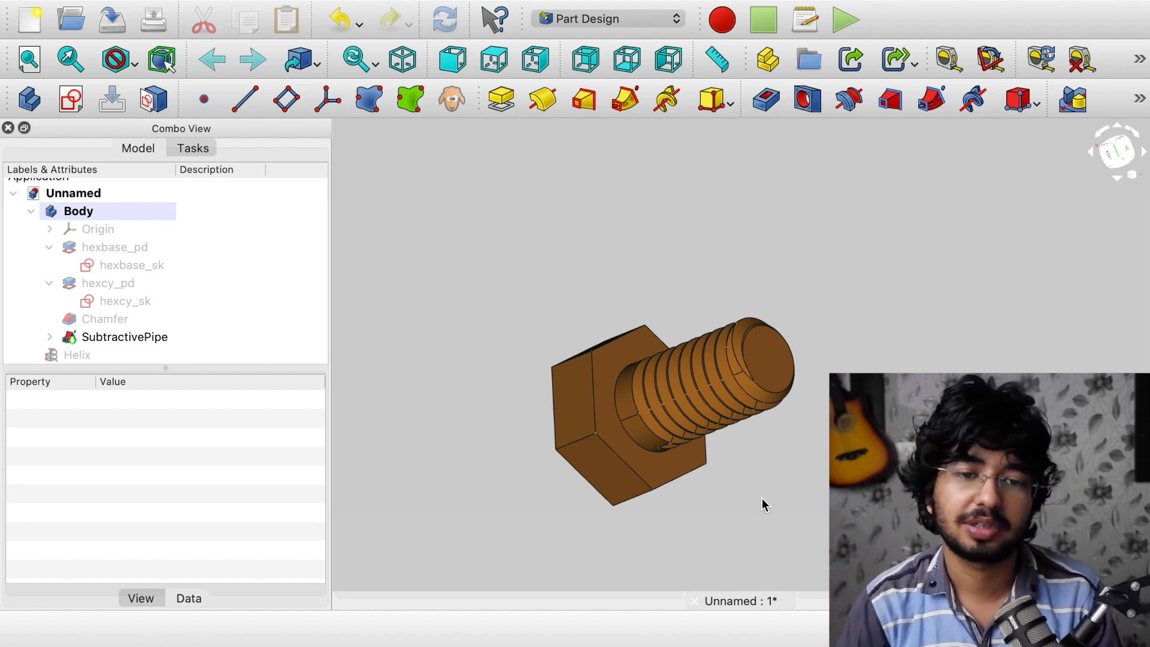
Examine the finished hex bolt's head and threaded shank from several angles
{"action": "scroll", "coordinate": [723, 439], "scroll_direction": "up", "scroll_amount": 5}
{"action": "scroll", "coordinate": [723, 439], "scroll_direction": "down", "scroll_amount": 3}
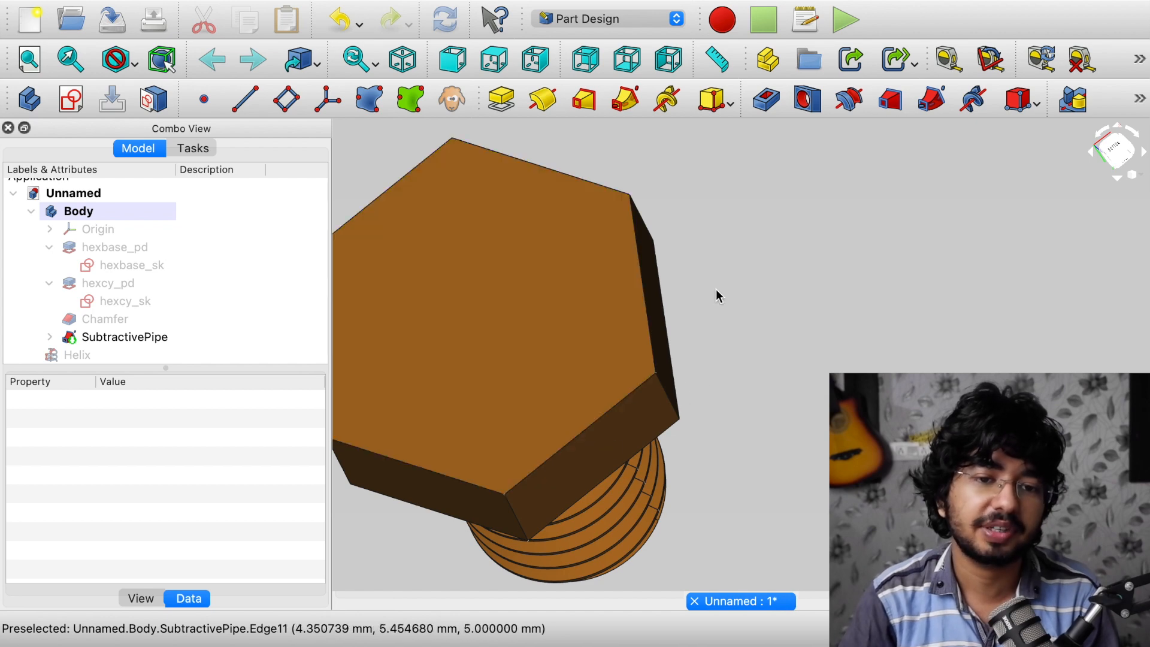
{"action": "middle_click_drag", "start_coordinate": [716, 290], "coordinate": [519, 379]}
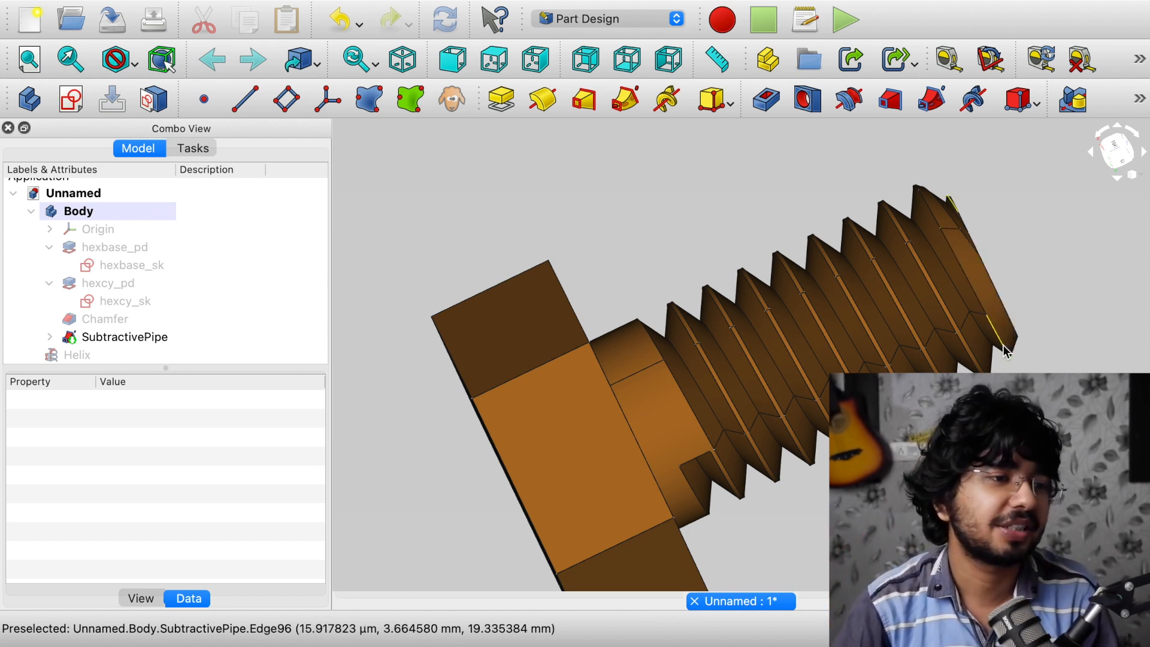
{"action": "scroll", "coordinate": [120, 323], "scroll_direction": "up", "scroll_amount": 1}
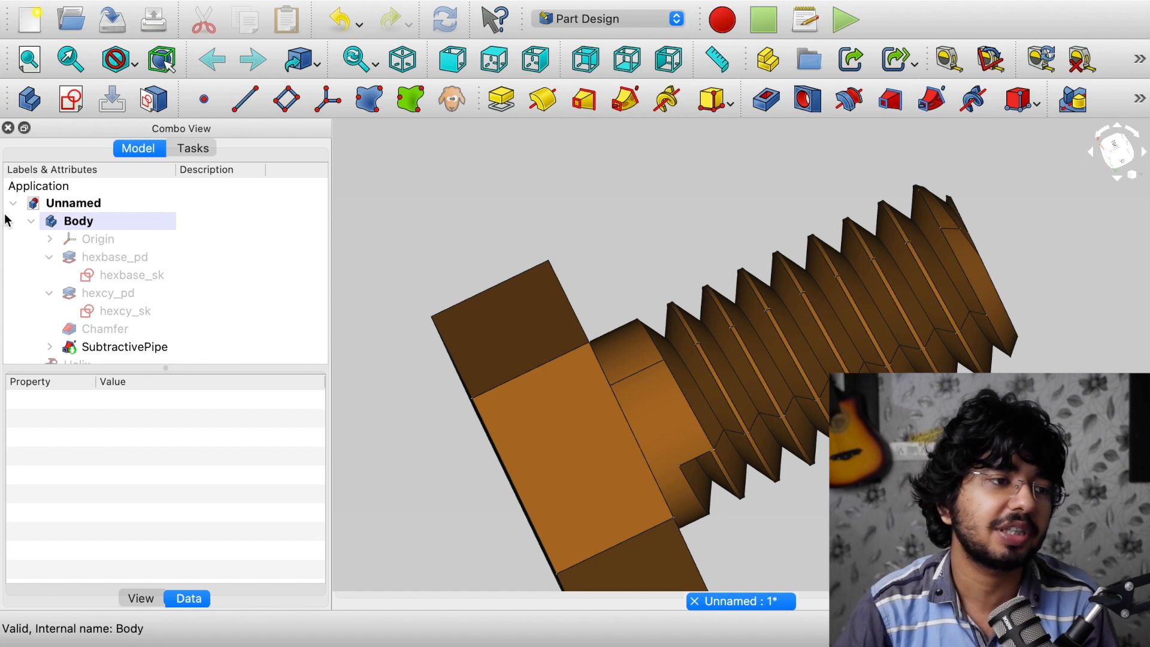
Hide the finished bolt and collapse the contents of the Unnamed document
{"action": "left_click", "coordinate": [91, 205]}
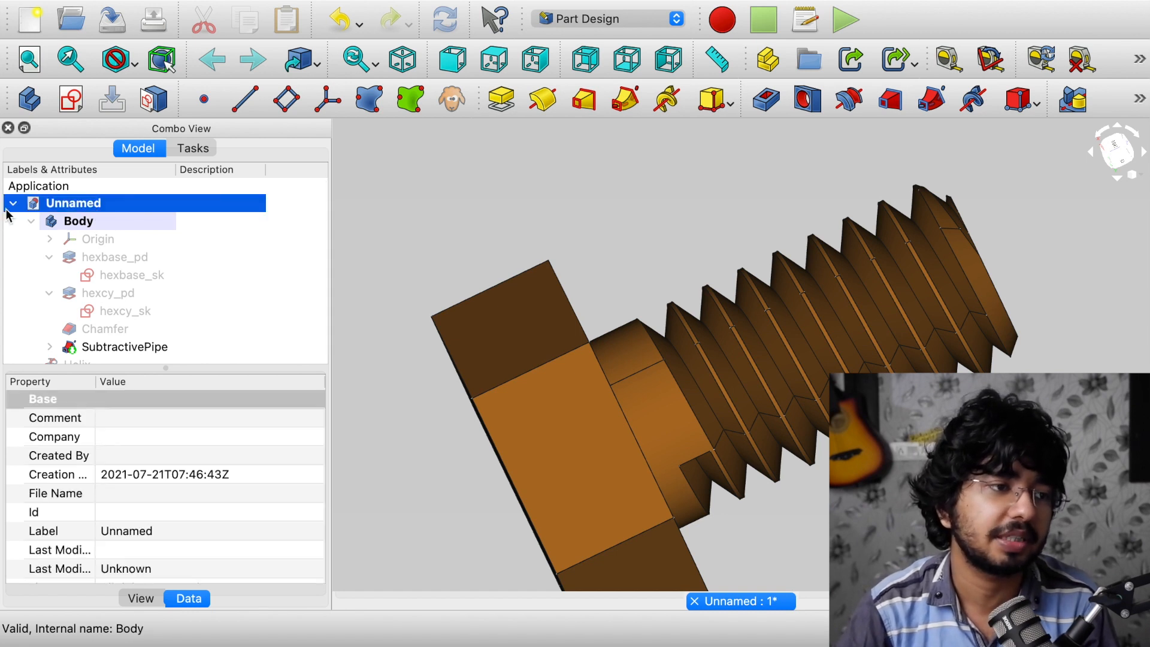
{"action": "key", "text": "space"}
{"action": "key", "text": "space"}
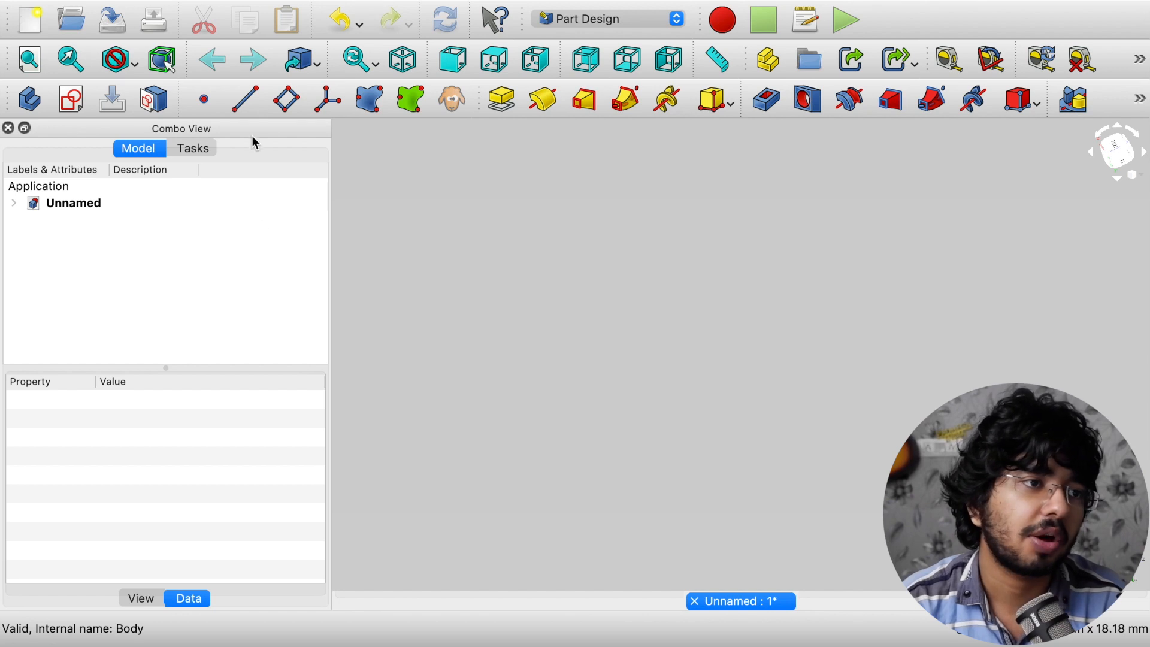
Create a new document and save it as bolt in the freecad folder
{"action": "left_click", "coordinate": [34, 18]}
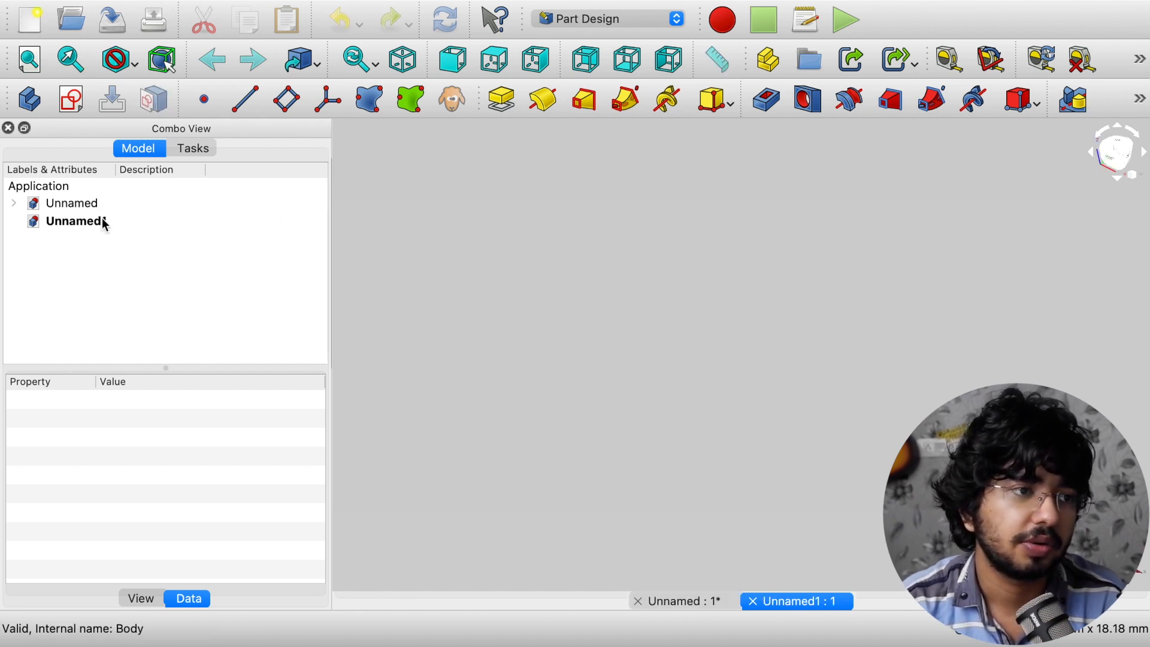
{"action": "left_click", "coordinate": [69, 222]}
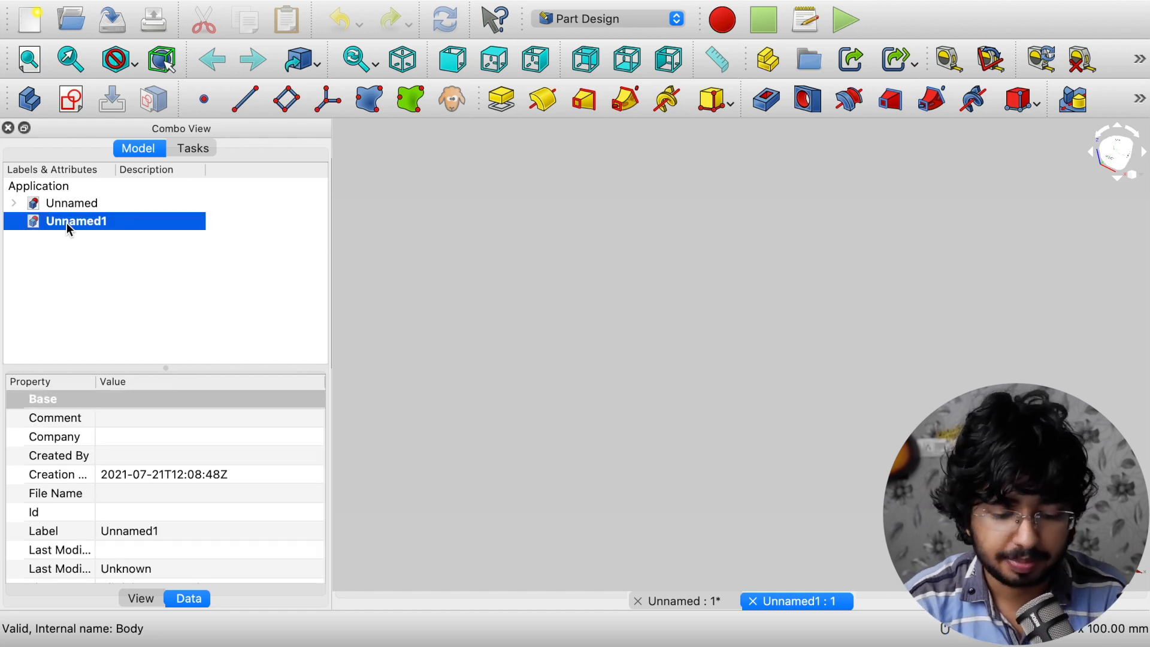
{"action": "key", "text": "super+s"}
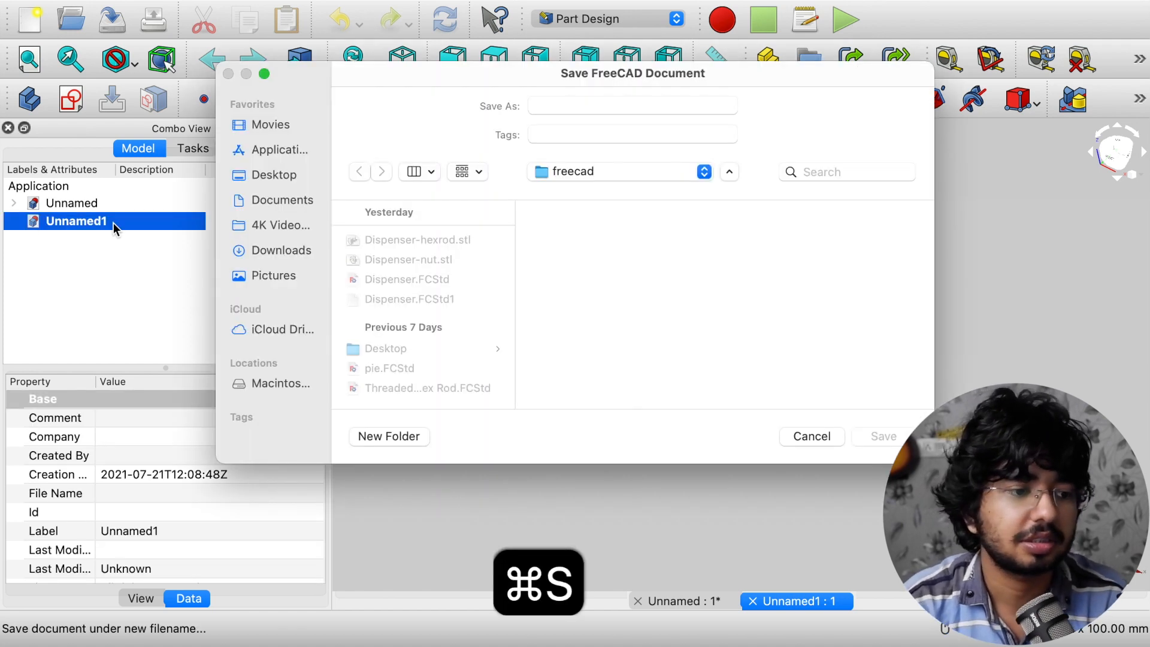
{"action": "left_click", "coordinate": [573, 106]}
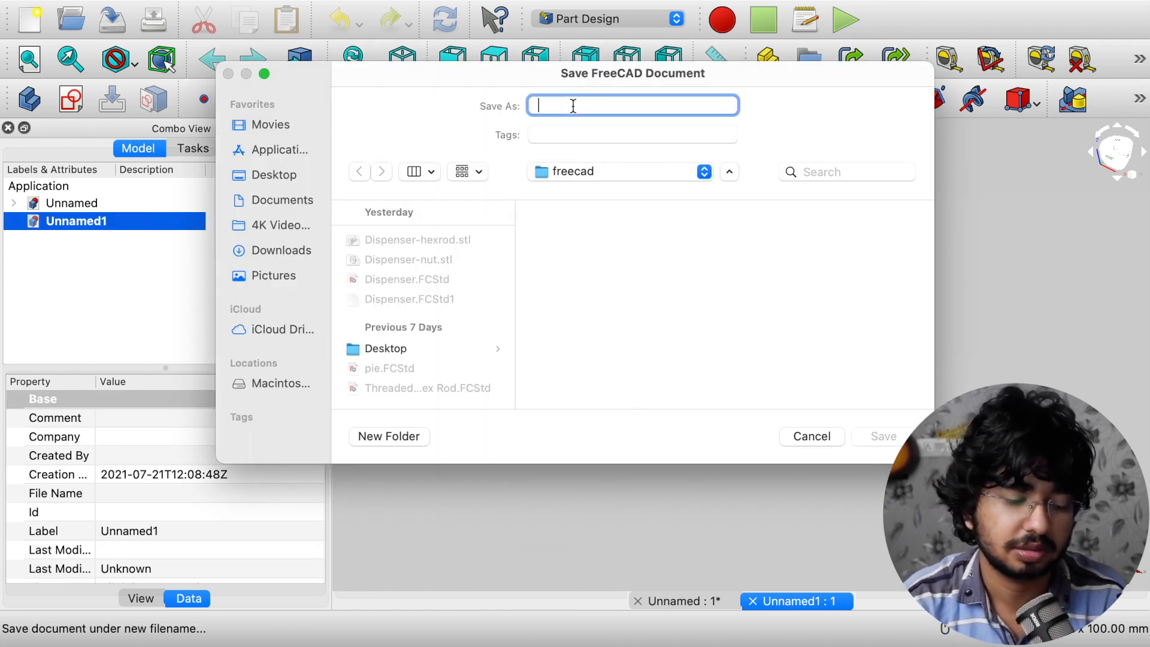
{"action": "type", "text": "bolt"}
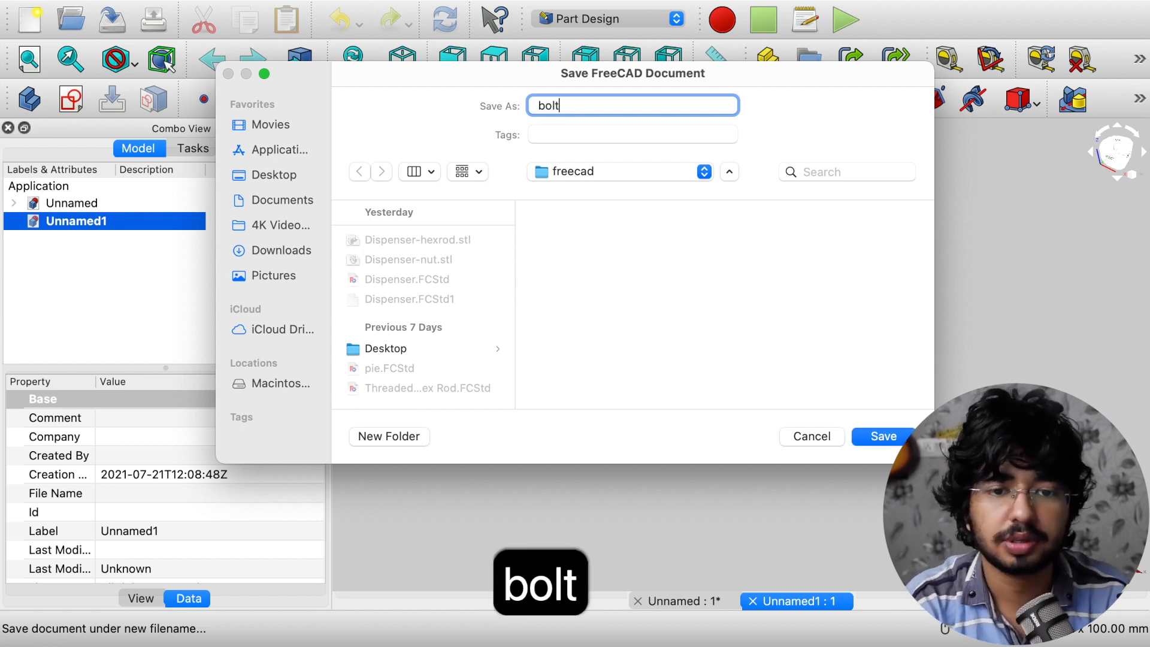
{"action": "key", "text": "Left"}
{"action": "key", "text": "Left"}
{"action": "key", "text": "Right"}
{"action": "key", "text": "Right"}
{"action": "key", "text": "Right"}
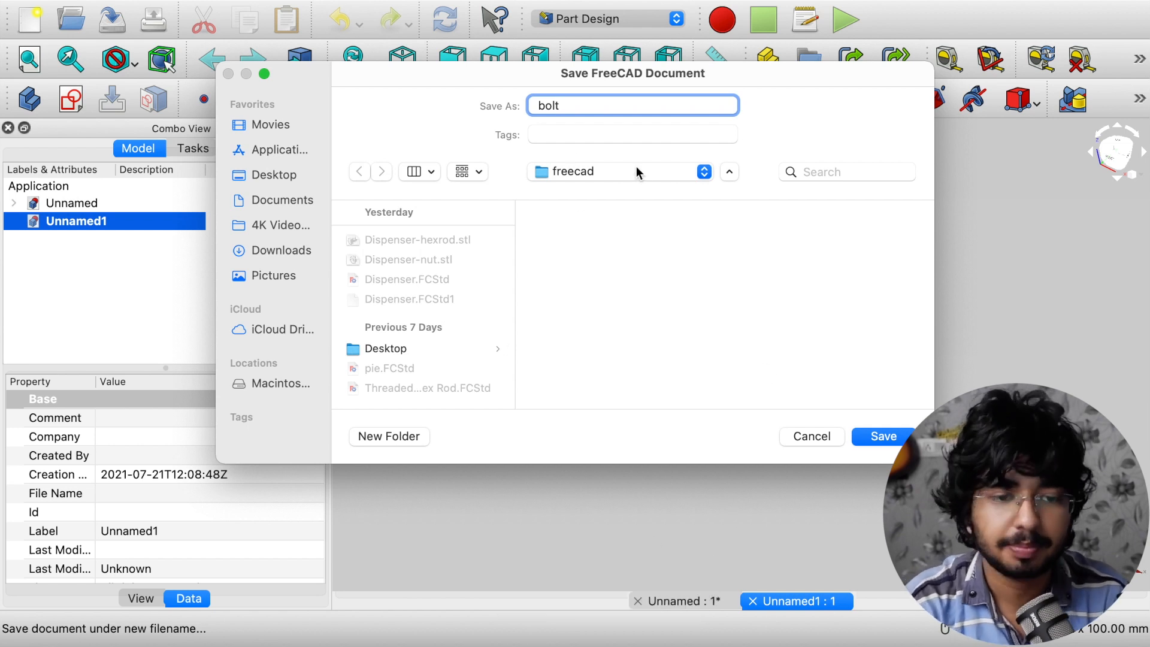
{"action": "key", "text": "Up"}
{"action": "key", "text": "Up"}
{"action": "key", "text": "Down"}
{"action": "key", "text": "Down"}
{"action": "key", "text": "Down"}
{"action": "key", "text": "Down"}
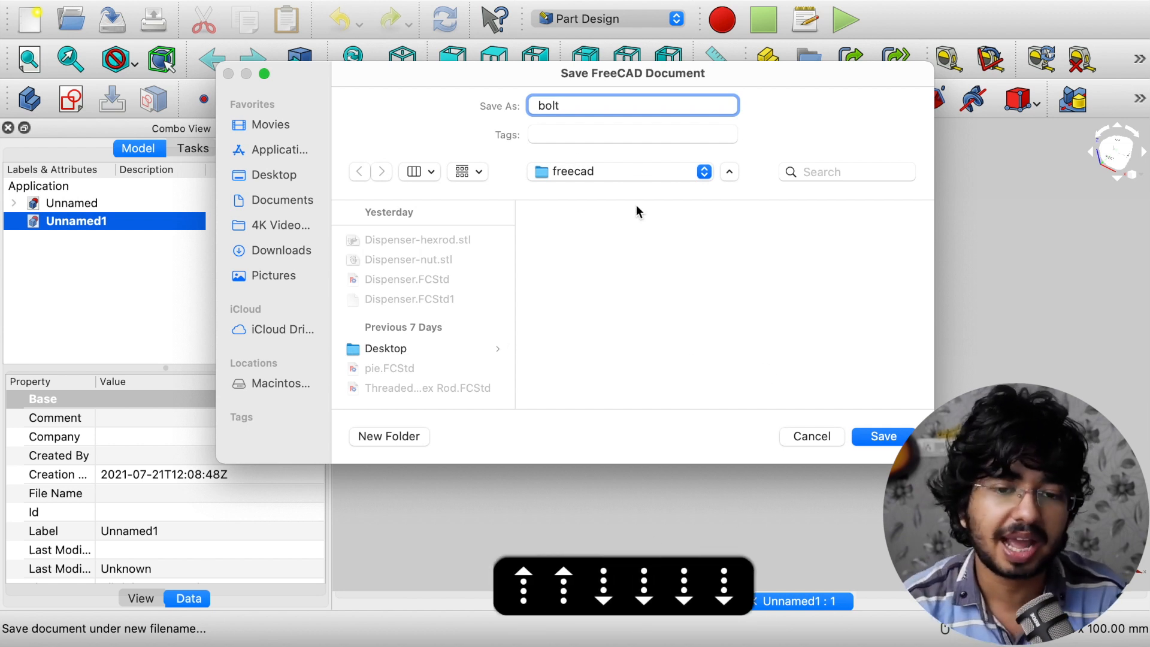
{"action": "left_click", "coordinate": [897, 438]}
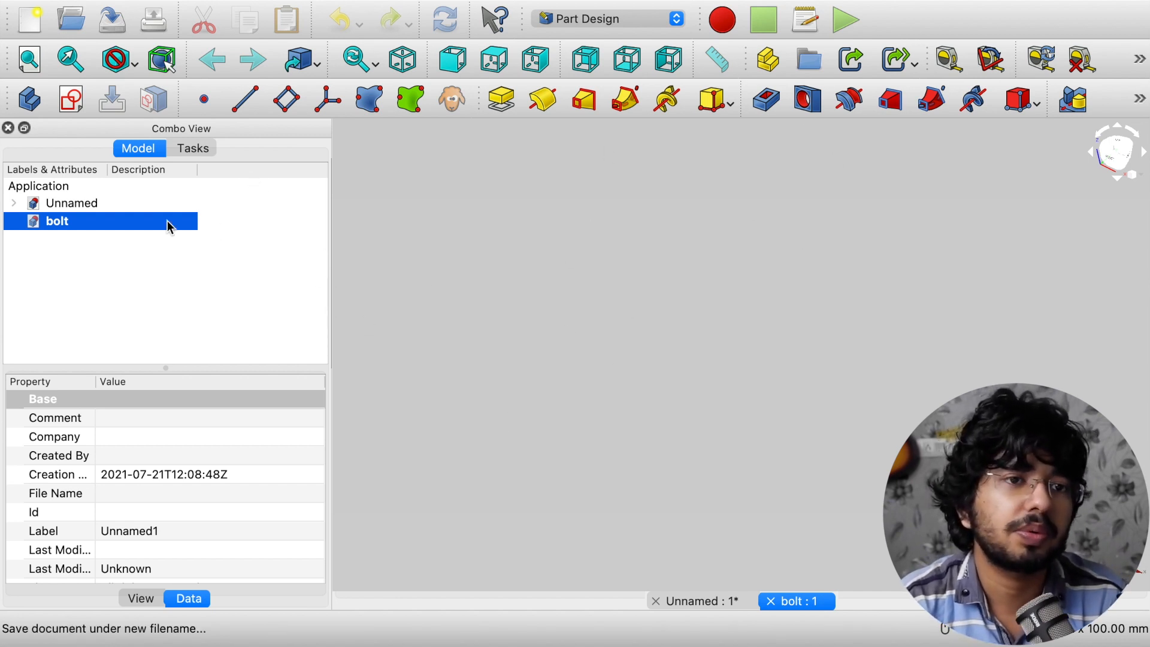
Choose Part Design as the workbench for the bolt document
{"action": "left_click", "coordinate": [605, 19]}
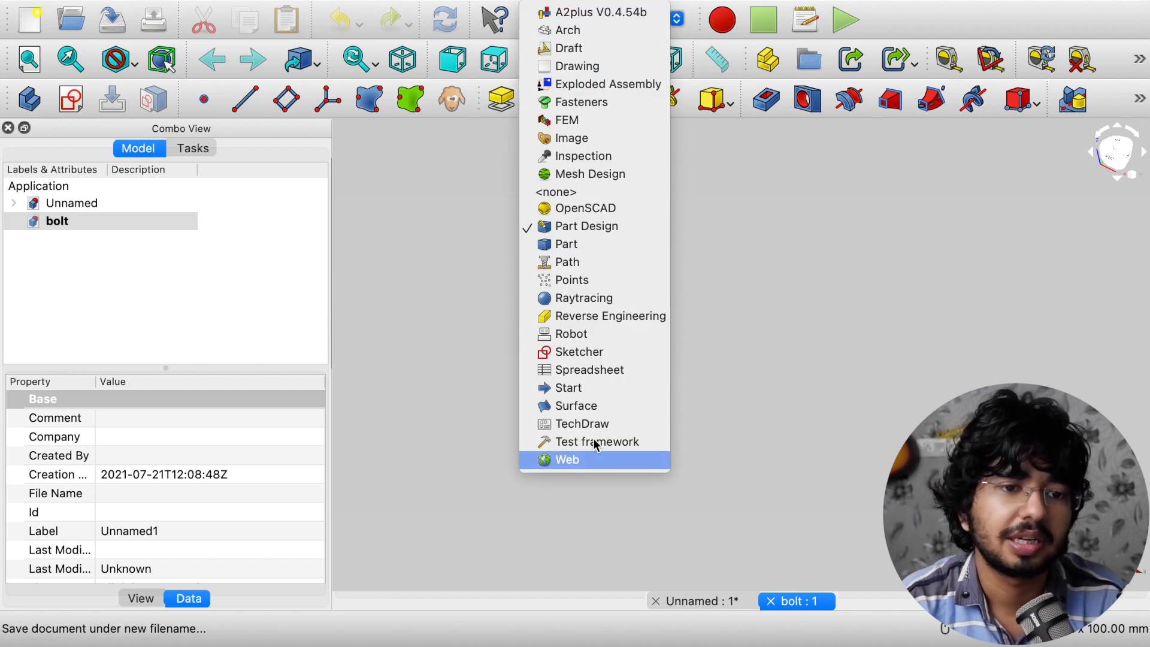
{"action": "left_click", "coordinate": [607, 227]}
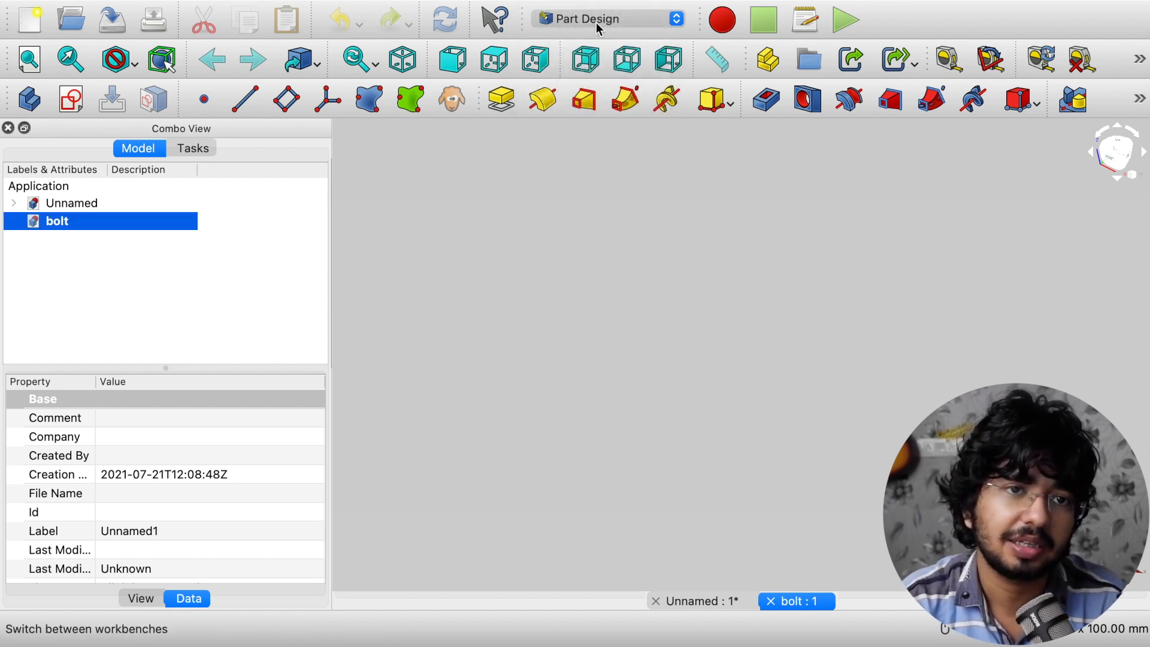
Turn off the display of the status bar
{"action": "mouse_move", "coordinate": [149, 3]}
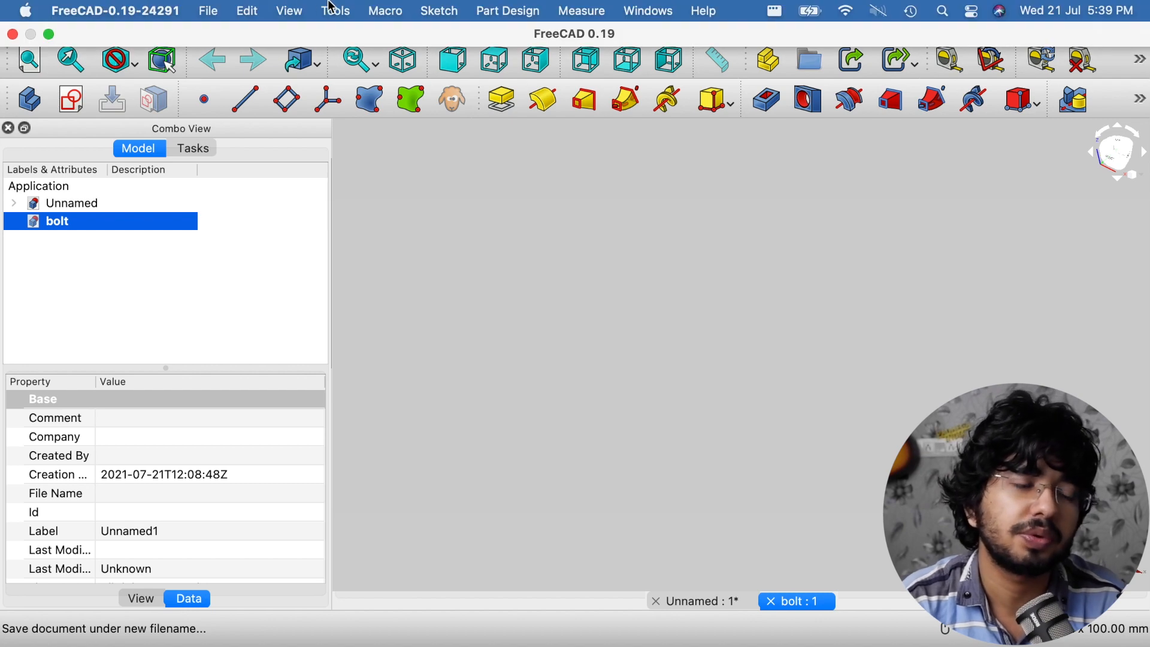
{"action": "left_click", "coordinate": [290, 11]}
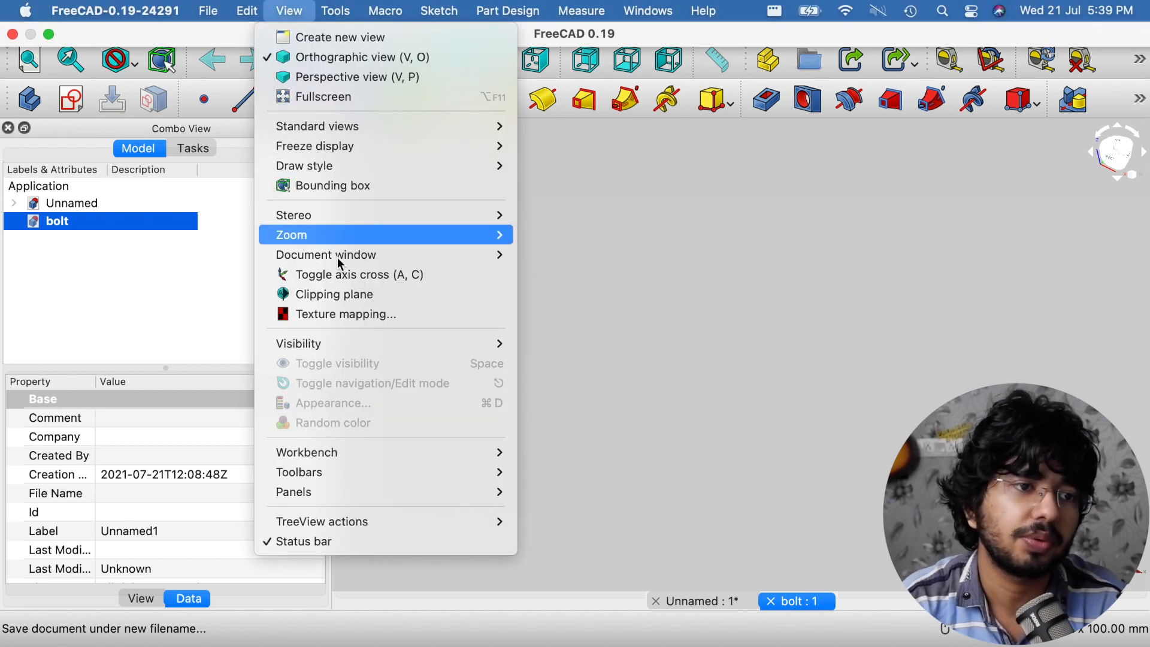
{"action": "mouse_move", "coordinate": [429, 5]}
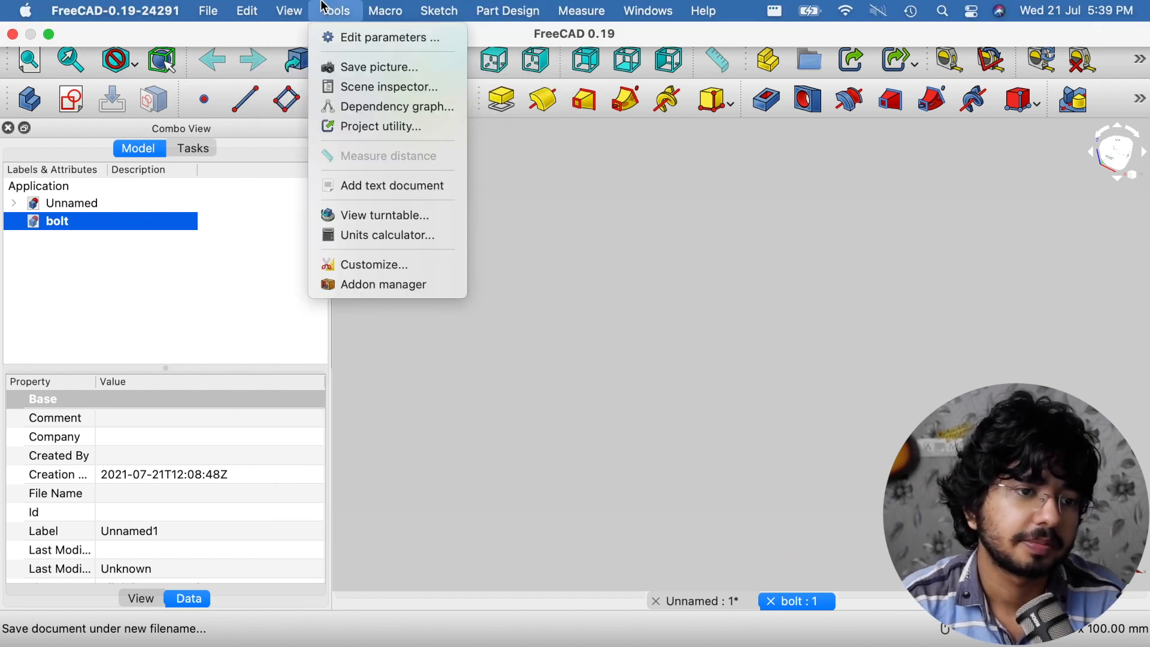
{"action": "mouse_move", "coordinate": [300, 18]}
{"action": "left_click", "coordinate": [362, 540]}
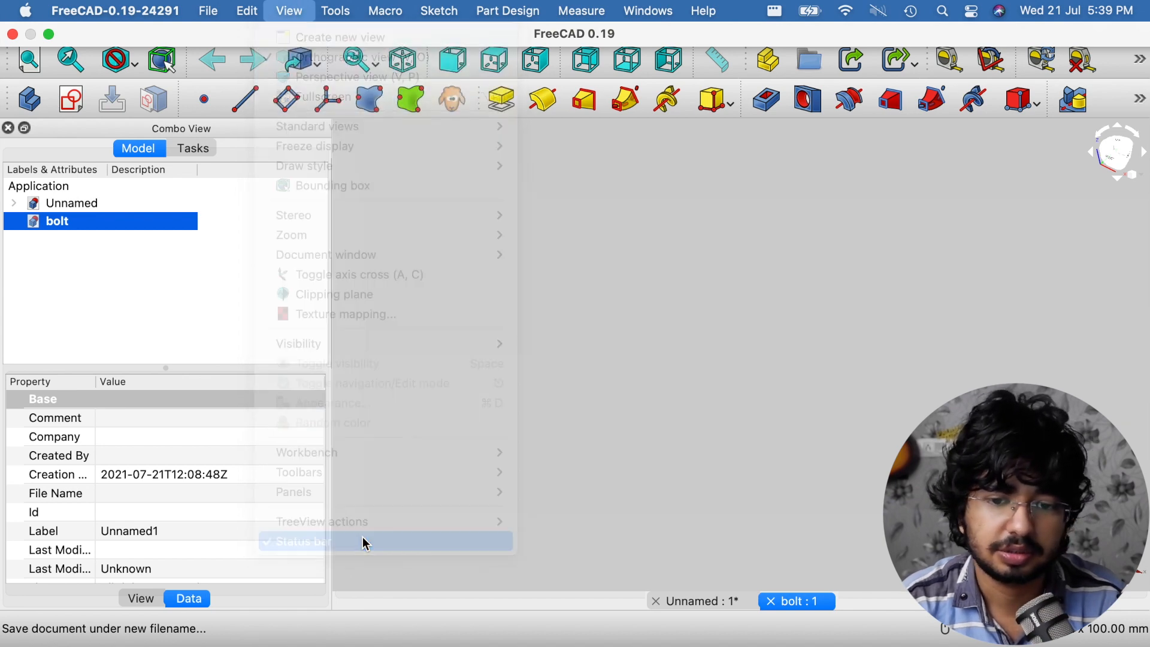
{"action": "mouse_move", "coordinate": [336, 8]}
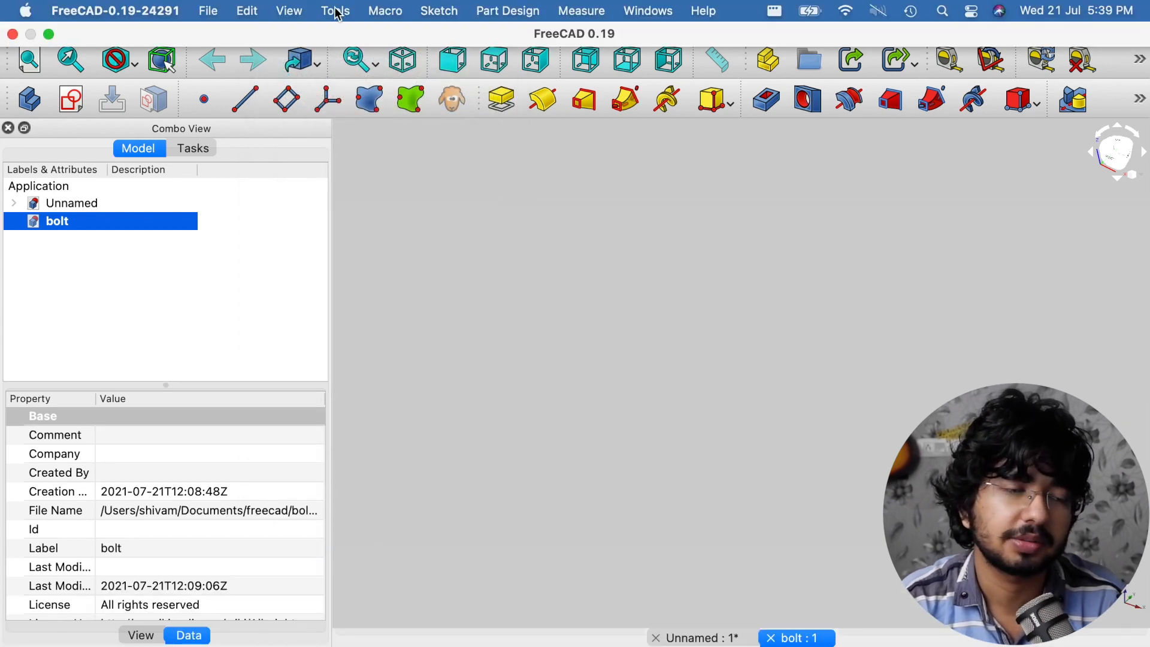
{"action": "left_click", "coordinate": [291, 9]}
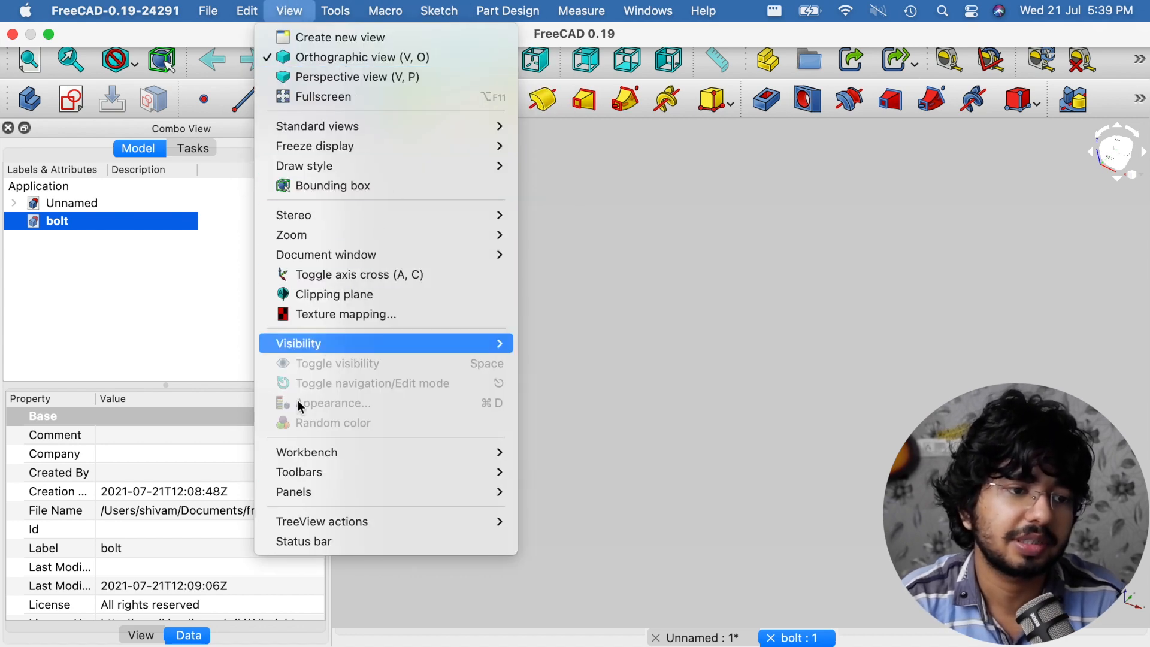
{"action": "mouse_move", "coordinate": [360, 459]}
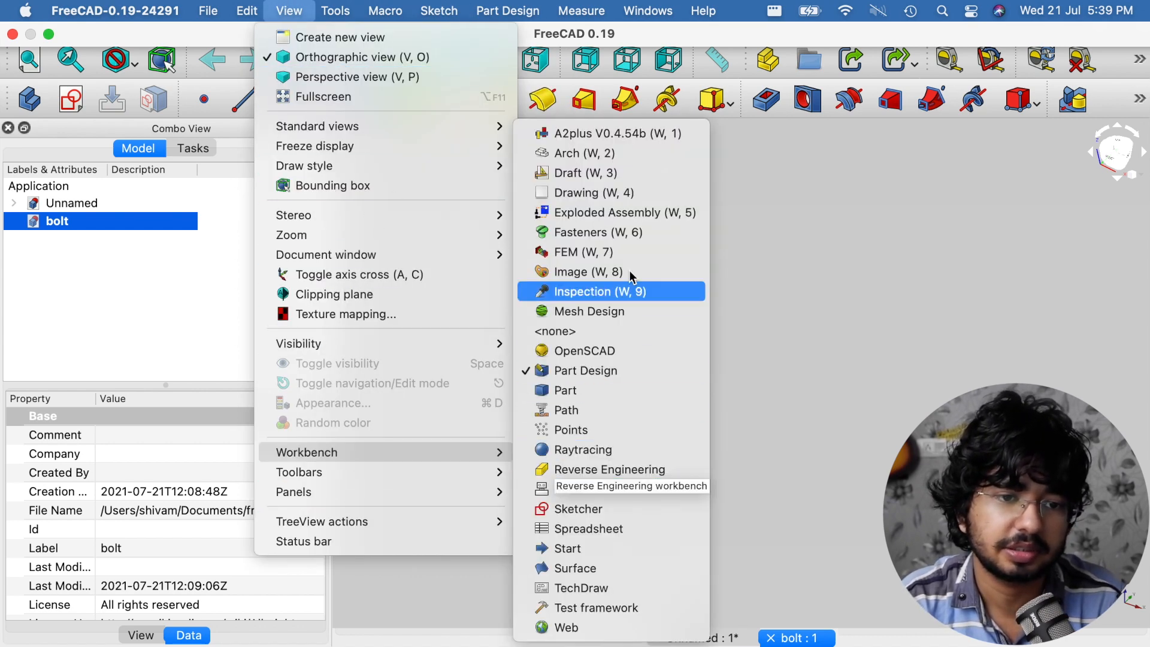
{"action": "left_click", "coordinate": [826, 418]}
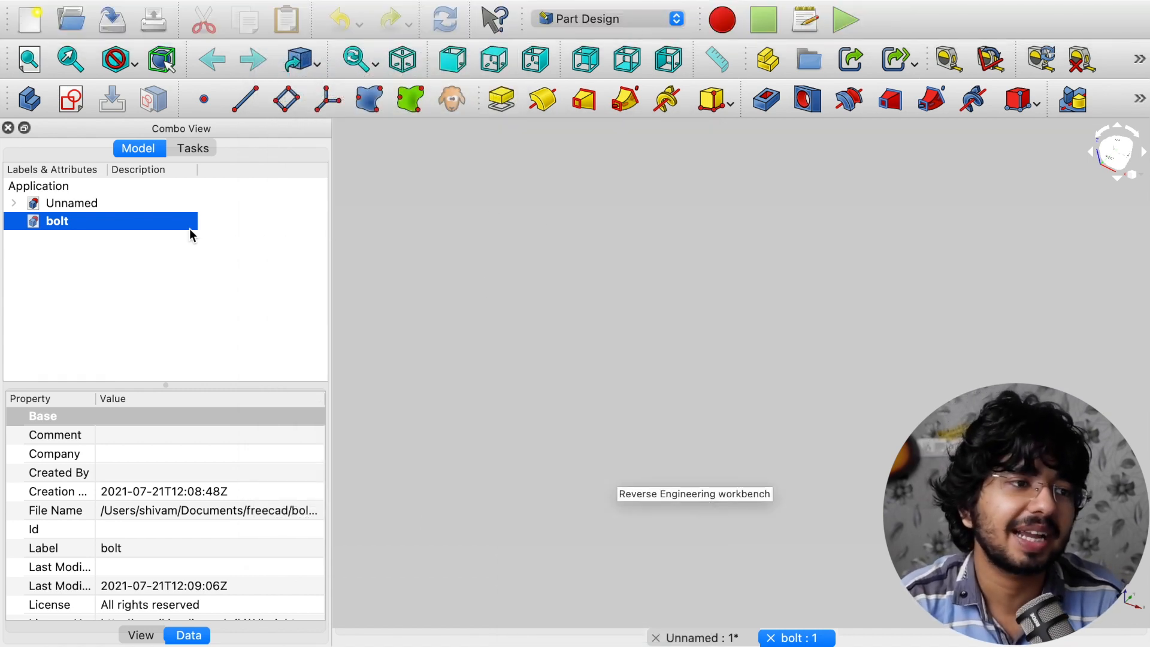
Create a new body in the bolt document
{"action": "left_click", "coordinate": [193, 150]}
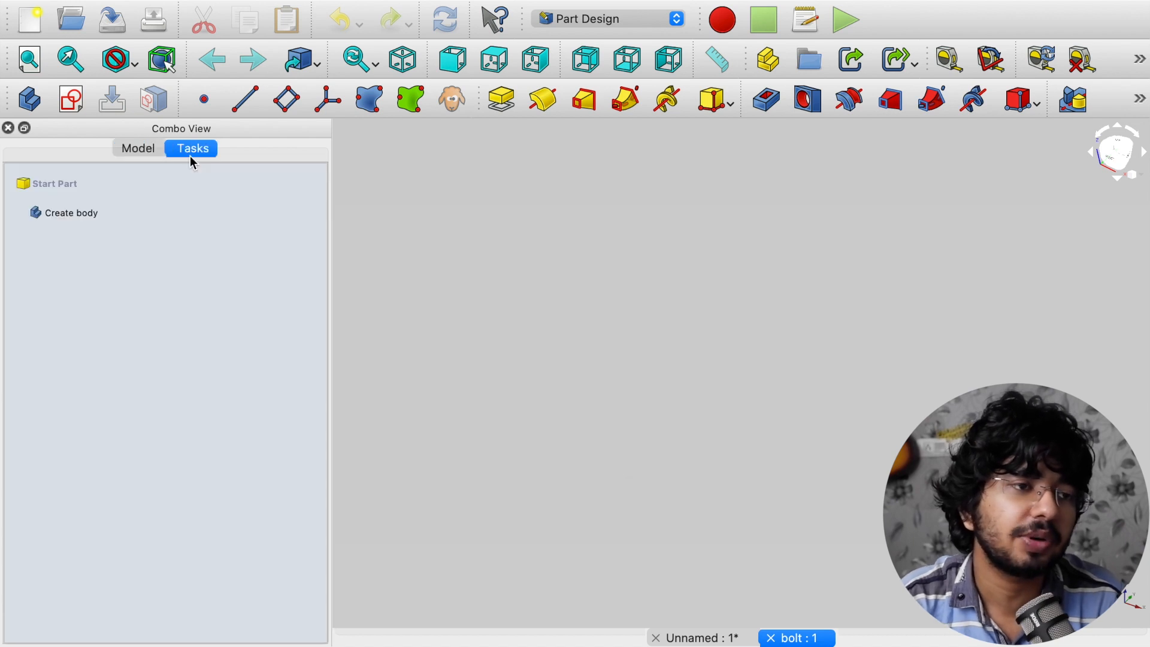
{"action": "left_click", "coordinate": [140, 153]}
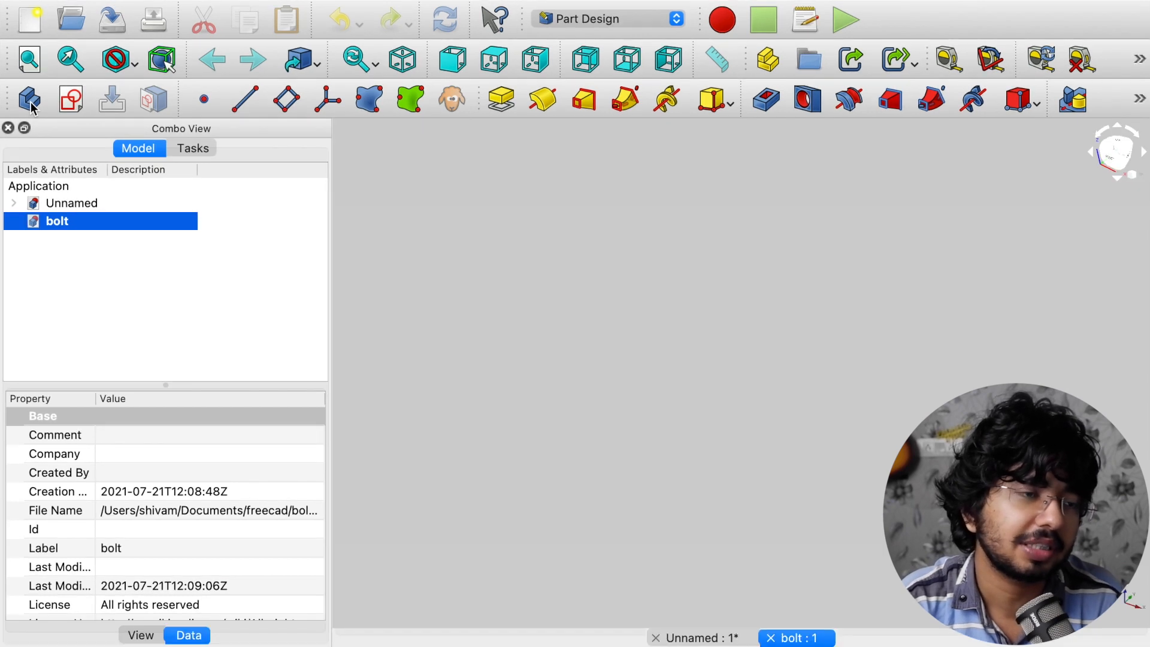
{"action": "left_click", "coordinate": [31, 106]}
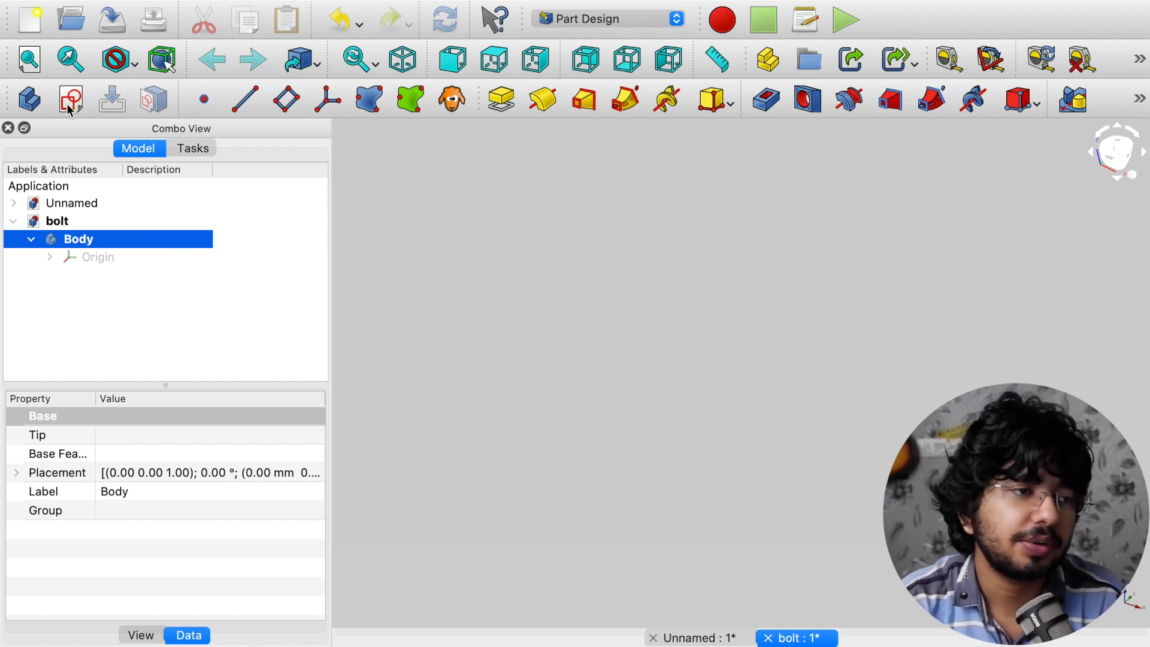
Create a new sketch in the body on the XY_Plane base plane
{"action": "left_click", "coordinate": [189, 150]}
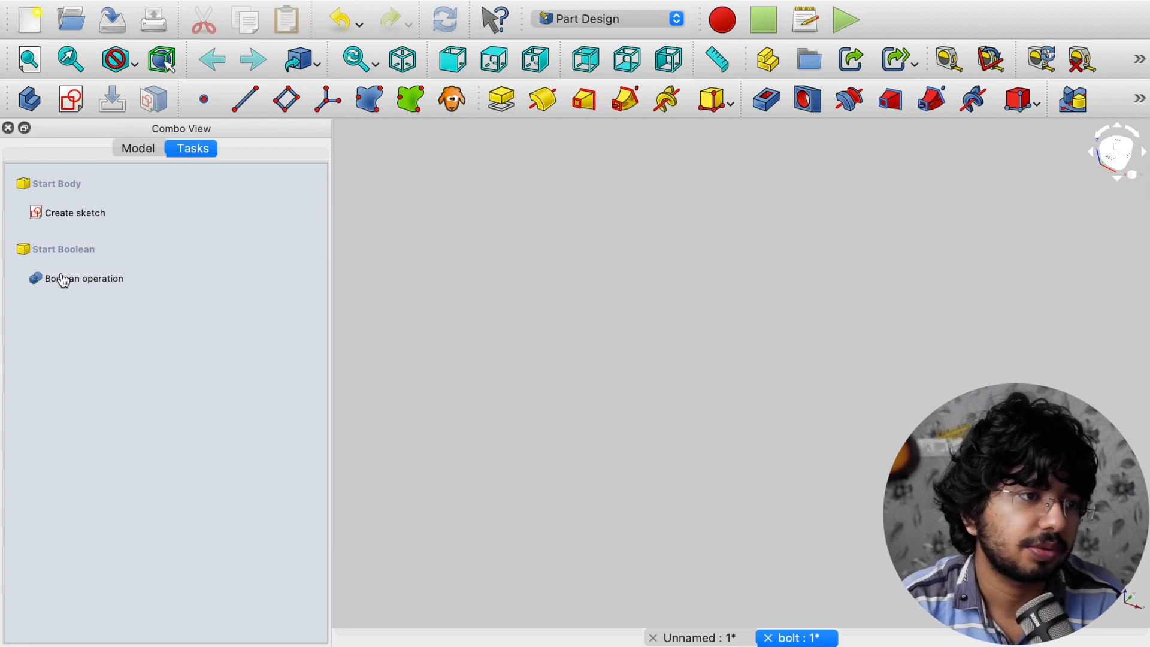
{"action": "left_click", "coordinate": [146, 146]}
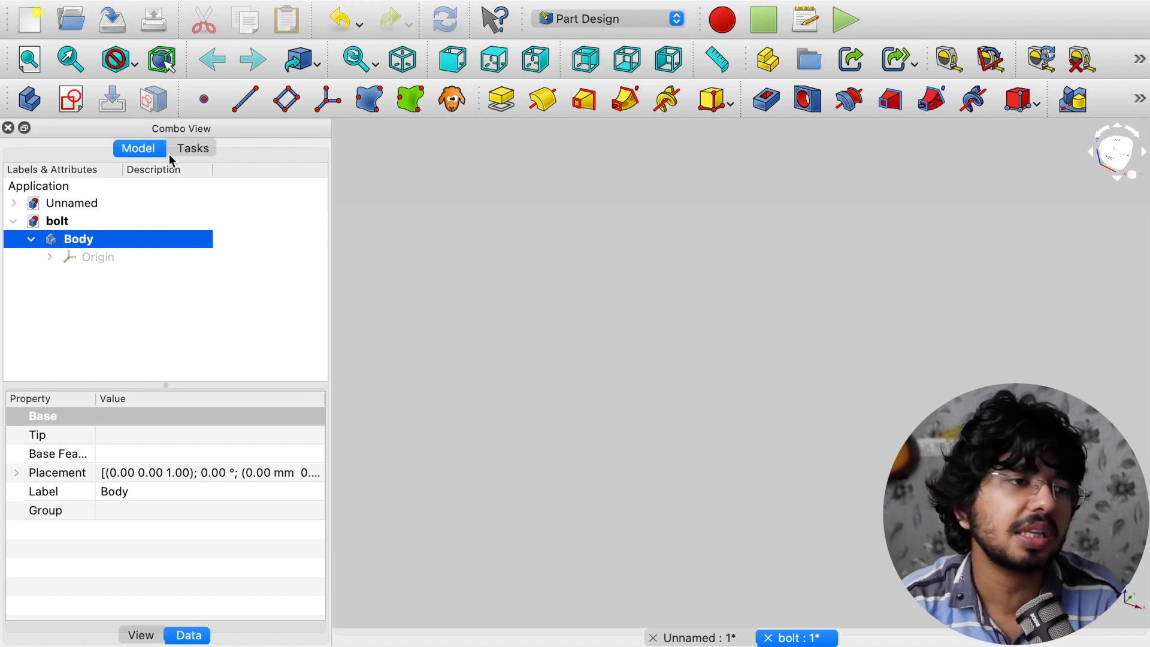
{"action": "left_click", "coordinate": [72, 97]}
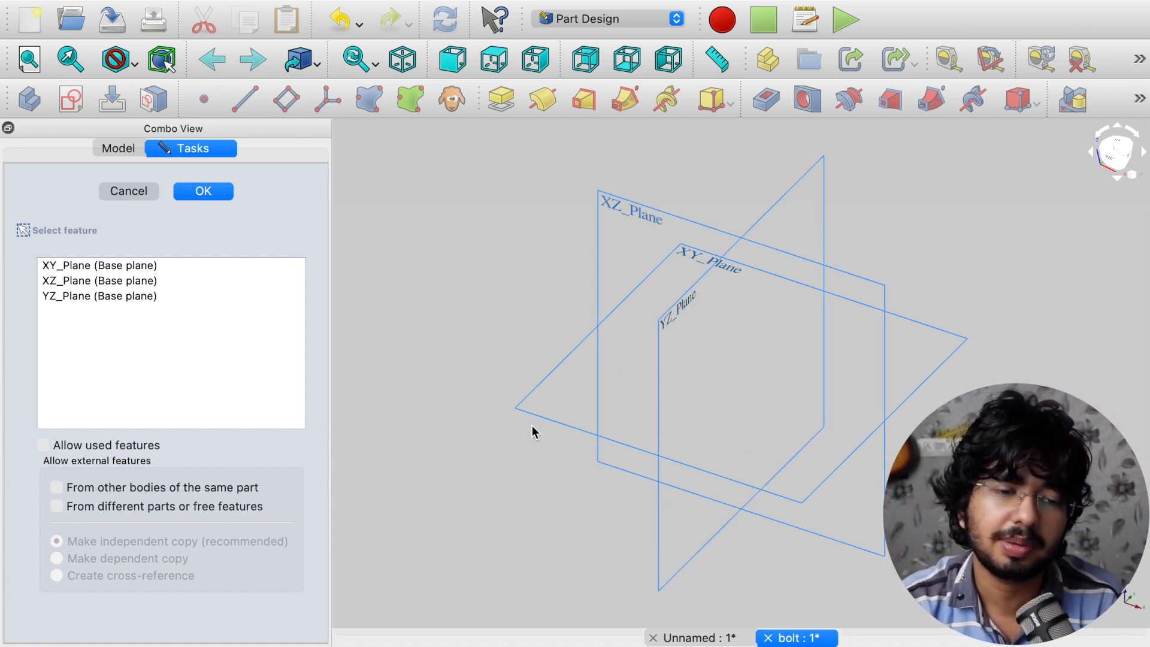
{"action": "left_click", "coordinate": [111, 264]}
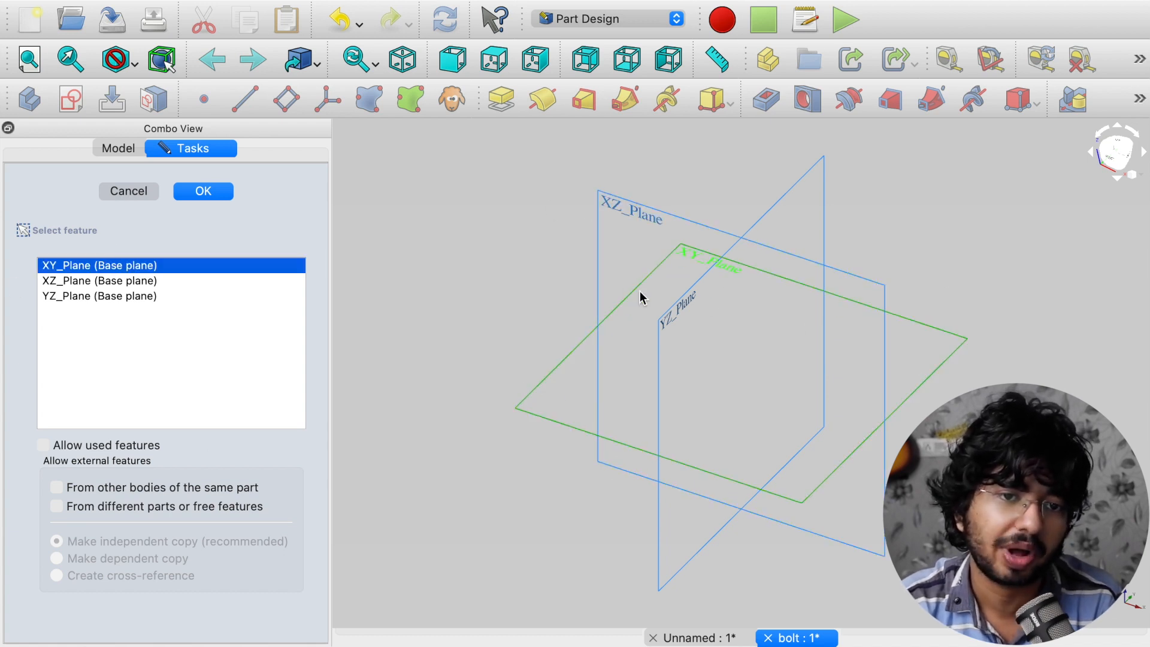
{"action": "scroll", "coordinate": [764, 322], "scroll_direction": "up", "scroll_amount": 5}
{"action": "scroll", "coordinate": [755, 336], "scroll_direction": "down", "scroll_amount": 3}
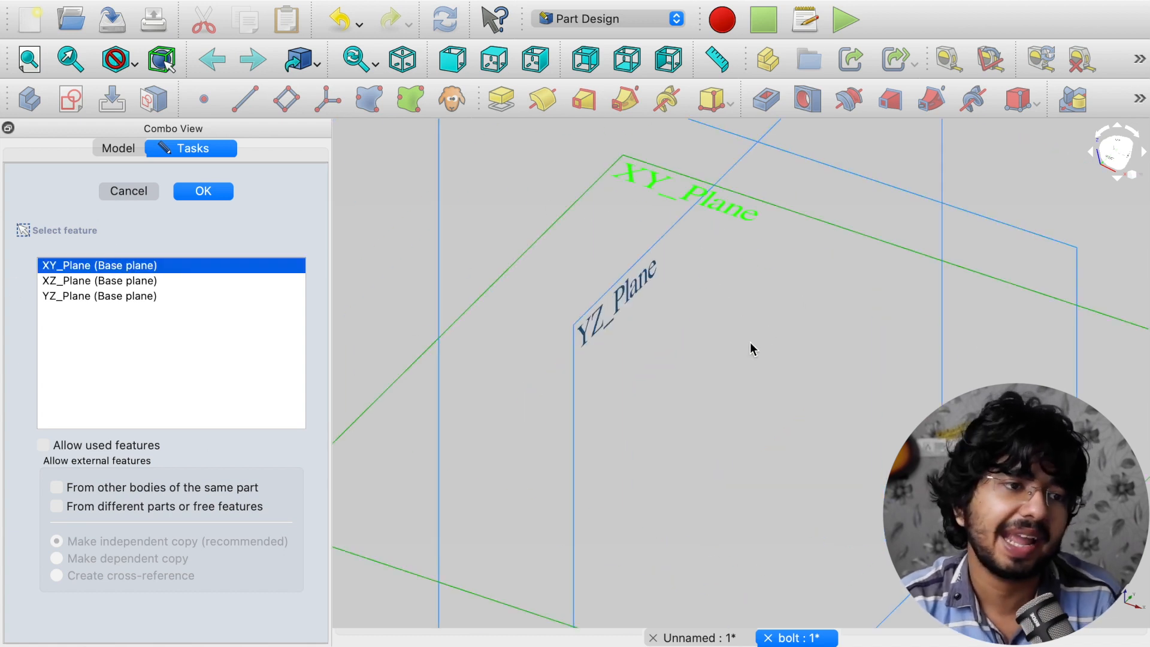
{"action": "left_click", "coordinate": [188, 191]}
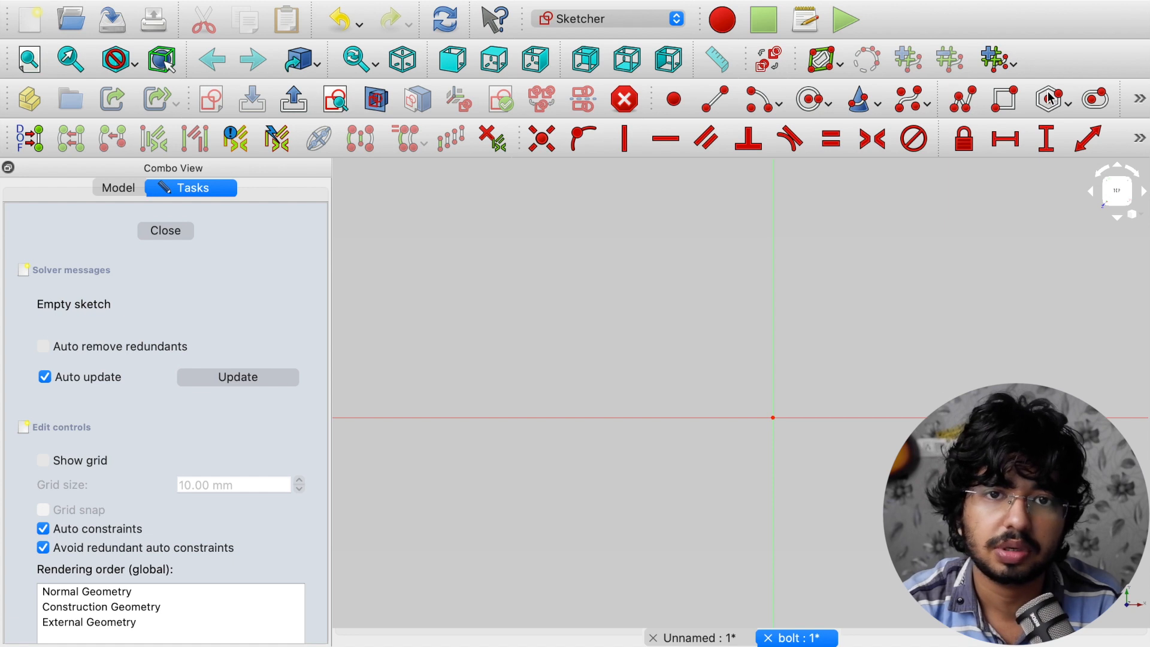
{"action": "left_click", "coordinate": [928, 105]}
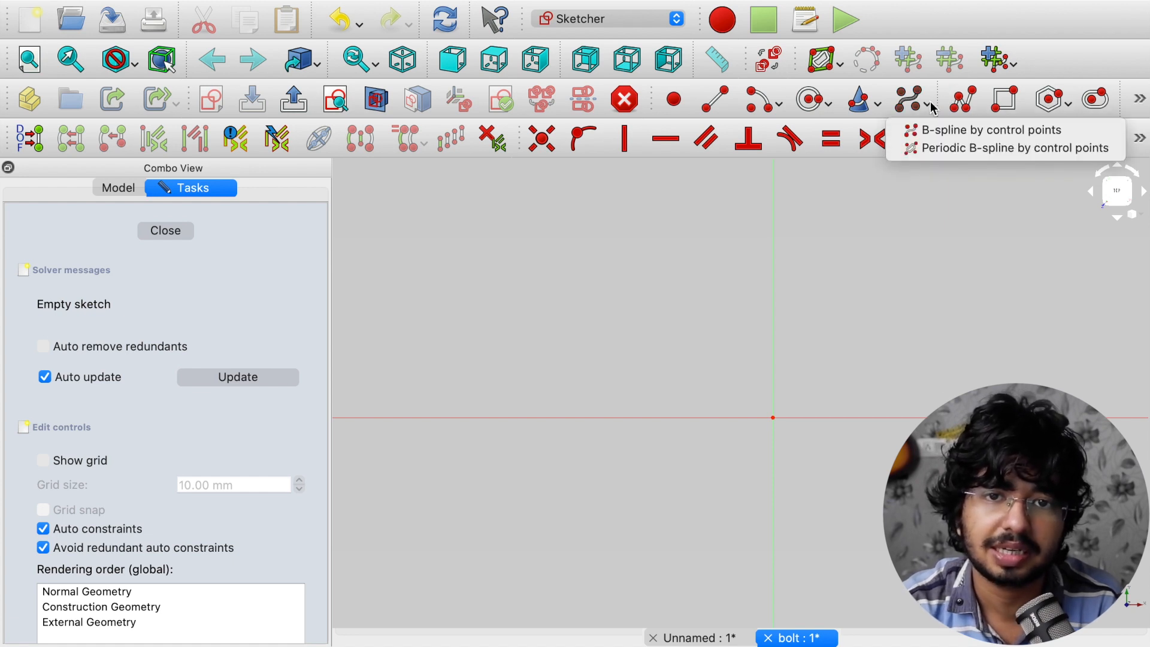
{"action": "left_click", "coordinate": [957, 94]}
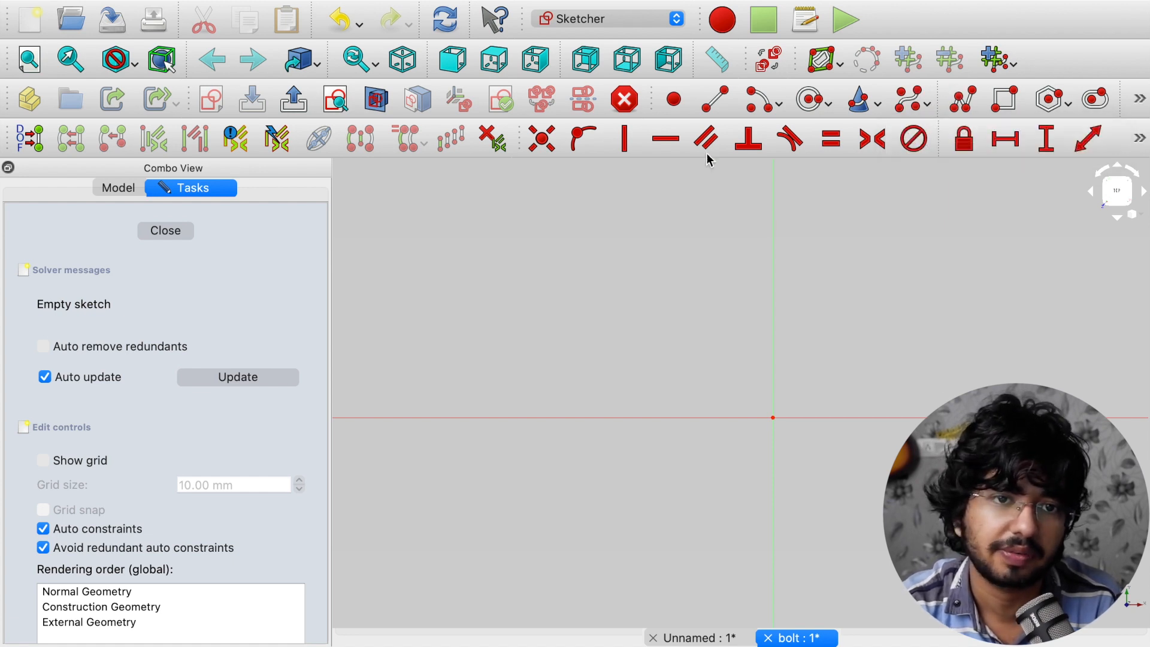
{"action": "left_click_drag", "start_coordinate": [521, 135], "coordinate": [637, 137]}
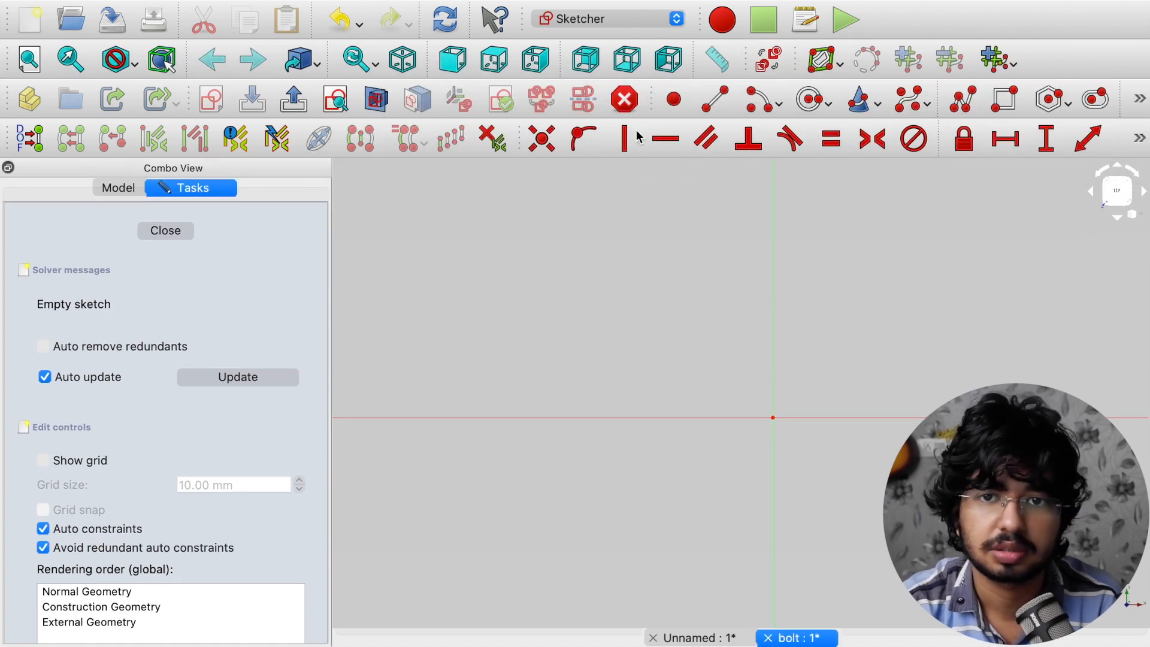
Sketch a small regular hexagon with one vertex at the sketch origin
{"action": "left_click", "coordinate": [1072, 106]}
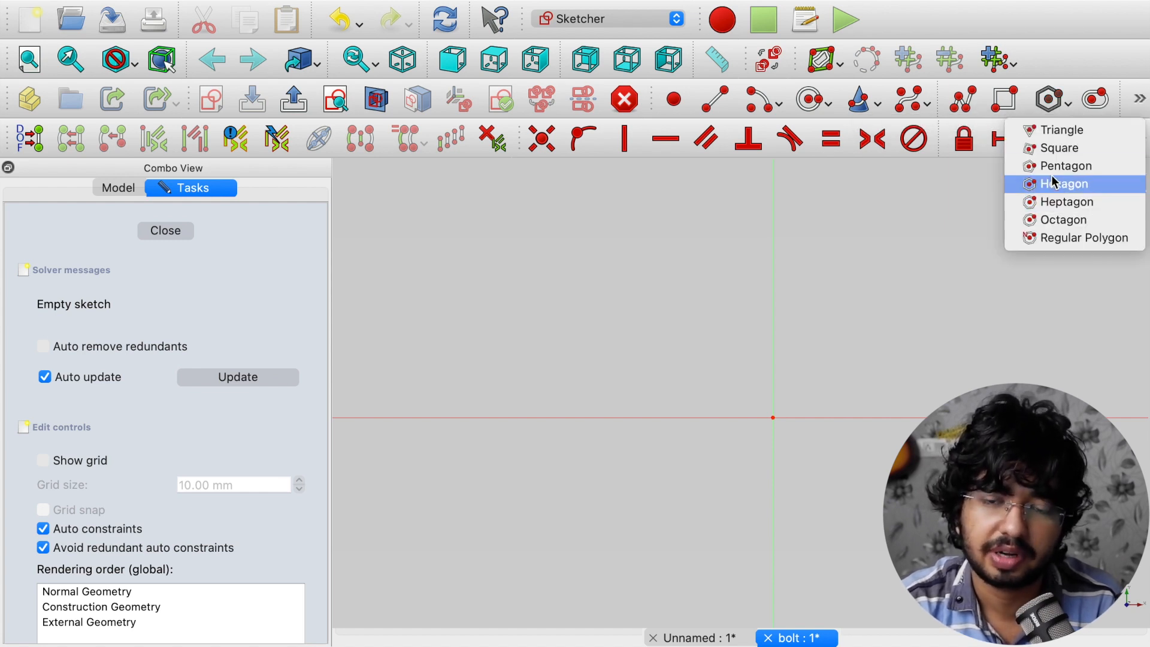
{"action": "left_click", "coordinate": [1052, 102]}
{"action": "left_click", "coordinate": [1051, 102]}
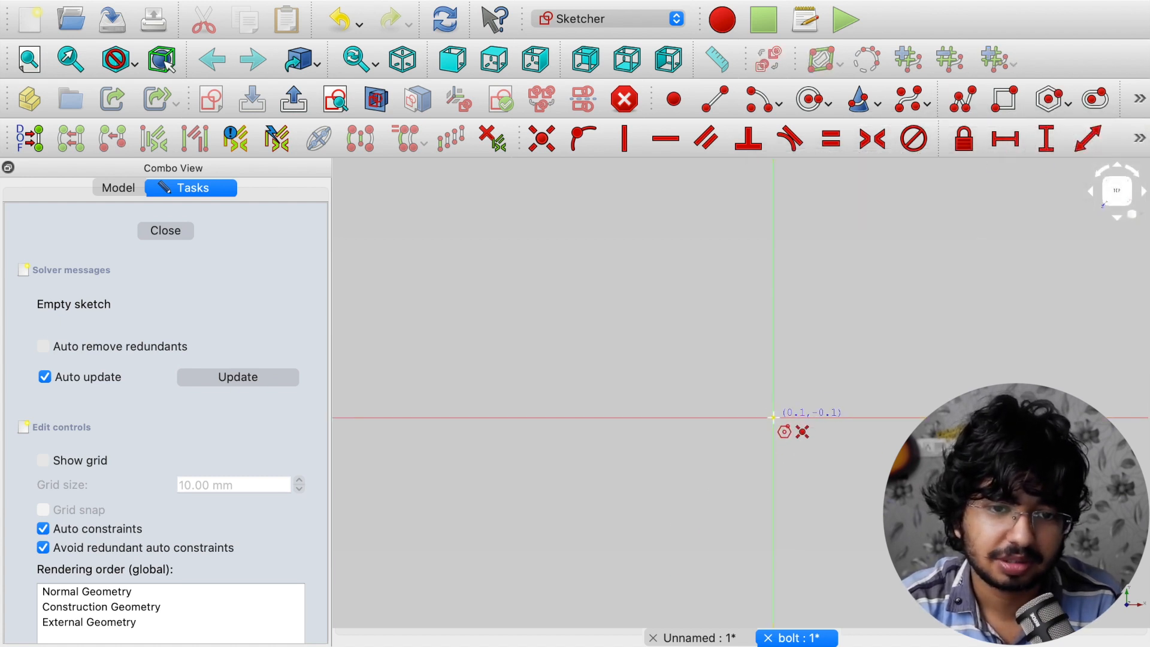
{"action": "scroll", "coordinate": [774, 418], "scroll_direction": "up", "scroll_amount": 15}
{"action": "scroll", "coordinate": [773, 418], "scroll_direction": "down", "scroll_amount": 6}
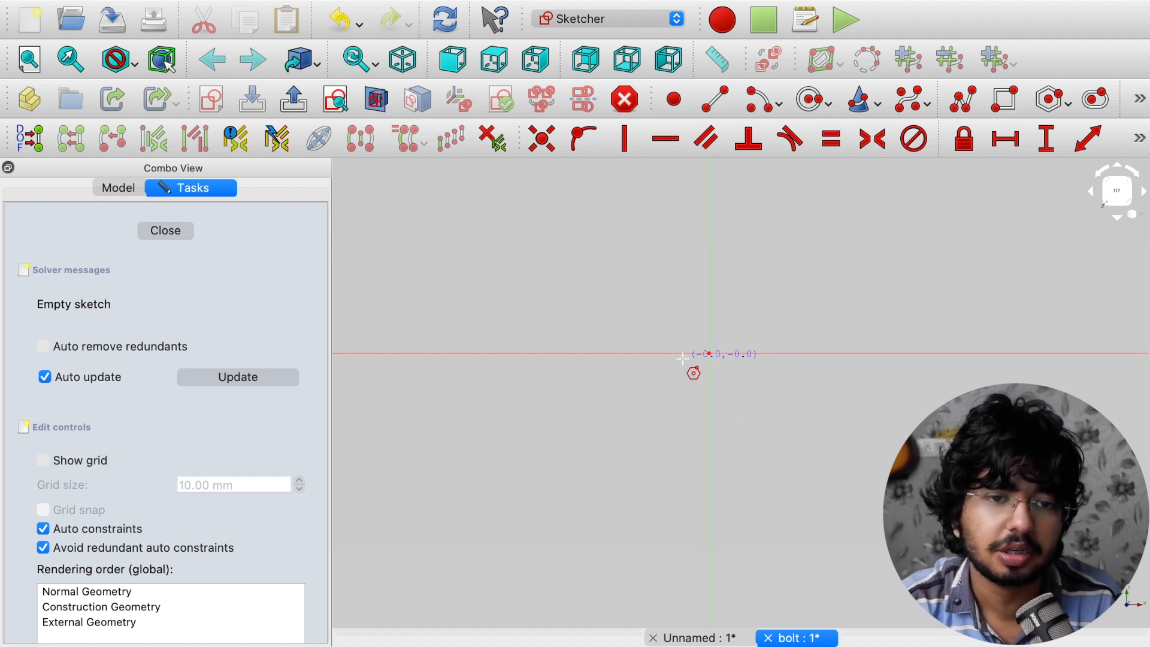
{"action": "left_click", "coordinate": [709, 354]}
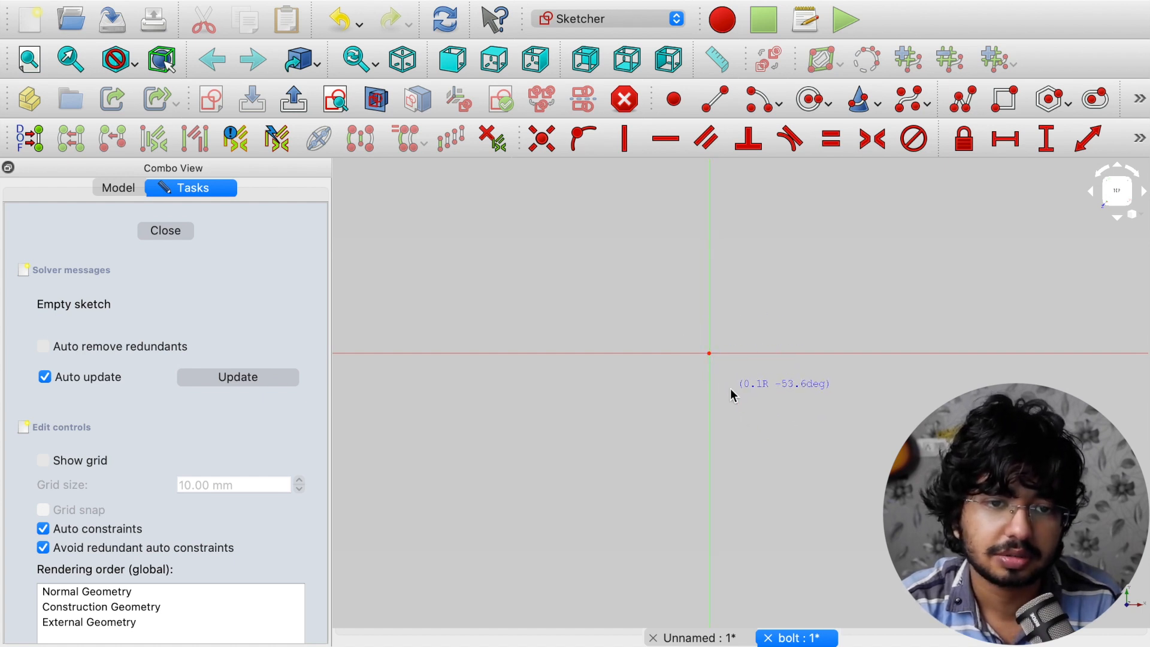
{"action": "left_click", "coordinate": [745, 413]}
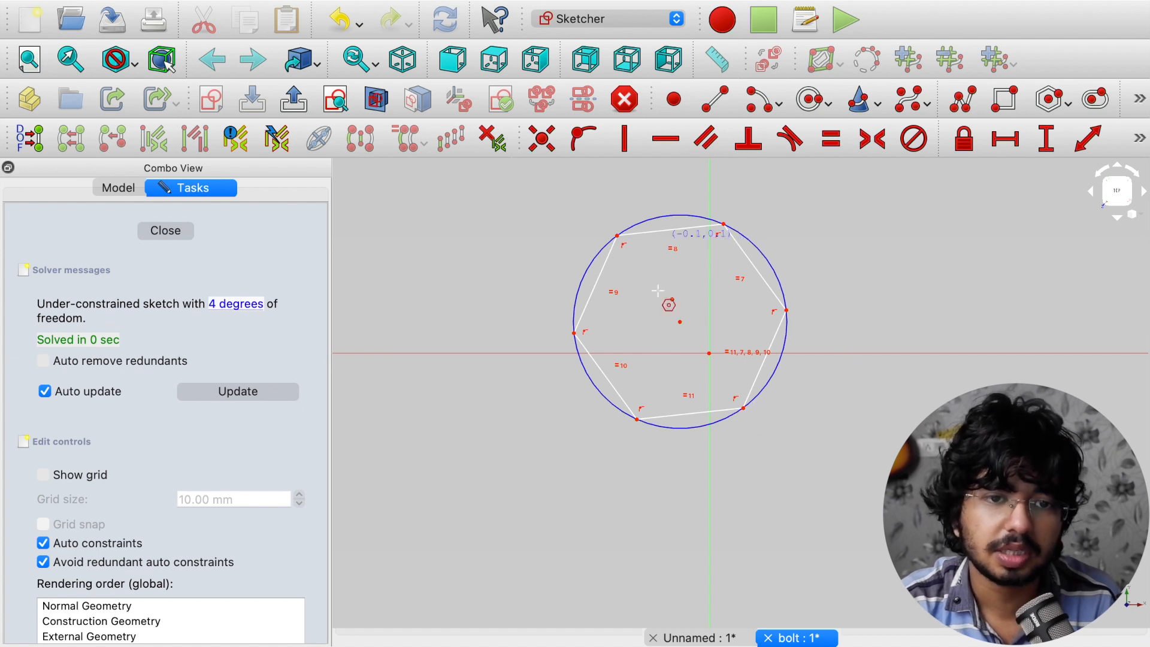
{"action": "key", "text": "a"}
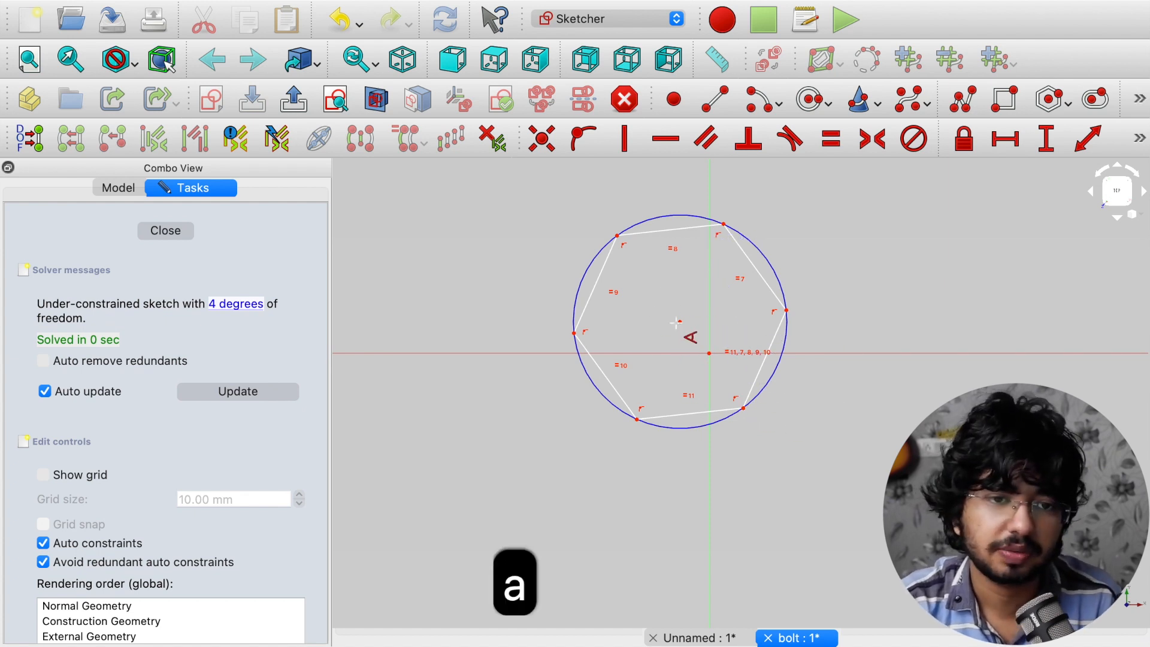
{"action": "key", "text": "Escape"}
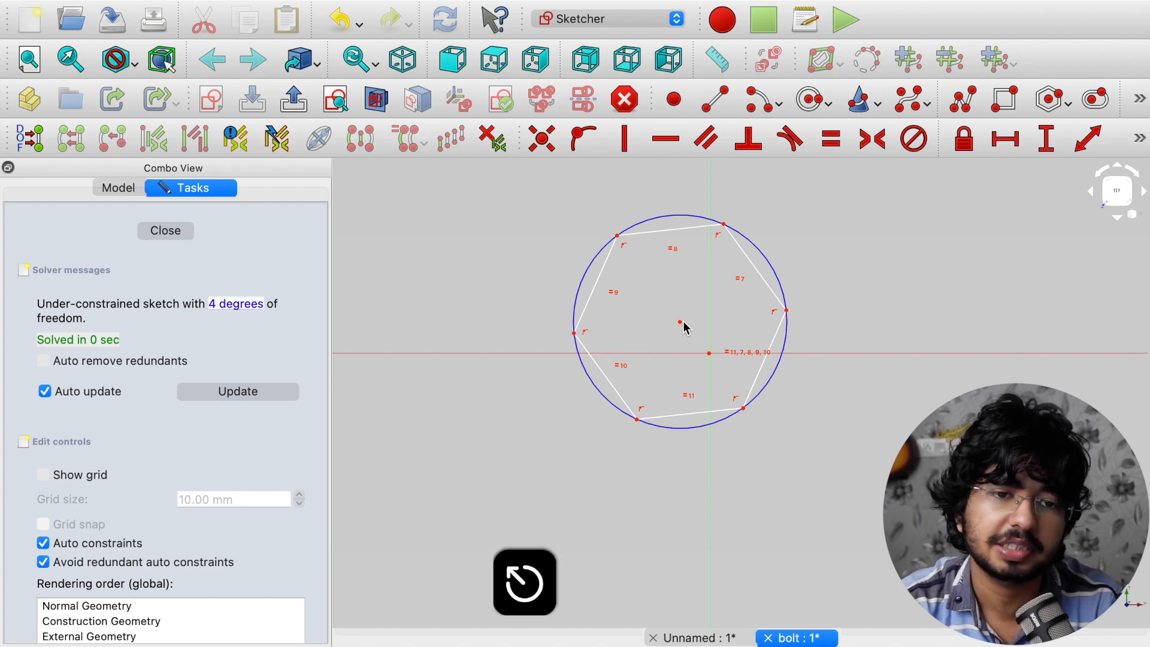
Leave the hexagon sketch and open it again for editing
{"action": "key", "text": "Escape"}
{"action": "left_click", "coordinate": [139, 149]}
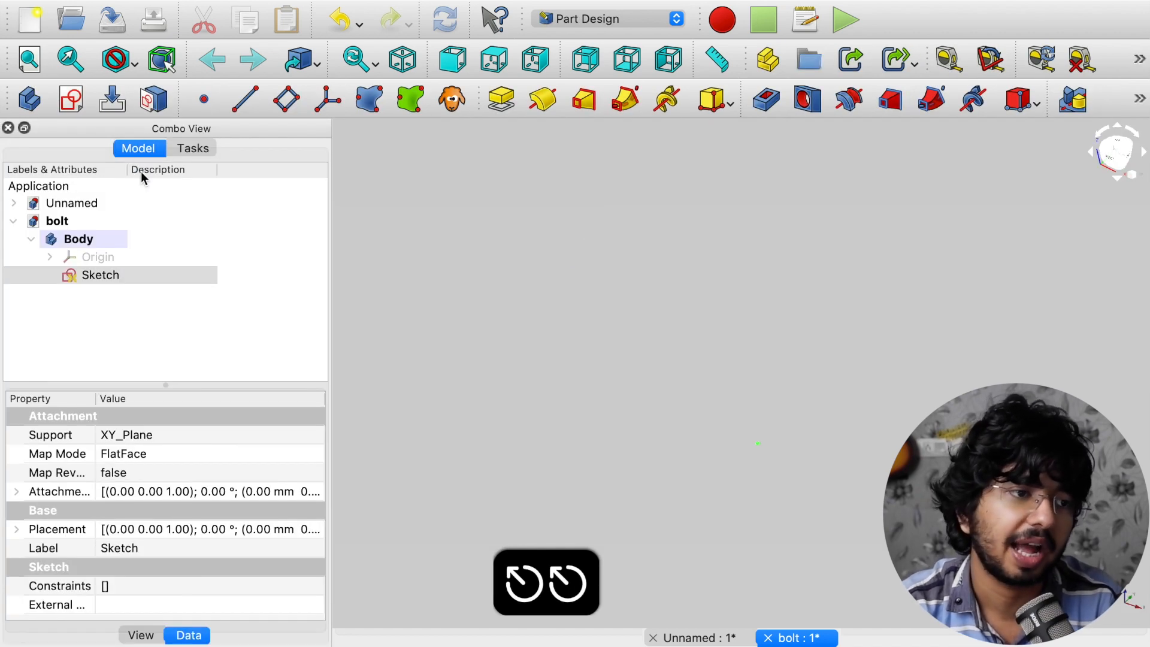
{"action": "left_click", "coordinate": [139, 275]}
{"action": "double_click", "coordinate": [139, 275]}
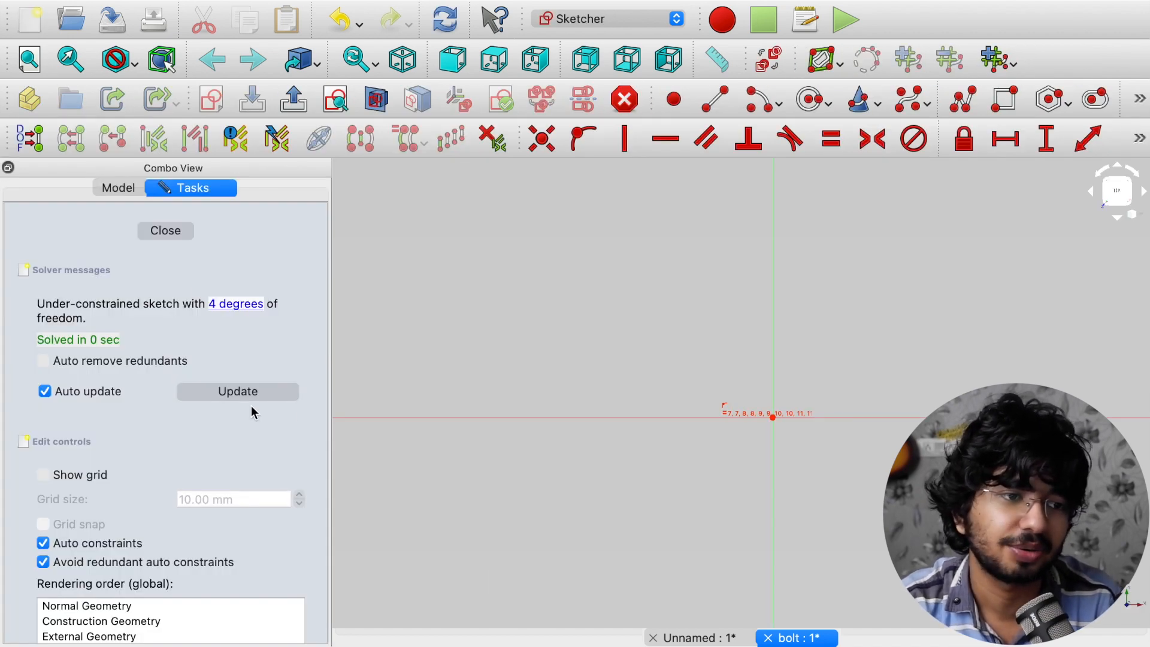
Enlarge the hexagon to about 8 mm in circumscribed diameter and move it so that it surrounds the origin
{"action": "scroll", "coordinate": [760, 433], "scroll_direction": "up", "scroll_amount": 3}
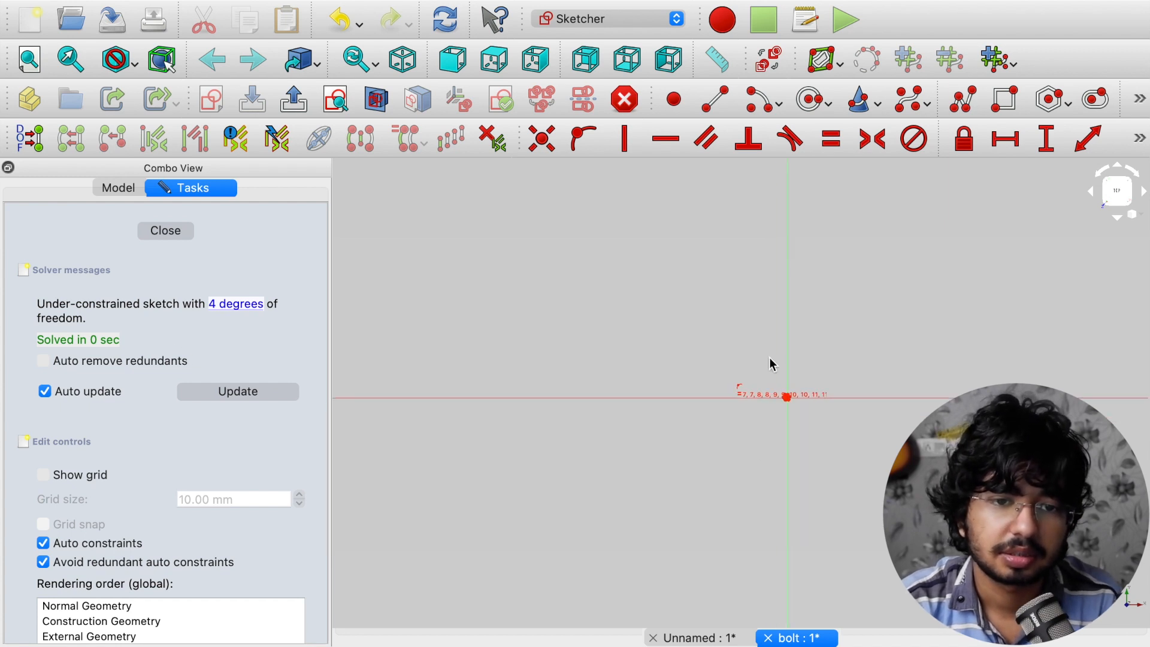
{"action": "scroll", "coordinate": [791, 411], "scroll_direction": "up", "scroll_amount": 2}
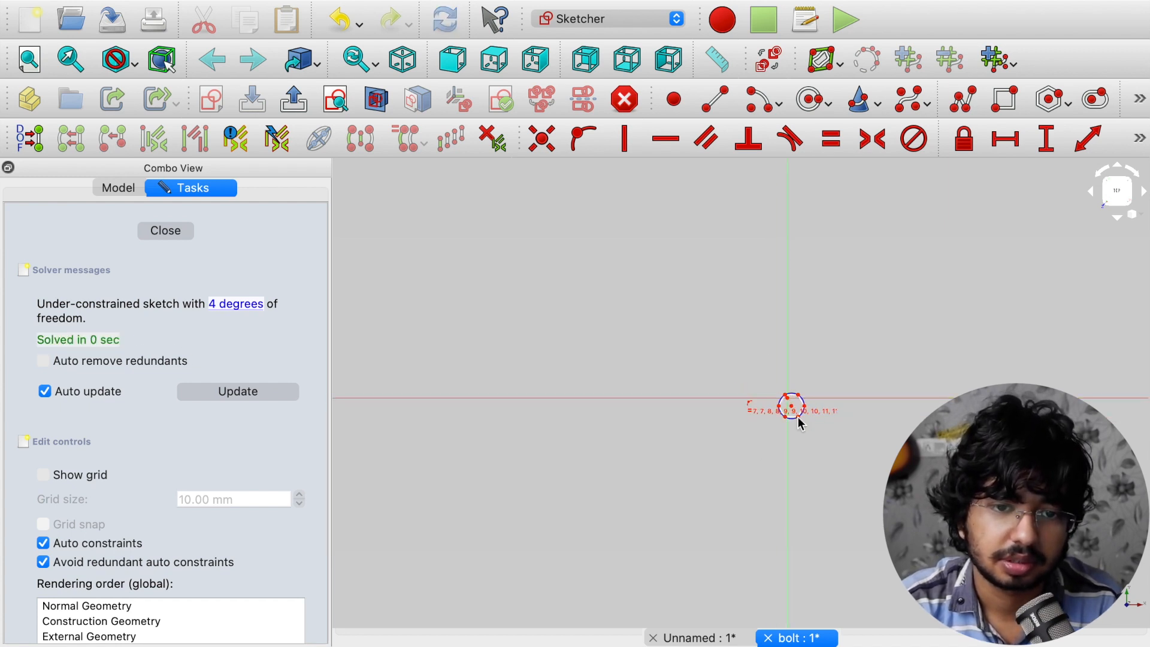
{"action": "left_click_drag", "start_coordinate": [802, 423], "coordinate": [870, 560]}
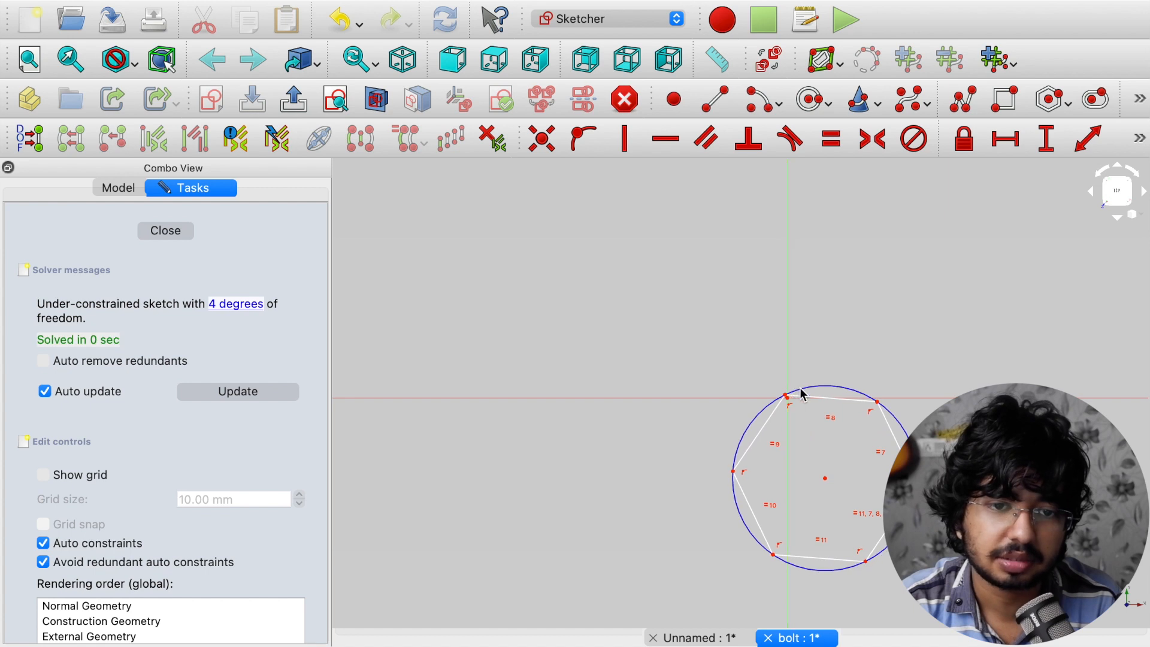
{"action": "left_click_drag", "start_coordinate": [808, 405], "coordinate": [757, 305]}
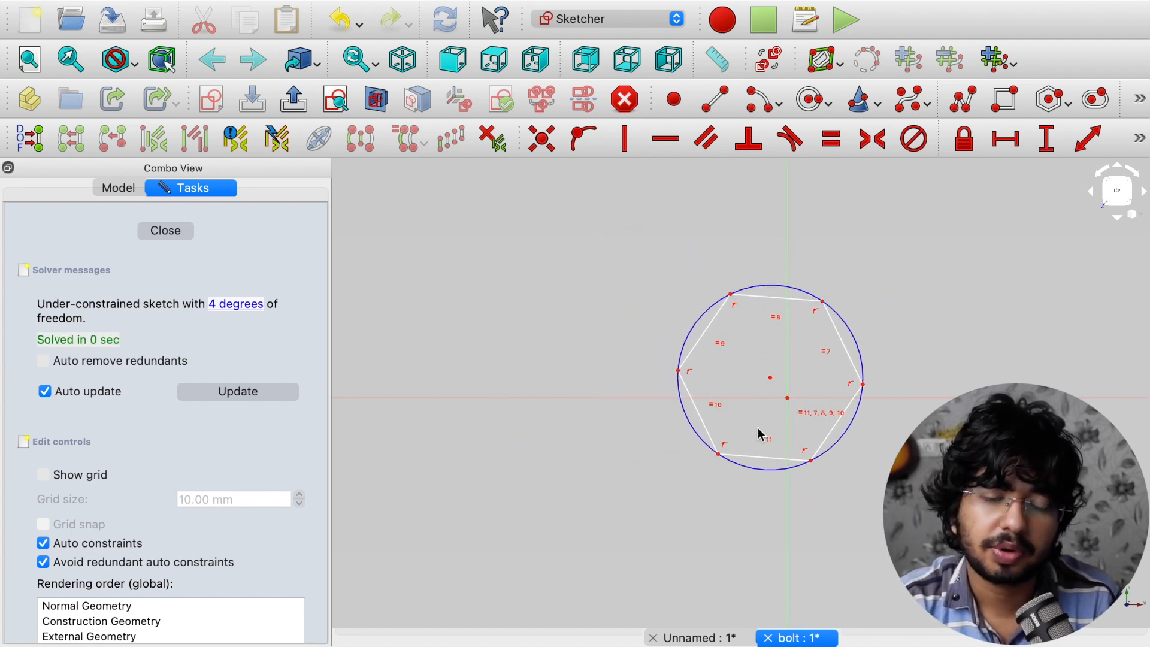
Try to apply a diameter constraint with the hexagon's centre and the sketch origin selected
{"action": "left_click", "coordinate": [771, 378]}
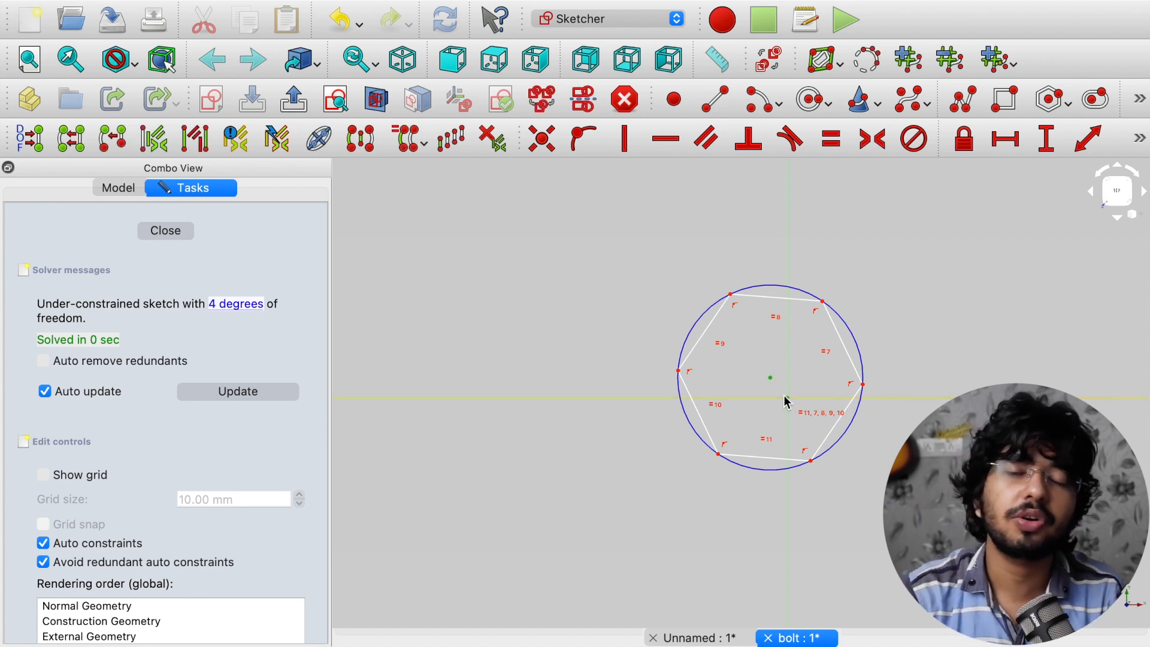
{"action": "left_click", "coordinate": [787, 398]}
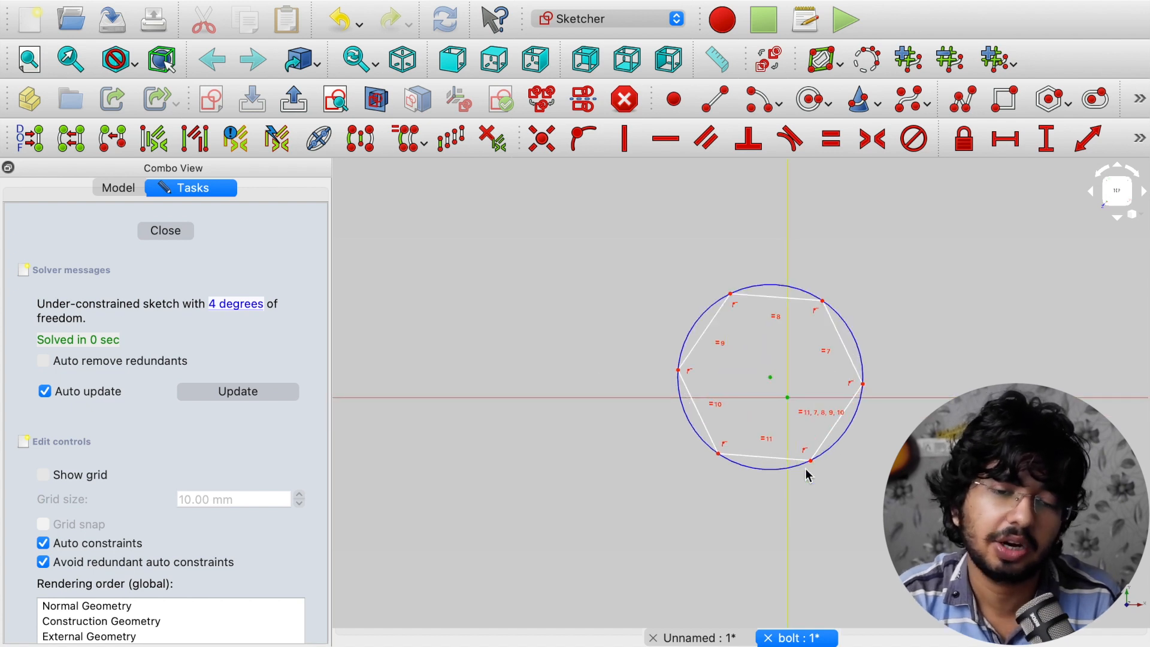
{"action": "scroll", "coordinate": [148, 545], "scroll_direction": "down", "scroll_amount": 3}
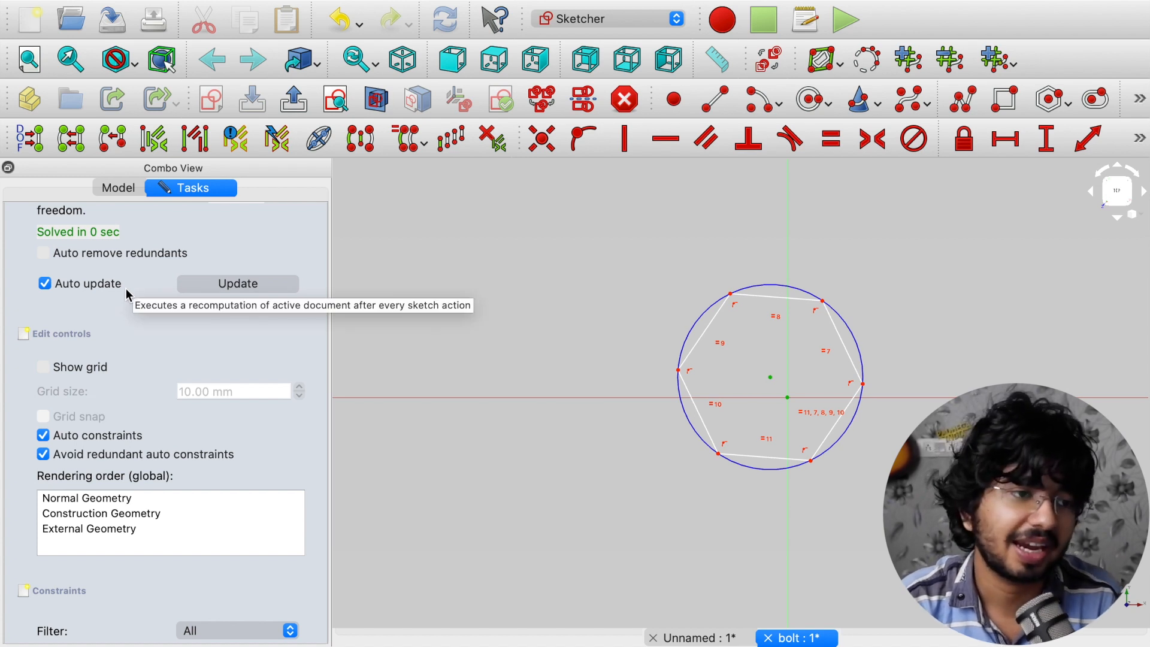
{"action": "scroll", "coordinate": [127, 327], "scroll_direction": "up", "scroll_amount": 3}
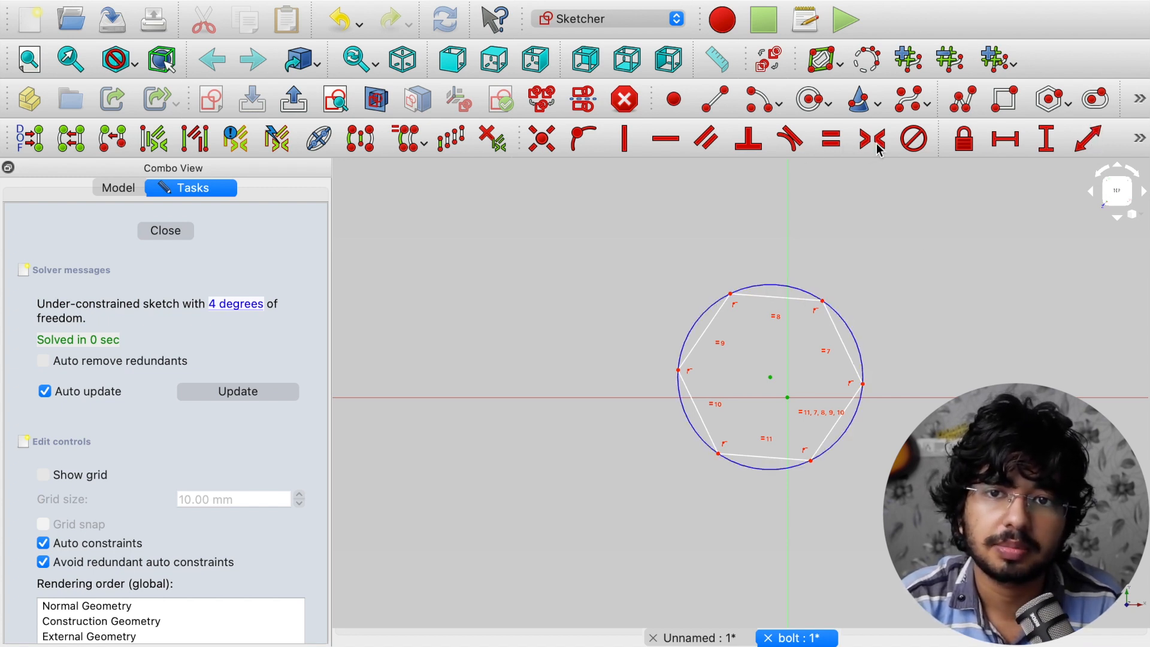
{"action": "left_click", "coordinate": [1139, 138]}
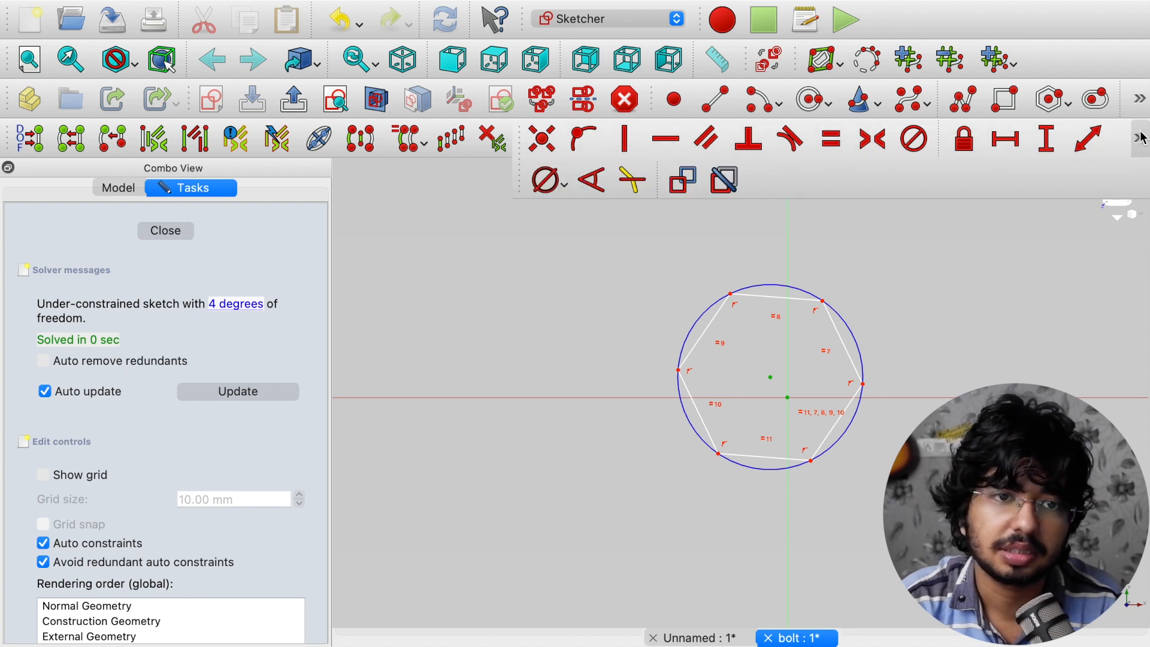
{"action": "left_click", "coordinate": [557, 188]}
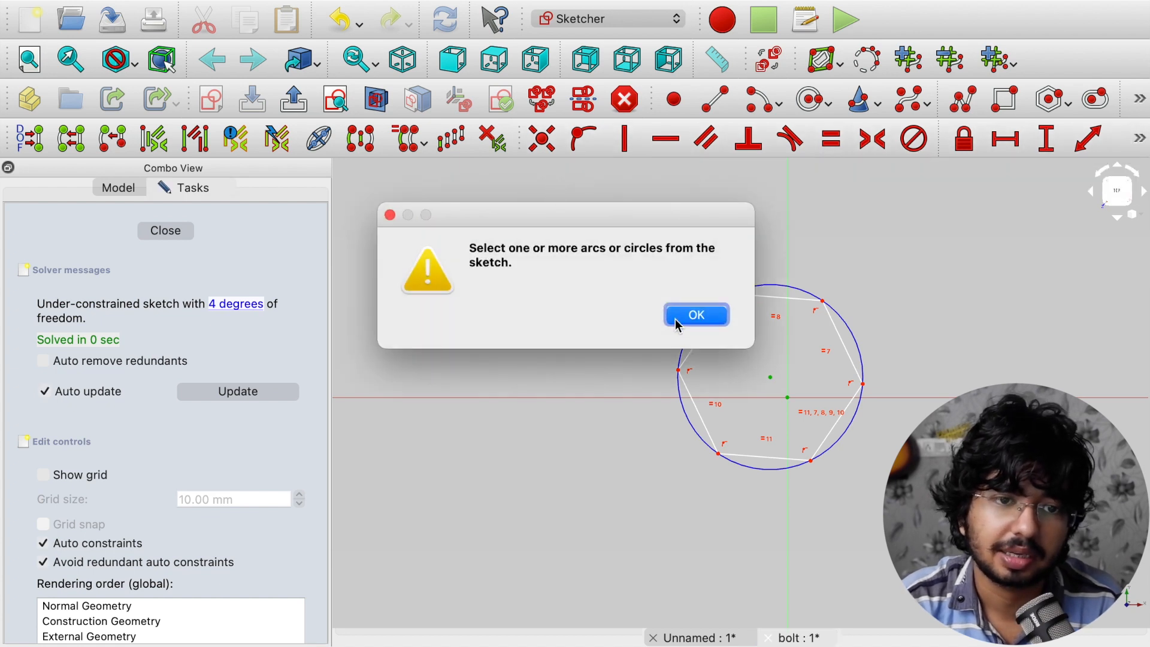
{"action": "left_click", "coordinate": [698, 313]}
Constrain the diameter of the hexagon's circumscribed circle to 15 mm and name the constraint diam
{"action": "left_click", "coordinate": [769, 286]}
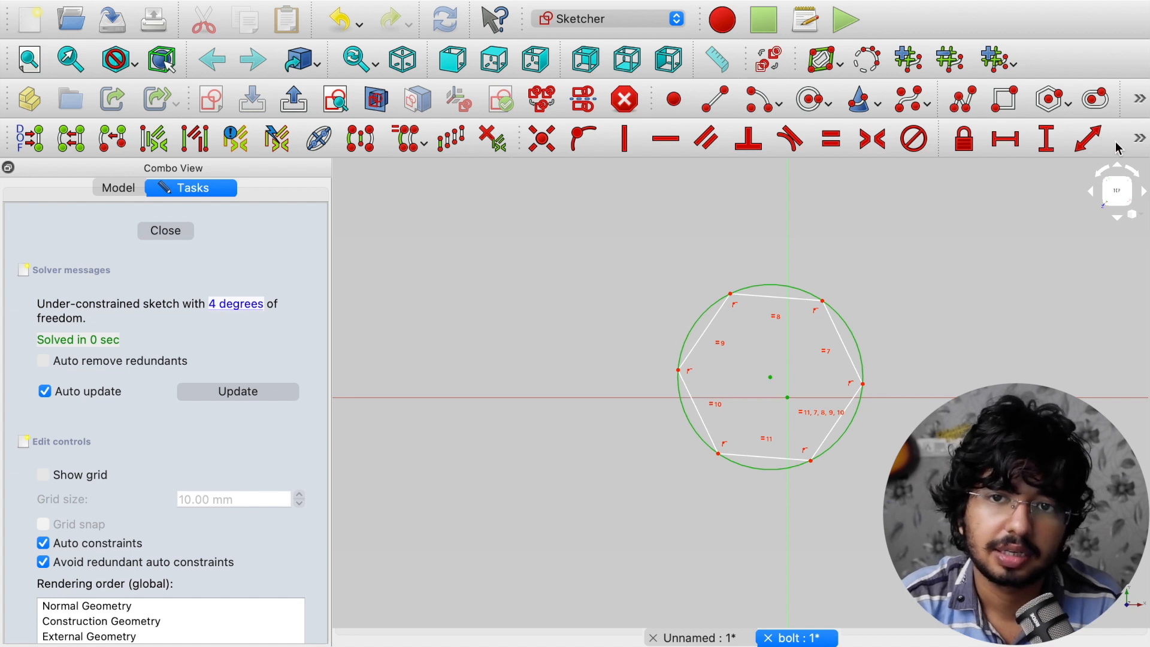
{"action": "left_click", "coordinate": [1140, 139]}
{"action": "left_click", "coordinate": [554, 189]}
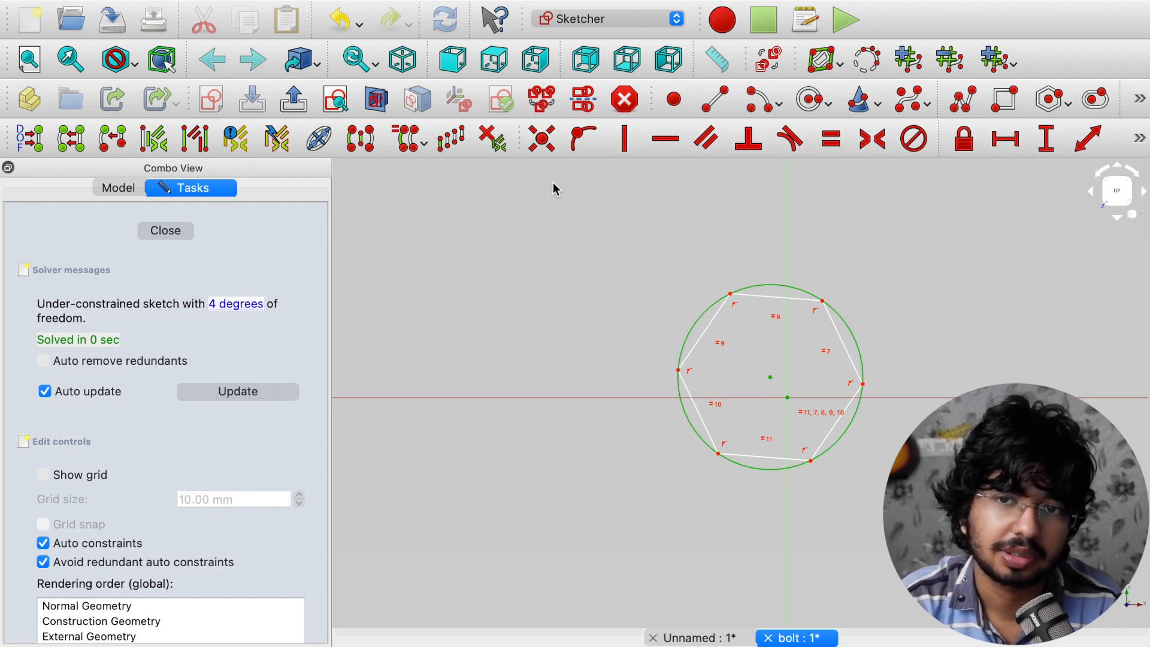
{"action": "left_click", "coordinate": [1140, 139]}
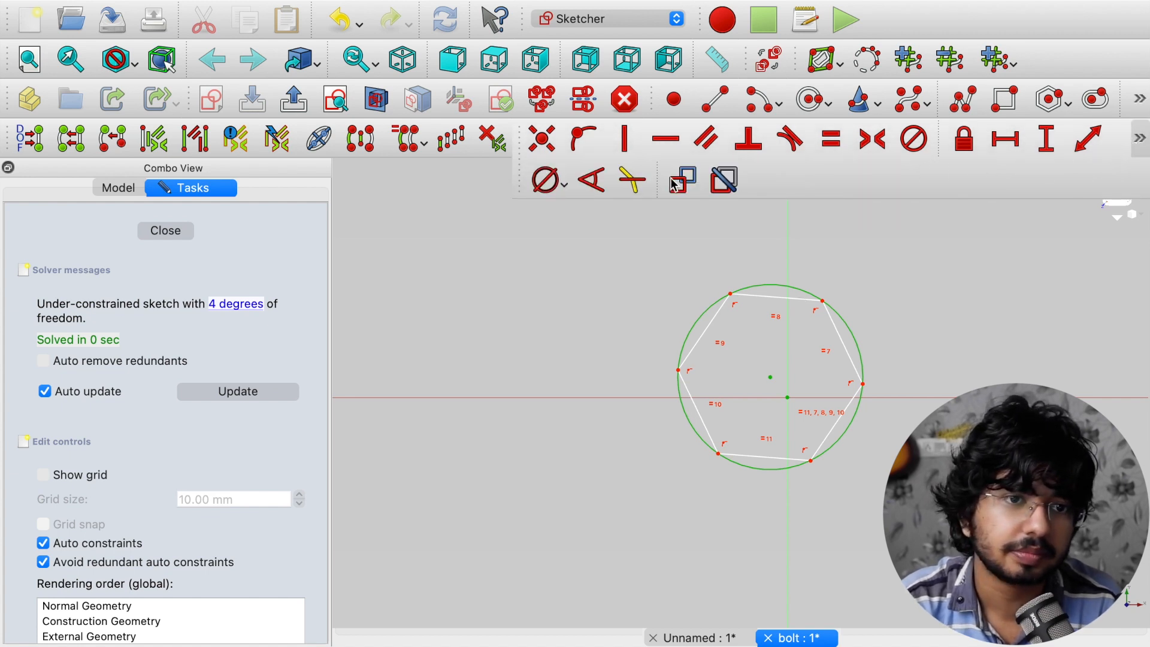
{"action": "left_click", "coordinate": [545, 180]}
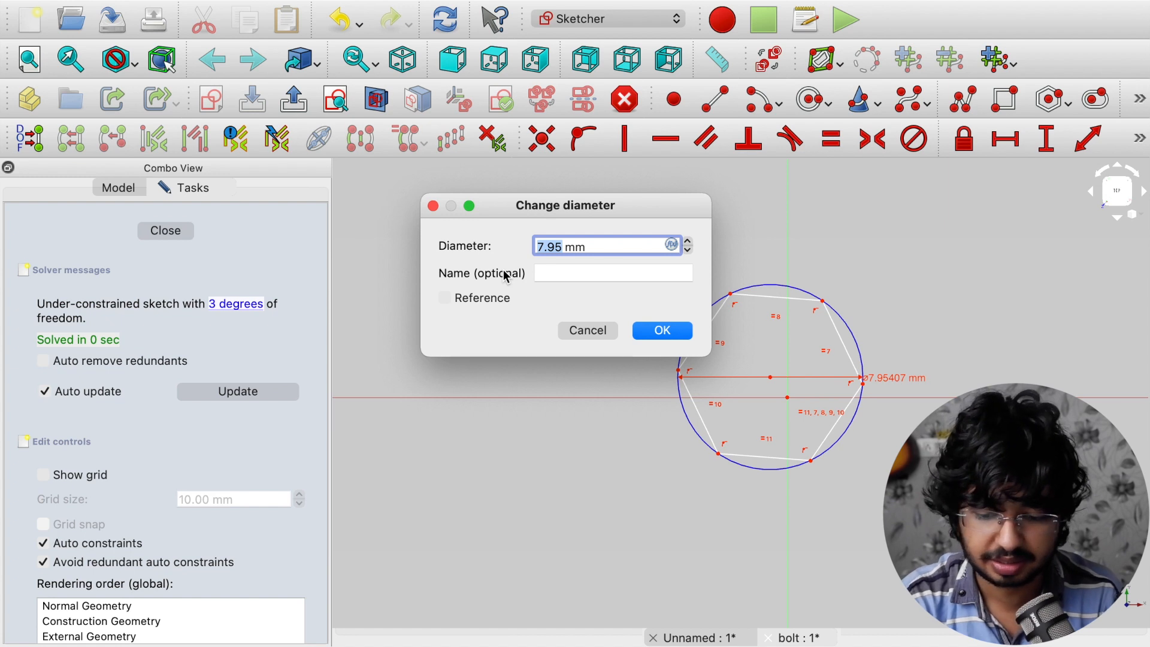
{"action": "type", "text": "15"}
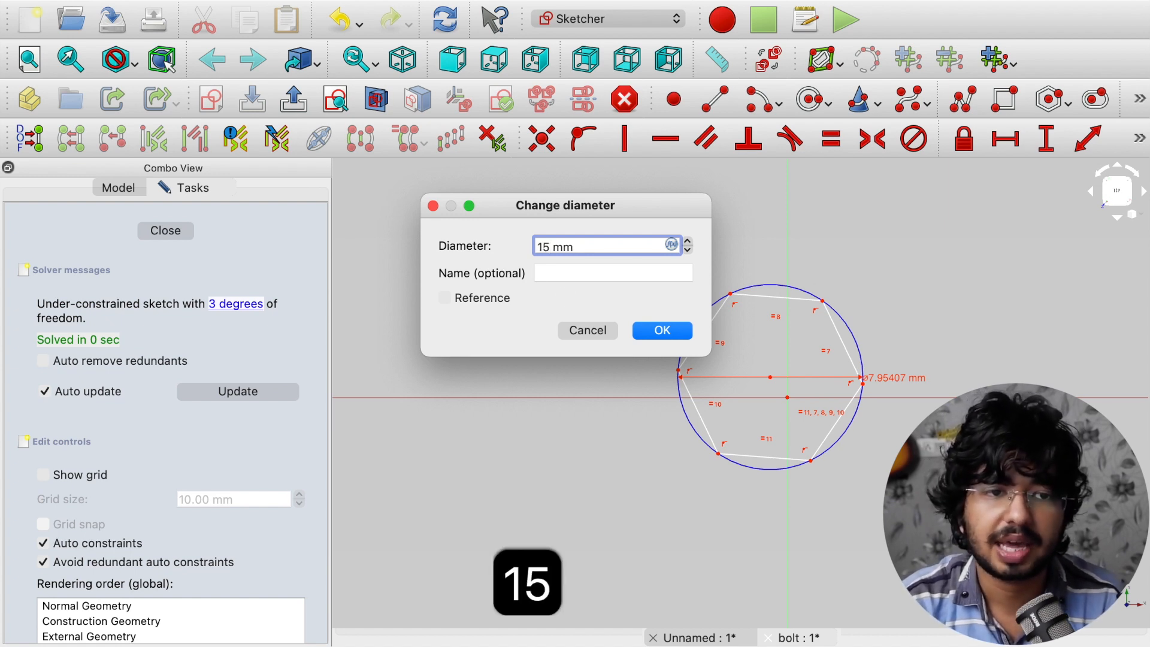
{"action": "left_click", "coordinate": [566, 275]}
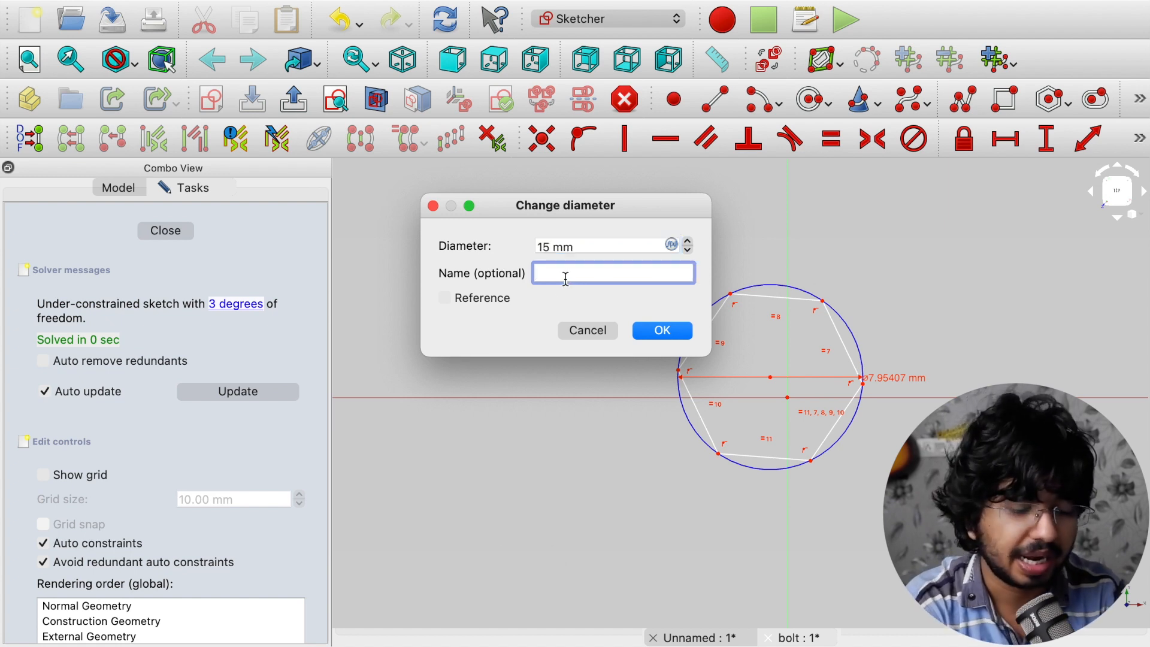
{"action": "type", "text": "diam"}
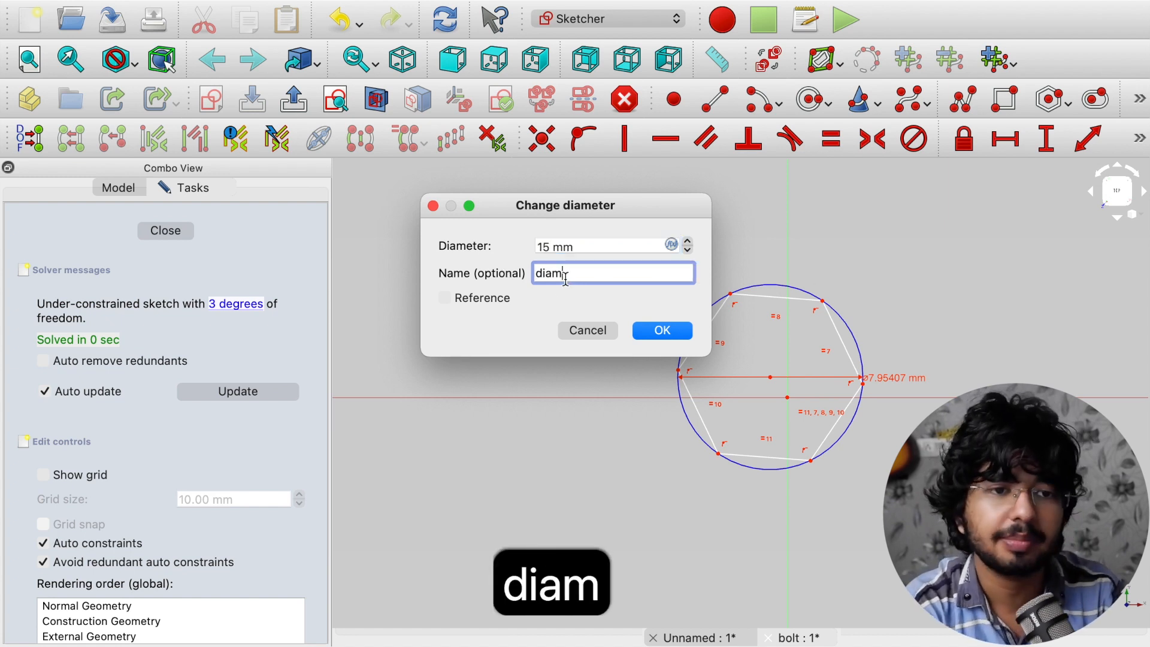
{"action": "left_click", "coordinate": [662, 331]}
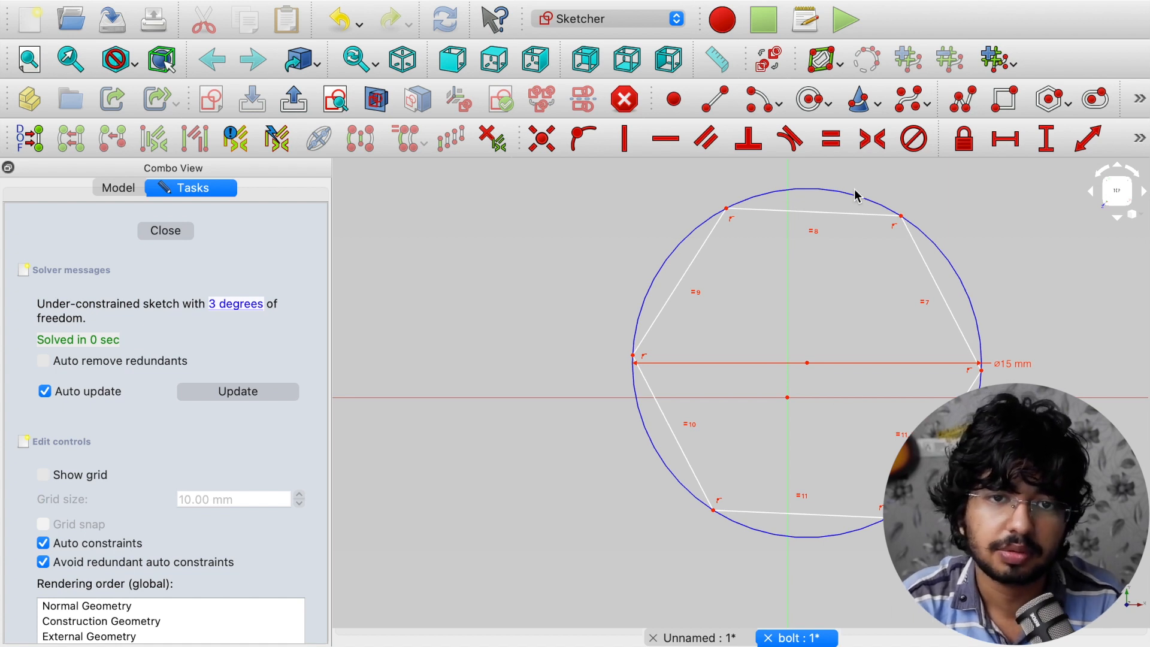
Shift the hexagon freely around the origin to test its remaining freedom of movement
{"action": "mouse_move", "coordinate": [856, 204]}
{"action": "left_mouse_down"}
{"action": "mouse_move", "coordinate": [809, 264]}
{"action": "mouse_move", "coordinate": [827, 231]}
{"action": "mouse_move", "coordinate": [919, 248]}
{"action": "mouse_move", "coordinate": [905, 233]}
{"action": "mouse_move", "coordinate": [920, 212]}
{"action": "mouse_move", "coordinate": [862, 243]}
{"action": "mouse_move", "coordinate": [871, 218]}
{"action": "mouse_move", "coordinate": [808, 247]}
{"action": "left_mouse_up"}
{"action": "left_click_drag", "start_coordinate": [661, 265], "coordinate": [768, 340]}
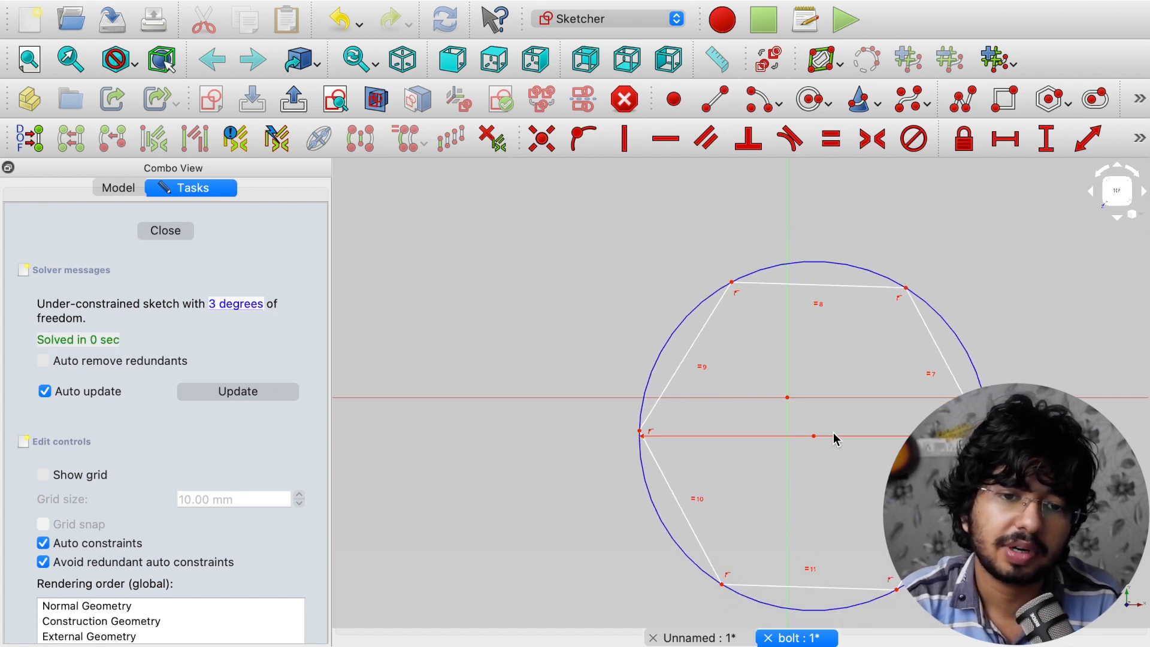
Move the constraint tools to the front of their row and make the hexagon's centre coincident with the origin
{"action": "left_click", "coordinate": [813, 436]}
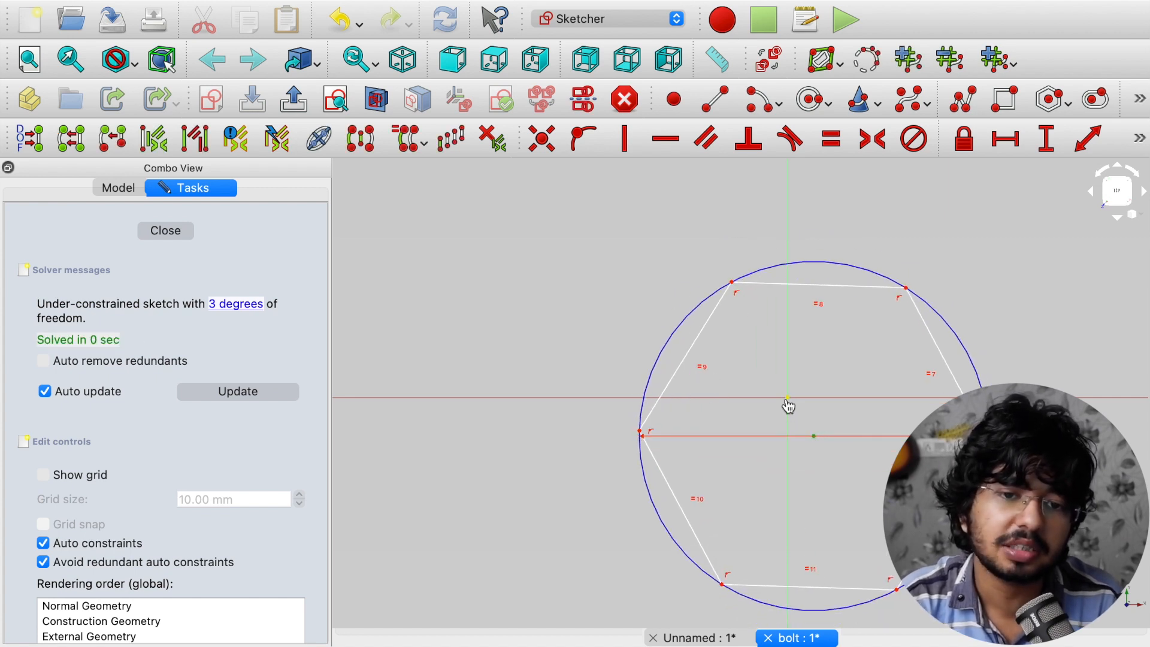
{"action": "left_click", "coordinate": [787, 399]}
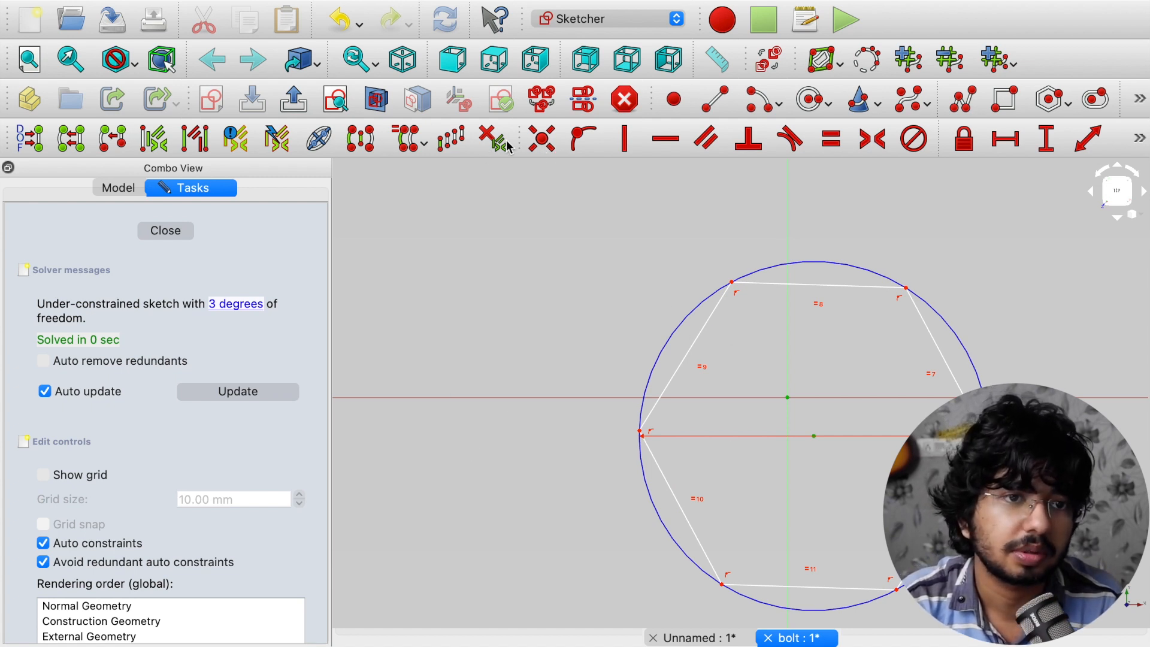
{"action": "left_click_drag", "start_coordinate": [519, 137], "coordinate": [33, 139]}
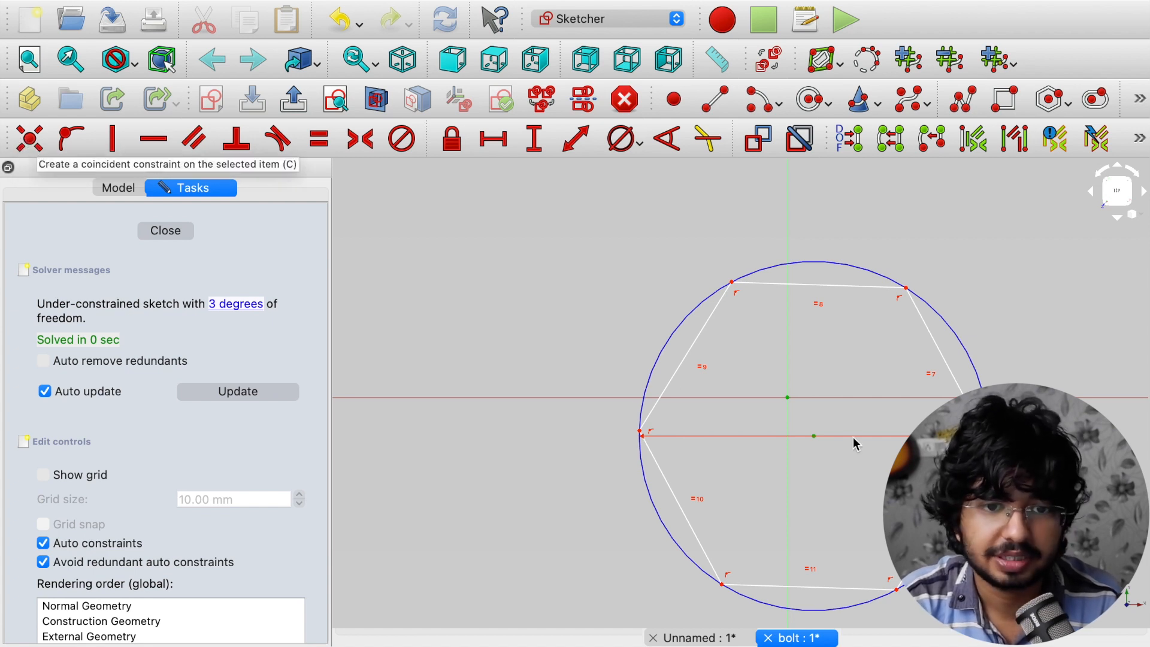
{"action": "key", "text": "shift+c"}
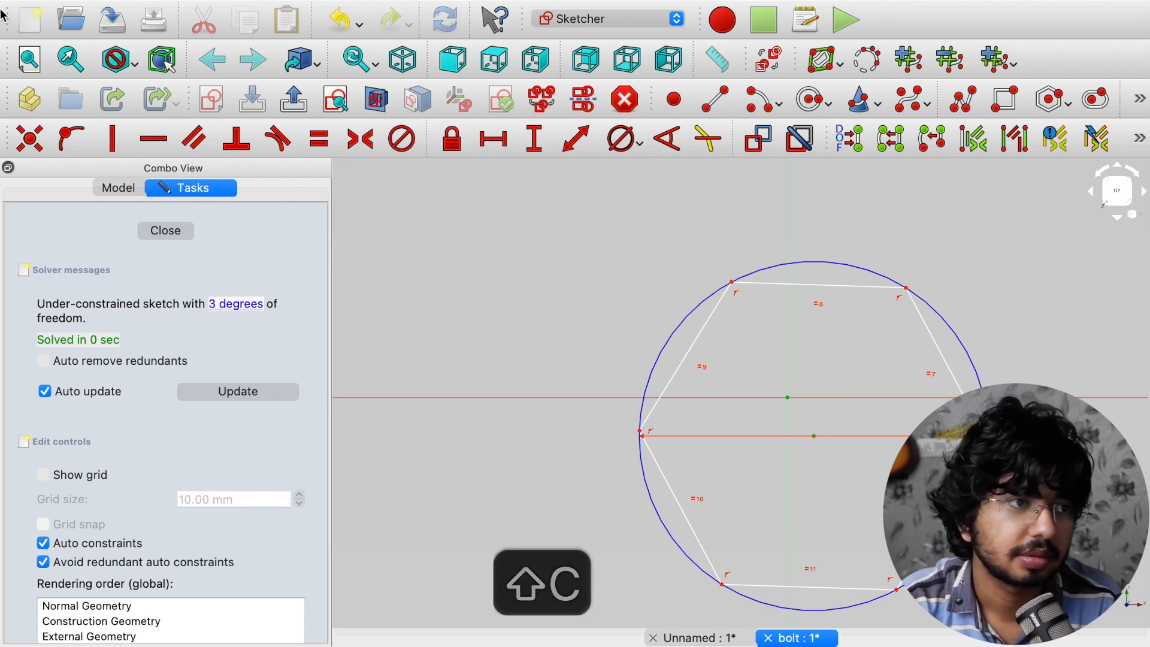
{"action": "left_click", "coordinate": [28, 142]}
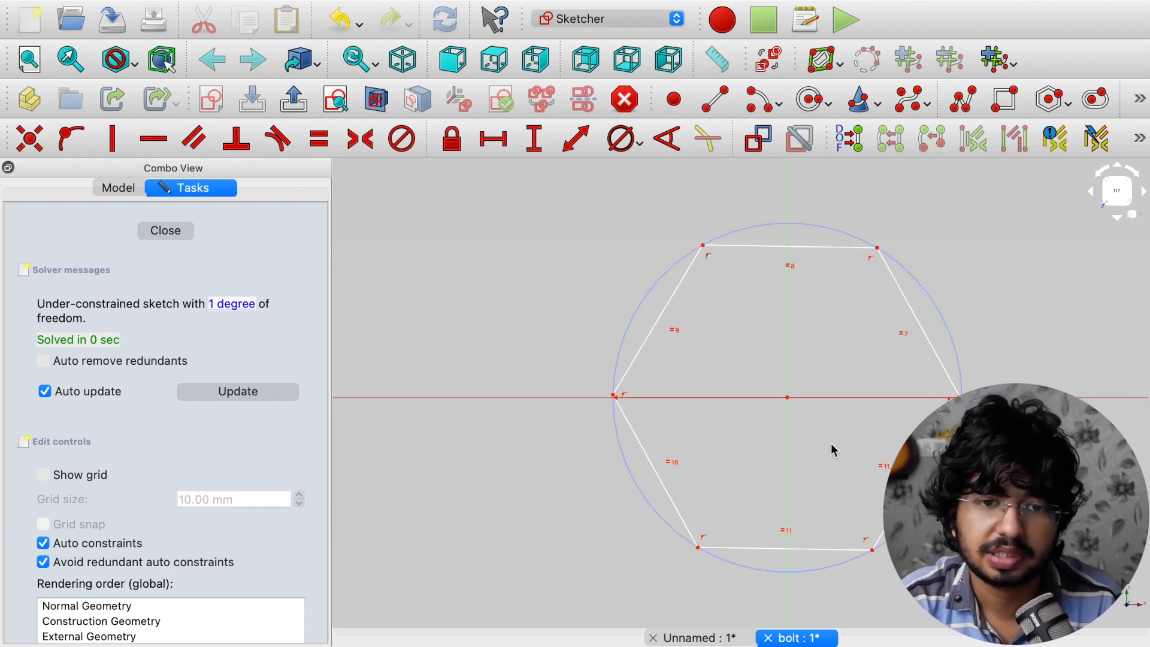
Undo the centre's coincident constraint and recreate it between the sketch origin and the hexagon's centre
{"action": "key", "text": "super+z"}
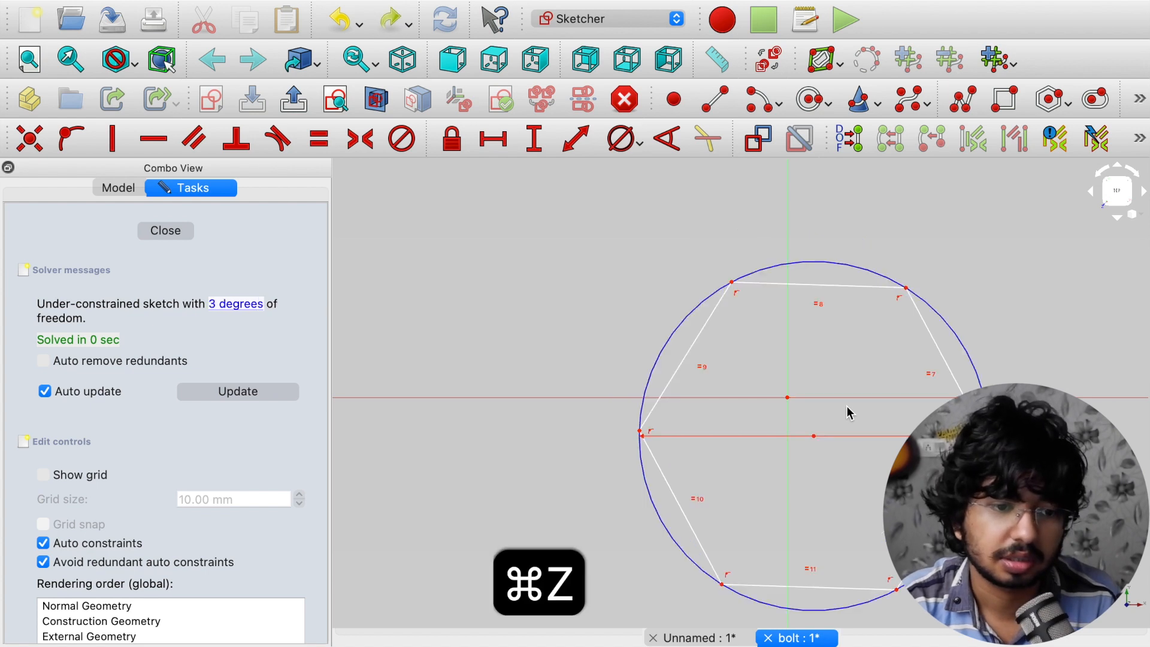
{"action": "key", "text": "c"}
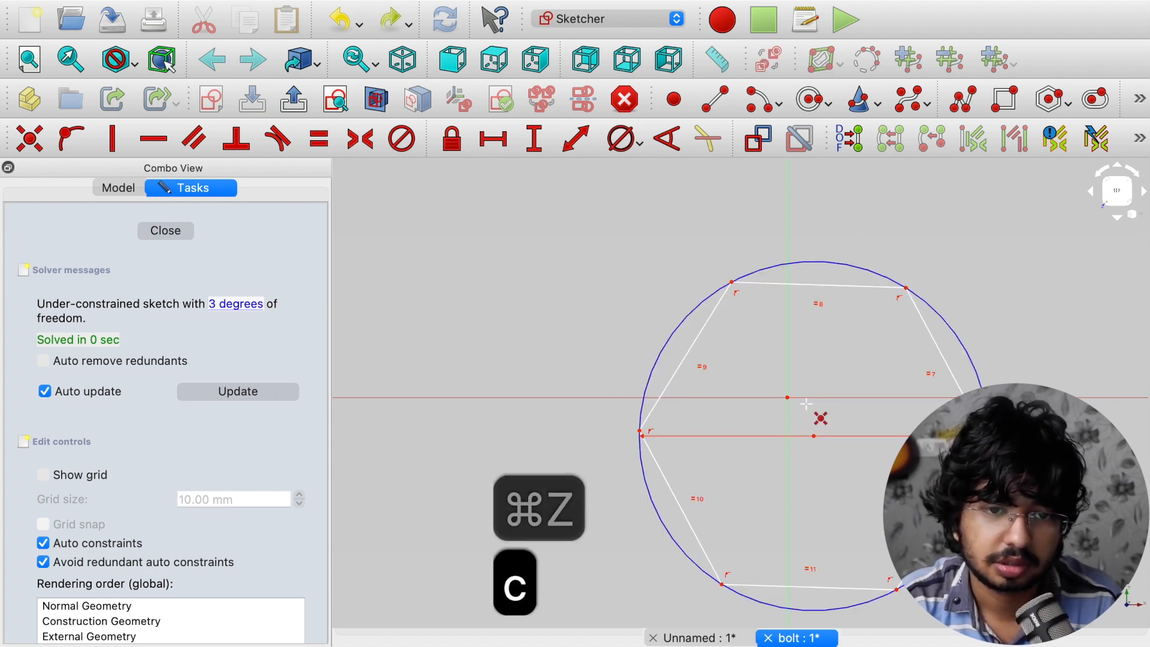
{"action": "left_click", "coordinate": [788, 397]}
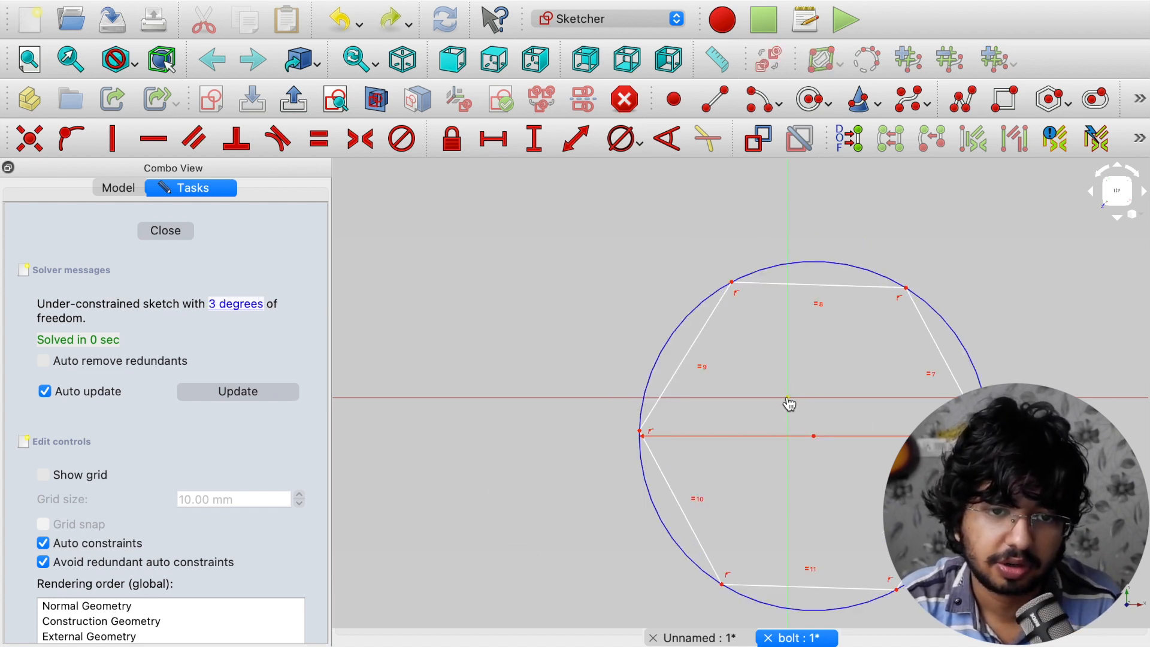
{"action": "left_click", "coordinate": [815, 437]}
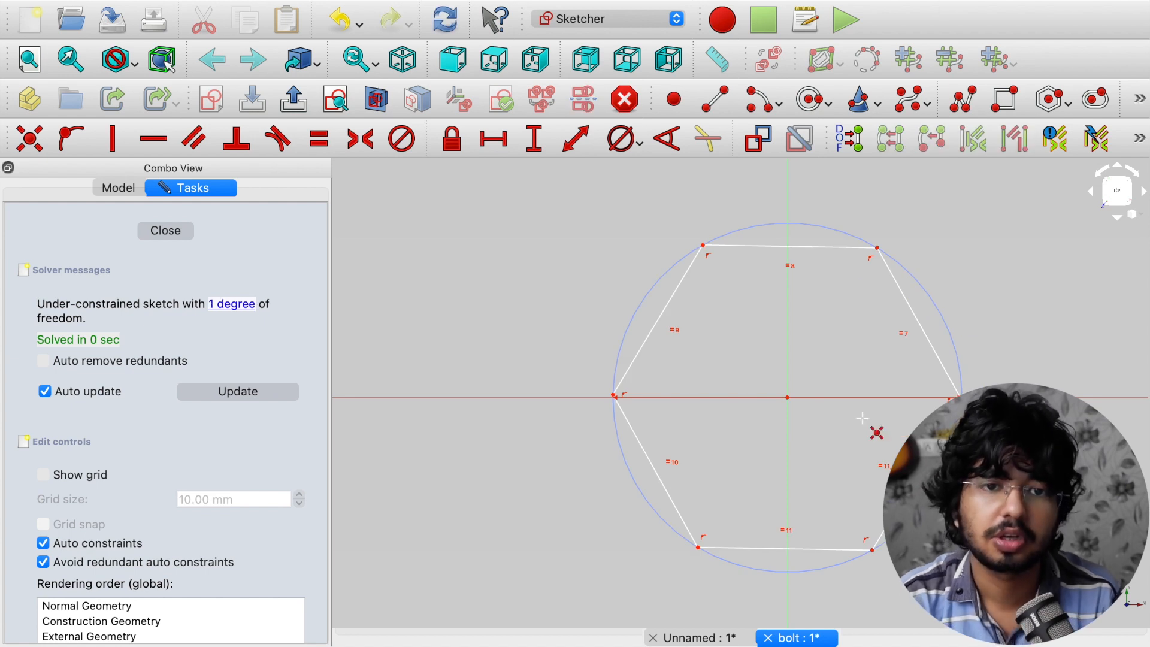
{"action": "scroll", "coordinate": [782, 447], "scroll_direction": "up", "scroll_amount": 2}
{"action": "scroll", "coordinate": [782, 448], "scroll_direction": "down", "scroll_amount": 2}
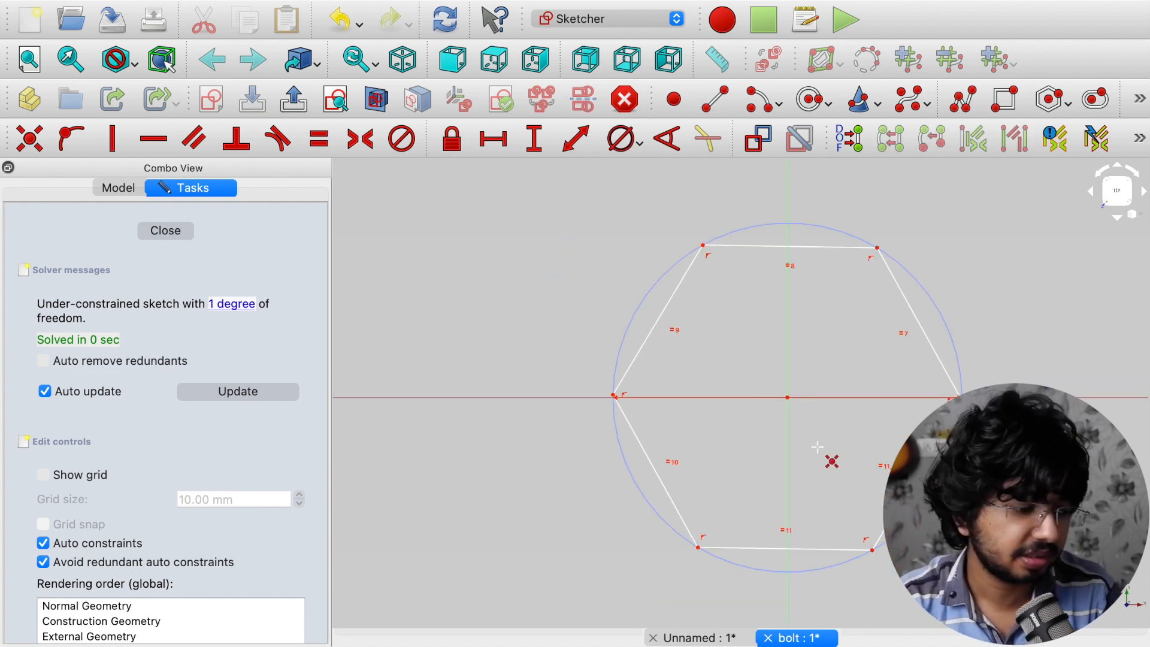
{"action": "key", "text": "a"}
{"action": "key", "text": "Escape"}
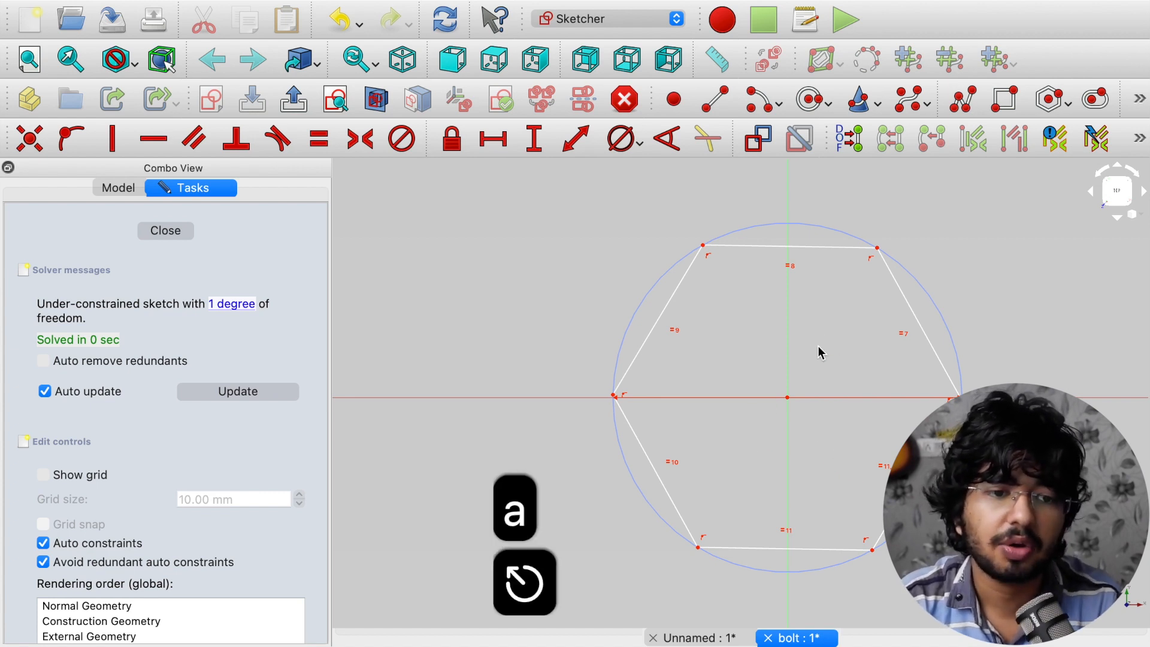
Test the hexagon's remaining rotation and constrain its upper edge to be horizontal
{"action": "mouse_move", "coordinate": [807, 246]}
{"action": "left_mouse_down"}
{"action": "mouse_move", "coordinate": [921, 283]}
{"action": "mouse_move", "coordinate": [680, 262]}
{"action": "mouse_move", "coordinate": [894, 288]}
{"action": "mouse_move", "coordinate": [749, 234]}
{"action": "mouse_move", "coordinate": [595, 366]}
{"action": "mouse_move", "coordinate": [871, 225]}
{"action": "mouse_move", "coordinate": [934, 390]}
{"action": "mouse_move", "coordinate": [793, 449]}
{"action": "mouse_move", "coordinate": [805, 368]}
{"action": "mouse_move", "coordinate": [834, 362]}
{"action": "mouse_move", "coordinate": [804, 330]}
{"action": "mouse_move", "coordinate": [826, 339]}
{"action": "mouse_move", "coordinate": [942, 476]}
{"action": "mouse_move", "coordinate": [927, 503]}
{"action": "mouse_move", "coordinate": [952, 335]}
{"action": "mouse_move", "coordinate": [830, 211]}
{"action": "mouse_move", "coordinate": [804, 219]}
{"action": "left_mouse_up"}
{"action": "left_click", "coordinate": [817, 251]}
{"action": "scroll", "coordinate": [820, 267], "scroll_direction": "up", "scroll_amount": 3}
{"action": "scroll", "coordinate": [819, 266], "scroll_direction": "up", "scroll_amount": 2}
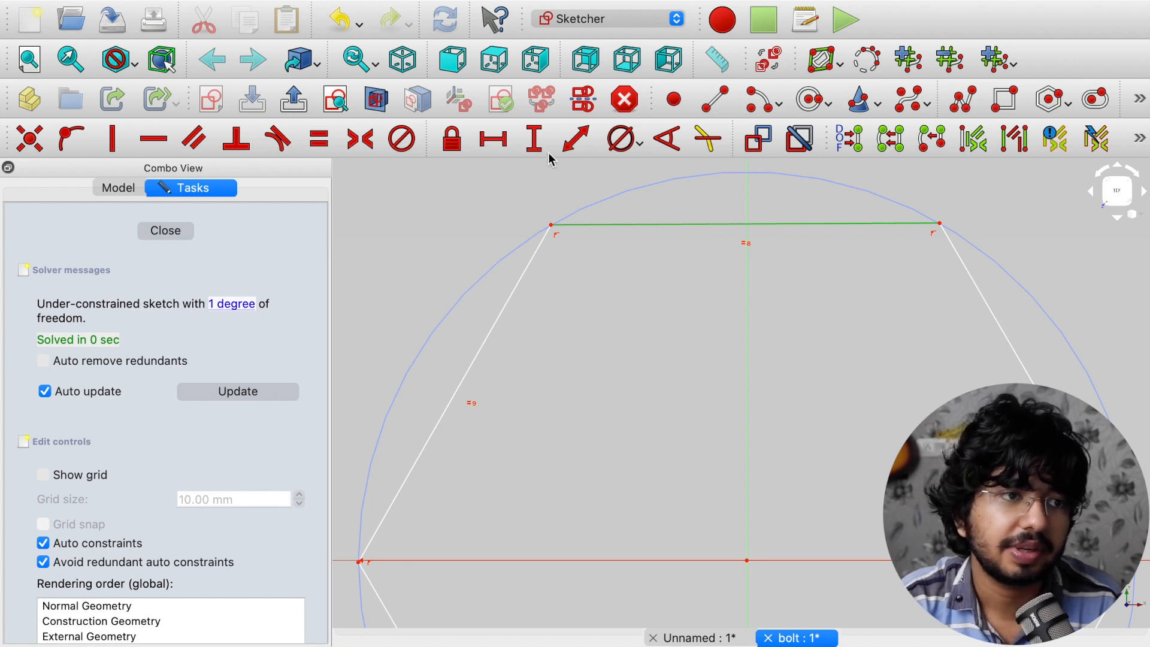
{"action": "left_click", "coordinate": [154, 140]}
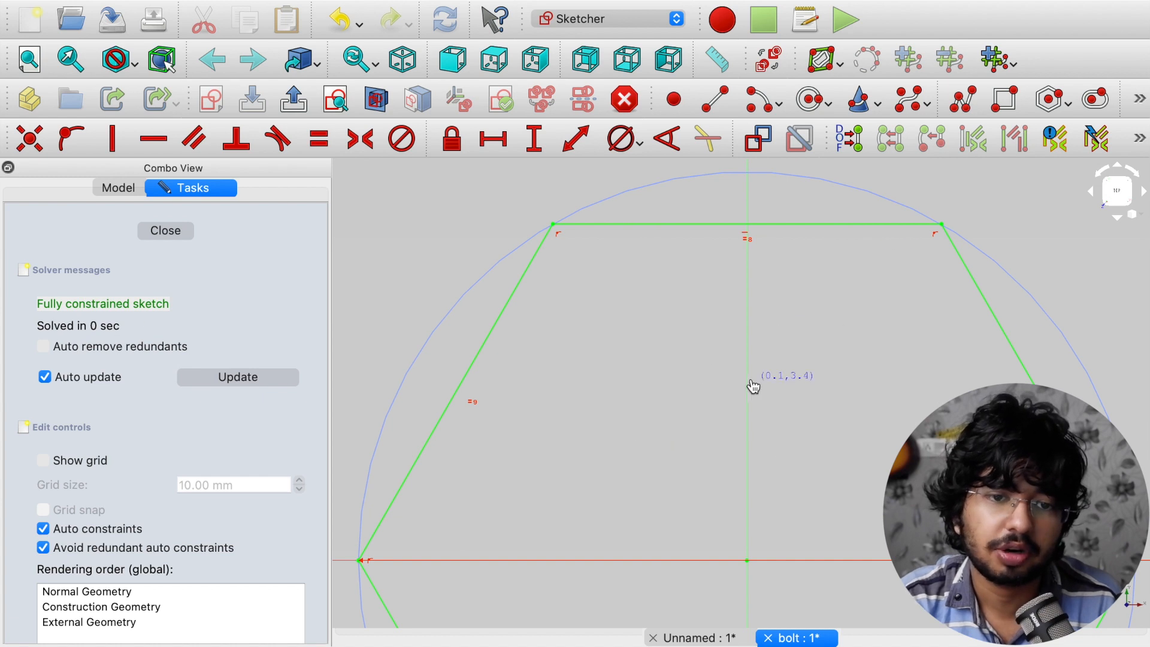
Reposition the hexagon's 15 mm diameter dimension diagonally outside the circle, and view its value and name without changing them
{"action": "scroll", "coordinate": [756, 385], "scroll_direction": "down", "scroll_amount": 10}
{"action": "scroll", "coordinate": [765, 416], "scroll_direction": "up", "scroll_amount": 8}
{"action": "scroll", "coordinate": [764, 415], "scroll_direction": "down", "scroll_amount": 2}
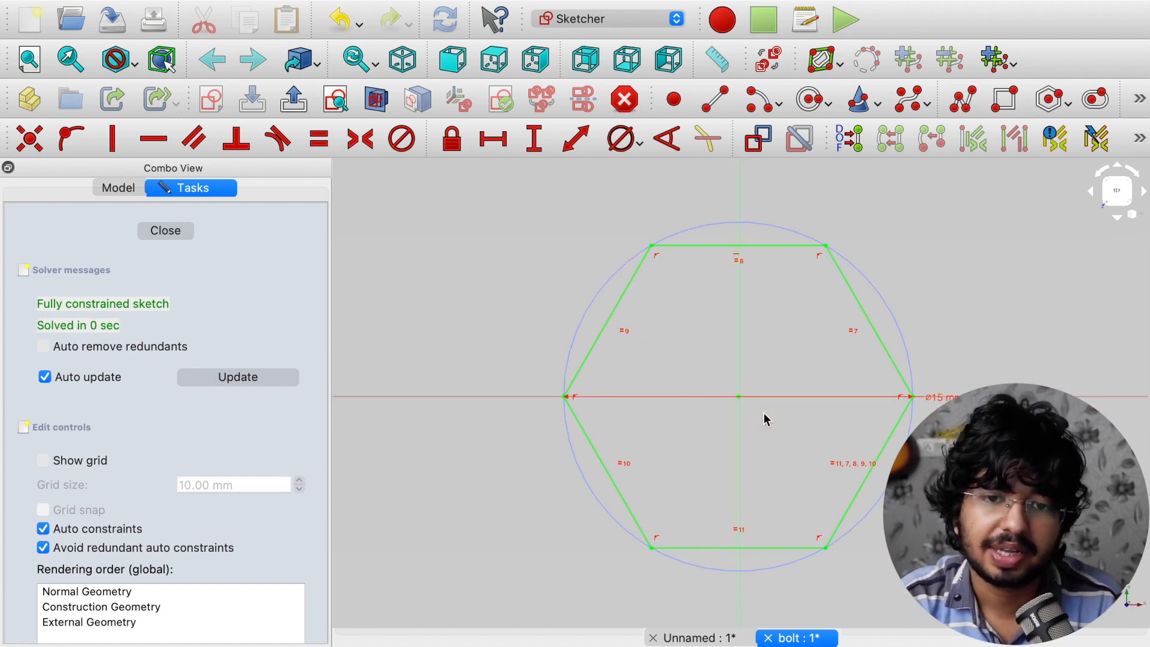
{"action": "left_click_drag", "start_coordinate": [941, 400], "coordinate": [929, 267]}
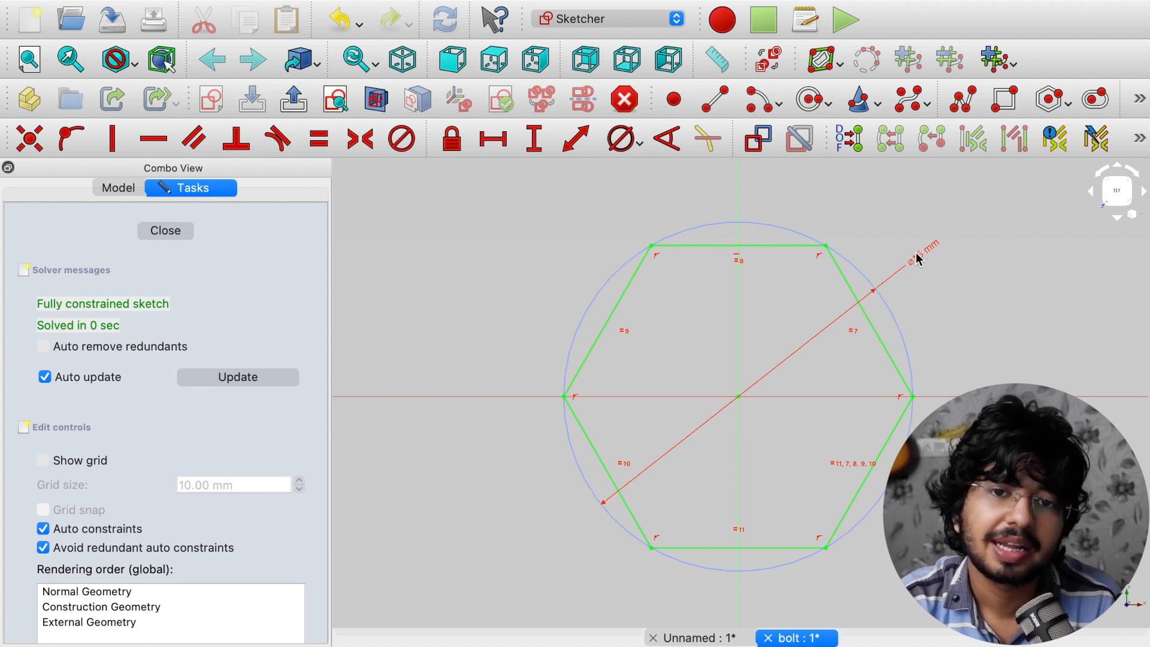
{"action": "left_click", "coordinate": [923, 259]}
{"action": "double_click", "coordinate": [921, 262]}
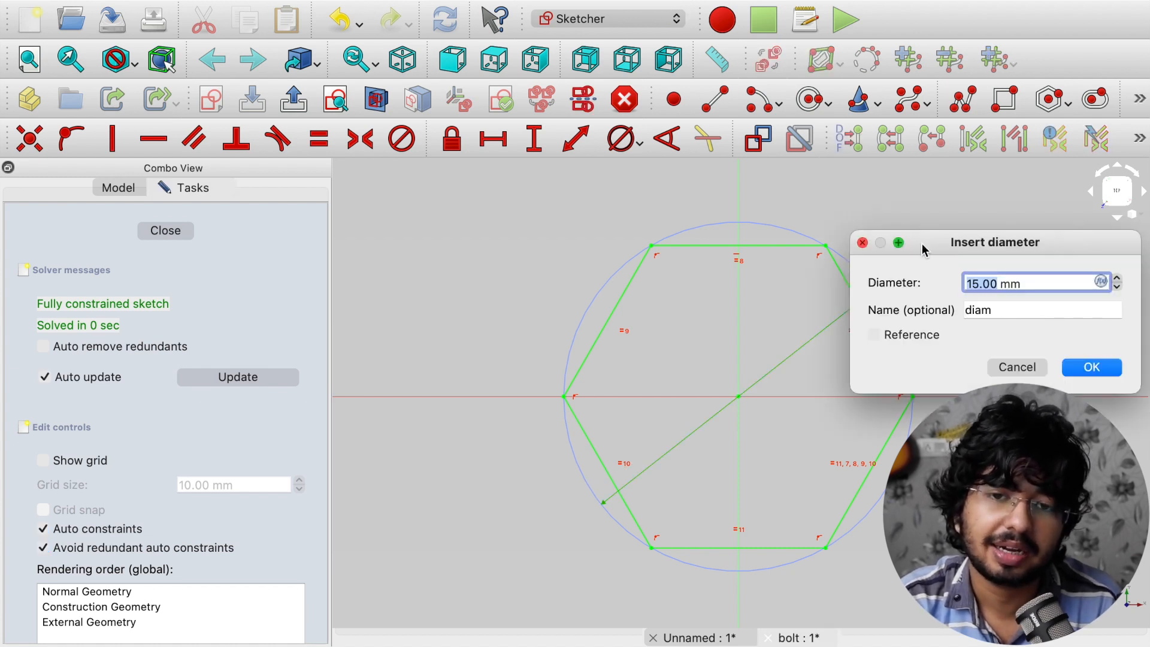
{"action": "left_click", "coordinate": [1018, 369]}
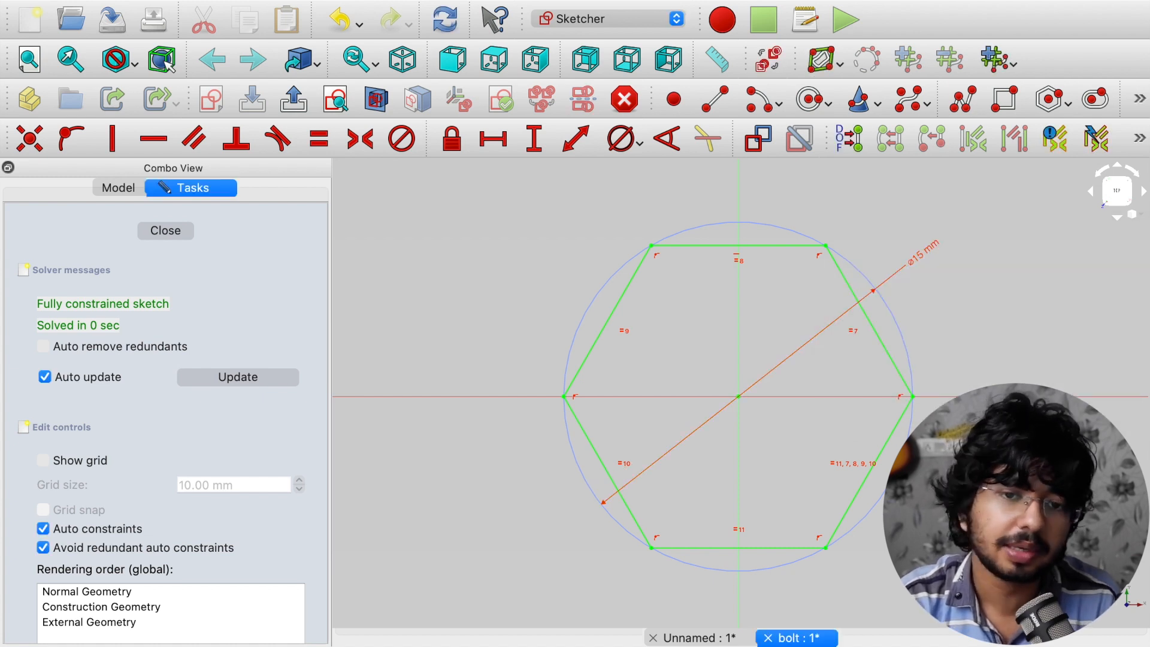
Close the hexagon sketch and return to the Part Design model
{"action": "right_click", "coordinate": [462, 313]}
{"action": "left_click", "coordinate": [370, 253]}
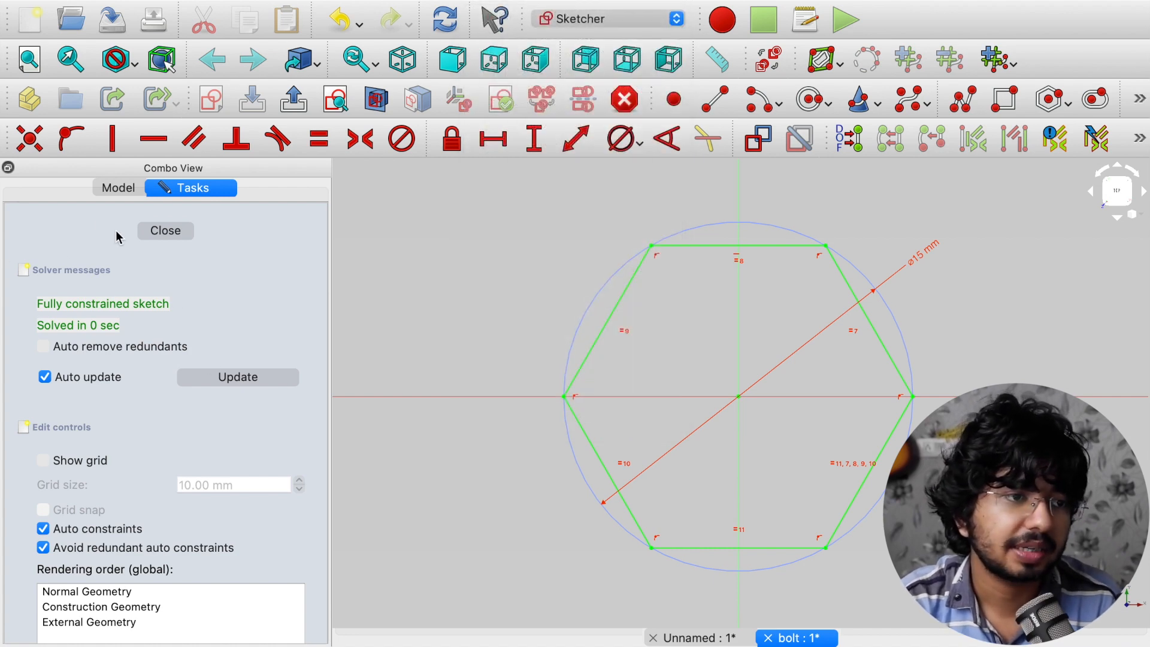
{"action": "left_click", "coordinate": [167, 234]}
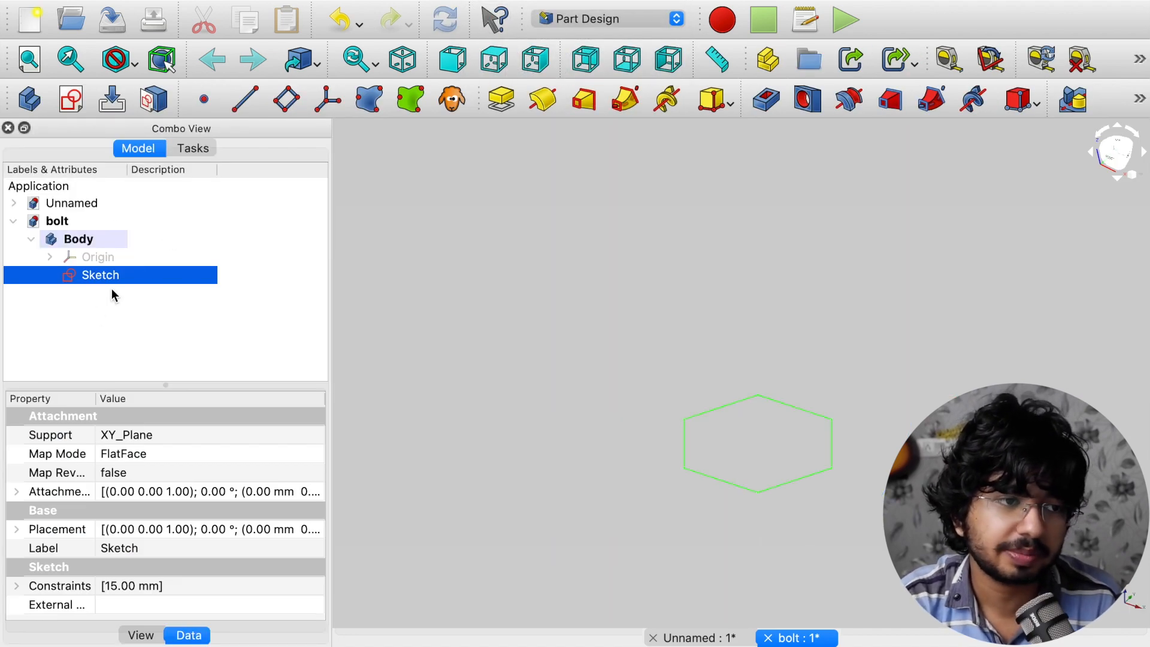
{"action": "key", "text": "Return"}
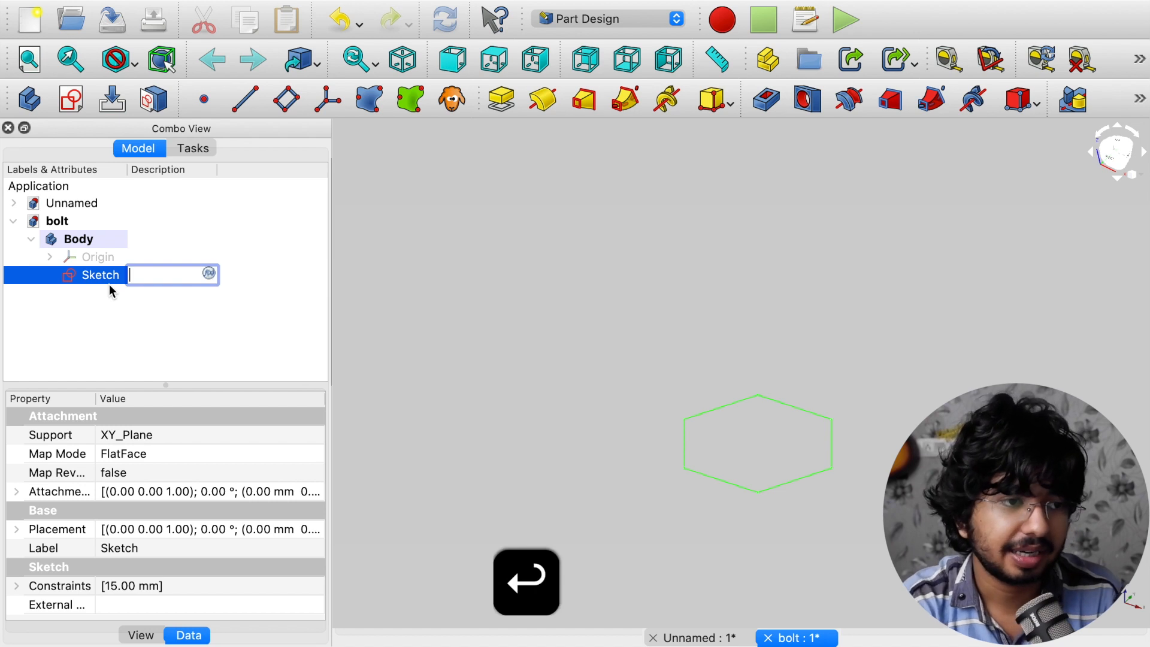
{"action": "key", "text": "Return"}
{"action": "right_click", "coordinate": [98, 276]}
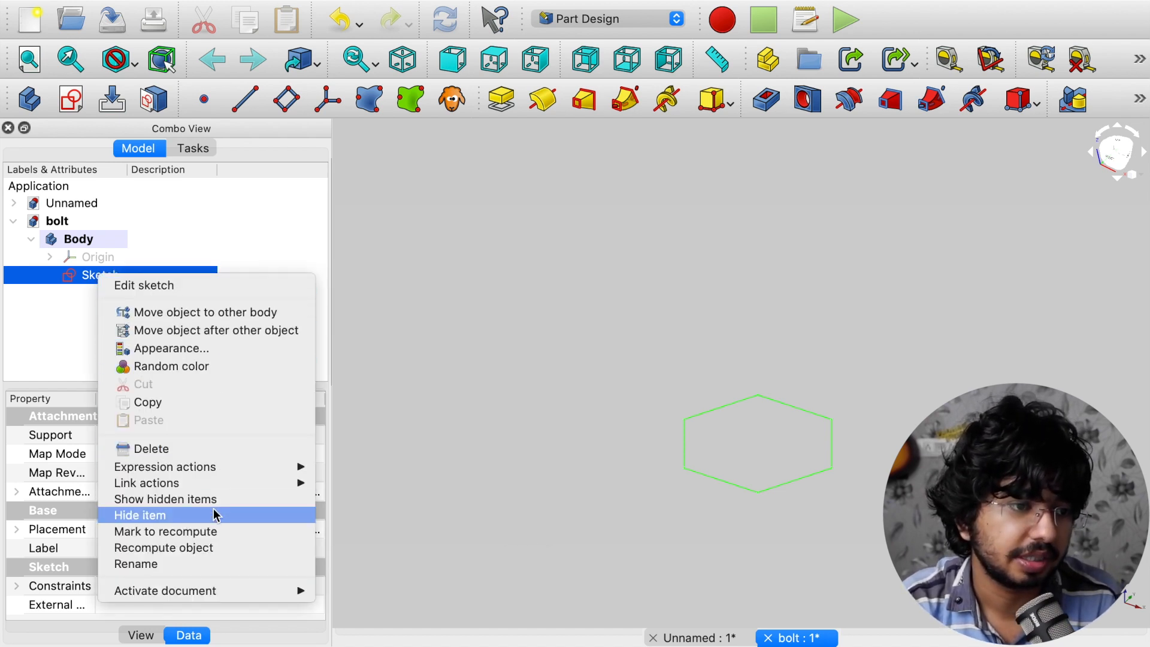
{"action": "left_click", "coordinate": [39, 320]}
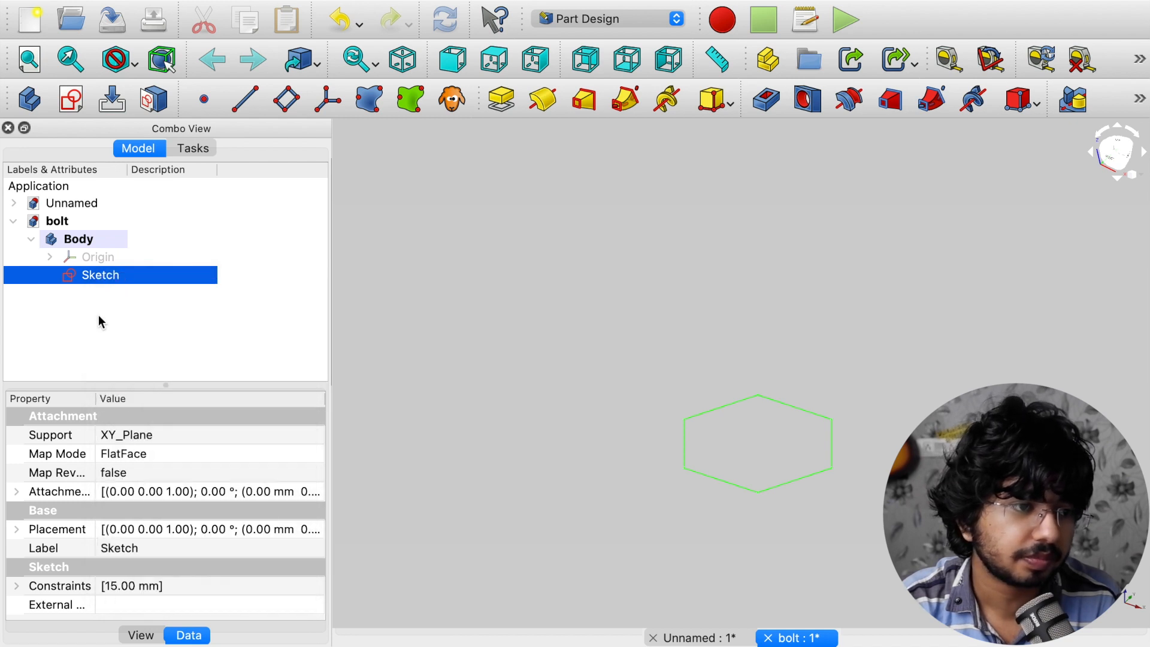
{"action": "left_click", "coordinate": [100, 244]}
{"action": "left_click", "coordinate": [102, 274]}
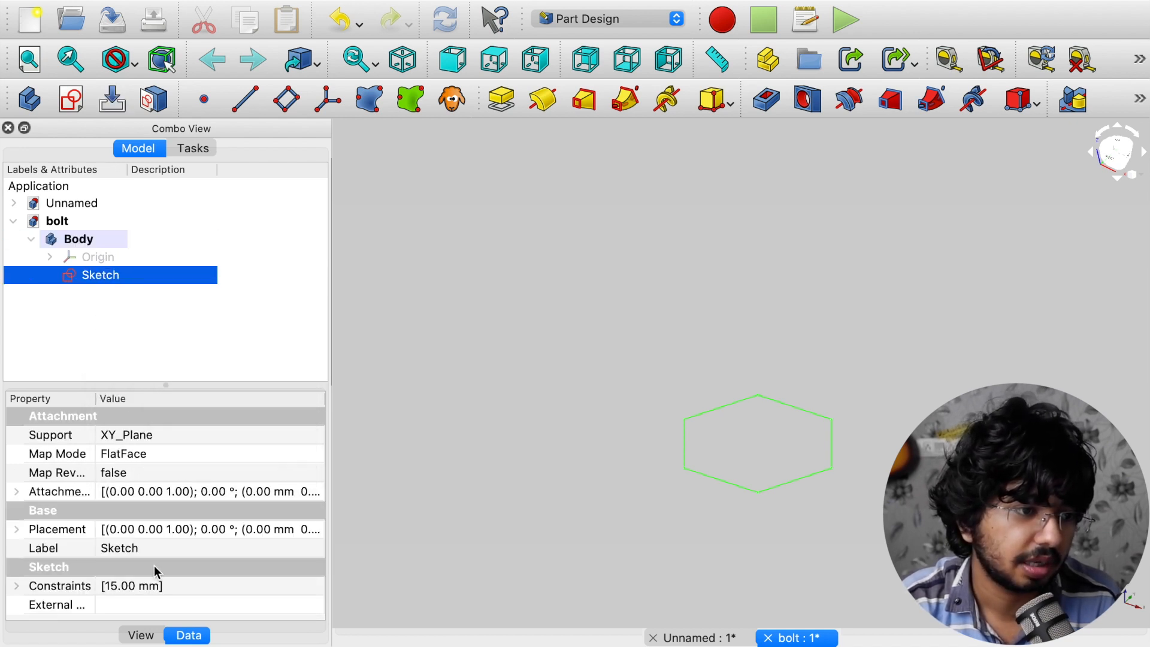
{"action": "double_click", "coordinate": [124, 548]}
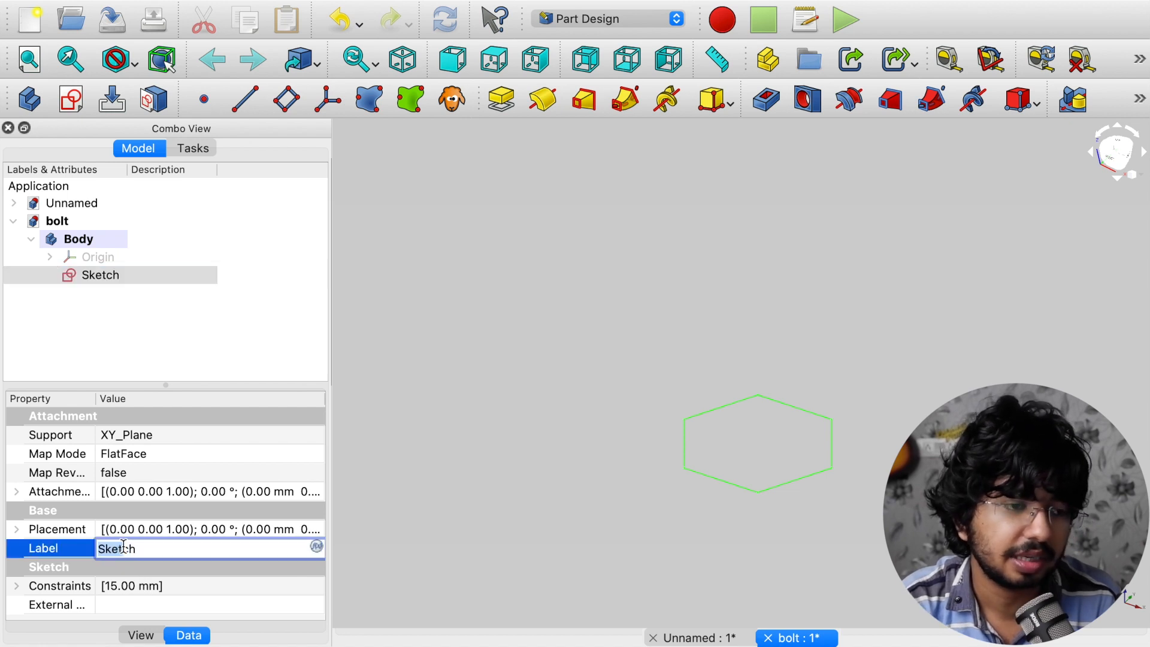
{"action": "left_click", "coordinate": [131, 279]}
{"action": "key", "text": "Return"}
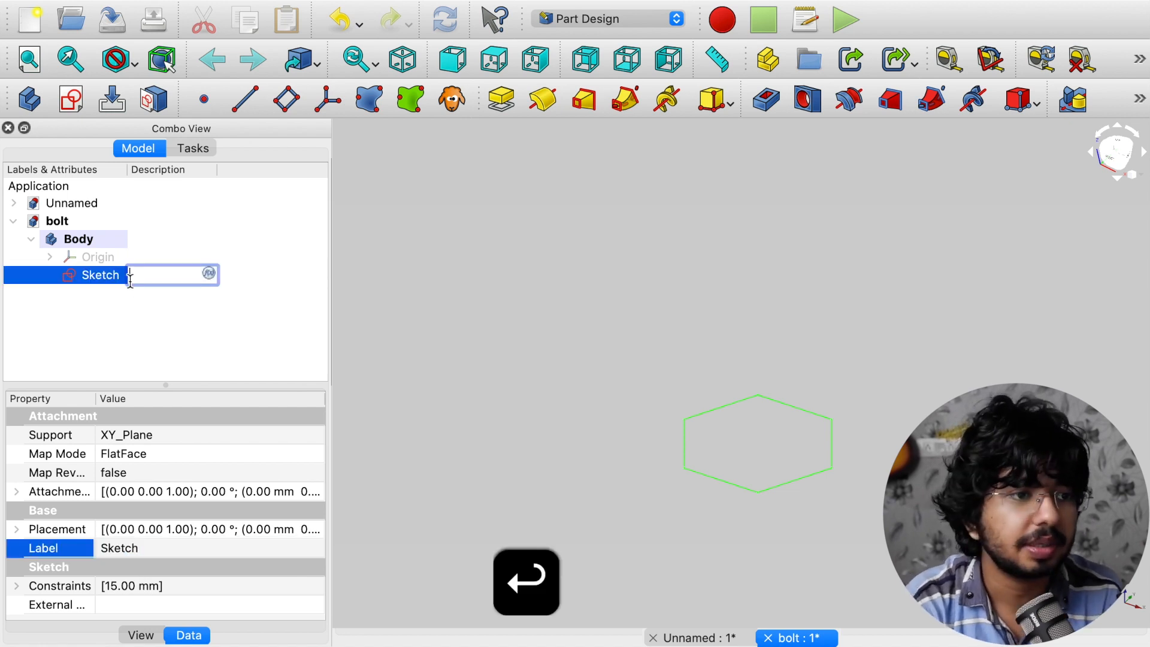
Rename the hexagon sketch in the model tree as hexbase_sk
{"action": "key", "text": "Return"}
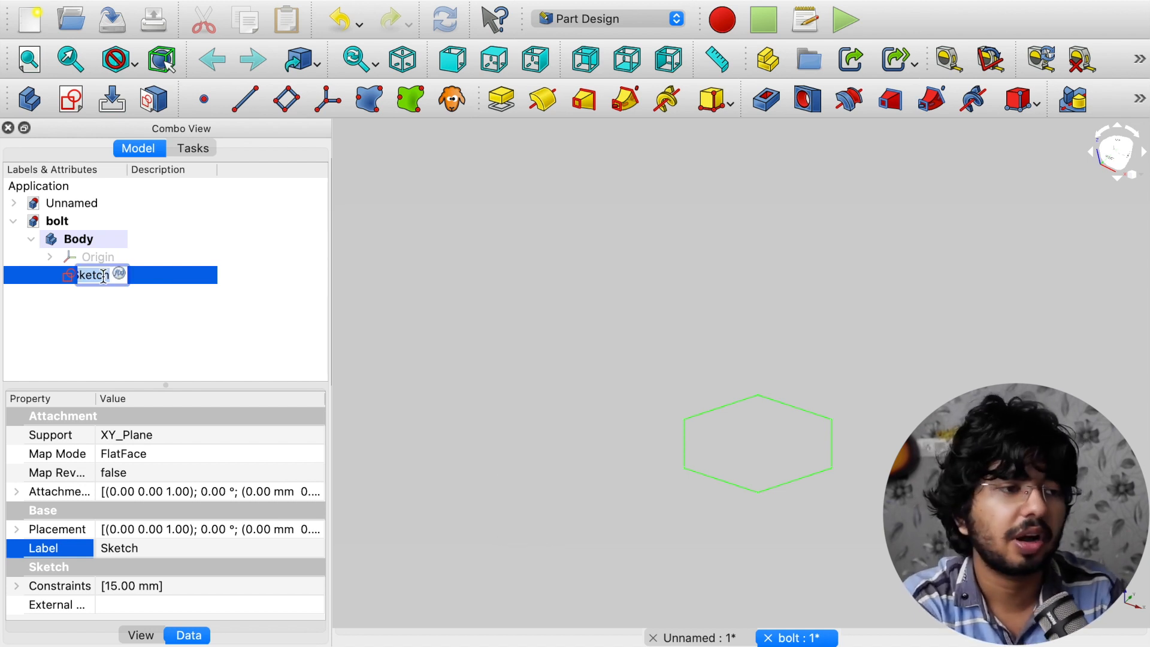
{"action": "type", "text": "hexba"}
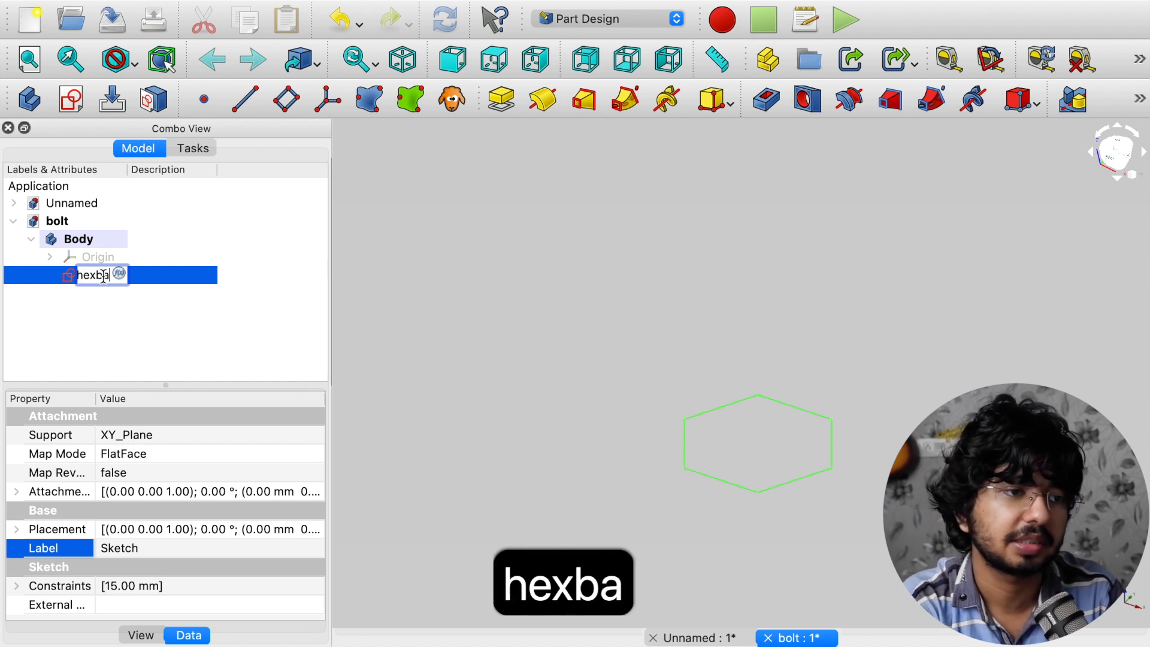
{"action": "type", "text": "se"}
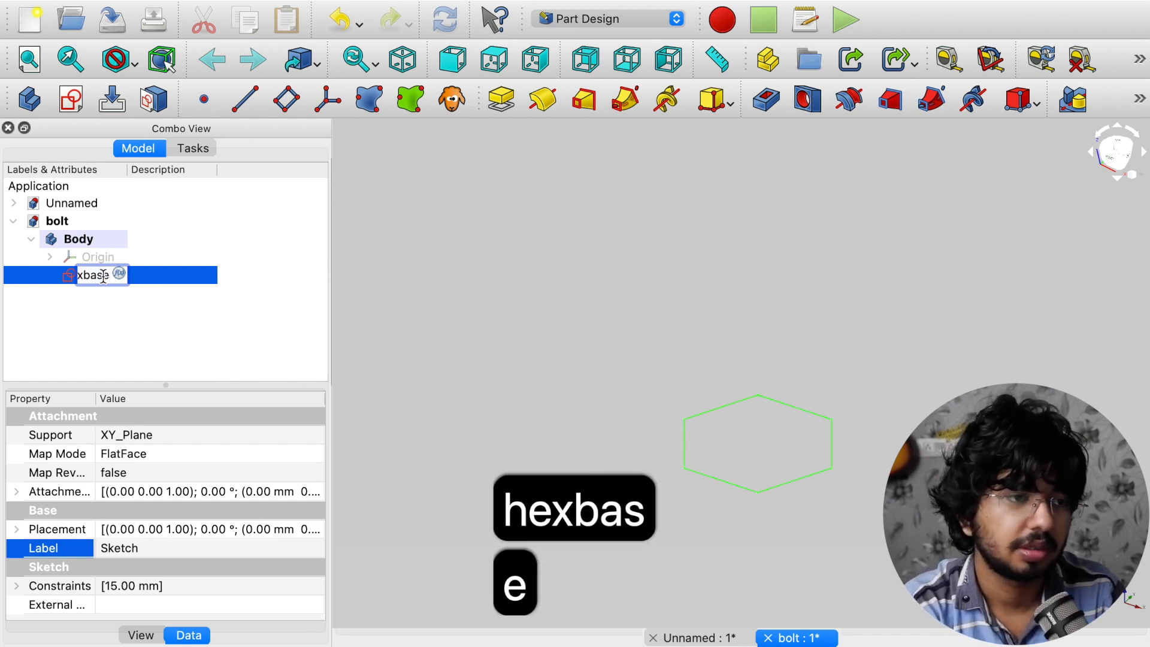
{"action": "type", "text": "_sk"}
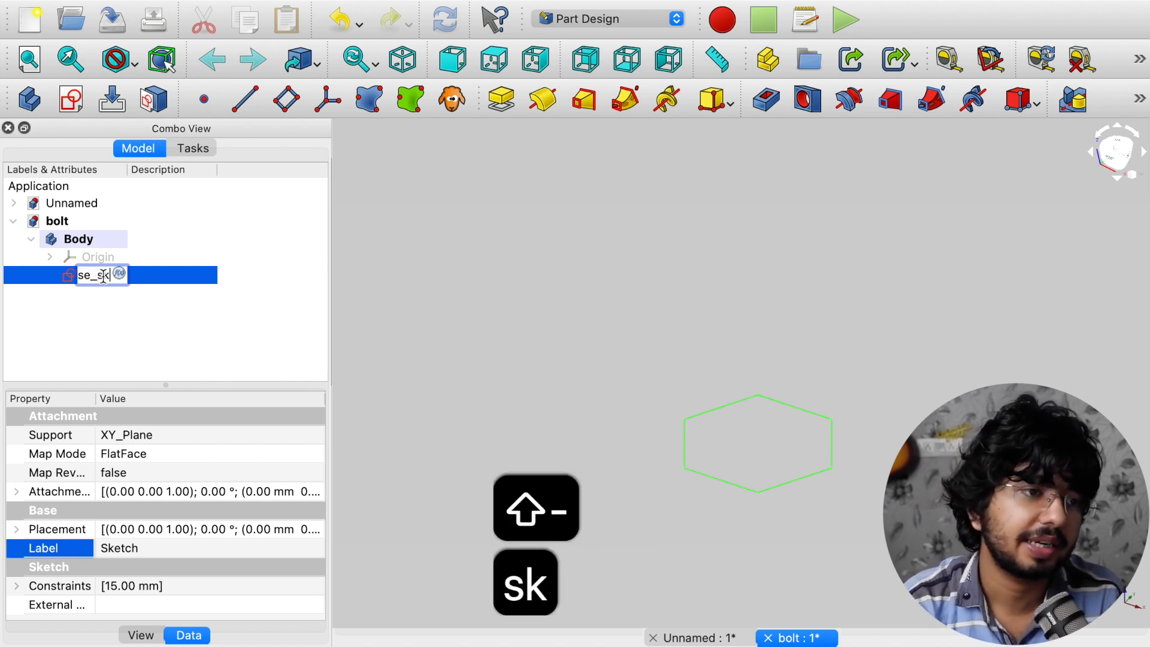
{"action": "key", "text": "Return"}
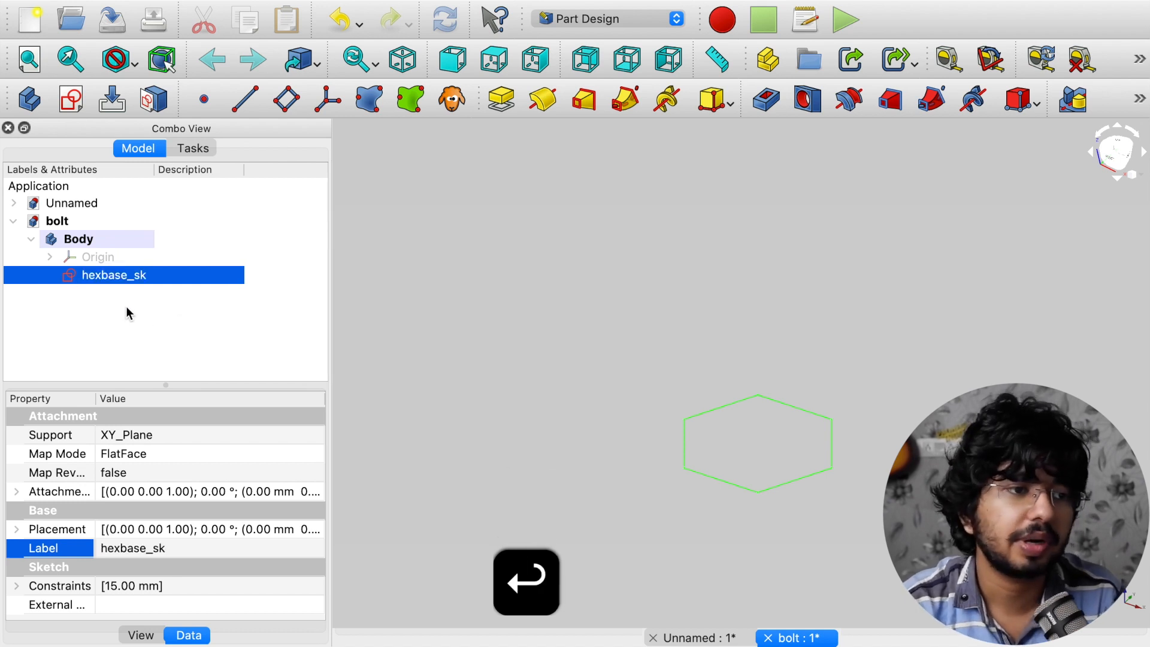
Select the hexbase_sk sketch and start a Pad of it
{"action": "scroll", "coordinate": [886, 469], "scroll_direction": "down", "scroll_amount": 2}
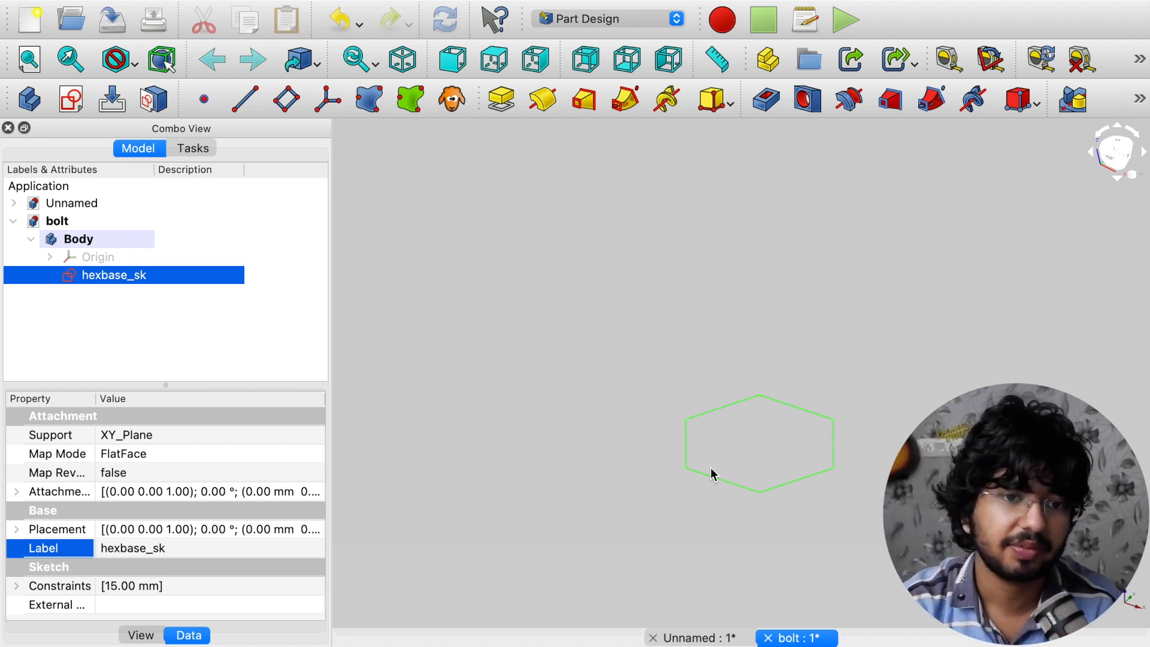
{"action": "scroll", "coordinate": [864, 421], "scroll_direction": "up", "scroll_amount": 2}
{"action": "mouse_move", "coordinate": [869, 421]}
{"action": "middle_mouse_down"}
{"action": "mouse_move", "coordinate": [912, 249]}
{"action": "mouse_move", "coordinate": [935, 313]}
{"action": "middle_mouse_up"}
{"action": "left_click", "coordinate": [566, 348]}
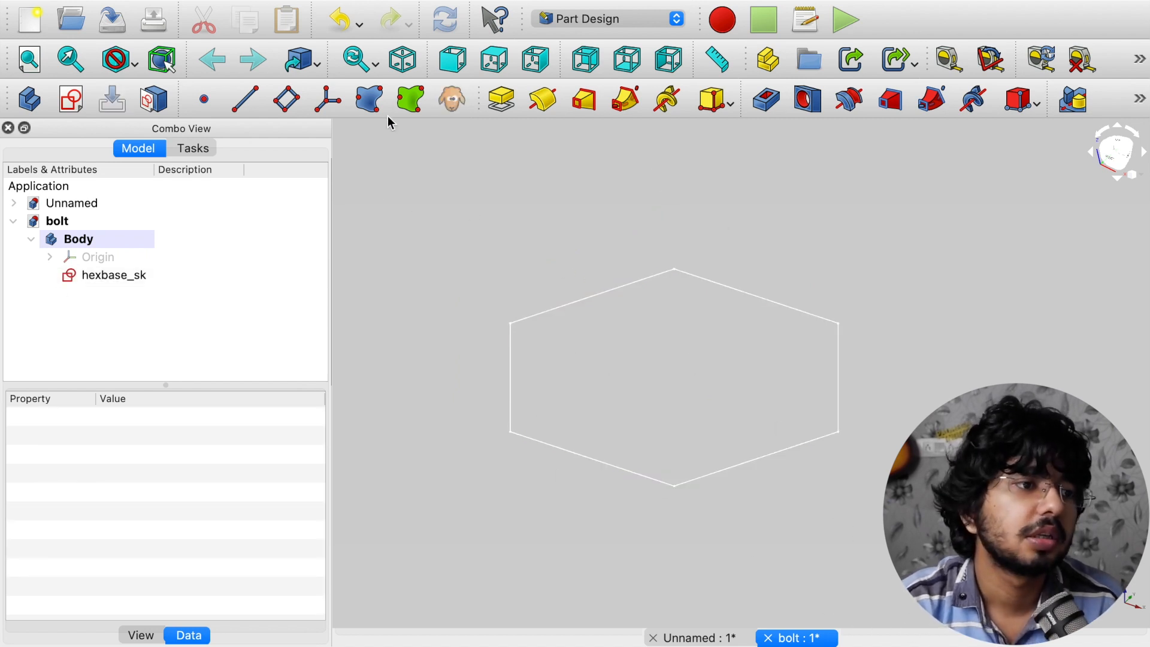
{"action": "left_click", "coordinate": [100, 279]}
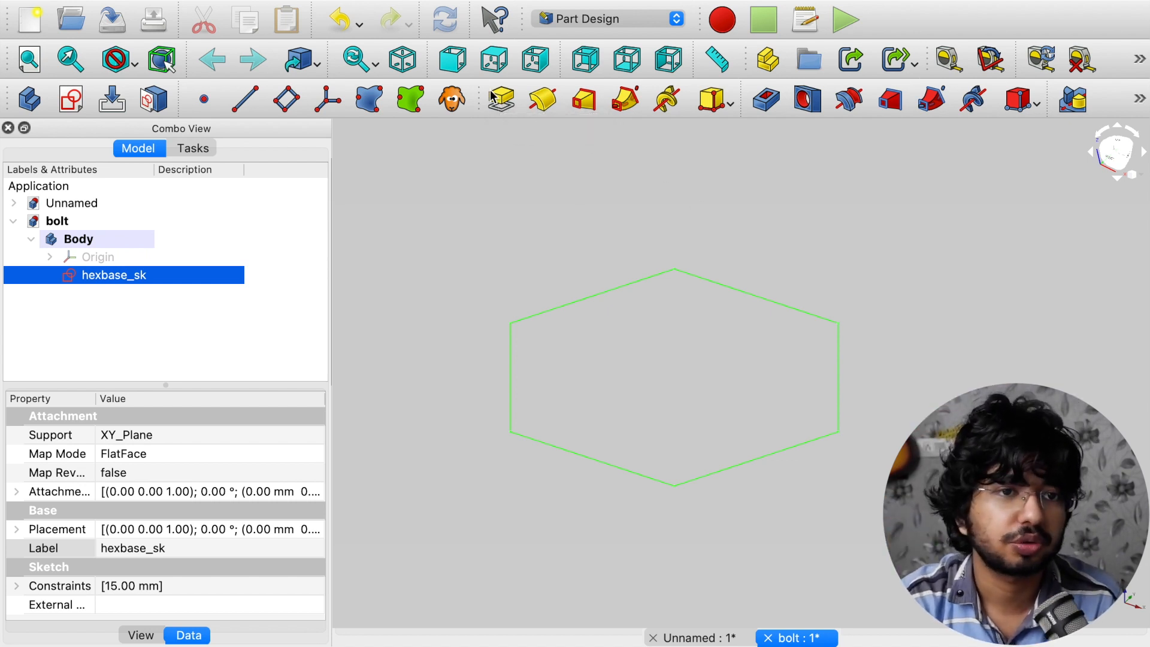
{"action": "left_click", "coordinate": [502, 101]}
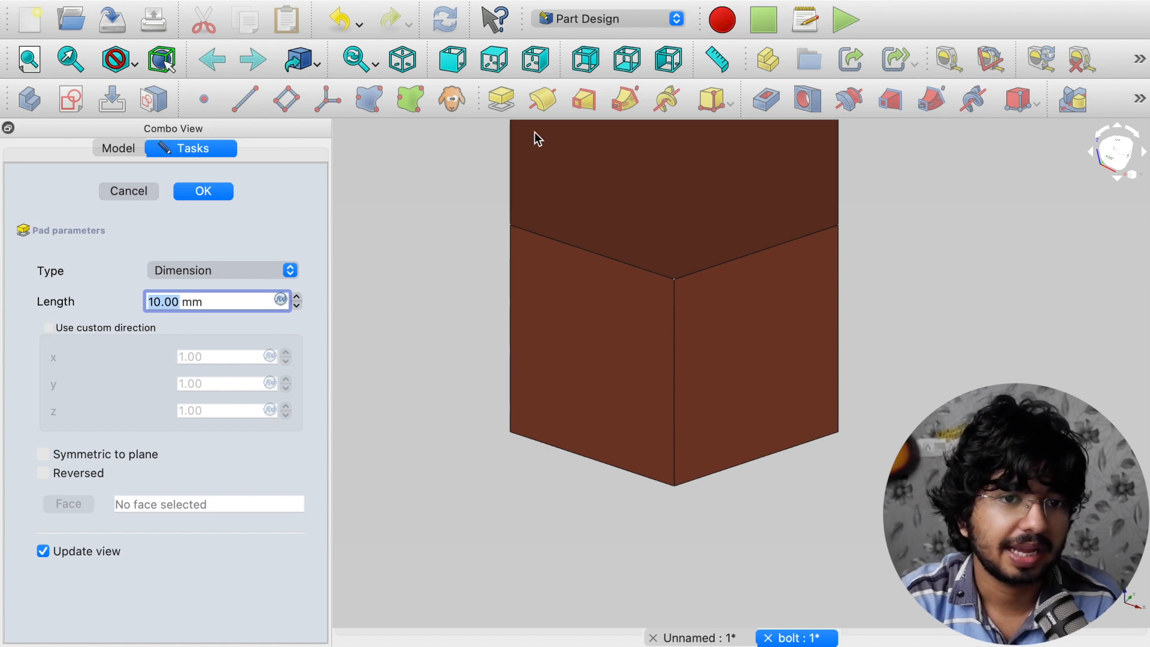
Examine the hexagonal pad preview from several angles and with the whole solid fitted to the view
{"action": "left_click_drag", "start_coordinate": [454, 405], "coordinate": [575, 437]}
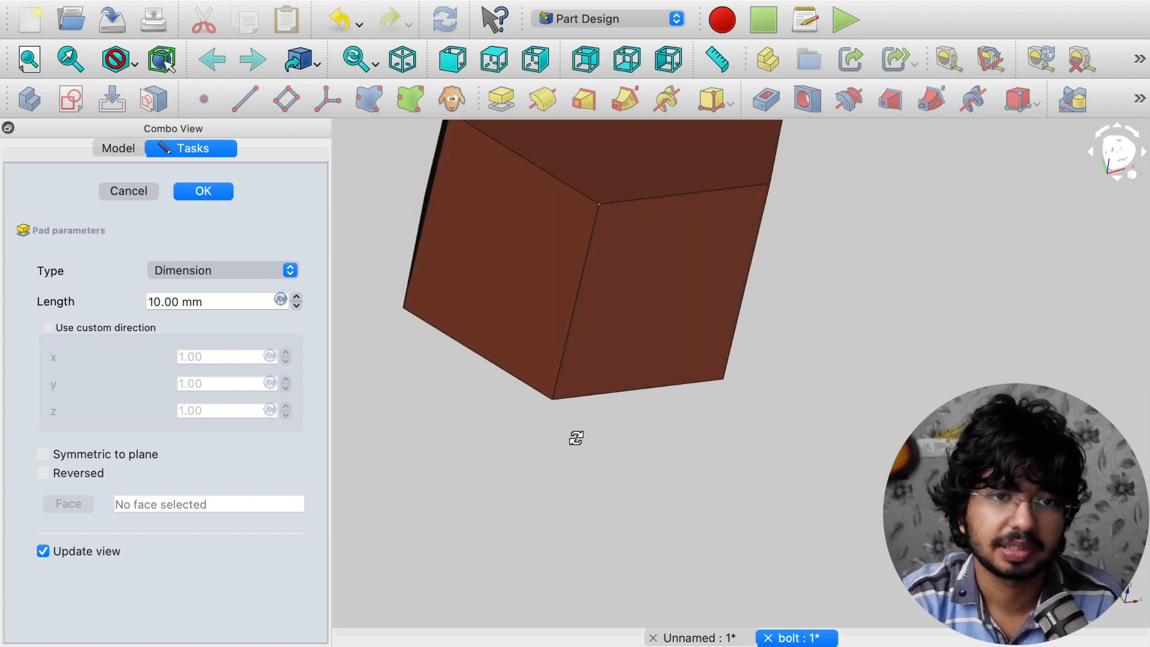
{"action": "scroll", "coordinate": [574, 437], "scroll_direction": "down", "scroll_amount": 3}
{"action": "scroll", "coordinate": [574, 437], "scroll_direction": "up", "scroll_amount": 2}
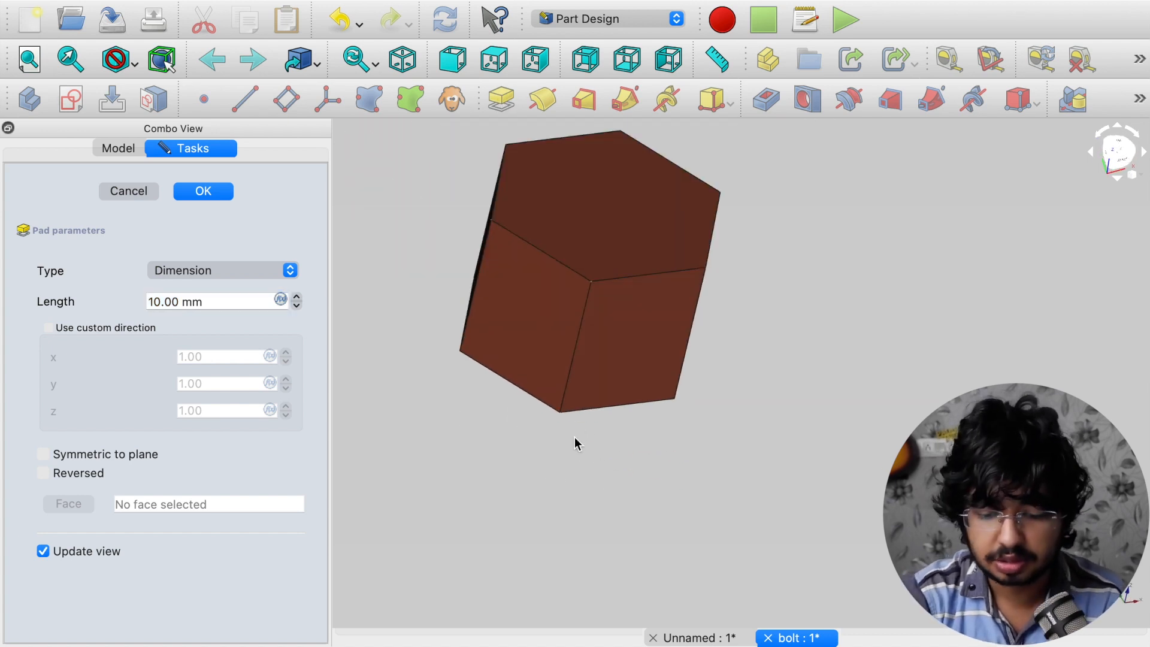
{"action": "key", "text": "0"}
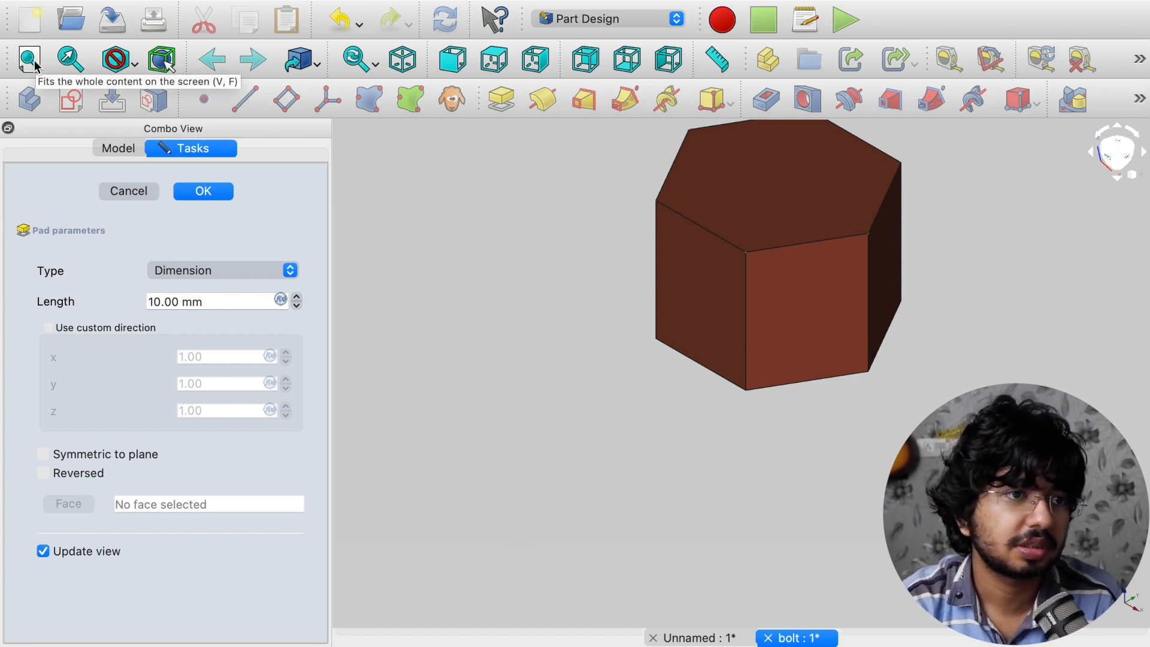
{"action": "key", "text": "v"}
{"action": "key", "text": "f"}
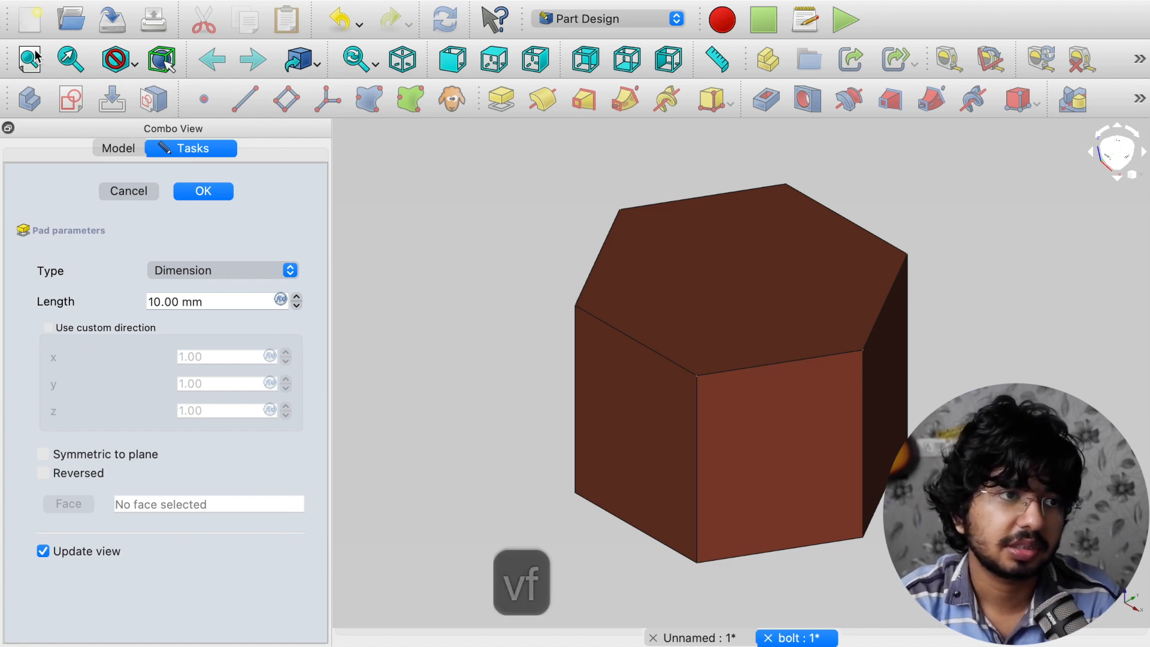
{"action": "scroll", "coordinate": [882, 440], "scroll_direction": "up", "scroll_amount": 5}
{"action": "scroll", "coordinate": [883, 440], "scroll_direction": "down", "scroll_amount": 3}
{"action": "scroll", "coordinate": [883, 443], "scroll_direction": "down", "scroll_amount": 2}
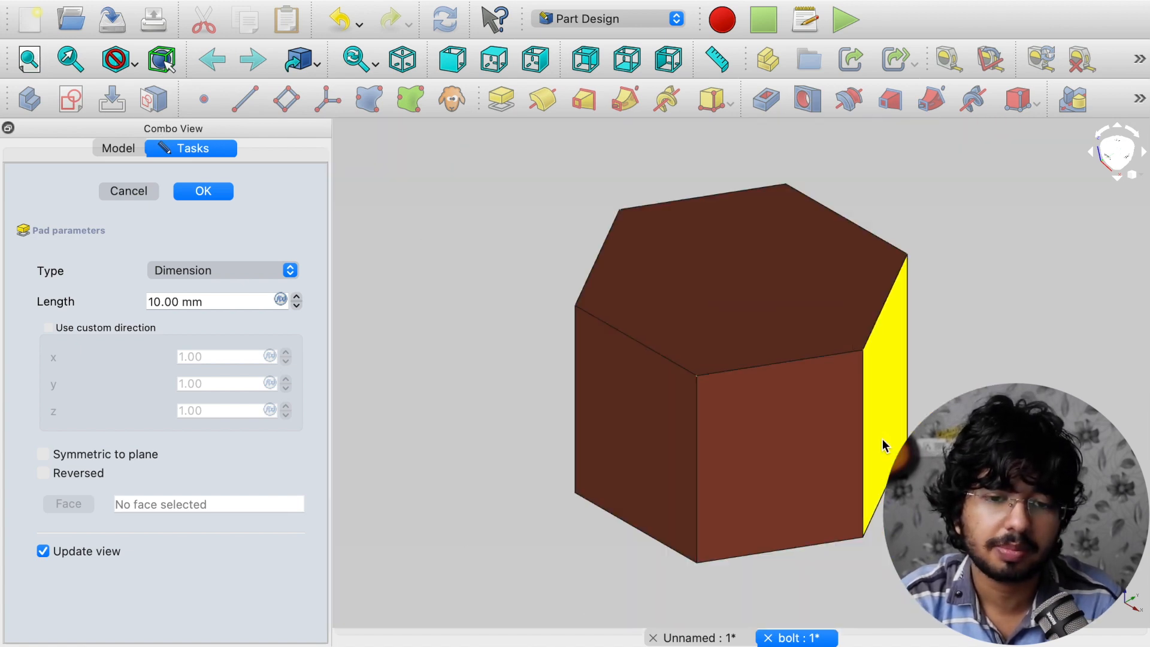
{"action": "scroll", "coordinate": [882, 438], "scroll_direction": "up", "scroll_amount": 3}
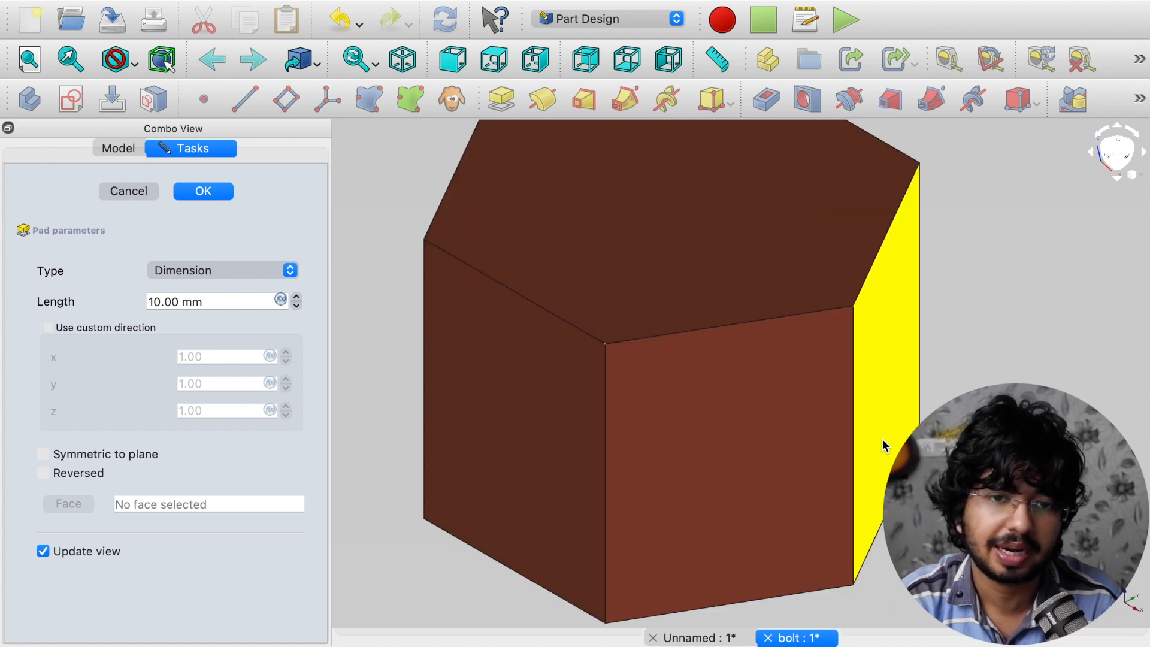
Examine the hexagonal pad preview from a tilted angle, both close up and from farther away
{"action": "scroll", "coordinate": [883, 438], "scroll_direction": "down", "scroll_amount": 3}
{"action": "scroll", "coordinate": [883, 439], "scroll_direction": "up", "scroll_amount": 2}
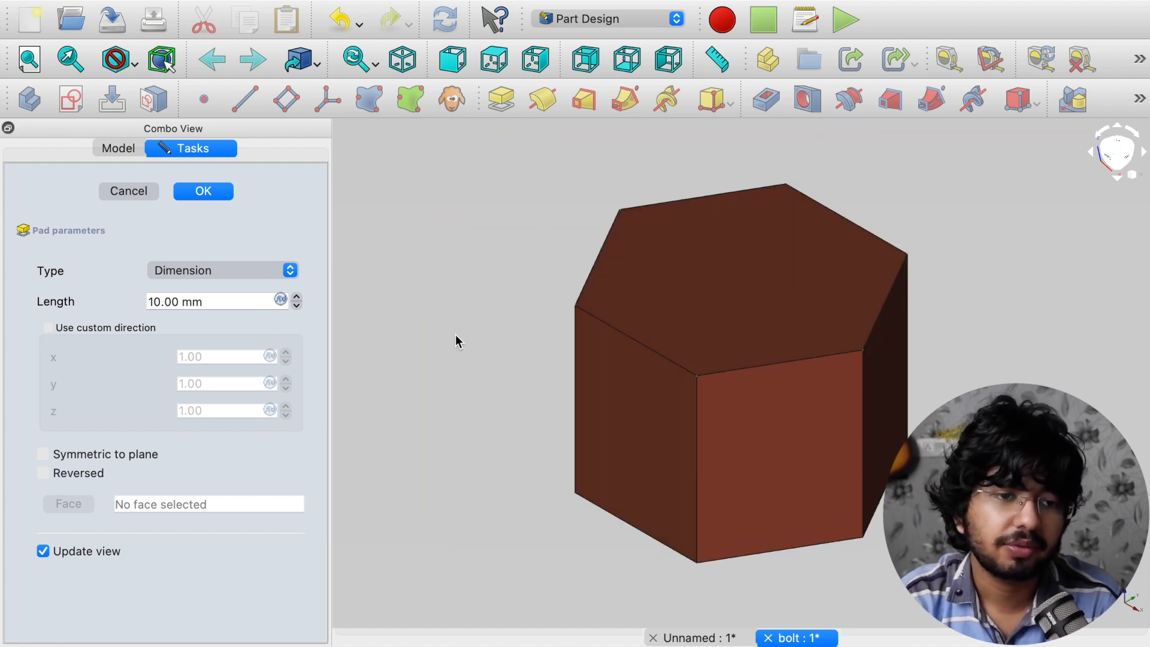
{"action": "middle_click_drag", "start_coordinate": [457, 341], "coordinate": [611, 347]}
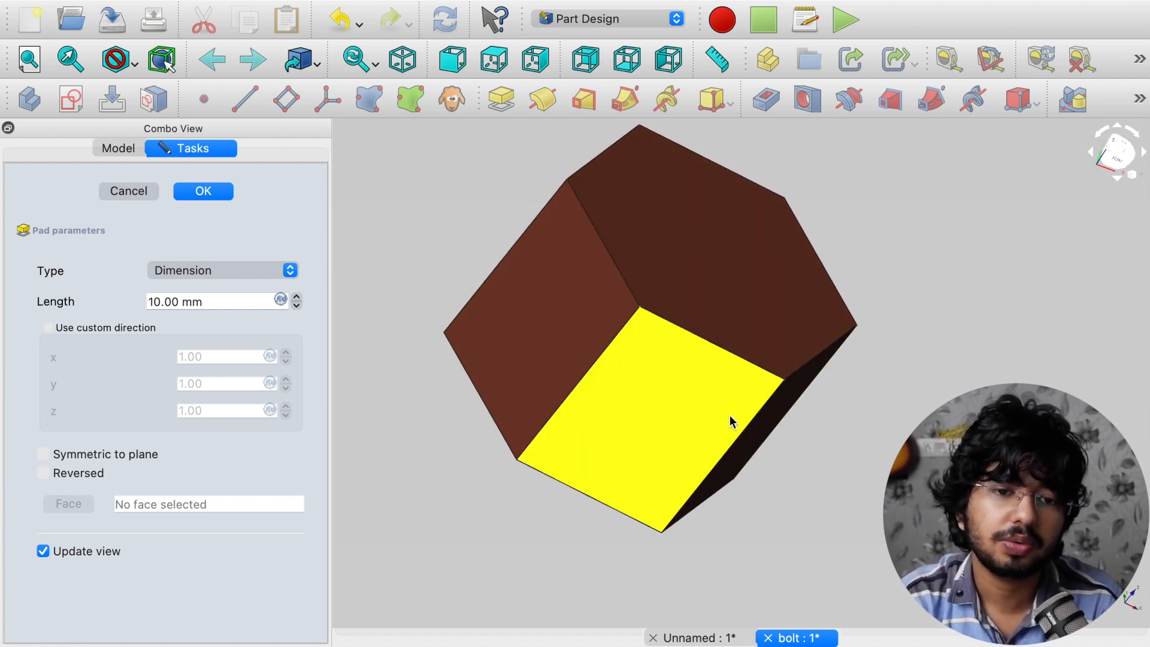
{"action": "mouse_move", "coordinate": [760, 437]}
{"action": "middle_mouse_down"}
{"action": "mouse_move", "coordinate": [843, 427]}
{"action": "mouse_move", "coordinate": [661, 449]}
{"action": "mouse_move", "coordinate": [724, 452]}
{"action": "mouse_move", "coordinate": [760, 402]}
{"action": "mouse_move", "coordinate": [722, 452]}
{"action": "mouse_move", "coordinate": [775, 440]}
{"action": "middle_mouse_up"}
{"action": "scroll", "coordinate": [775, 440], "scroll_direction": "down", "scroll_amount": 2}
{"action": "scroll", "coordinate": [775, 441], "scroll_direction": "up", "scroll_amount": 4}
{"action": "scroll", "coordinate": [775, 441], "scroll_direction": "down", "scroll_amount": 4}
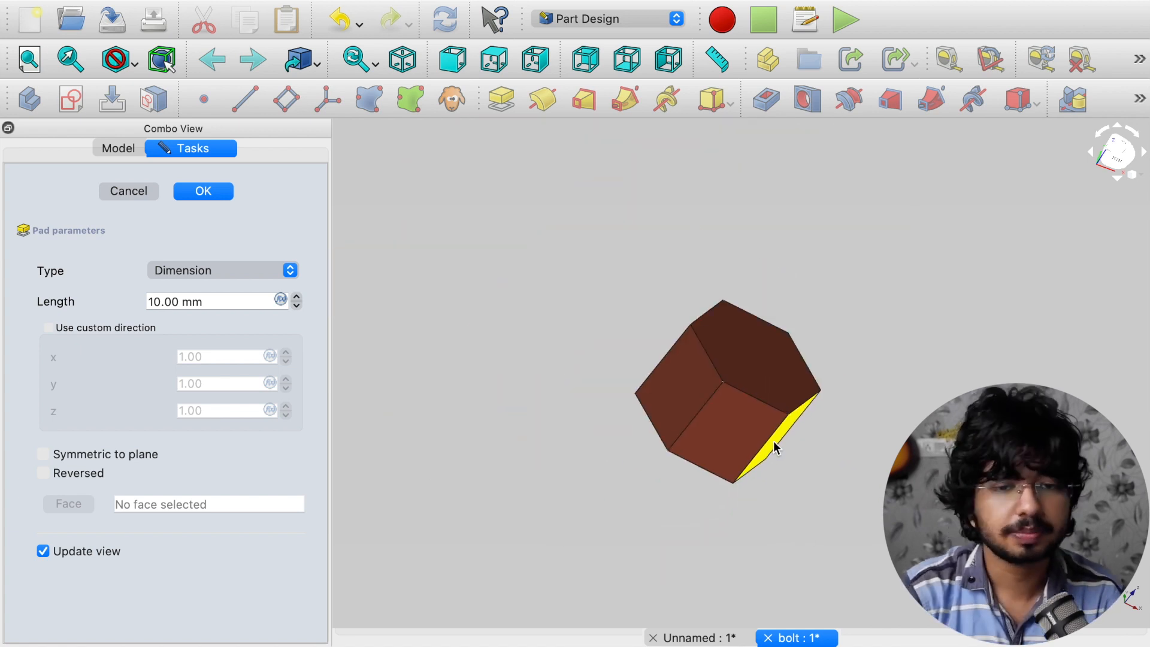
{"action": "scroll", "coordinate": [770, 440], "scroll_direction": "up", "scroll_amount": 4}
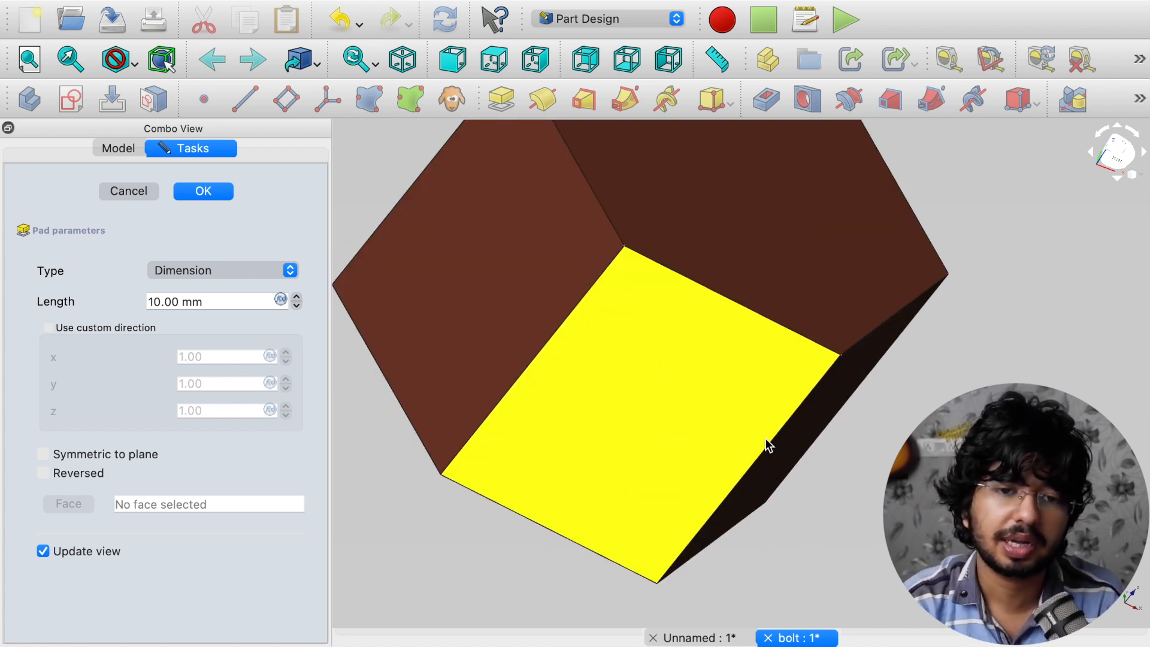
{"action": "scroll", "coordinate": [766, 438], "scroll_direction": "down", "scroll_amount": 2}
Inspect the end face and side faces of the hexagonal pad preview by selecting them in turn
{"action": "right_click", "coordinate": [841, 343]}
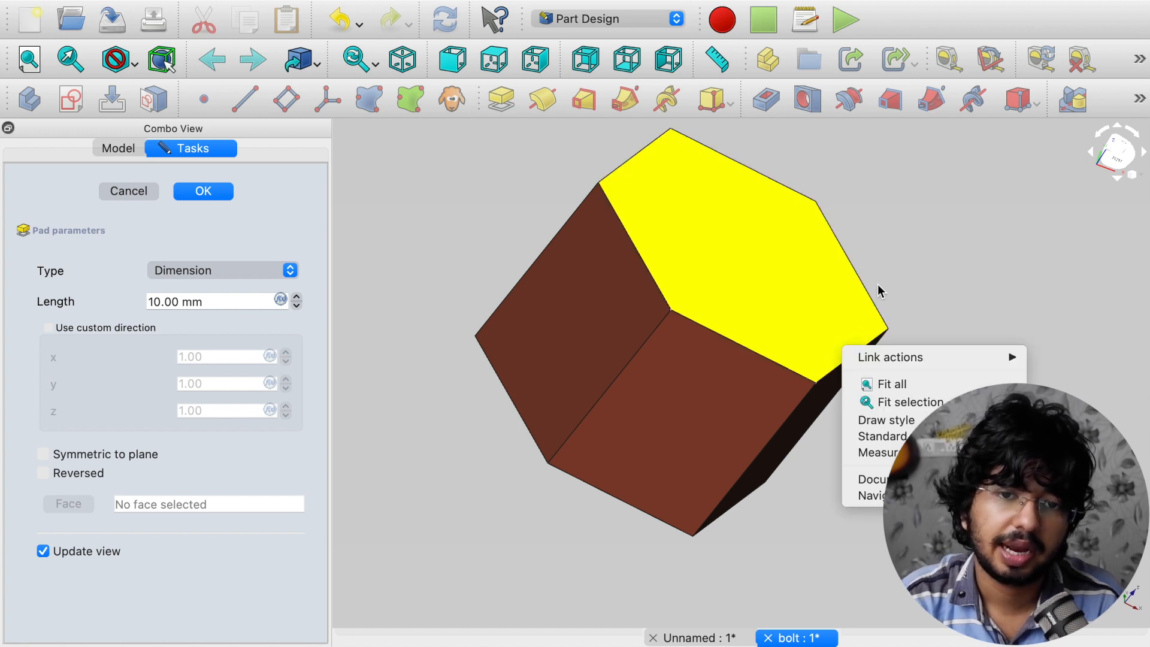
{"action": "right_click", "coordinate": [879, 239]}
{"action": "left_click", "coordinate": [833, 254]}
{"action": "left_click", "coordinate": [624, 353]}
{"action": "left_click", "coordinate": [662, 397]}
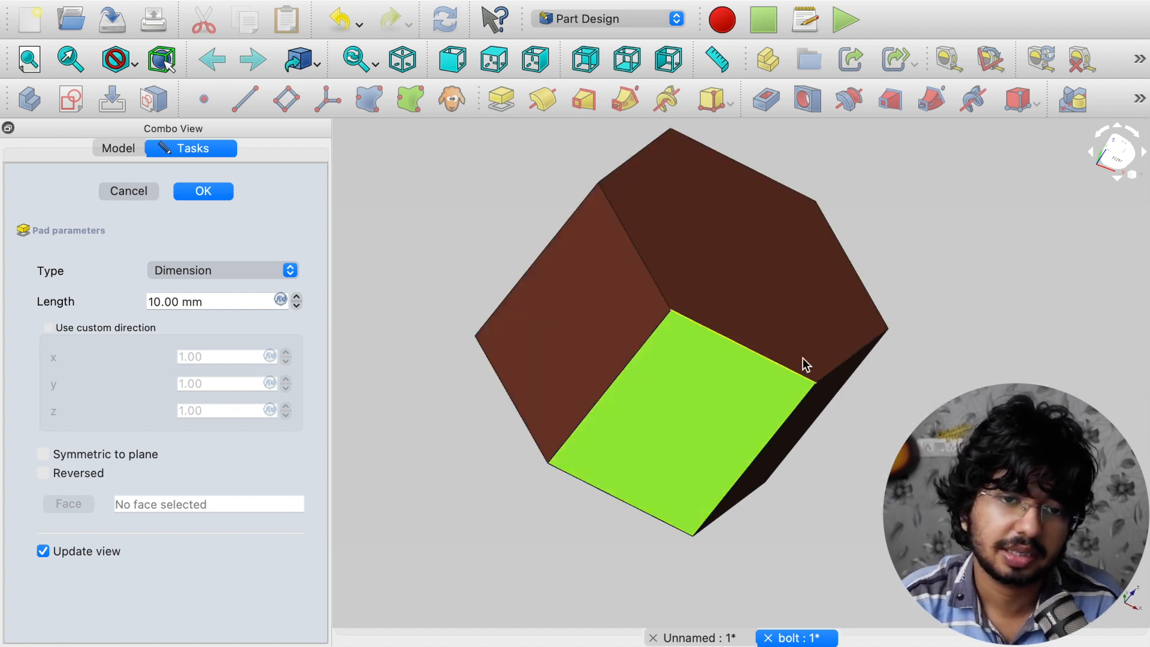
{"action": "left_click", "coordinate": [743, 300]}
{"action": "left_click", "coordinate": [603, 246]}
{"action": "left_click", "coordinate": [671, 446]}
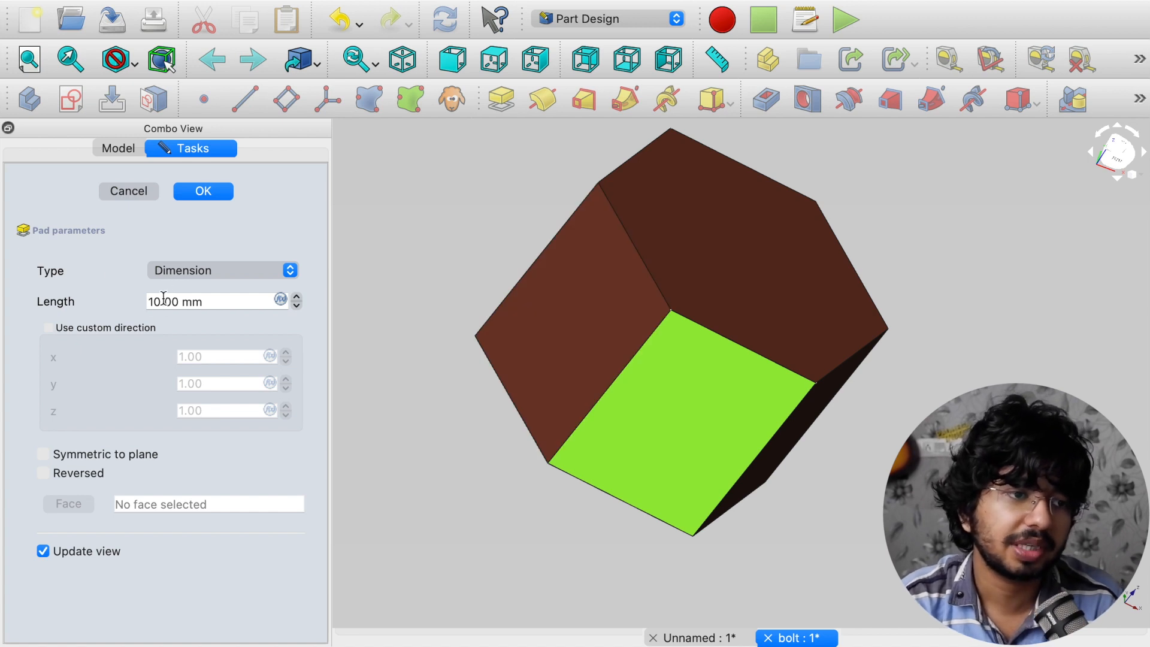
Try a pad length of 40 mm for the hexagon and check the resulting preview
{"action": "left_click_drag", "start_coordinate": [164, 301], "coordinate": [138, 303]}
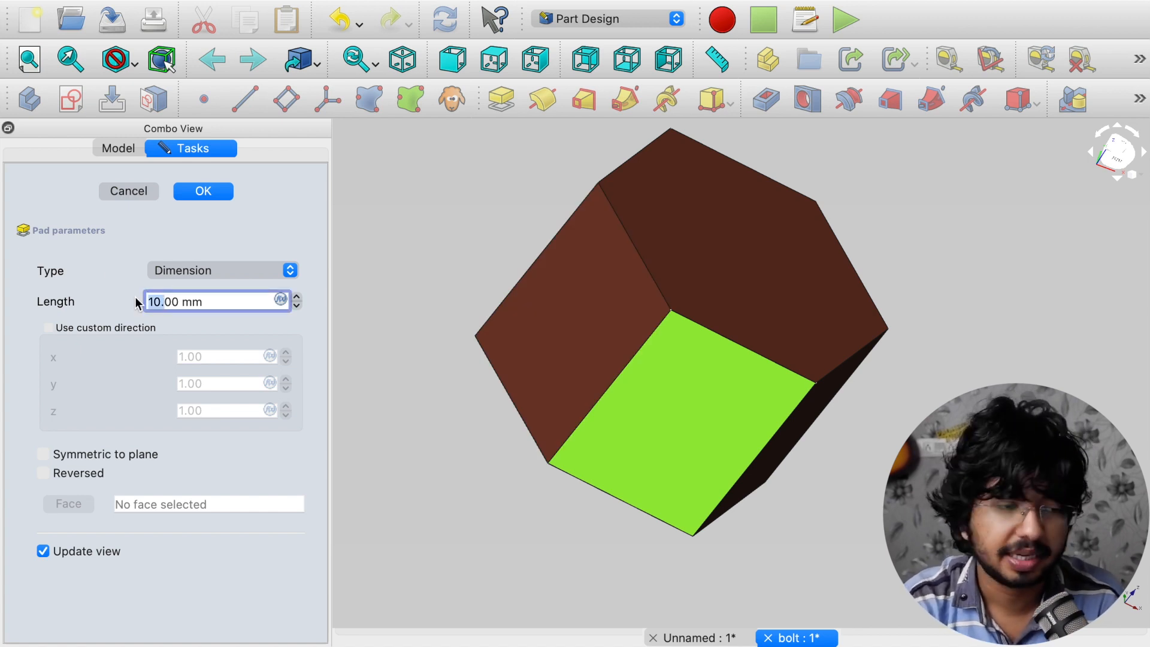
{"action": "type", "text": "50"}
{"action": "key", "text": "BackSpace"}
{"action": "key", "text": "BackSpace"}
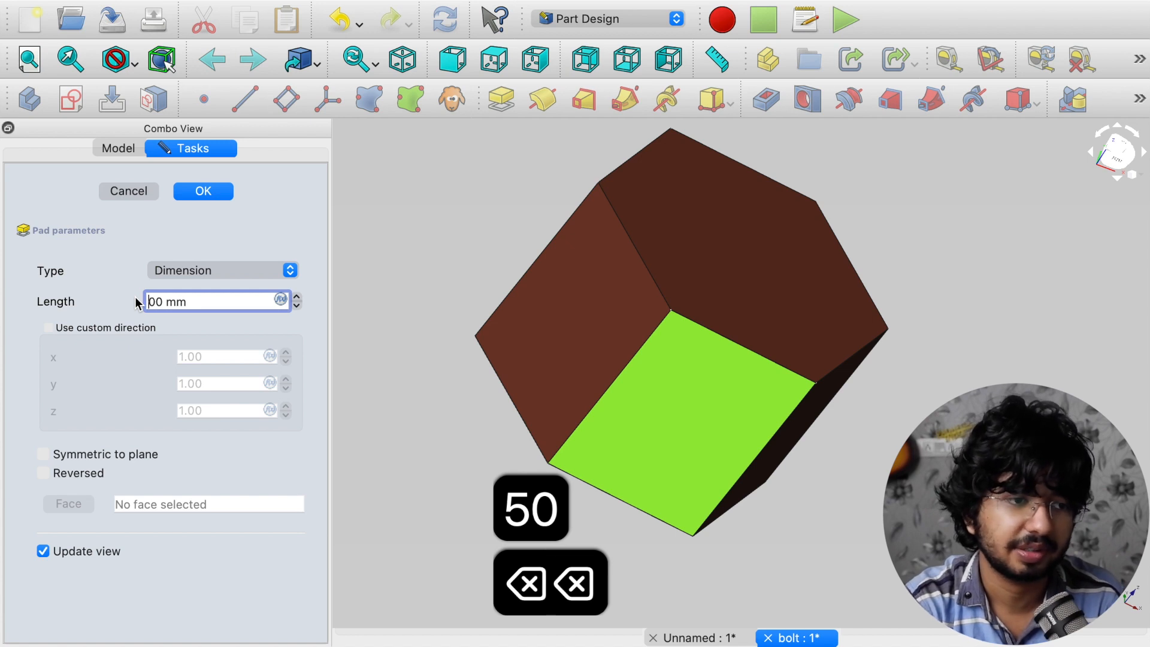
{"action": "key", "text": "Delete"}
{"action": "type", "text": "4"}
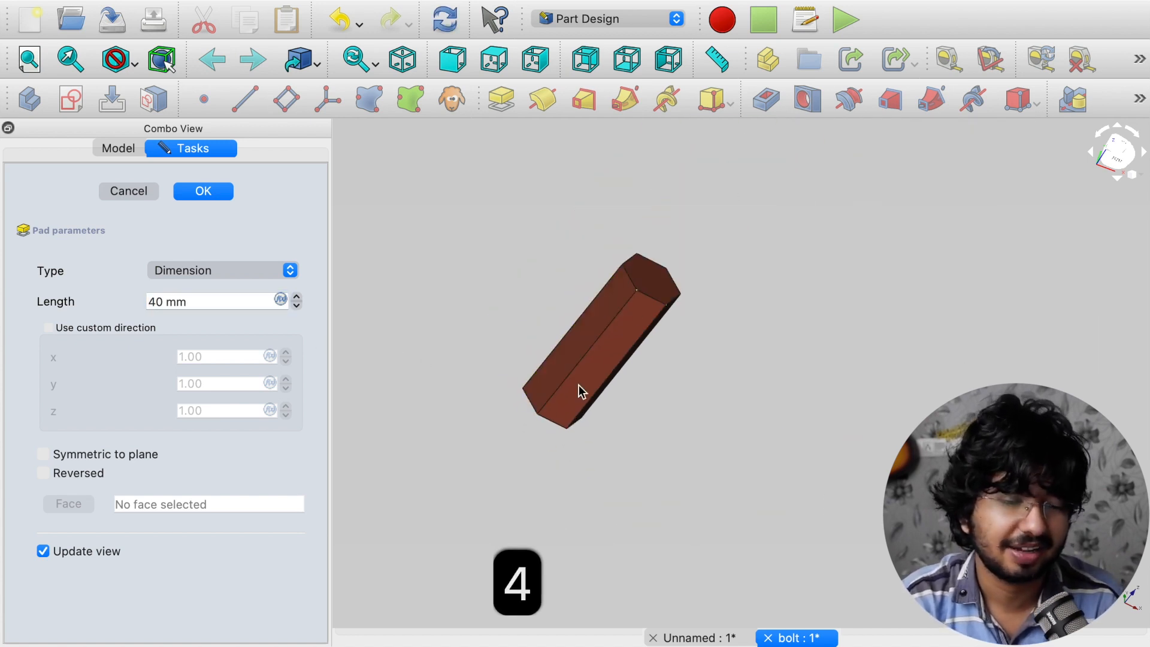
{"action": "scroll", "coordinate": [637, 334], "scroll_direction": "up", "scroll_amount": 2}
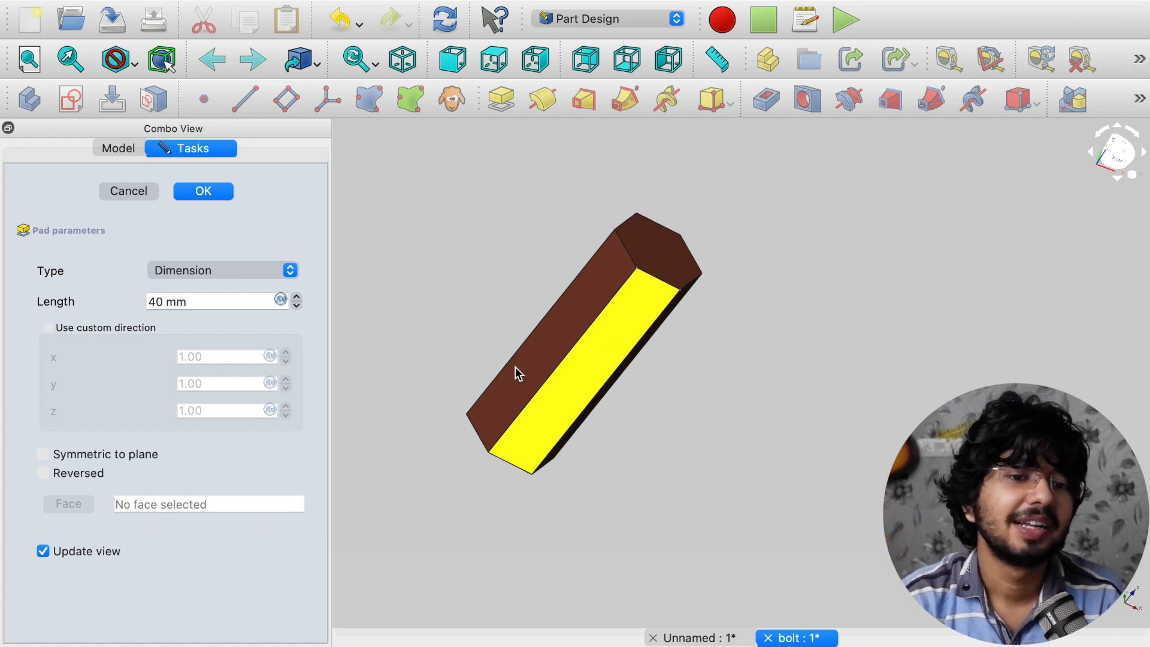
{"action": "scroll", "coordinate": [656, 374], "scroll_direction": "down", "scroll_amount": 2}
{"action": "scroll", "coordinate": [655, 374], "scroll_direction": "up", "scroll_amount": 4}
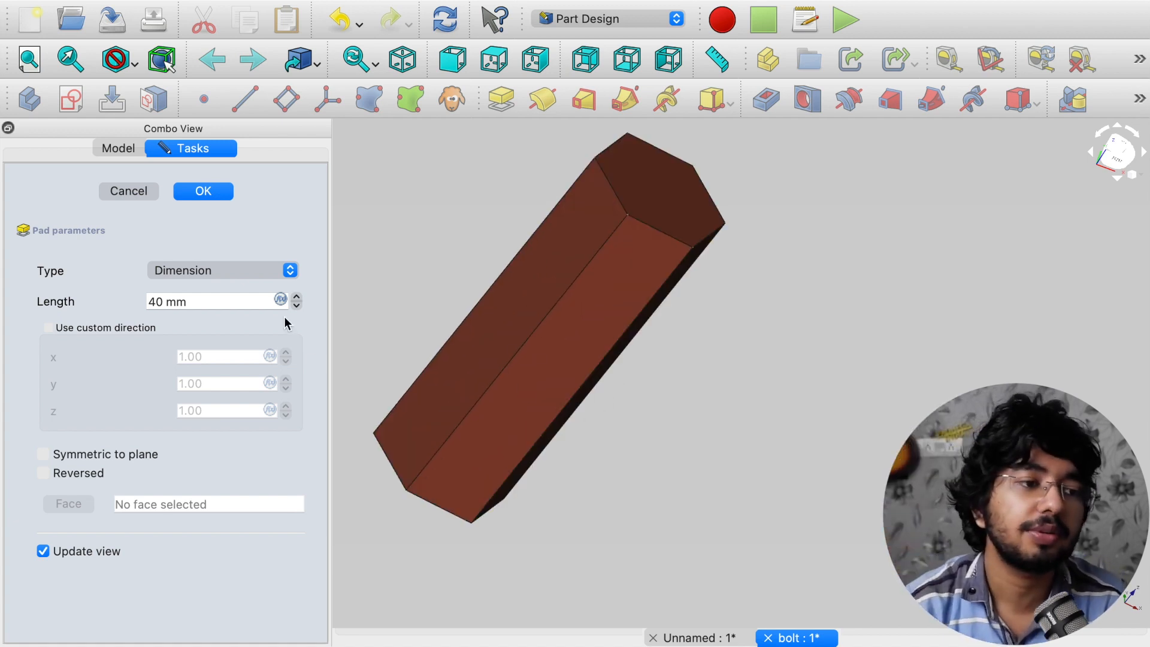
Set the hexagon pad's length to 5 mm, keeping the Dimension type
{"action": "left_click_drag", "start_coordinate": [162, 302], "coordinate": [118, 300]}
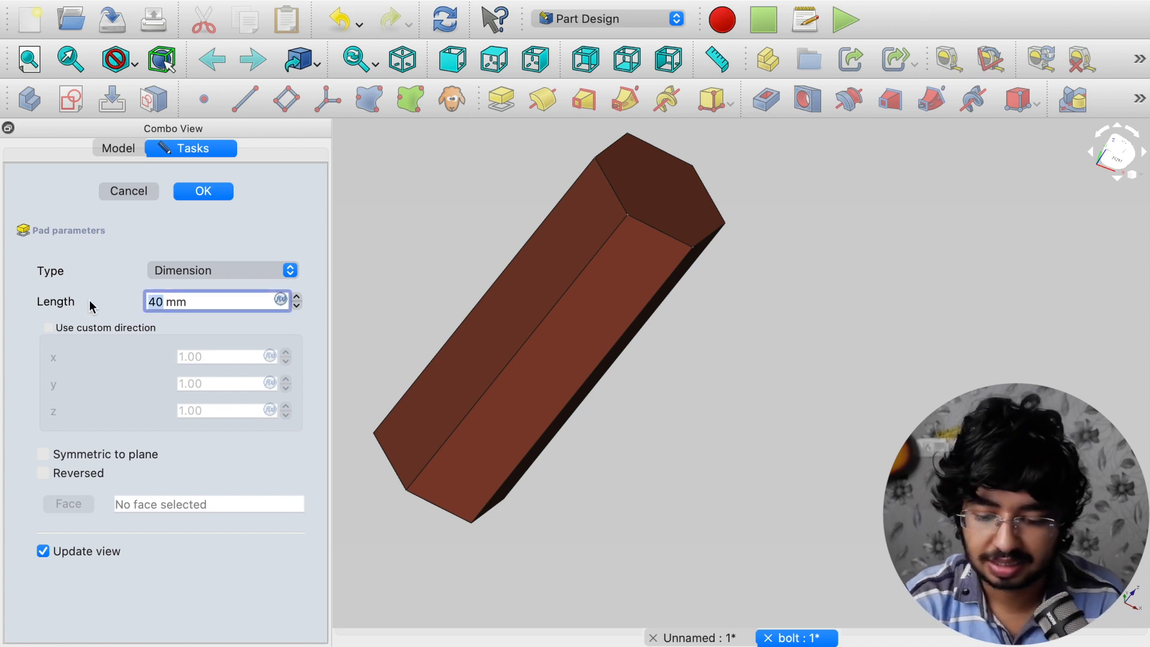
{"action": "type", "text": "7"}
{"action": "key", "text": "BackSpace"}
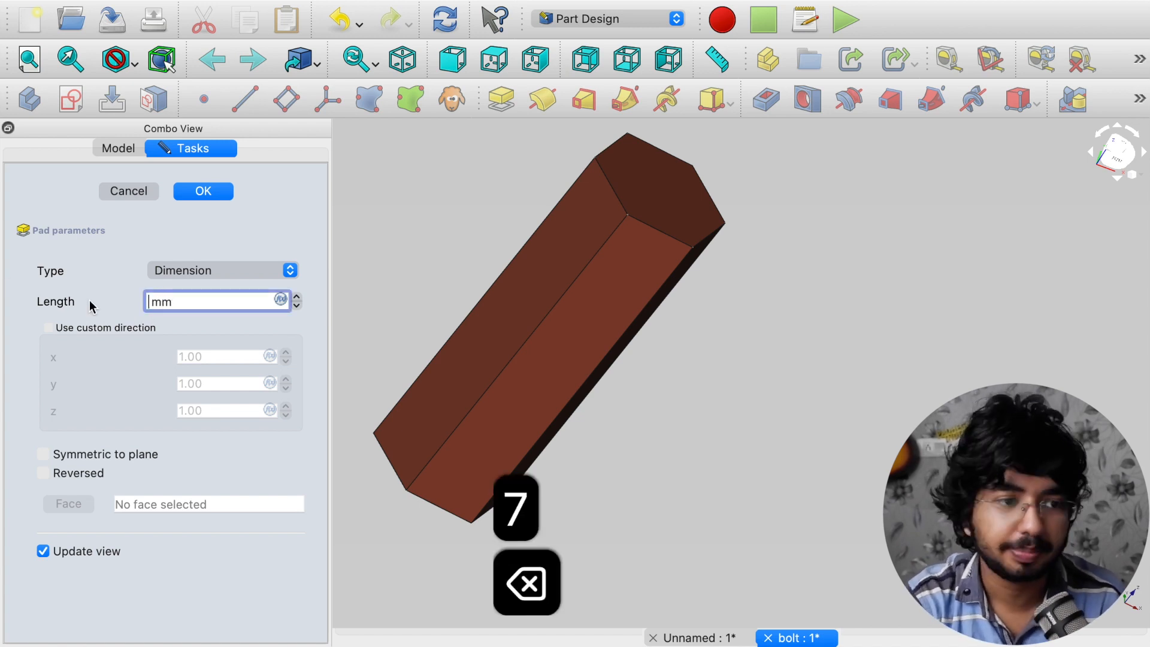
{"action": "type", "text": "5"}
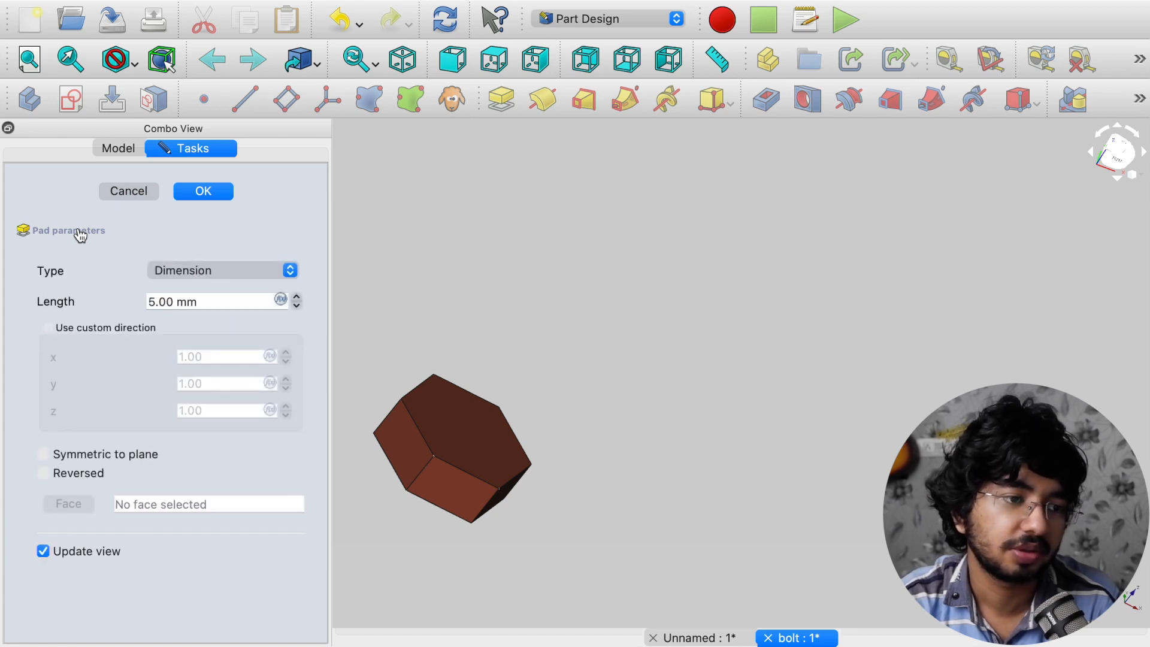
{"action": "left_click", "coordinate": [239, 268]}
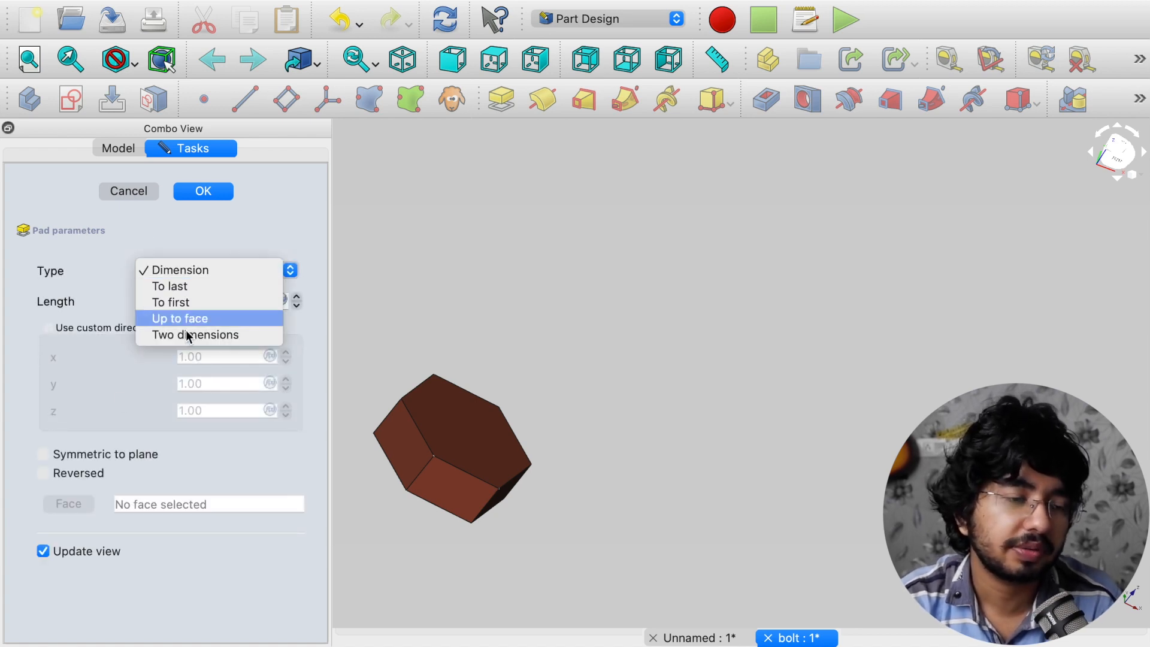
{"action": "left_click", "coordinate": [252, 268]}
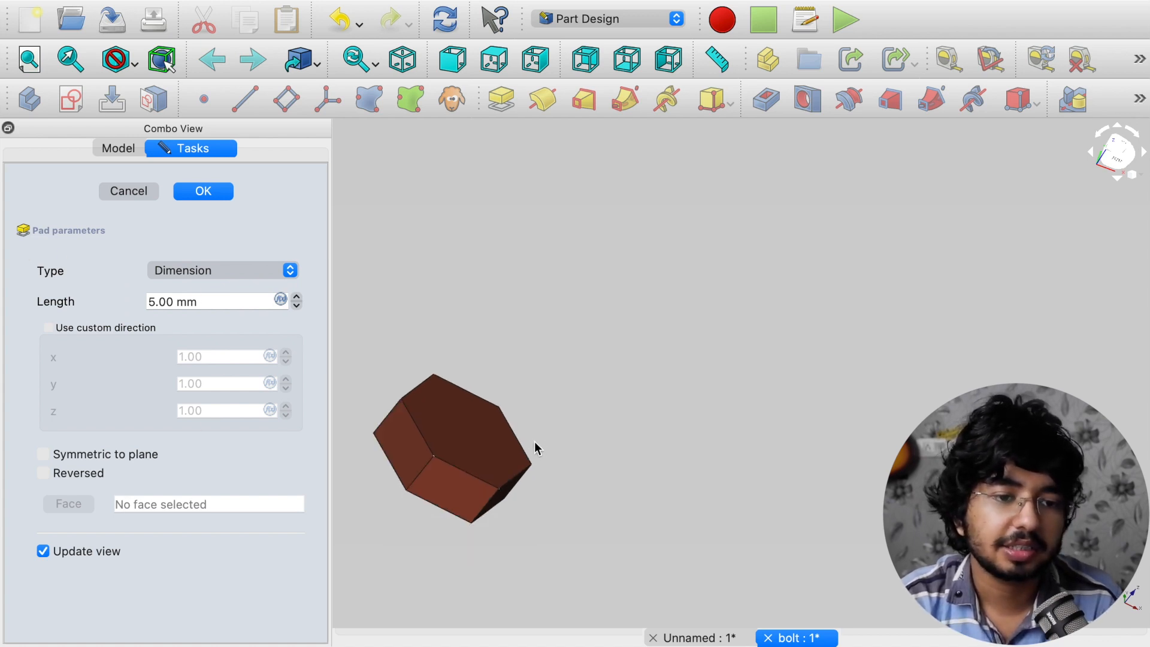
Examine the shortened 5 mm pad preview, centred in the view and at different magnifications
{"action": "middle_click_drag", "start_coordinate": [564, 409], "coordinate": [797, 349]}
{"action": "scroll", "coordinate": [737, 386], "scroll_direction": "up", "scroll_amount": 6}
{"action": "scroll", "coordinate": [738, 385], "scroll_direction": "down", "scroll_amount": 4}
{"action": "scroll", "coordinate": [675, 339], "scroll_direction": "up", "scroll_amount": 5}
{"action": "scroll", "coordinate": [675, 340], "scroll_direction": "down", "scroll_amount": 4}
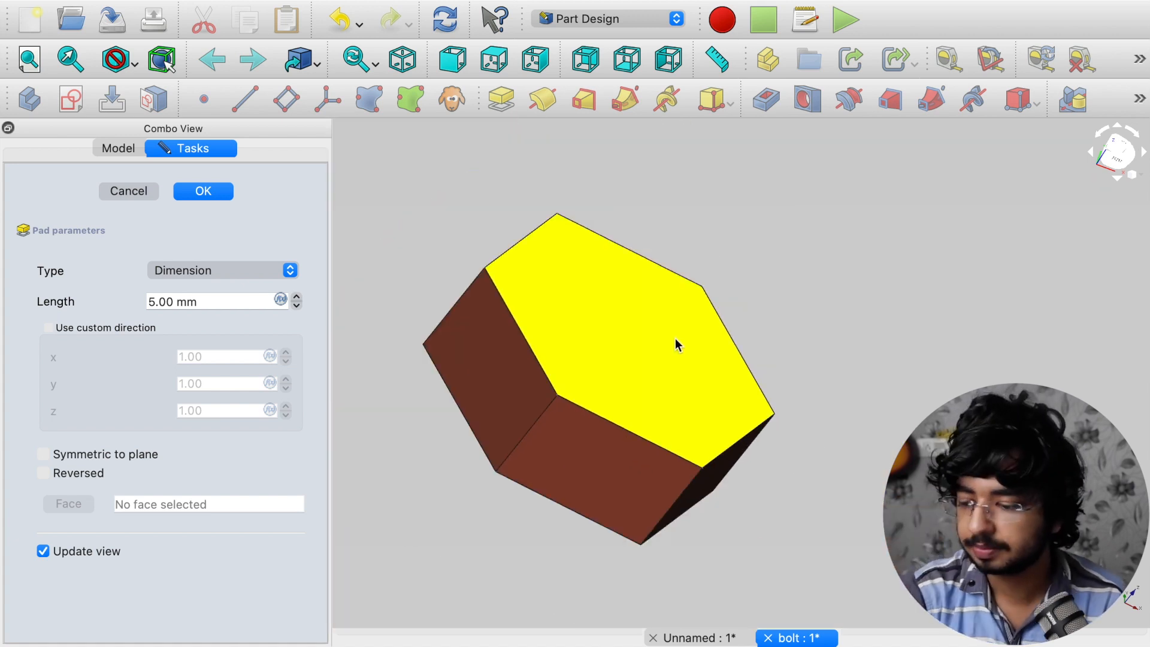
{"action": "scroll", "coordinate": [668, 308], "scroll_direction": "up", "scroll_amount": 5}
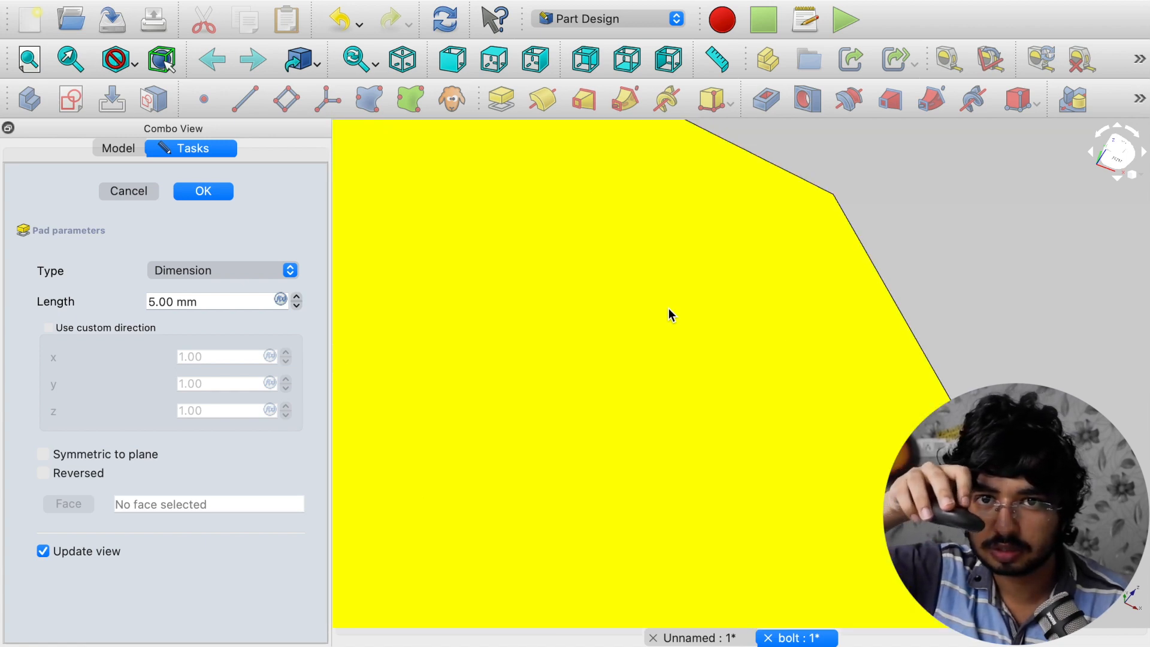
{"action": "scroll", "coordinate": [668, 308], "scroll_direction": "down", "scroll_amount": 4}
{"action": "scroll", "coordinate": [669, 307], "scroll_direction": "down", "scroll_amount": 2}
{"action": "scroll", "coordinate": [669, 308], "scroll_direction": "up", "scroll_amount": 4}
{"action": "scroll", "coordinate": [669, 308], "scroll_direction": "down", "scroll_amount": 5}
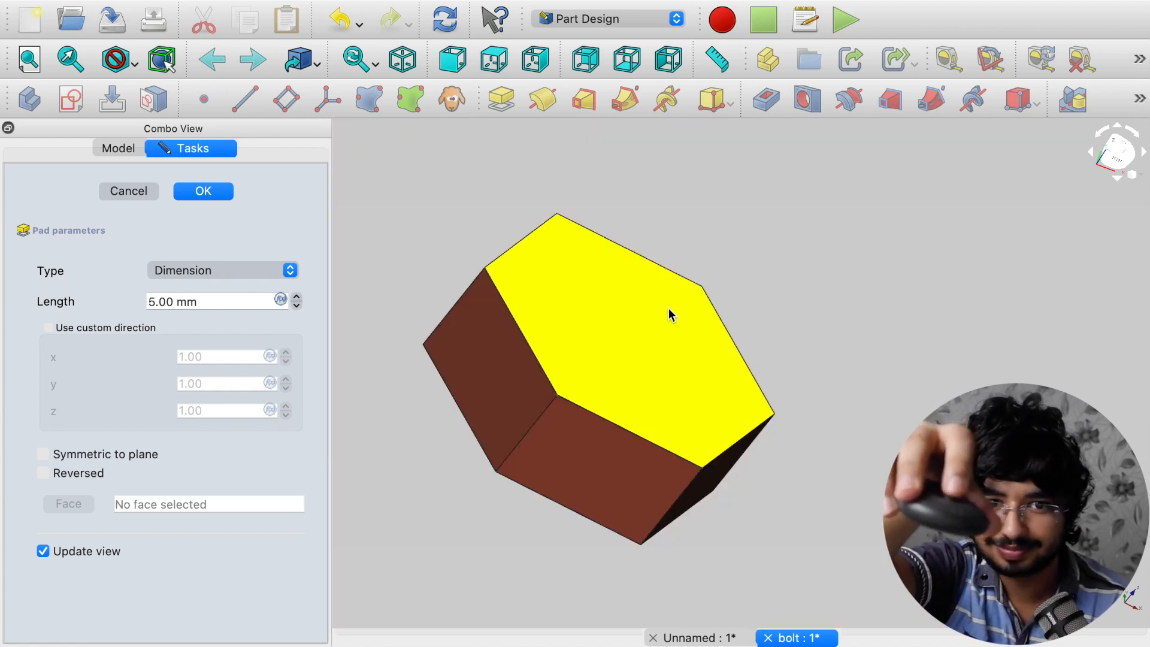
{"action": "scroll", "coordinate": [670, 310], "scroll_direction": "down", "scroll_amount": 2}
{"action": "scroll", "coordinate": [670, 312], "scroll_direction": "up", "scroll_amount": 5}
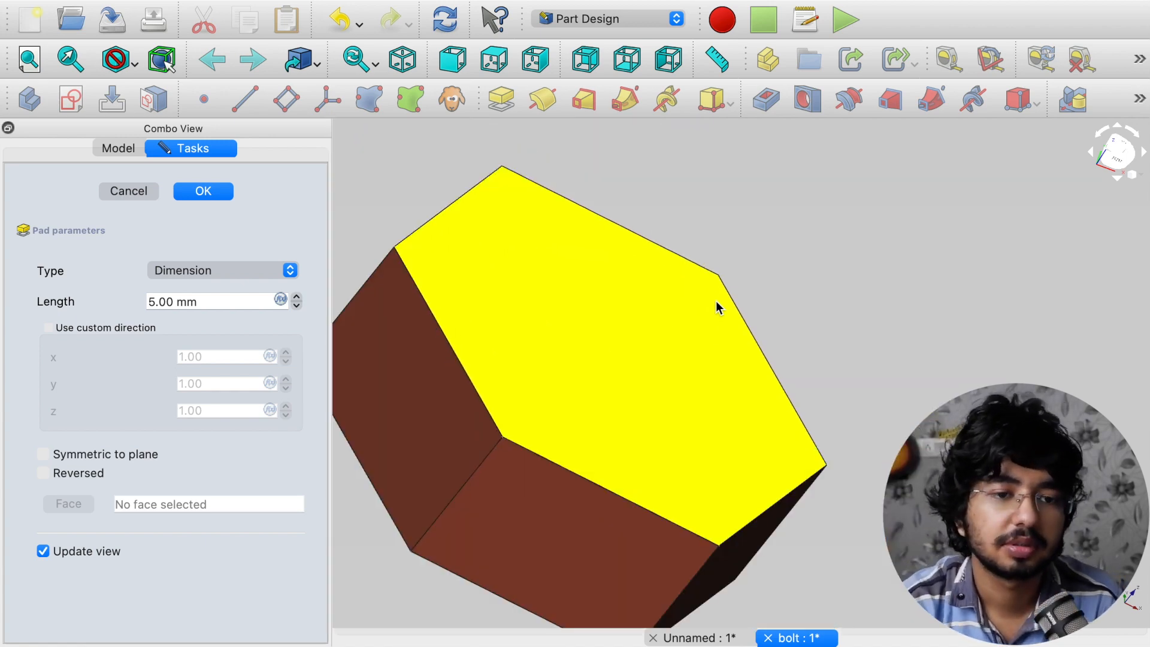
{"action": "scroll", "coordinate": [627, 334], "scroll_direction": "down", "scroll_amount": 2}
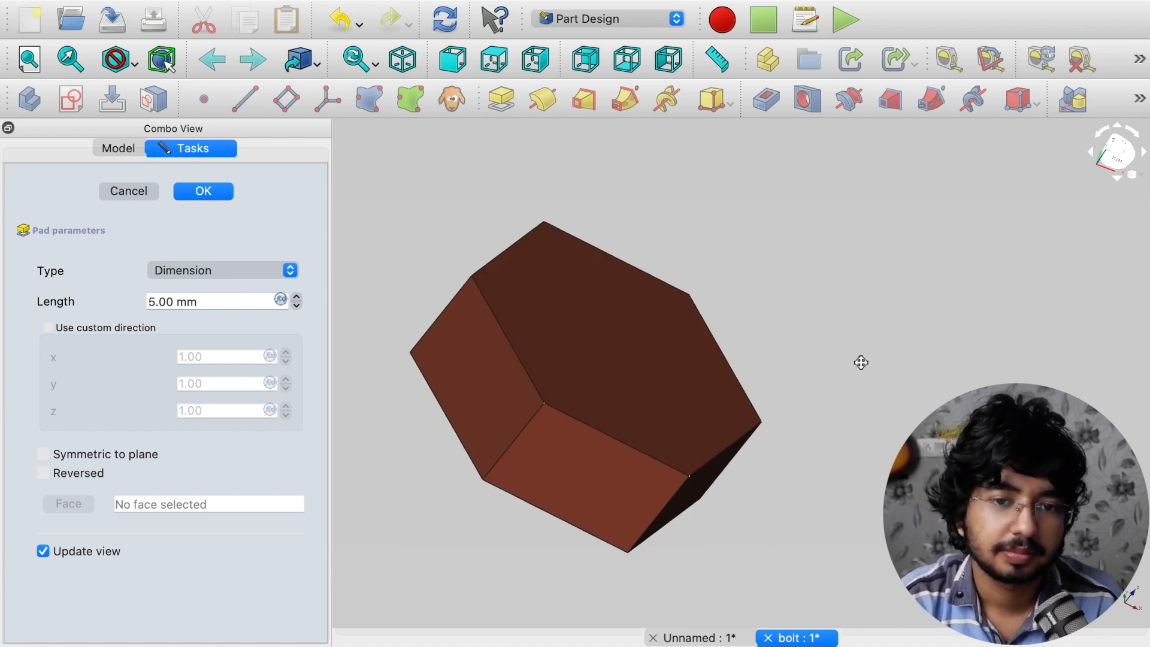
{"action": "middle_click_drag", "start_coordinate": [863, 361], "coordinate": [877, 394]}
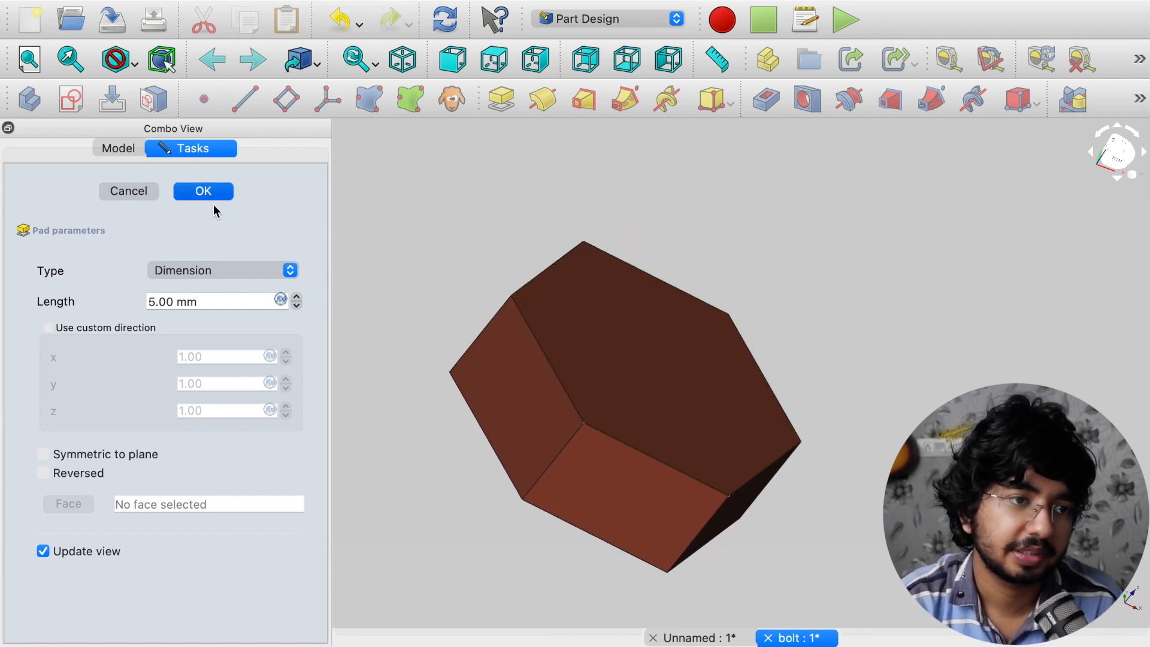
Confirm the pad and rename it in the model tree as hexbase_pd
{"action": "left_click", "coordinate": [207, 193]}
{"action": "left_click", "coordinate": [57, 277]}
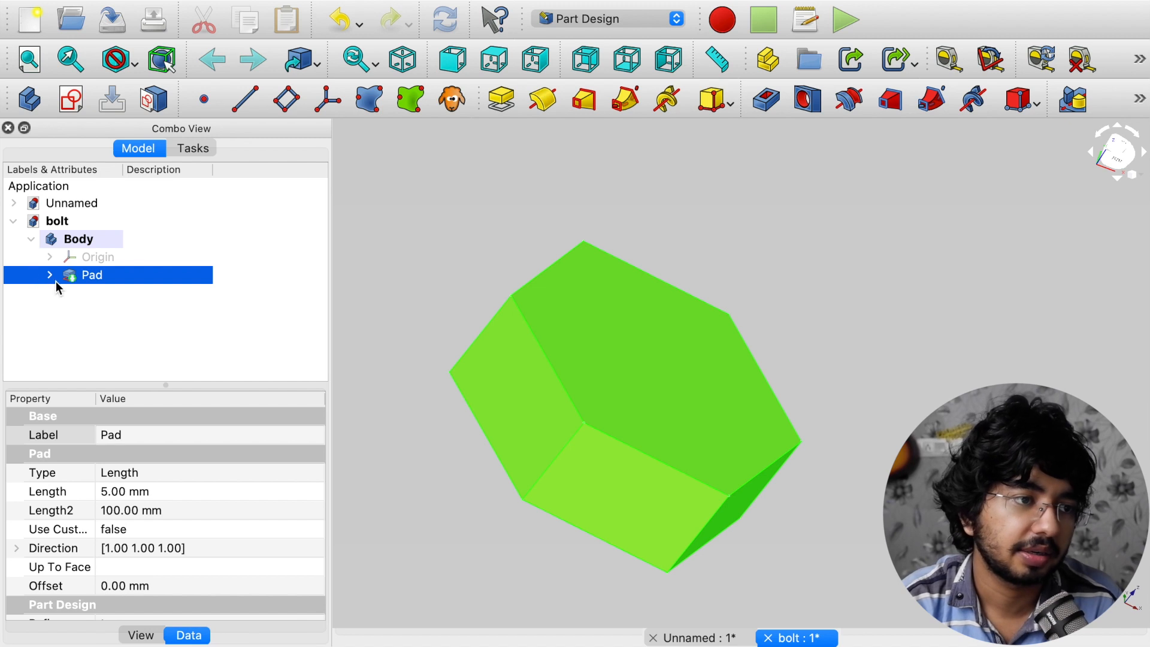
{"action": "left_click", "coordinate": [51, 276]}
{"action": "key", "text": "Return"}
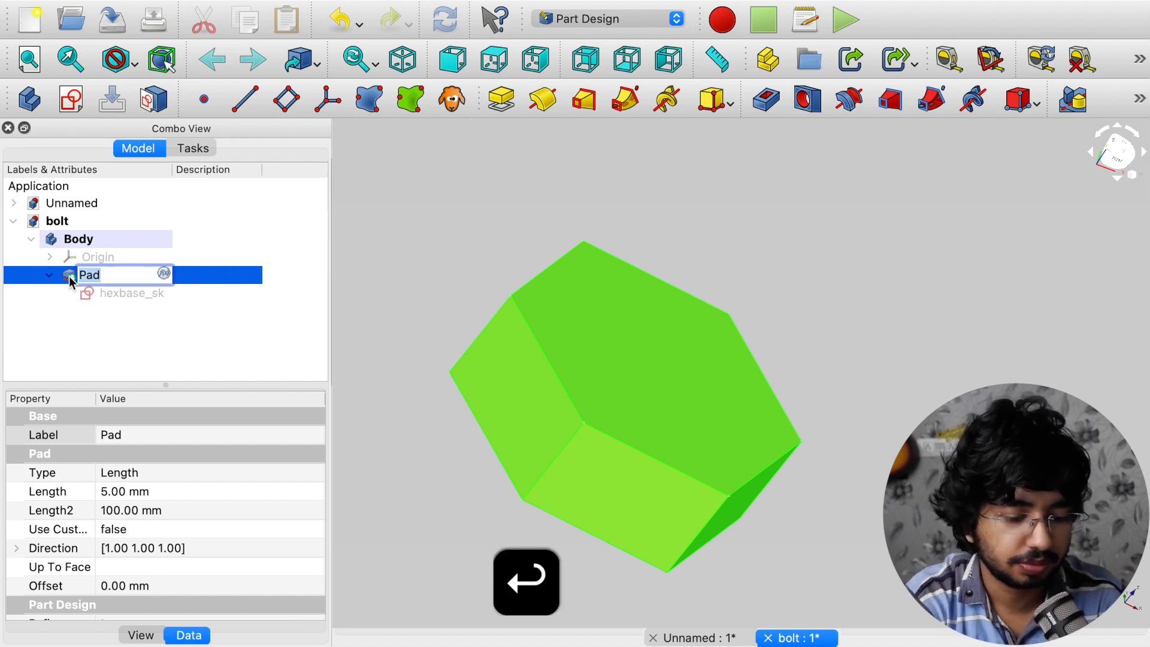
{"action": "type", "text": "hexba"}
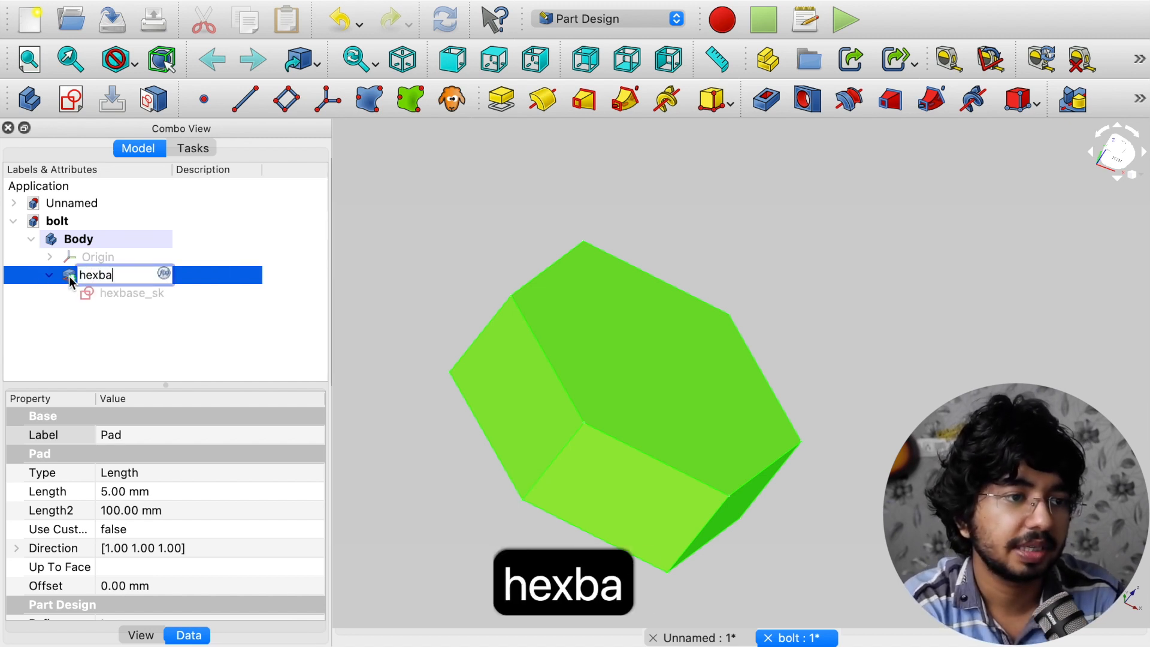
{"action": "type", "text": "se_pad"}
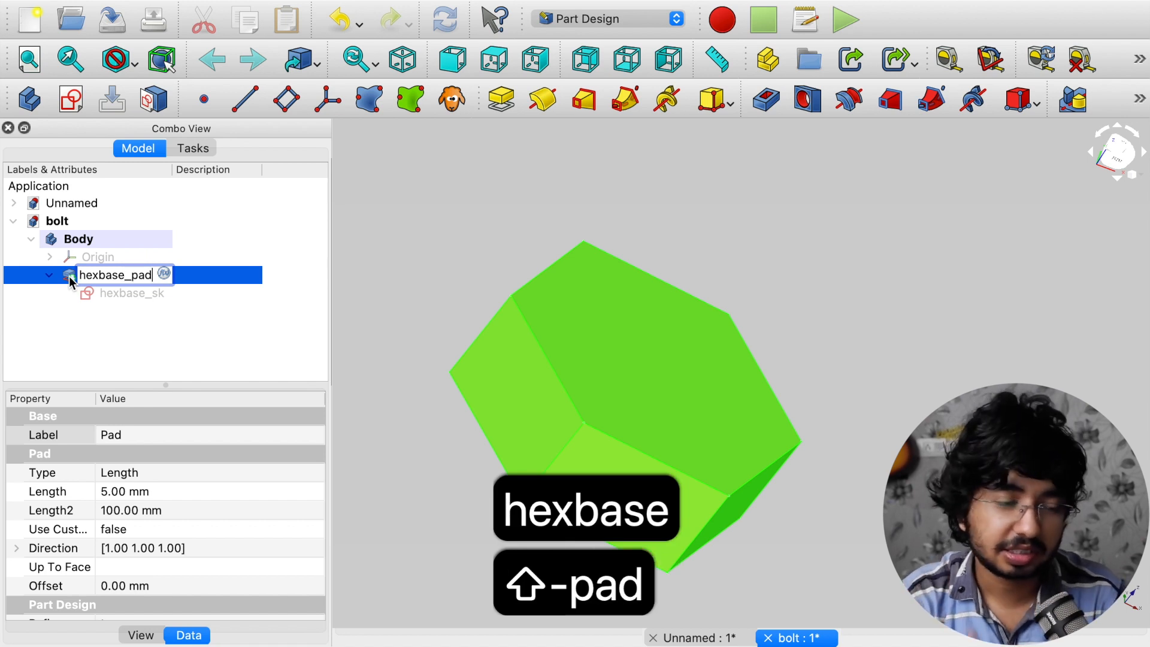
{"action": "key", "text": "BackSpace"}
{"action": "key", "text": "BackSpace"}
{"action": "type", "text": "d"}
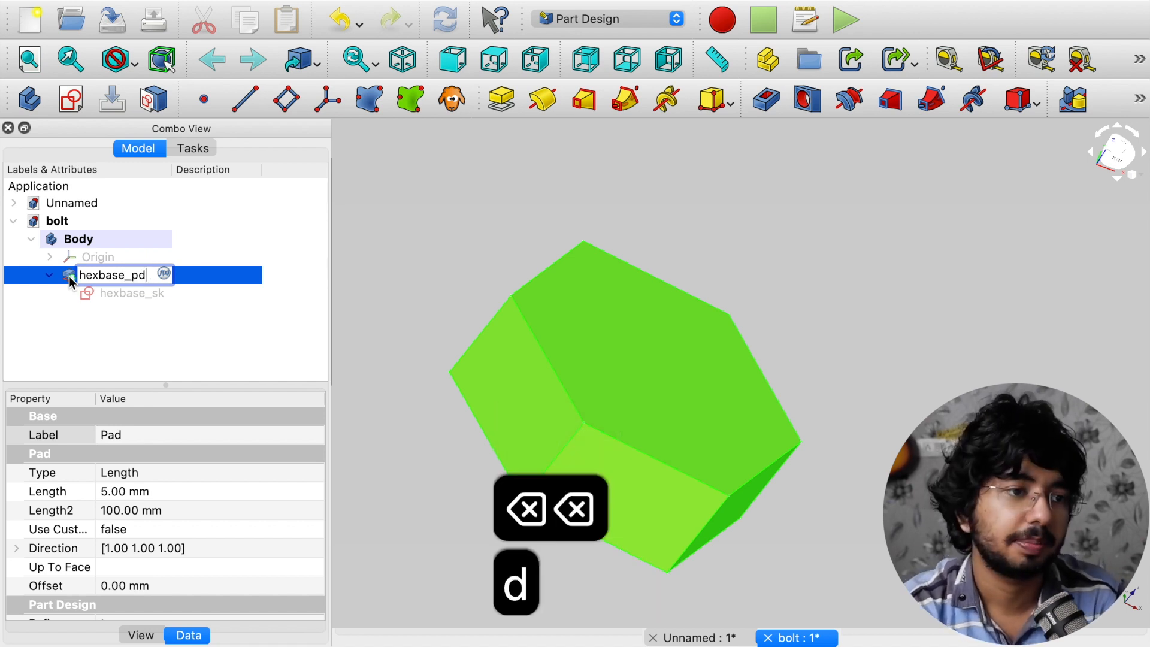
{"action": "key", "text": "BackSpace"}
{"action": "type", "text": "ad"}
{"action": "key", "text": "BackSpace"}
{"action": "key", "text": "BackSpace"}
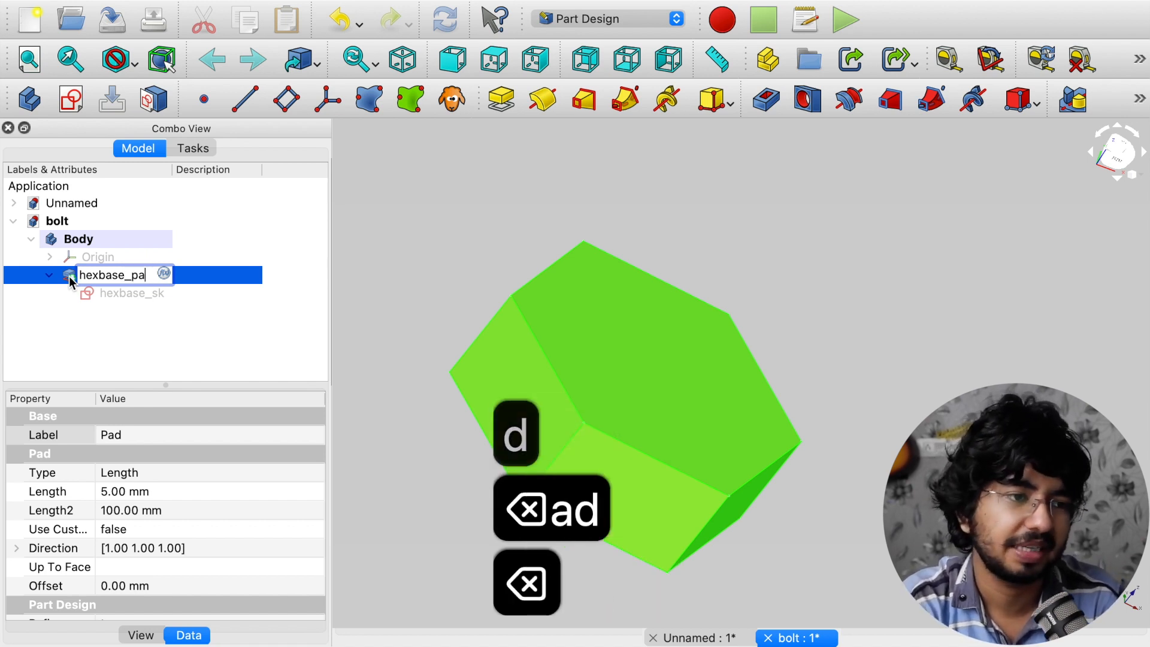
{"action": "type", "text": "d"}
{"action": "key", "text": "Return"}
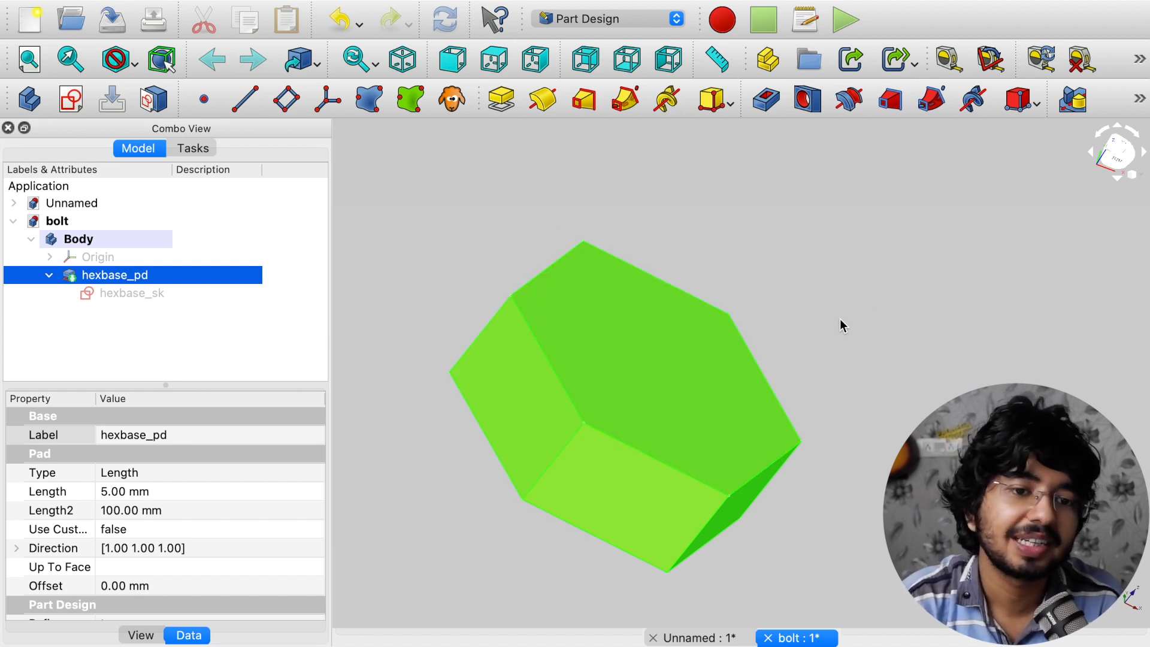
Start a new sketch in the Body and try the pad's hexagonal face as its support
{"action": "middle_click_drag", "start_coordinate": [840, 320], "coordinate": [794, 356]}
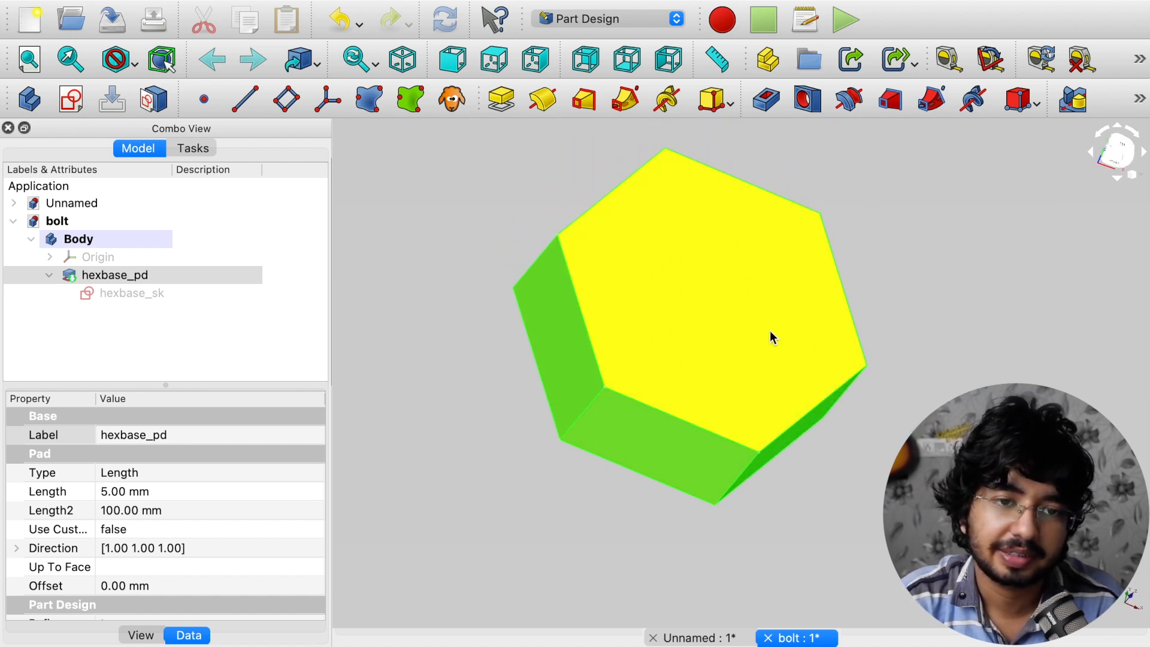
{"action": "left_click", "coordinate": [735, 294]}
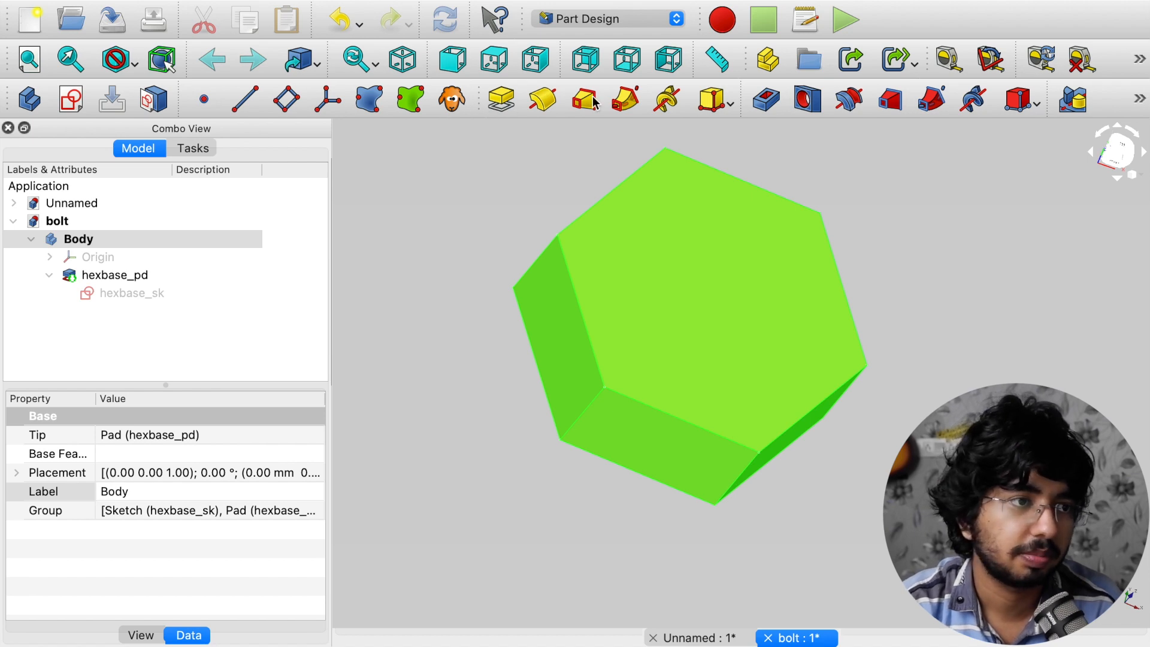
{"action": "left_click", "coordinate": [71, 99]}
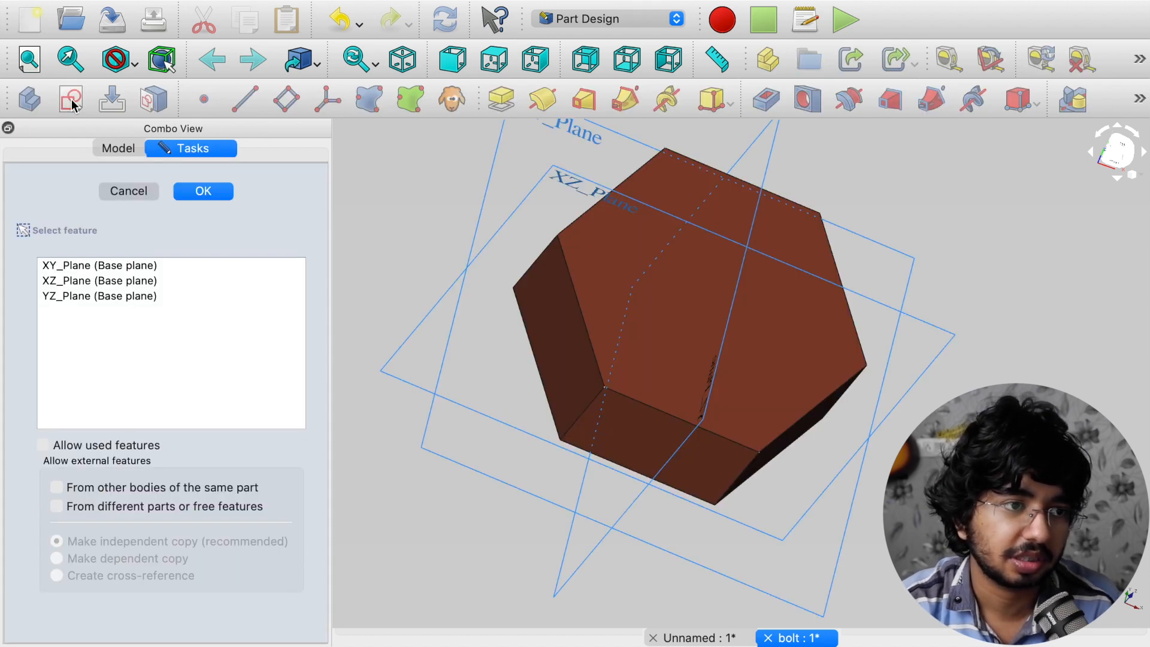
{"action": "left_click", "coordinate": [642, 379]}
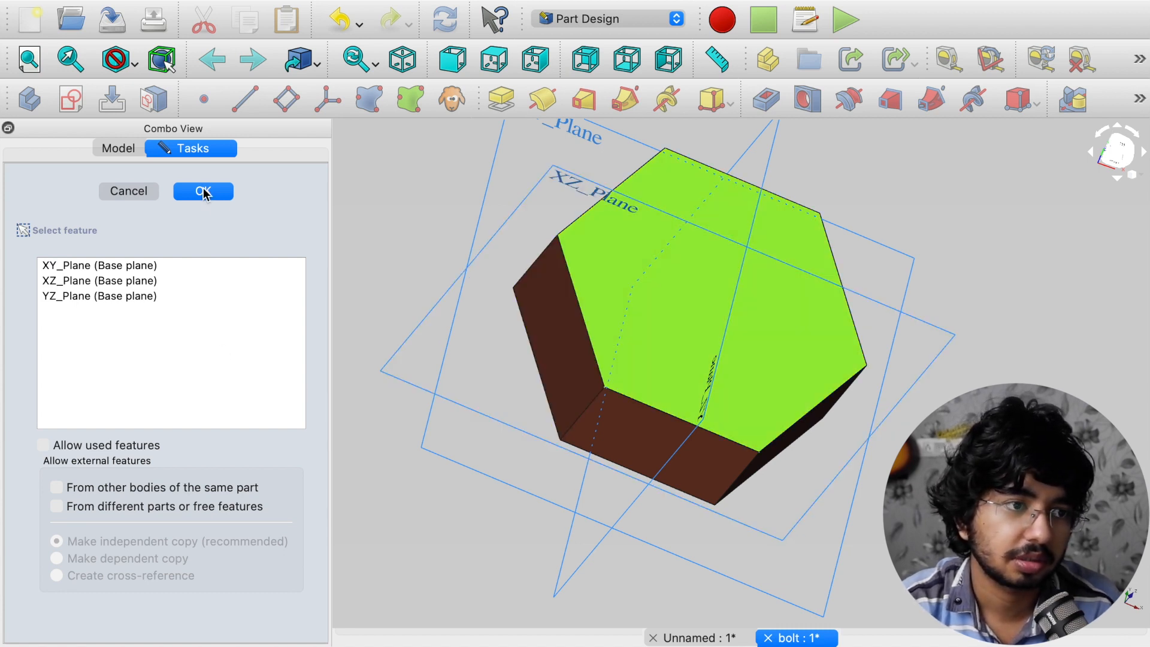
Compare how the XY, XZ and YZ base planes lie relative to the hexagonal pad
{"action": "left_click", "coordinate": [146, 267]}
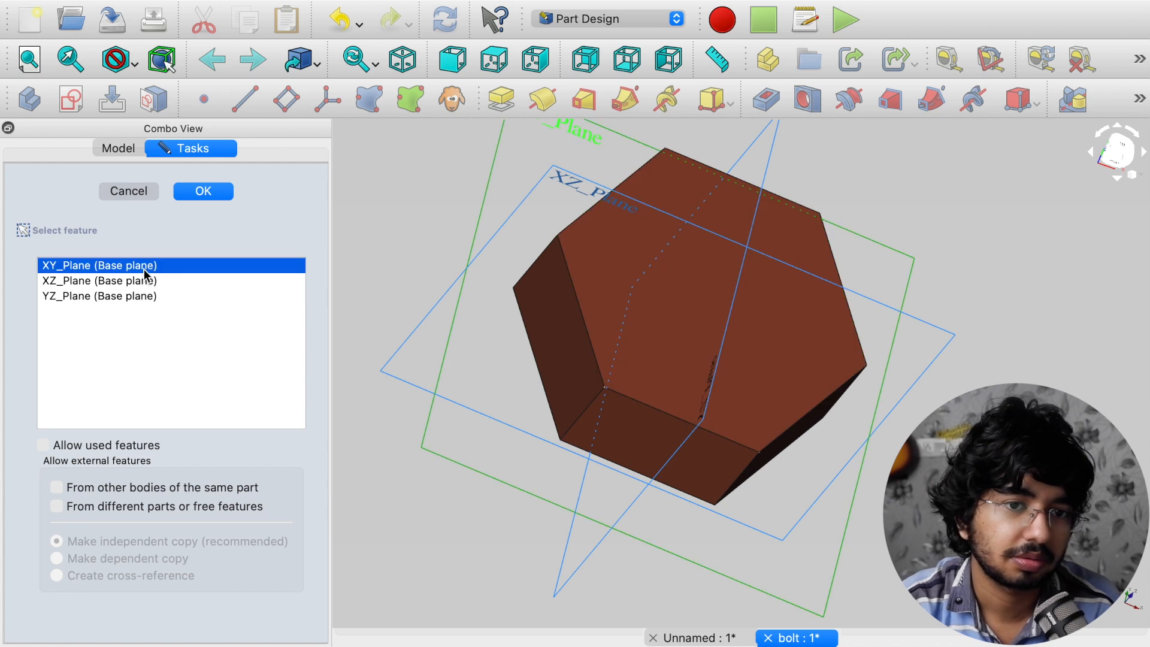
{"action": "left_click", "coordinate": [153, 297]}
{"action": "left_click", "coordinate": [159, 281]}
{"action": "left_click", "coordinate": [160, 298]}
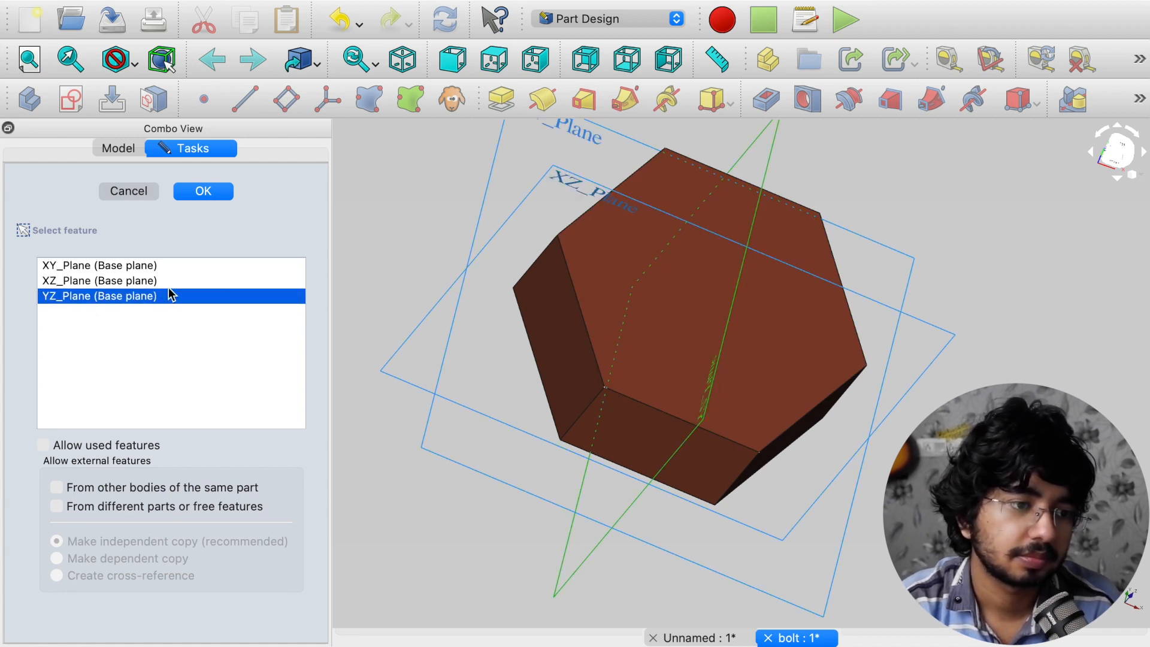
{"action": "left_click", "coordinate": [152, 279]}
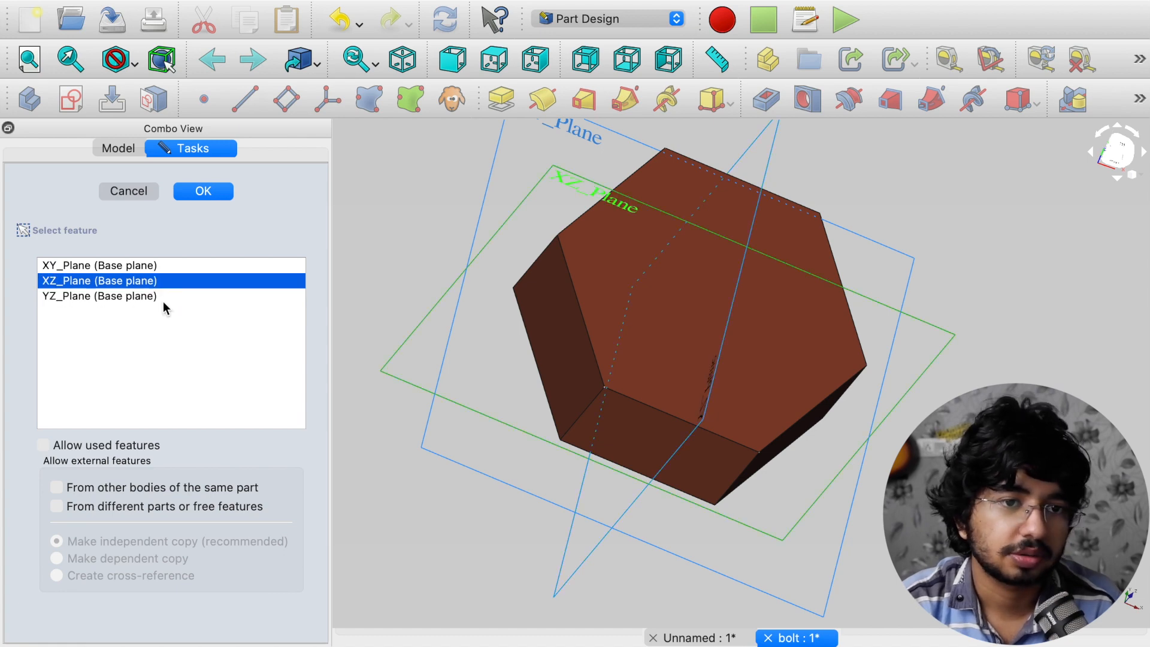
{"action": "left_click", "coordinate": [163, 299]}
{"action": "left_click", "coordinate": [160, 276]}
Place the new sketch on XY_Plane and turn on the section view to cut the pad at the sketch plane
{"action": "left_click", "coordinate": [161, 264]}
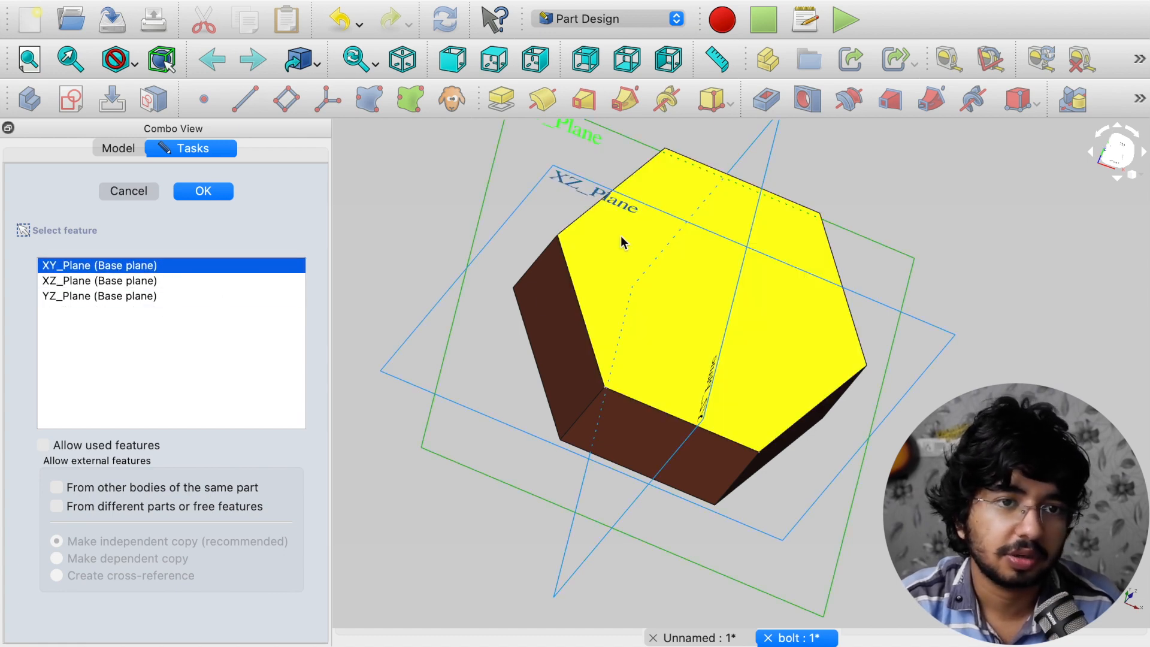
{"action": "scroll", "coordinate": [499, 305], "scroll_direction": "down", "scroll_amount": 3}
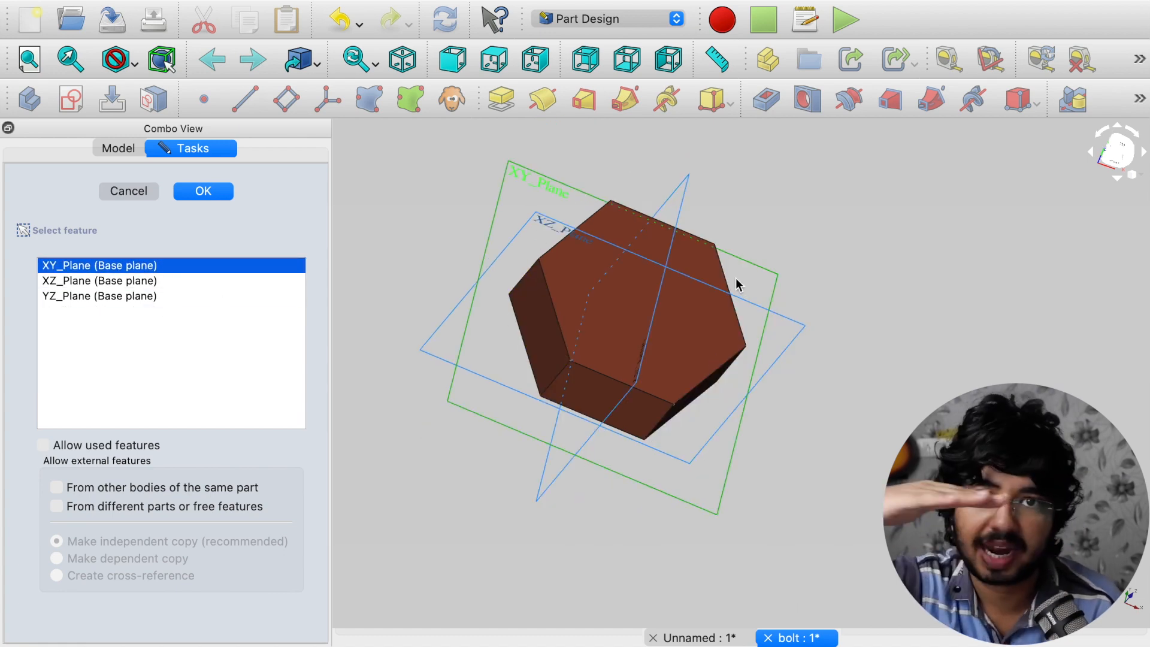
{"action": "left_click", "coordinate": [190, 198]}
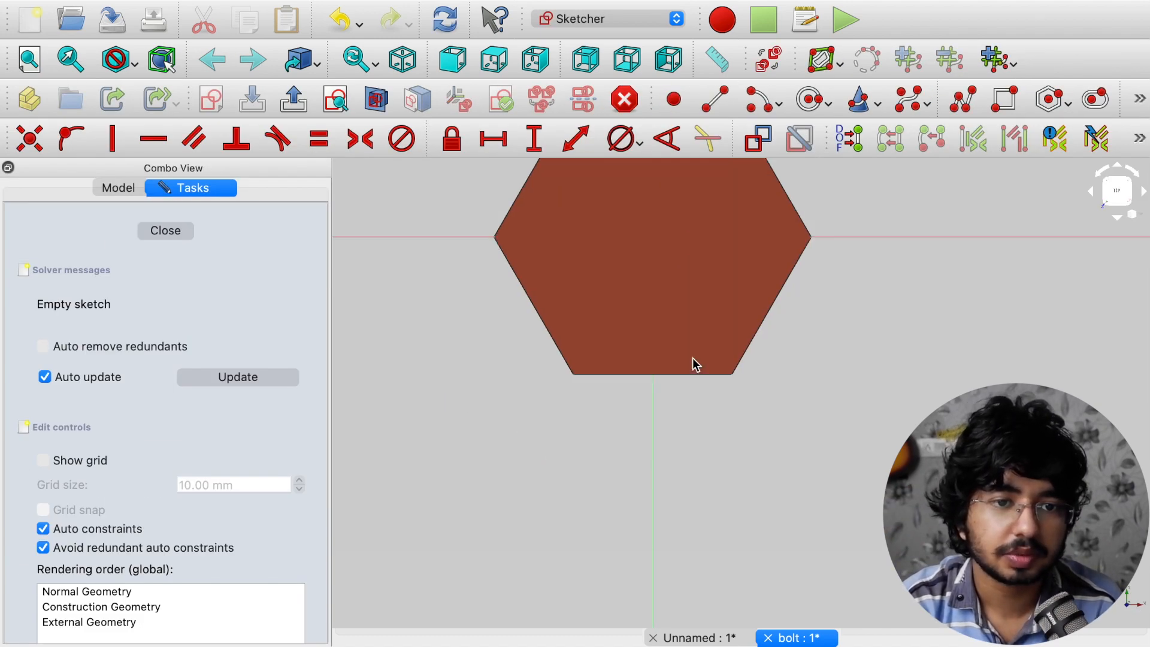
{"action": "scroll", "coordinate": [832, 357], "scroll_direction": "down", "scroll_amount": 5}
{"action": "scroll", "coordinate": [898, 527], "scroll_direction": "up", "scroll_amount": 5}
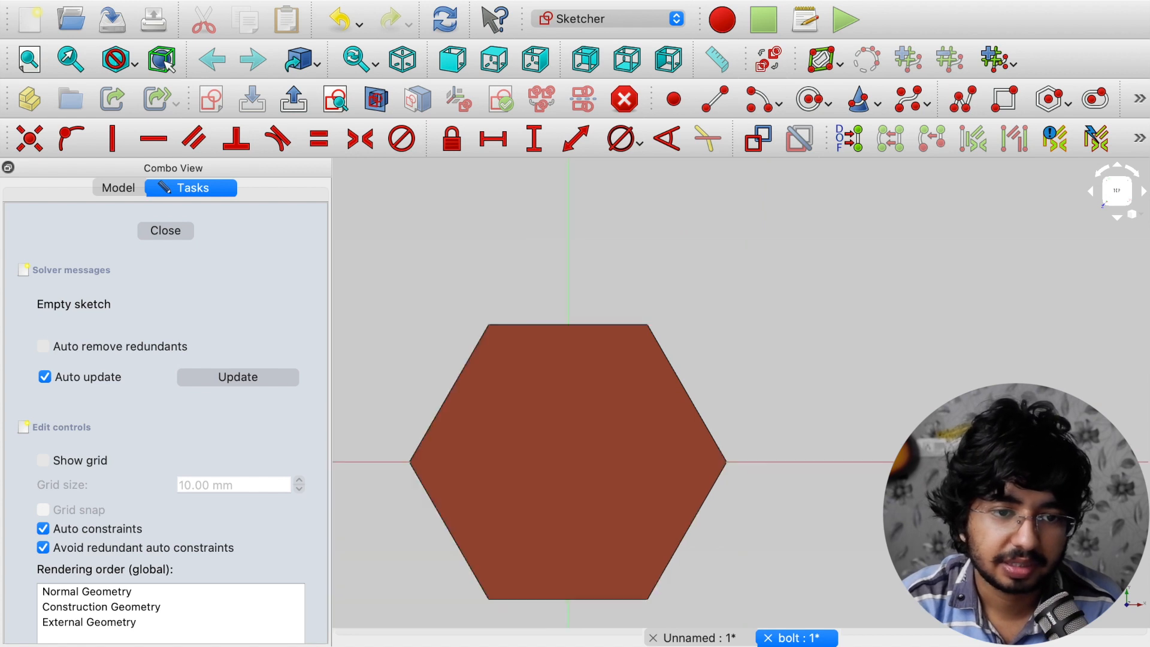
{"action": "middle_click_drag", "start_coordinate": [792, 542], "coordinate": [872, 461]}
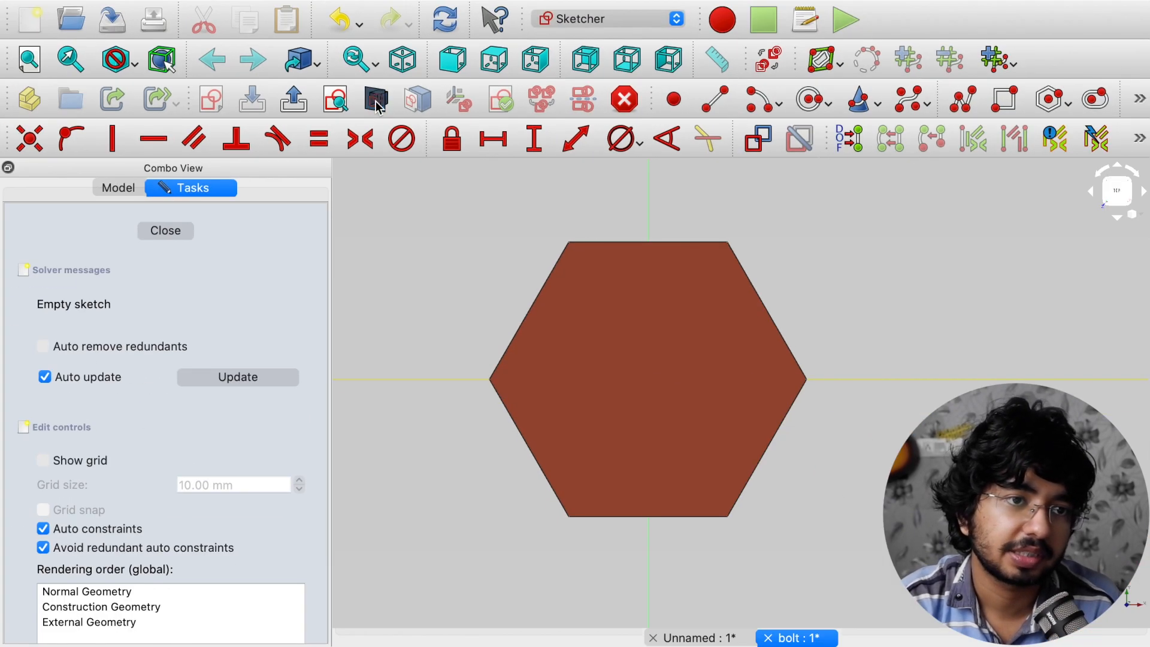
{"action": "left_click", "coordinate": [381, 90]}
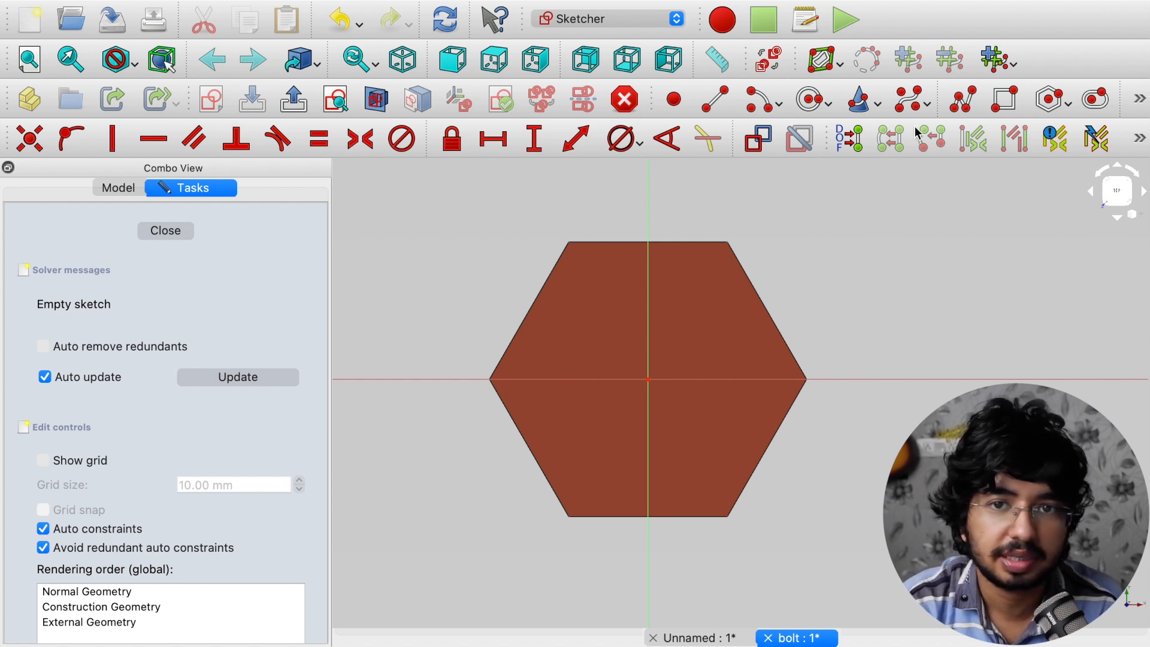
{"action": "left_click", "coordinate": [1069, 104]}
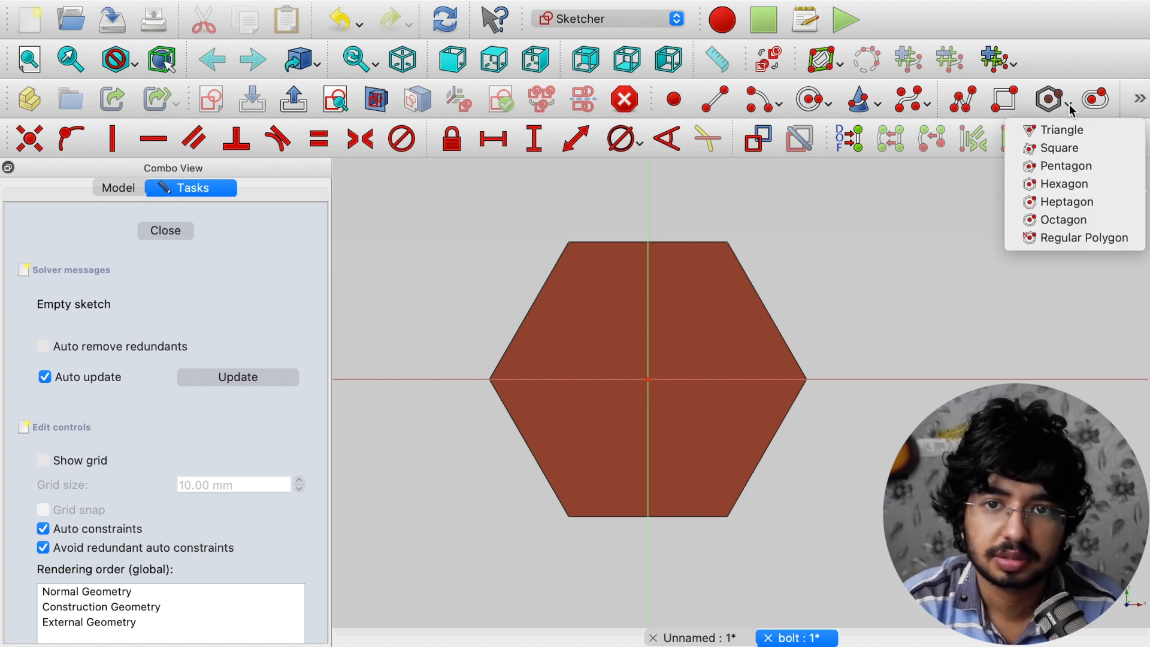
{"action": "left_click", "coordinate": [1069, 103]}
{"action": "left_click", "coordinate": [1141, 100]}
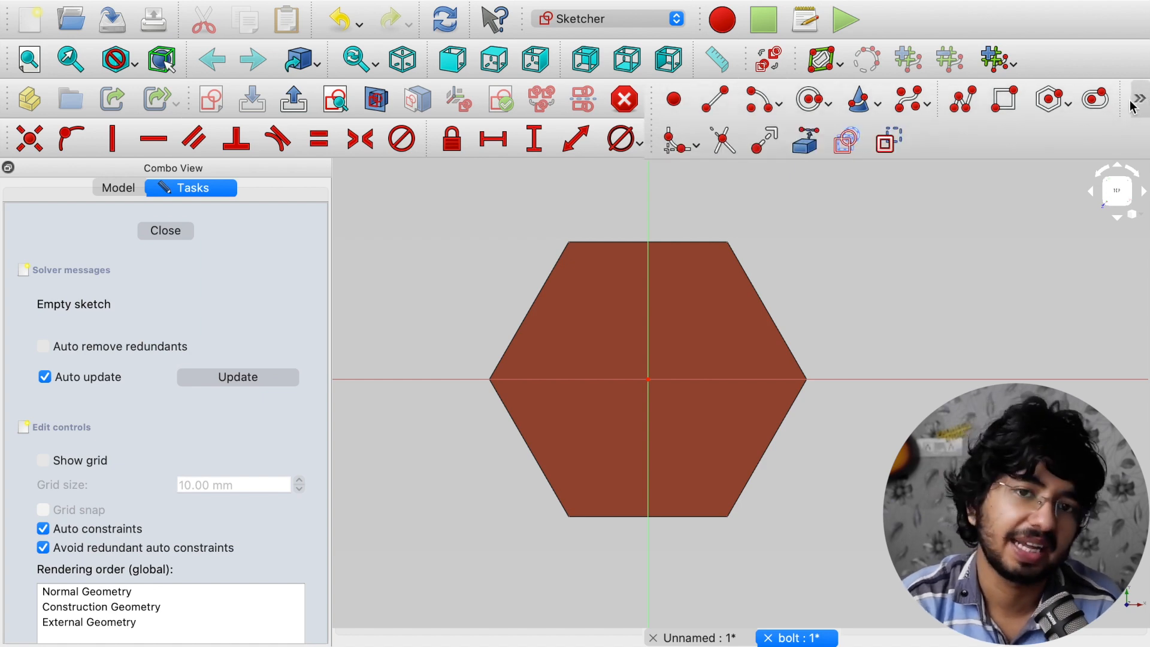
{"action": "left_click", "coordinate": [1132, 101]}
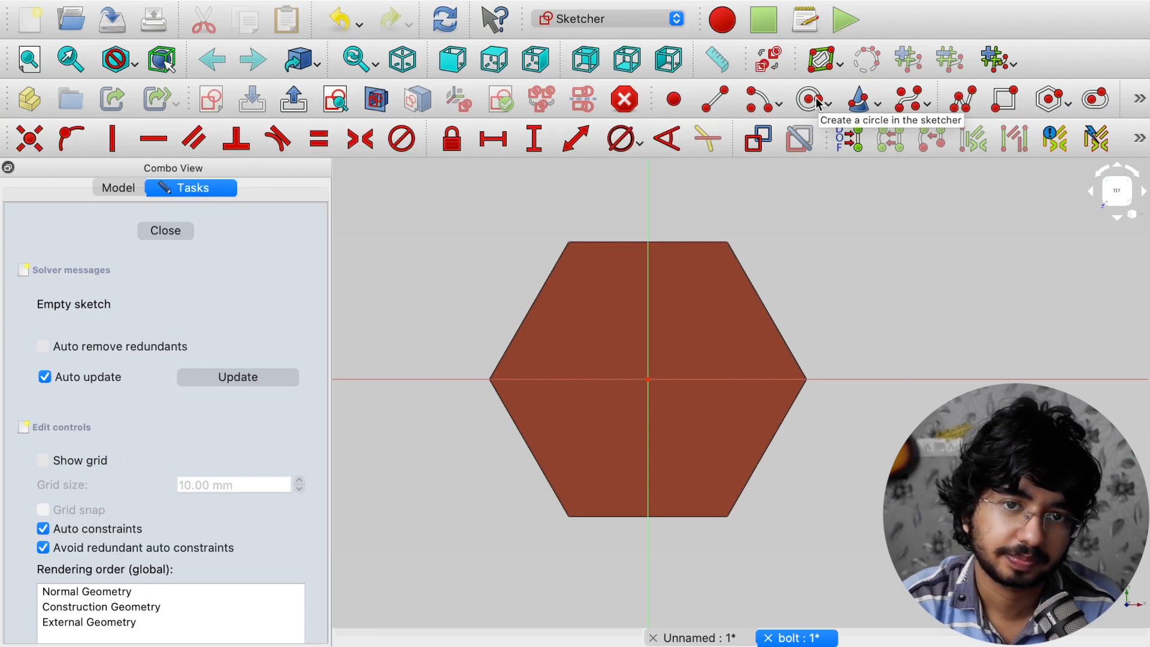
Draw a circle about 6 mm in diameter centred on the sketch origin
{"action": "left_click", "coordinate": [809, 103]}
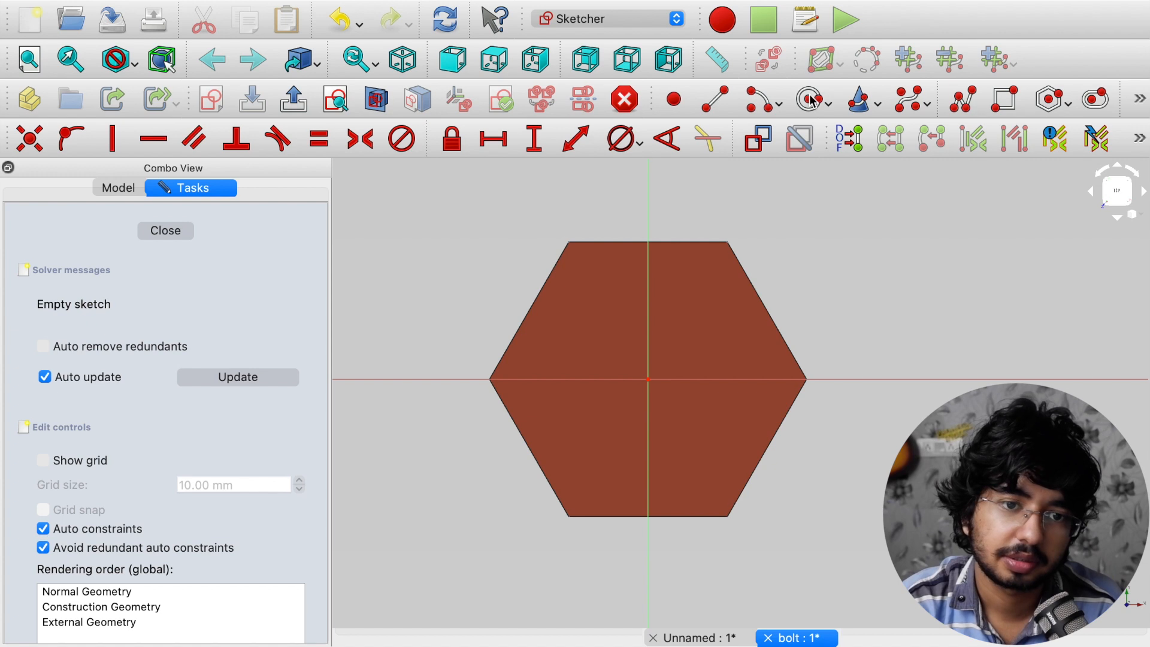
{"action": "left_click", "coordinate": [650, 380]}
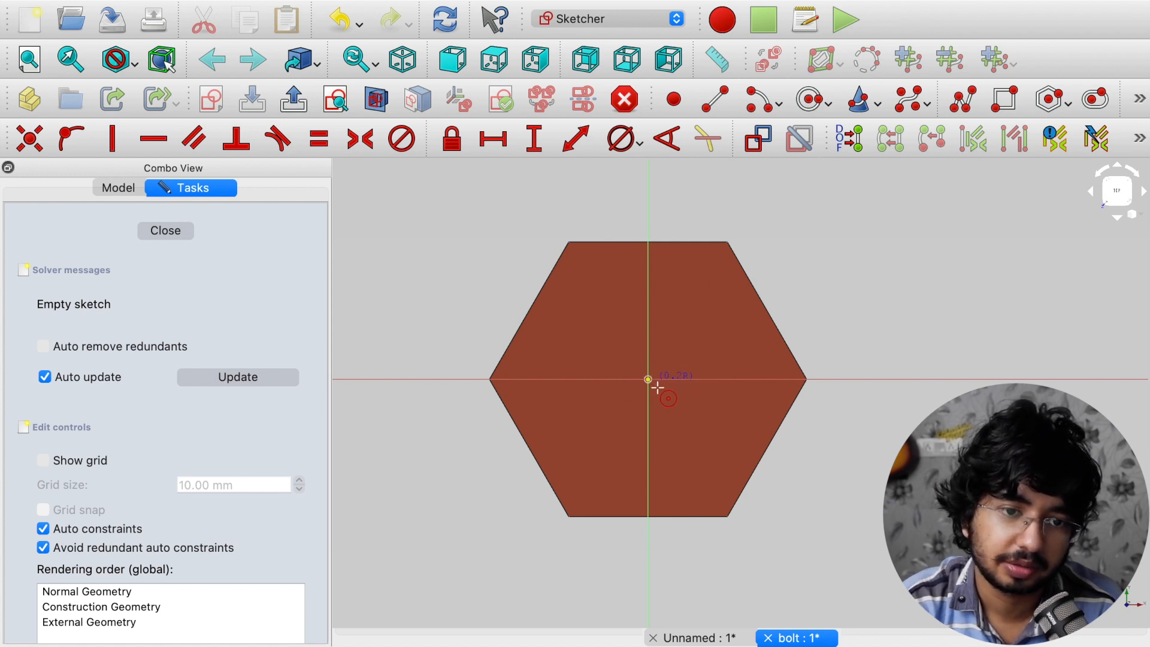
{"action": "left_click", "coordinate": [698, 418]}
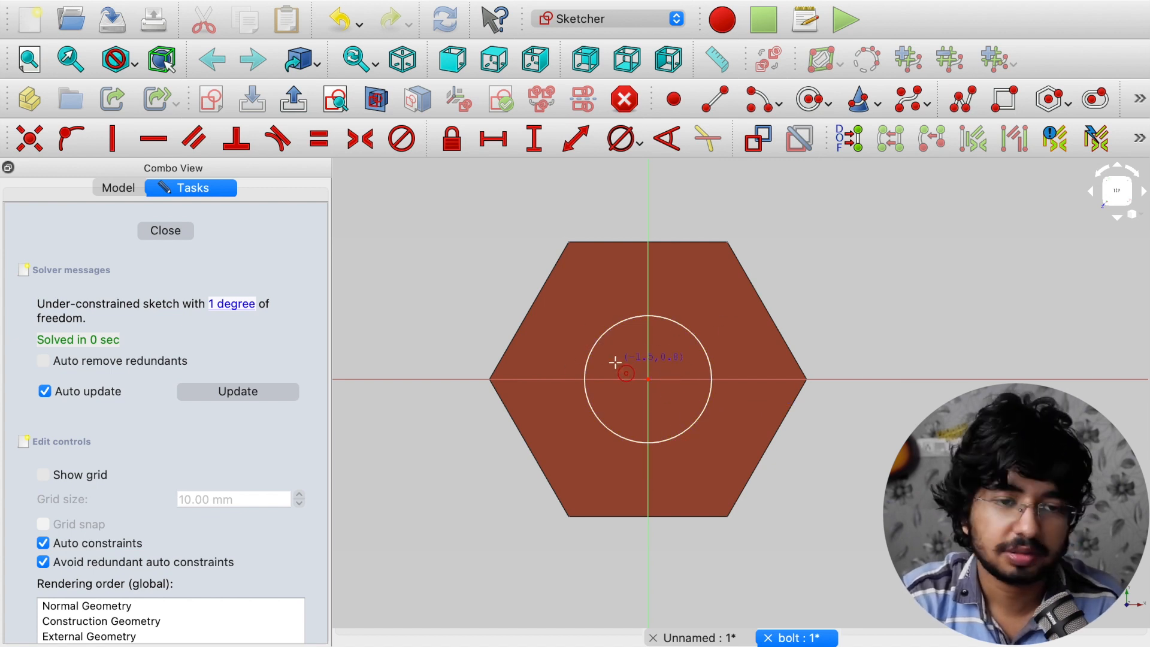
{"action": "key", "text": "a"}
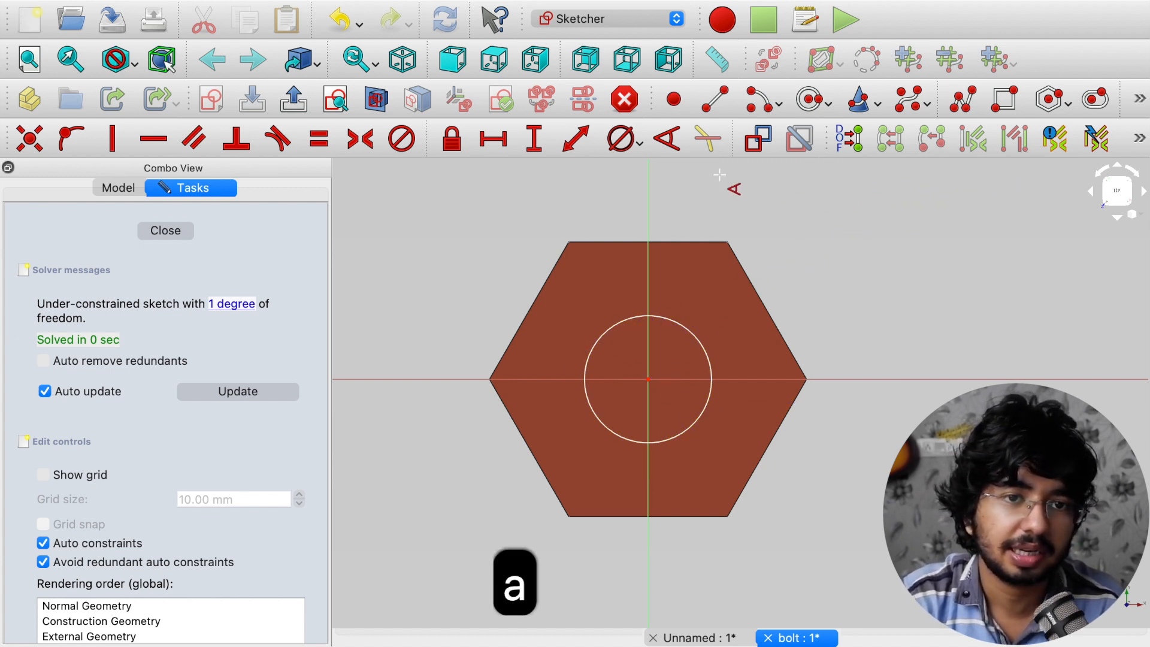
{"action": "key", "text": "Escape"}
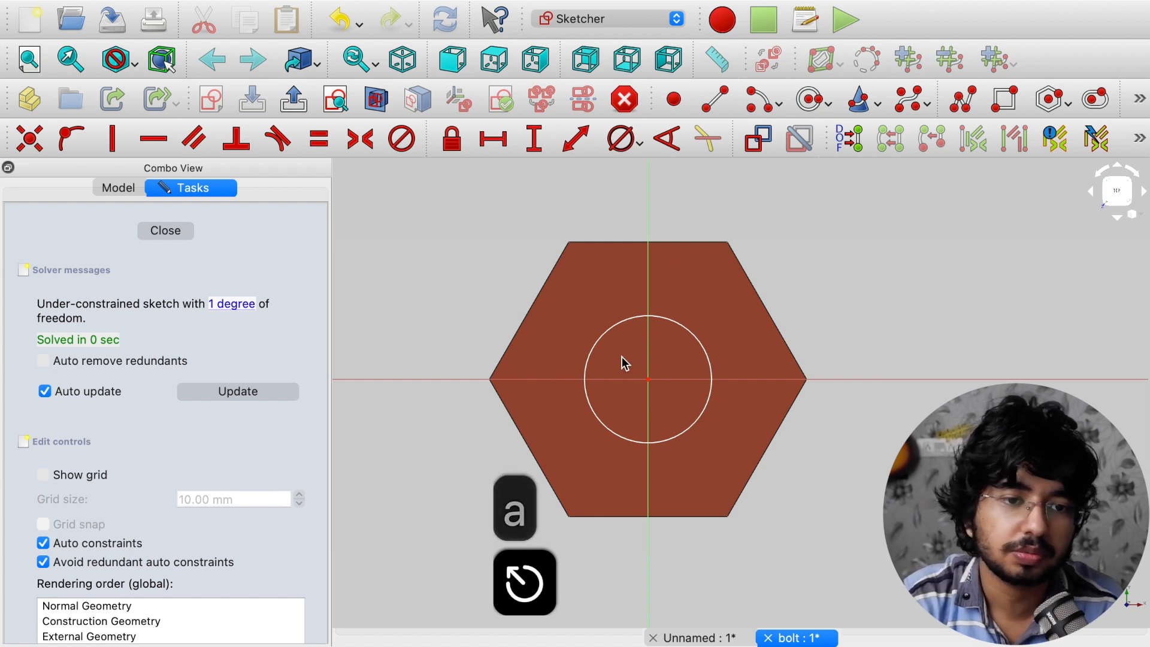
Constrain the circle's diameter to 8 mm and close the sketch
{"action": "left_click", "coordinate": [607, 343]}
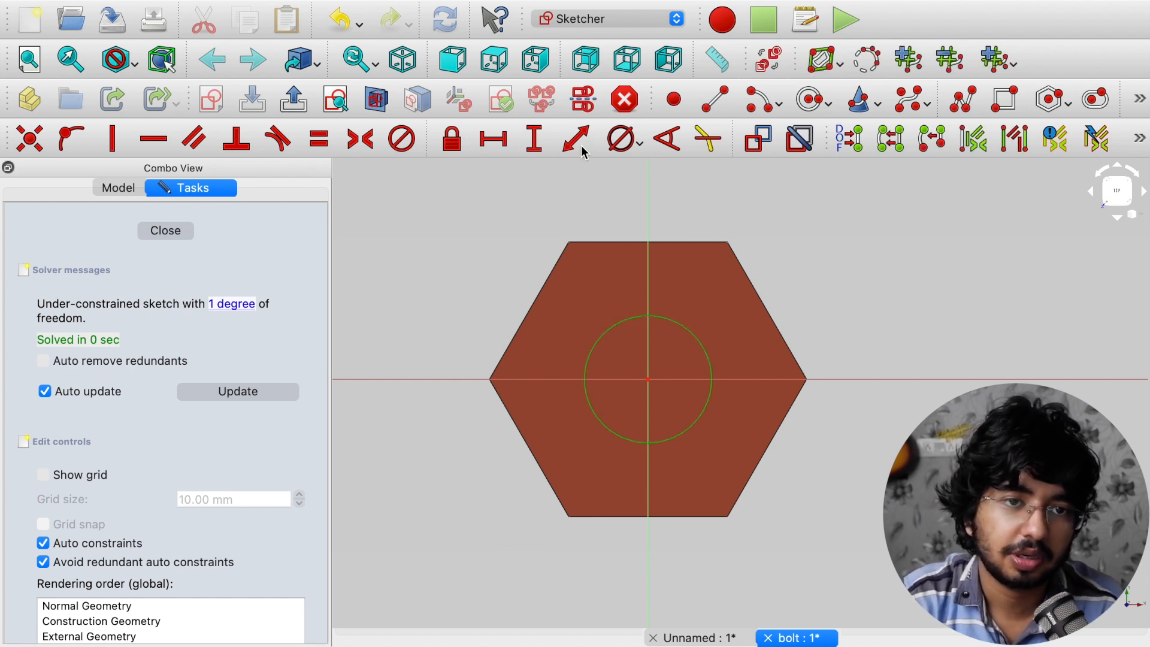
{"action": "left_click", "coordinate": [623, 148]}
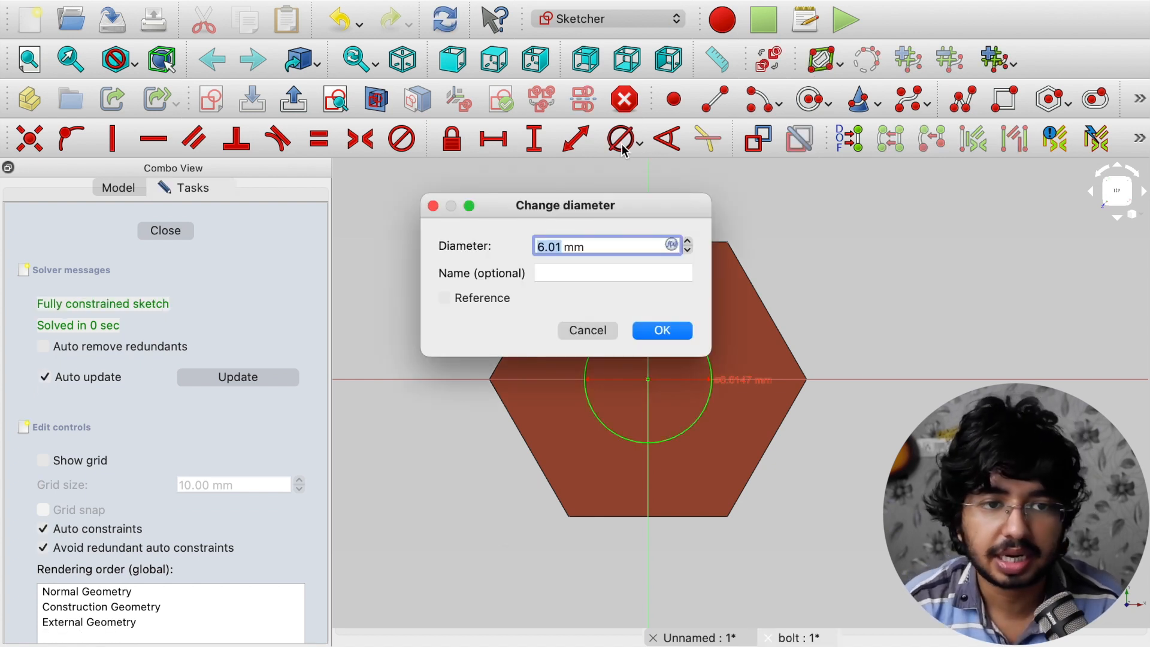
{"action": "type", "text": "8"}
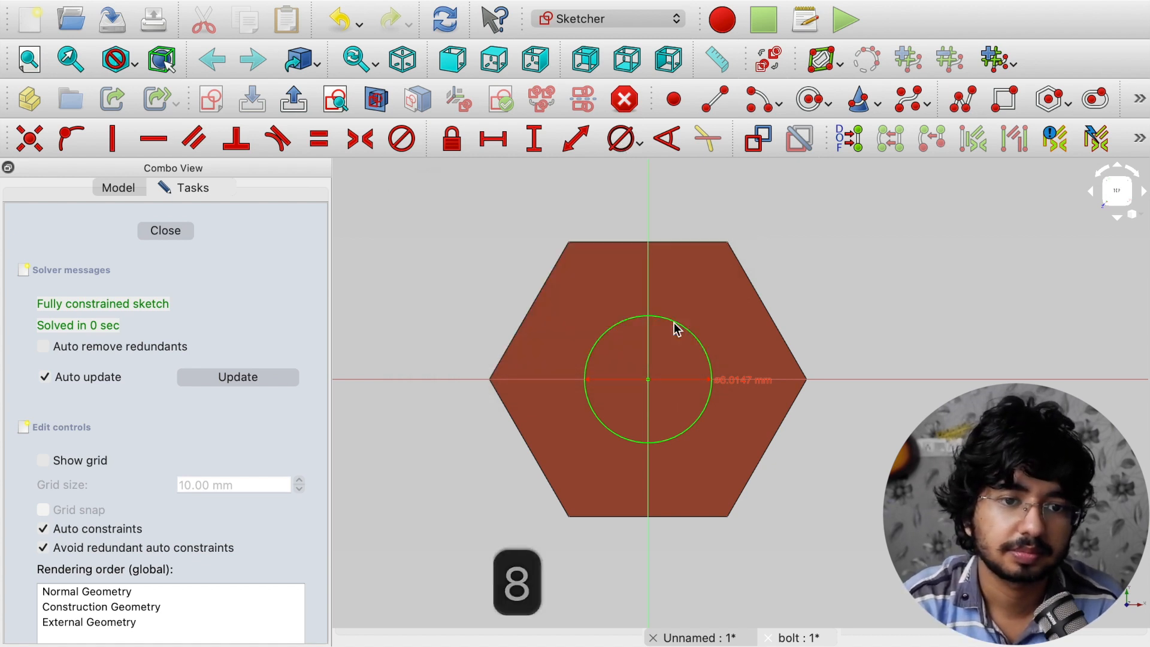
{"action": "left_click", "coordinate": [675, 329]}
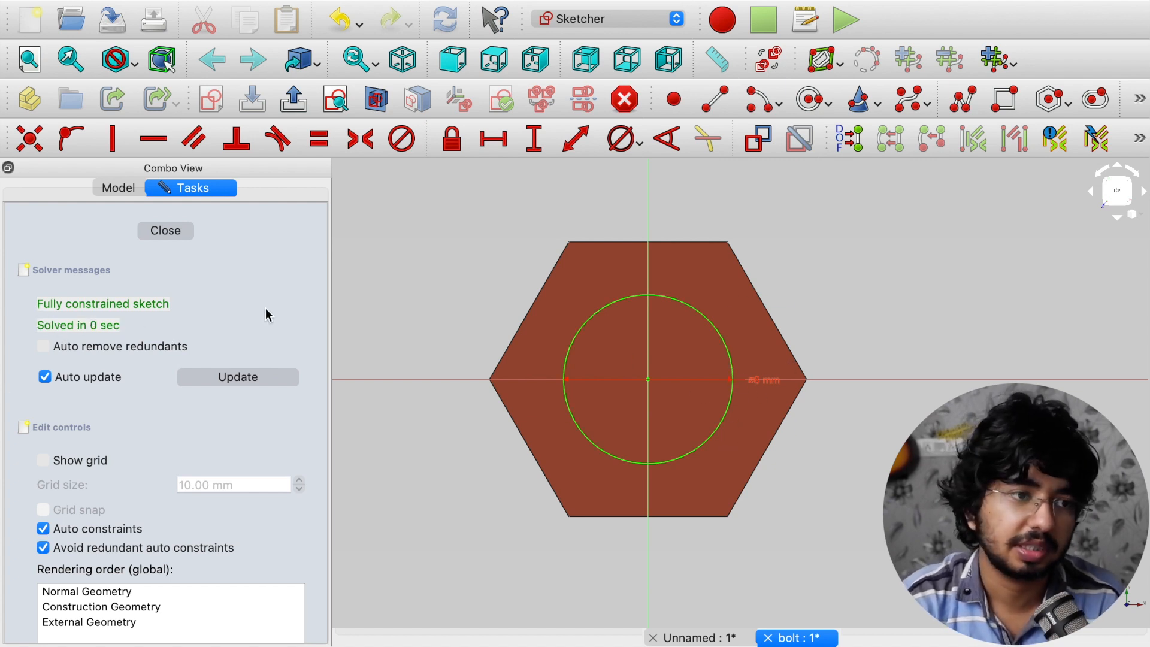
{"action": "left_click", "coordinate": [176, 230]}
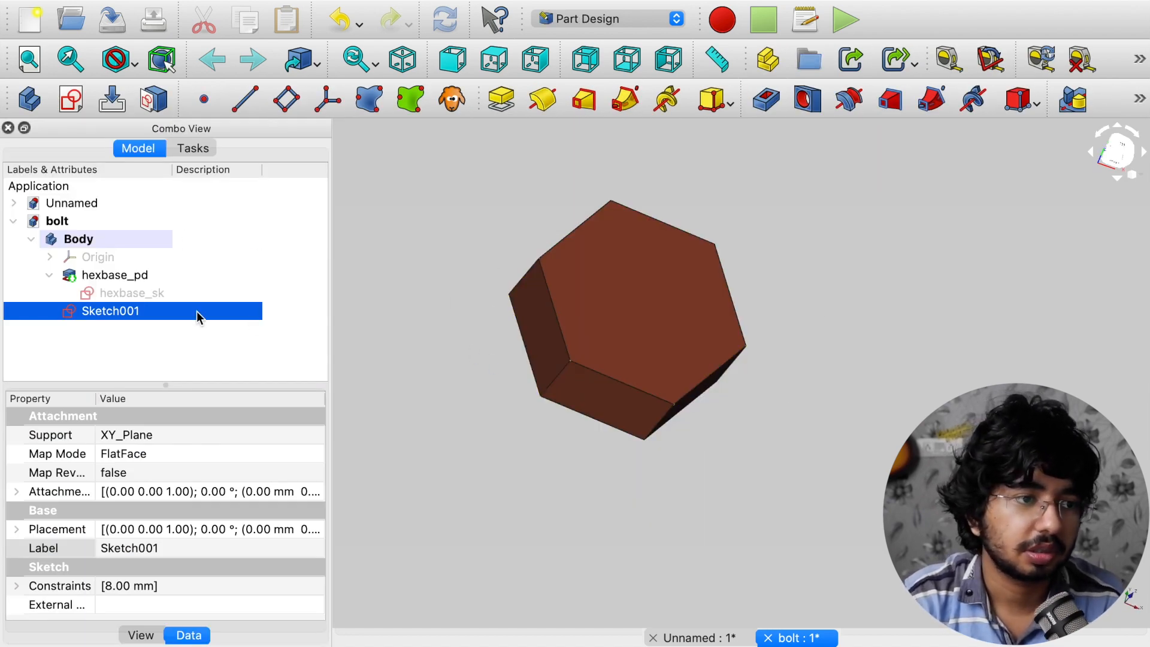
Toggle the visibility of hexbase_pd several times and leave it hidden so only the circle sketch is shown
{"action": "left_click", "coordinate": [133, 277]}
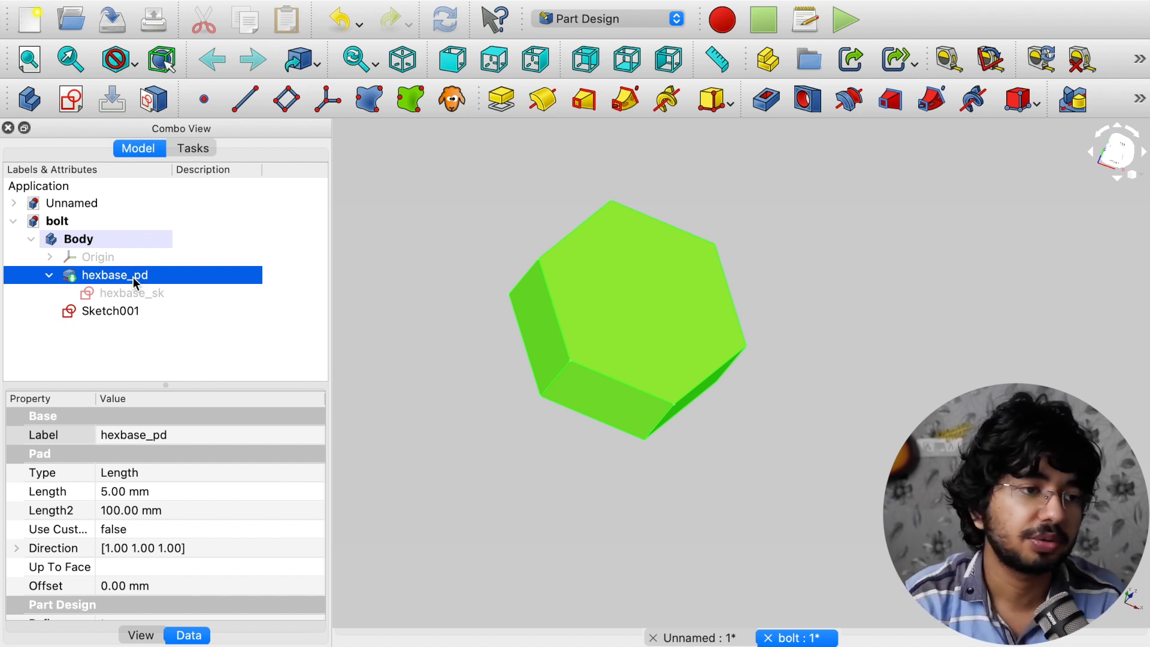
{"action": "key", "text": "space"}
{"action": "key", "text": "space"}
{"action": "key", "text": "space"}
{"action": "key", "text": "space"}
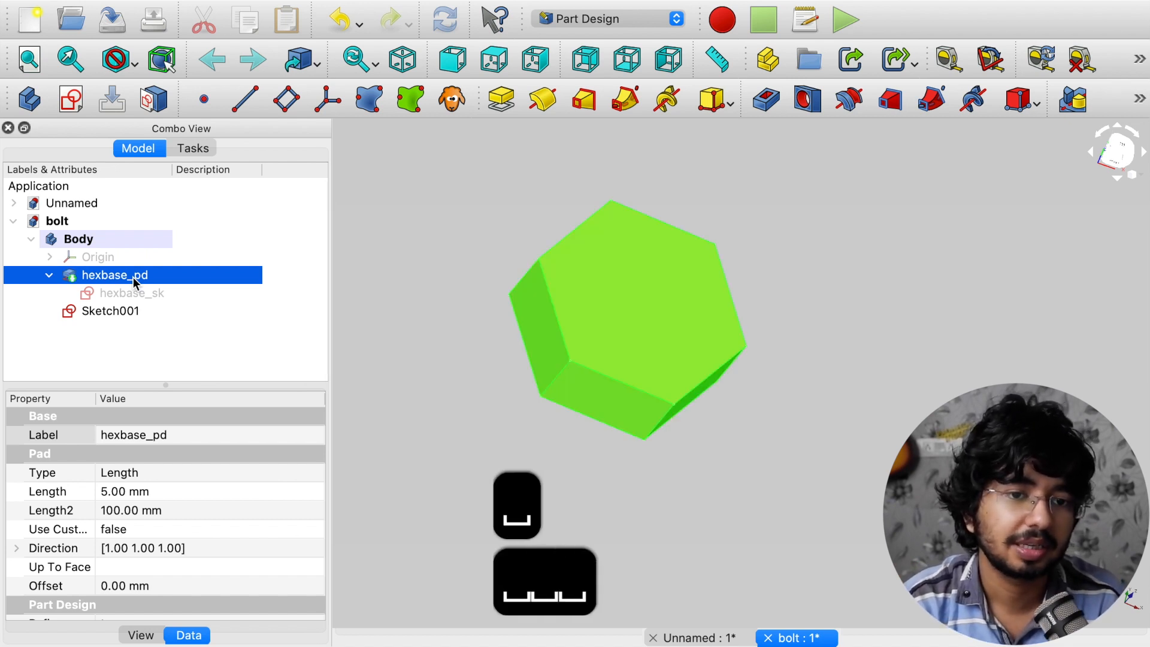
{"action": "key", "text": "space"}
{"action": "key", "text": "space"}
{"action": "key", "text": "space"}
{"action": "key", "text": "space"}
{"action": "key", "text": "space"}
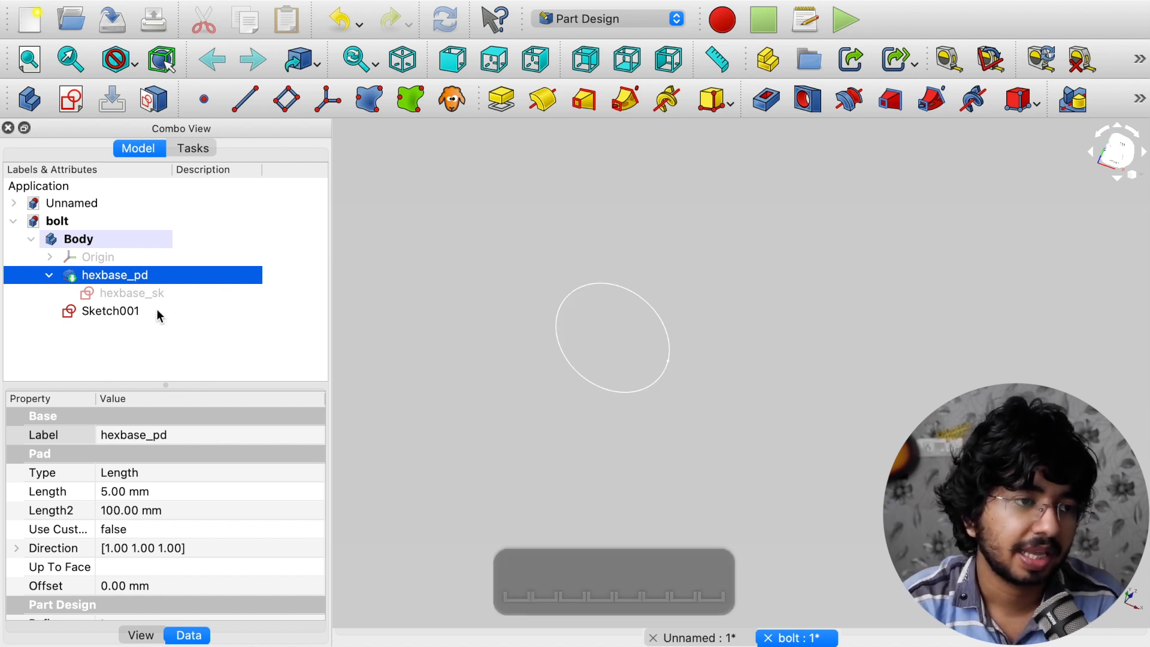
Make the Body's Origin, with its base planes and axes, visible around the circle sketch
{"action": "left_click", "coordinate": [114, 311]}
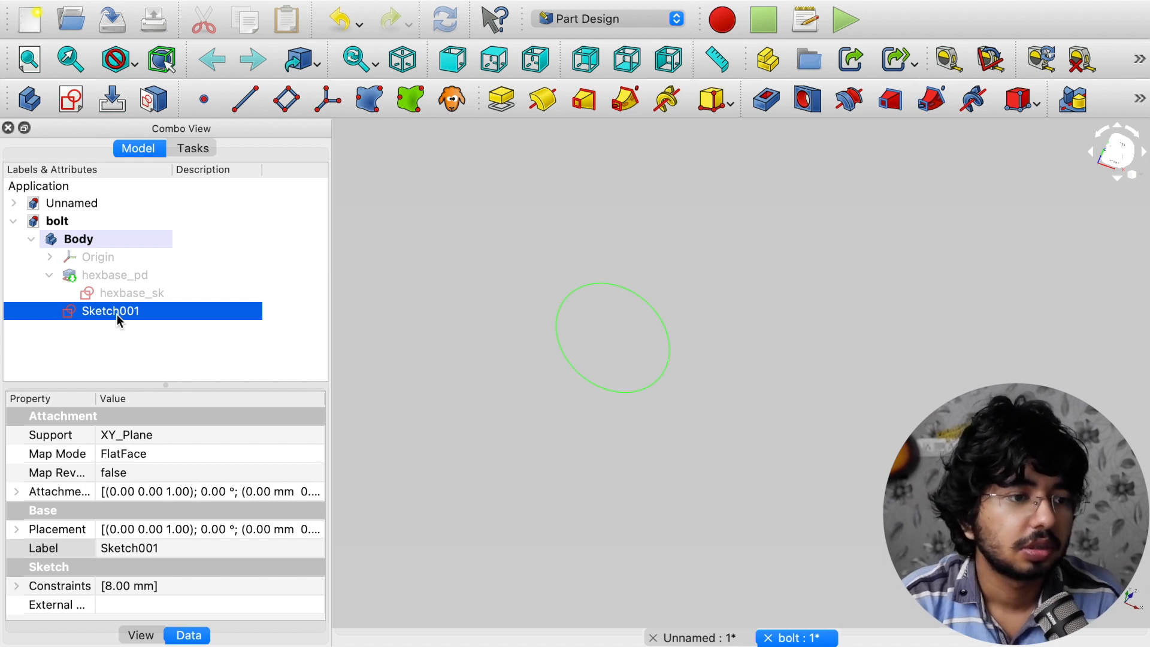
{"action": "left_click", "coordinate": [108, 258]}
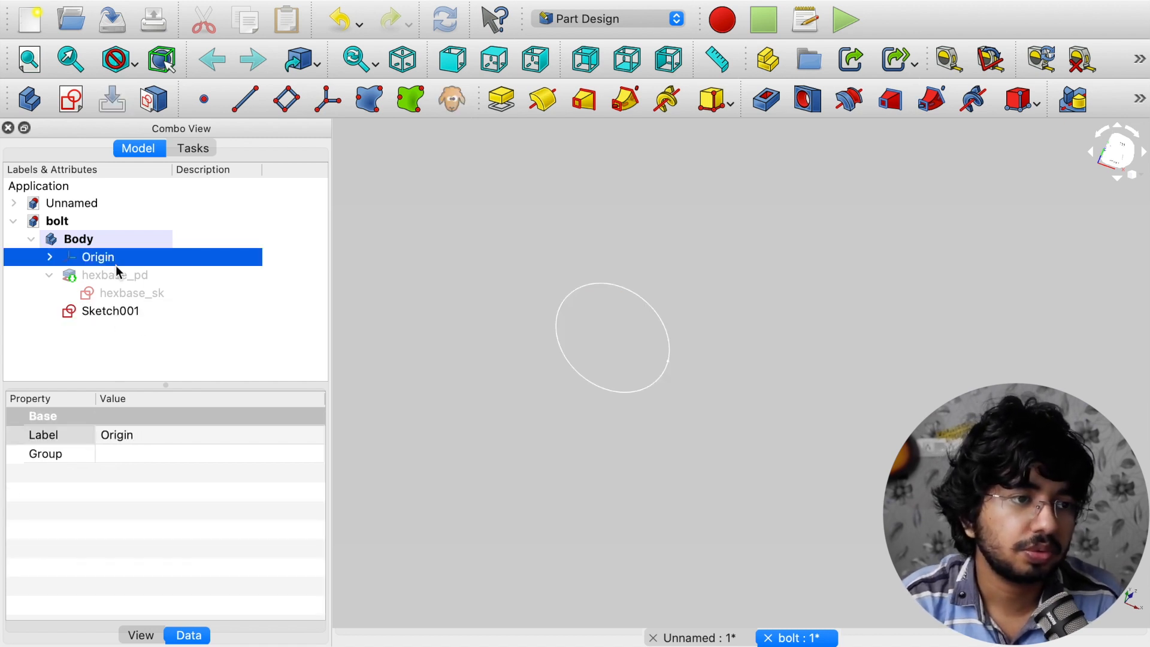
{"action": "key", "text": "space"}
Examine the circle's position relative to the origin planes and axes from different angles and magnifications
{"action": "scroll", "coordinate": [595, 413], "scroll_direction": "down", "scroll_amount": 5}
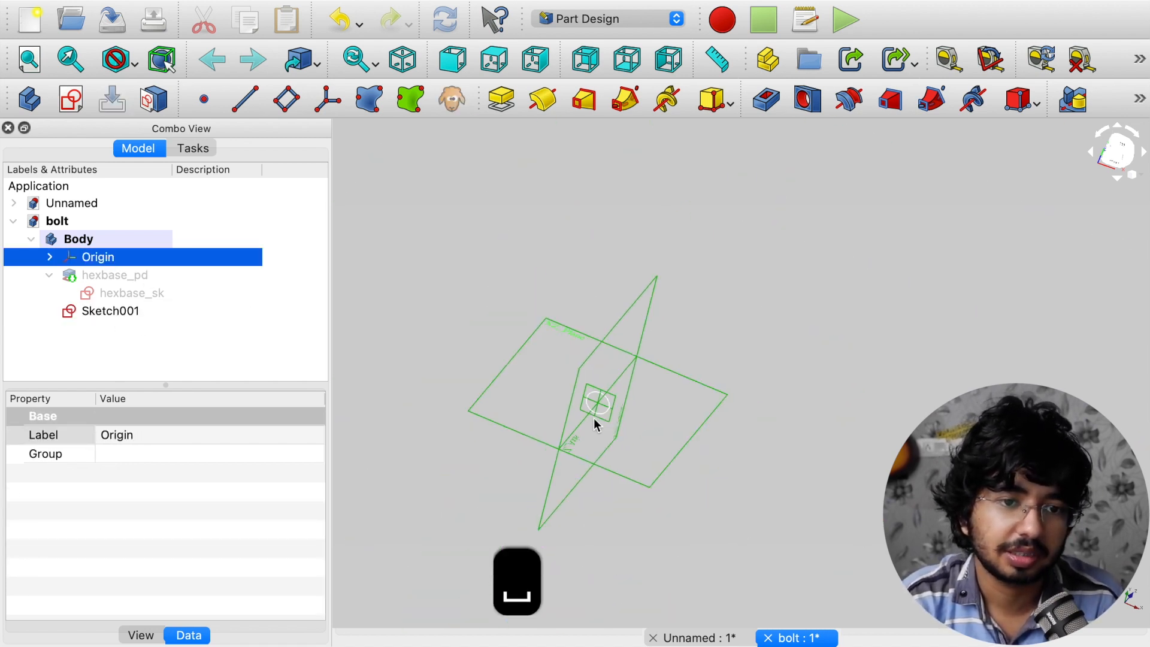
{"action": "scroll", "coordinate": [594, 418], "scroll_direction": "up", "scroll_amount": 4}
{"action": "scroll", "coordinate": [594, 420], "scroll_direction": "up", "scroll_amount": 2}
{"action": "middle_click", "coordinate": [632, 468]}
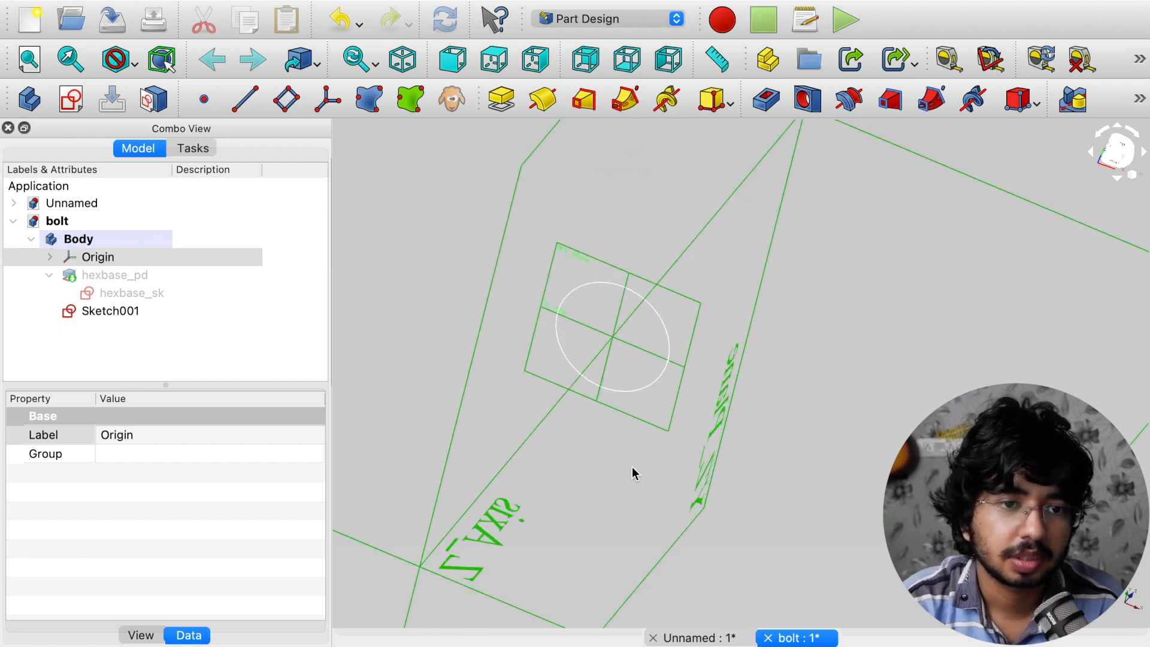
{"action": "right_click", "coordinate": [682, 394]}
{"action": "right_click", "coordinate": [606, 514]}
{"action": "mouse_move", "coordinate": [607, 517]}
{"action": "middle_mouse_down"}
{"action": "mouse_move", "coordinate": [606, 490]}
{"action": "mouse_move", "coordinate": [631, 455]}
{"action": "mouse_move", "coordinate": [609, 498]}
{"action": "mouse_move", "coordinate": [526, 476]}
{"action": "mouse_move", "coordinate": [470, 432]}
{"action": "mouse_move", "coordinate": [509, 408]}
{"action": "mouse_move", "coordinate": [528, 411]}
{"action": "middle_mouse_up"}
{"action": "scroll", "coordinate": [665, 593], "scroll_direction": "down", "scroll_amount": 4}
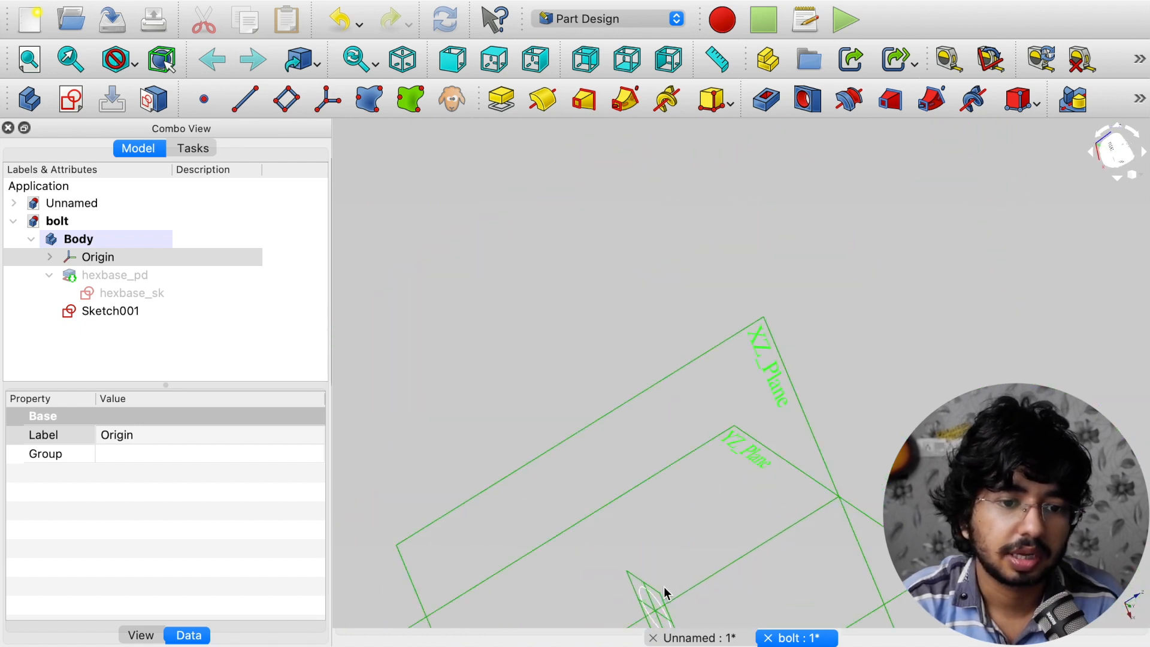
{"action": "scroll", "coordinate": [665, 593], "scroll_direction": "up", "scroll_amount": 8}
{"action": "middle_click_drag", "start_coordinate": [665, 592], "coordinate": [744, 327]}
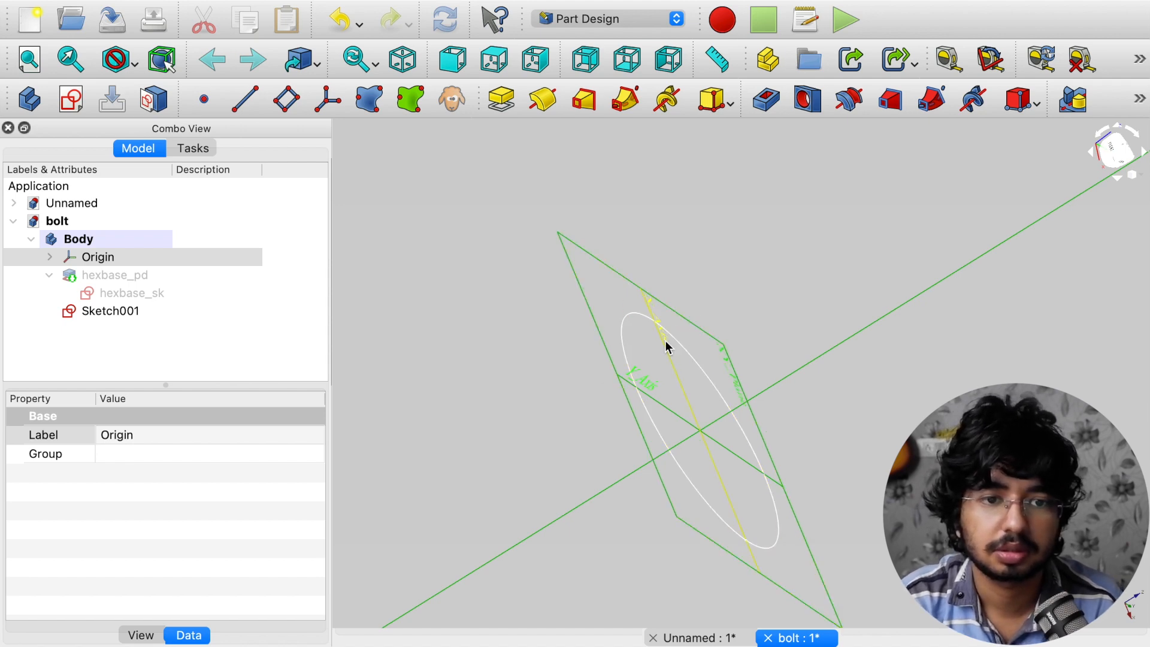
Rename the circle sketch Sketch001 to hexcy_sk in the bolt document's Body
{"action": "key", "text": "0"}
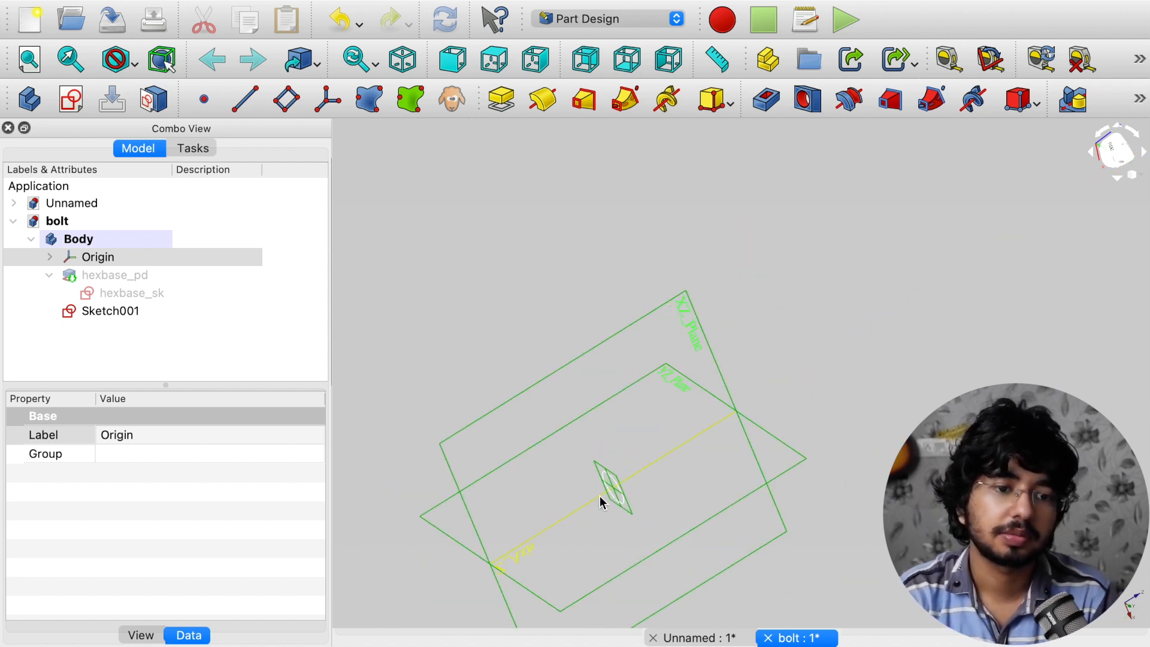
{"action": "scroll", "coordinate": [898, 498], "scroll_direction": "up", "scroll_amount": 6}
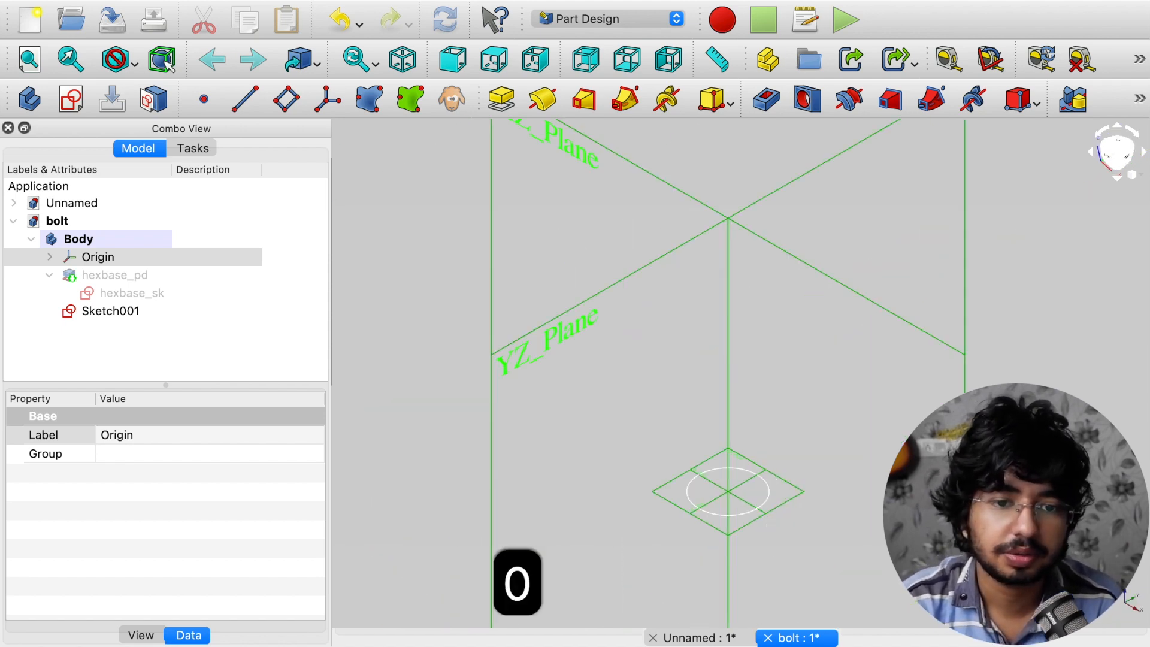
{"action": "scroll", "coordinate": [899, 498], "scroll_direction": "down", "scroll_amount": 2}
{"action": "middle_click_drag", "start_coordinate": [816, 514], "coordinate": [956, 439]}
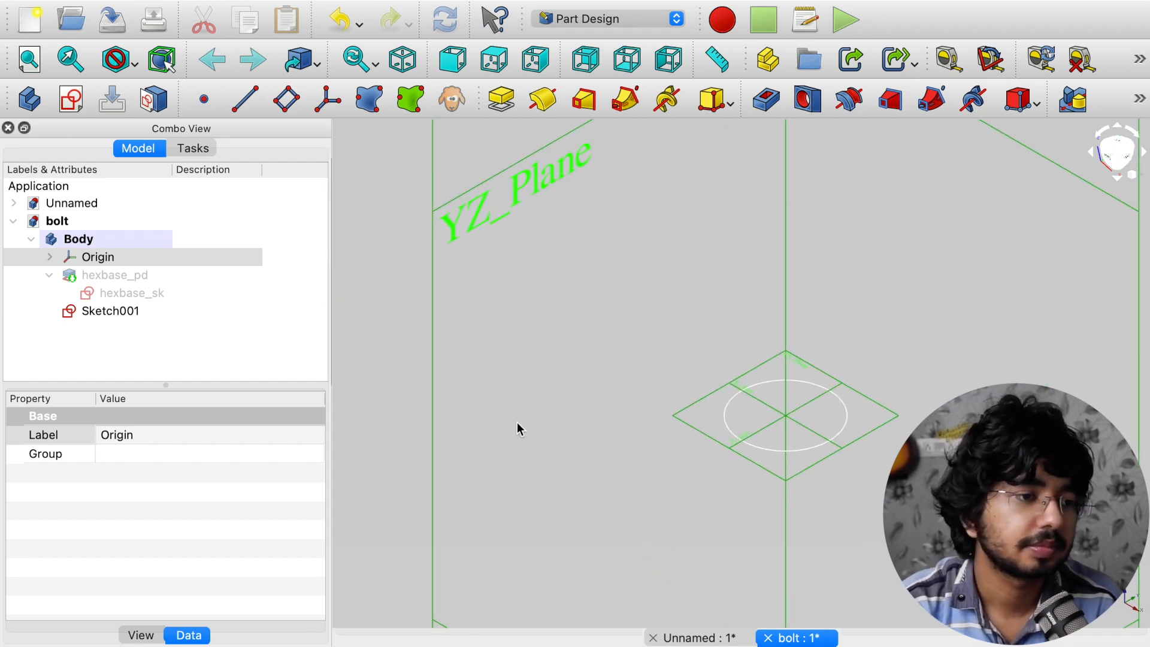
{"action": "left_click", "coordinate": [88, 311]}
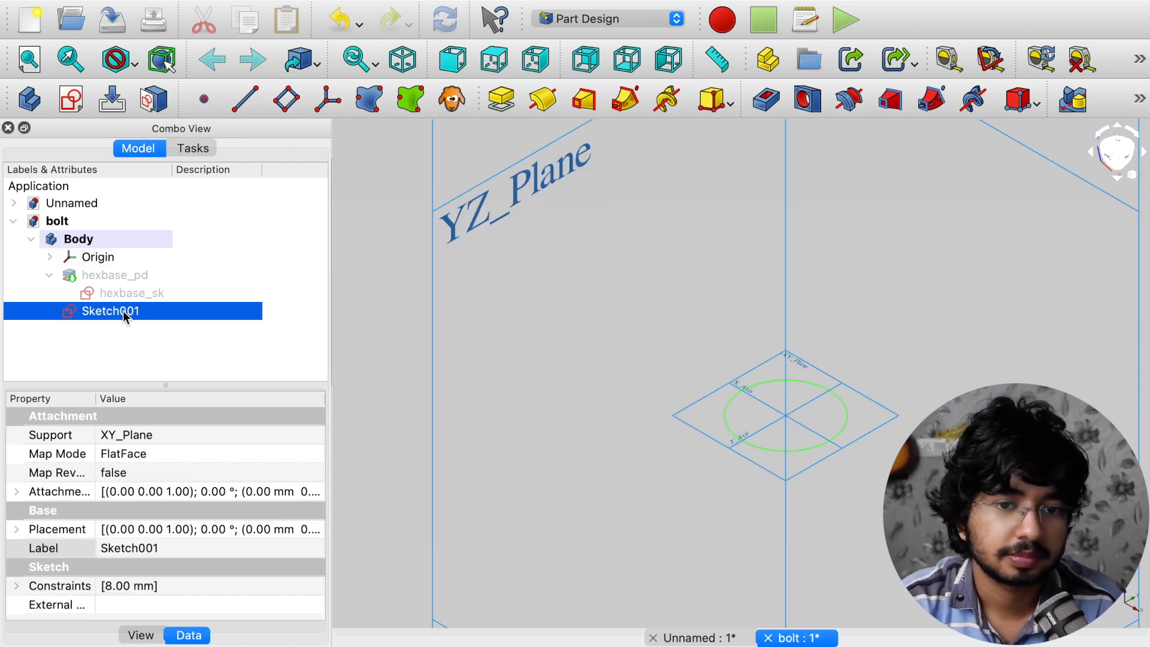
{"action": "key", "text": "Return"}
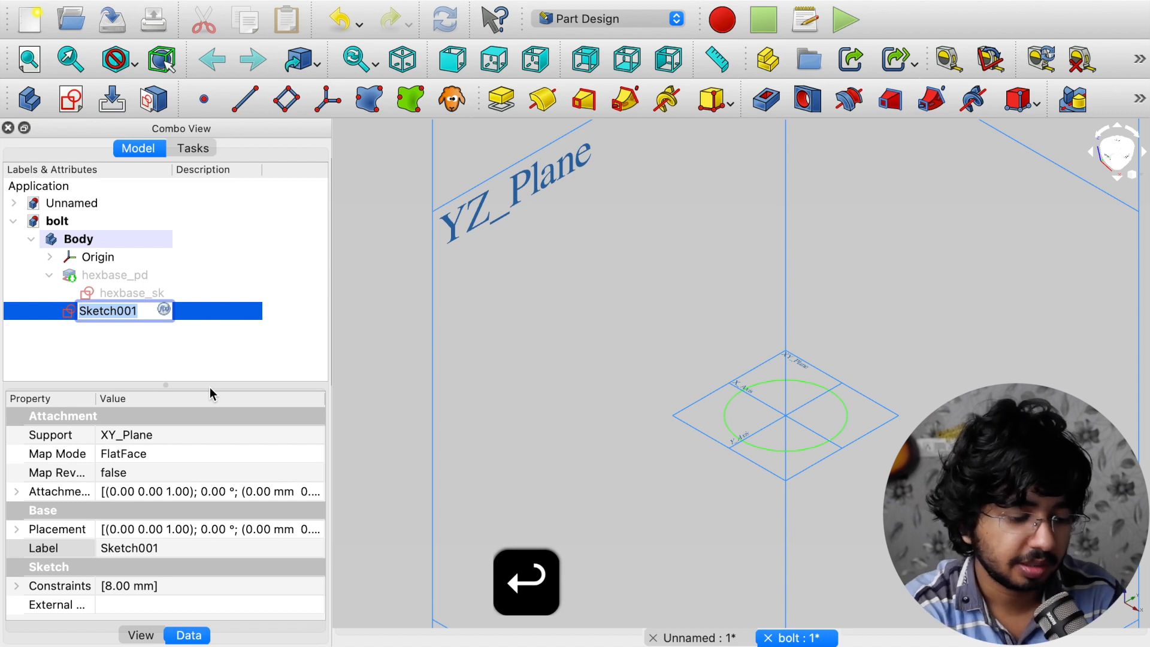
{"action": "type", "text": "hex"}
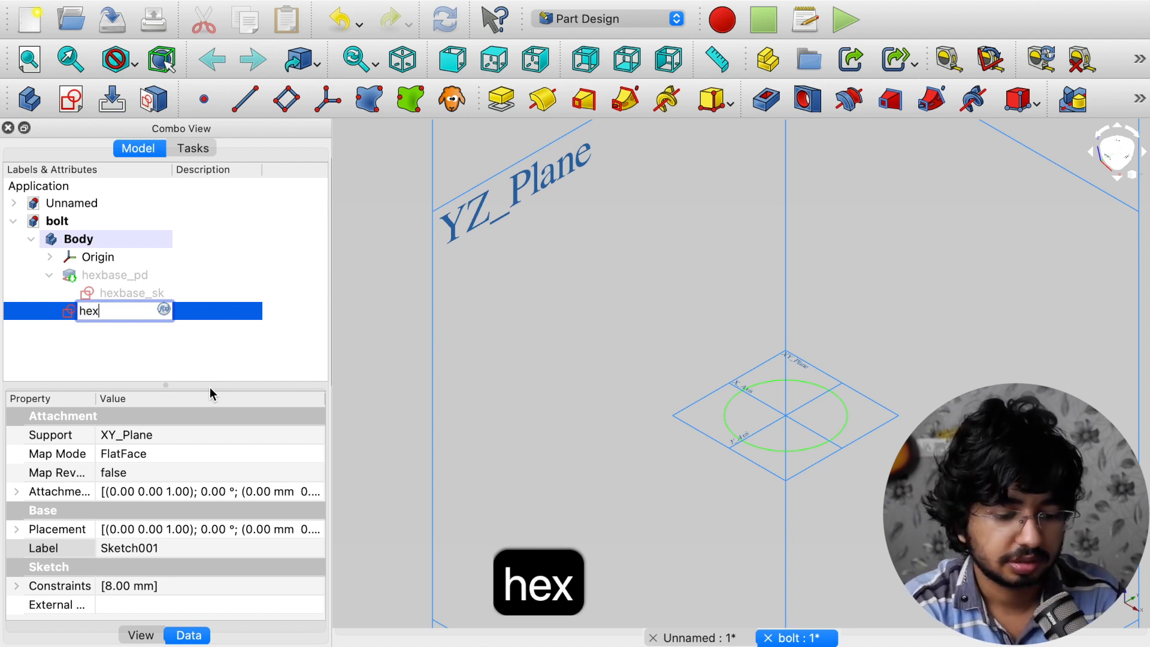
{"action": "type", "text": "_cy"}
{"action": "key", "text": "BackSpace"}
{"action": "key", "text": "BackSpace"}
{"action": "key", "text": "BackSpace"}
{"action": "type", "text": "cy"}
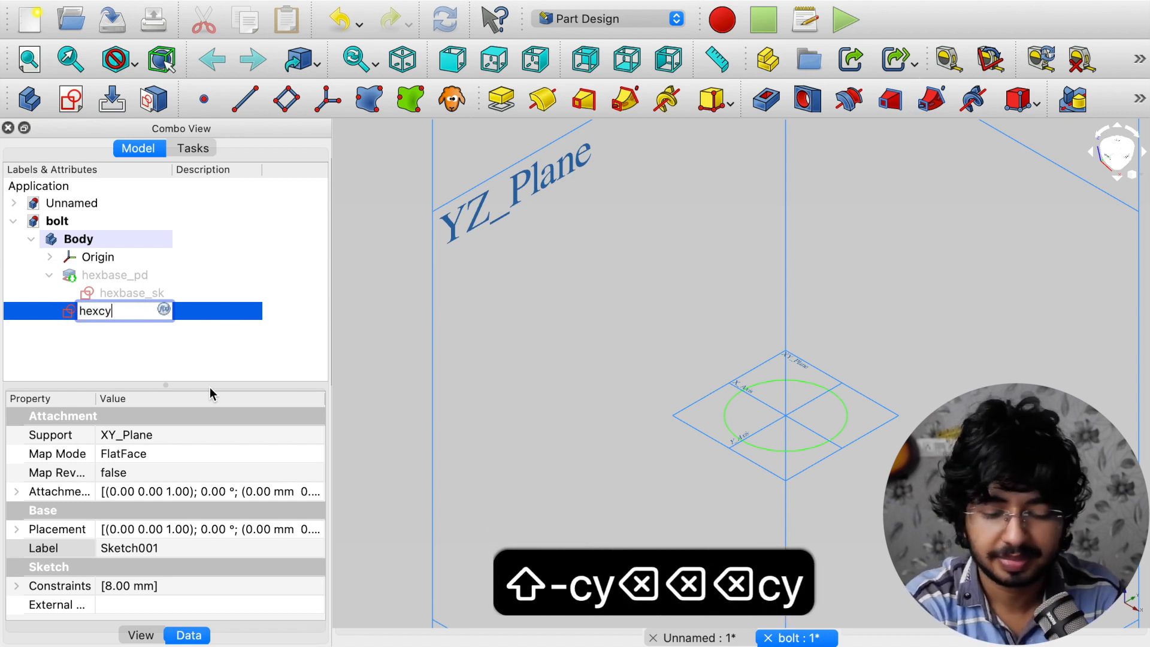
{"action": "type", "text": "_sk"}
{"action": "key", "text": "Return"}
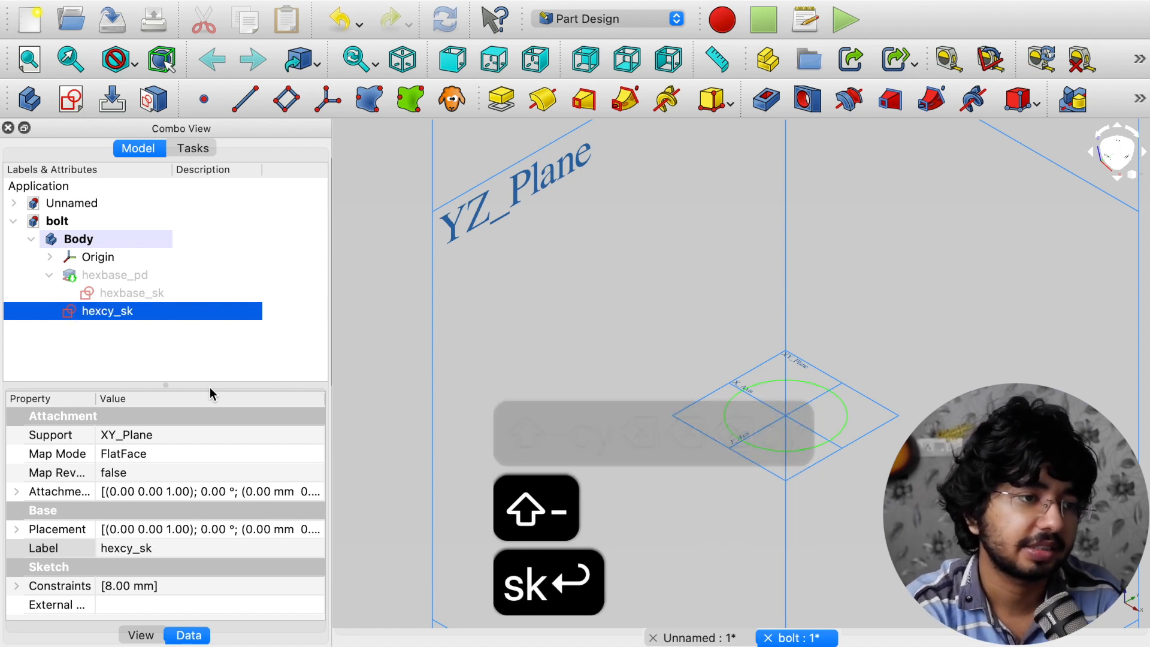
Examine the placement angle, axis and position coordinates of the hexcy_sk sketch
{"action": "scroll", "coordinate": [855, 469], "scroll_direction": "up", "scroll_amount": 5}
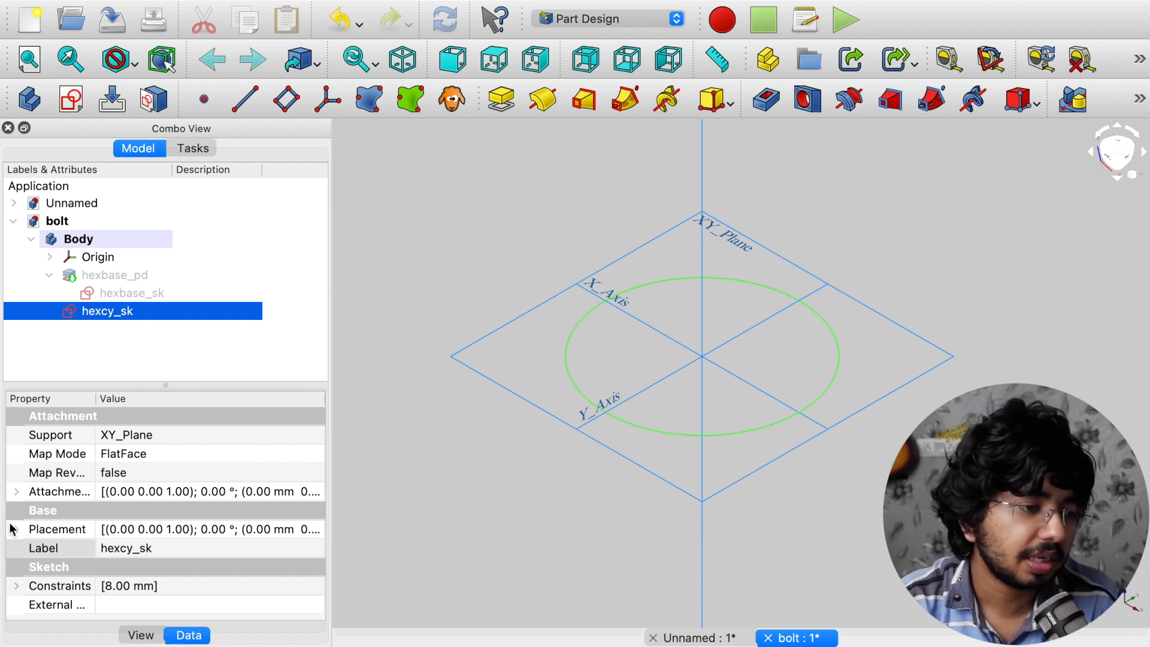
{"action": "left_click", "coordinate": [19, 532]}
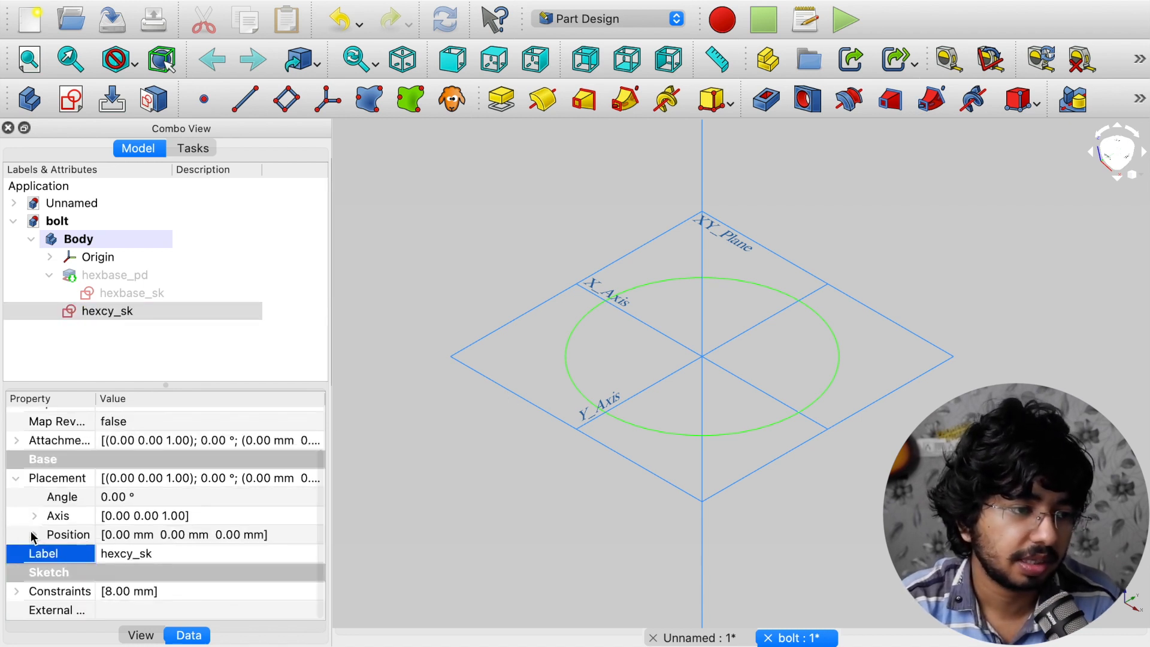
{"action": "left_click", "coordinate": [31, 533]}
{"action": "left_click", "coordinate": [107, 540]}
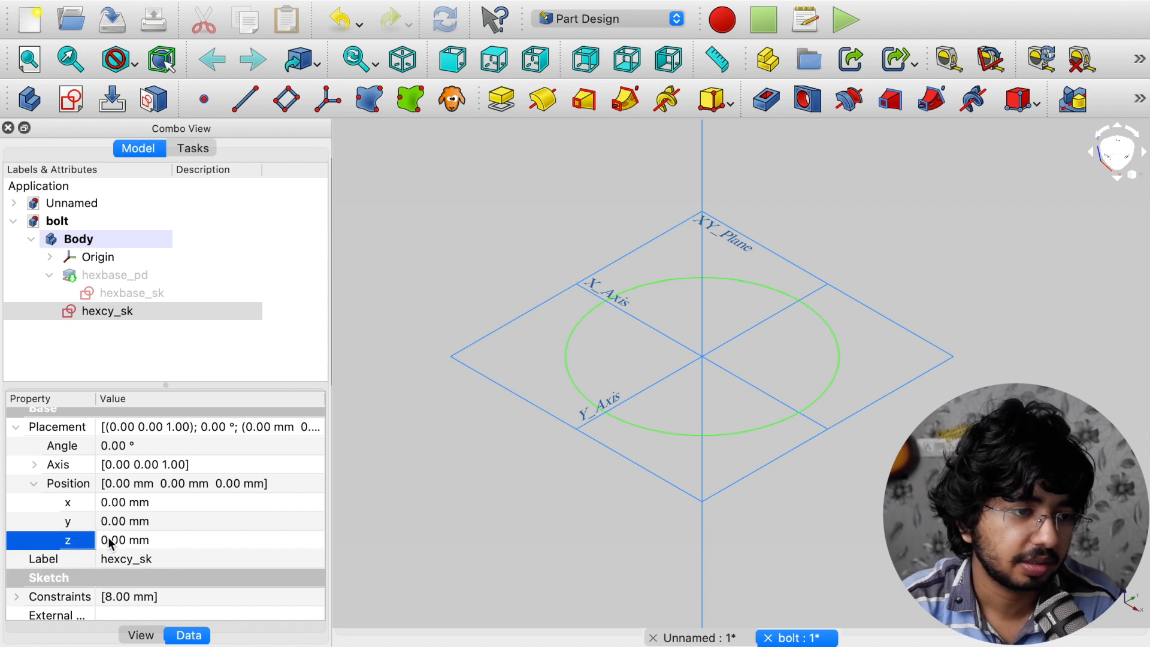
{"action": "left_click", "coordinate": [111, 522]}
{"action": "left_click", "coordinate": [51, 467]}
{"action": "left_click", "coordinate": [35, 483]}
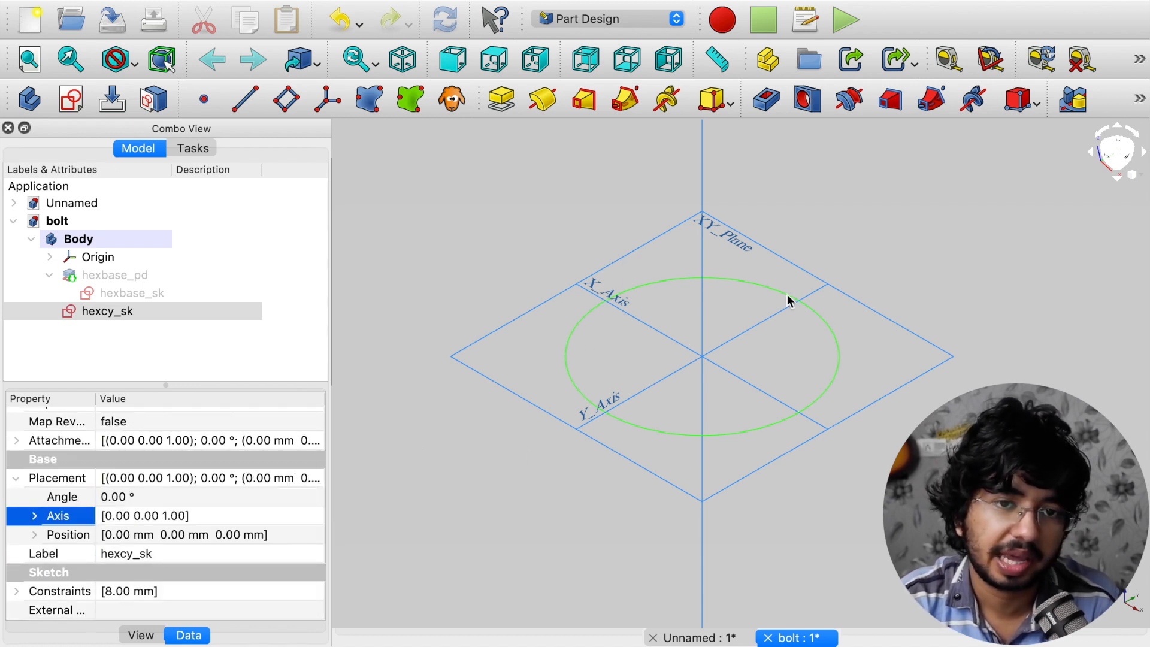
{"action": "scroll", "coordinate": [60, 533], "scroll_direction": "up", "scroll_amount": 3}
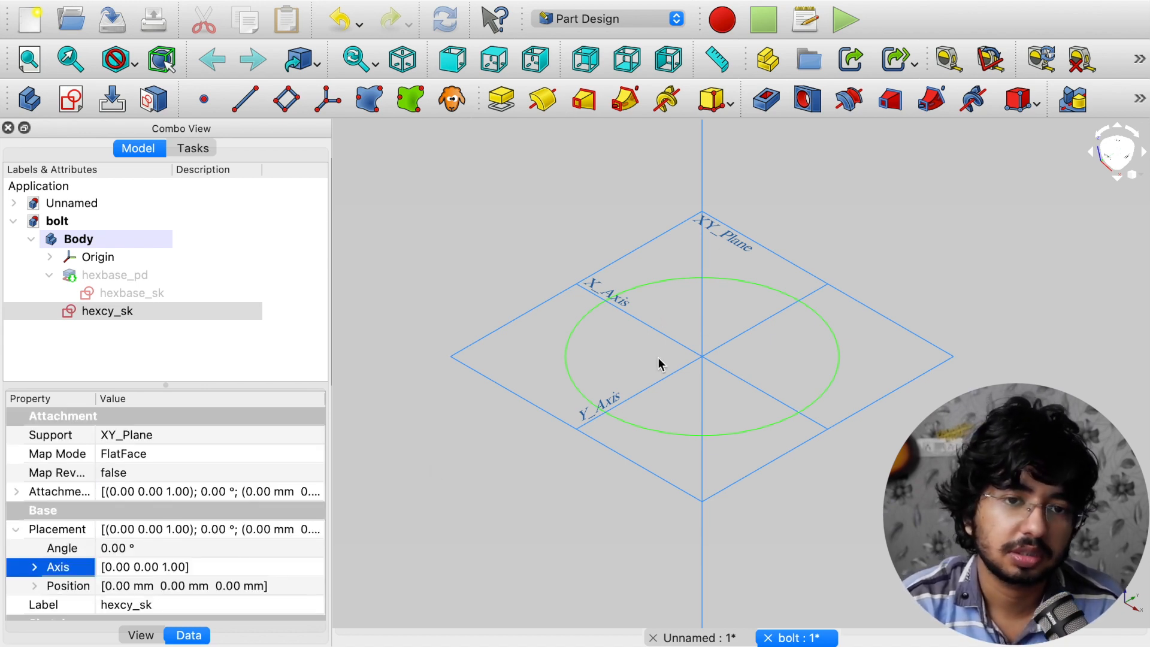
{"action": "key", "text": "ctrl+Up"}
{"action": "left_click", "coordinate": [699, 80]}
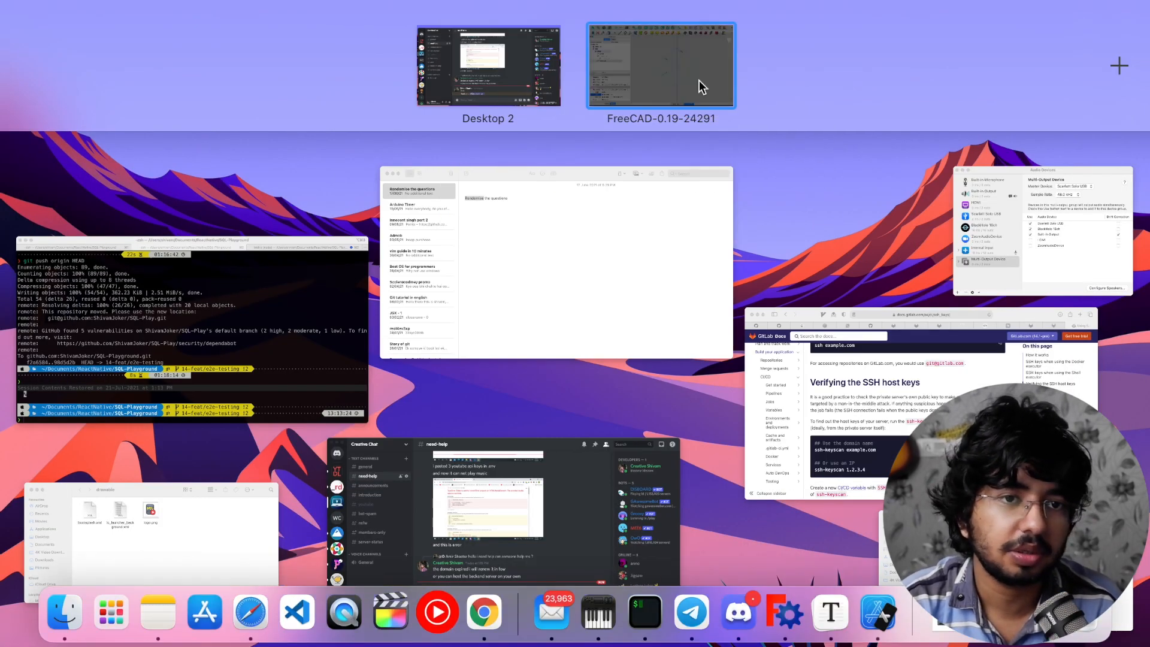
{"action": "scroll", "coordinate": [118, 535], "scroll_direction": "down", "scroll_amount": 3}
{"action": "scroll", "coordinate": [114, 542], "scroll_direction": "up", "scroll_amount": 3}
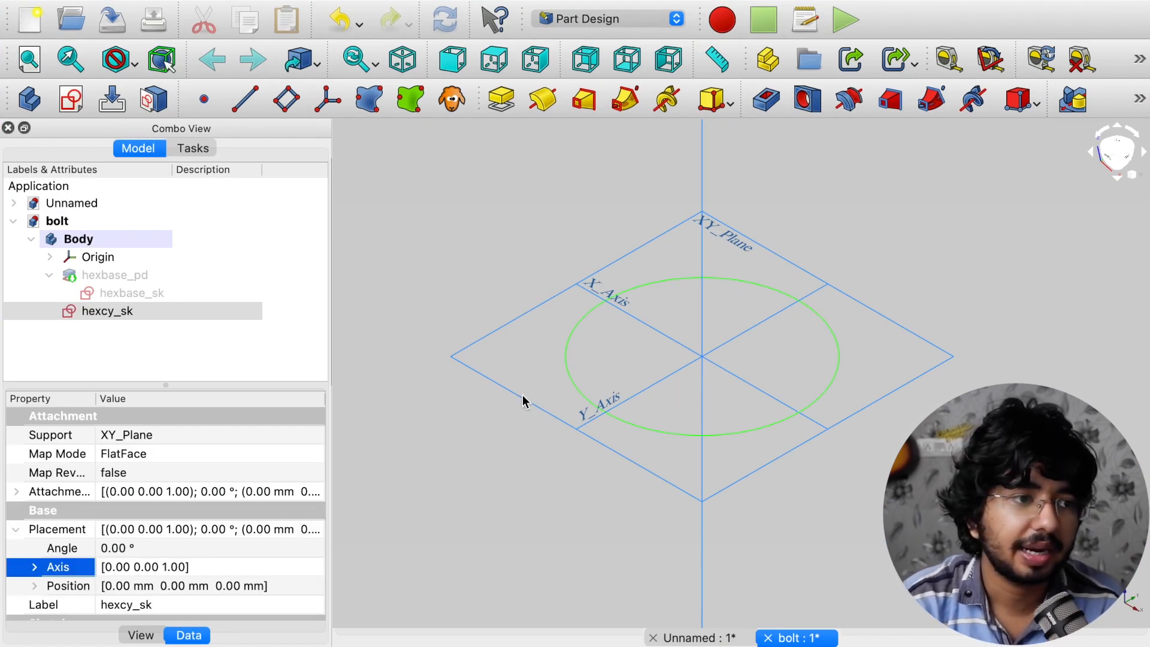
Show the hexbase_pd head again and inspect the circle sketch against its underside
{"action": "left_click", "coordinate": [123, 275]}
{"action": "key", "text": "space"}
{"action": "scroll", "coordinate": [782, 317], "scroll_direction": "down", "scroll_amount": 4}
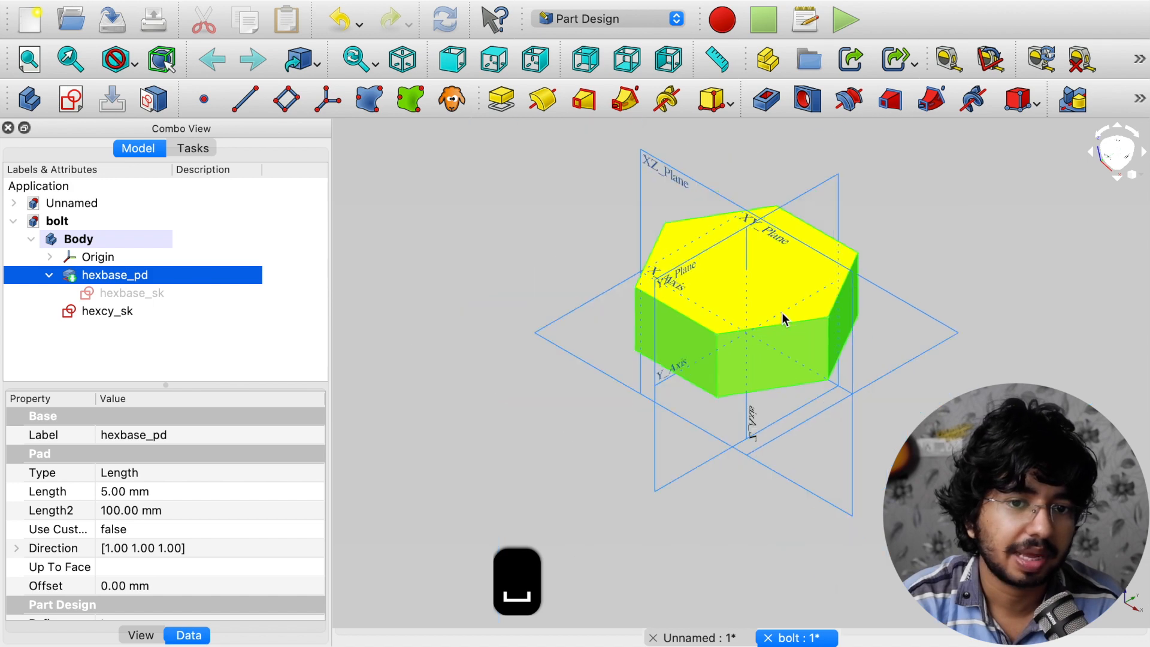
{"action": "scroll", "coordinate": [782, 317], "scroll_direction": "up", "scroll_amount": 2}
{"action": "middle_click_drag", "start_coordinate": [875, 413], "coordinate": [587, 262]}
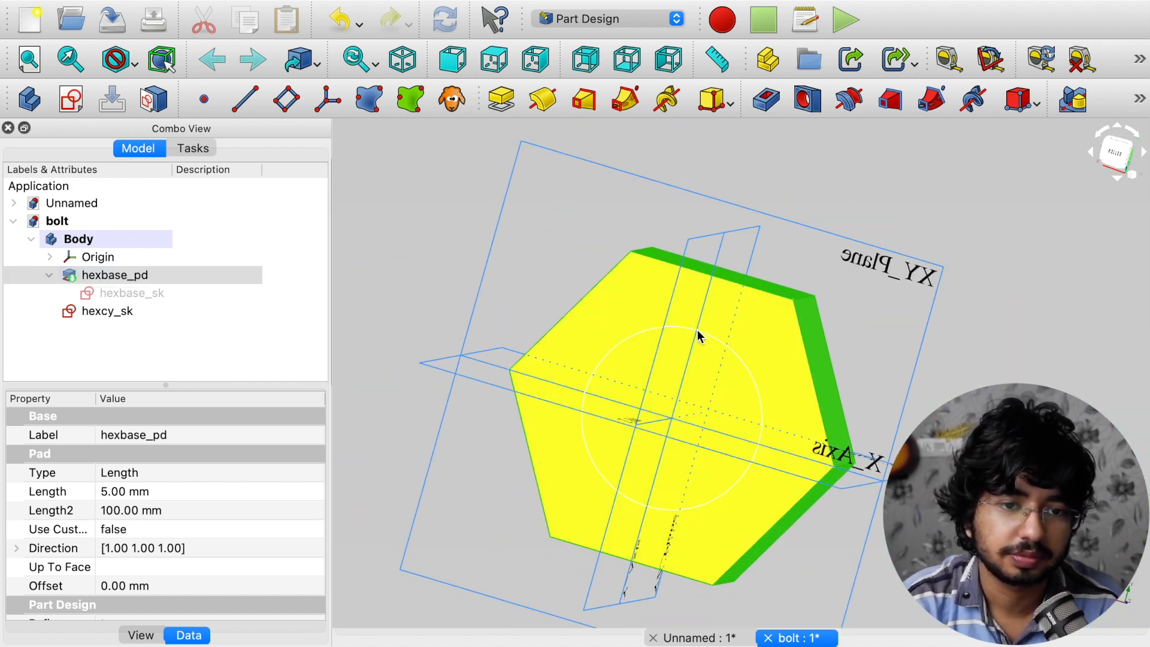
{"action": "middle_click_drag", "start_coordinate": [495, 206], "coordinate": [842, 563]}
{"action": "middle_click_drag", "start_coordinate": [737, 456], "coordinate": [803, 497]}
Pad the hexcy_sk circle sketch with a length of 20 mm to form the bolt shank
{"action": "left_click", "coordinate": [134, 313]}
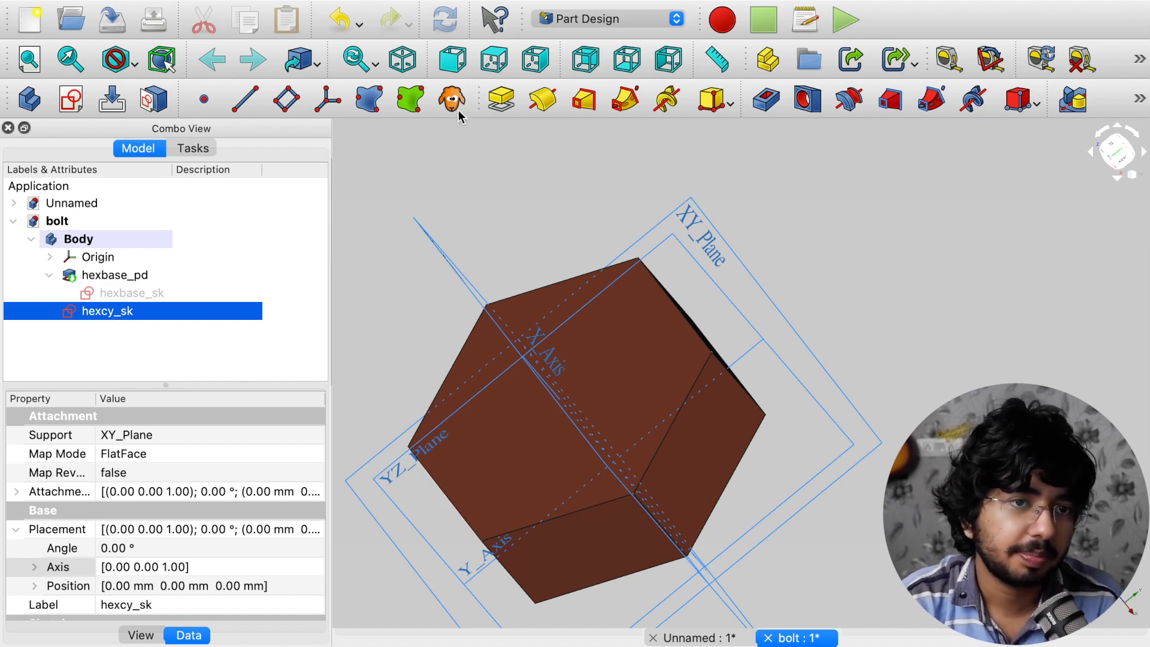
{"action": "left_click", "coordinate": [501, 99]}
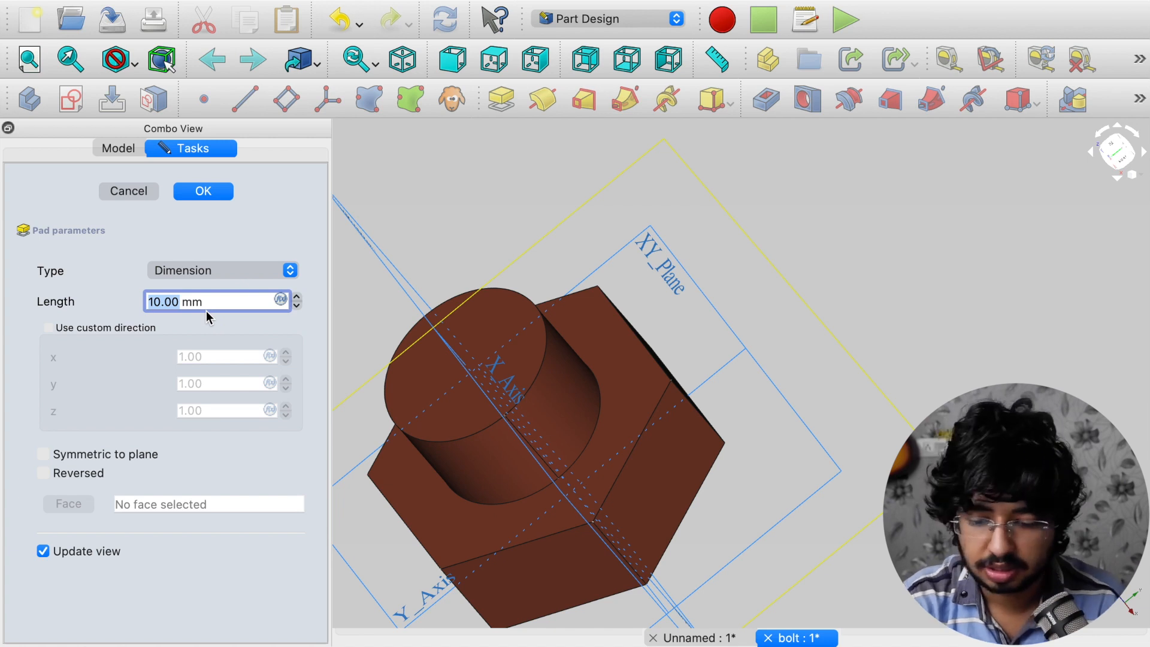
{"action": "type", "text": "20"}
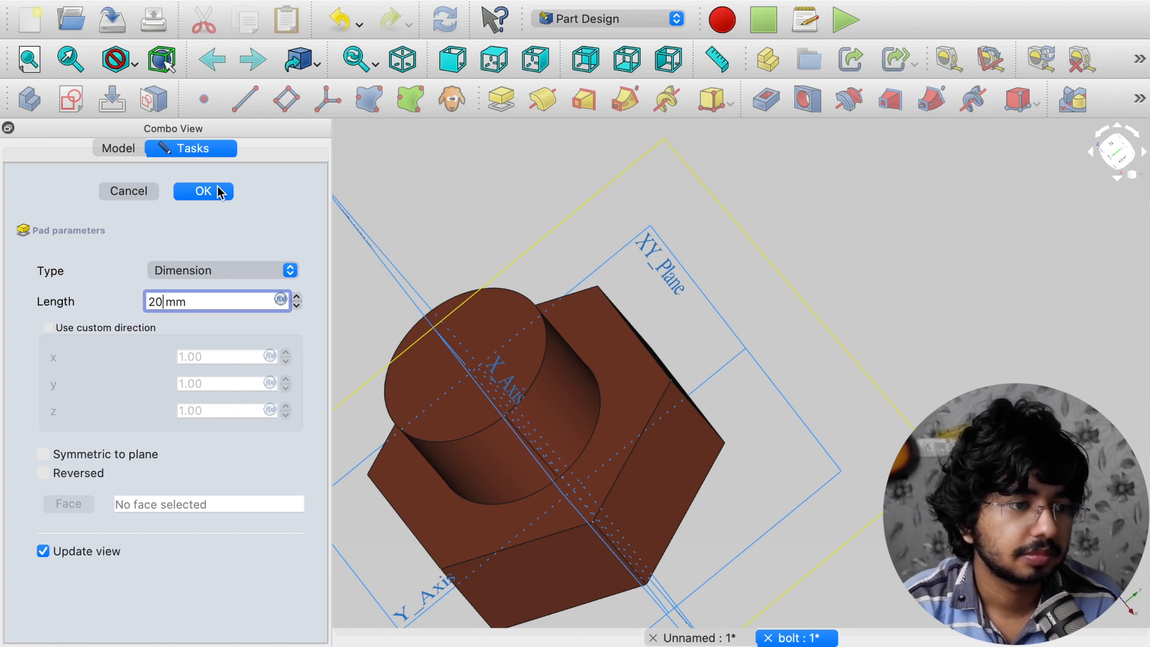
{"action": "left_click", "coordinate": [180, 486]}
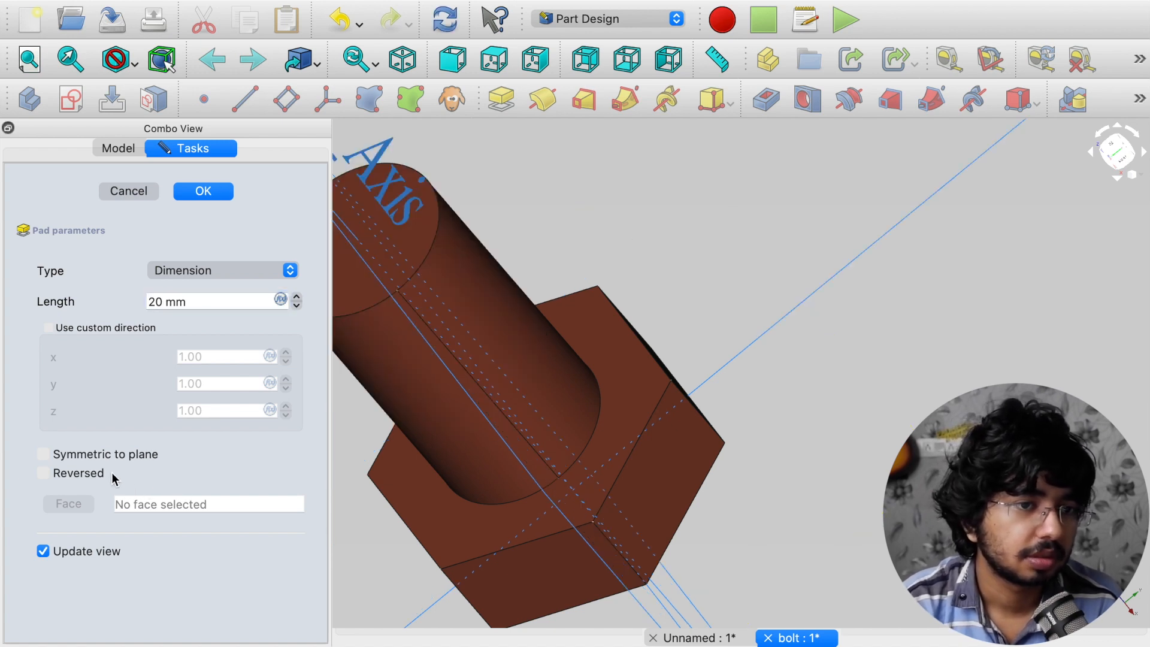
Try making the shank pad symmetric to its sketch plane
{"action": "left_click", "coordinate": [43, 454]}
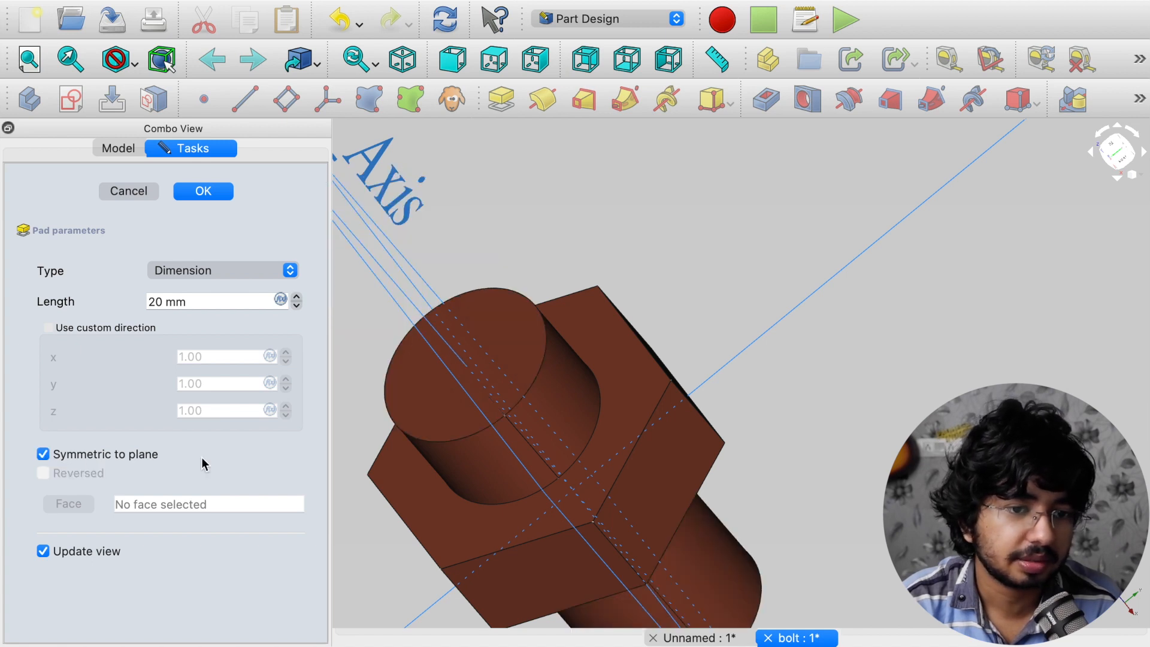
{"action": "left_click", "coordinate": [622, 444]}
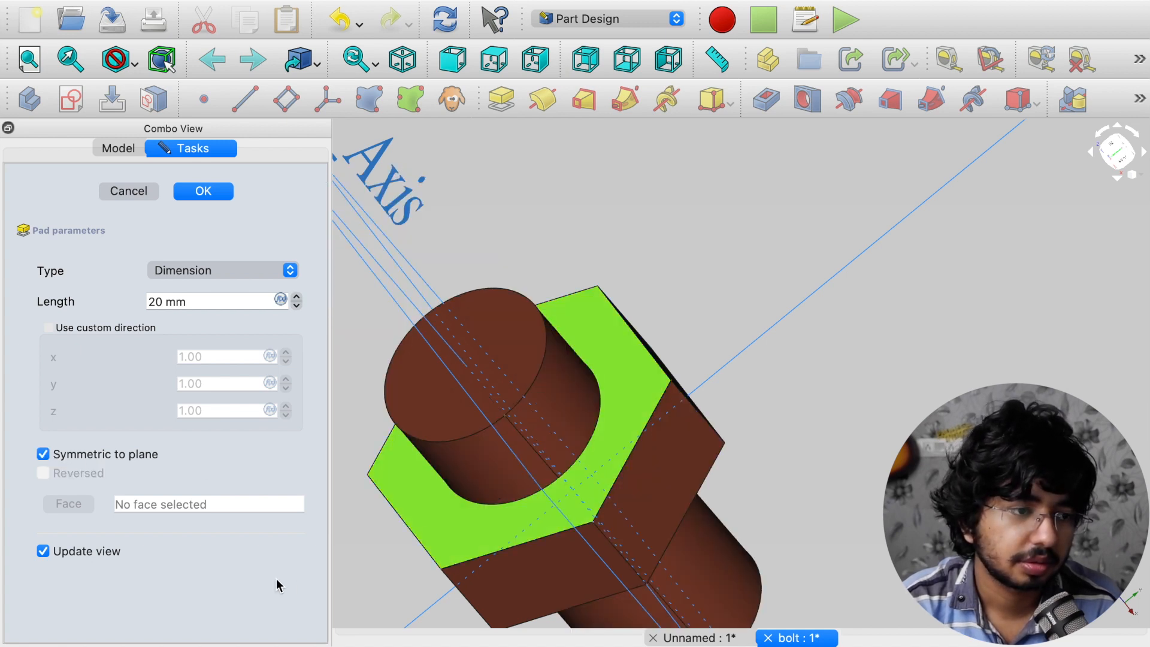
{"action": "left_click", "coordinate": [67, 454]}
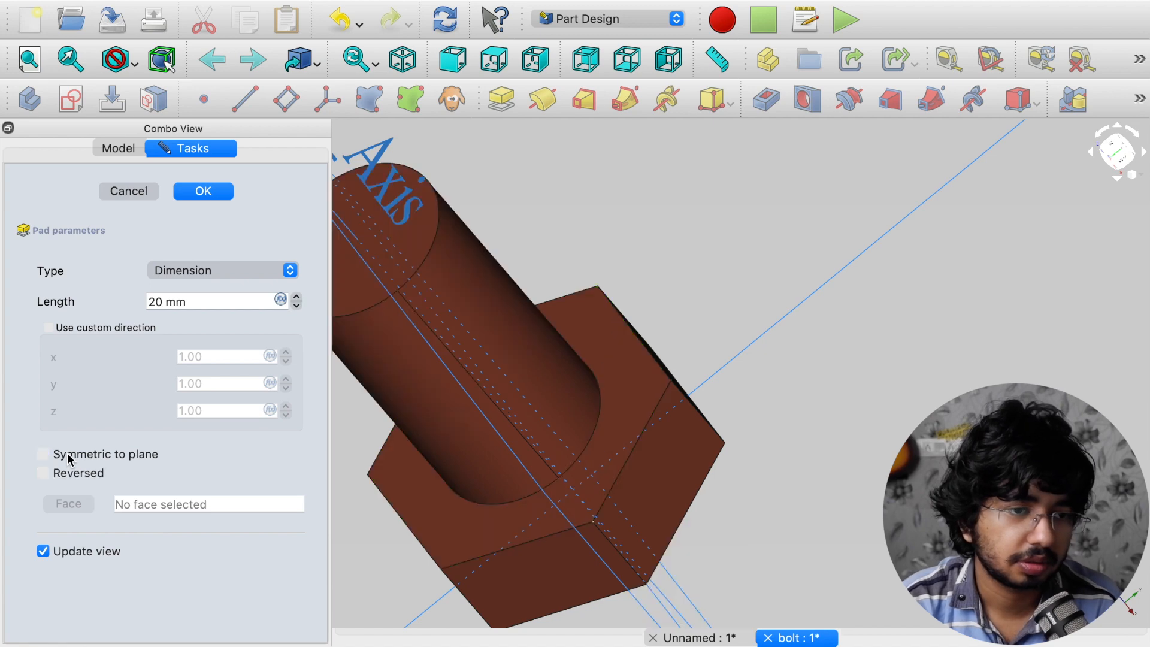
Check the whole one-sided shank against the head and accept the pad
{"action": "scroll", "coordinate": [695, 346], "scroll_direction": "down", "scroll_amount": 5}
{"action": "scroll", "coordinate": [695, 347], "scroll_direction": "up", "scroll_amount": 5}
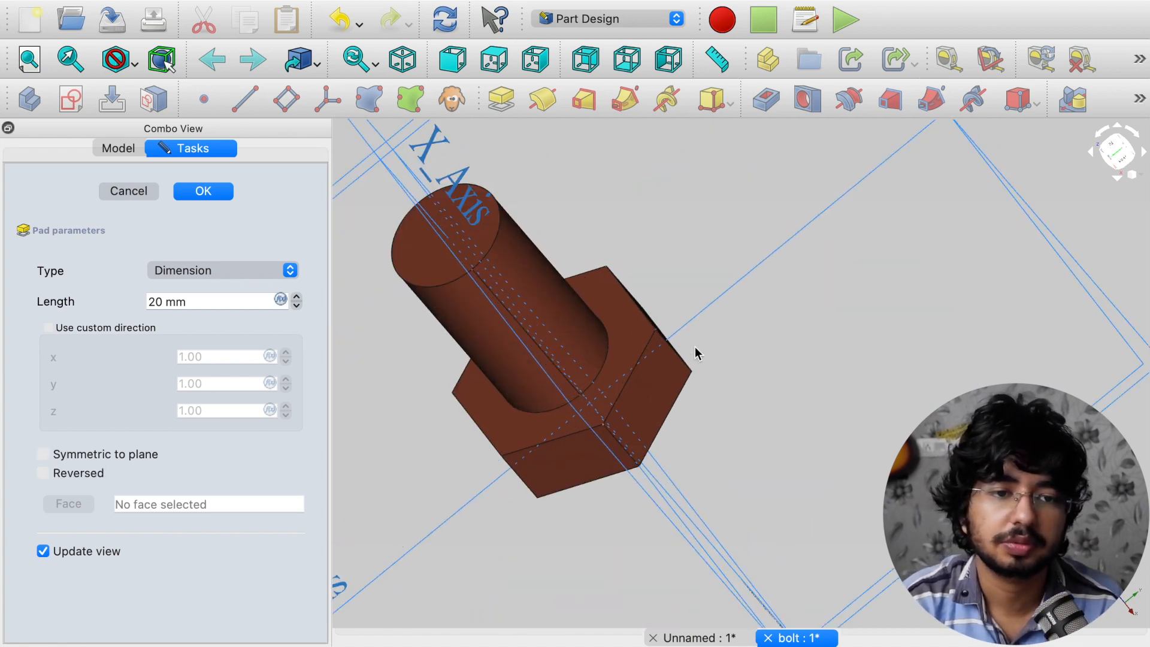
{"action": "left_click", "coordinate": [218, 192]}
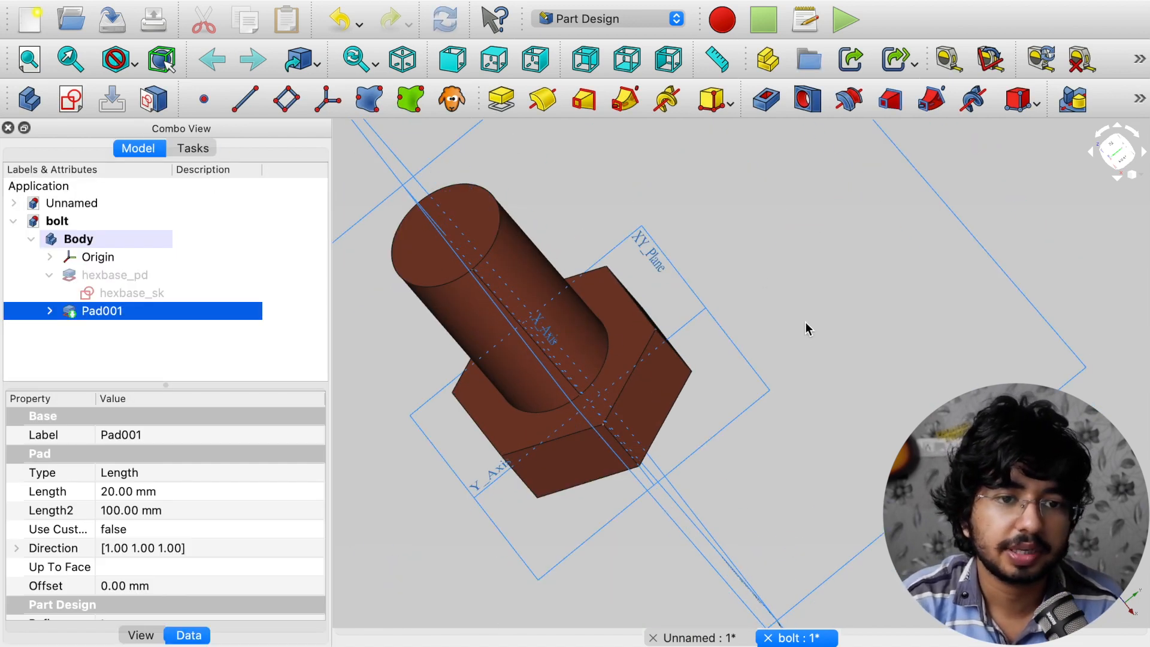
Assign a random color to the hexagonal head pad hexbase_pd
{"action": "left_click", "coordinate": [126, 277]}
{"action": "right_click", "coordinate": [126, 277]}
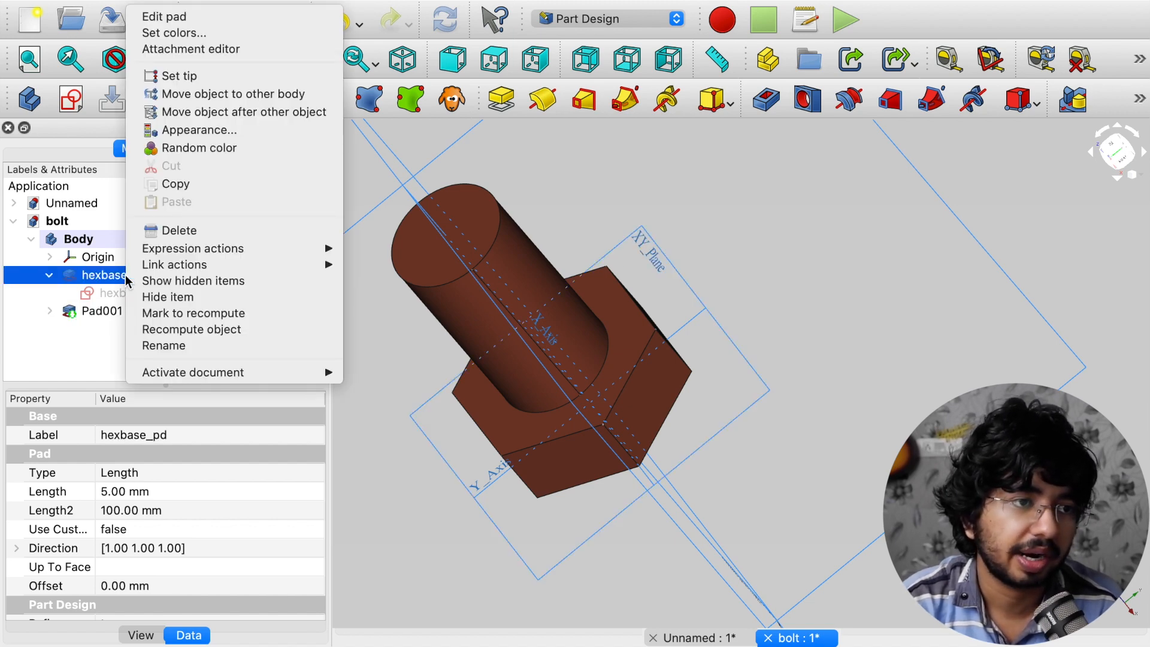
{"action": "left_click", "coordinate": [233, 154]}
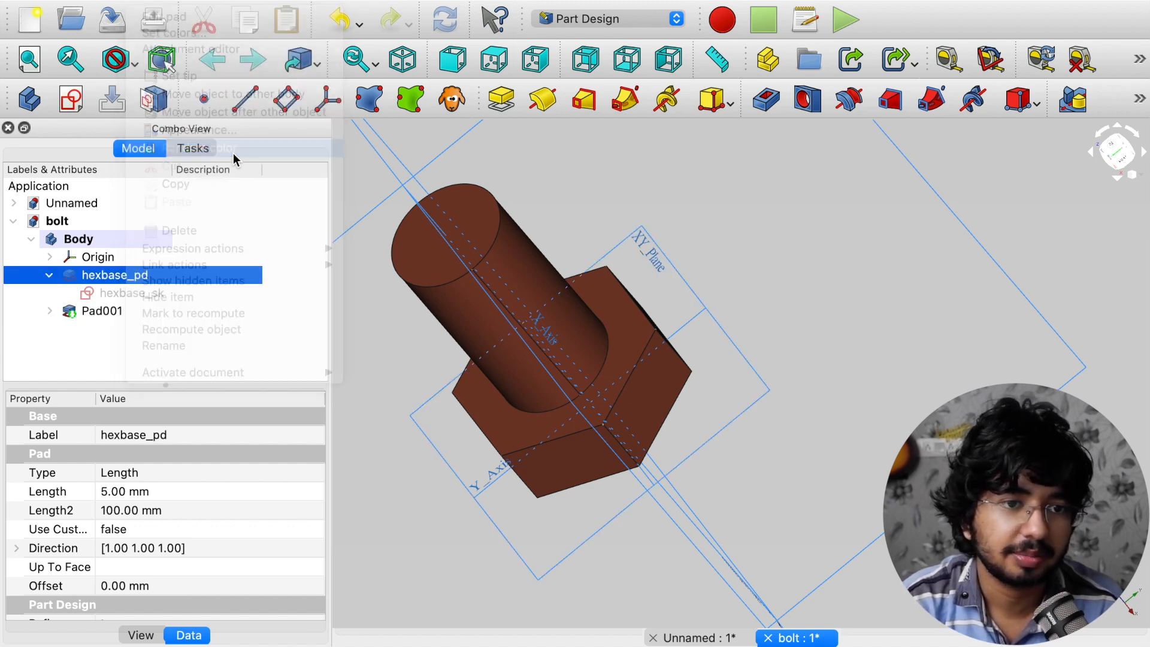
Toggle the visibility of Pad001 to inspect the recolored head on its own, leaving the full bolt shown
{"action": "key", "text": "space"}
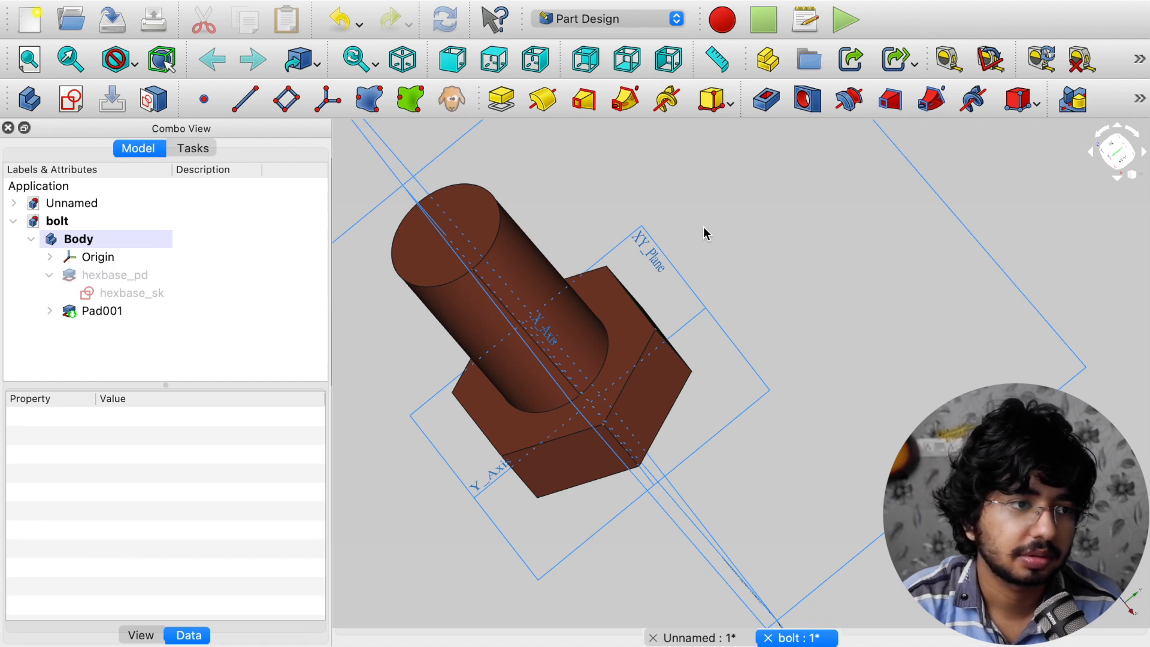
{"action": "left_click", "coordinate": [89, 293]}
{"action": "left_click", "coordinate": [108, 310]}
{"action": "key", "text": "space"}
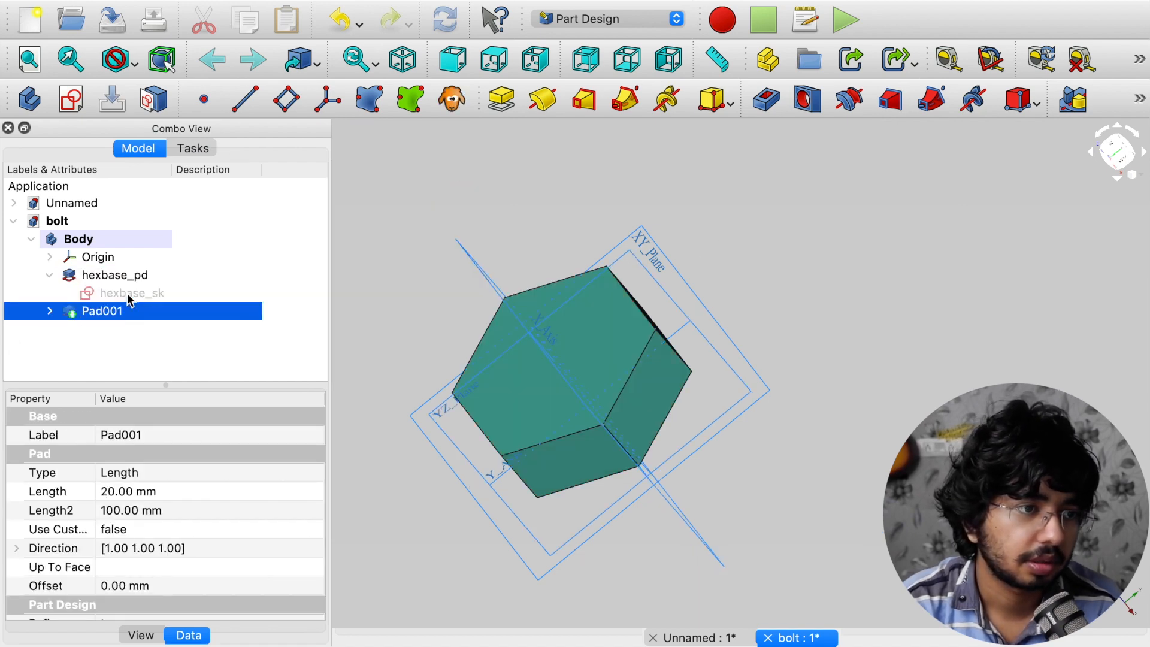
{"action": "key", "text": "space"}
{"action": "left_click", "coordinate": [128, 354]}
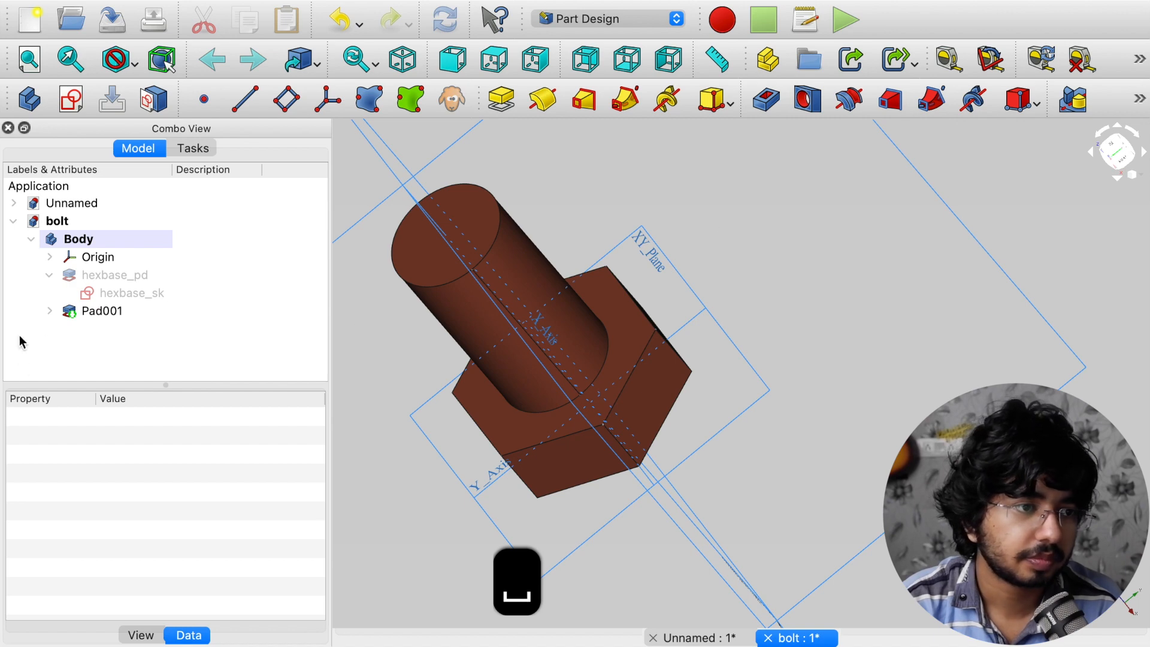
Assign a random color to the shank pad Pad001 and clear the selection to view it
{"action": "left_click", "coordinate": [83, 310]}
{"action": "right_click", "coordinate": [84, 311]}
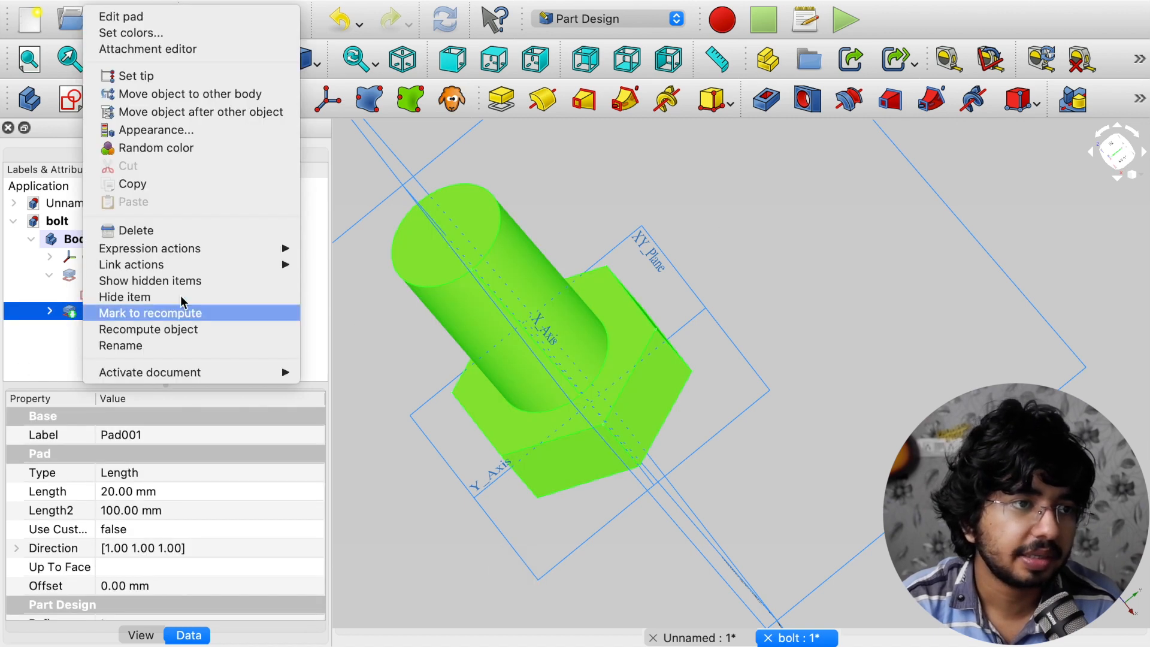
{"action": "left_click", "coordinate": [190, 150]}
{"action": "left_click", "coordinate": [920, 226]}
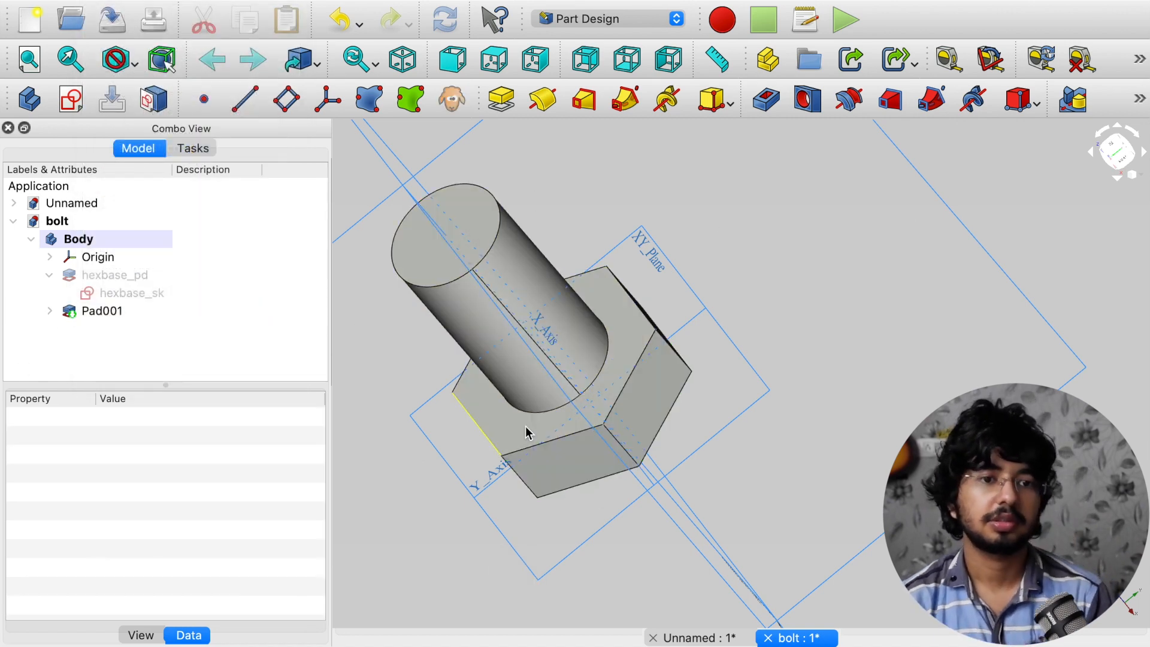
Rename the shank pad Pad001 as hexcy_pd and clear the selection
{"action": "left_click", "coordinate": [91, 312]}
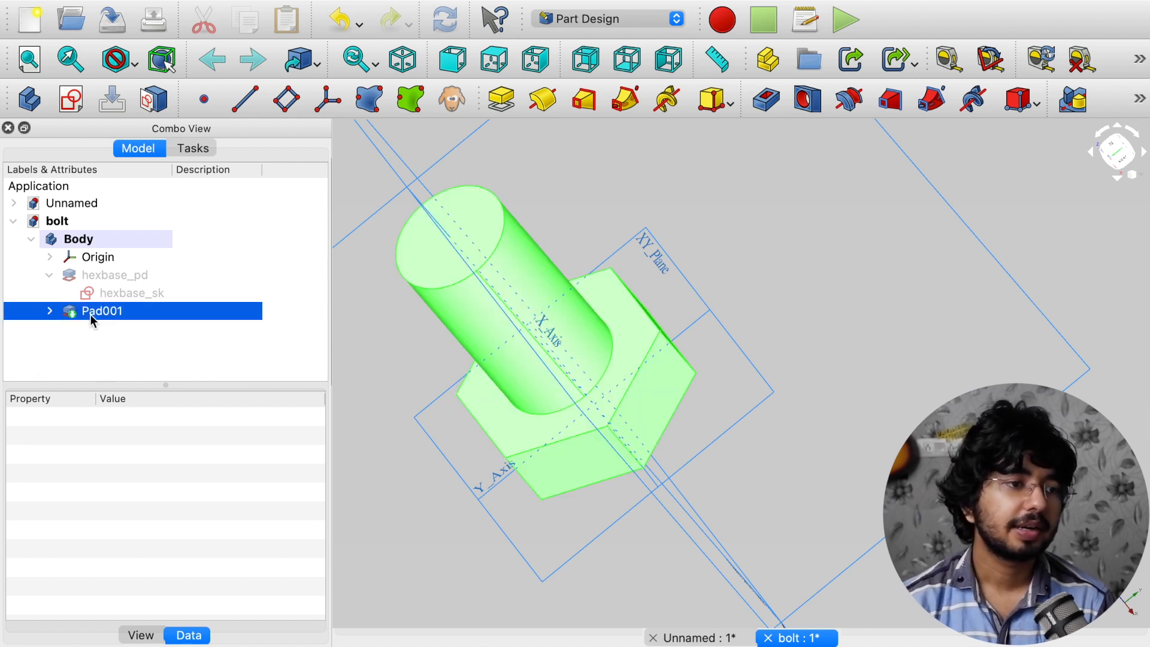
{"action": "key", "text": "Return"}
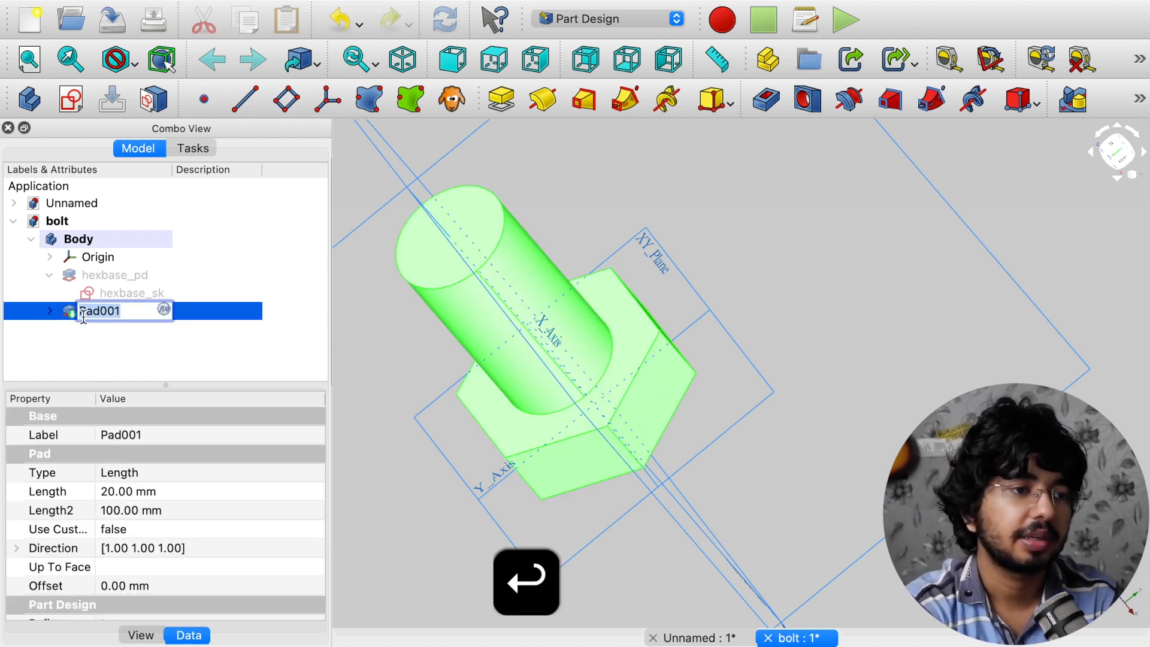
{"action": "type", "text": "hexy"}
{"action": "key", "text": "BackSpace"}
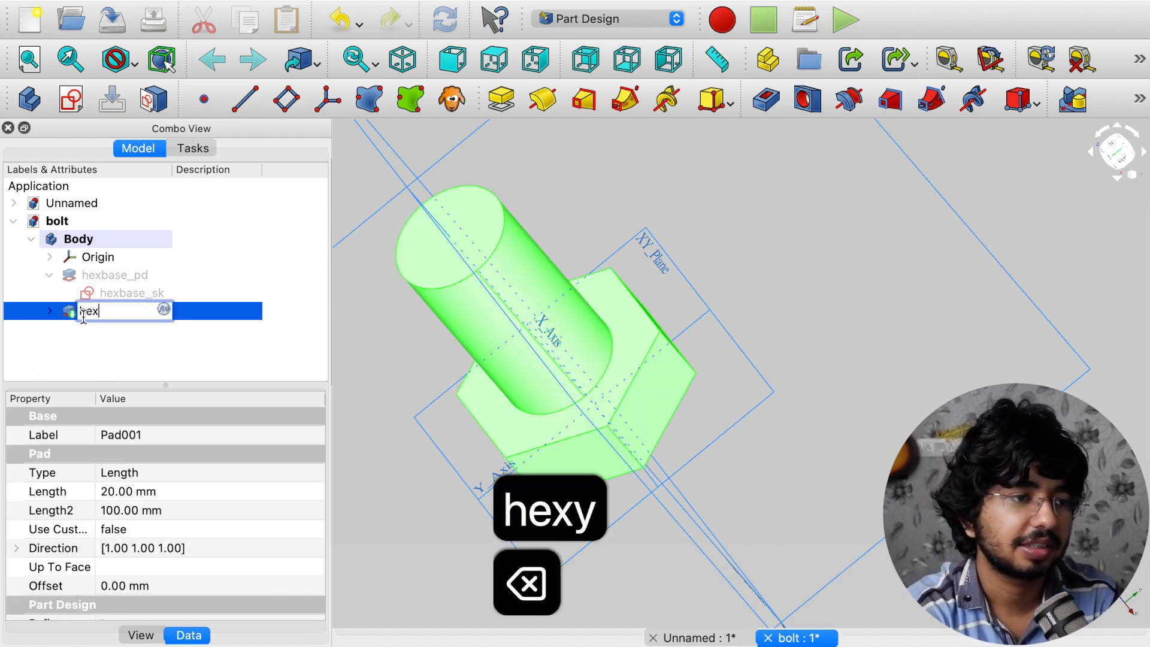
{"action": "type", "text": "cuy"}
{"action": "key", "text": "BackSpace"}
{"action": "key", "text": "BackSpace"}
{"action": "type", "text": "y"}
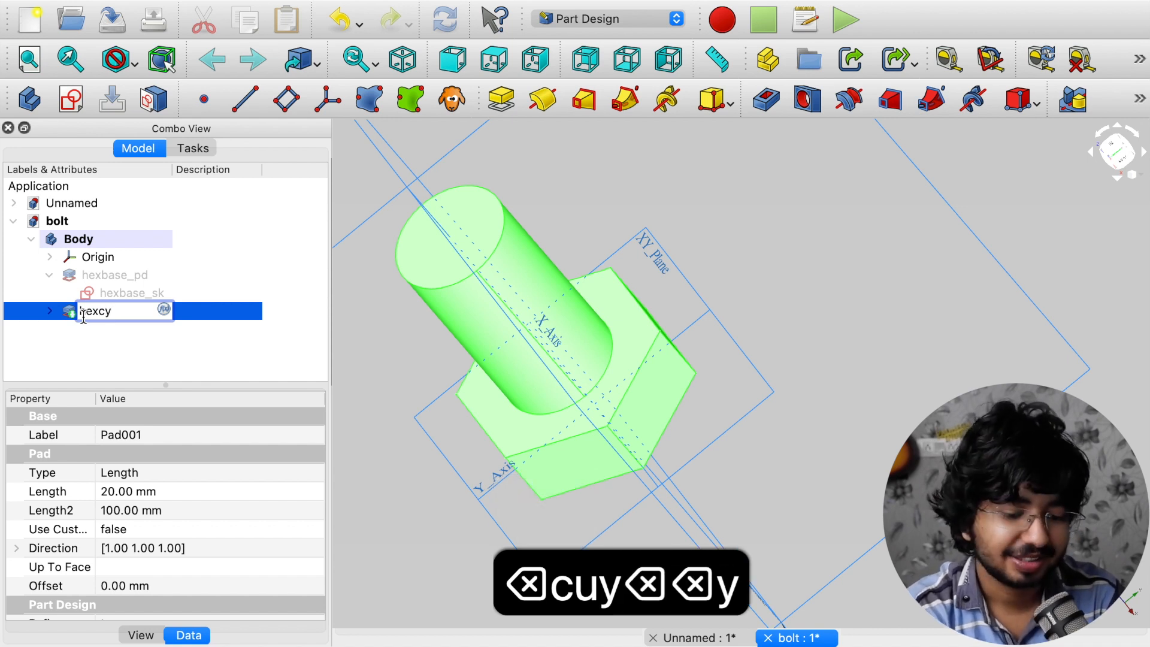
{"action": "type", "text": "_pd"}
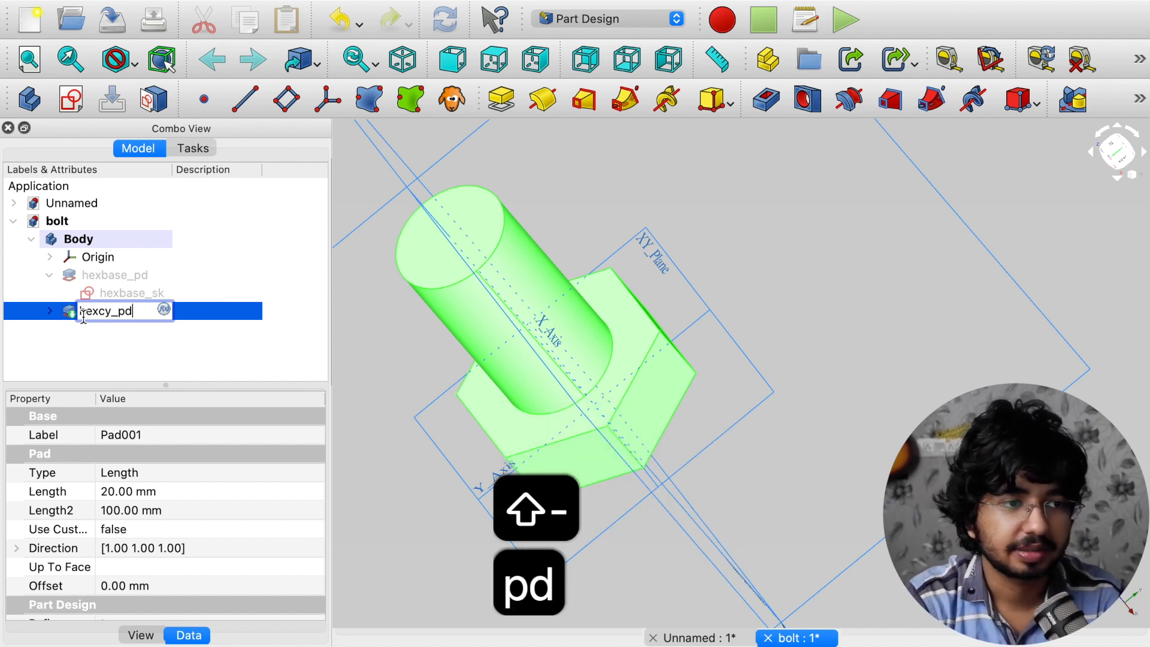
{"action": "key", "text": "Return"}
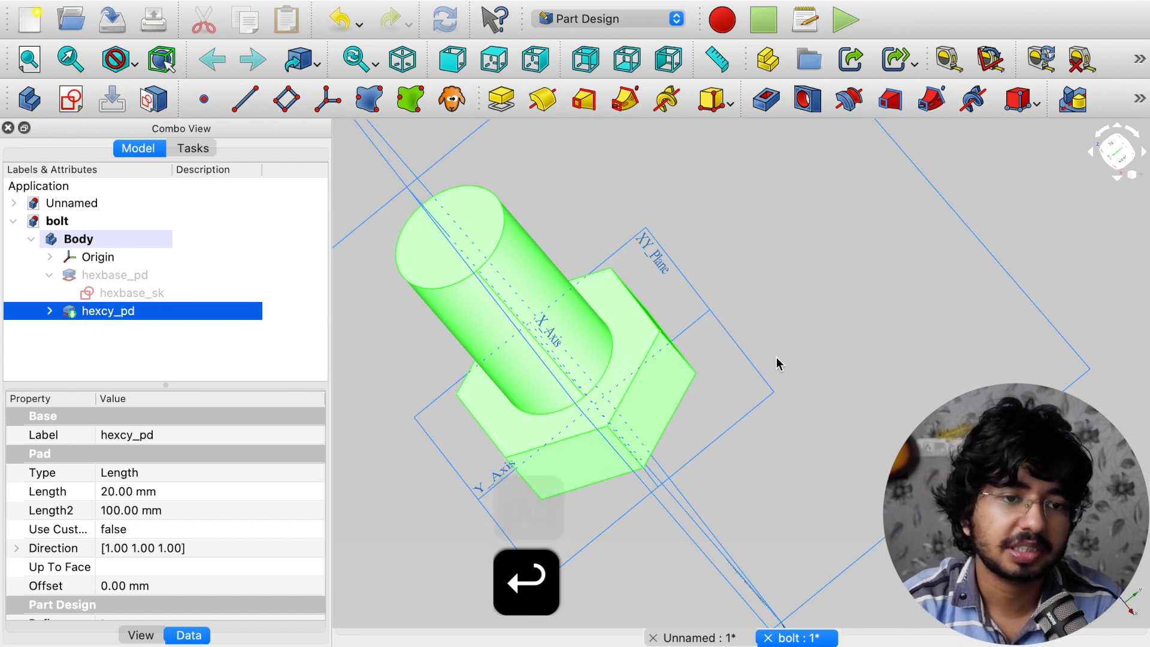
{"action": "left_click", "coordinate": [744, 359]}
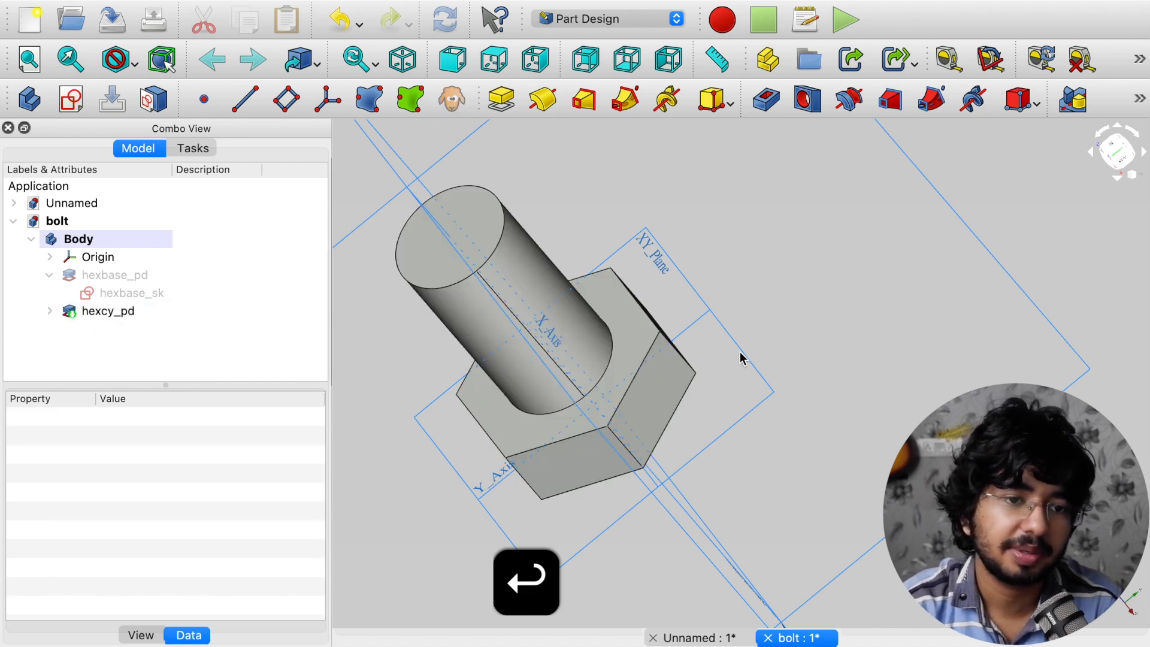
Expand hexcy_pd in the model tree to list its sketch, and hide the body's Origin planes and axes
{"action": "left_click", "coordinate": [50, 310]}
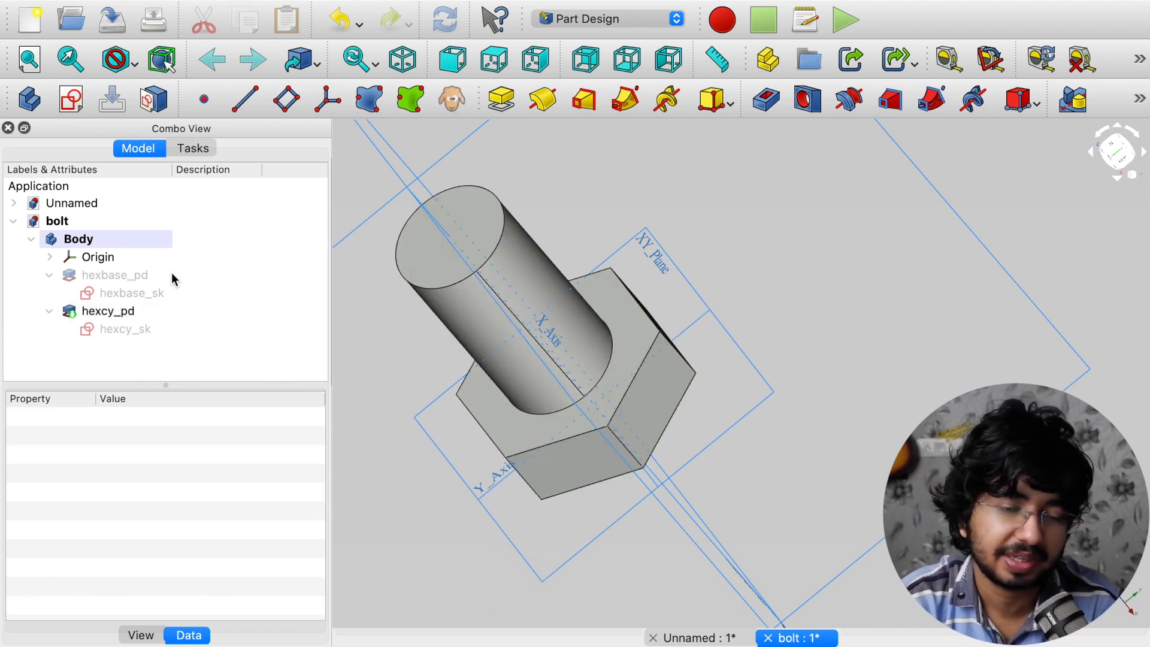
{"action": "middle_click_drag", "start_coordinate": [403, 379], "coordinate": [602, 399]}
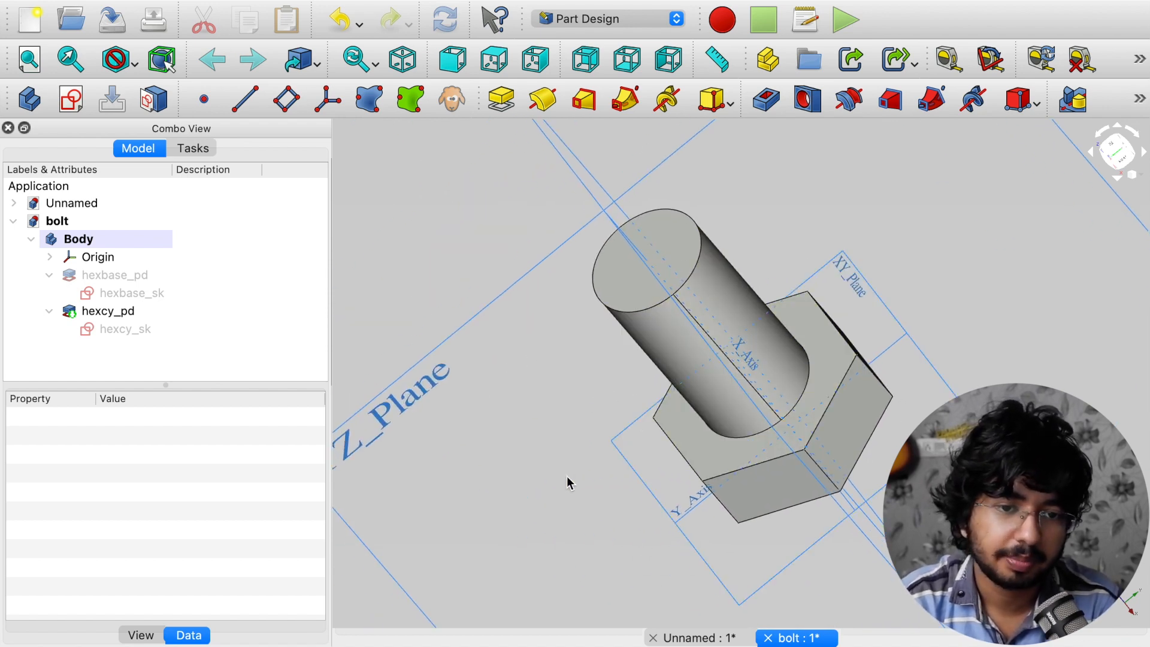
{"action": "scroll", "coordinate": [557, 464], "scroll_direction": "down", "scroll_amount": 3}
{"action": "right_click", "coordinate": [680, 449]}
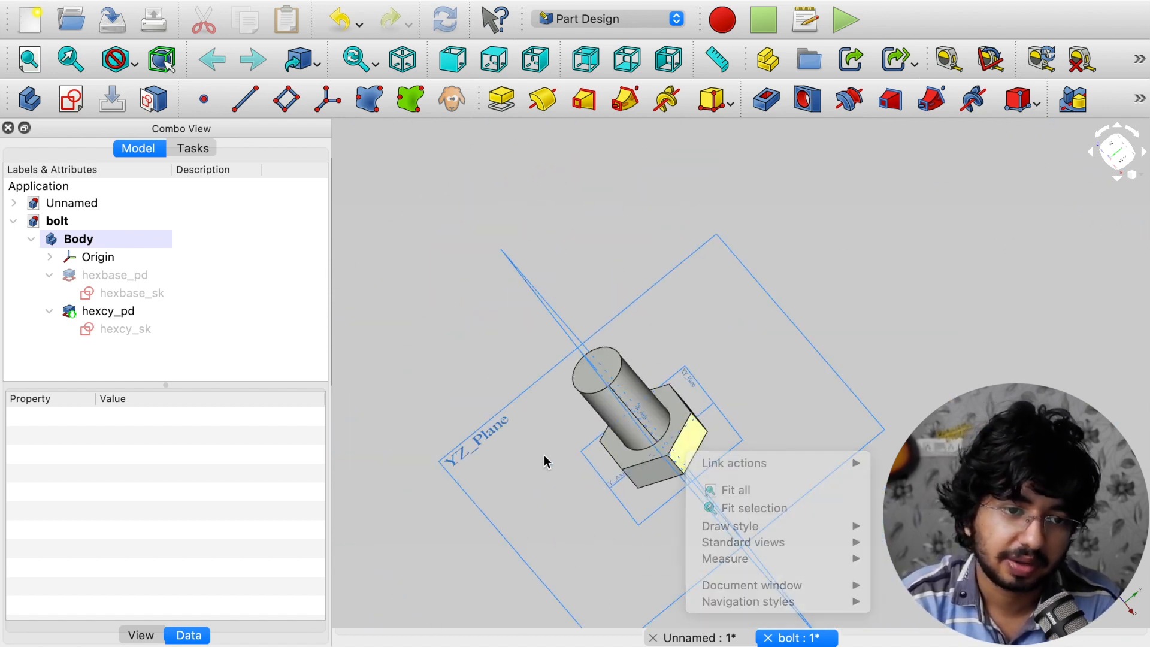
{"action": "left_click", "coordinate": [505, 480]}
{"action": "middle_click_drag", "start_coordinate": [505, 480], "coordinate": [626, 495]}
{"action": "scroll", "coordinate": [626, 495], "scroll_direction": "up", "scroll_amount": 10}
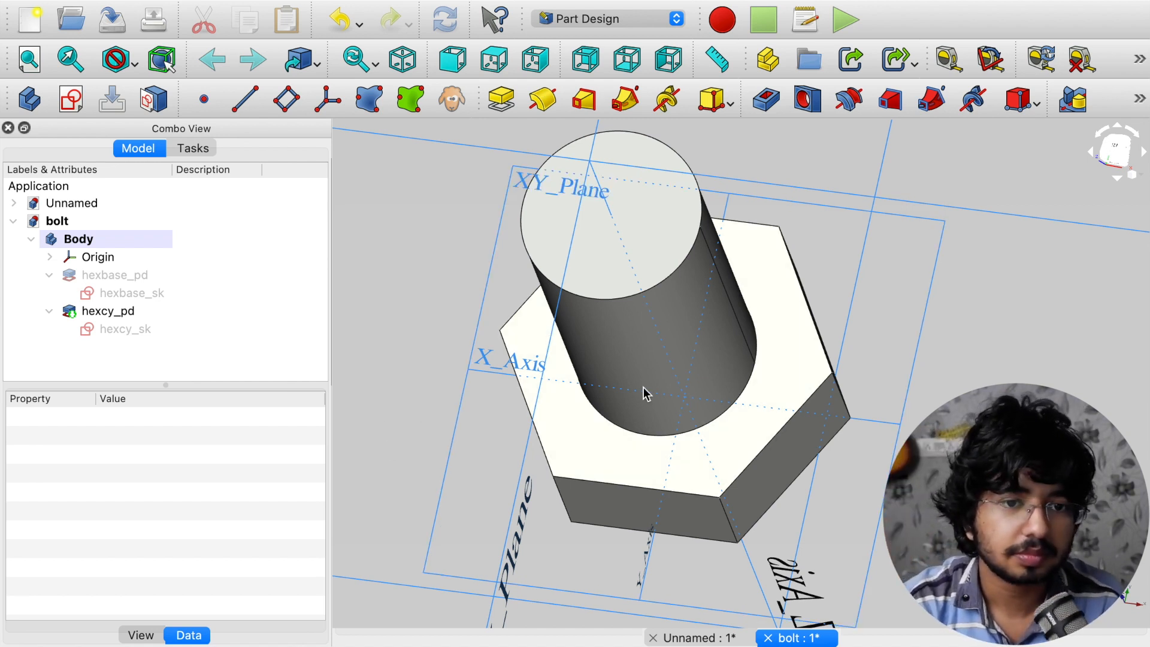
{"action": "left_click", "coordinate": [126, 262]}
{"action": "key", "text": "space"}
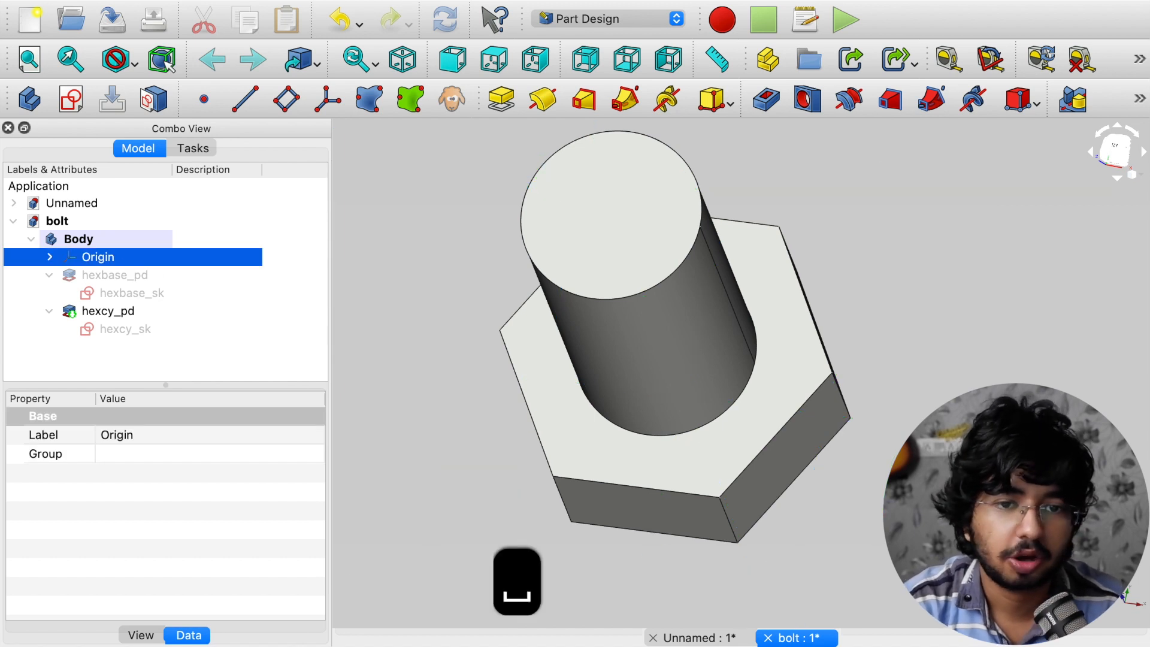
{"action": "scroll", "coordinate": [1022, 497], "scroll_direction": "down", "scroll_amount": 4}
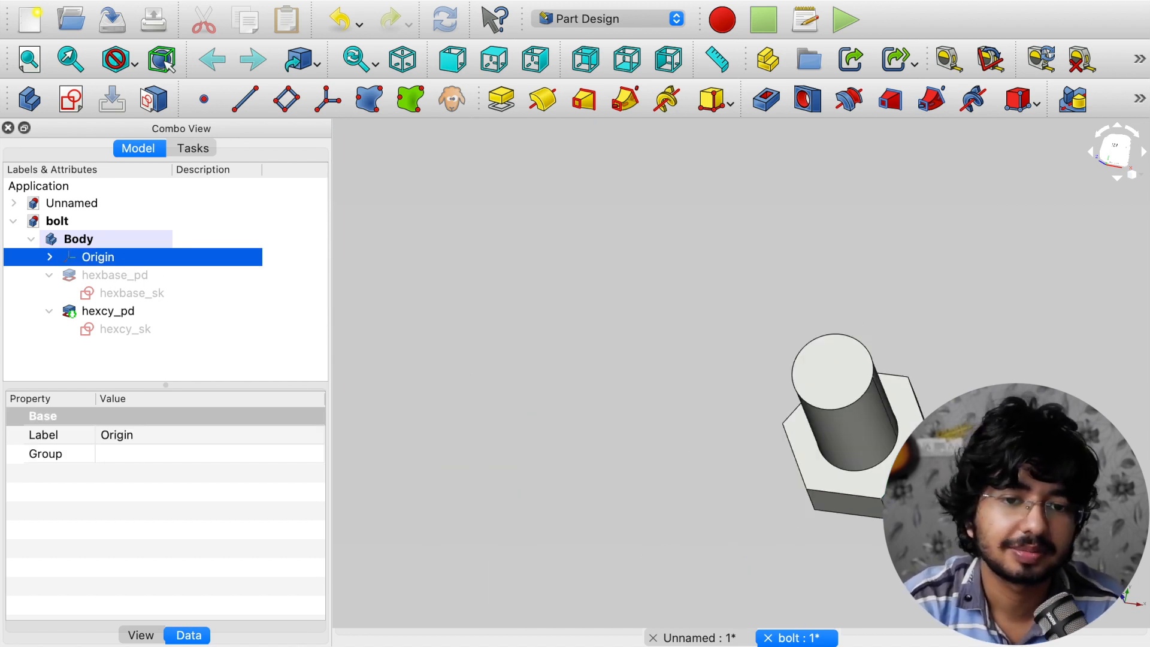
{"action": "scroll", "coordinate": [882, 521], "scroll_direction": "up", "scroll_amount": 2}
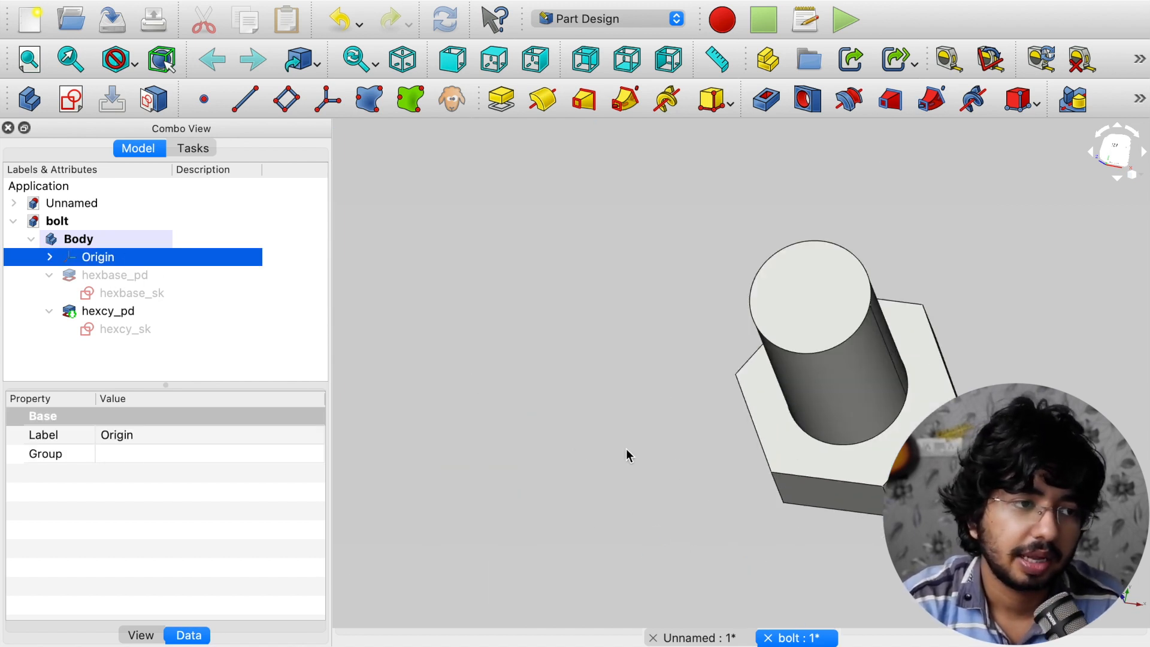
Show the head pad hexbase_pd on its own, hide it again, and display its sketch hexbase_sk
{"action": "left_click", "coordinate": [119, 279]}
{"action": "key", "text": "space"}
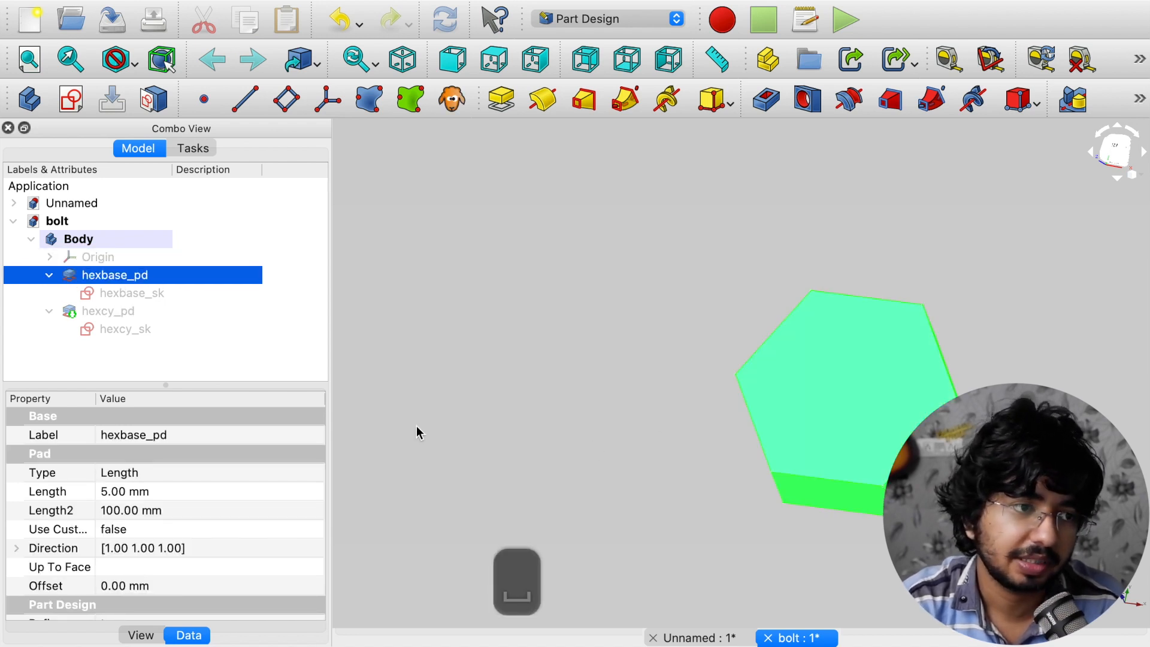
{"action": "key", "text": "space"}
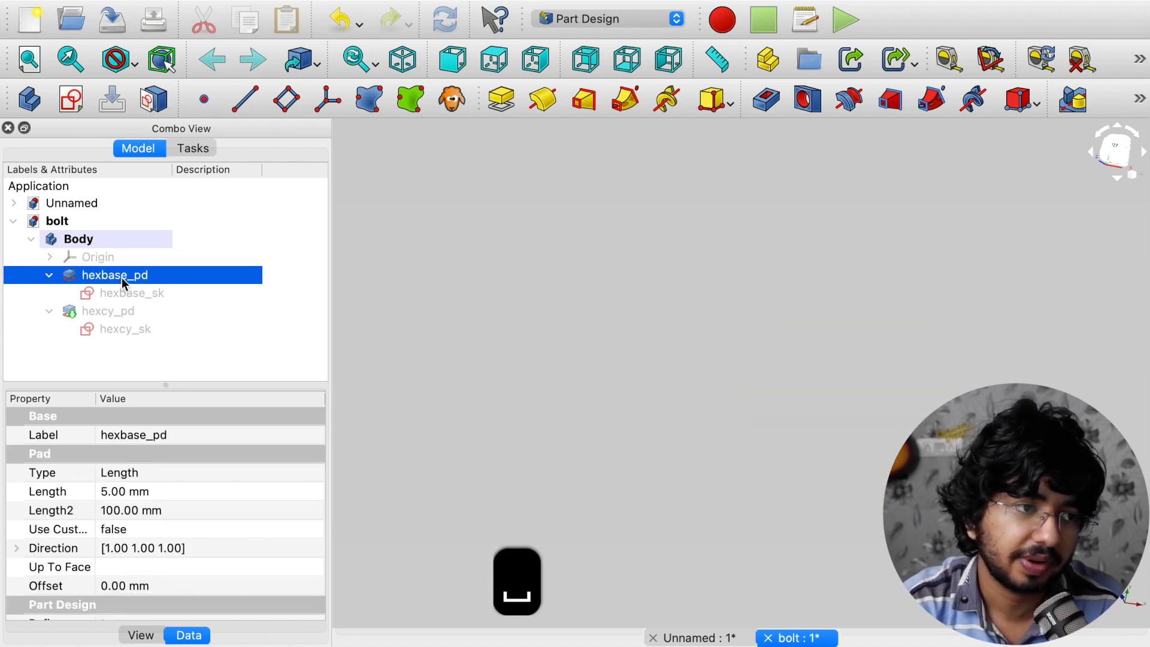
{"action": "left_click", "coordinate": [160, 297]}
{"action": "key", "text": "space"}
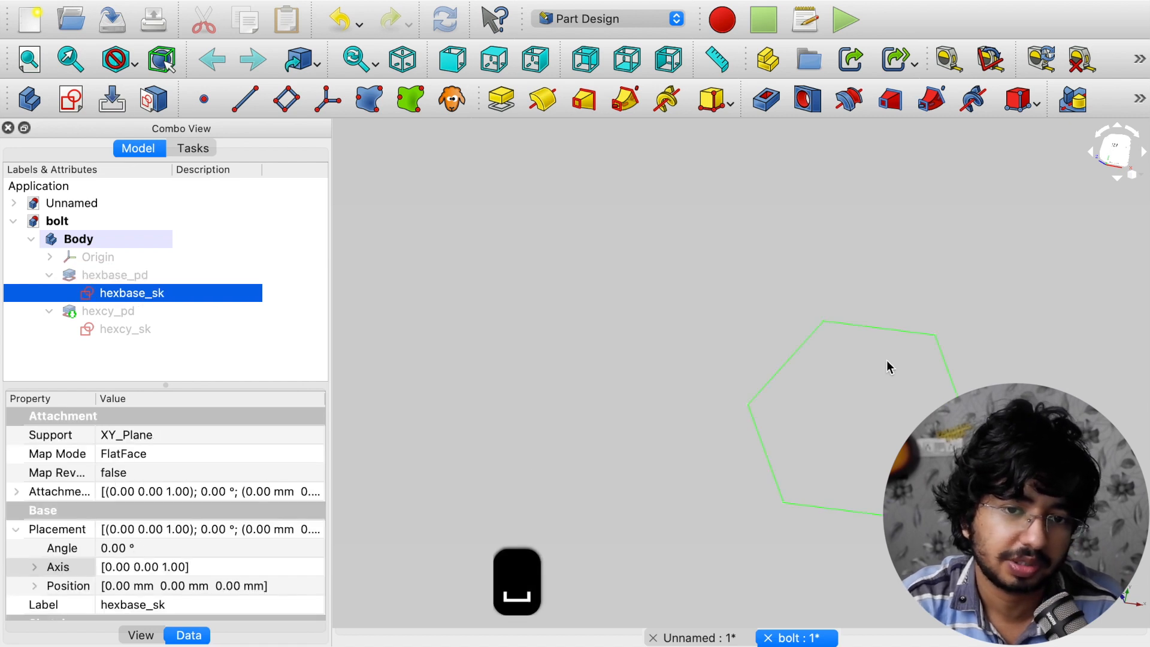
Show the head pad hexbase_pd again, switch visibility to hexcy_pd, and view the full bolt
{"action": "left_click", "coordinate": [159, 274]}
{"action": "key", "text": "space"}
{"action": "left_click", "coordinate": [160, 311]}
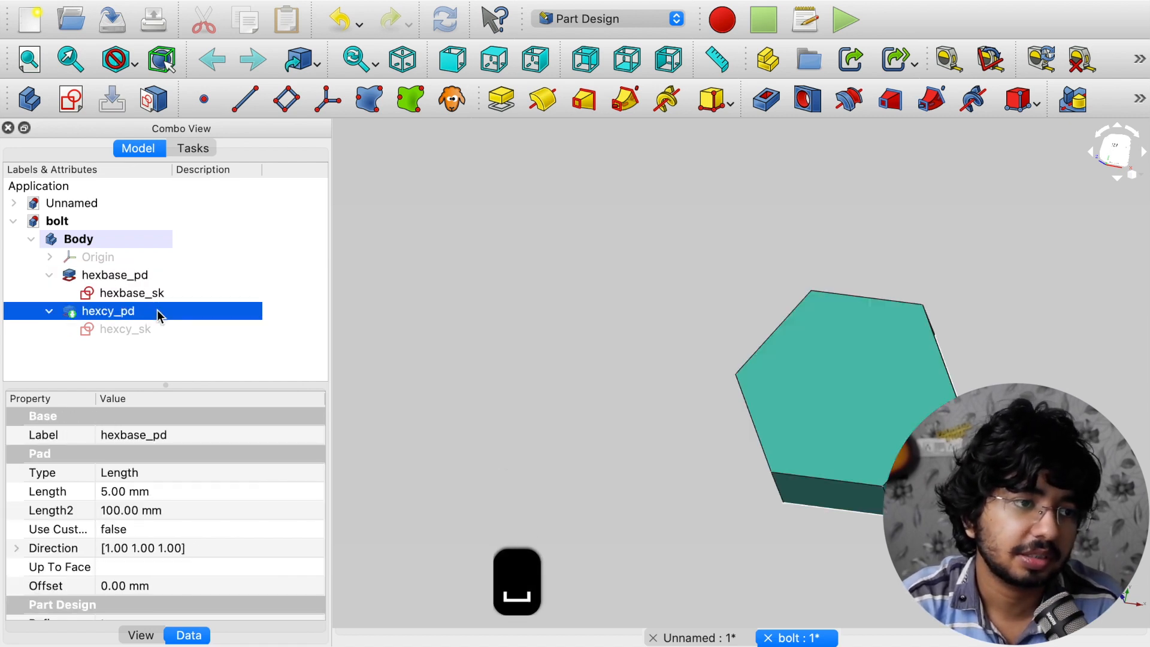
{"action": "key", "text": "space"}
{"action": "left_click", "coordinate": [663, 378]}
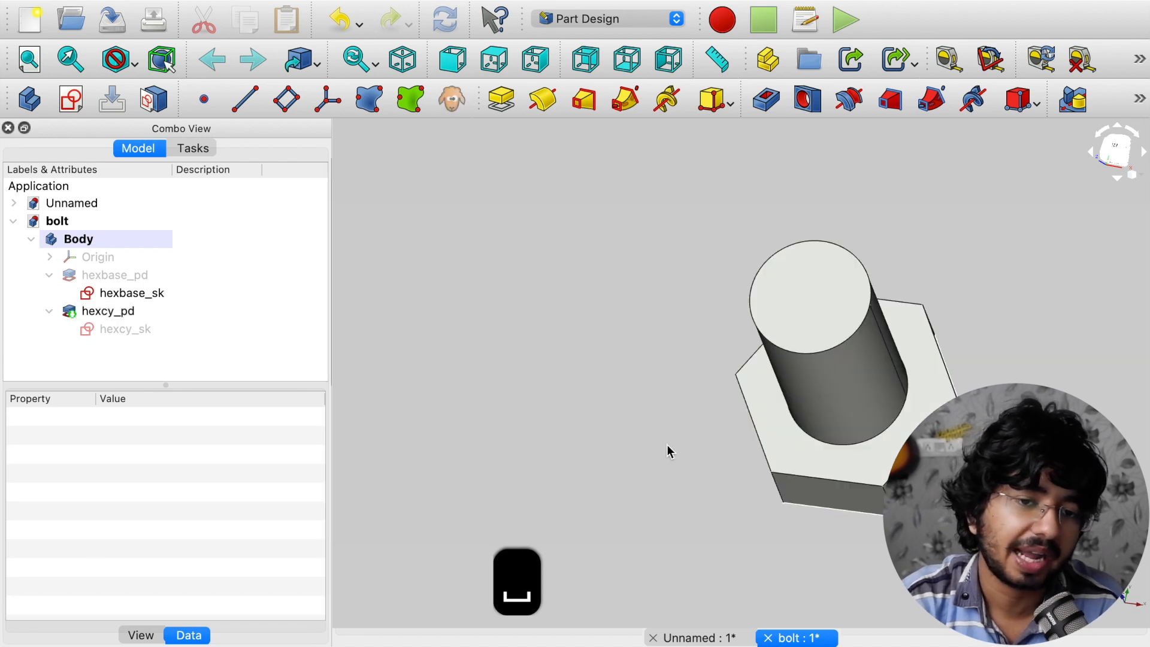
{"action": "middle_click_drag", "start_coordinate": [668, 451], "coordinate": [554, 390]}
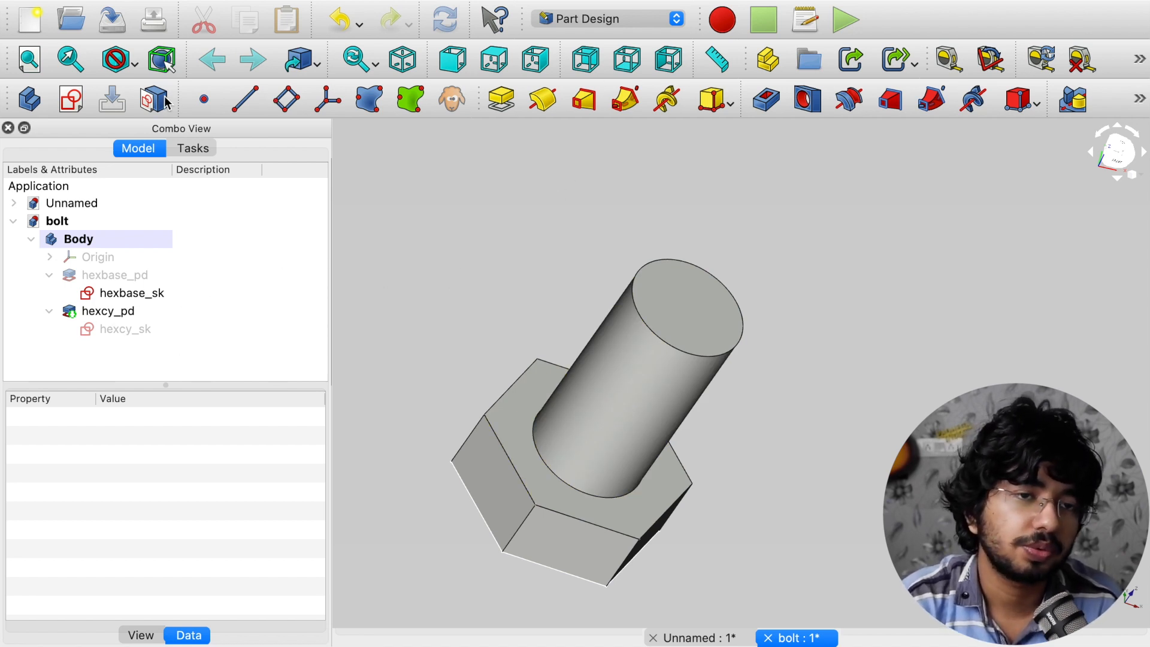
Switch to the Part workbench and start creating a parametrized geometric primitive
{"action": "left_click", "coordinate": [593, 19]}
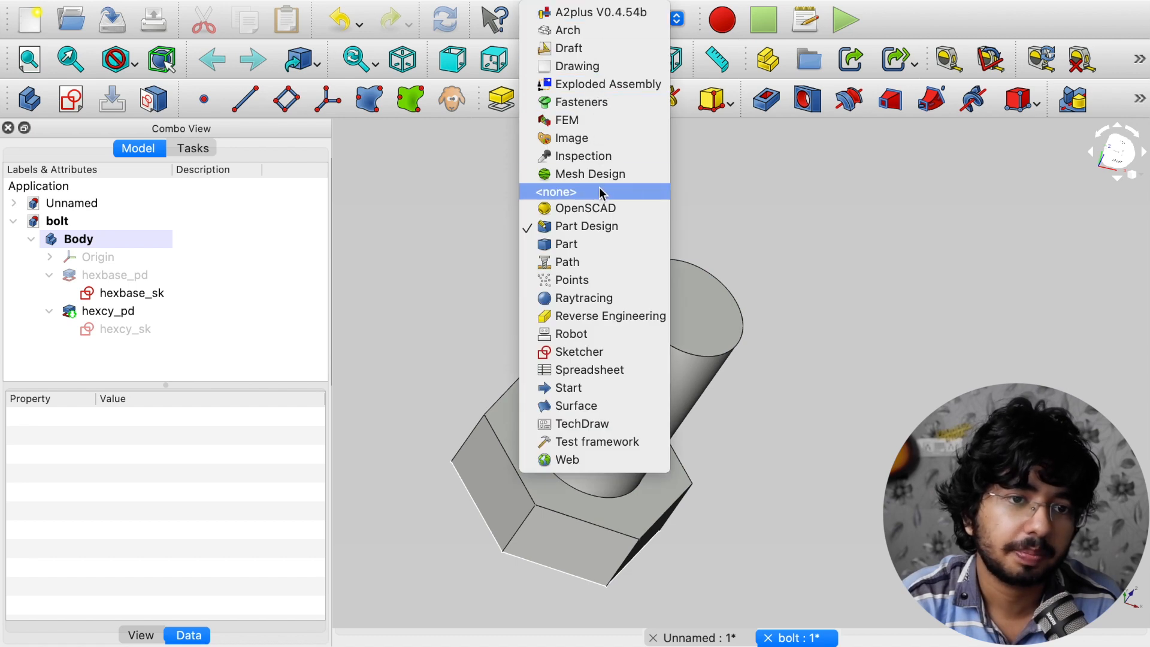
{"action": "left_click", "coordinate": [601, 246]}
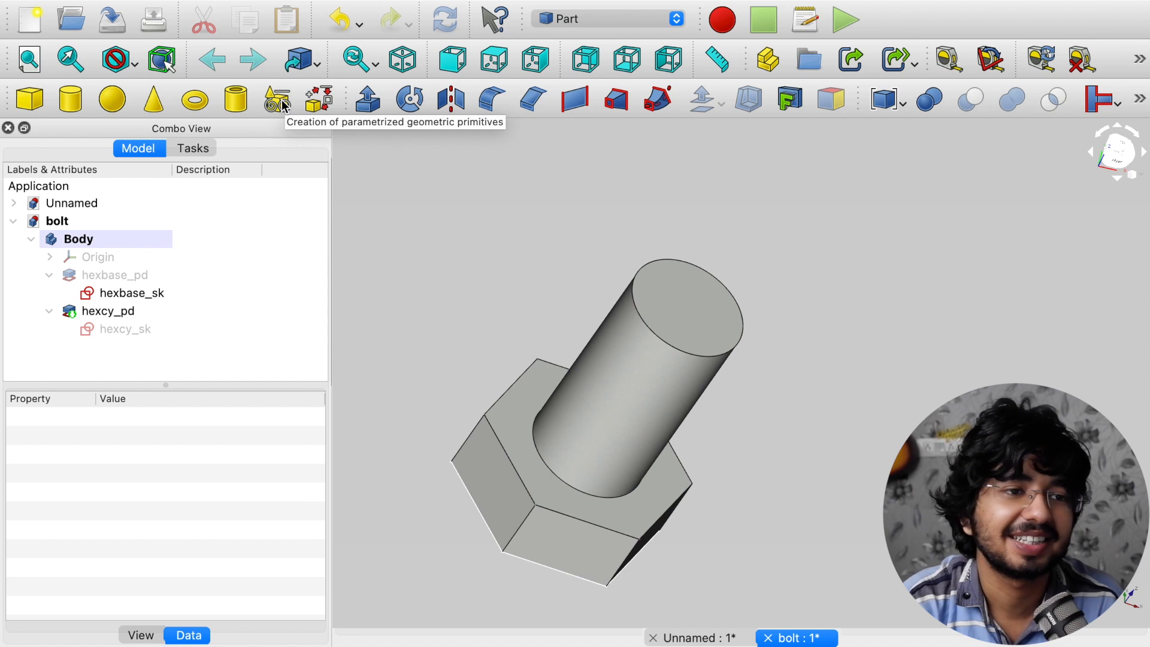
{"action": "left_click", "coordinate": [278, 101]}
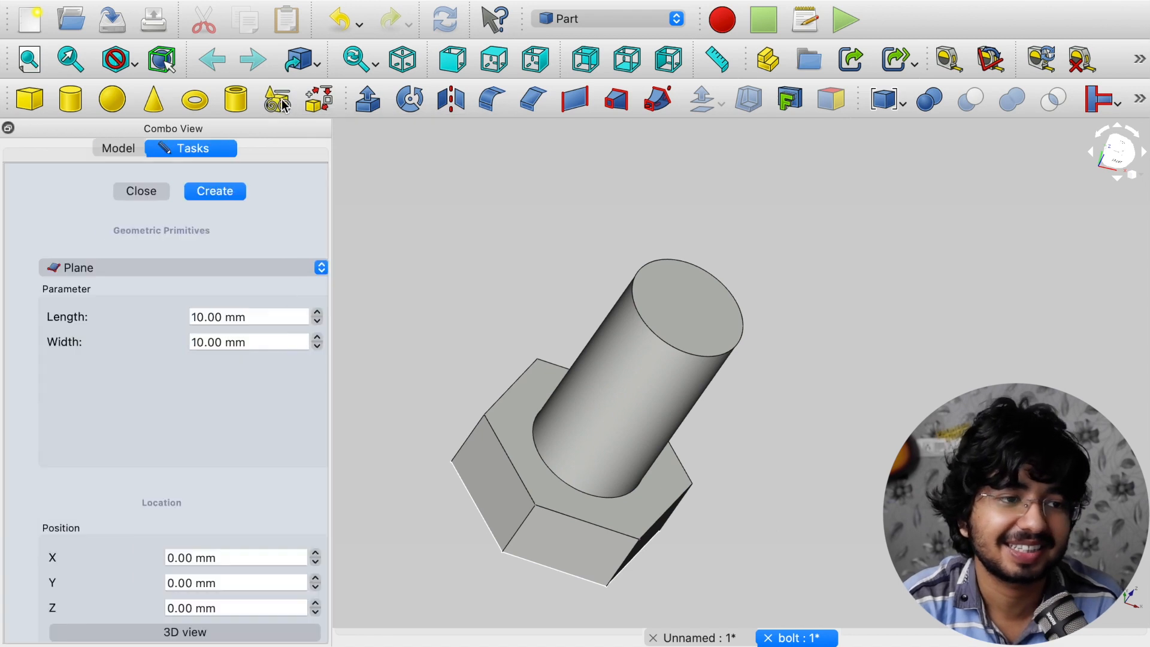
{"action": "left_click", "coordinate": [258, 346]}
{"action": "type", "text": "4"}
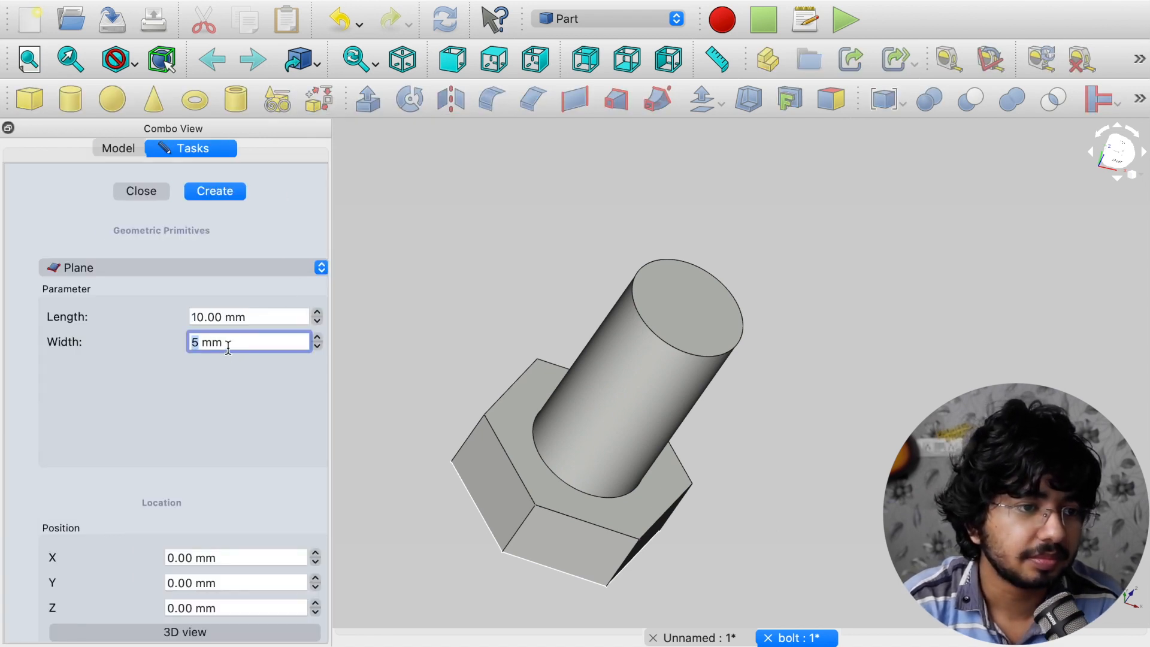
{"action": "scroll", "coordinate": [228, 349], "scroll_direction": "up", "scroll_amount": 5}
{"action": "scroll", "coordinate": [228, 347], "scroll_direction": "down", "scroll_amount": 2}
{"action": "scroll", "coordinate": [229, 347], "scroll_direction": "up", "scroll_amount": 2}
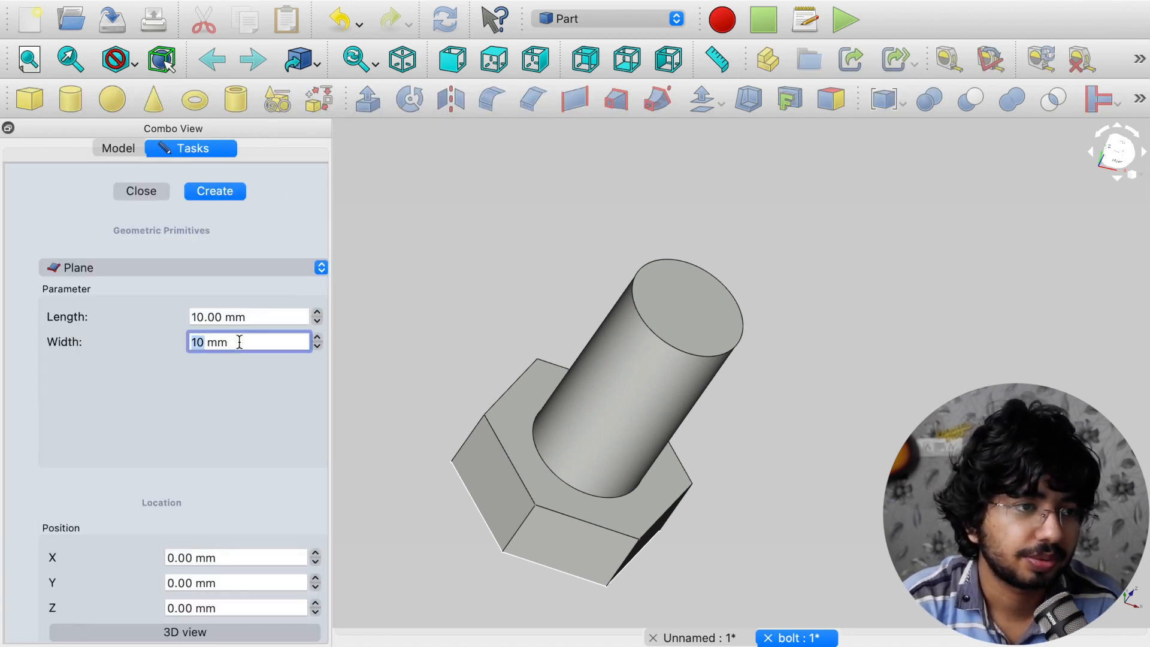
Choose Helix as the geometric primitive type
{"action": "left_click", "coordinate": [219, 267]}
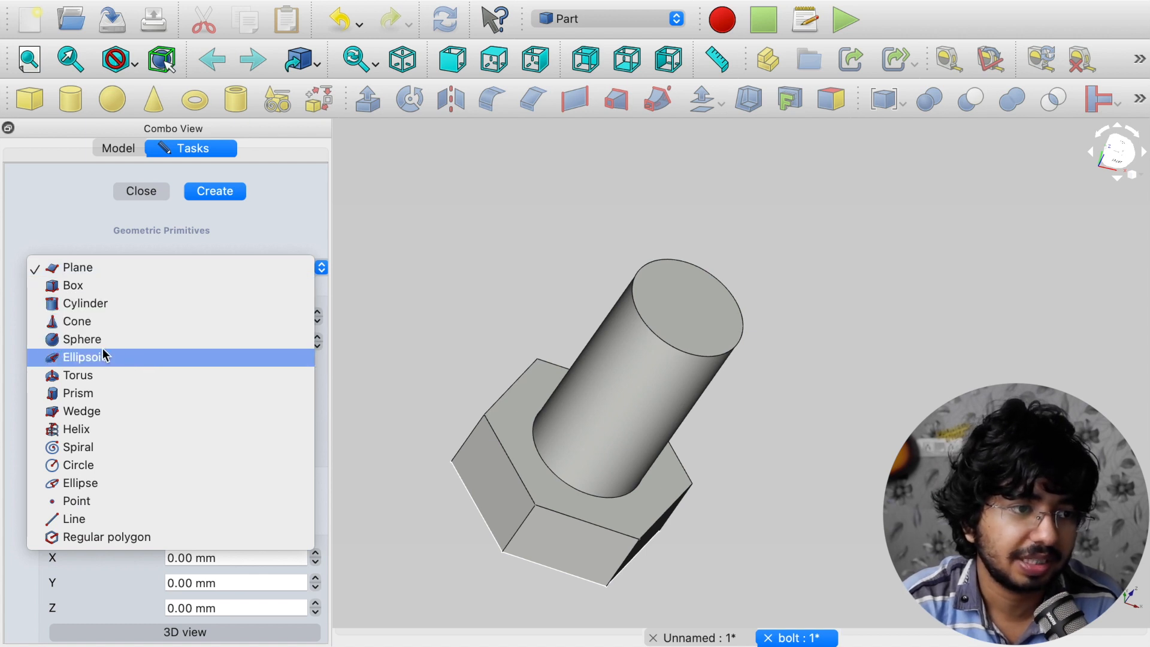
{"action": "left_click", "coordinate": [90, 429]}
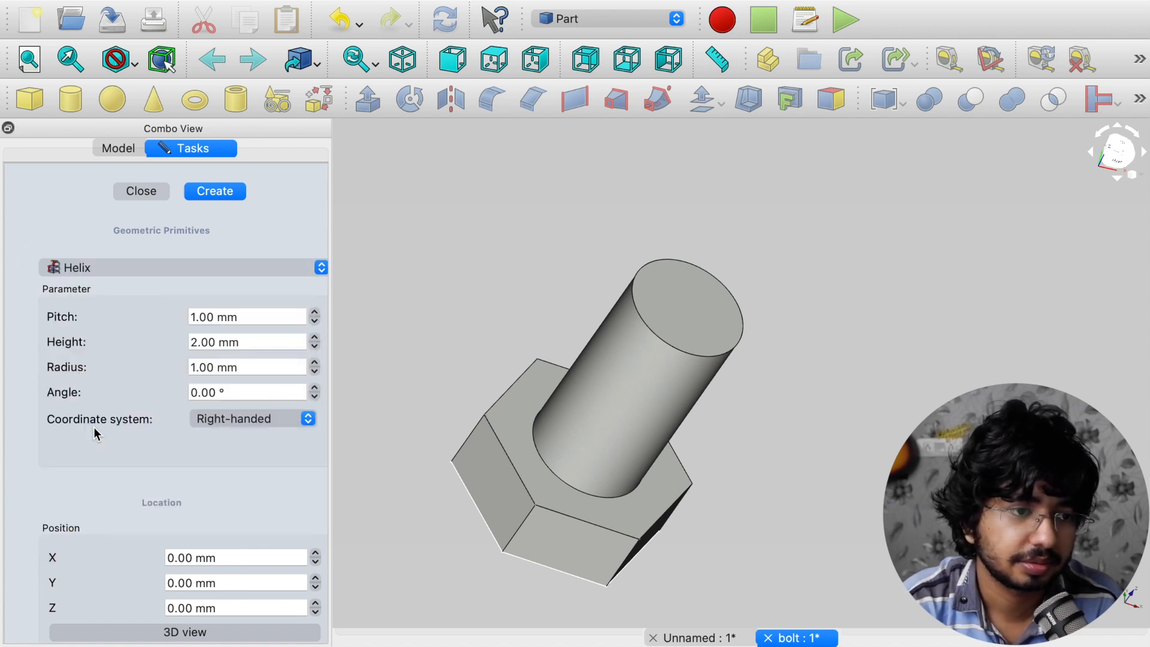
{"action": "scroll", "coordinate": [444, 385], "scroll_direction": "down", "scroll_amount": 3}
{"action": "scroll", "coordinate": [444, 386], "scroll_direction": "up", "scroll_amount": 5}
{"action": "scroll", "coordinate": [442, 388], "scroll_direction": "down", "scroll_amount": 2}
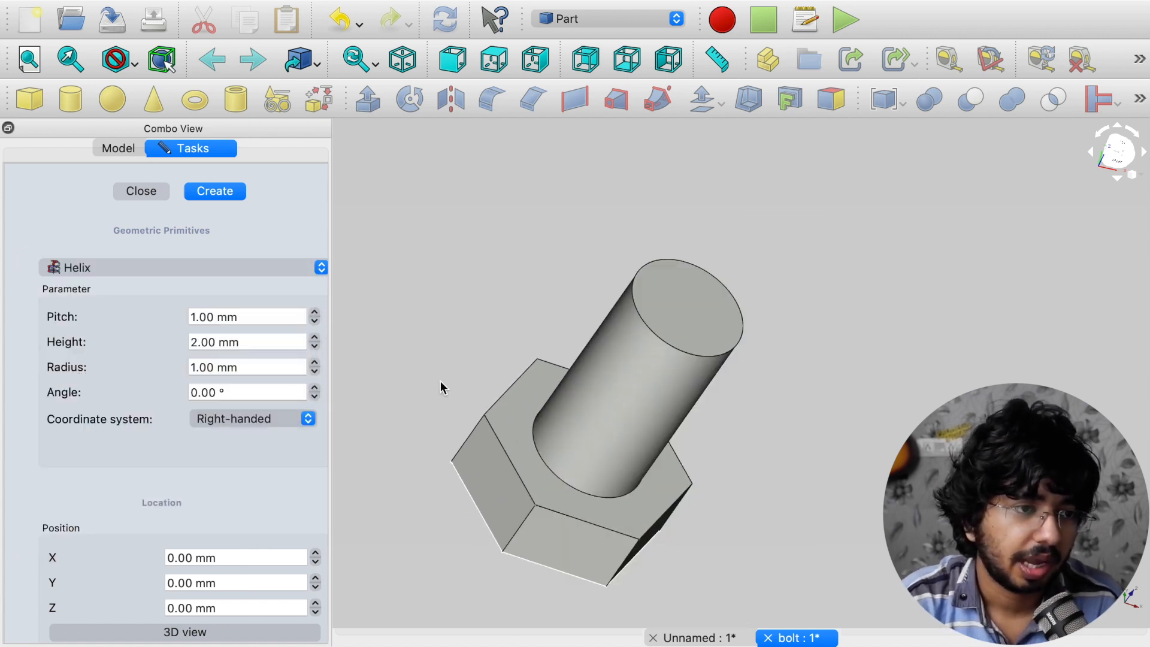
Set the helix pitch to 1.5 mm and its height to 15 mm
{"action": "left_click_drag", "start_coordinate": [195, 321], "coordinate": [186, 318]}
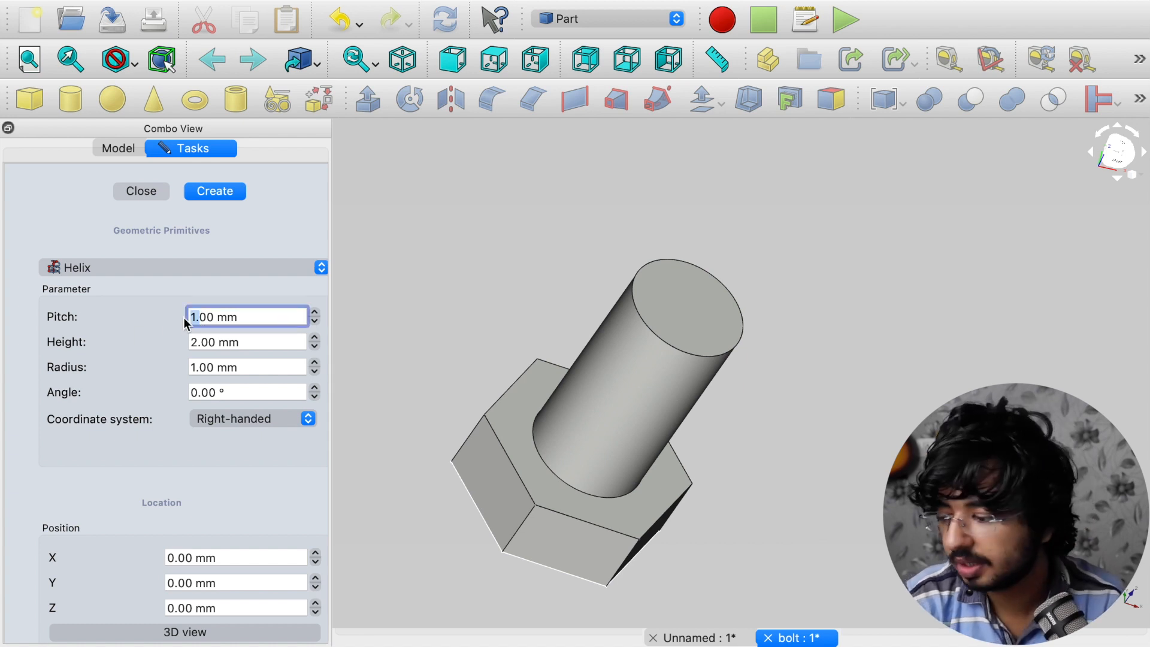
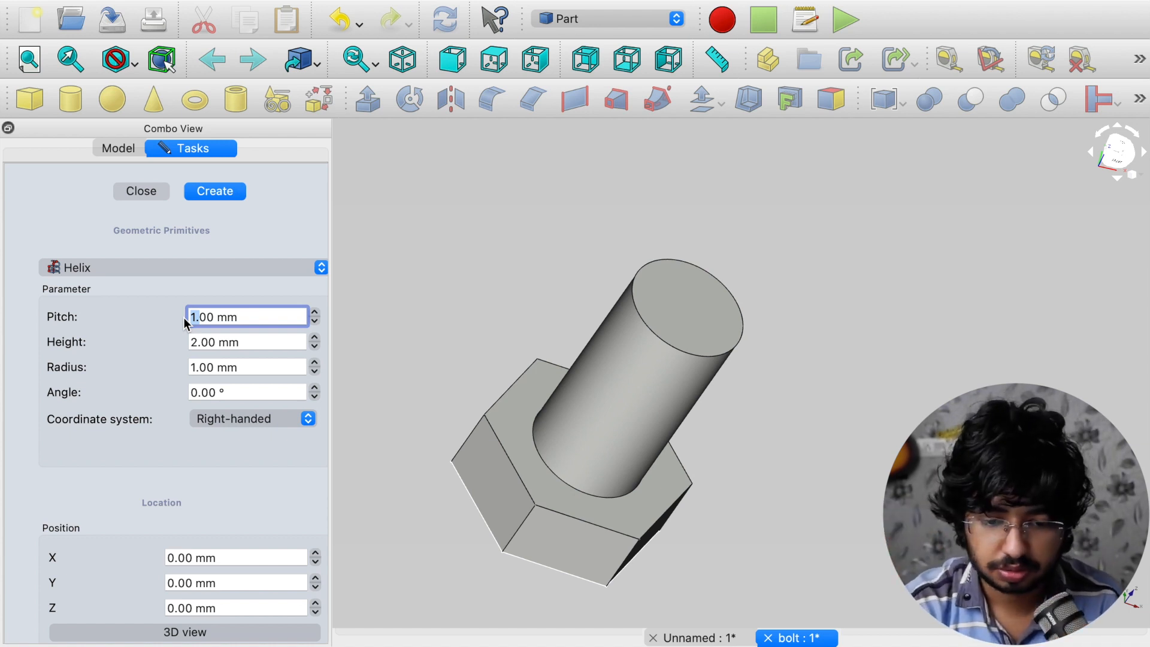
{"action": "type", "text": "1"}
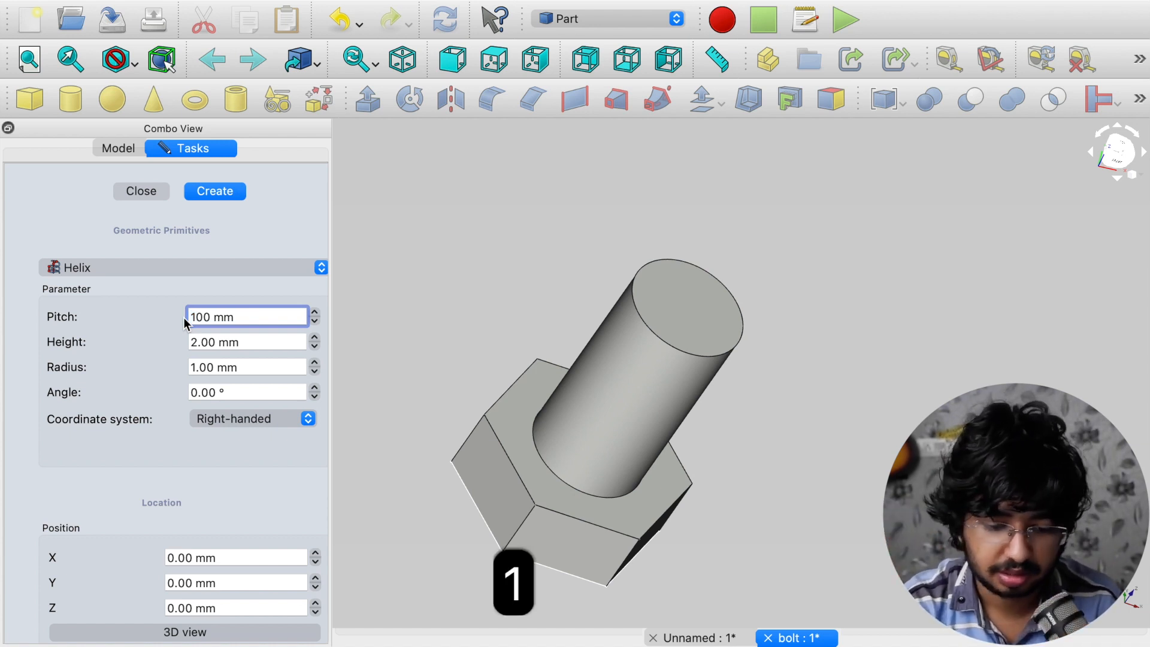
{"action": "key", "text": "Delete"}
{"action": "key", "text": "Delete"}
{"action": "key", "text": "Delete"}
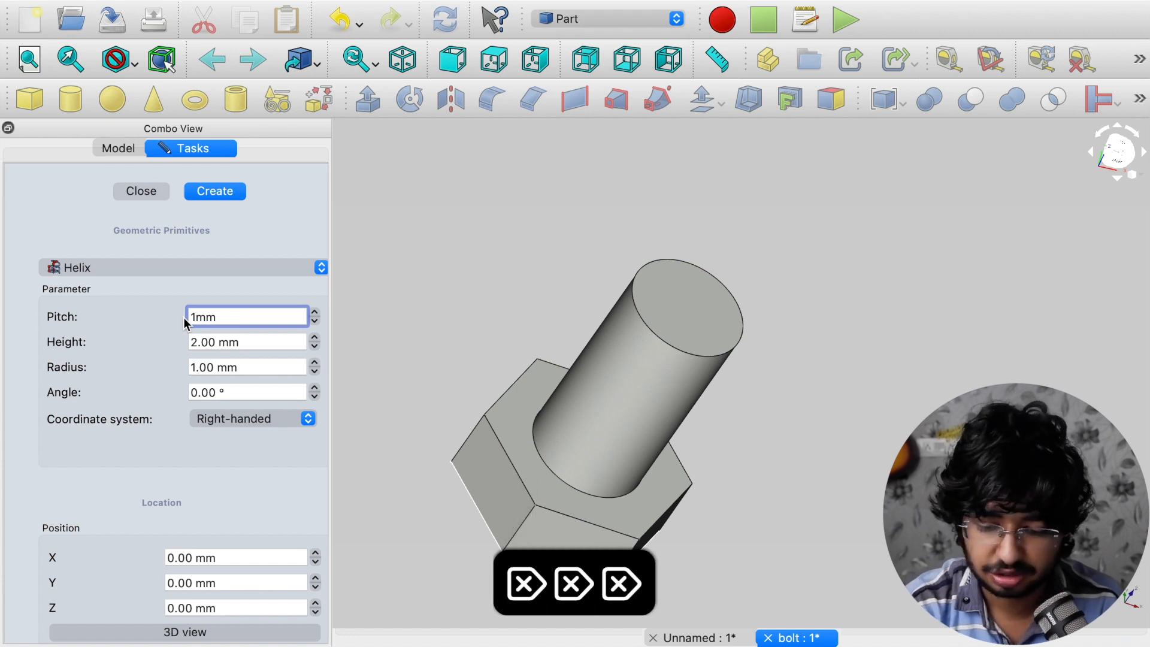
{"action": "type", "text": ".5"}
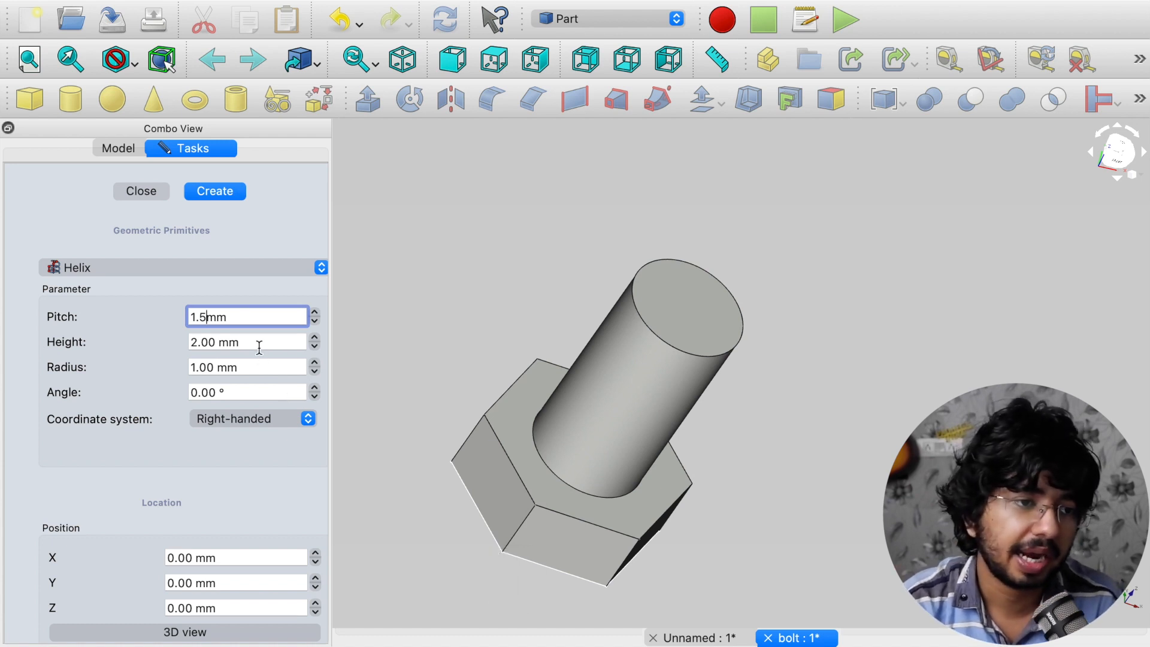
{"action": "left_click_drag", "start_coordinate": [260, 348], "coordinate": [169, 343]}
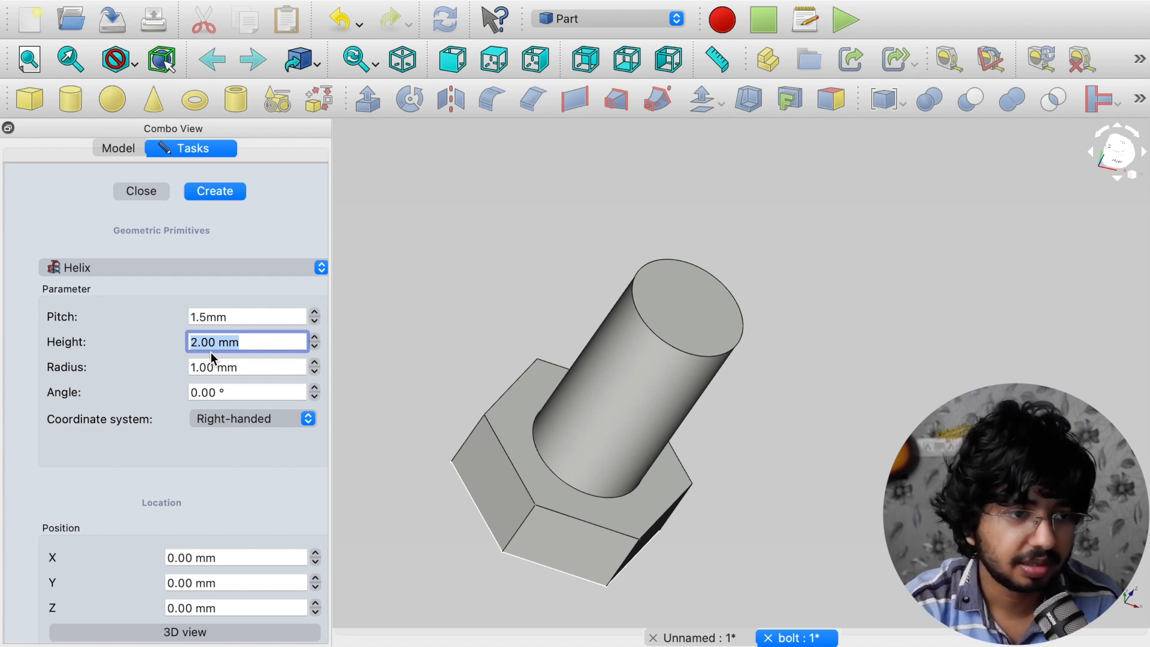
{"action": "type", "text": "15"}
{"action": "left_click", "coordinate": [262, 365]}
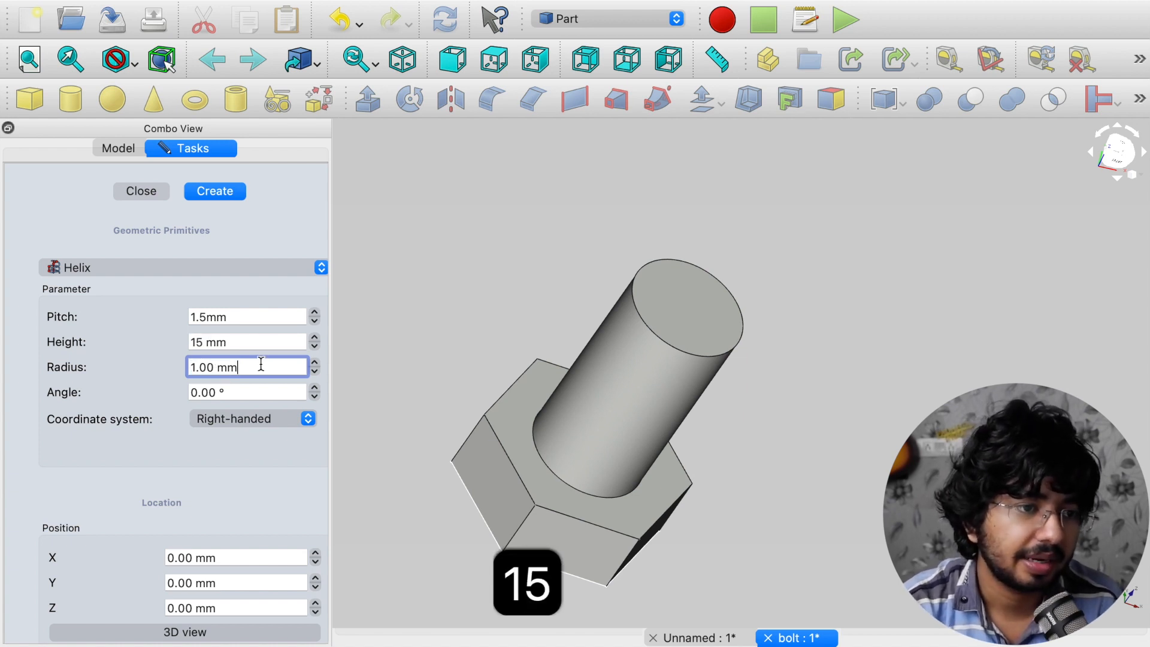
Set the helix radius to 4 mm and its X position to 0 mm
{"action": "left_click_drag", "start_coordinate": [262, 364], "coordinate": [144, 365]}
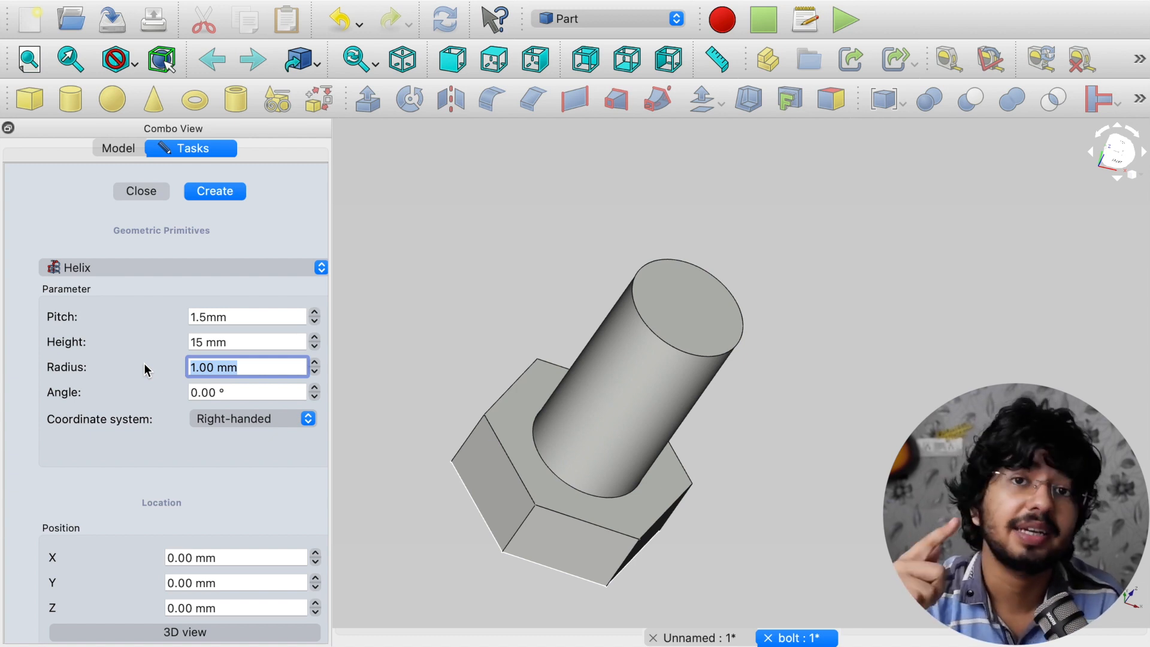
{"action": "type", "text": "4"}
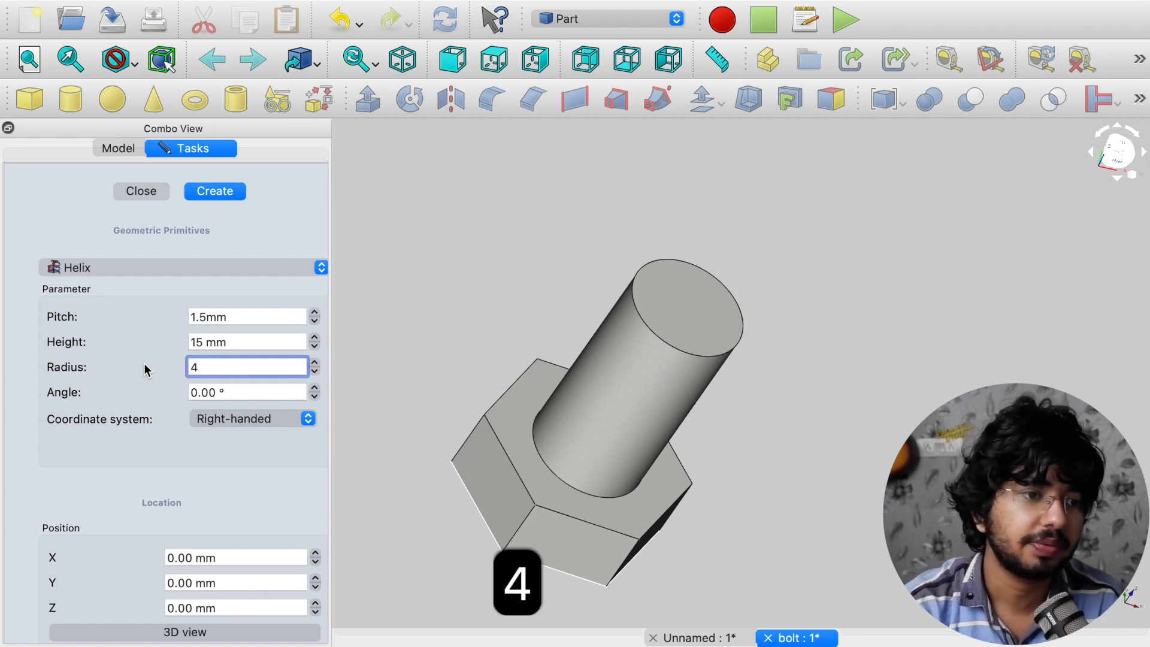
{"action": "left_click", "coordinate": [415, 369]}
{"action": "scroll", "coordinate": [202, 446], "scroll_direction": "down", "scroll_amount": 3}
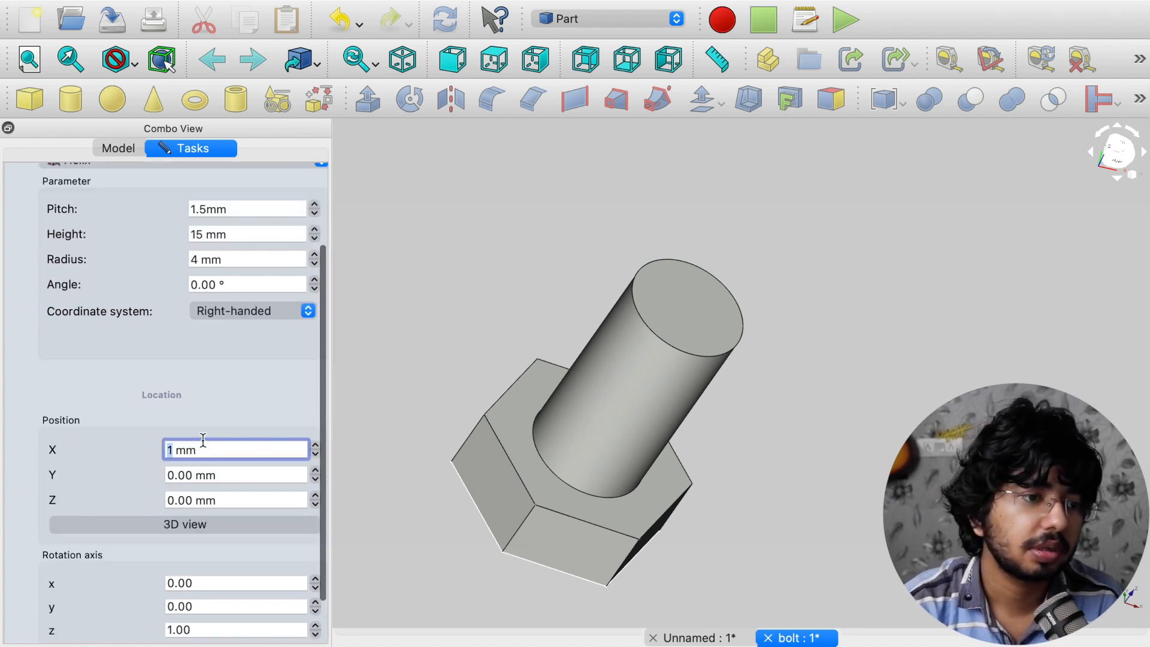
{"action": "triple_click", "coordinate": [206, 450]}
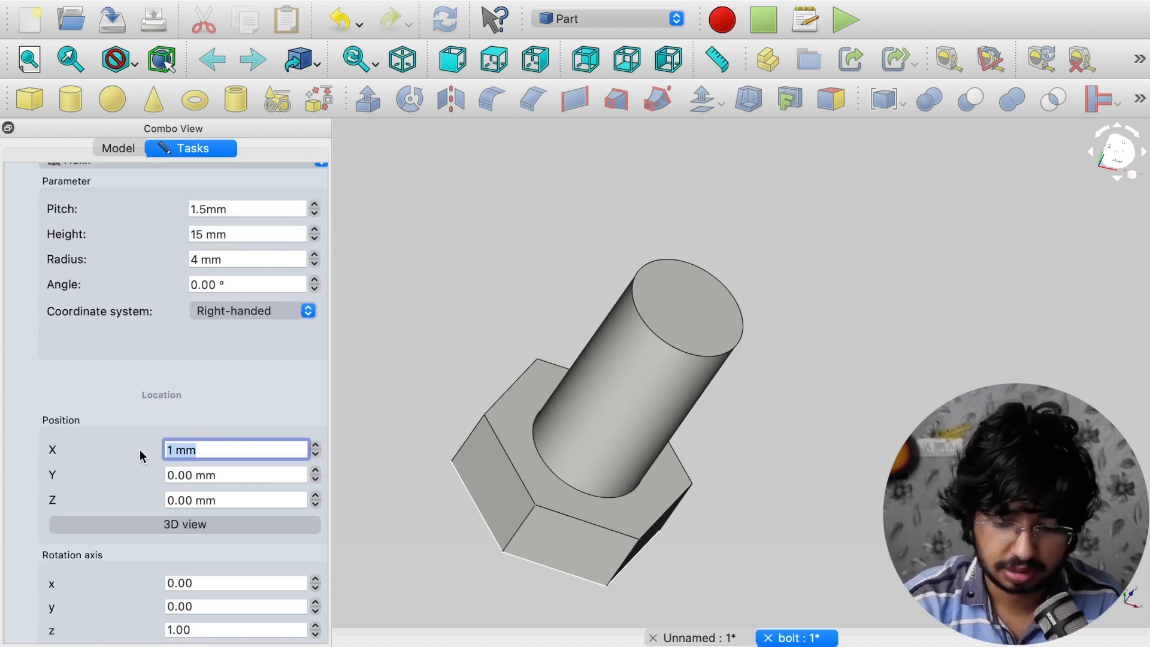
{"action": "type", "text": "0"}
Restore the helix radius to 4 mm, create the helix and close the geometric primitives task
{"action": "scroll", "coordinate": [284, 415], "scroll_direction": "up", "scroll_amount": 3}
{"action": "scroll", "coordinate": [243, 372], "scroll_direction": "up", "scroll_amount": 6}
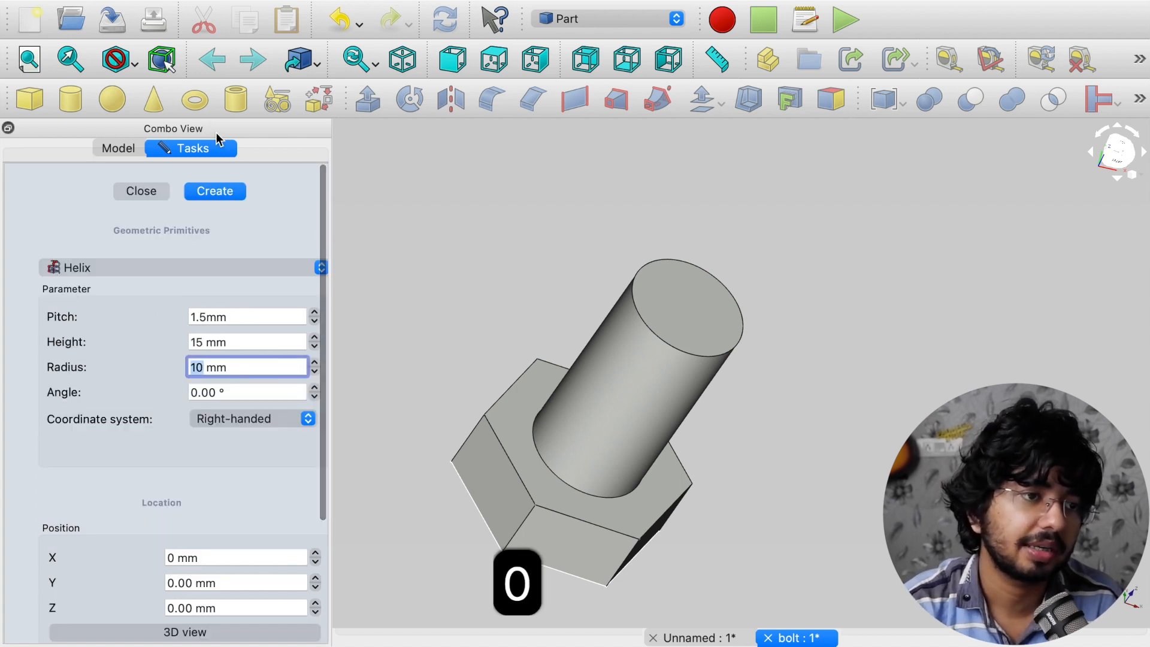
{"action": "scroll", "coordinate": [221, 376], "scroll_direction": "down", "scroll_amount": 3}
{"action": "scroll", "coordinate": [221, 376], "scroll_direction": "up", "scroll_amount": 3}
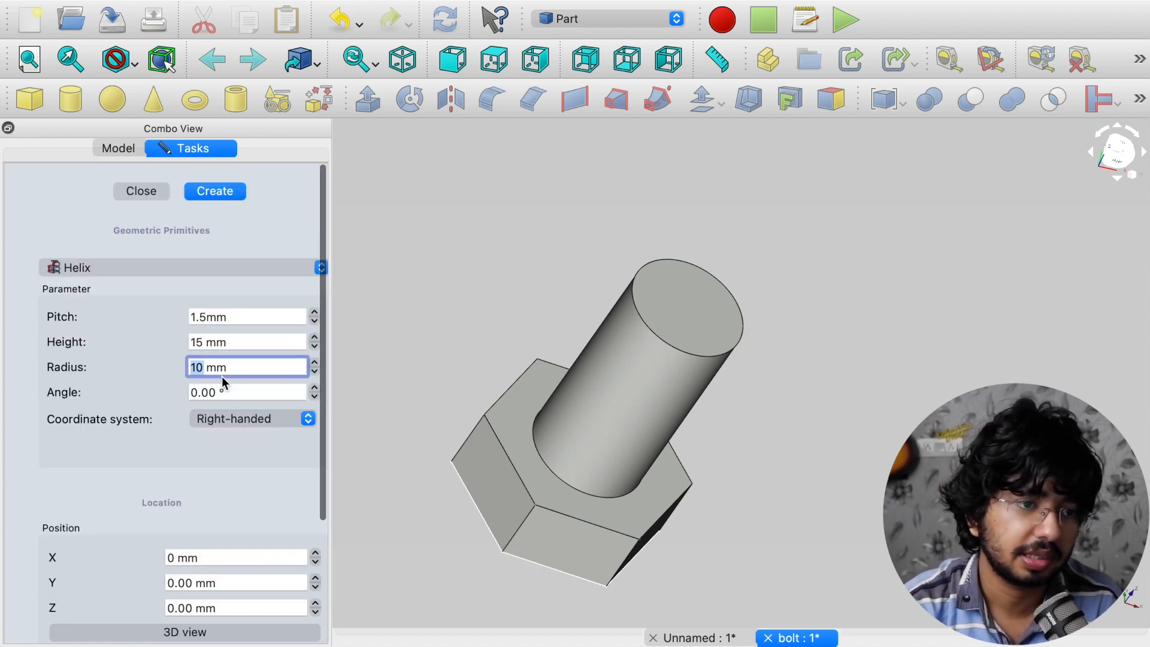
{"action": "type", "text": "4"}
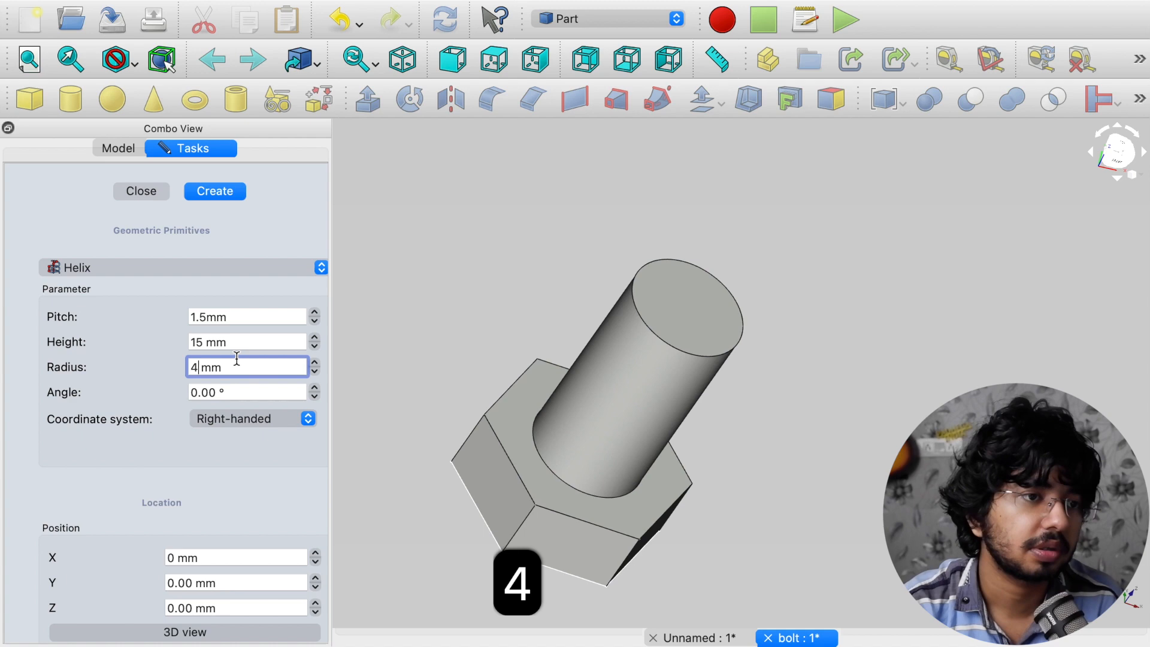
{"action": "left_click", "coordinate": [218, 190]}
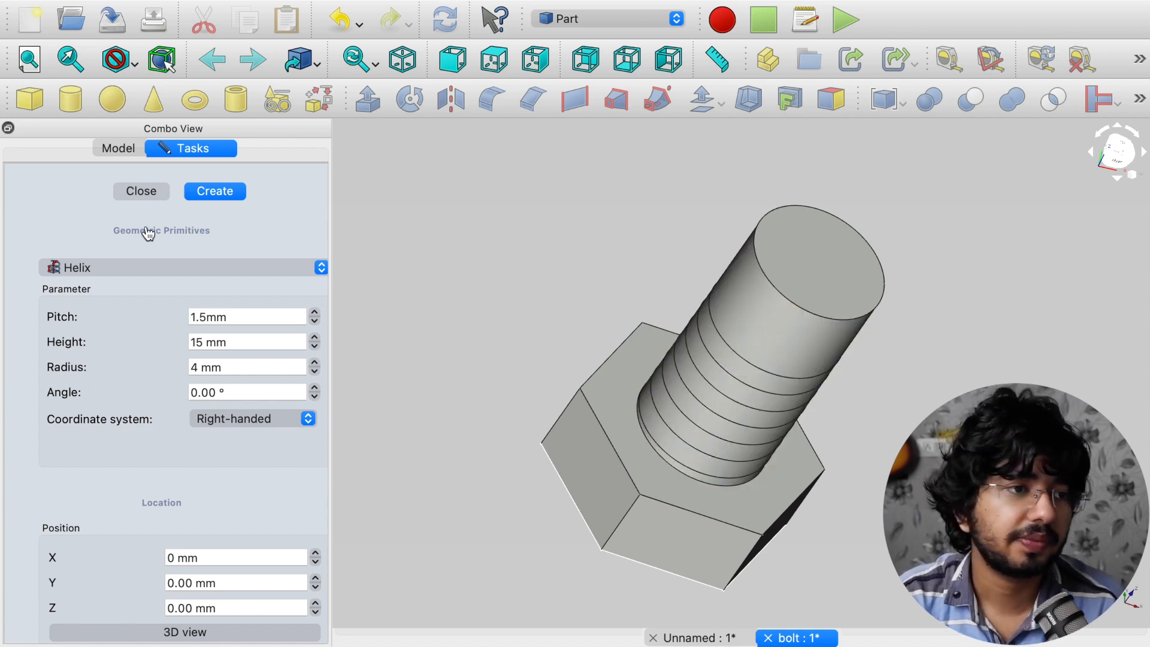
{"action": "left_click", "coordinate": [136, 196]}
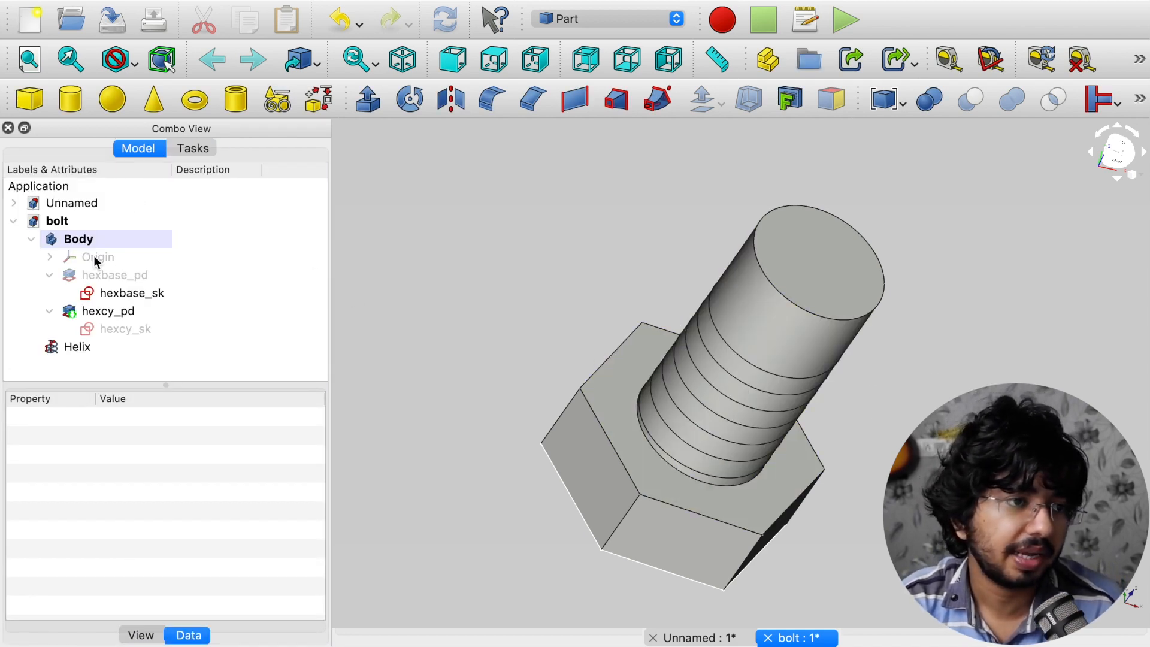
Hide the hexcy_pd pad to inspect the helix on its own, then show the pad again and view the bolt from several sides
{"action": "left_click", "coordinate": [114, 312]}
{"action": "key", "text": "space"}
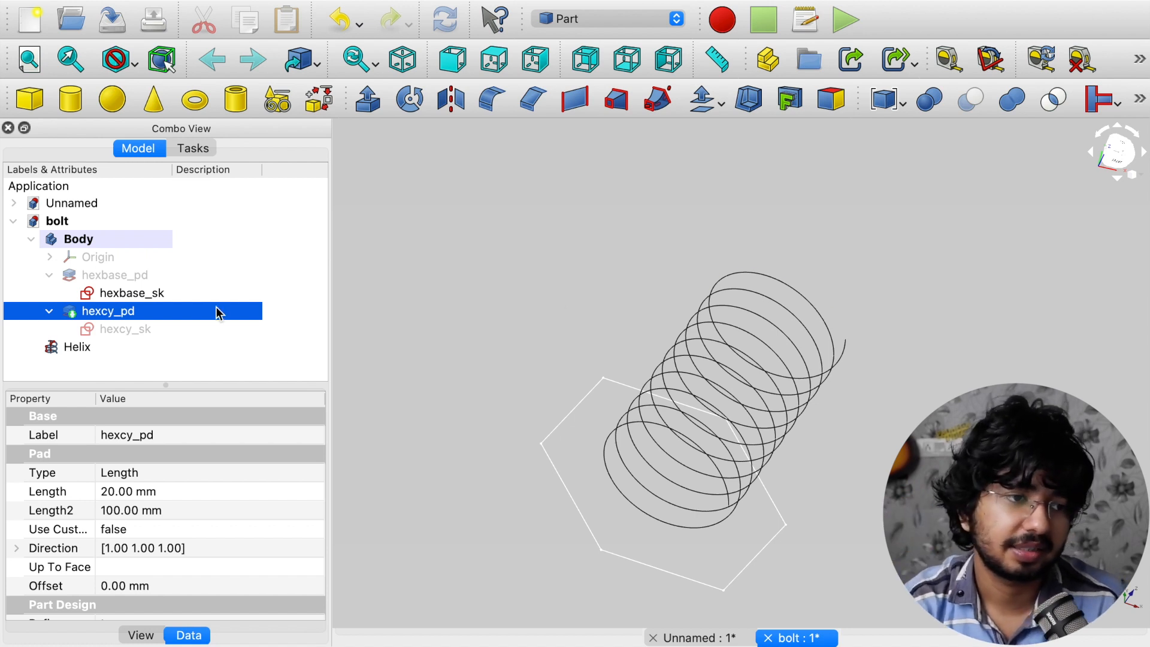
{"action": "left_click", "coordinate": [81, 347]}
{"action": "left_click", "coordinate": [123, 294]}
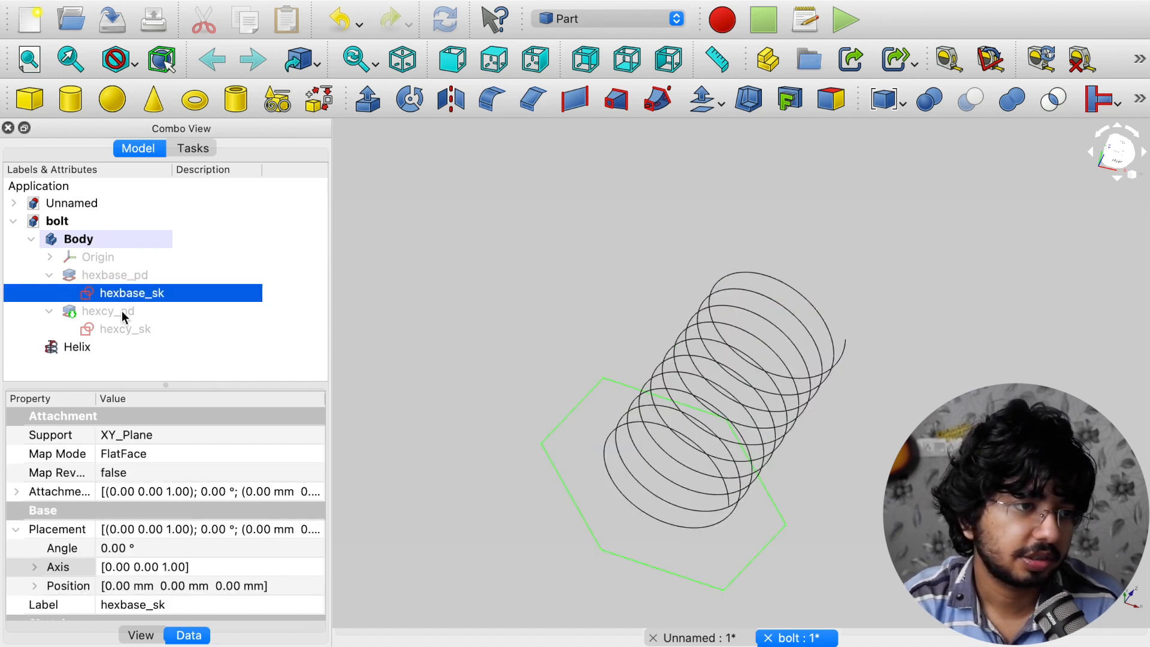
{"action": "left_click", "coordinate": [121, 311]}
{"action": "key", "text": "space"}
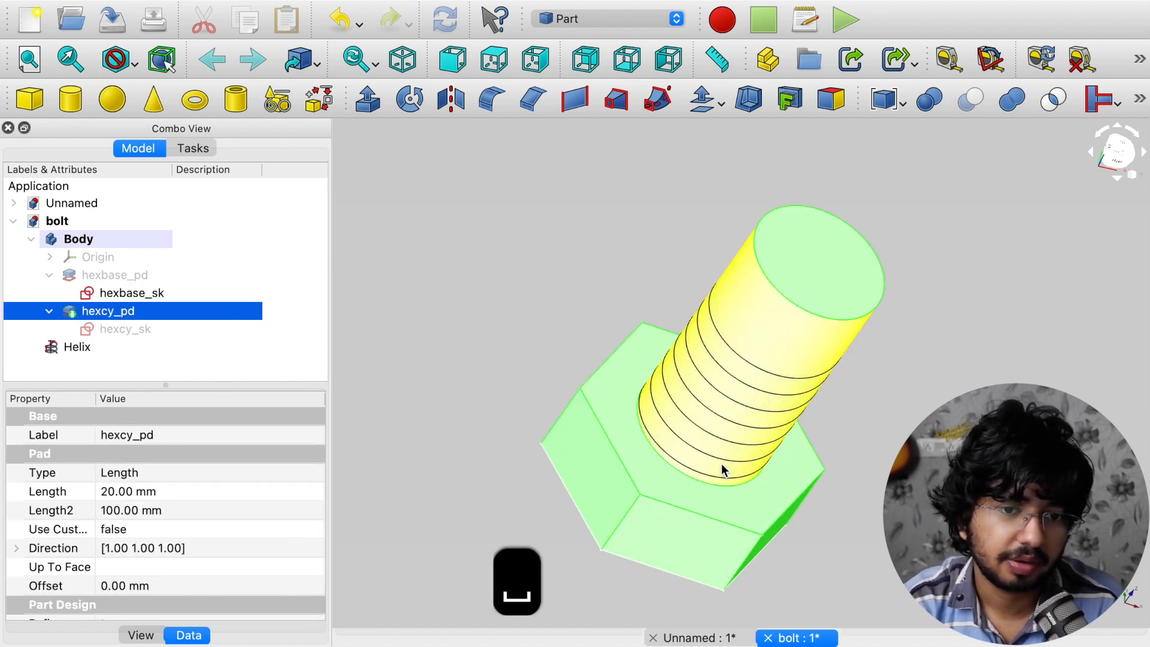
{"action": "left_click_drag", "start_coordinate": [879, 432], "coordinate": [1000, 527]}
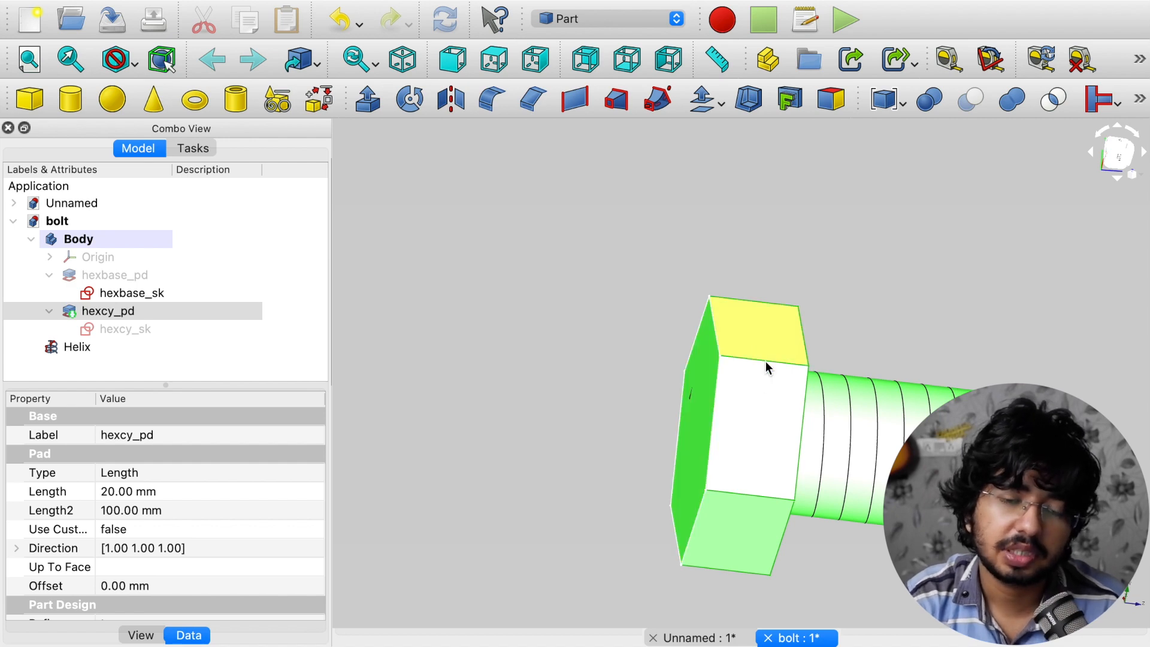
{"action": "left_click_drag", "start_coordinate": [958, 329], "coordinate": [803, 380]}
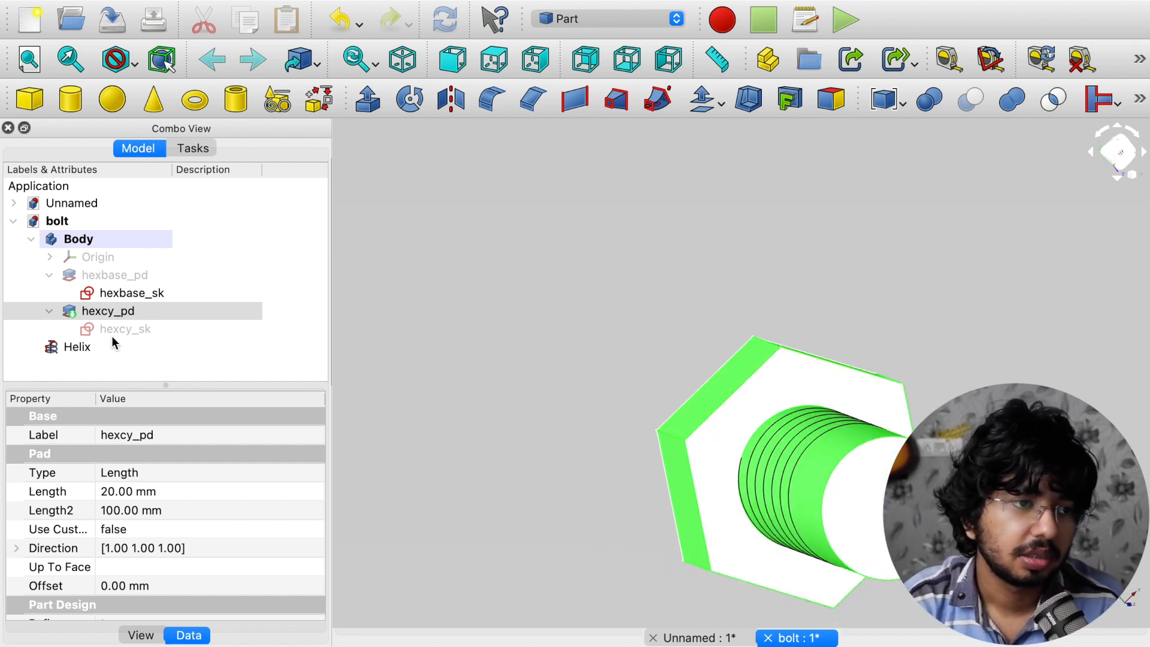
Inspect the hexbase_pd pad's properties with an enlarged property area and view the helix's start at the bolt head
{"action": "left_click", "coordinate": [143, 277]}
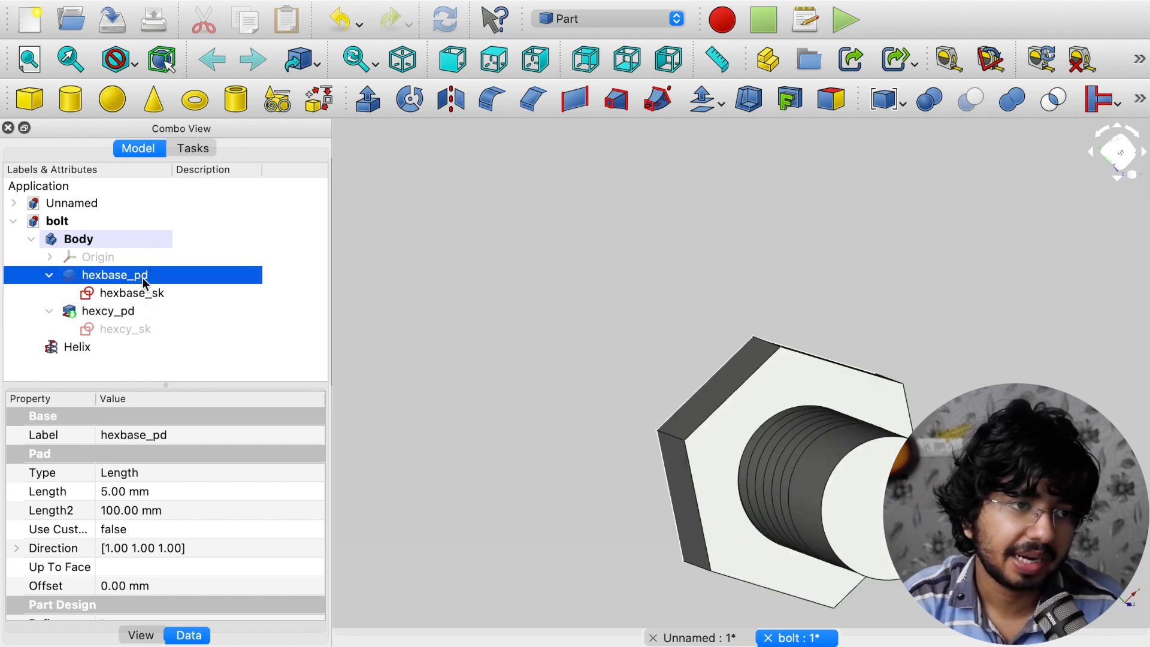
{"action": "middle_click_drag", "start_coordinate": [653, 539], "coordinate": [771, 546]}
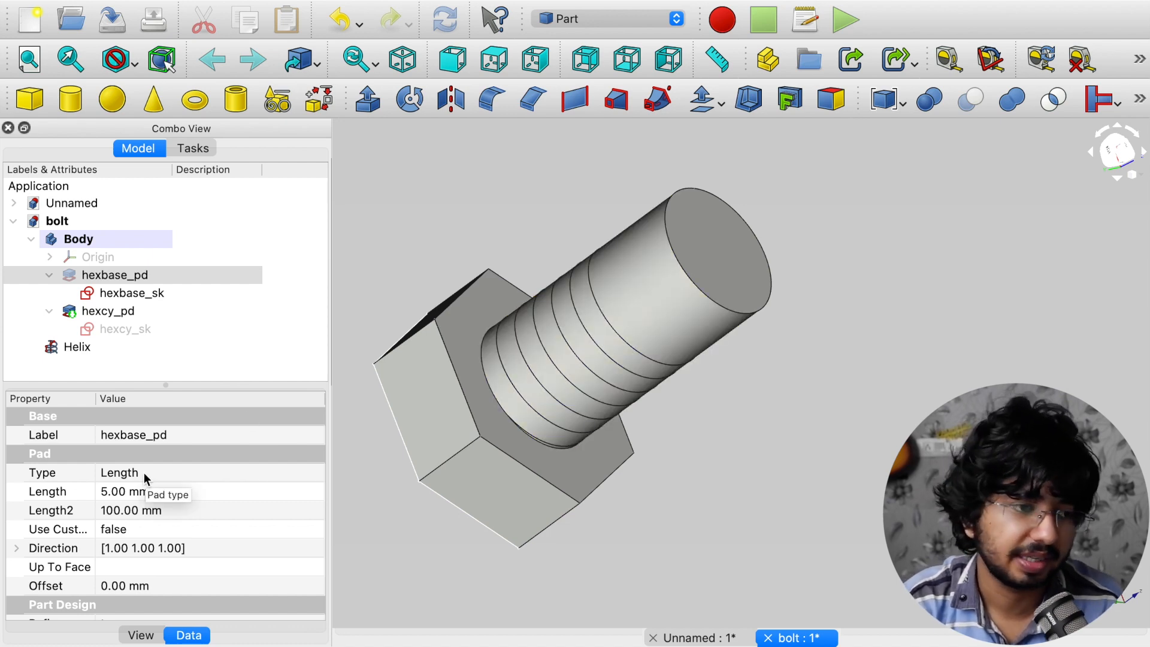
{"action": "scroll", "coordinate": [141, 497], "scroll_direction": "down", "scroll_amount": 3}
{"action": "scroll", "coordinate": [144, 474], "scroll_direction": "up", "scroll_amount": 3}
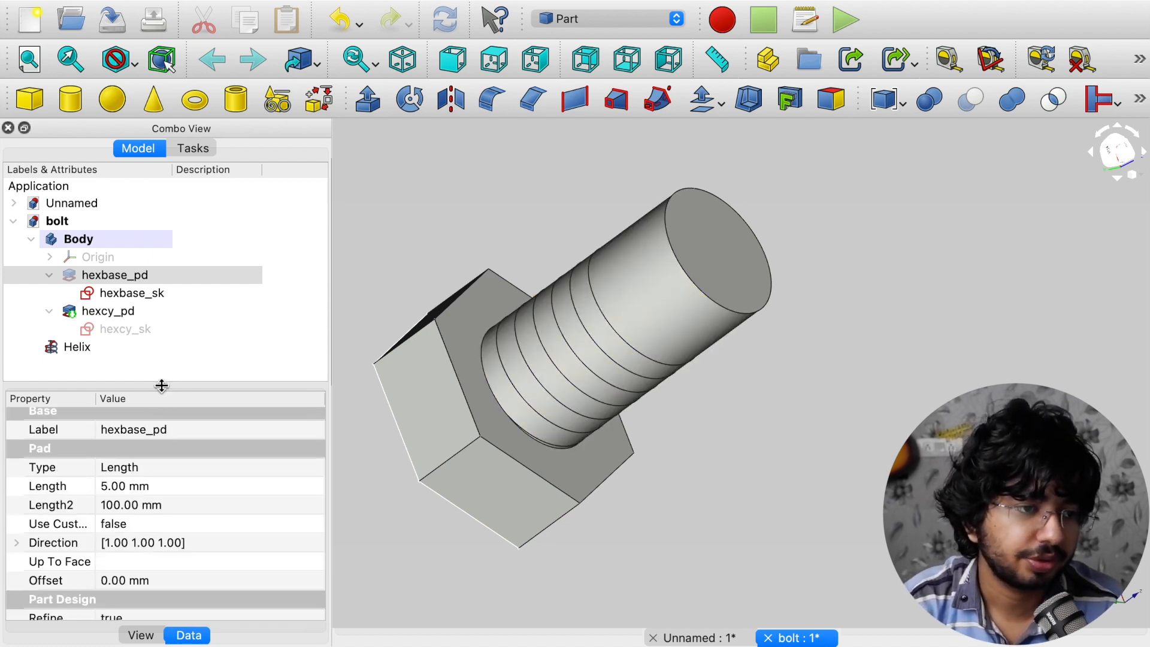
{"action": "left_click_drag", "start_coordinate": [166, 384], "coordinate": [167, 331]}
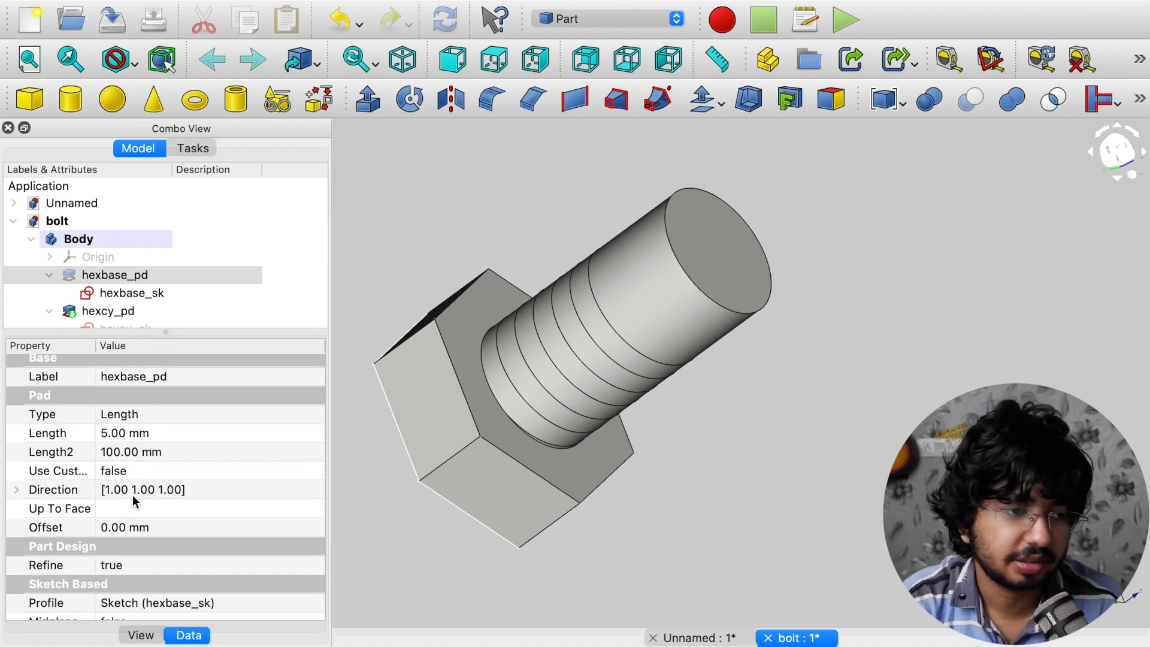
{"action": "scroll", "coordinate": [123, 273], "scroll_direction": "down", "scroll_amount": 2}
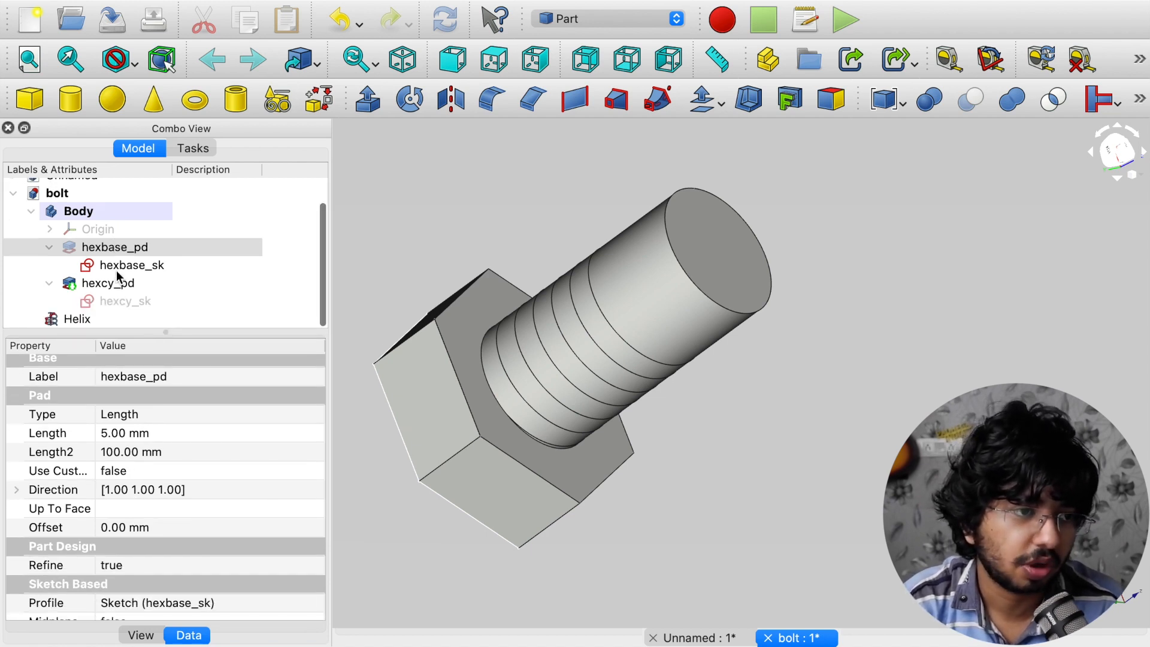
Select the Helix, expand its placement position and open the Z value for editing
{"action": "left_click", "coordinate": [118, 319]}
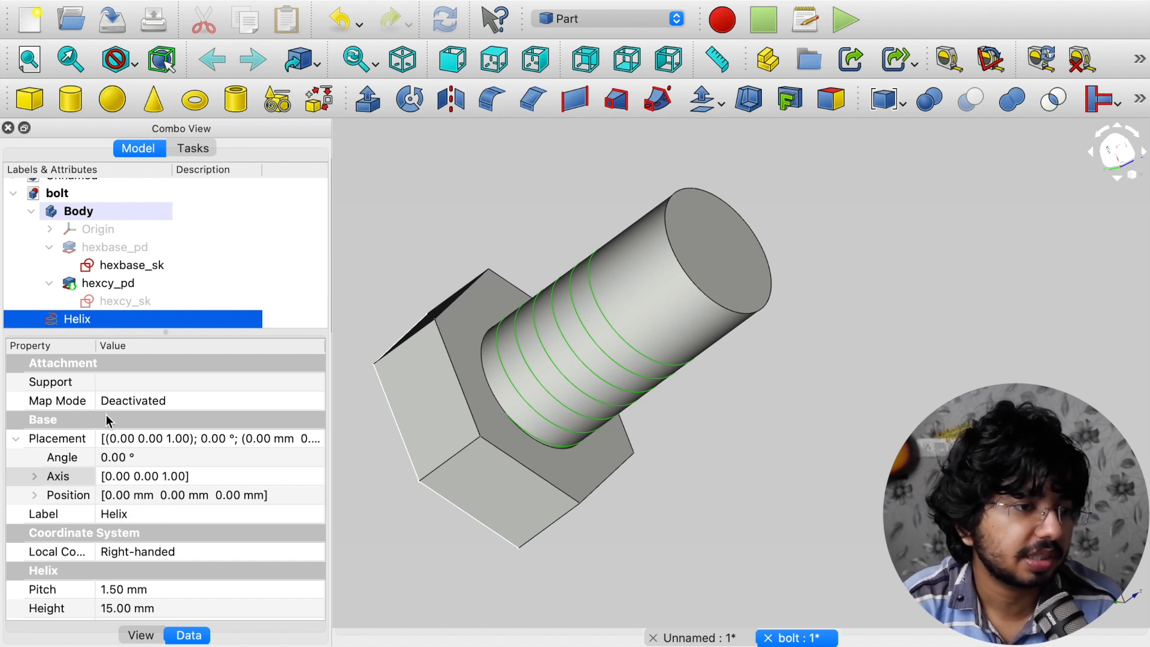
{"action": "left_click", "coordinate": [36, 497]}
{"action": "left_click", "coordinate": [110, 550]}
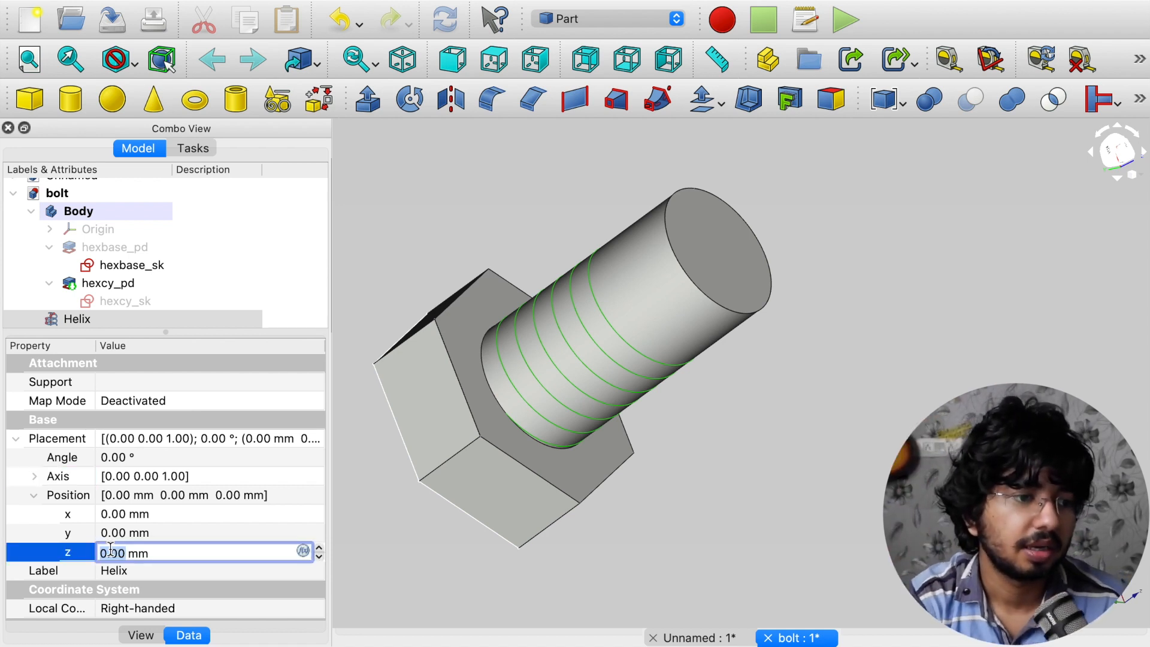
Try shifting the helix along the shank in 1 mm Z increments, up to 8 mm and back to around 5 mm
{"action": "key", "text": "Up"}
{"action": "key", "text": "Up"}
{"action": "key", "text": "Up"}
{"action": "key", "text": "Up"}
{"action": "key", "text": "Up"}
{"action": "key", "text": "Up"}
{"action": "key", "text": "Up"}
{"action": "key", "text": "Up"}
{"action": "key", "text": "Down"}
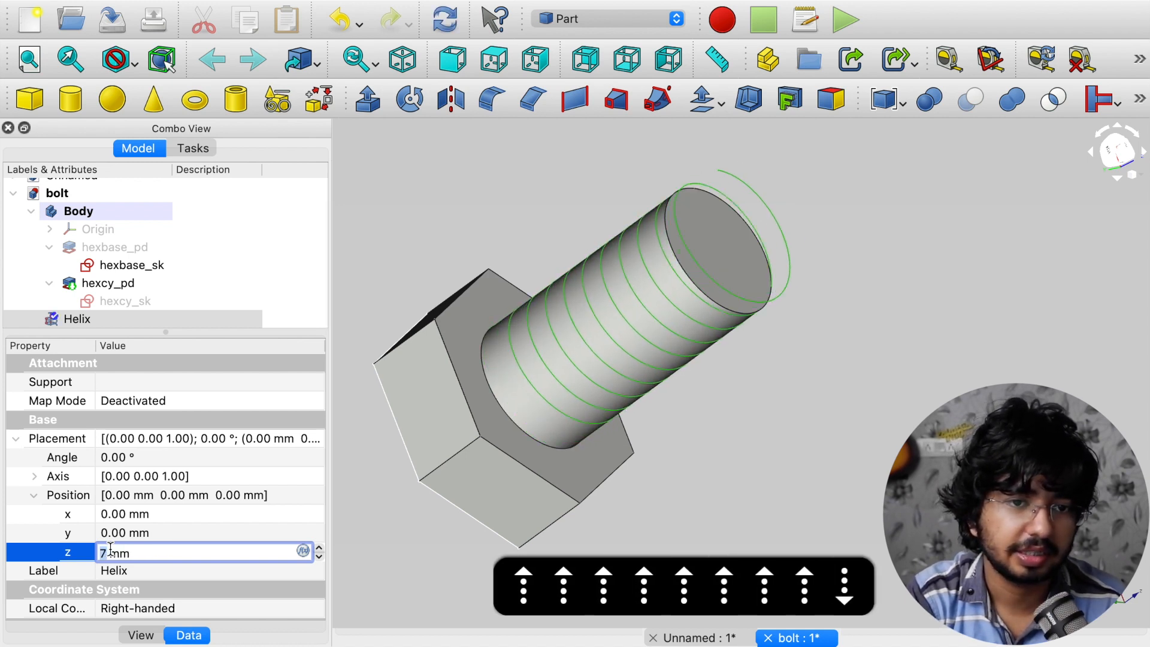
{"action": "key", "text": "Down"}
{"action": "key", "text": "Down"}
{"action": "key", "text": "Down"}
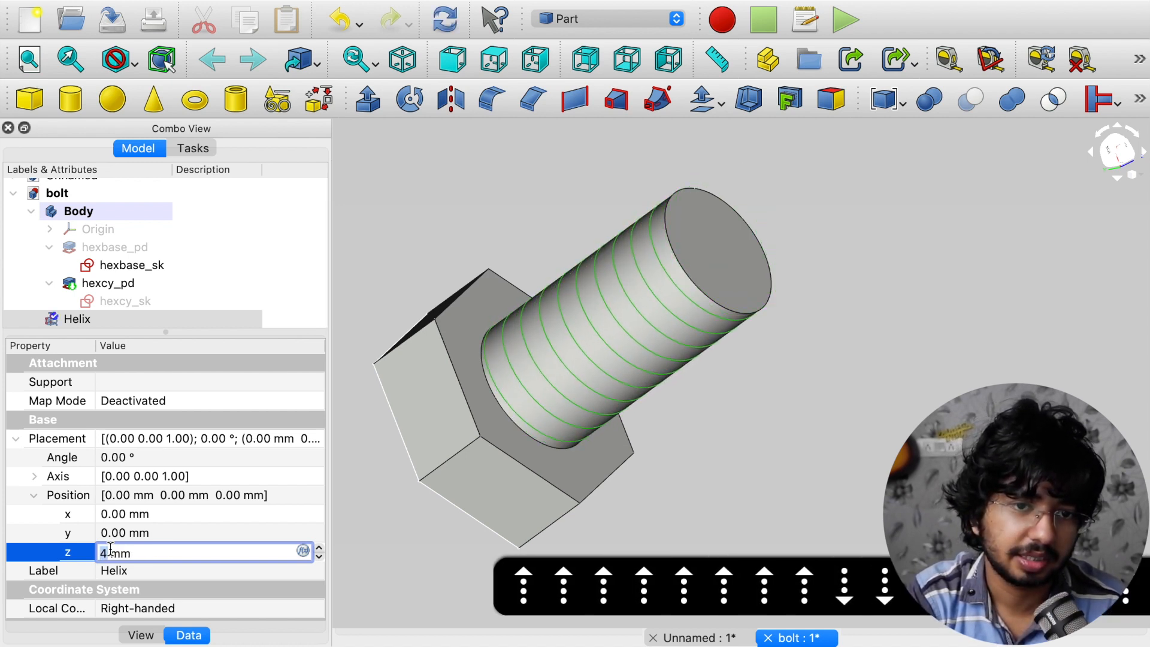
{"action": "key", "text": "Down"}
{"action": "key", "text": "Down"}
{"action": "key", "text": "Up"}
{"action": "key", "text": "Up"}
{"action": "key", "text": "Up"}
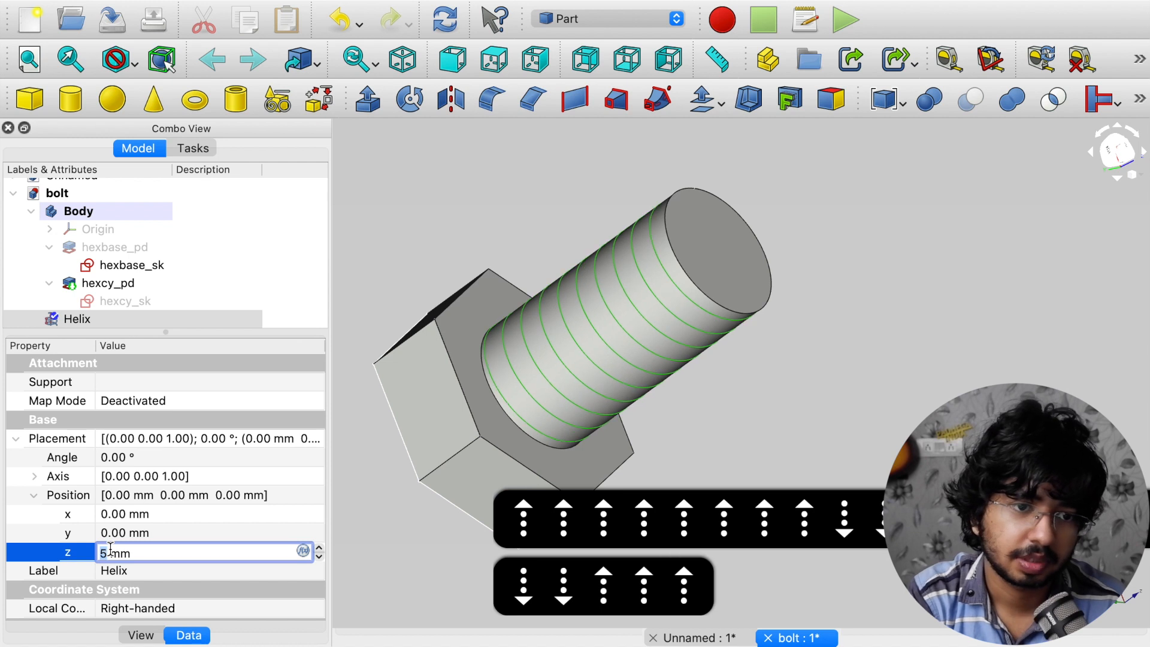
{"action": "key", "text": "Up"}
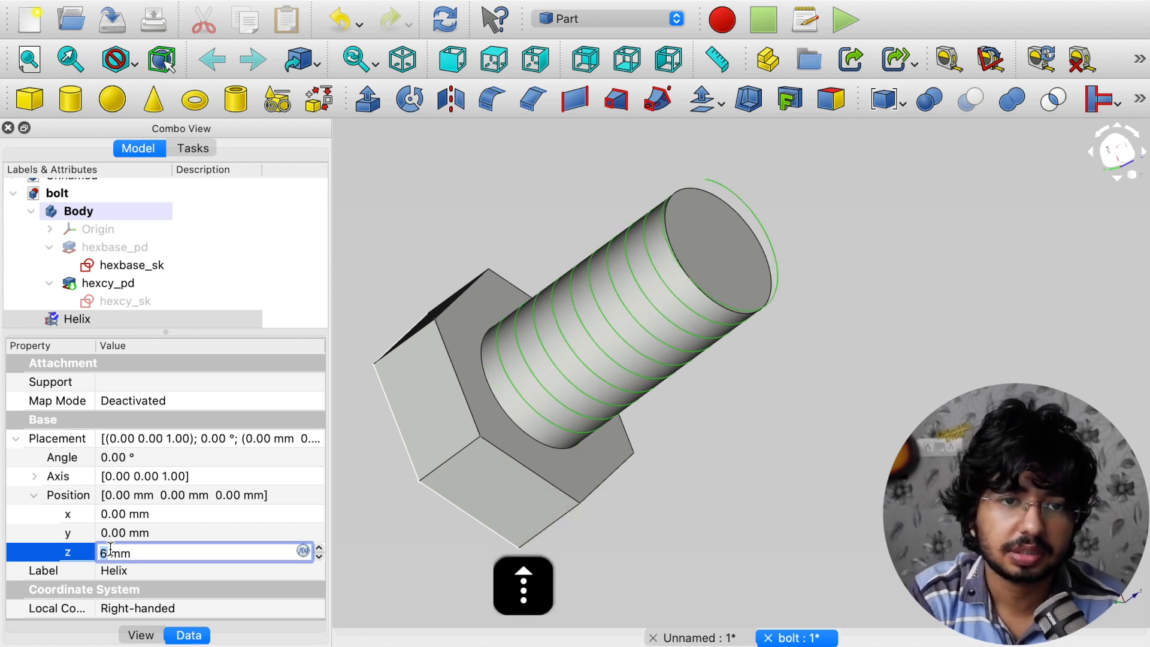
{"action": "key", "text": "Down"}
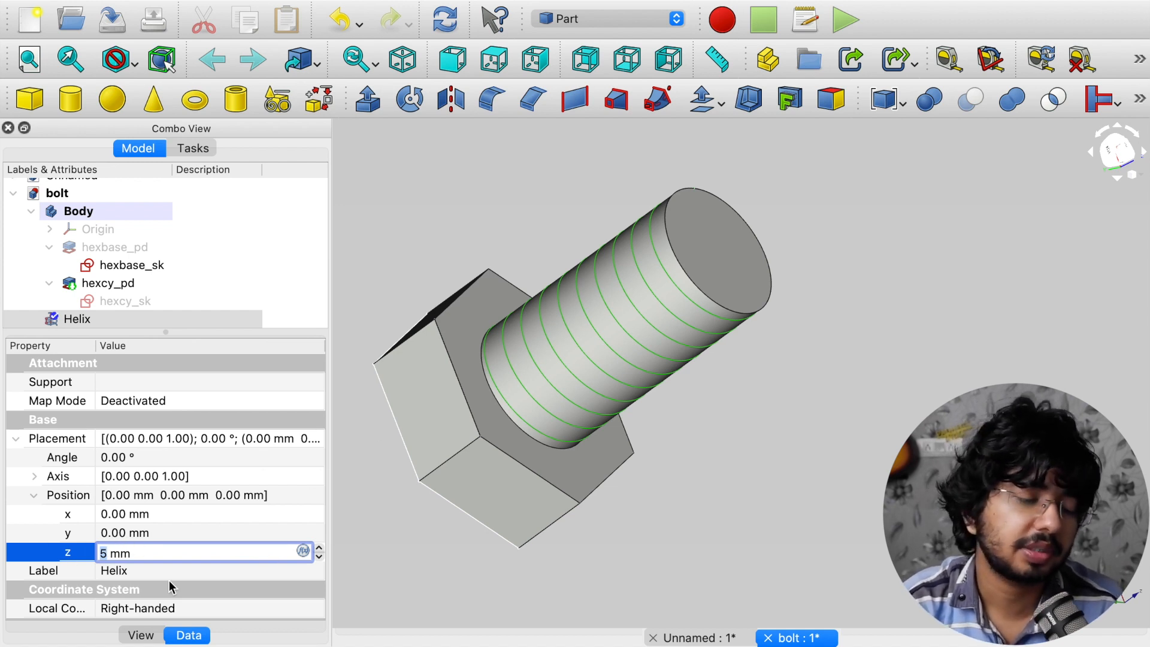
{"action": "scroll", "coordinate": [158, 552], "scroll_direction": "up", "scroll_amount": 1}
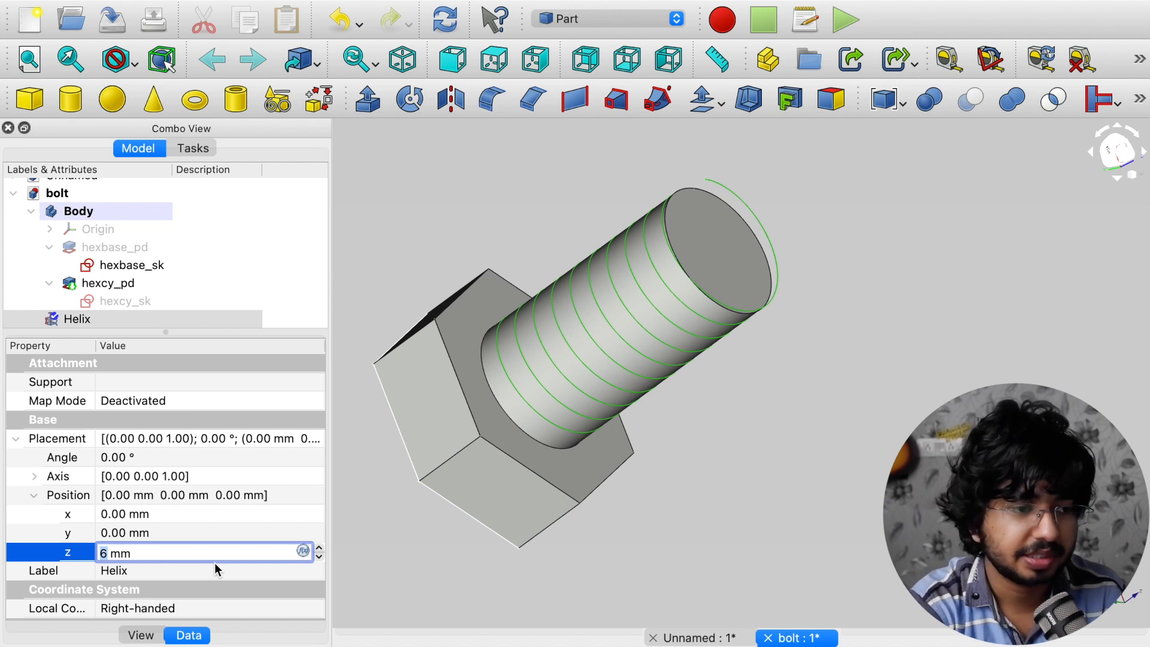
Link the helix's Z position to the head thickness with the expression <<hexbase_pd>>.Length and check the helix on the shank
{"action": "key", "text": "equal"}
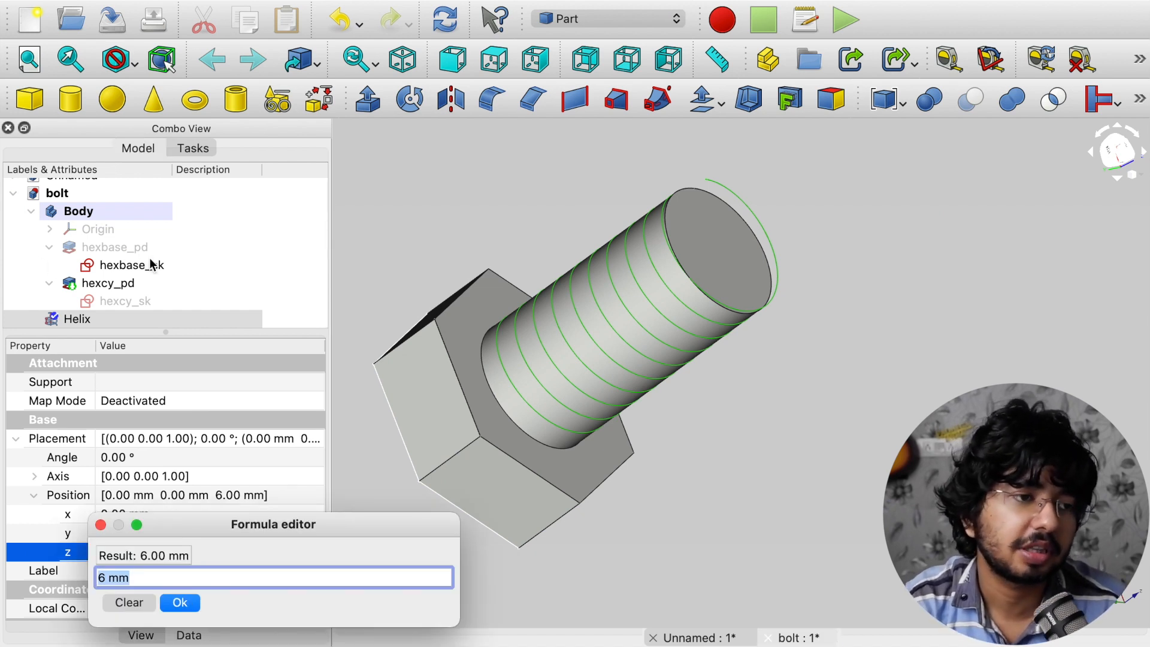
{"action": "type", "text": "hex"}
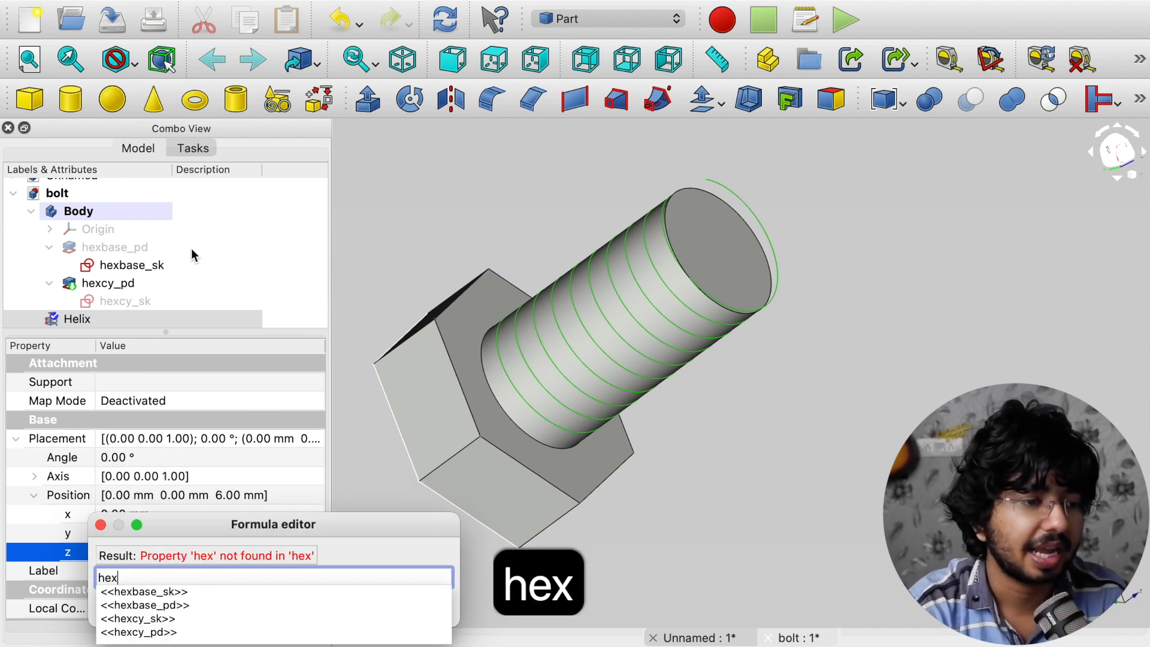
{"action": "key", "text": "Down"}
{"action": "key", "text": "Down"}
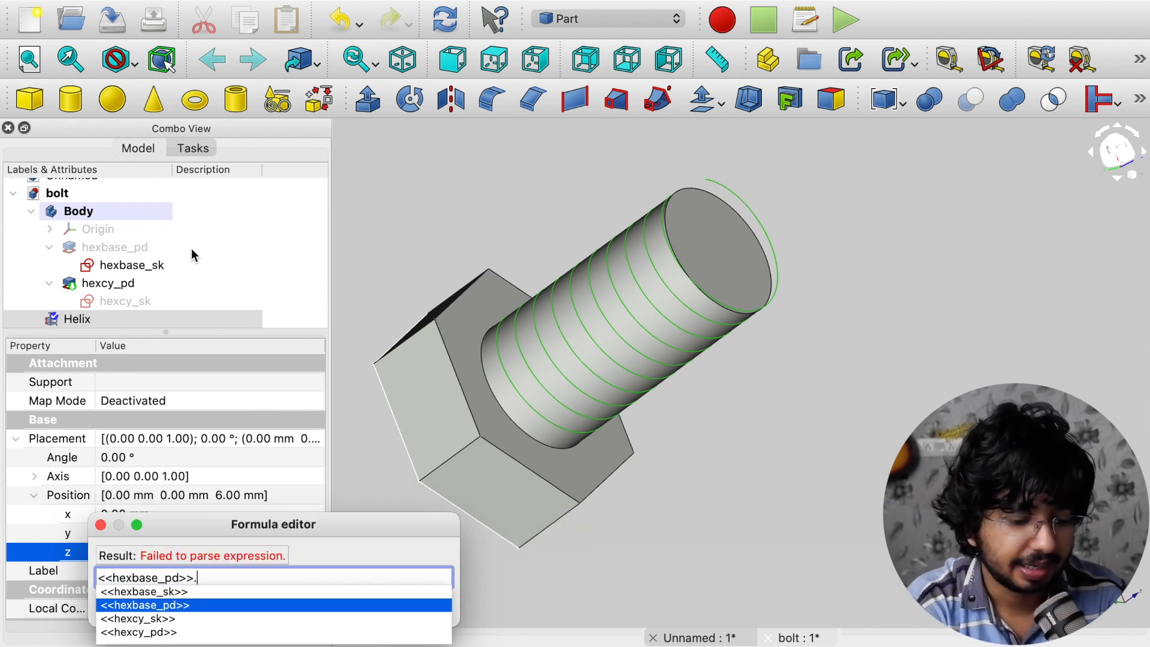
{"action": "type", "text": "Lenm"}
{"action": "key", "text": "BackSpace"}
{"action": "key", "text": "BackSpace"}
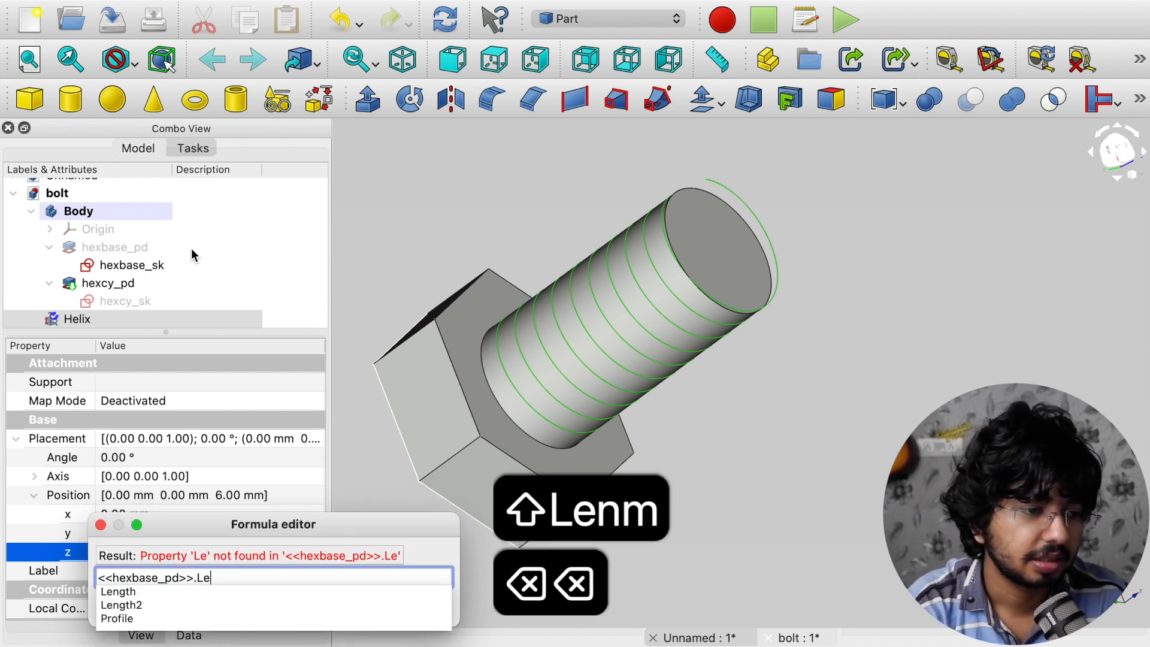
{"action": "key", "text": "Down"}
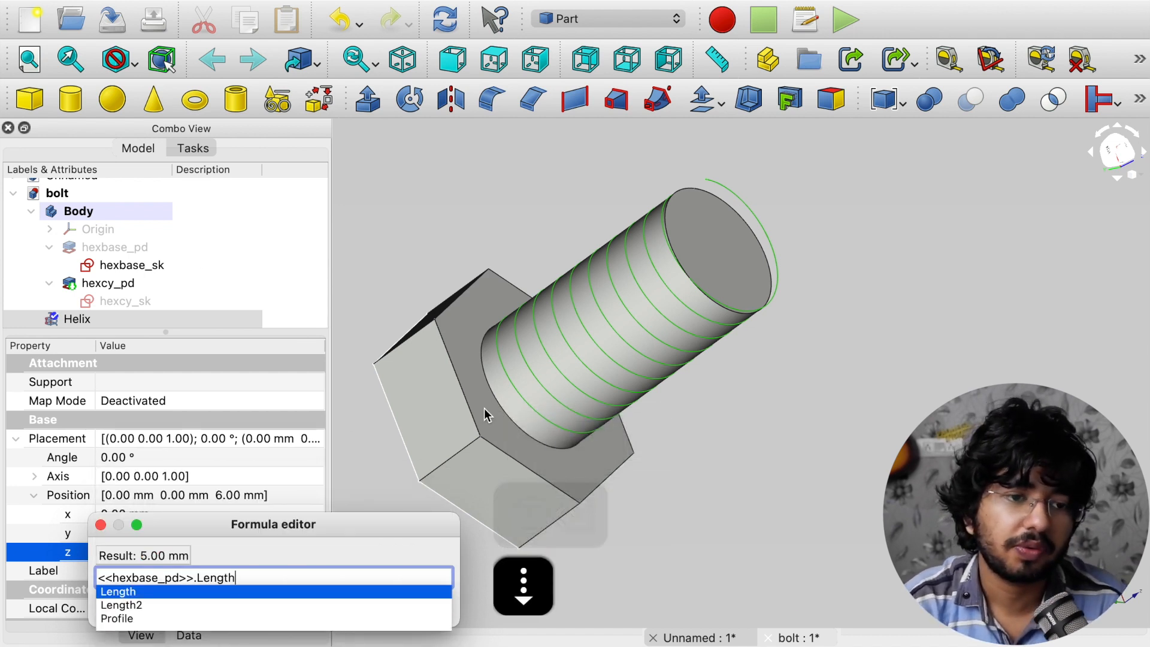
{"action": "key", "text": "Return"}
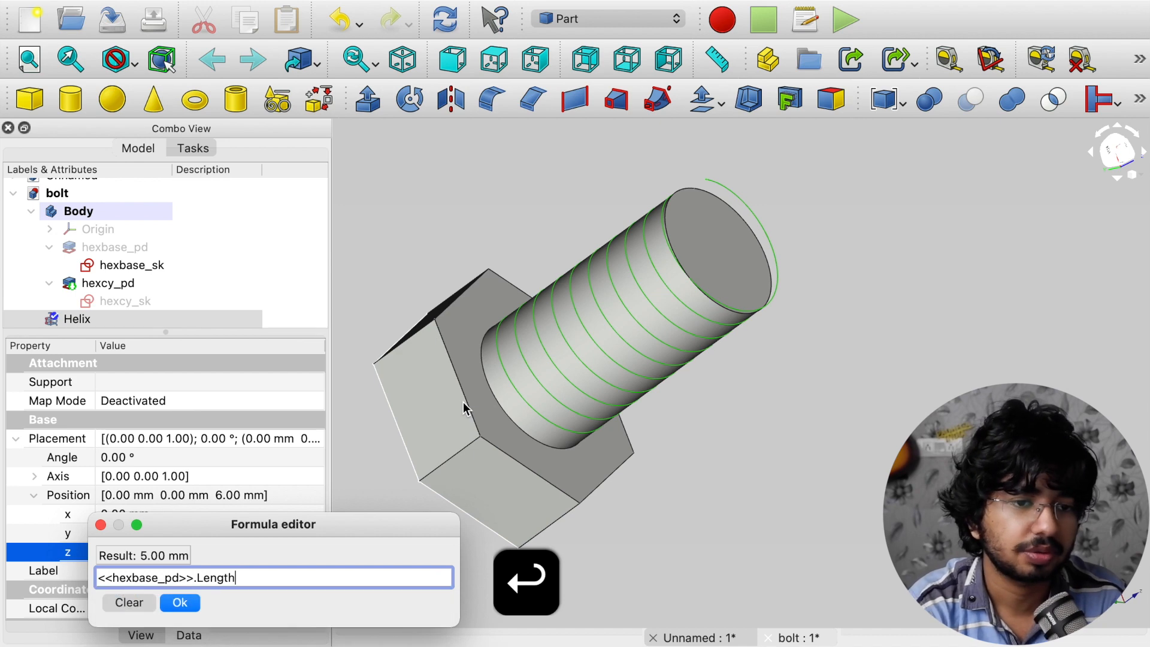
{"action": "key", "text": "Return"}
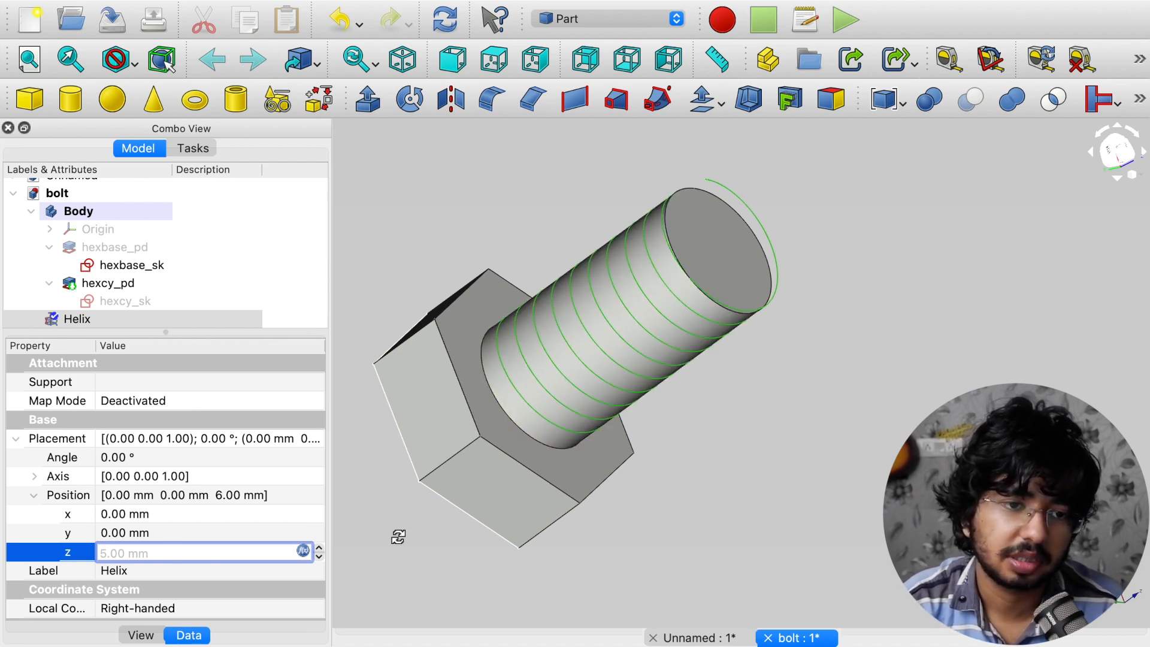
{"action": "middle_click_drag", "start_coordinate": [398, 535], "coordinate": [429, 608]}
{"action": "middle_click_drag", "start_coordinate": [671, 353], "coordinate": [789, 456]}
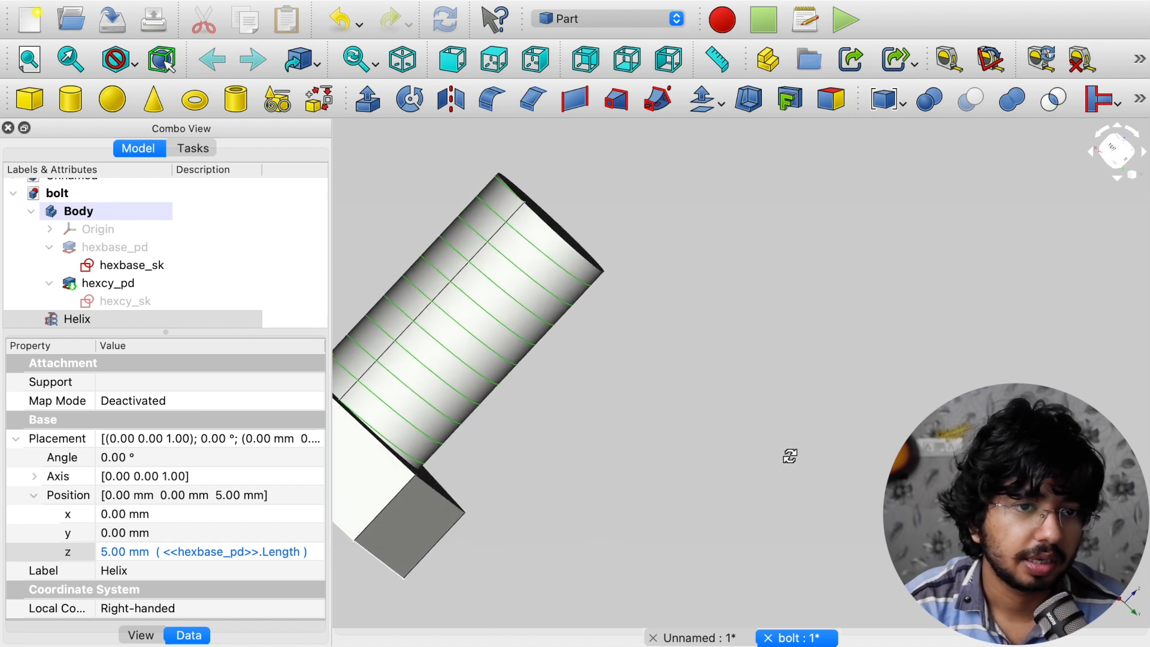
Start an expression for the Helix's Radius that references <<hexcy_sk>>.Constraints
{"action": "scroll", "coordinate": [502, 234], "scroll_direction": "up", "scroll_amount": 5}
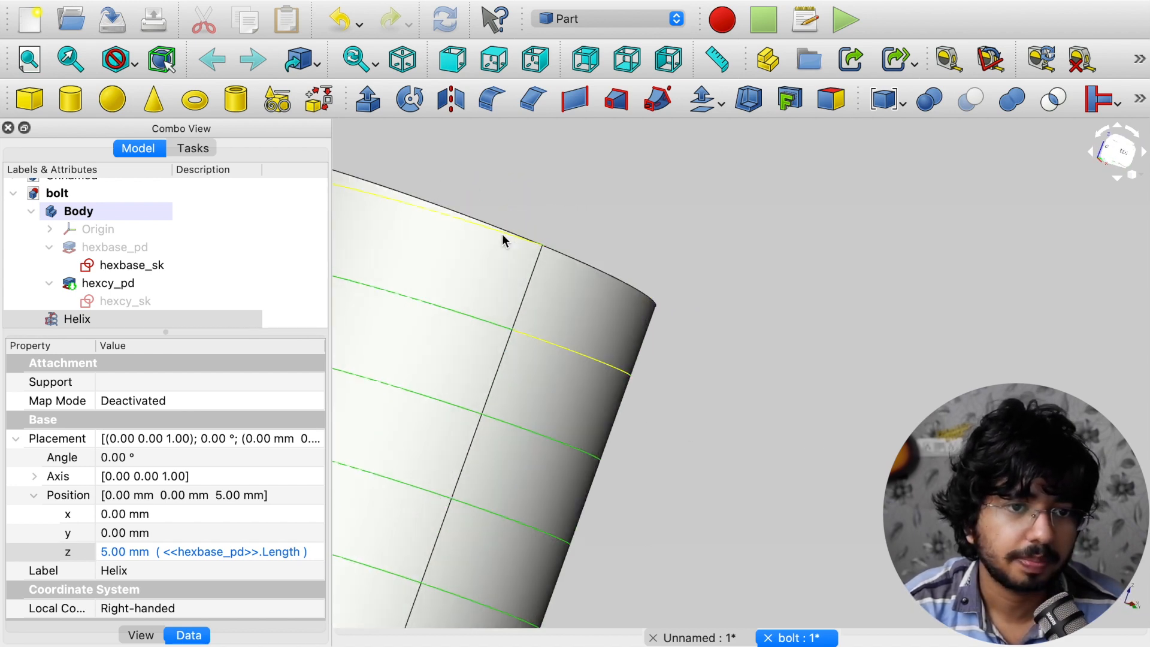
{"action": "scroll", "coordinate": [609, 267], "scroll_direction": "down", "scroll_amount": 10}
{"action": "scroll", "coordinate": [611, 396], "scroll_direction": "up", "scroll_amount": 4}
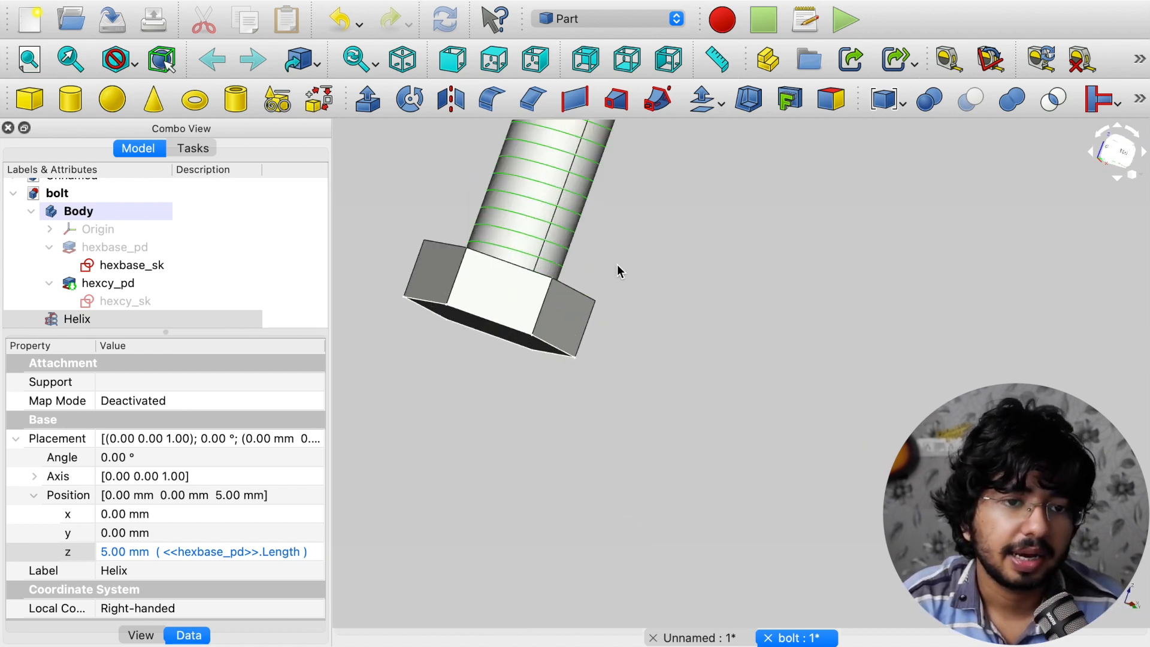
{"action": "middle_click_drag", "start_coordinate": [619, 265], "coordinate": [687, 440]}
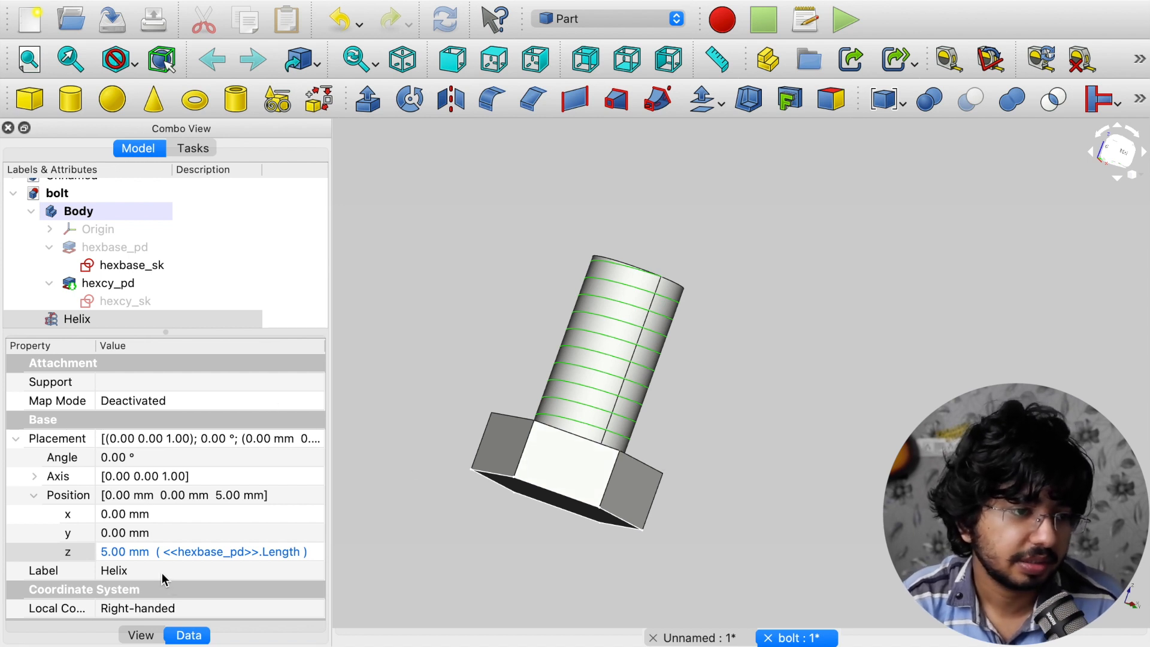
{"action": "scroll", "coordinate": [132, 533], "scroll_direction": "down", "scroll_amount": 3}
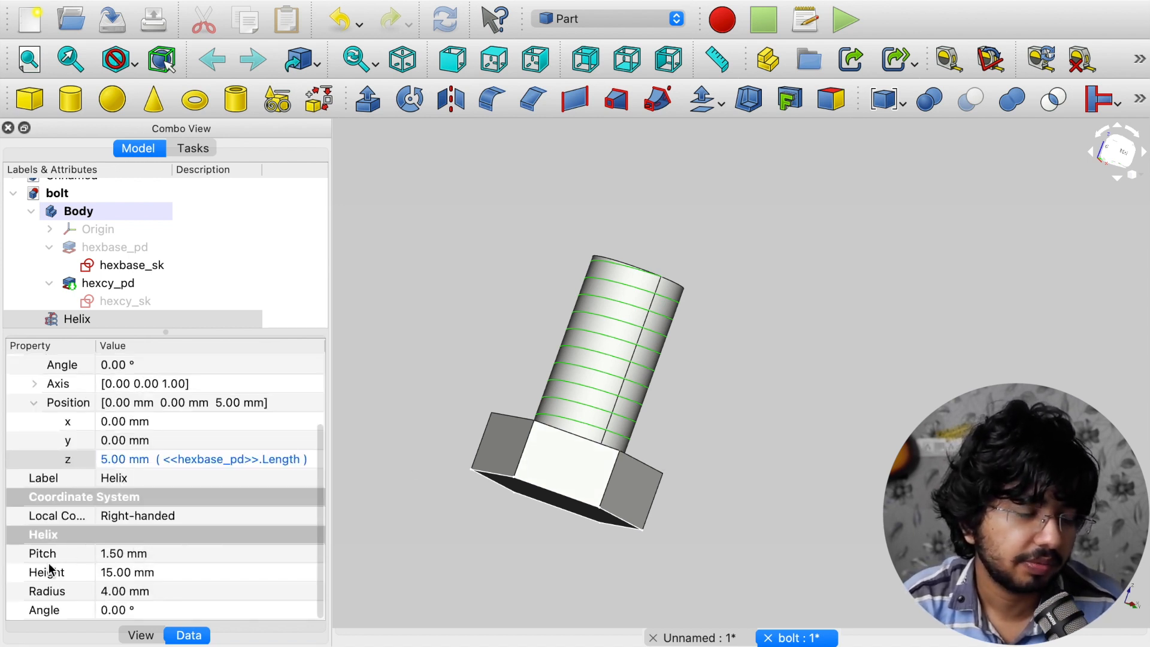
{"action": "double_click", "coordinate": [104, 594]}
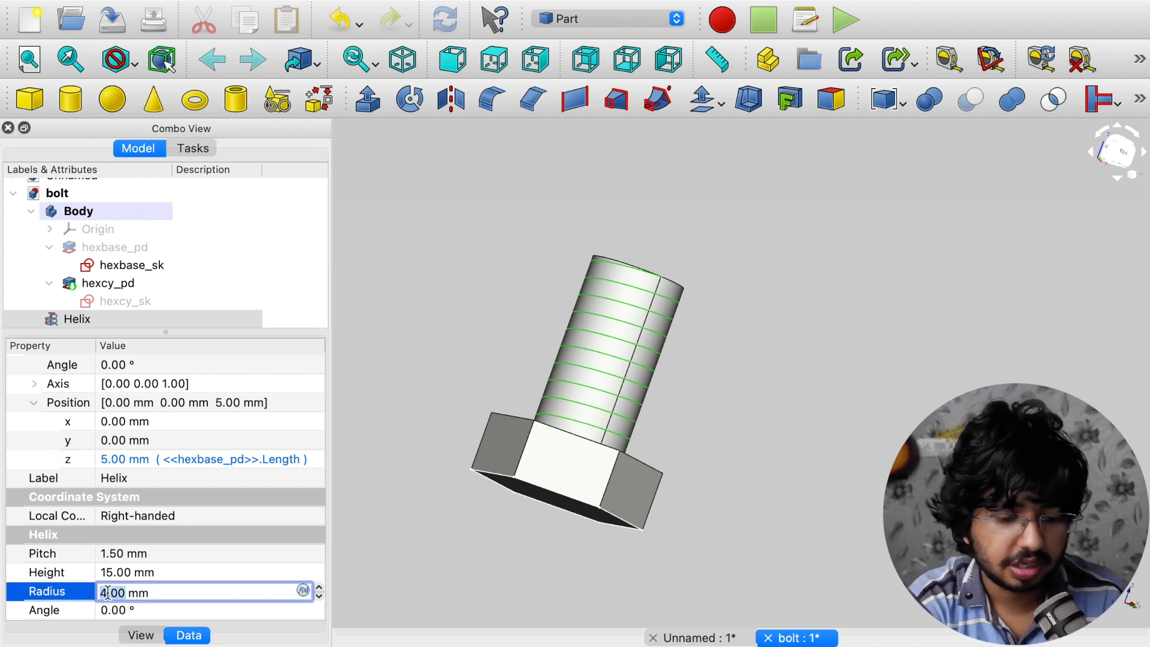
{"action": "key", "text": "equal"}
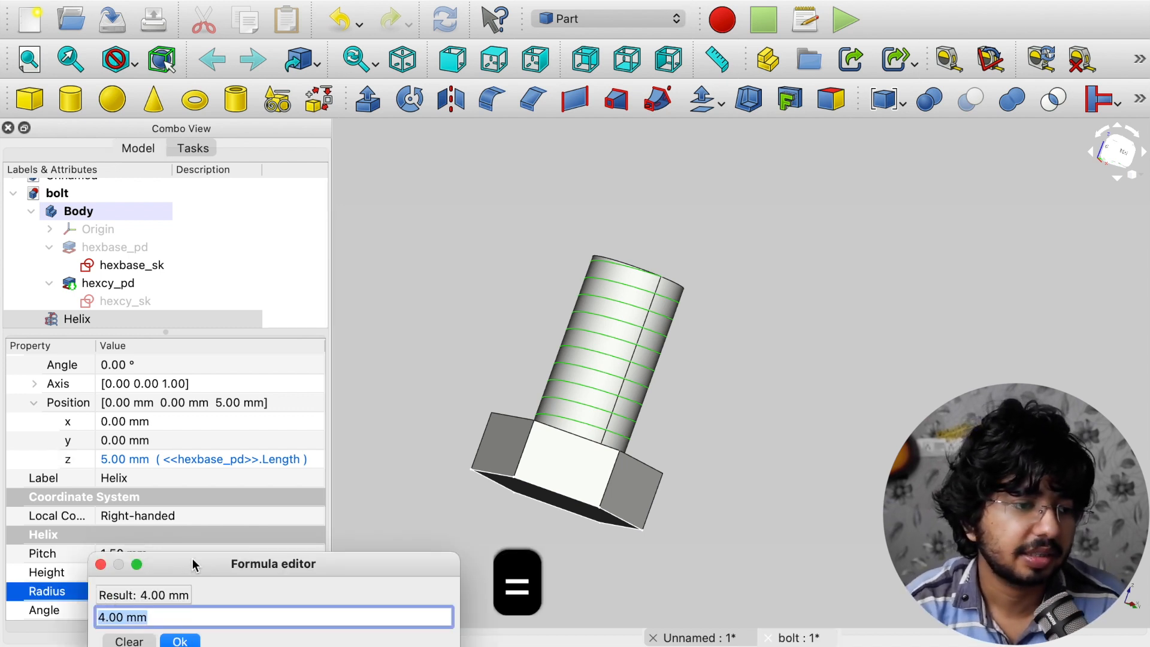
{"action": "left_click_drag", "start_coordinate": [192, 560], "coordinate": [206, 538]}
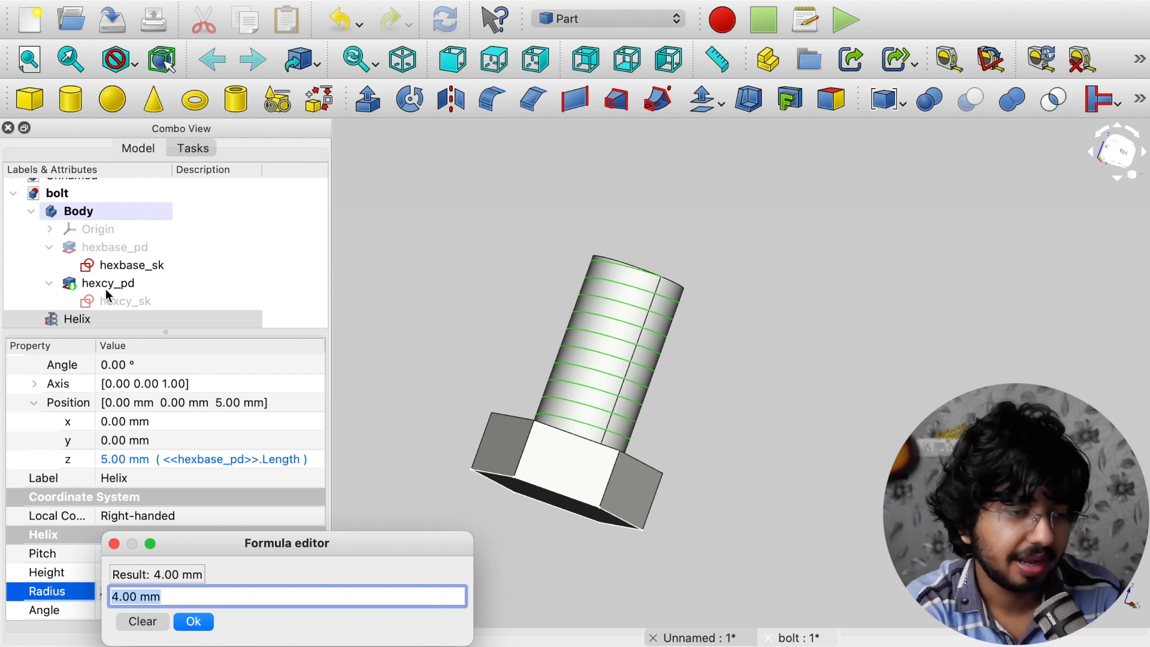
{"action": "type", "text": "hexy"}
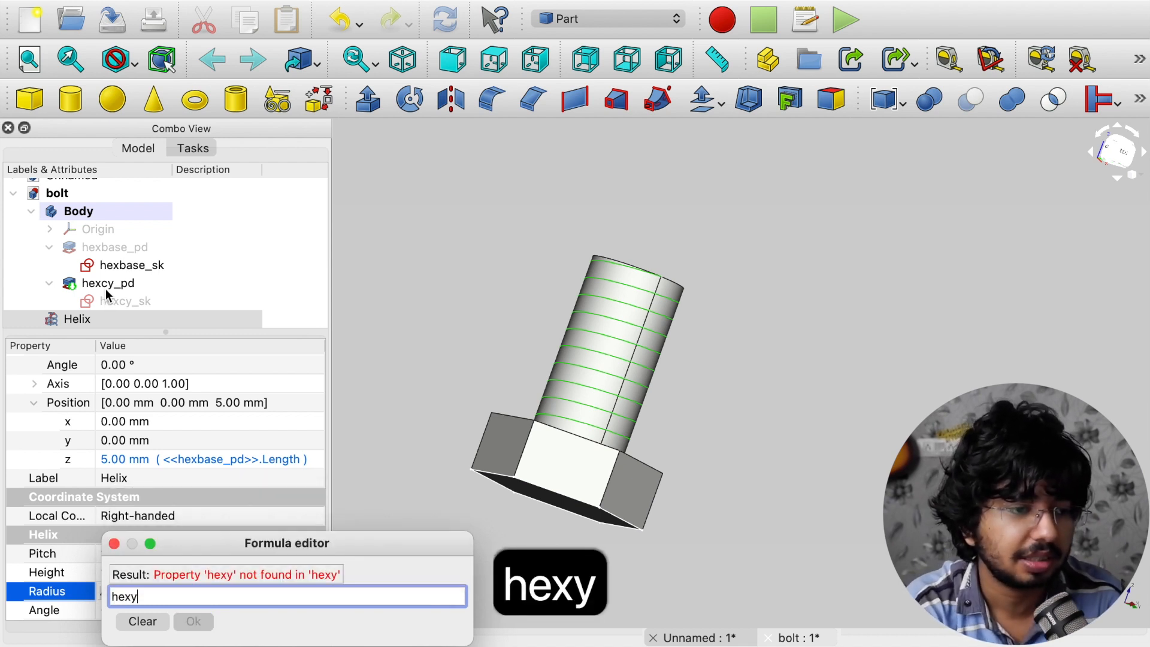
{"action": "key", "text": "BackSpace"}
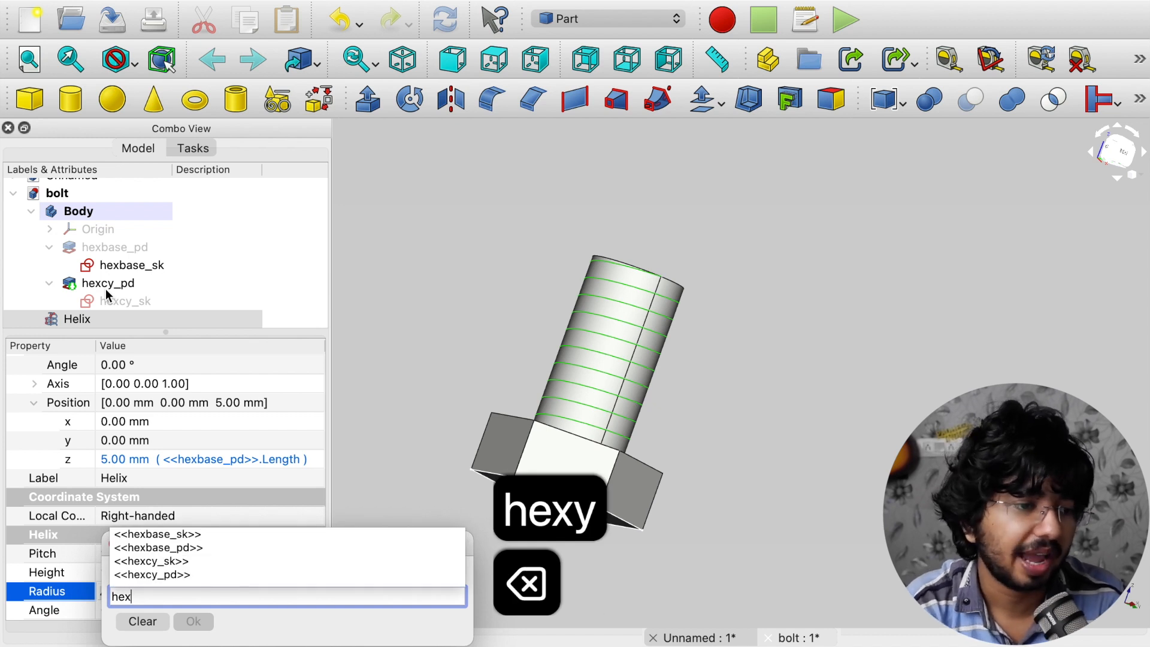
{"action": "key", "text": "Down"}
{"action": "key", "text": "Down"}
{"action": "key", "text": "Down"}
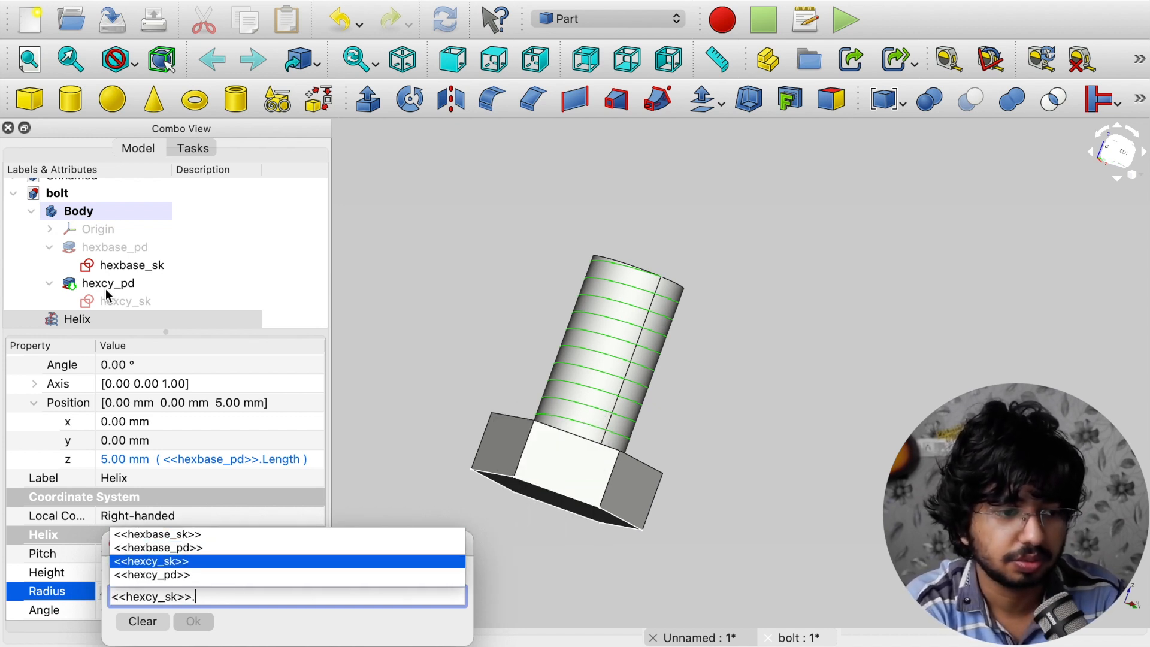
{"action": "type", "text": "Con"}
{"action": "key", "text": "Down"}
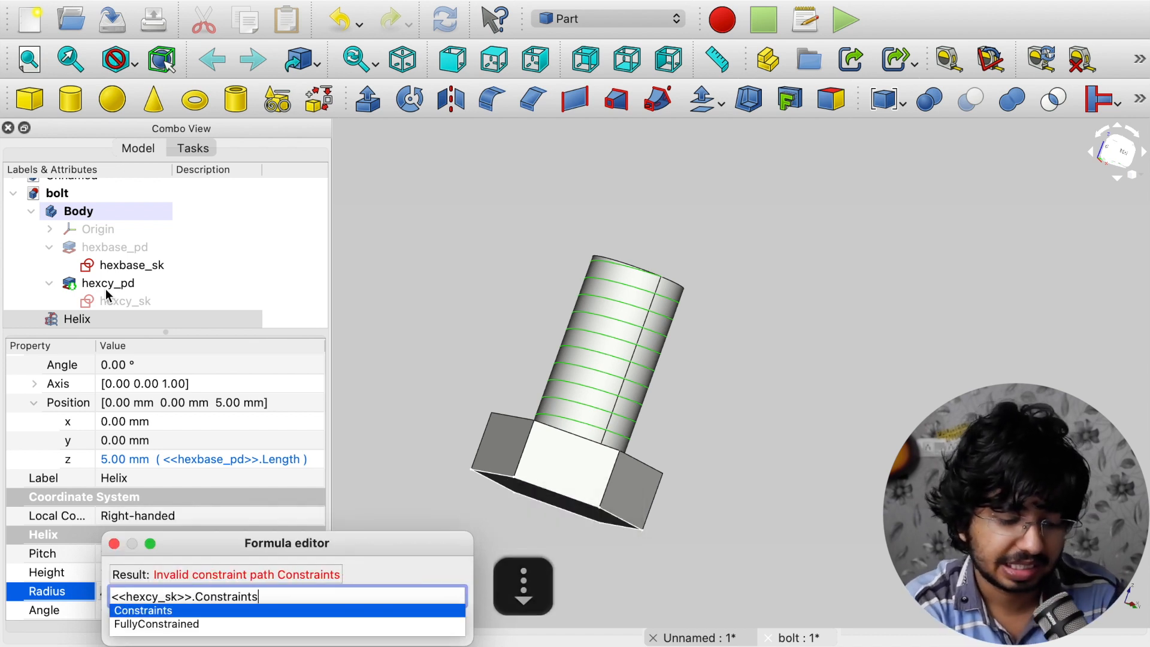
Try to complete the Radius expression with a constraint of the hexcy_sk sketch named diam or radius
{"action": "type", "text": "."}
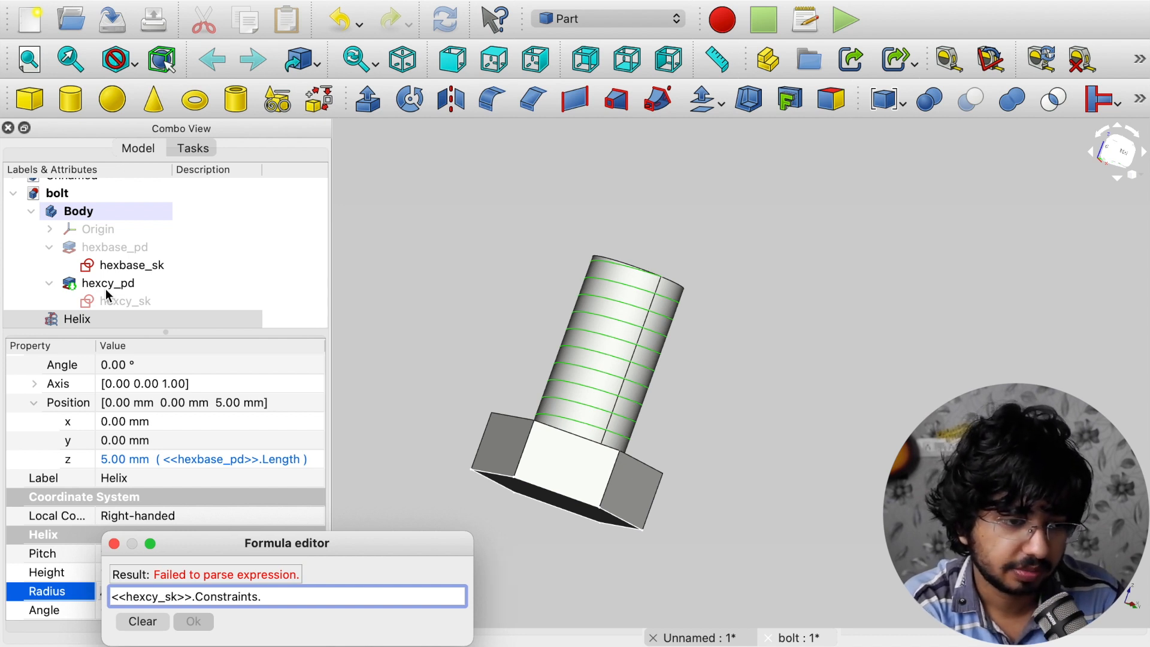
{"action": "type", "text": "p"}
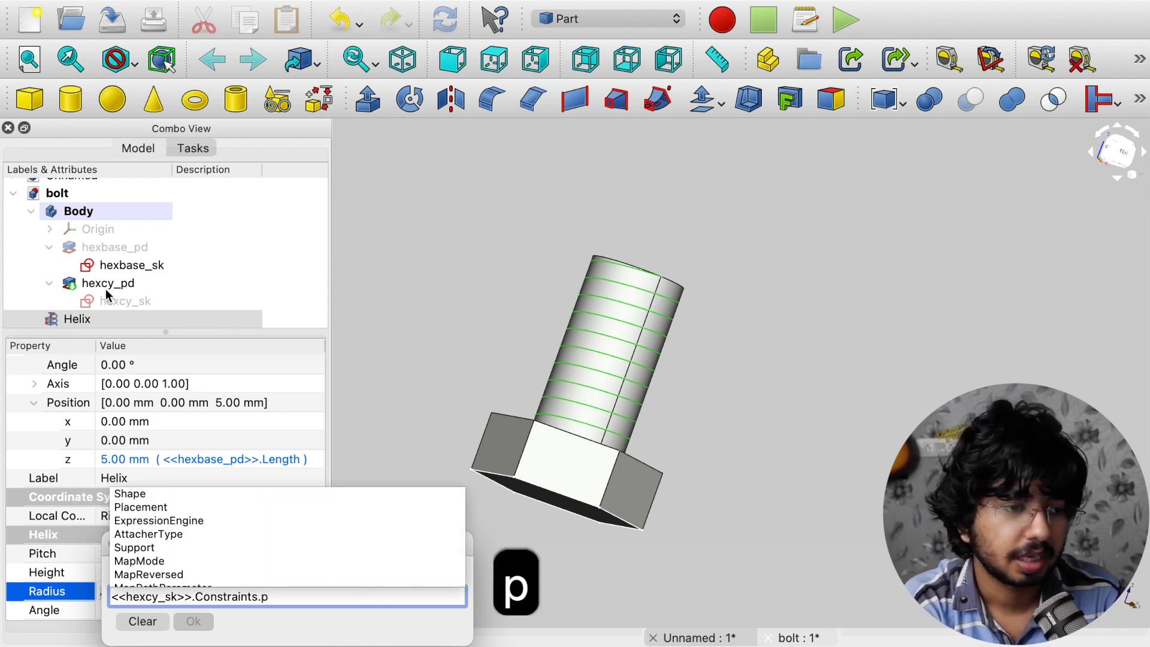
{"action": "key", "text": "BackSpace"}
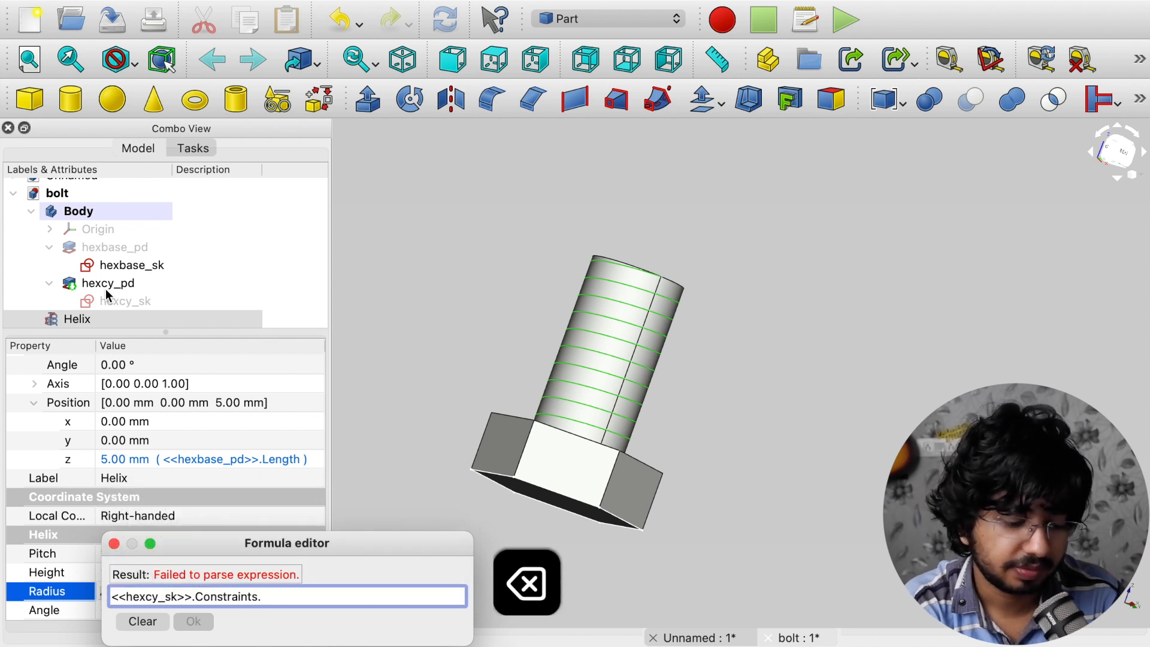
{"action": "type", "text": "diam"}
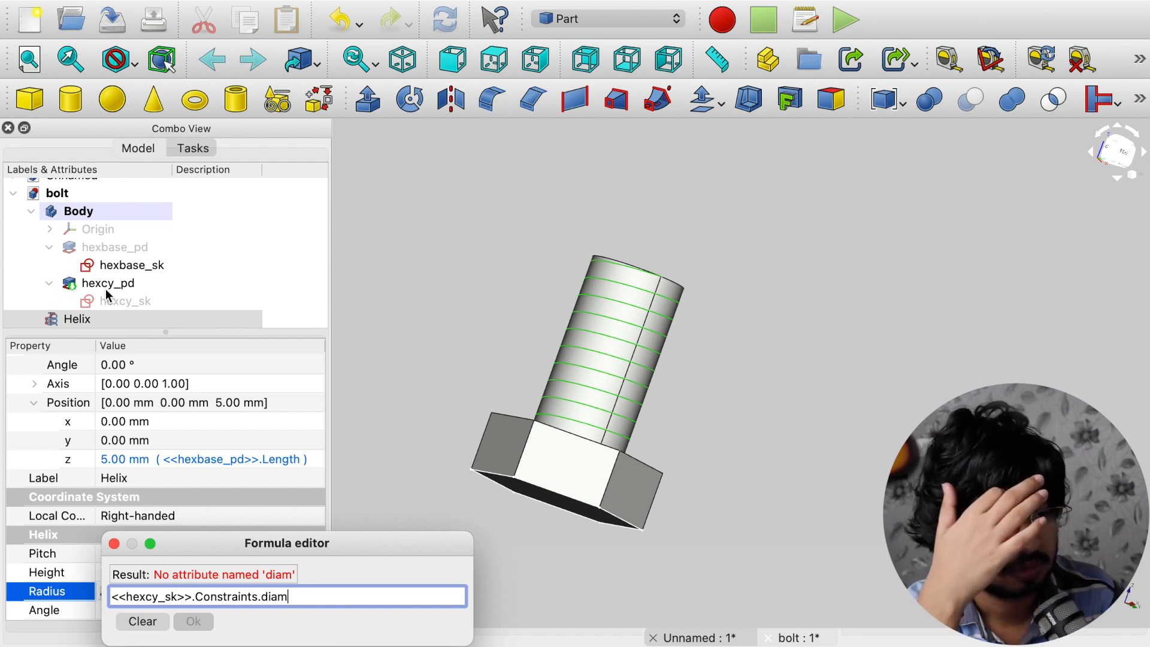
{"action": "key", "text": "BackSpace"}
{"action": "key", "text": "BackSpace"}
{"action": "key", "text": "BackSpace"}
{"action": "key", "text": "BackSpace"}
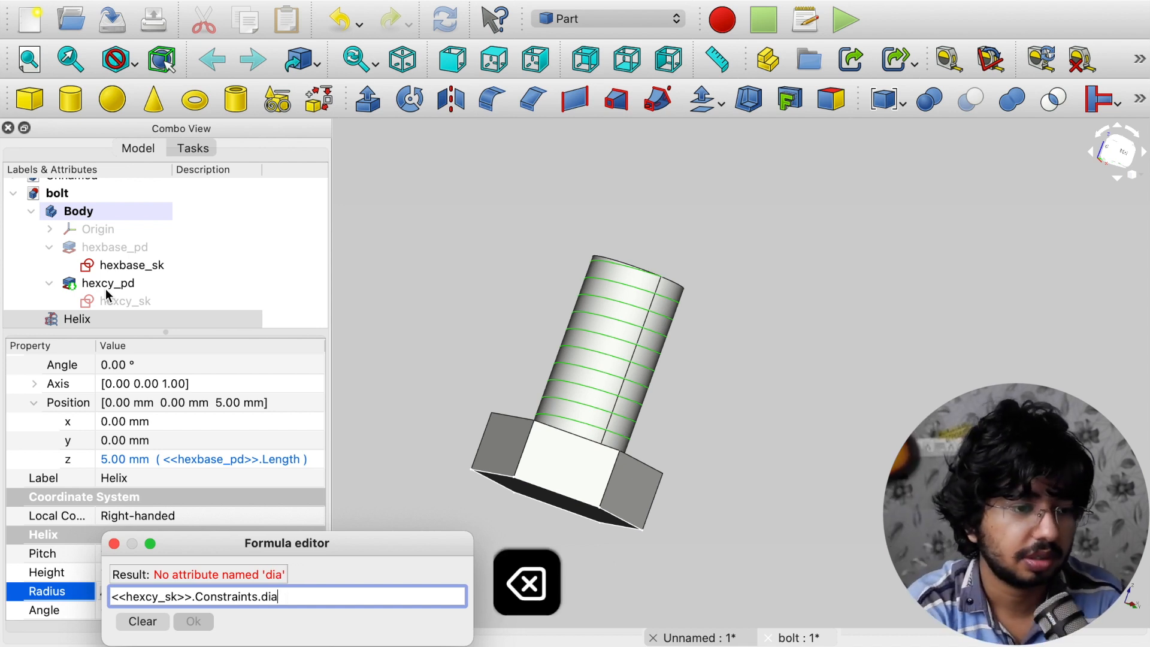
{"action": "type", "text": "d"}
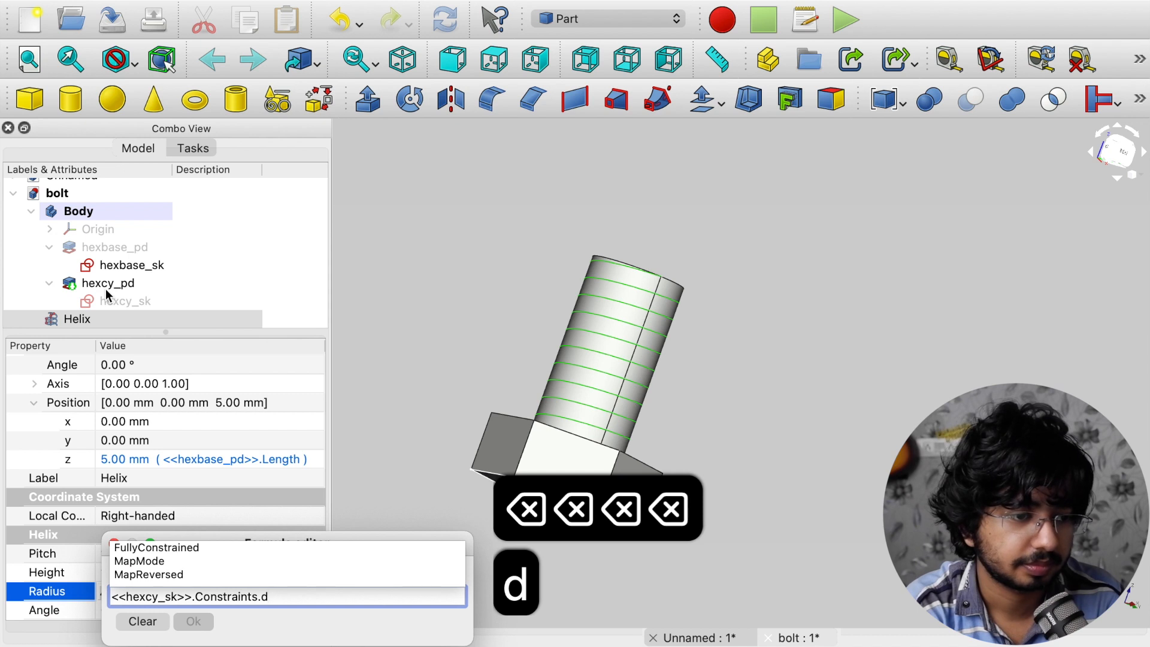
{"action": "key", "text": "BackSpace"}
{"action": "type", "text": "radius"}
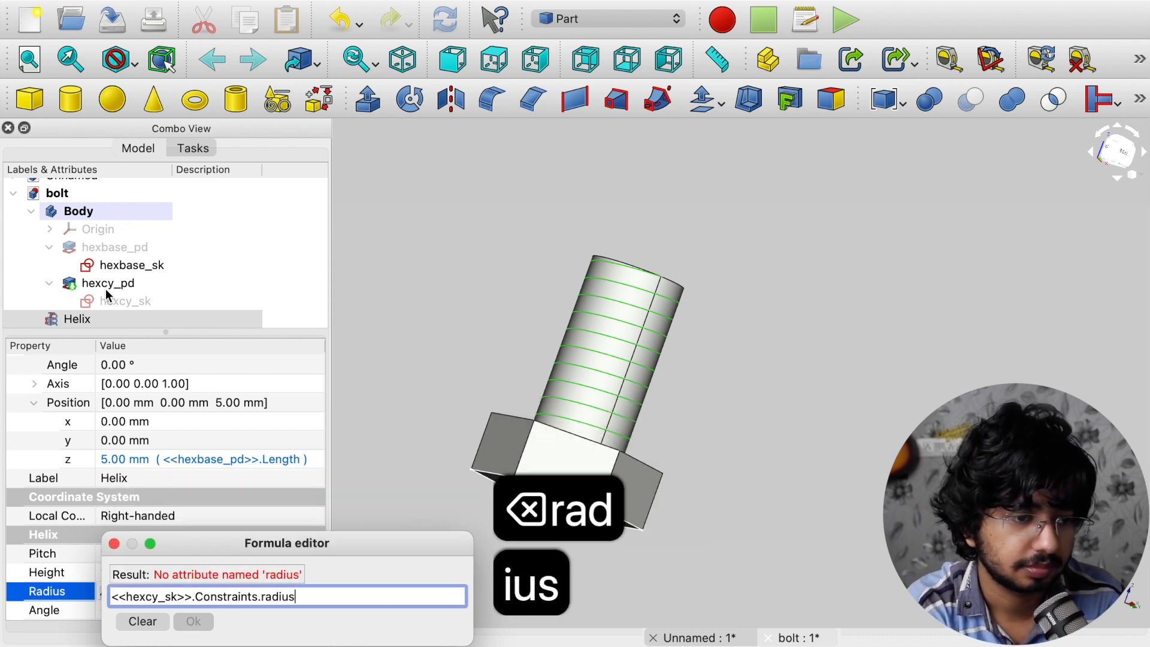
{"action": "key", "text": "BackSpace"}
{"action": "key", "text": "BackSpace"}
{"action": "key", "text": "BackSpace"}
{"action": "key", "text": "BackSpace"}
{"action": "key", "text": "BackSpace"}
{"action": "key", "text": "BackSpace"}
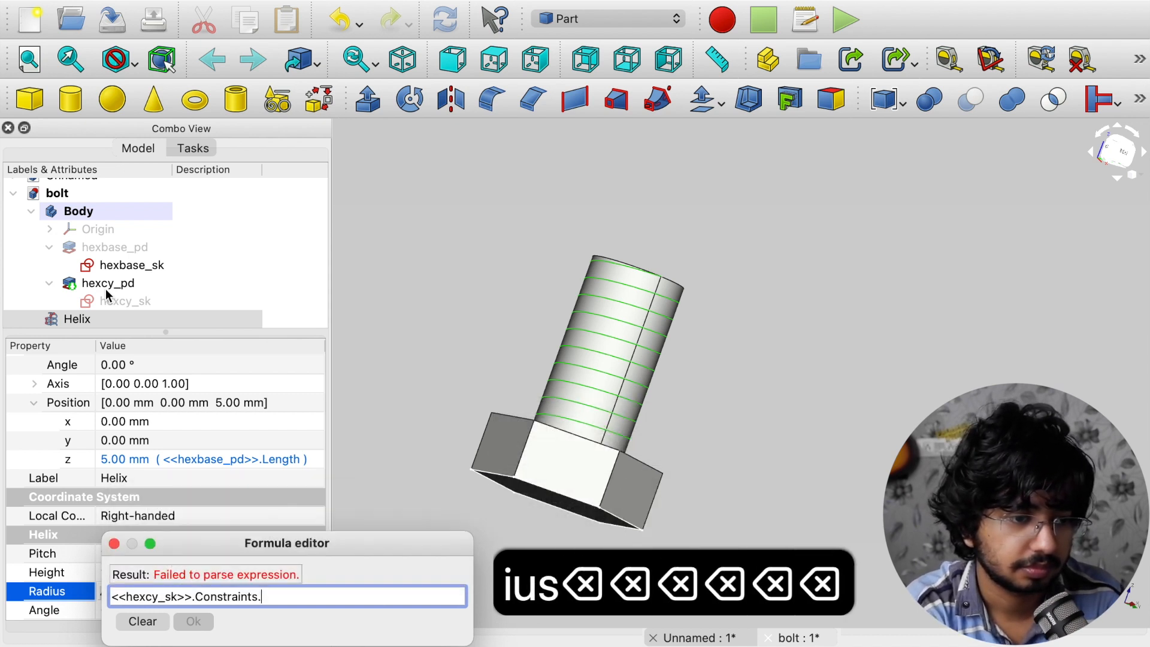
{"action": "type", "text": "diam"}
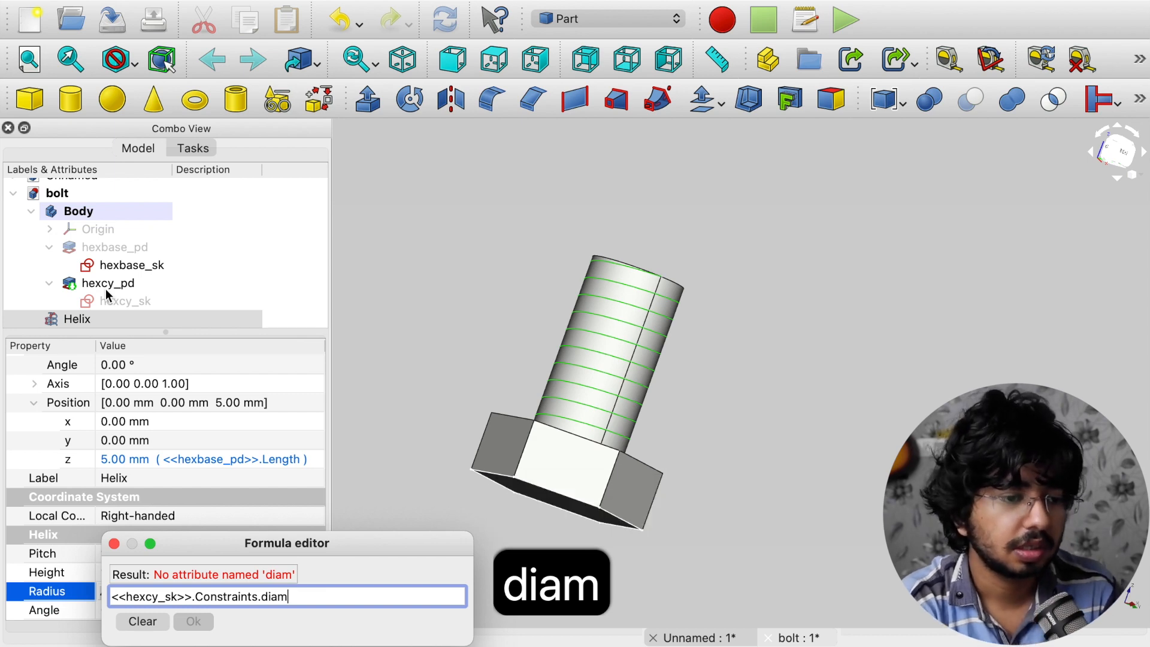
{"action": "key", "text": "super+a"}
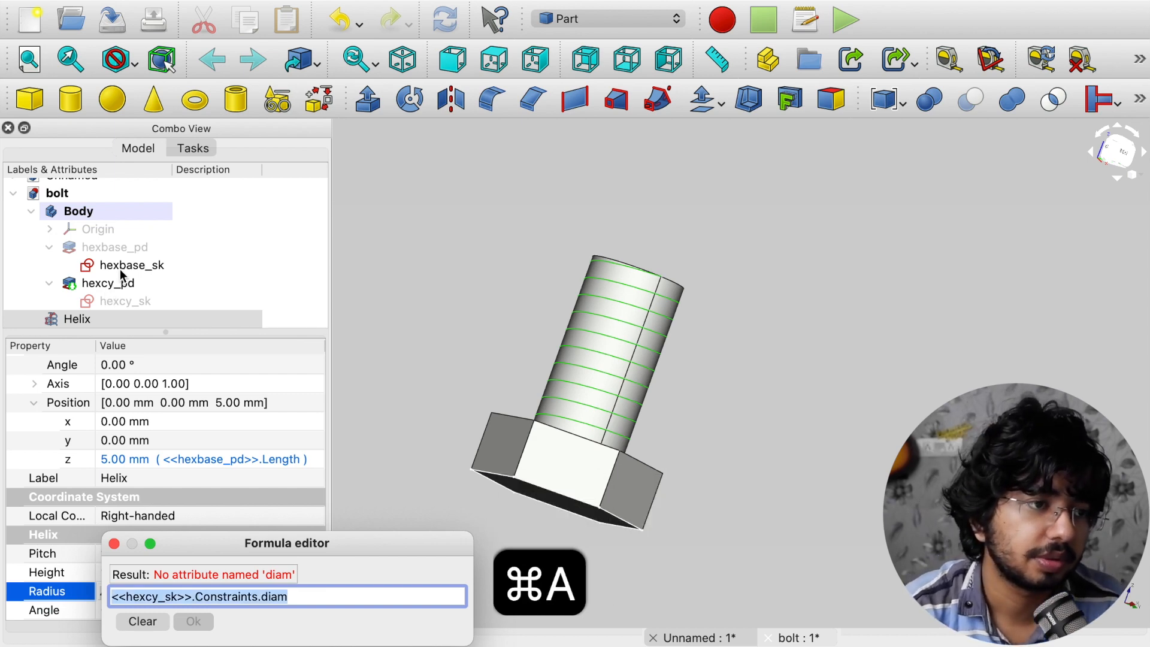
{"action": "left_click", "coordinate": [122, 264]}
{"action": "double_click", "coordinate": [126, 266]}
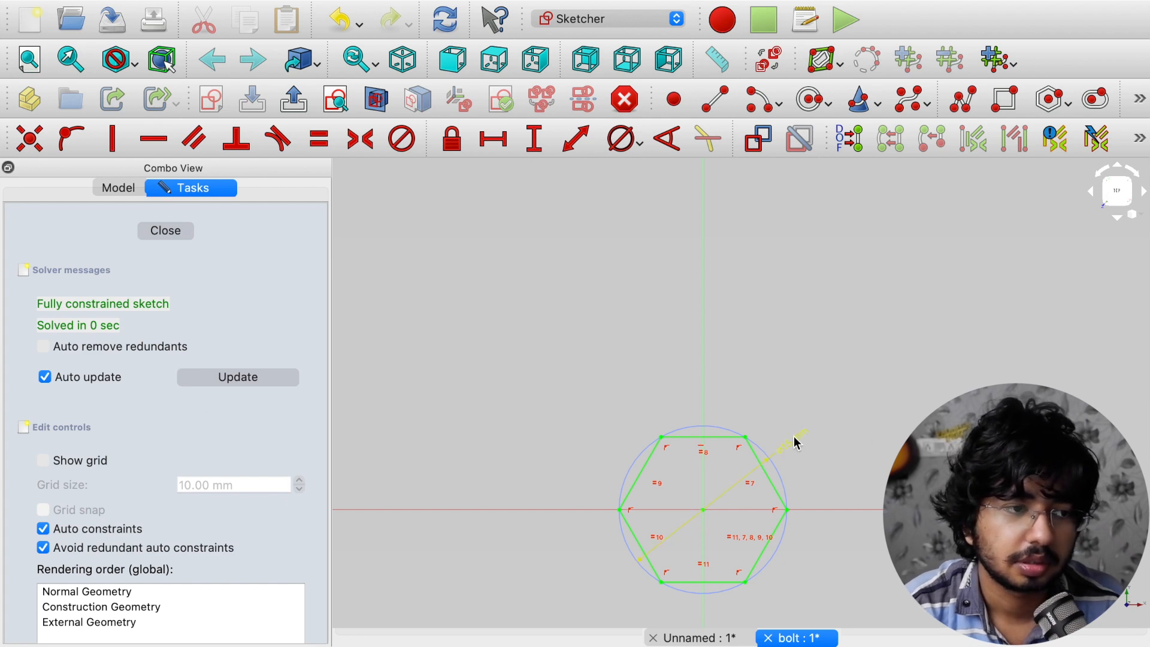
{"action": "left_click", "coordinate": [161, 231]}
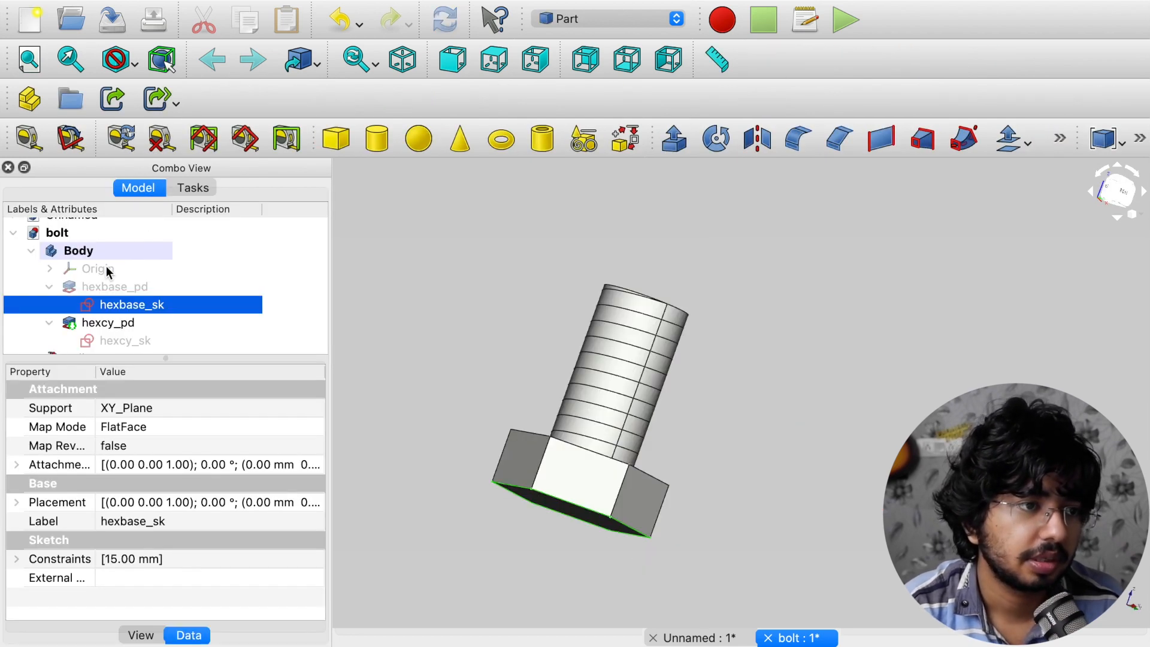
Open the hexcy_sk sketch and its circle's diameter constraint for editing
{"action": "double_click", "coordinate": [124, 339]}
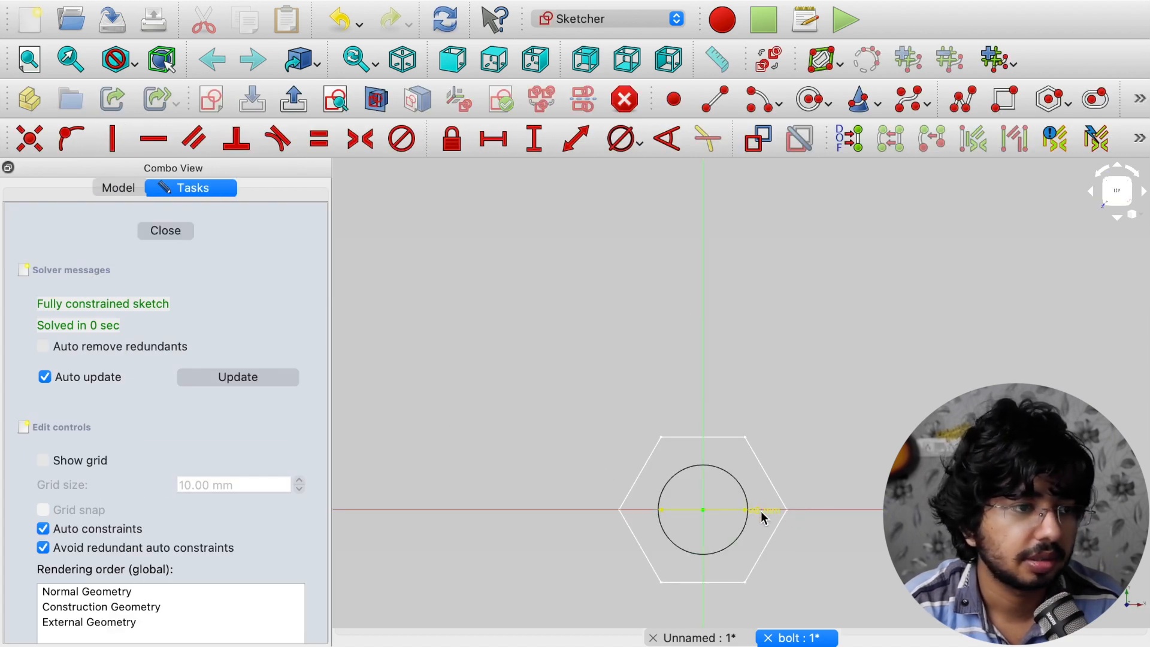
{"action": "double_click", "coordinate": [770, 514]}
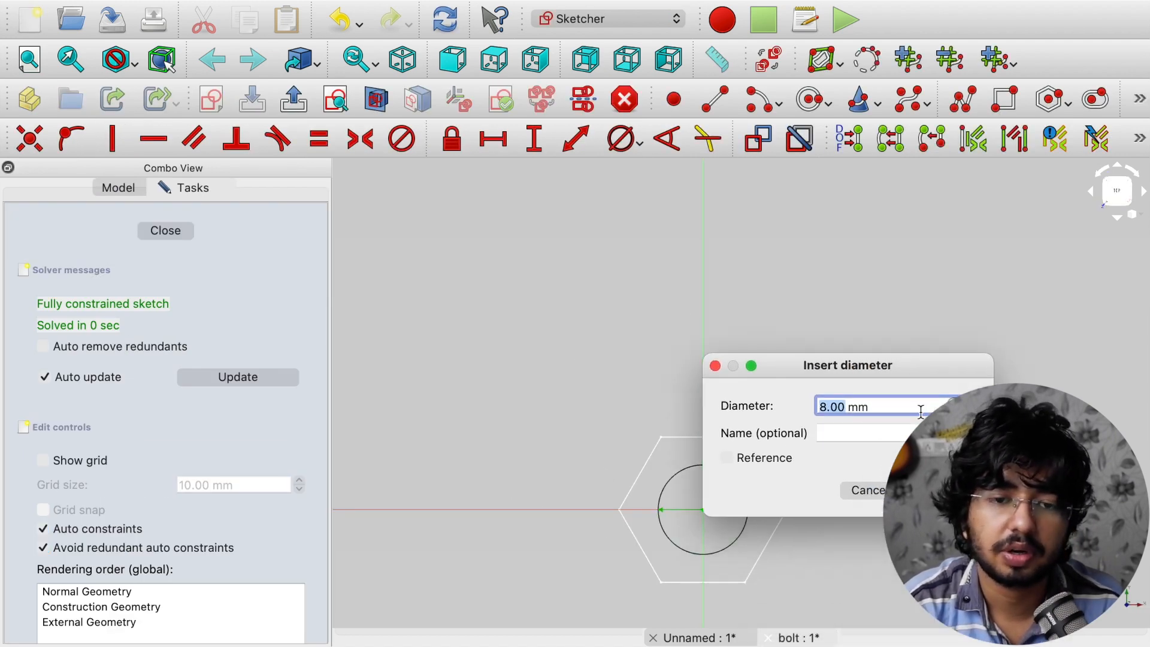
Name the shank circle's diameter constraint diam and close the sketch
{"action": "left_click", "coordinate": [826, 432]}
{"action": "type", "text": "diam"}
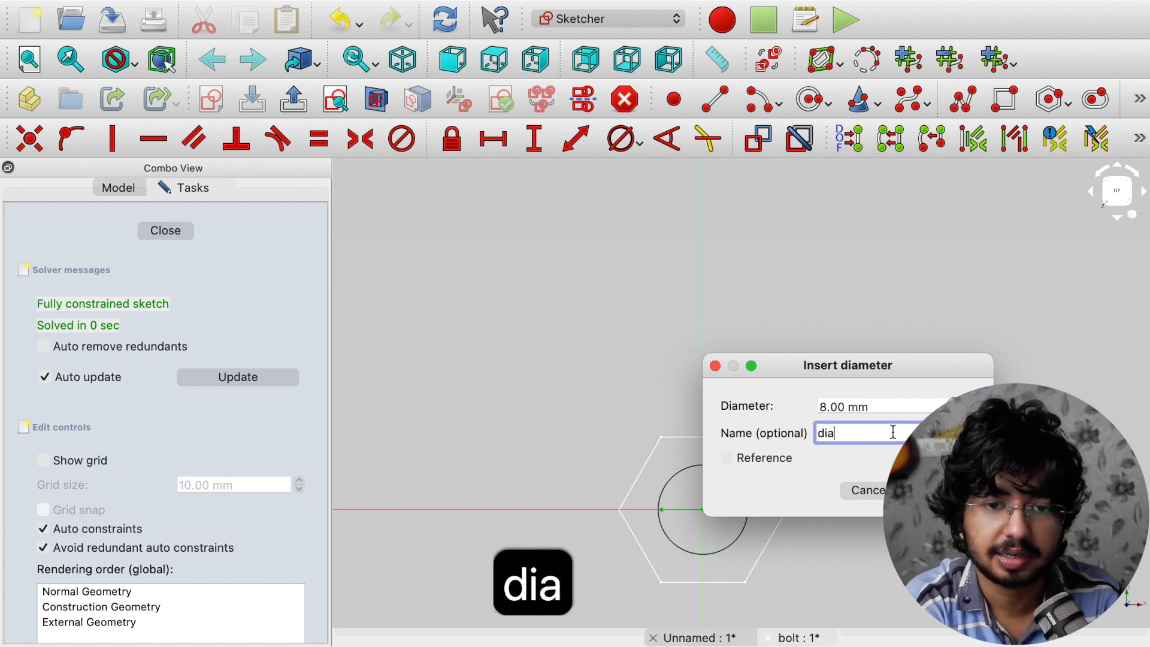
{"action": "key", "text": "Return"}
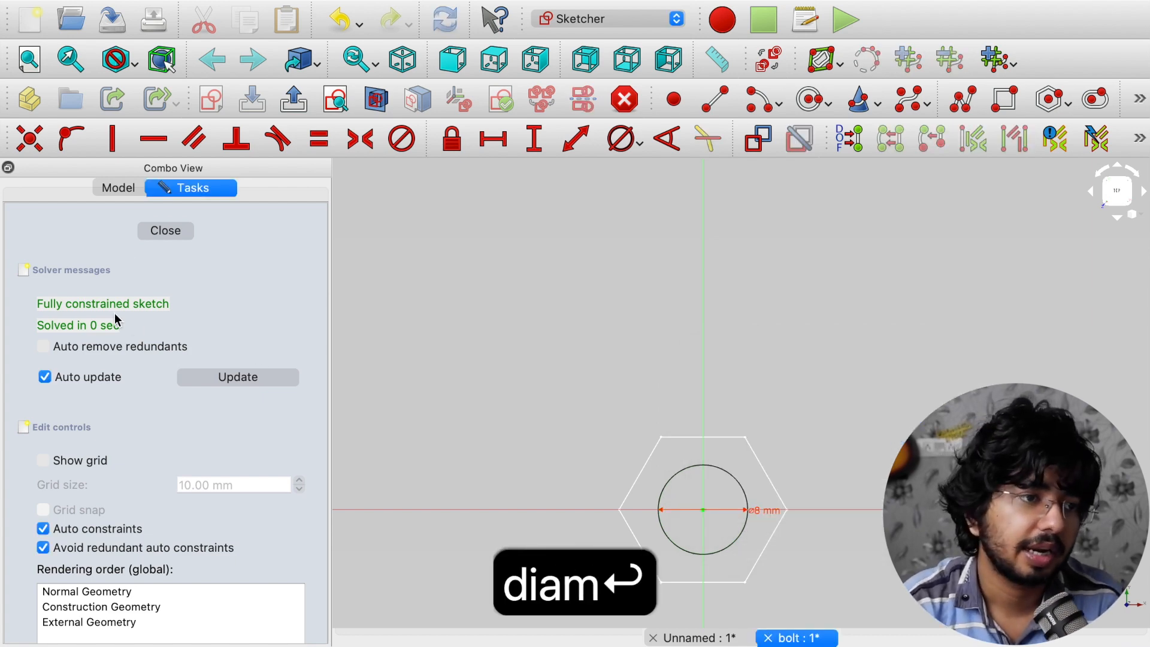
{"action": "left_click", "coordinate": [164, 233]}
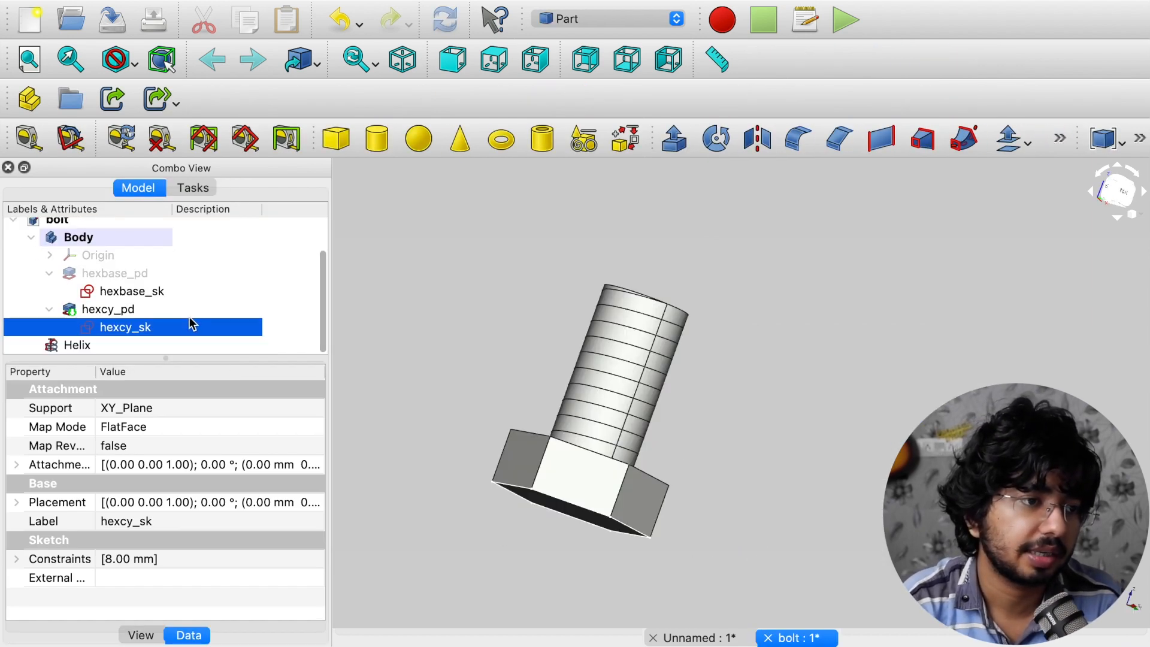
Set the Helix radius to the expression <<hexcy_sk>>.Constraints.diam/2
{"action": "left_click", "coordinate": [164, 344]}
{"action": "scroll", "coordinate": [162, 539], "scroll_direction": "down", "scroll_amount": 1}
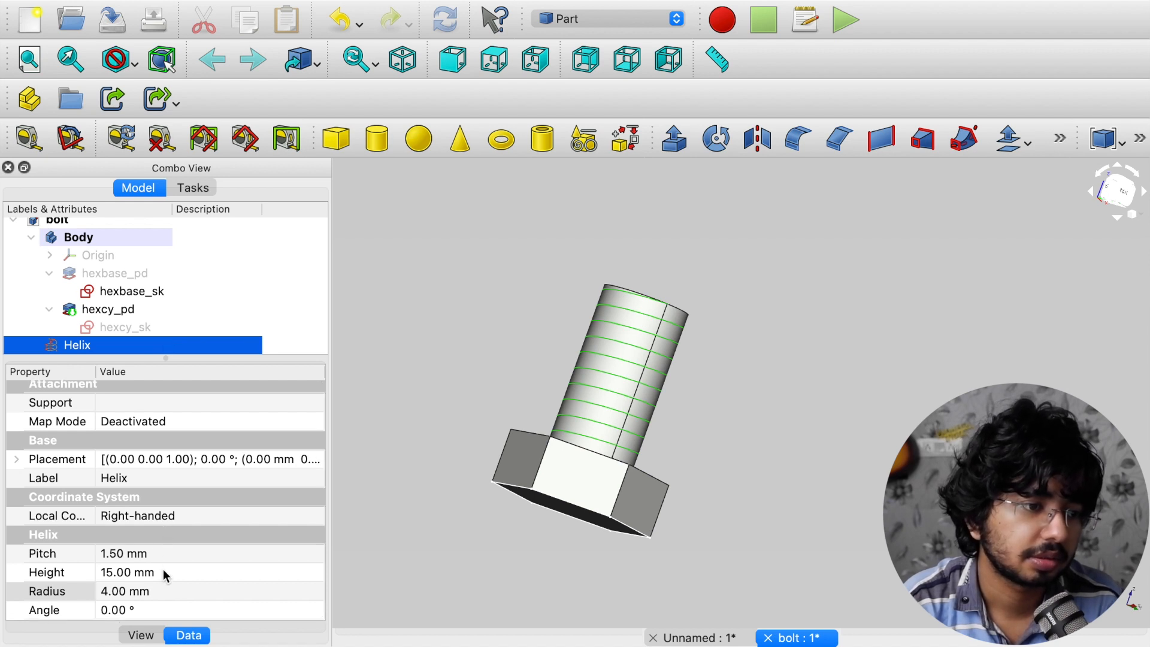
{"action": "left_click", "coordinate": [118, 591]}
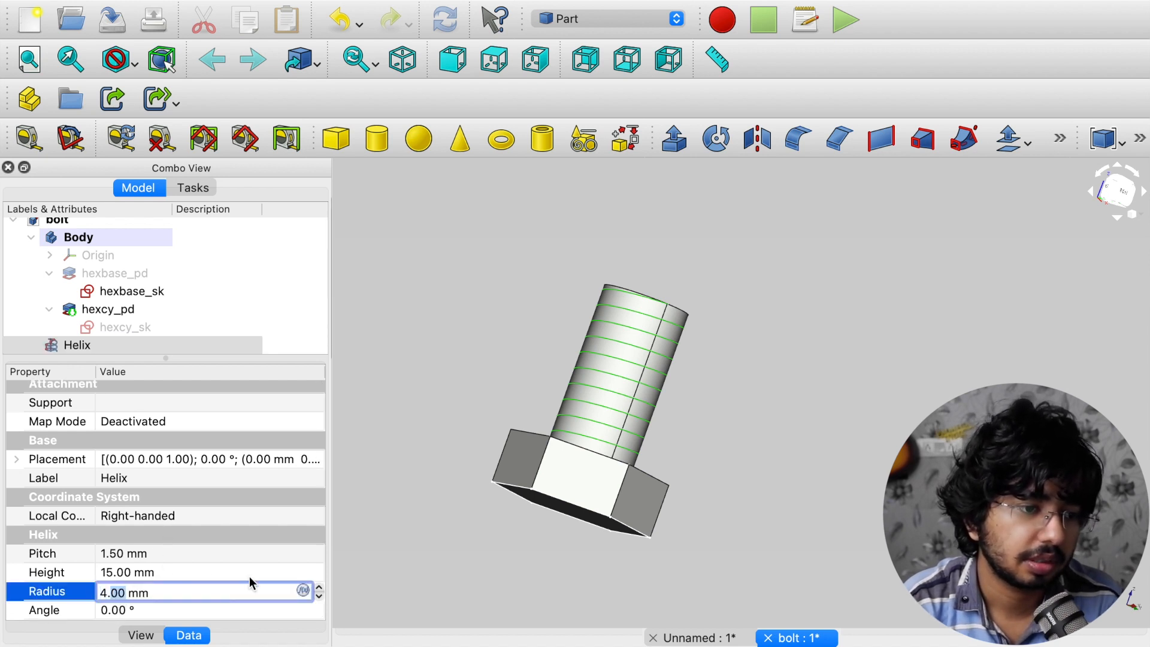
{"action": "key", "text": "equal"}
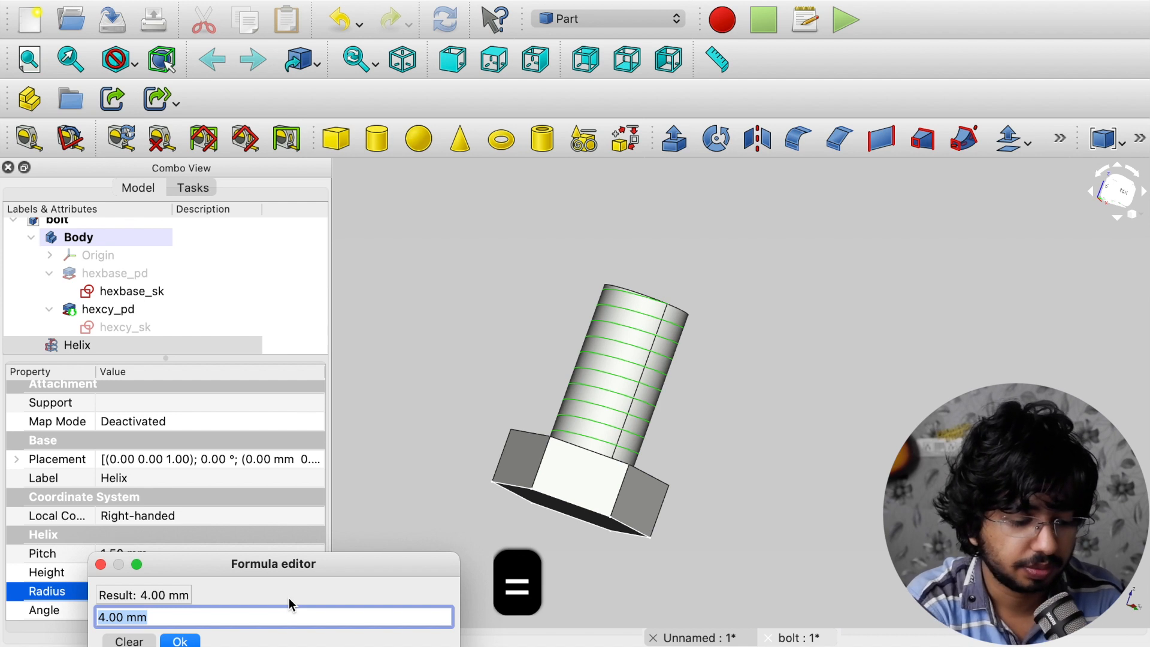
{"action": "type", "text": "hexy"}
{"action": "key", "text": "BackSpace"}
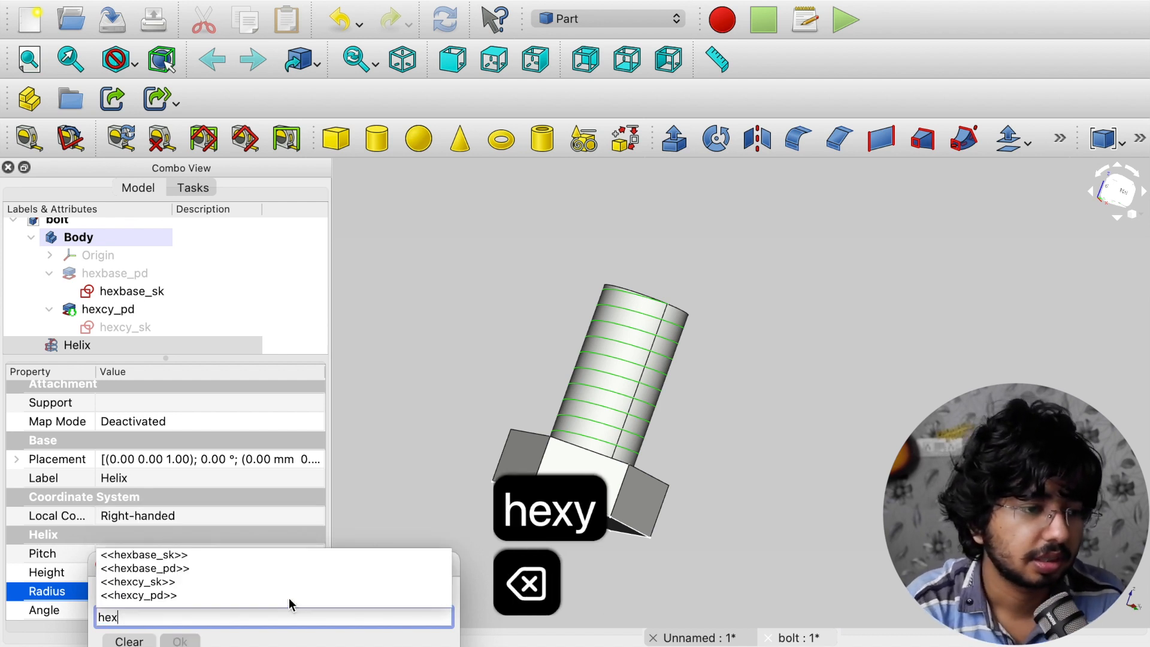
{"action": "key", "text": "Down"}
{"action": "key", "text": "Down"}
{"action": "key", "text": "Down"}
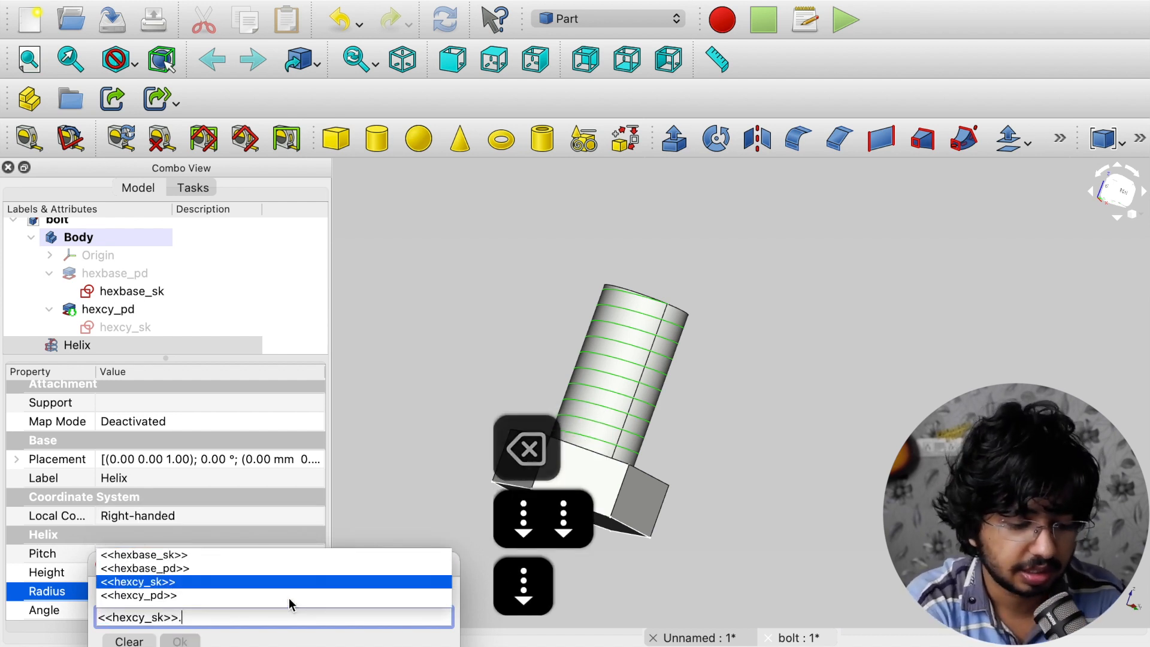
{"action": "type", "text": "Co"}
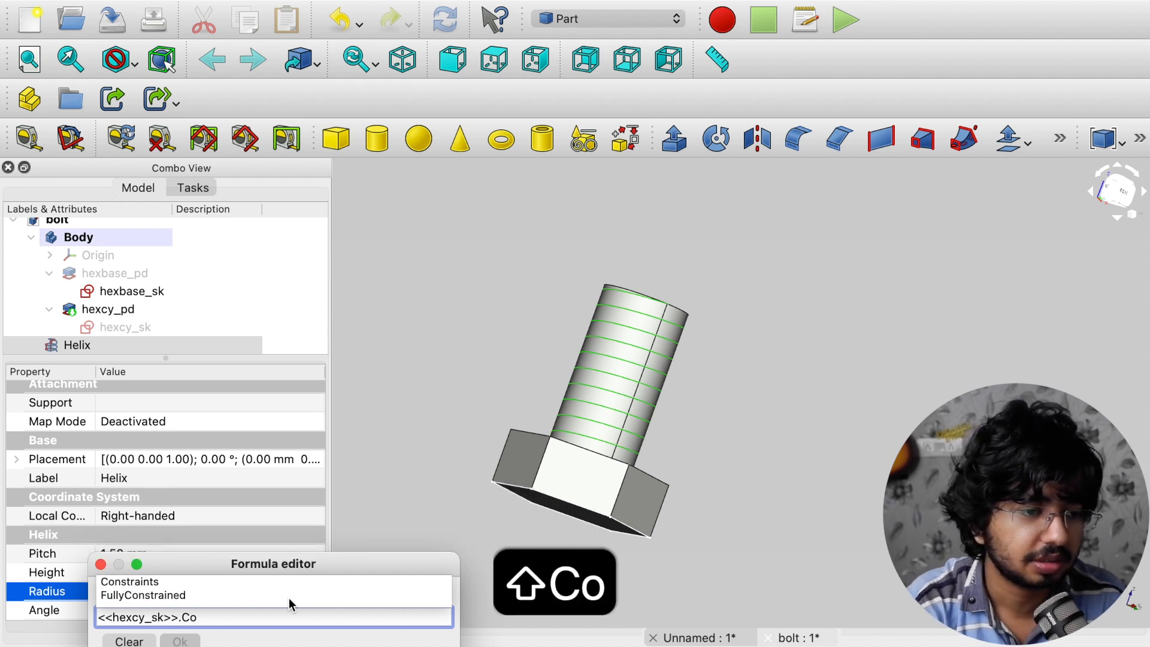
{"action": "key", "text": "Up"}
{"action": "key", "text": "Up"}
{"action": "type", "text": ".diam"}
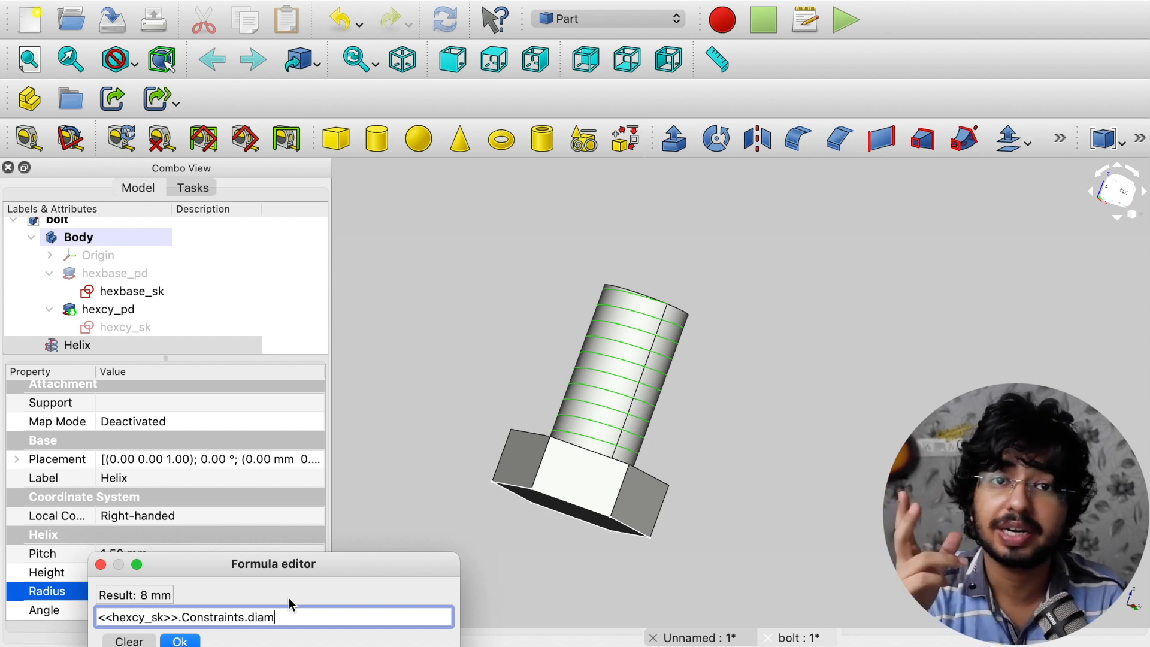
{"action": "type", "text": "/2"}
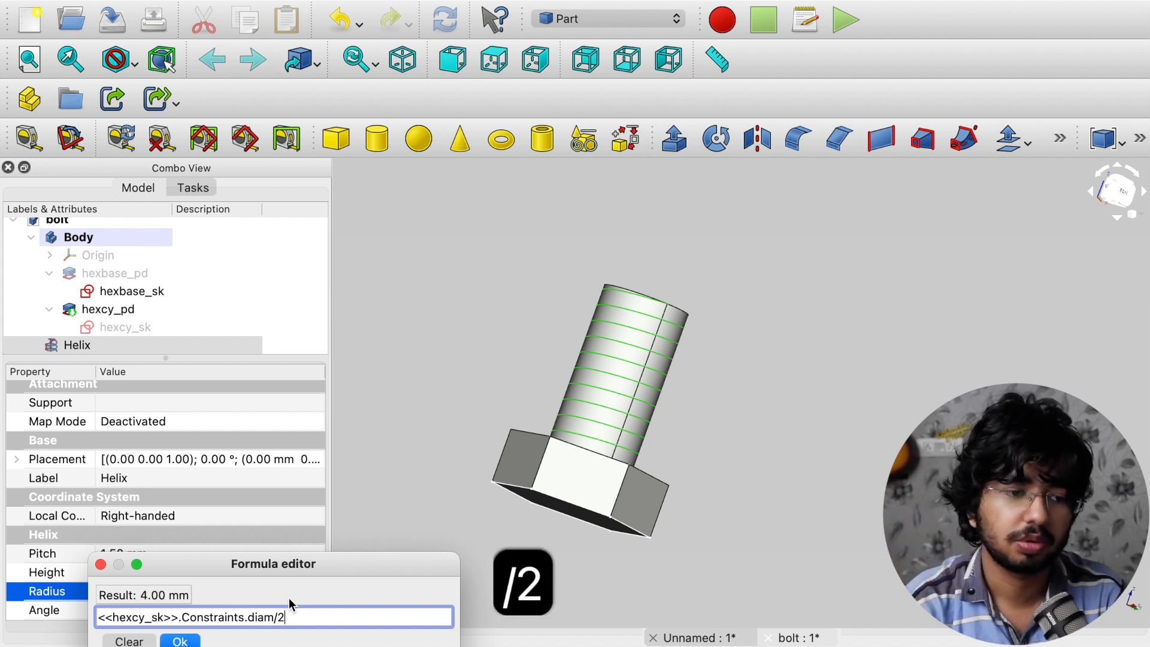
{"action": "key", "text": "Return"}
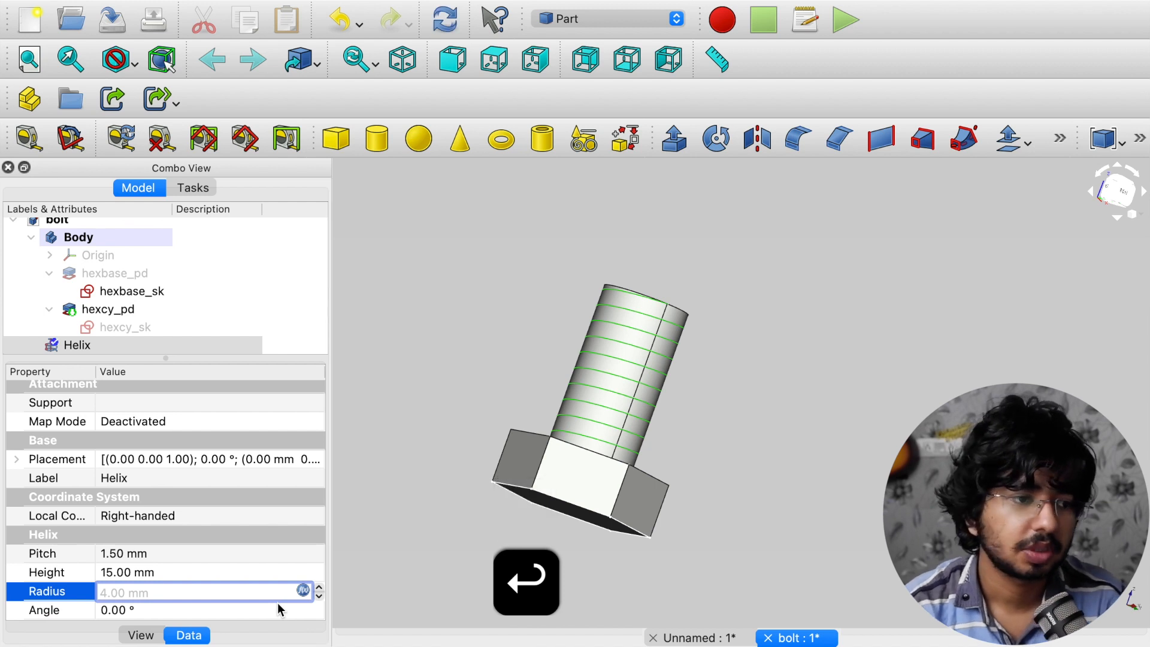
{"action": "left_click", "coordinate": [417, 499]}
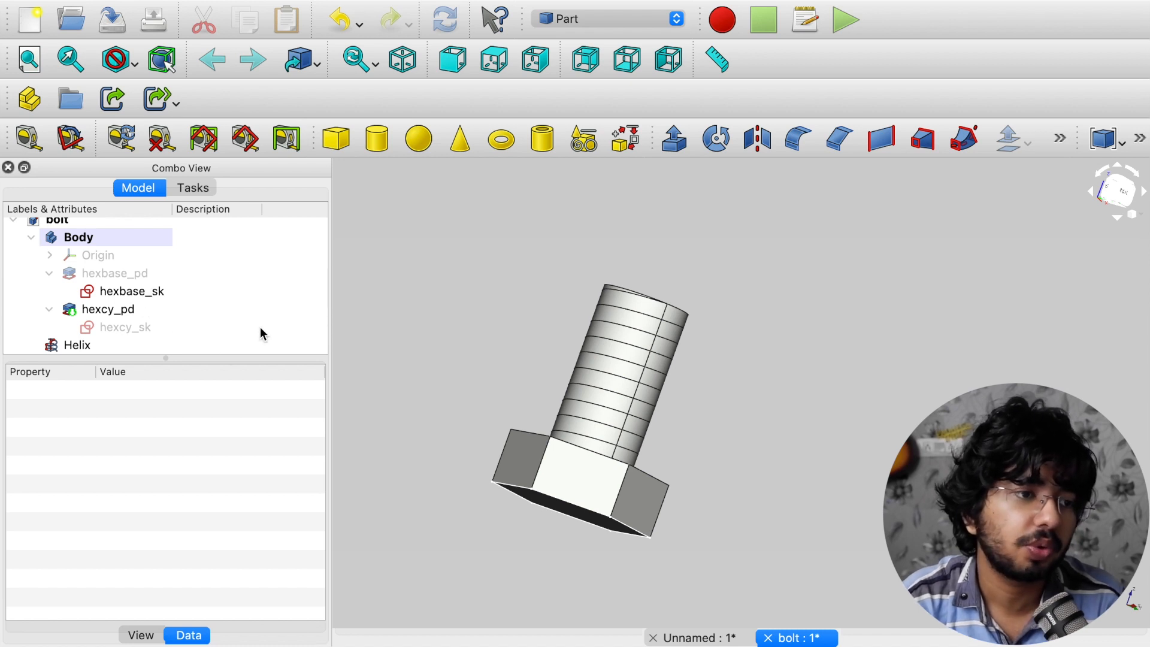
Set the circle diameter in hexcy_sk to 9 mm, close the sketch and check the Helix radius
{"action": "left_click", "coordinate": [118, 330]}
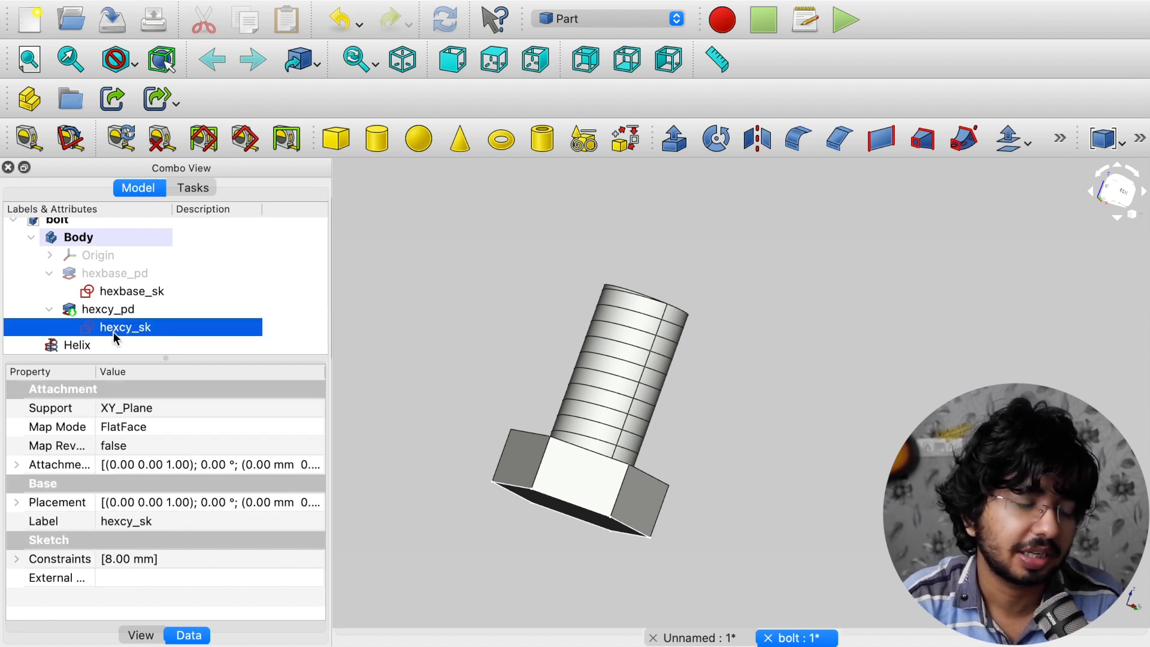
{"action": "double_click", "coordinate": [169, 335]}
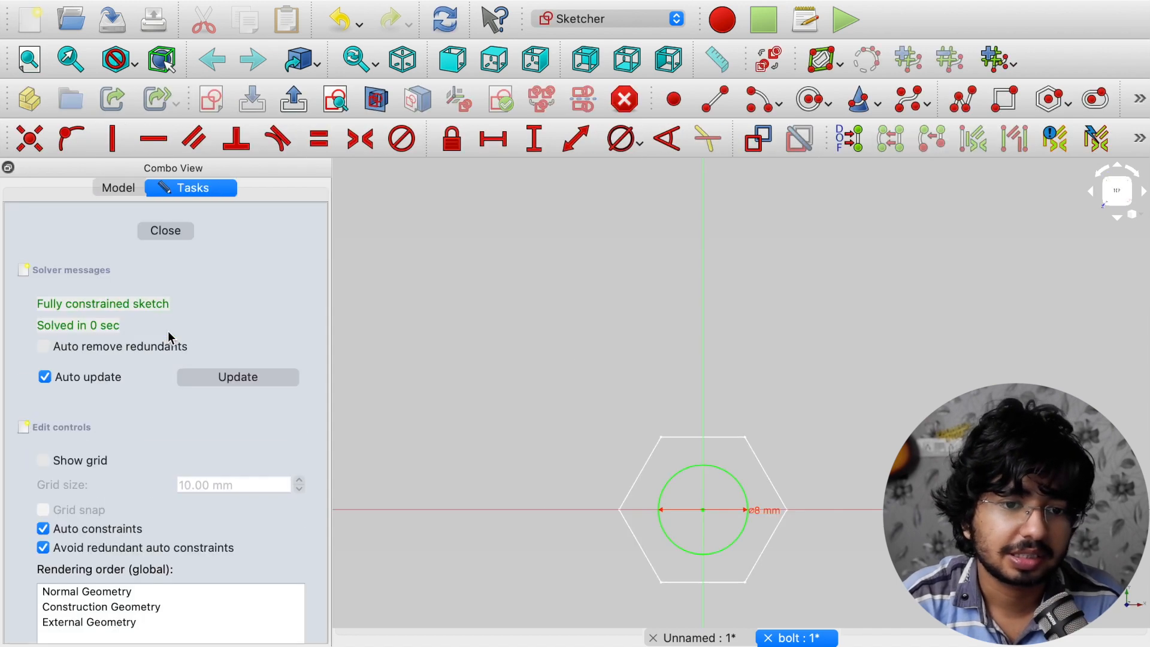
{"action": "double_click", "coordinate": [757, 510]}
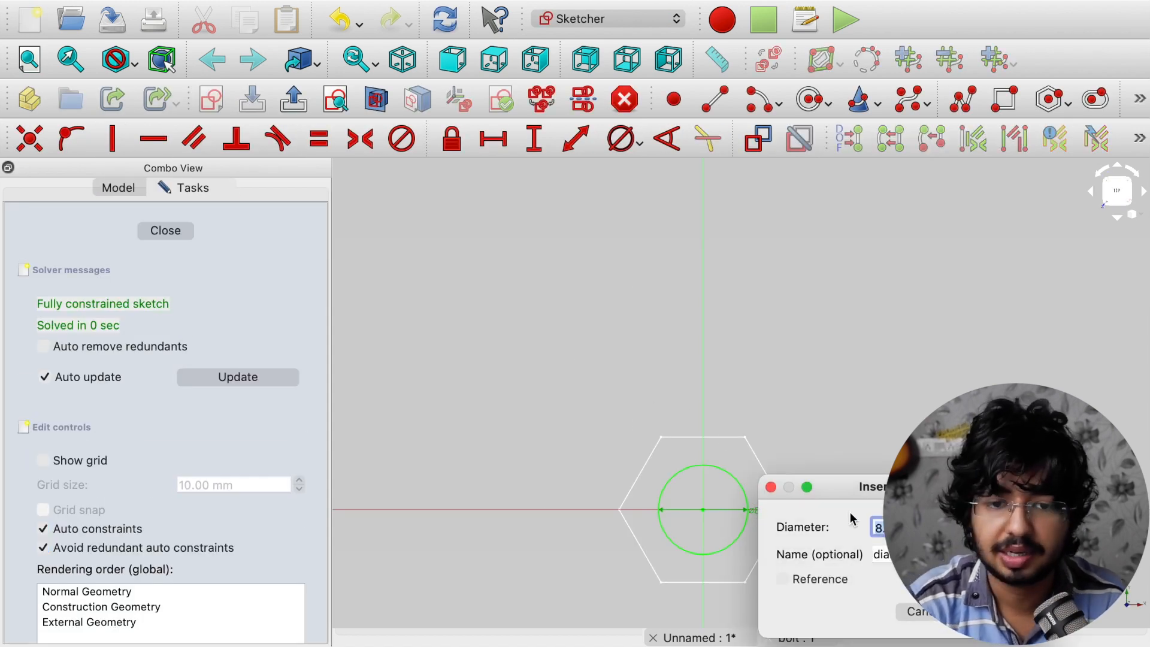
{"action": "type", "text": "9"}
{"action": "key", "text": "Return"}
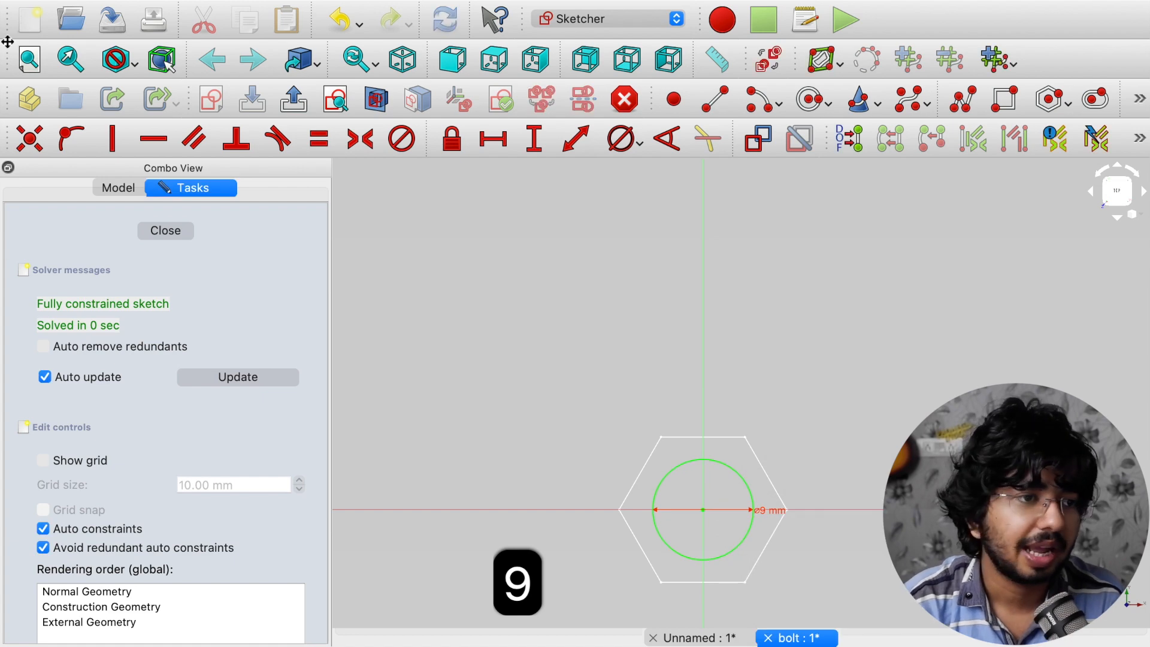
{"action": "left_click", "coordinate": [166, 231]}
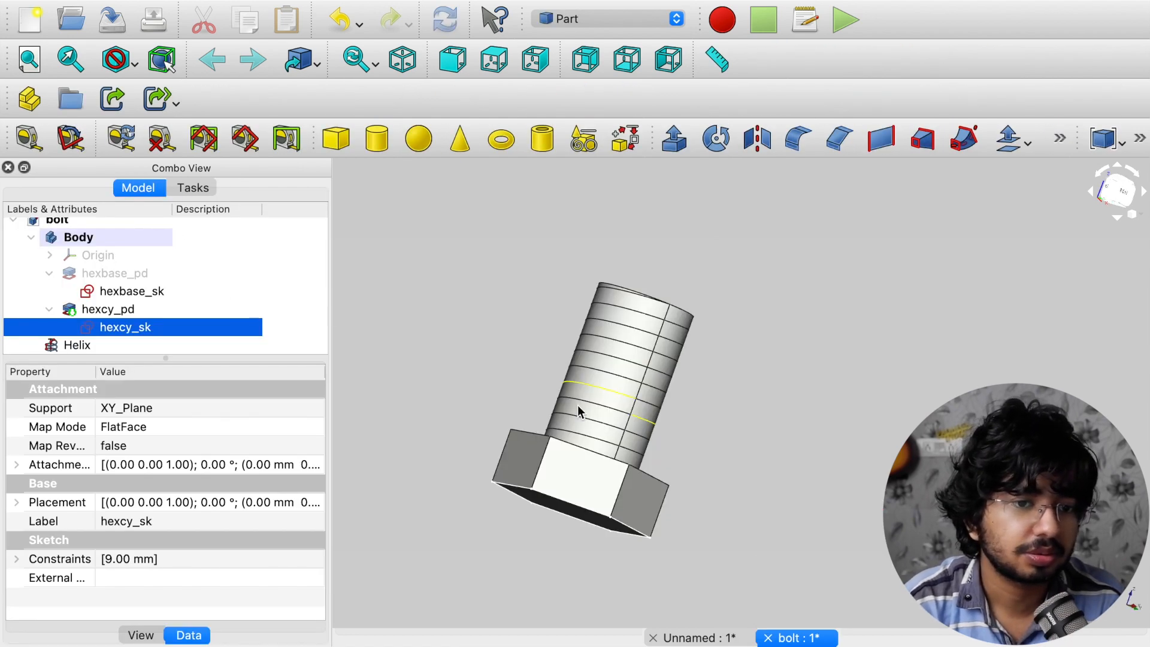
{"action": "left_click", "coordinate": [139, 344]}
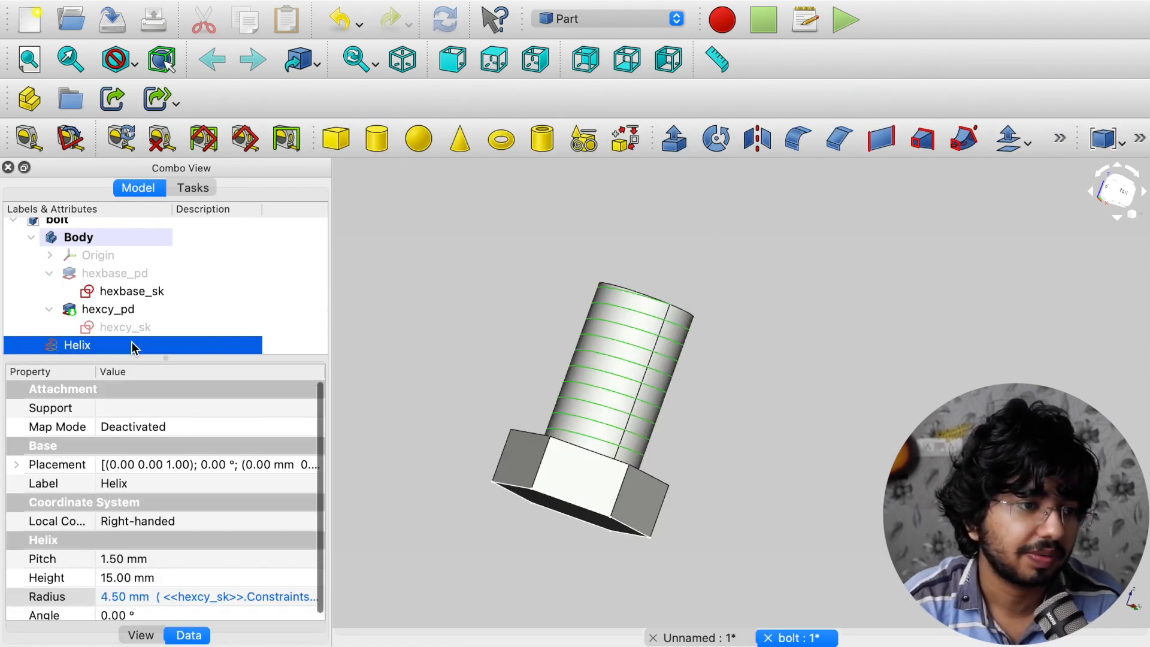
{"action": "scroll", "coordinate": [141, 539], "scroll_direction": "down", "scroll_amount": 1}
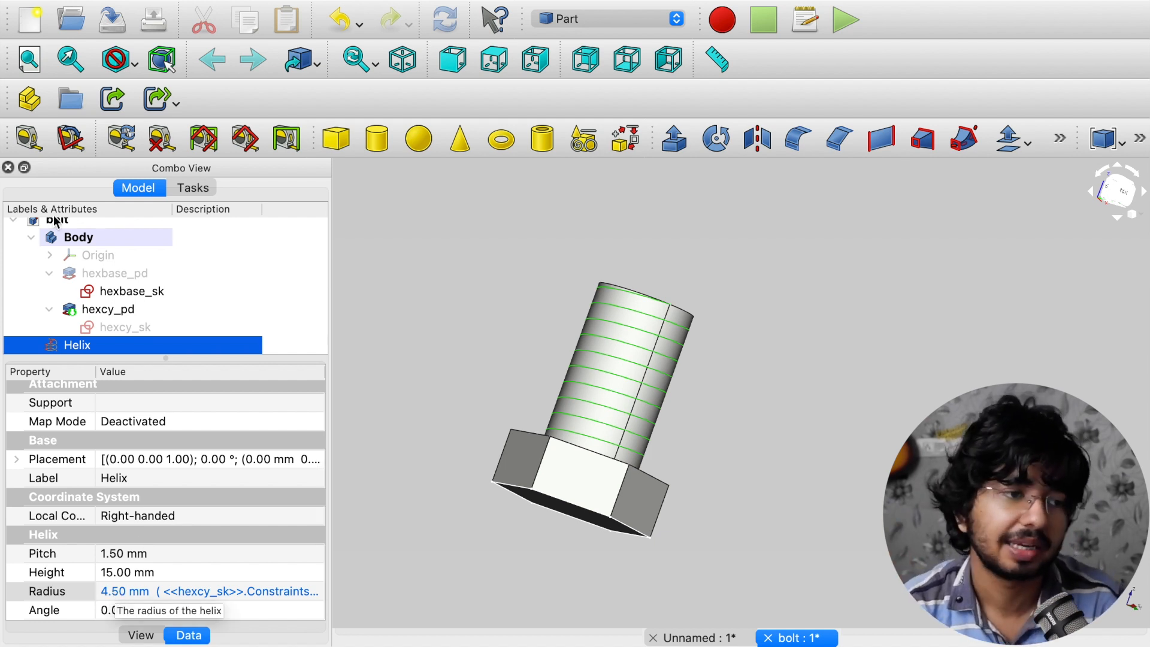
Select the hexcy_pd pad, switch to the Part Design workbench and show the model tree
{"action": "middle_click_drag", "start_coordinate": [763, 369], "coordinate": [545, 426]}
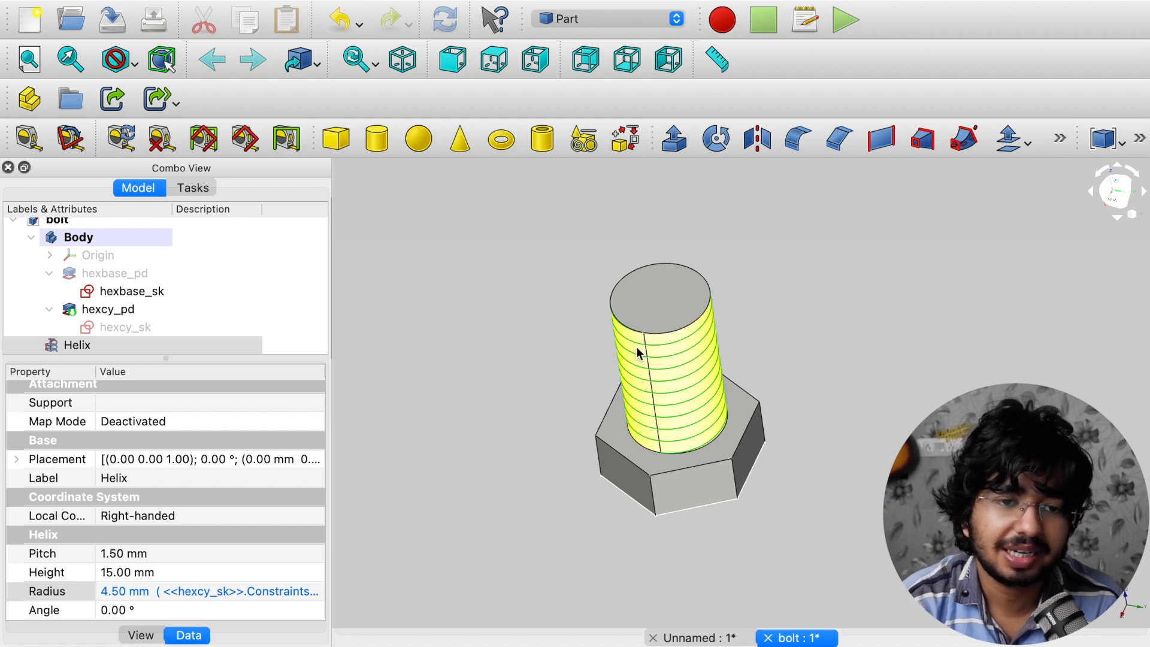
{"action": "scroll", "coordinate": [590, 378], "scroll_direction": "up", "scroll_amount": 5}
{"action": "scroll", "coordinate": [590, 378], "scroll_direction": "down", "scroll_amount": 3}
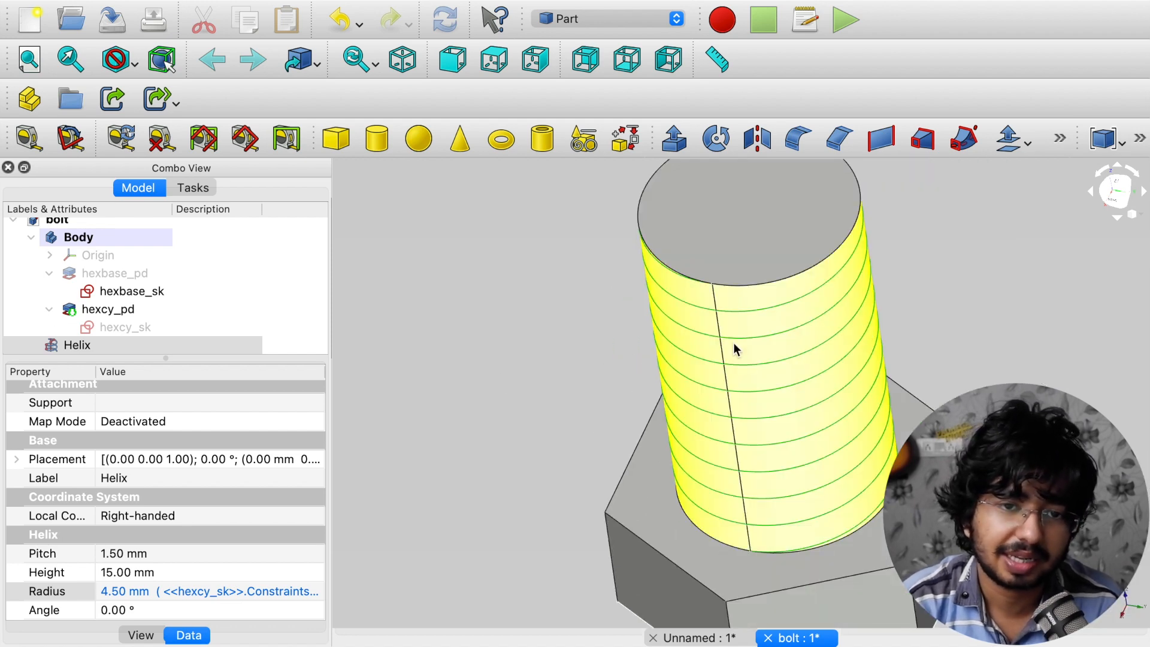
{"action": "left_click", "coordinate": [105, 312]}
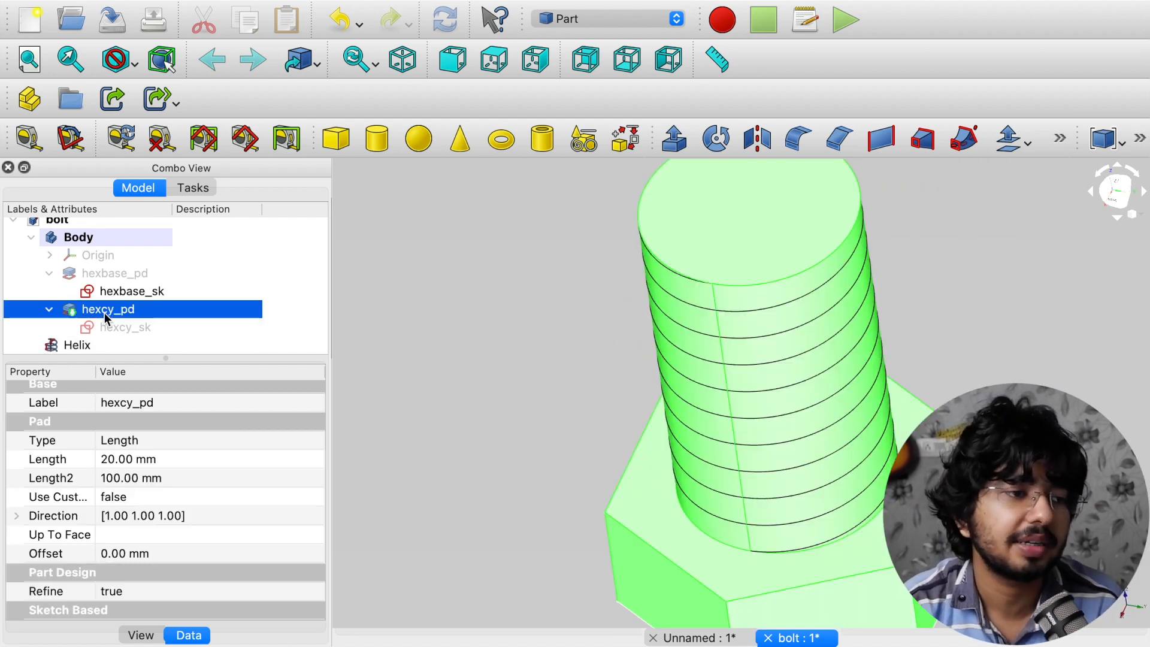
{"action": "left_click", "coordinate": [579, 21]}
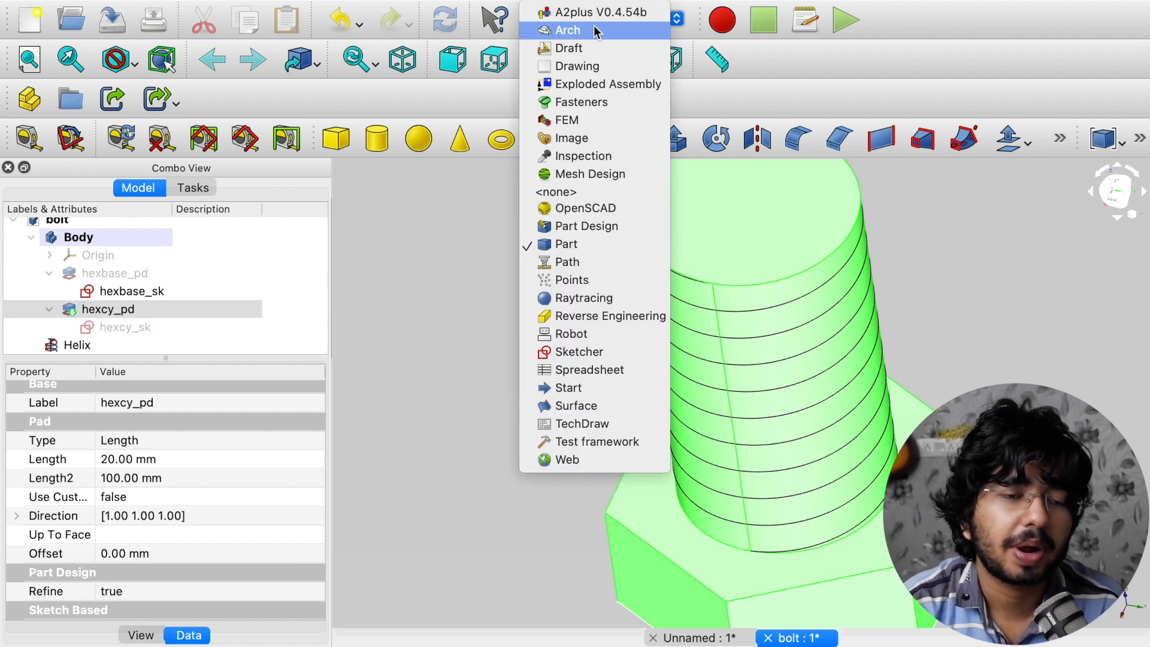
{"action": "left_click", "coordinate": [606, 227]}
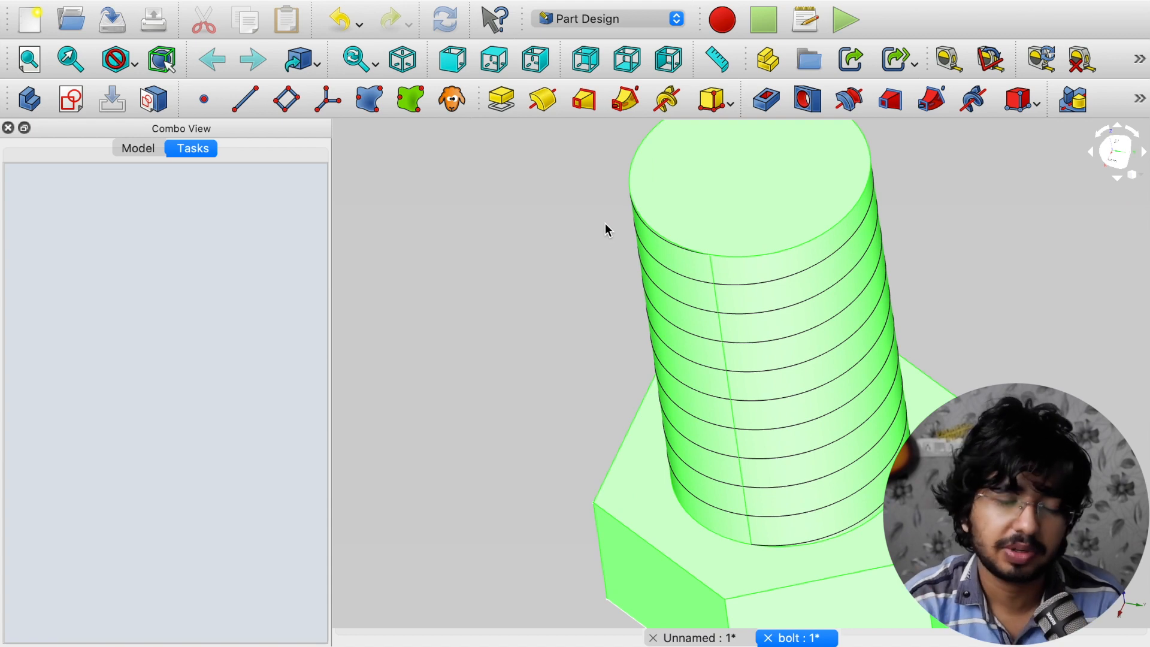
{"action": "left_click", "coordinate": [136, 149]}
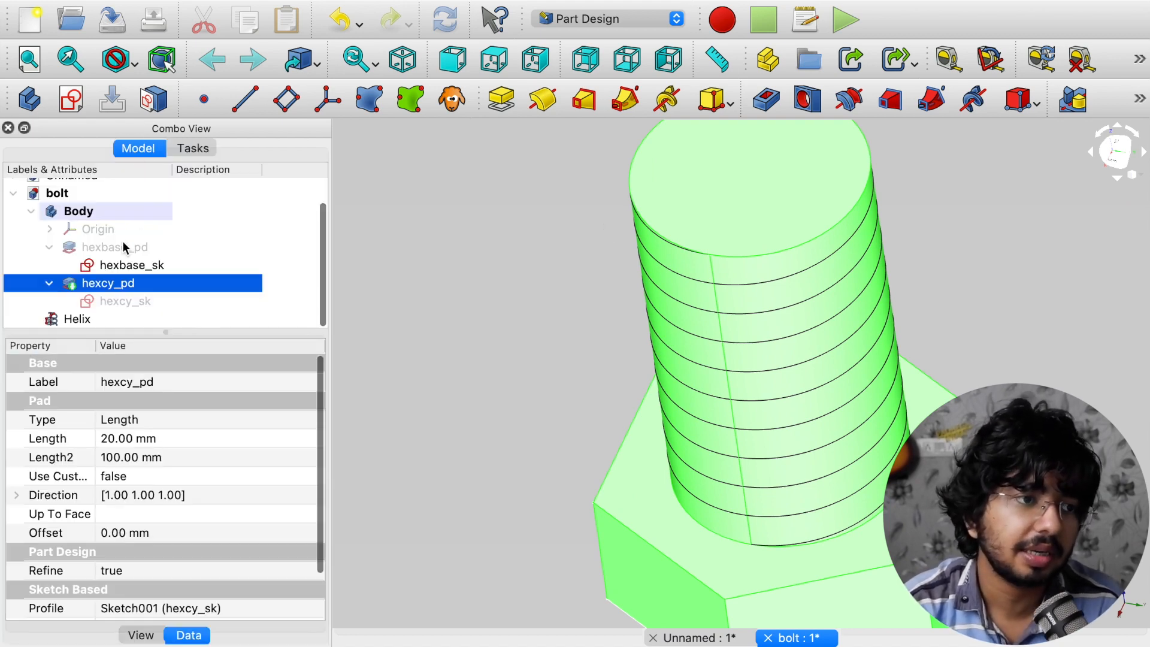
Create a new sketch on the XZ base plane of the bolt body
{"action": "left_click", "coordinate": [69, 103]}
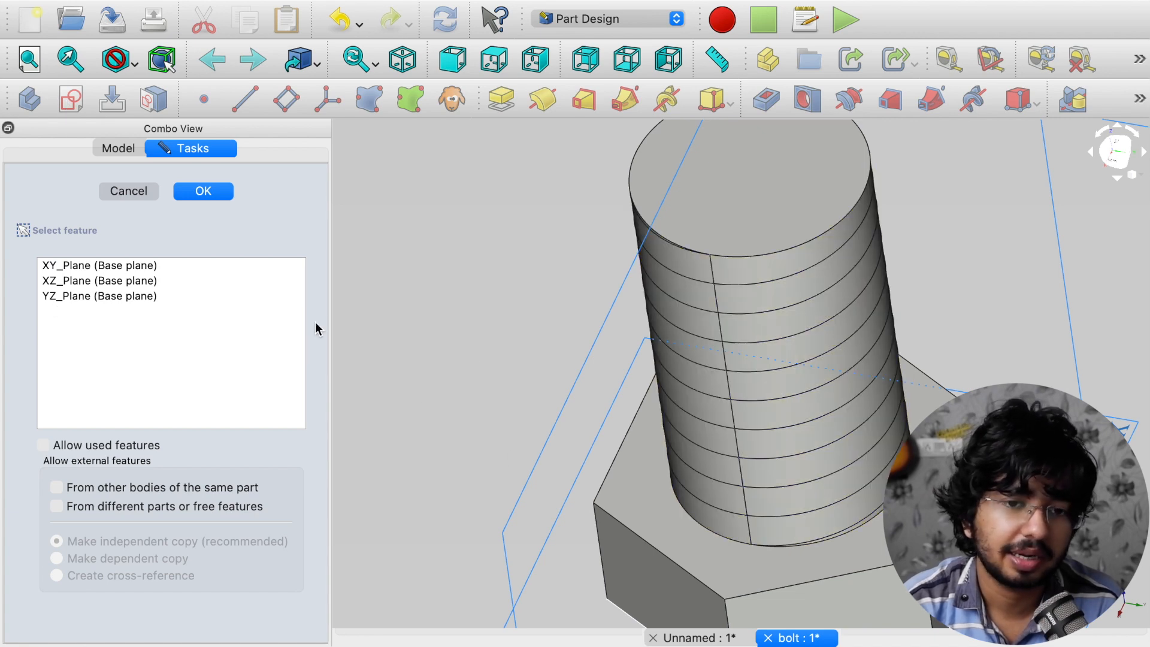
{"action": "middle_click_drag", "start_coordinate": [395, 390], "coordinate": [572, 389]}
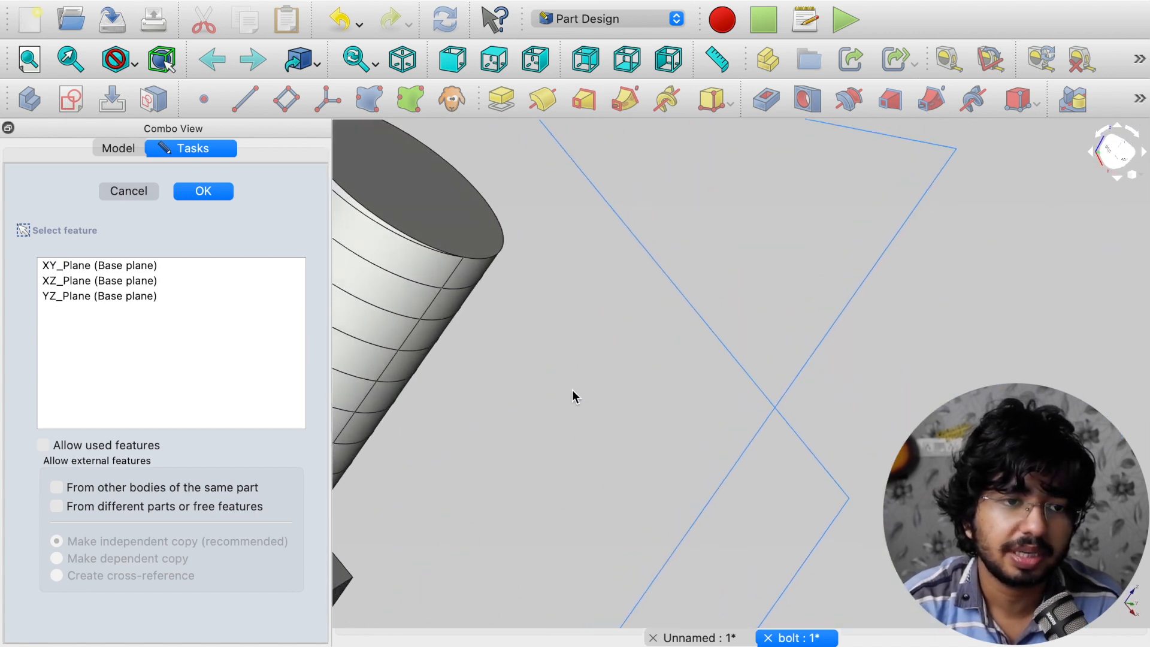
{"action": "scroll", "coordinate": [573, 389], "scroll_direction": "down", "scroll_amount": 5}
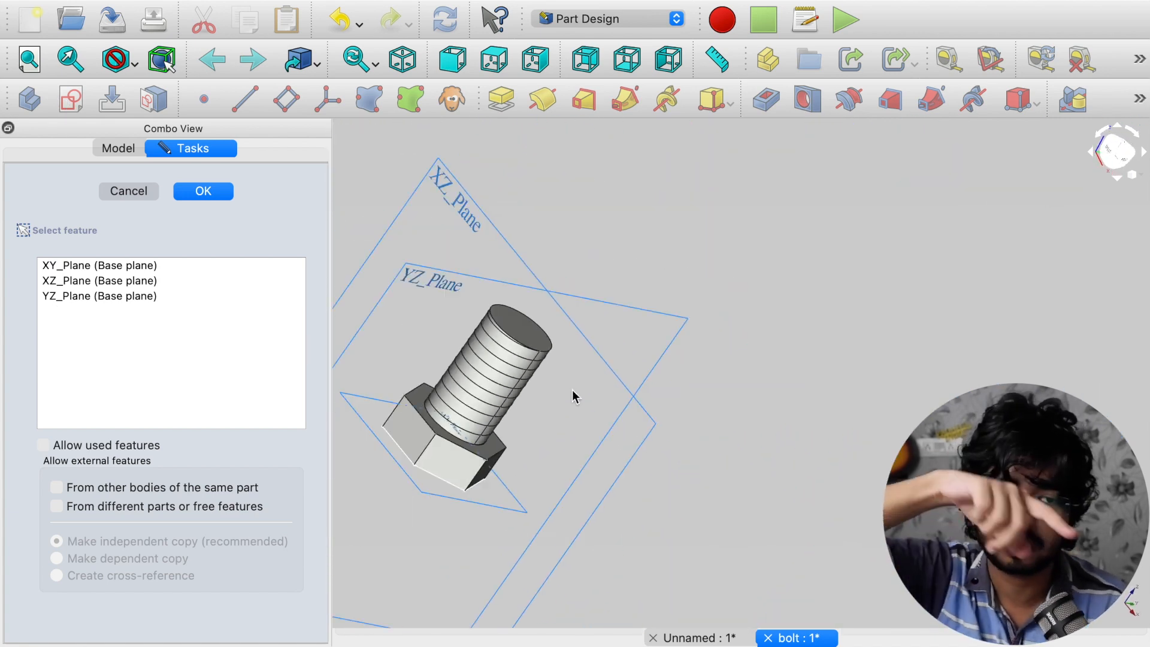
{"action": "scroll", "coordinate": [573, 389], "scroll_direction": "up", "scroll_amount": 4}
{"action": "scroll", "coordinate": [573, 390], "scroll_direction": "down", "scroll_amount": 4}
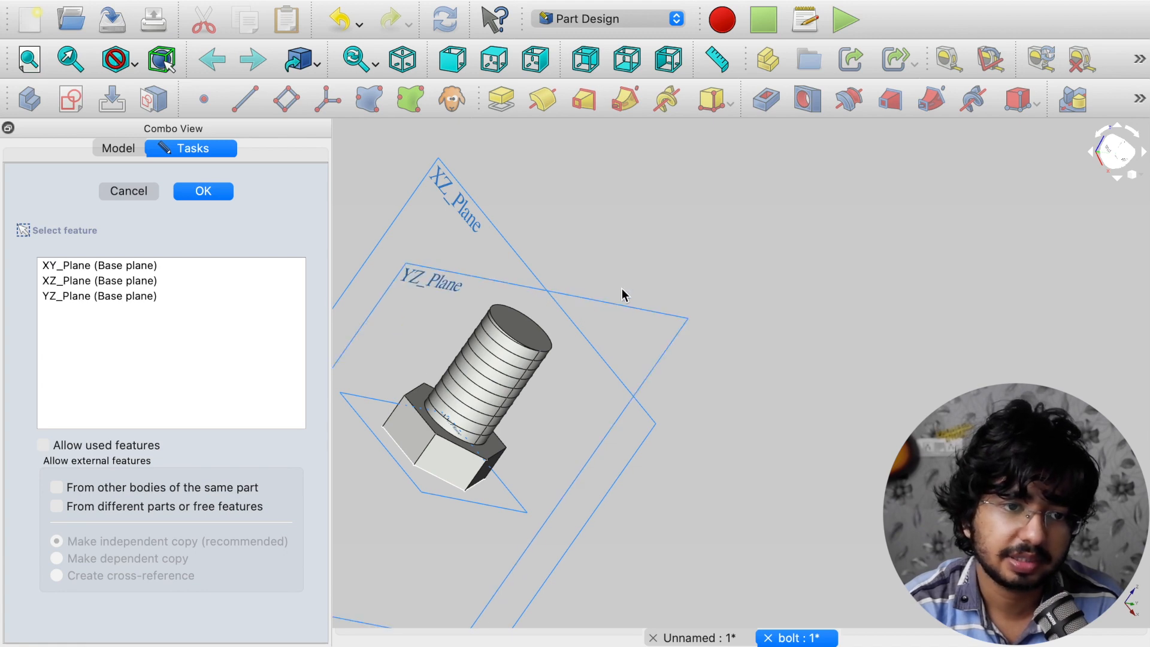
{"action": "middle_click_drag", "start_coordinate": [531, 457], "coordinate": [458, 371]}
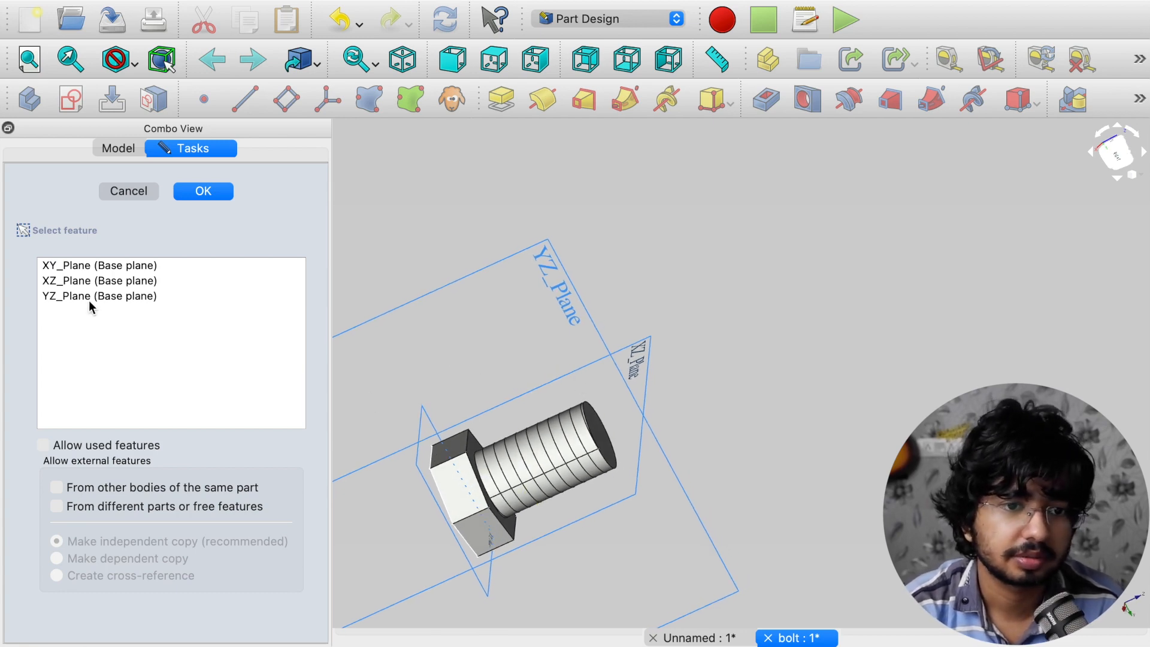
{"action": "middle_click_drag", "start_coordinate": [492, 501], "coordinate": [854, 515]}
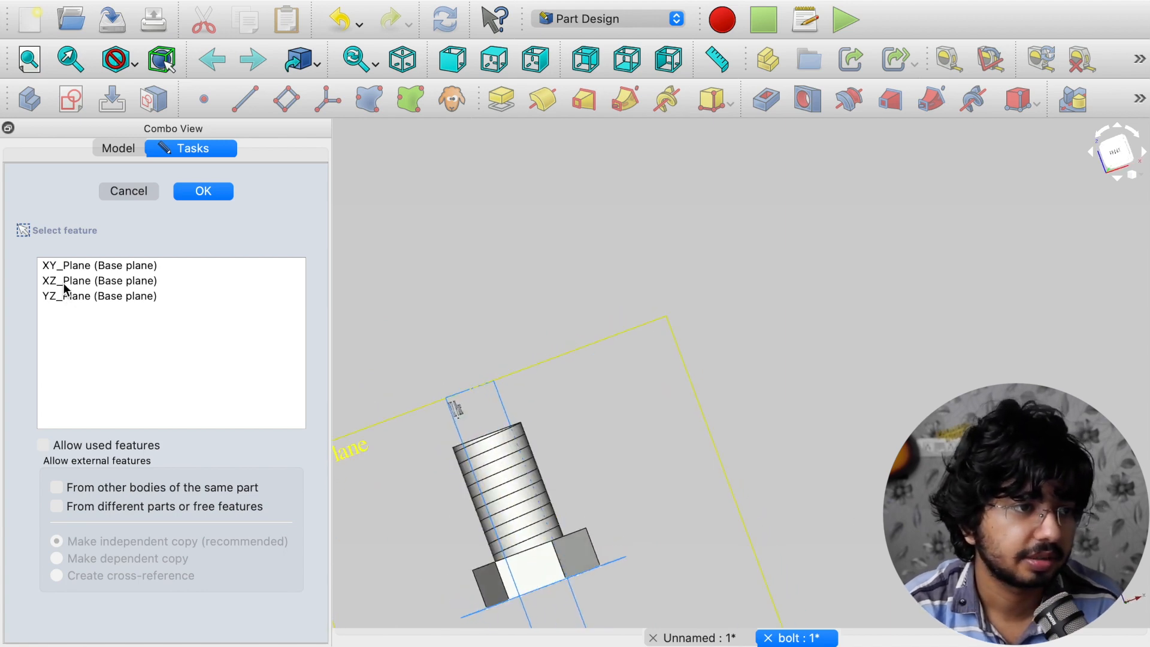
{"action": "left_click", "coordinate": [63, 280]}
{"action": "left_click", "coordinate": [202, 191]}
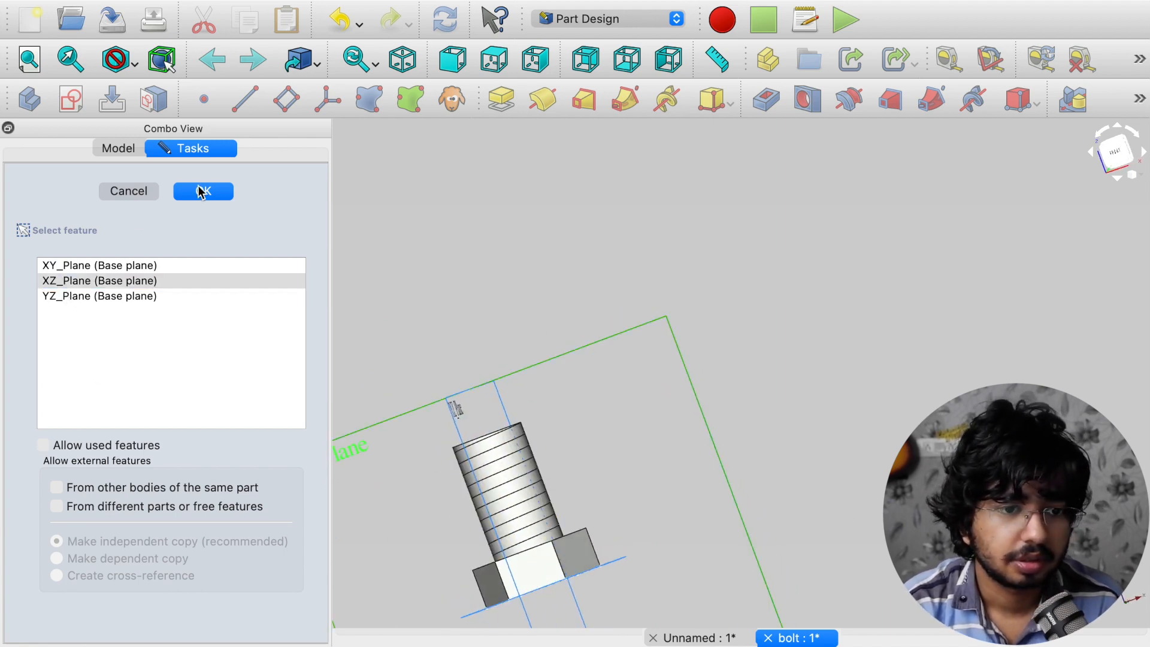
{"action": "scroll", "coordinate": [634, 418], "scroll_direction": "up", "scroll_amount": 4}
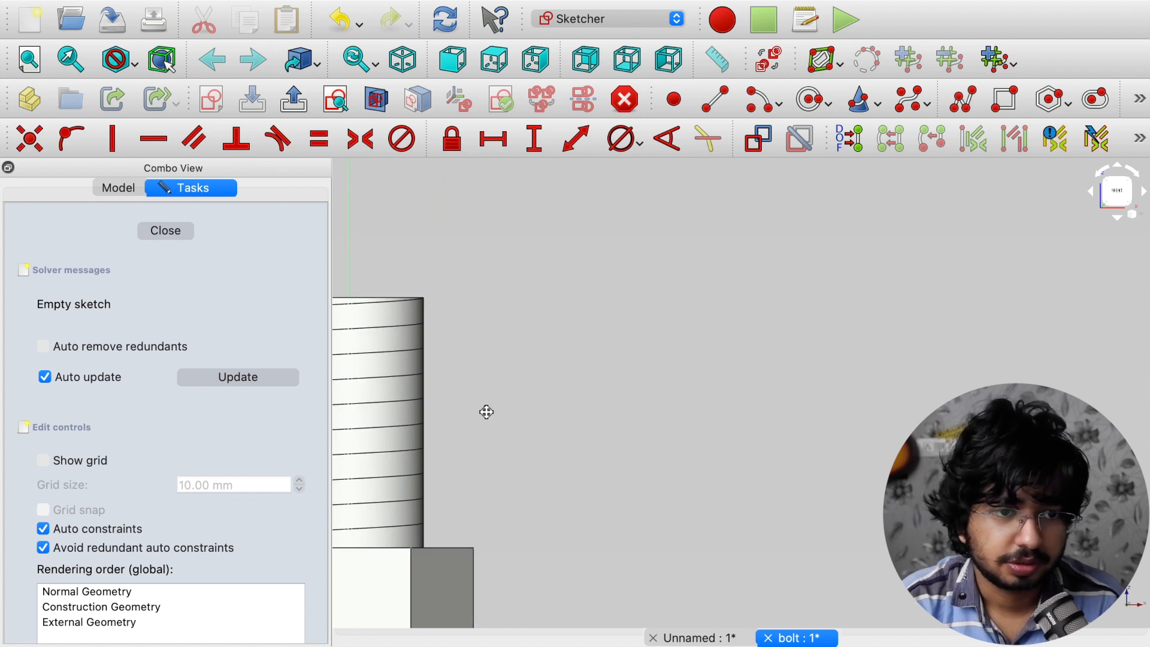
{"action": "middle_click_drag", "start_coordinate": [486, 411], "coordinate": [732, 347]}
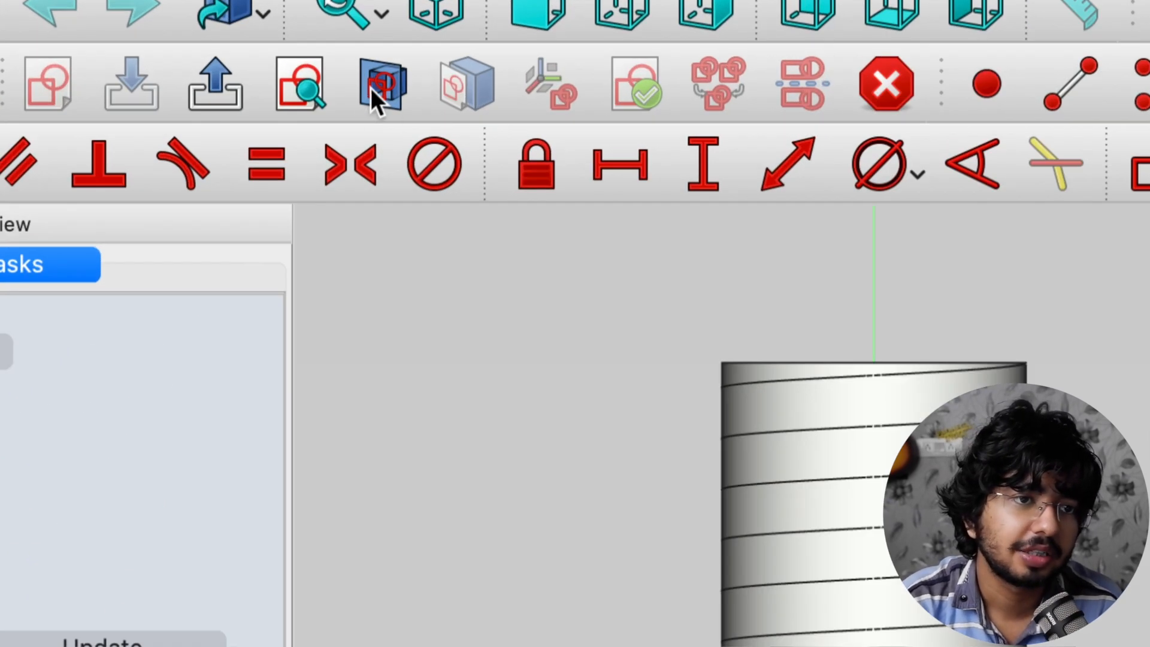
Turn on the section view at the sketch plane and frame the threaded shank
{"action": "right_click", "coordinate": [371, 88]}
{"action": "left_click", "coordinate": [374, 90]}
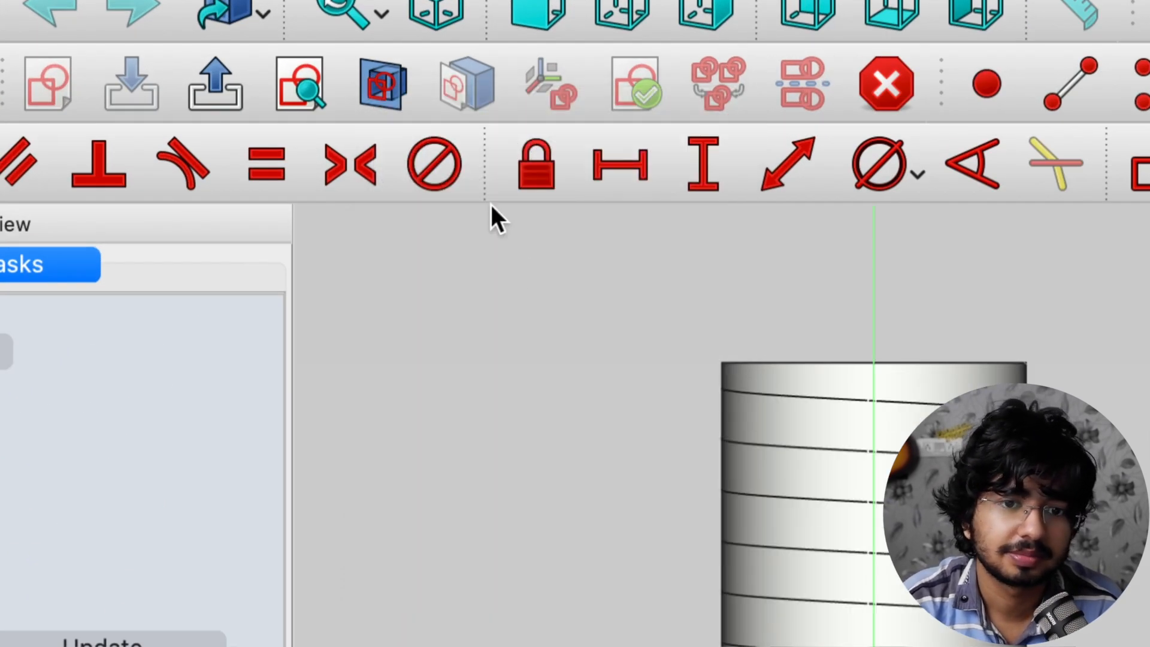
{"action": "scroll", "coordinate": [544, 296], "scroll_direction": "down", "scroll_amount": 8}
{"action": "scroll", "coordinate": [544, 295], "scroll_direction": "up", "scroll_amount": 7}
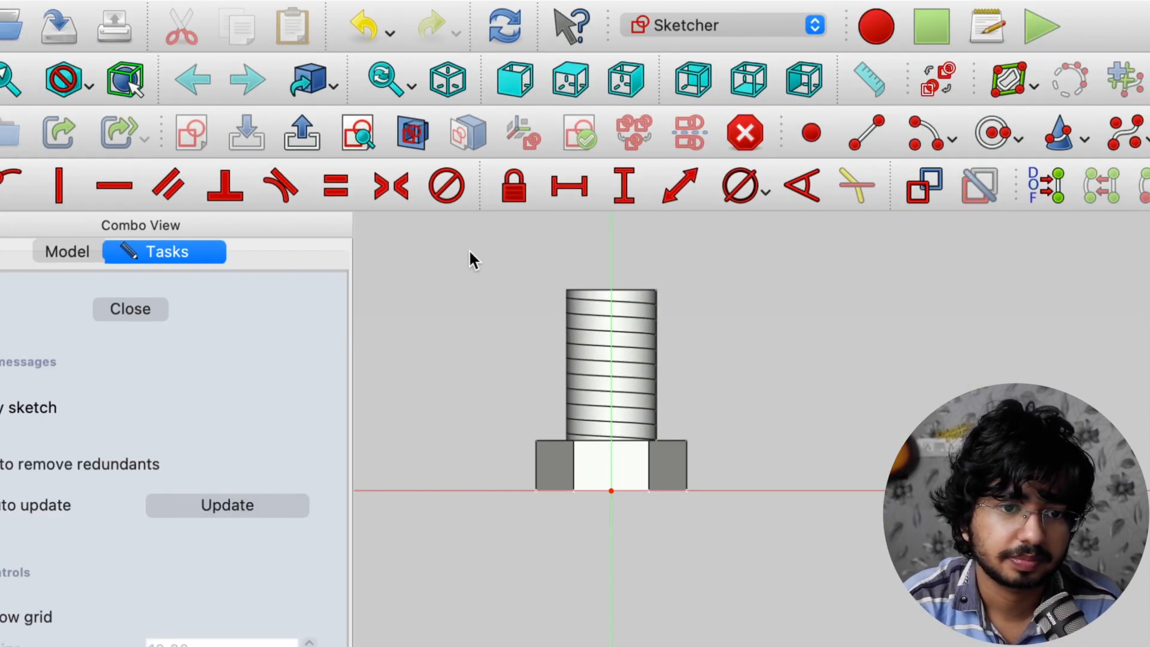
{"action": "scroll", "coordinate": [623, 253], "scroll_direction": "up", "scroll_amount": 5}
{"action": "scroll", "coordinate": [493, 318], "scroll_direction": "down", "scroll_amount": 3}
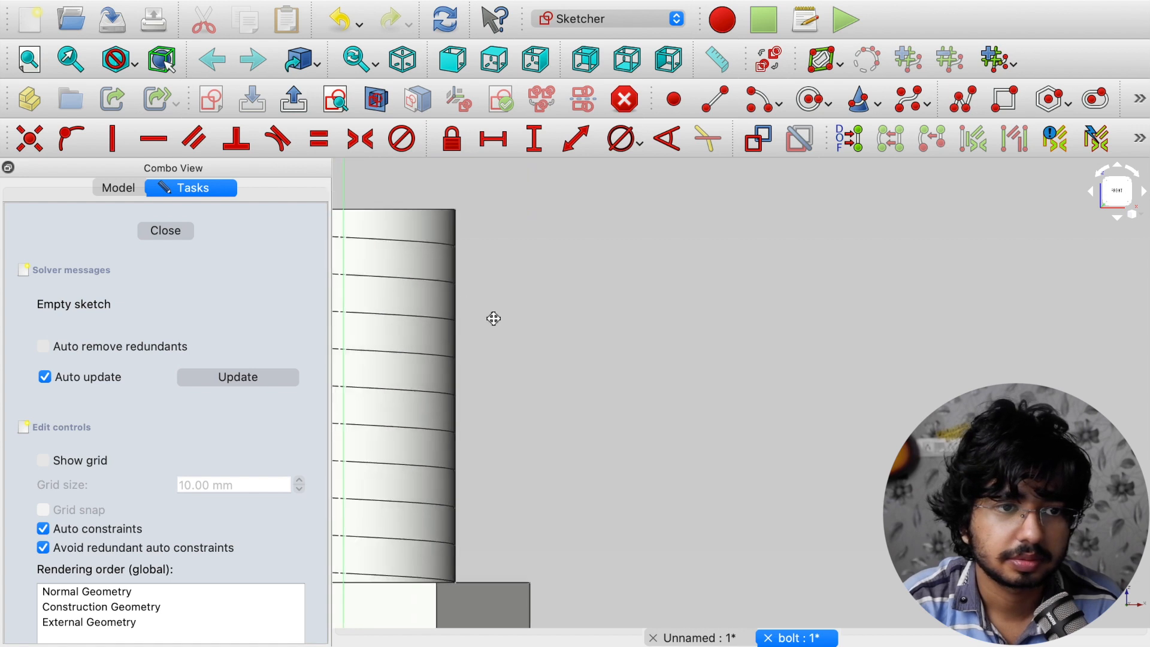
{"action": "scroll", "coordinate": [584, 348], "scroll_direction": "up", "scroll_amount": 3}
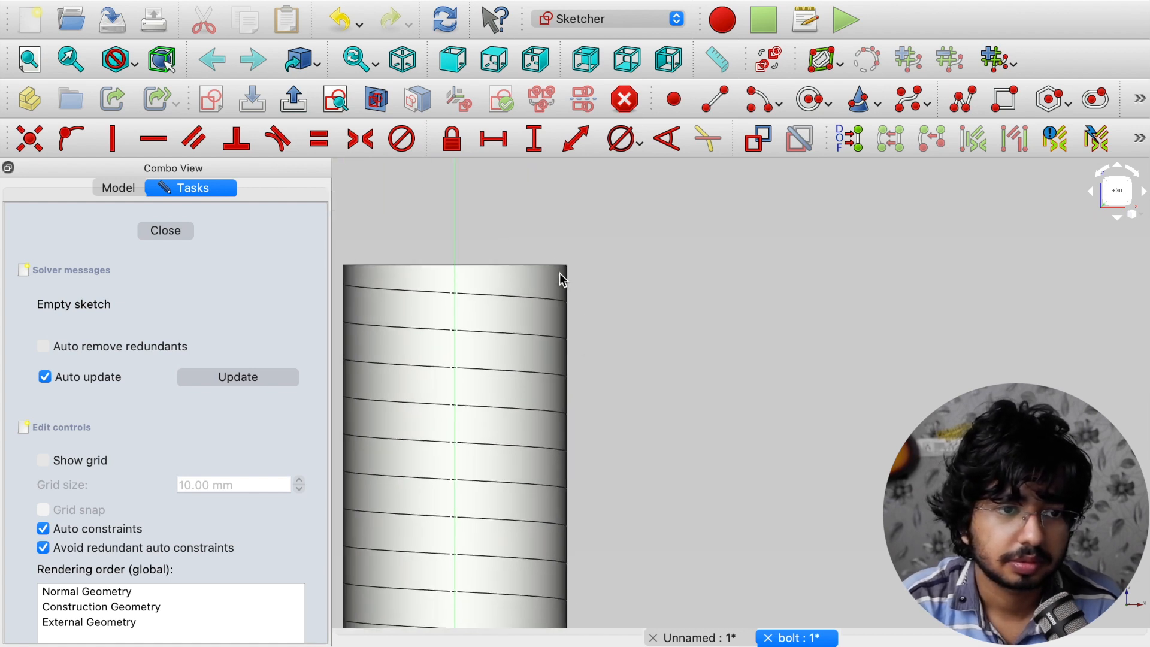
Hide the hexcy_pd pad so only the helix shows, and return to editing Sketch002
{"action": "left_click", "coordinate": [108, 189]}
{"action": "left_click", "coordinate": [107, 318]}
{"action": "key", "text": "space"}
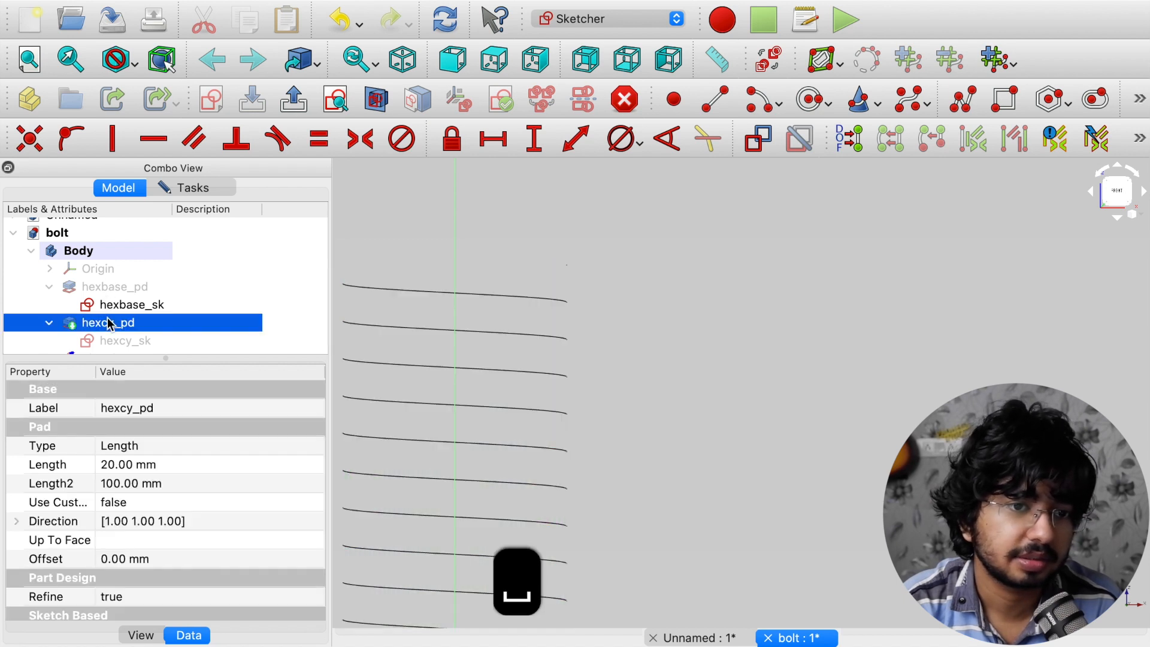
{"action": "scroll", "coordinate": [173, 318], "scroll_direction": "down", "scroll_amount": 2}
{"action": "double_click", "coordinate": [166, 326]}
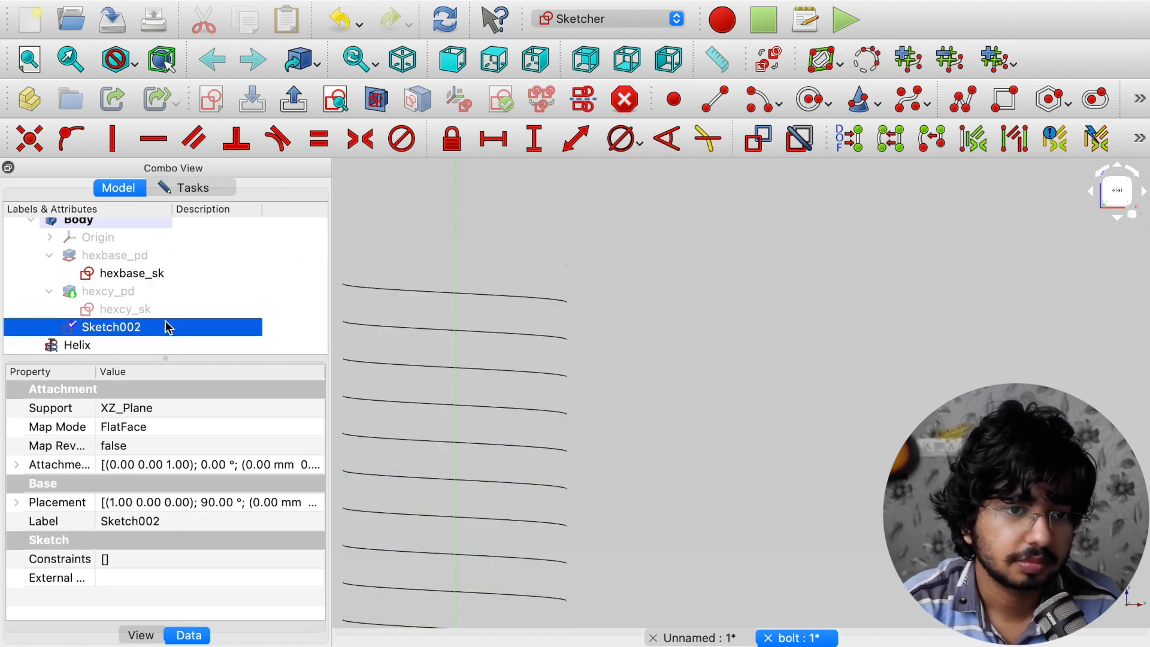
{"action": "scroll", "coordinate": [559, 395], "scroll_direction": "up", "scroll_amount": 4}
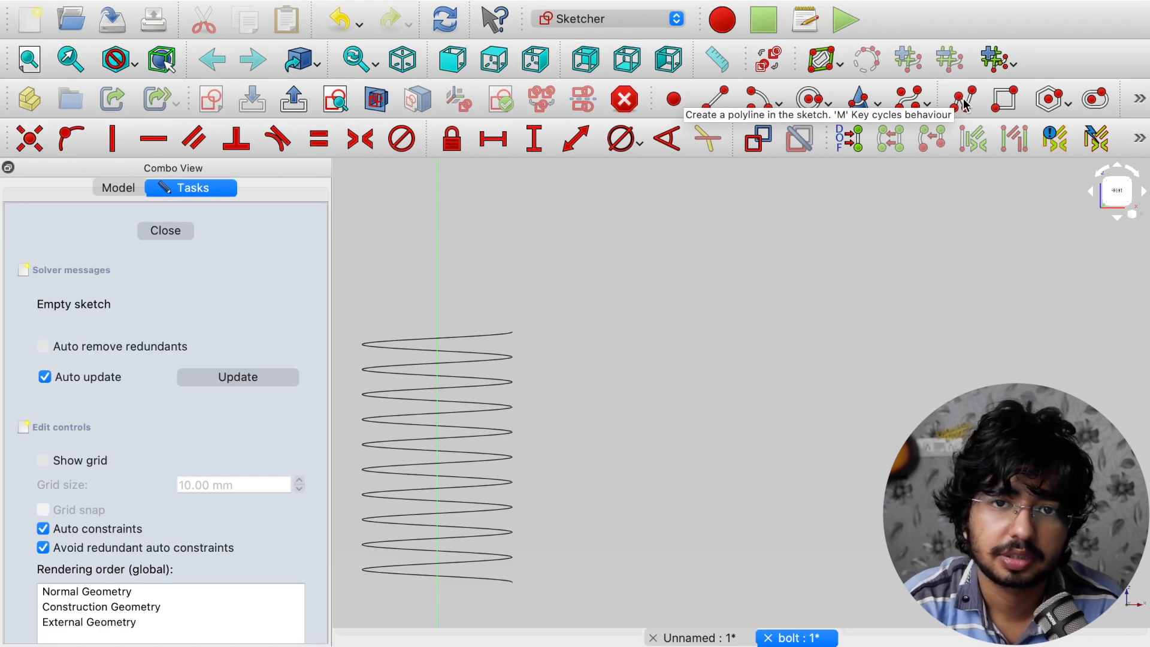
Draw a closed triangle with the polyline tool, starting at the helix's upper end at about (4.5, 20.0) and pointing inward
{"action": "left_click", "coordinate": [963, 97]}
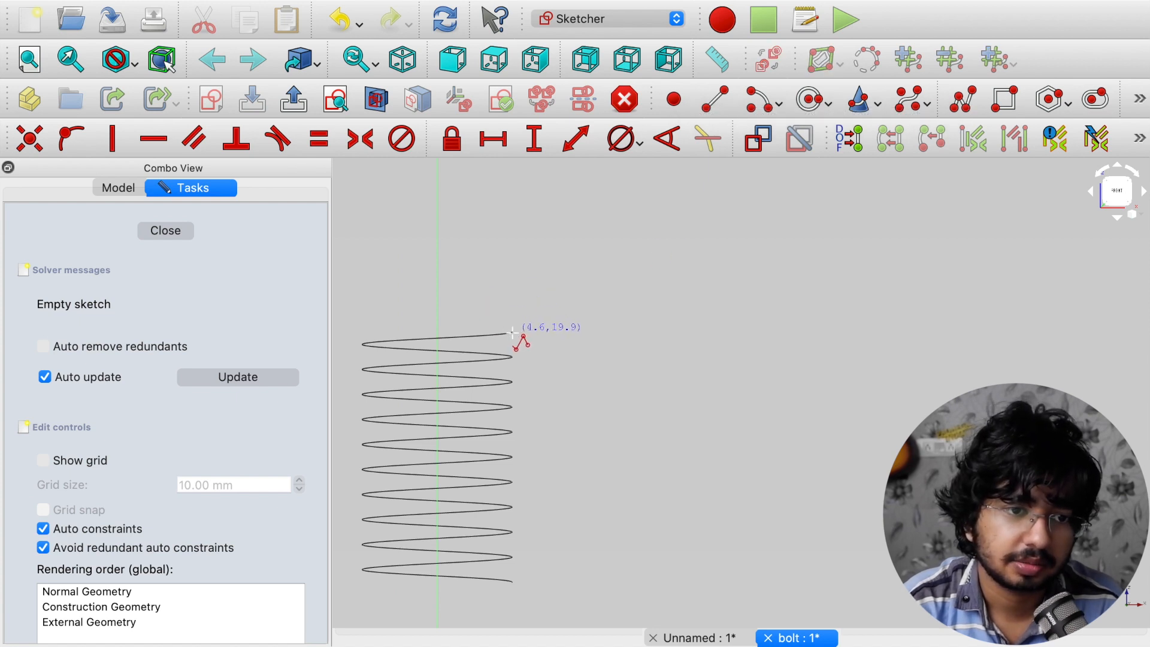
{"action": "scroll", "coordinate": [514, 329], "scroll_direction": "up", "scroll_amount": 5}
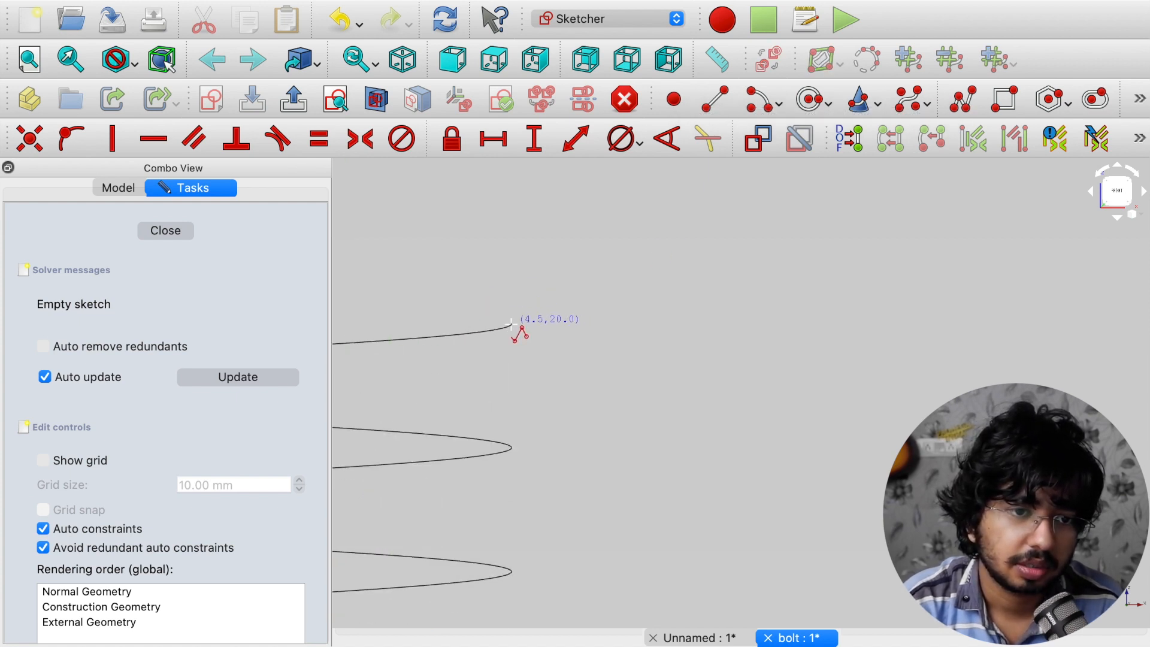
{"action": "left_click", "coordinate": [514, 328]}
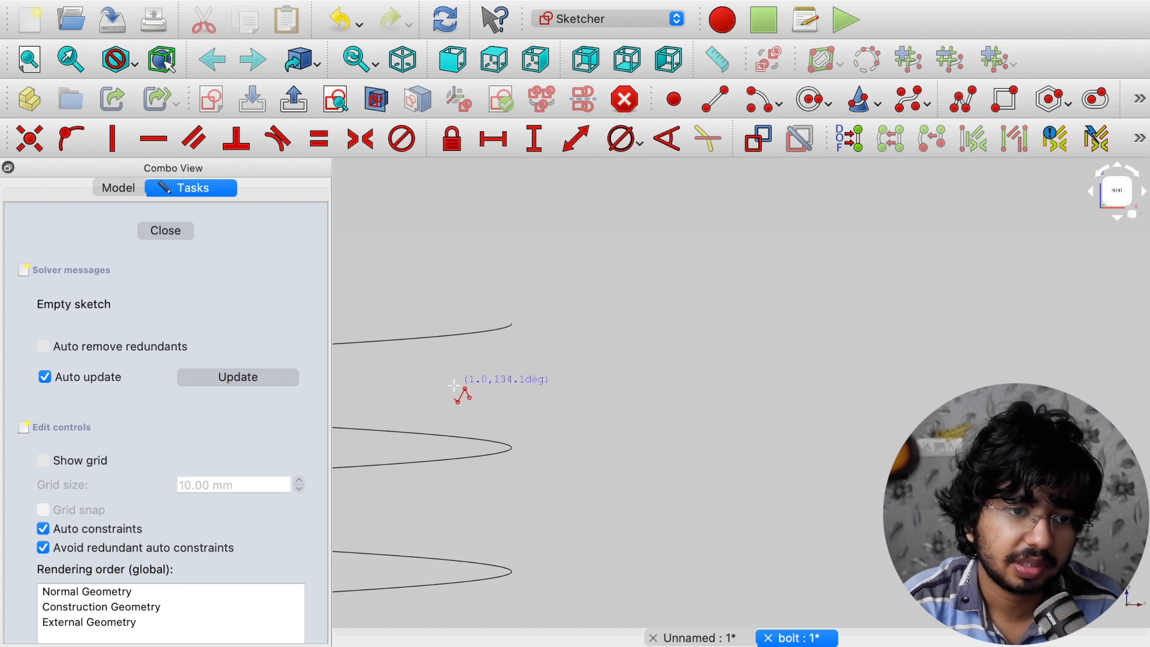
{"action": "left_click", "coordinate": [438, 376]}
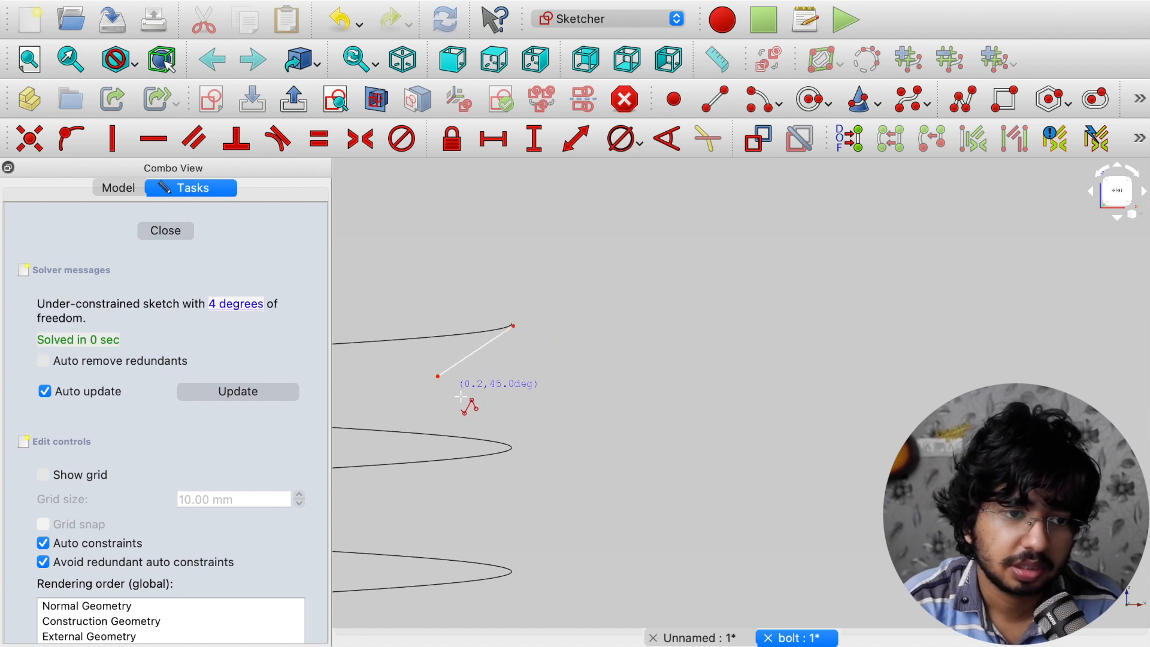
{"action": "left_click", "coordinate": [501, 424]}
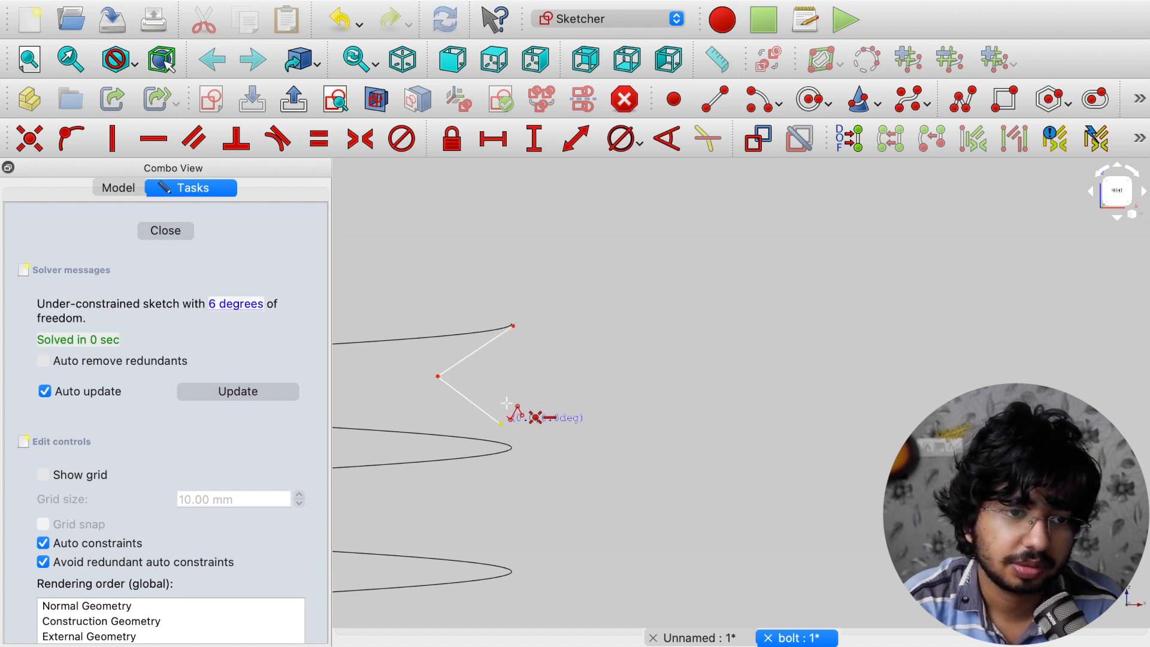
{"action": "left_click", "coordinate": [514, 327]}
{"action": "scroll", "coordinate": [487, 365], "scroll_direction": "down", "scroll_amount": 3}
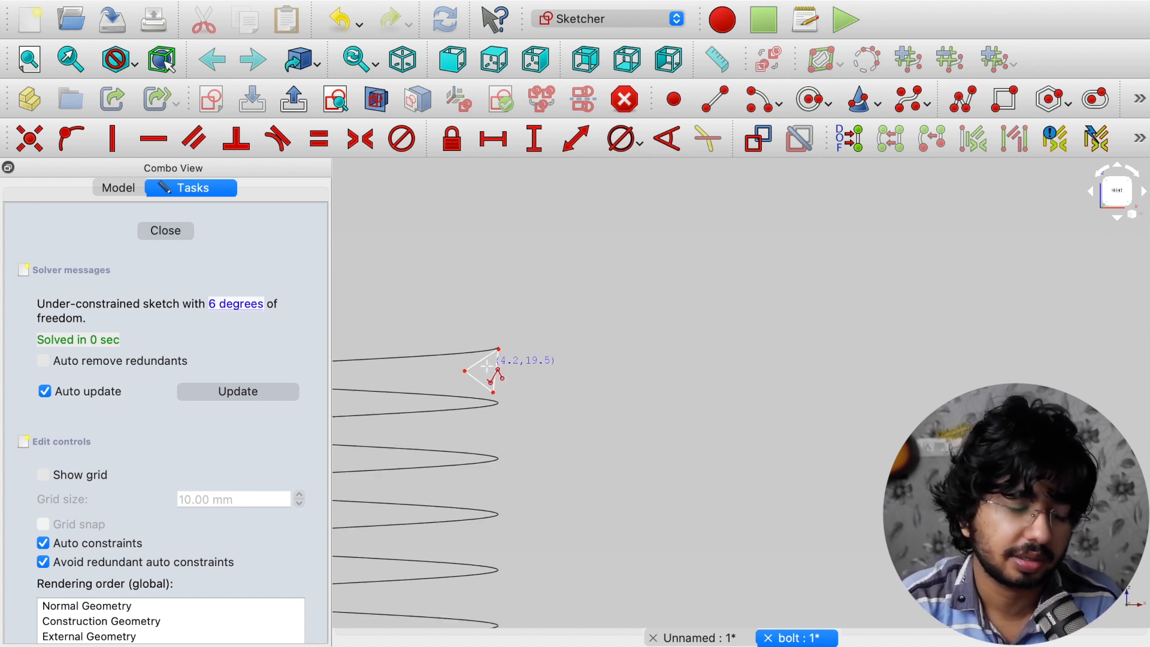
{"action": "scroll", "coordinate": [486, 365], "scroll_direction": "down", "scroll_amount": 2}
{"action": "scroll", "coordinate": [486, 365], "scroll_direction": "up", "scroll_amount": 5}
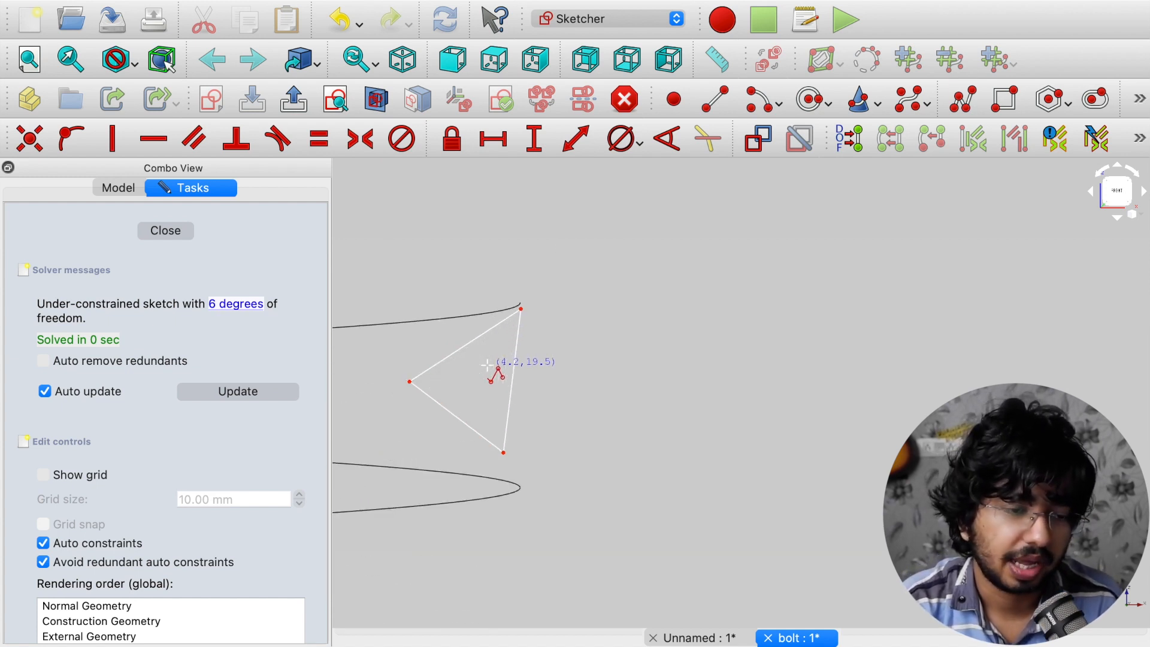
{"action": "key", "text": "Escape"}
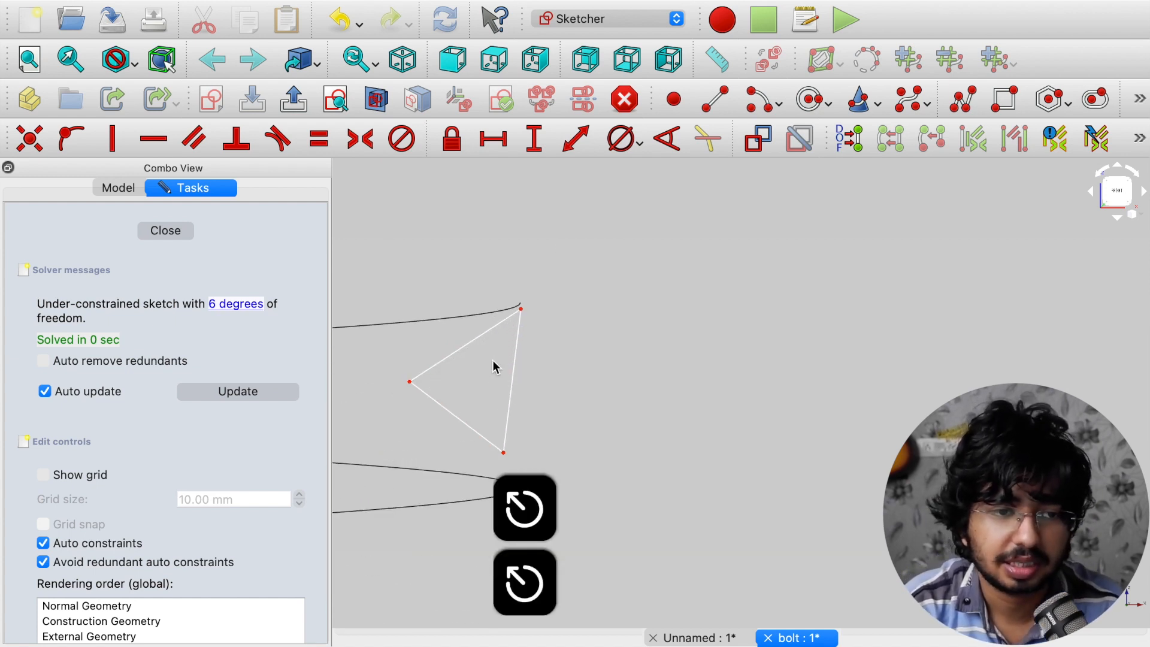
Reshape the triangle by moving its outer side outward and its lower corner down, and review the sketch's constraint list
{"action": "left_click_drag", "start_coordinate": [513, 411], "coordinate": [545, 399]}
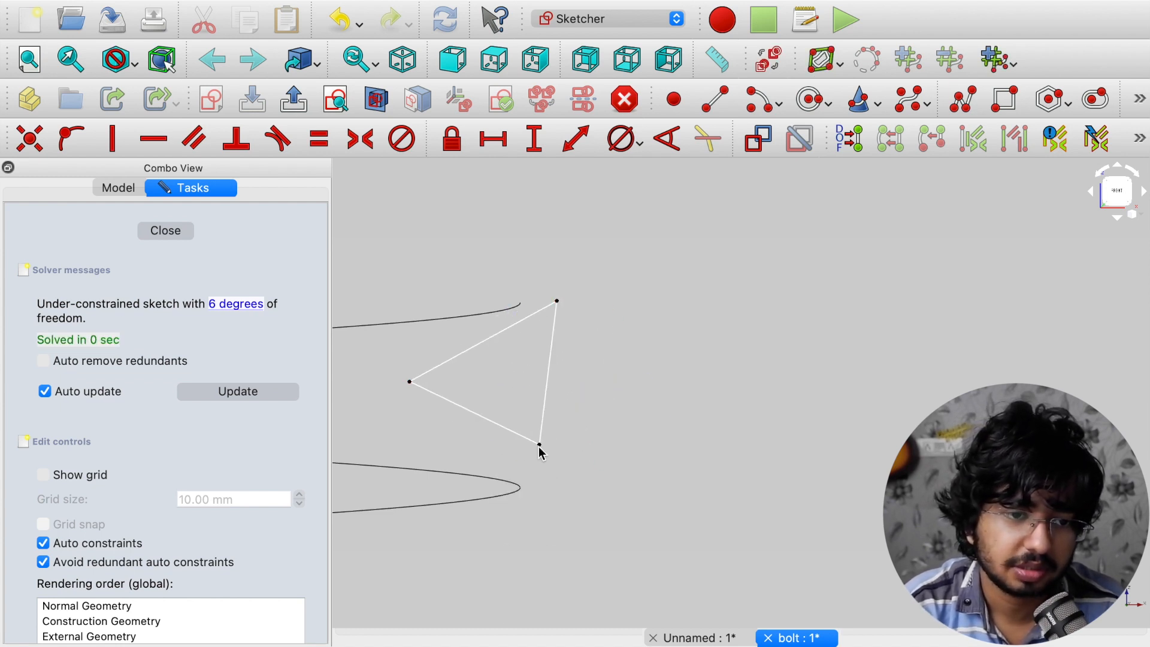
{"action": "left_click_drag", "start_coordinate": [539, 446], "coordinate": [530, 477]}
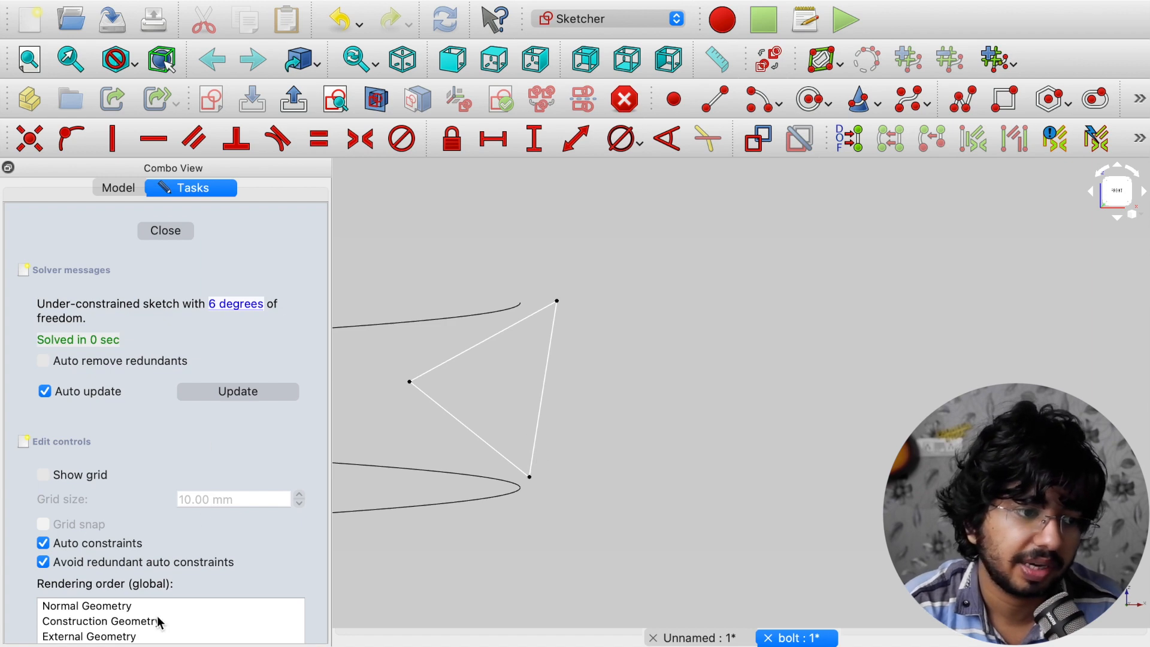
{"action": "scroll", "coordinate": [153, 599], "scroll_direction": "down", "scroll_amount": 10}
{"action": "scroll", "coordinate": [160, 390], "scroll_direction": "up", "scroll_amount": 2}
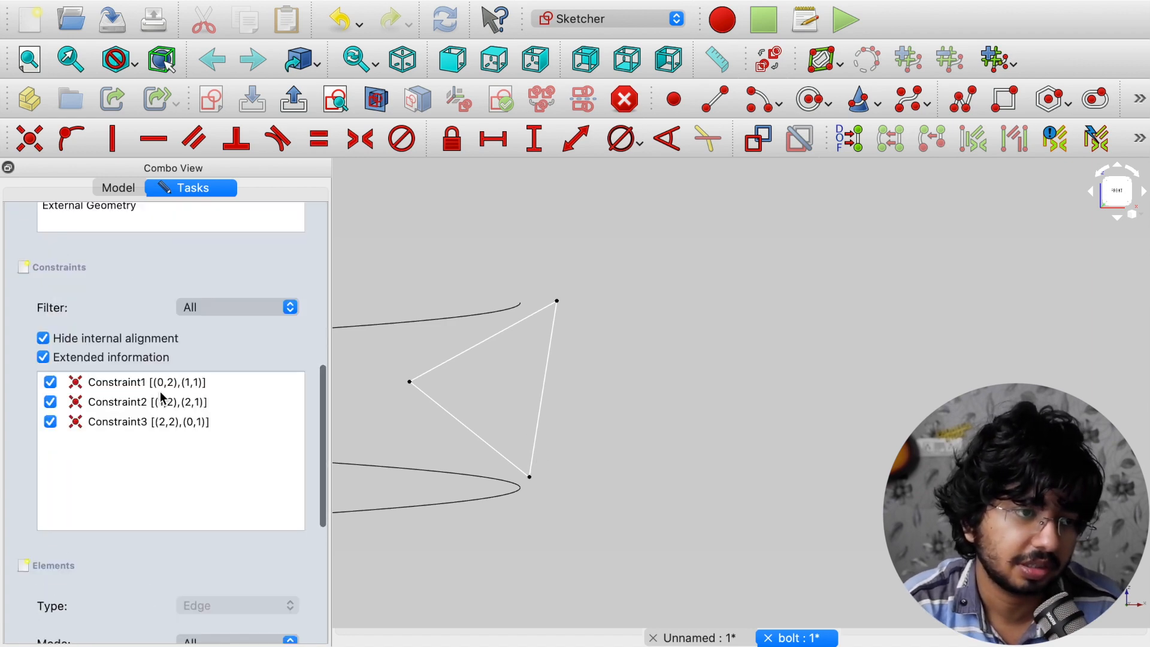
{"action": "scroll", "coordinate": [160, 391], "scroll_direction": "up", "scroll_amount": 2}
{"action": "left_click_drag", "start_coordinate": [246, 506], "coordinate": [52, 432]}
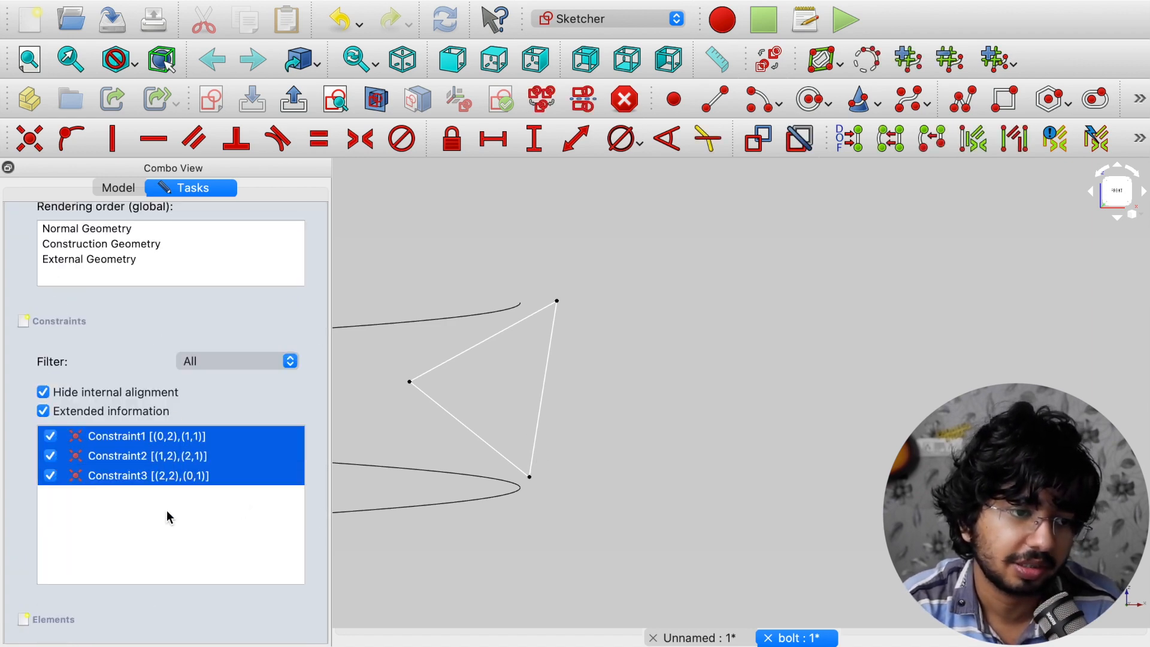
{"action": "left_click", "coordinate": [51, 437]}
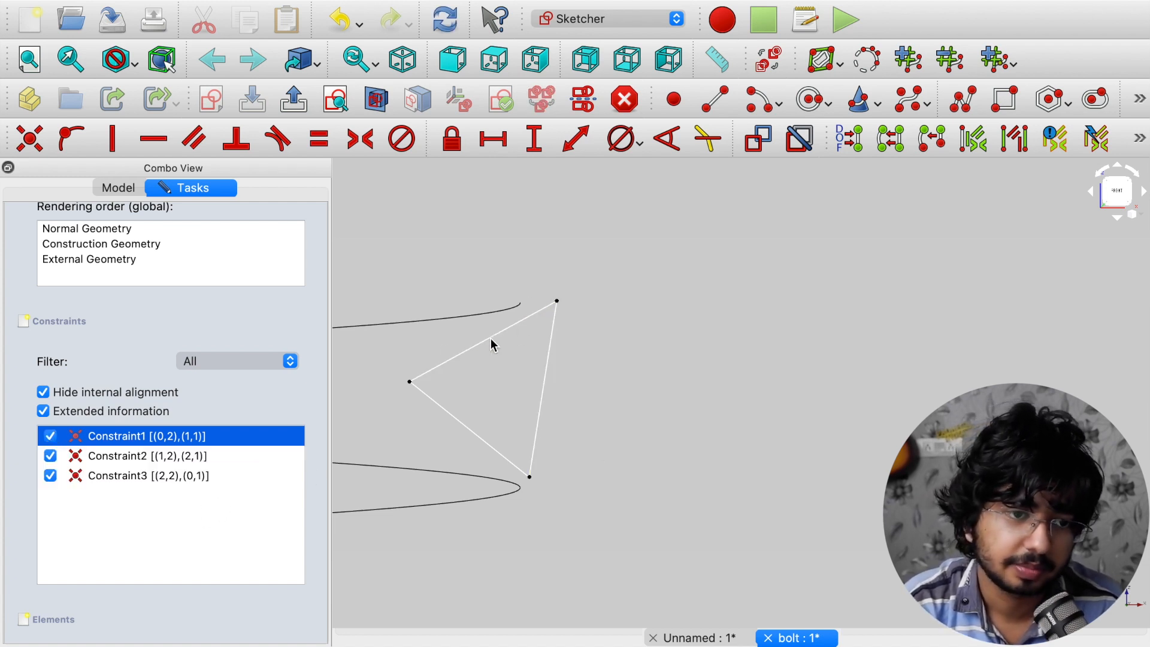
Apply a vertical constraint to the triangle's outer side
{"action": "left_click", "coordinate": [466, 349]}
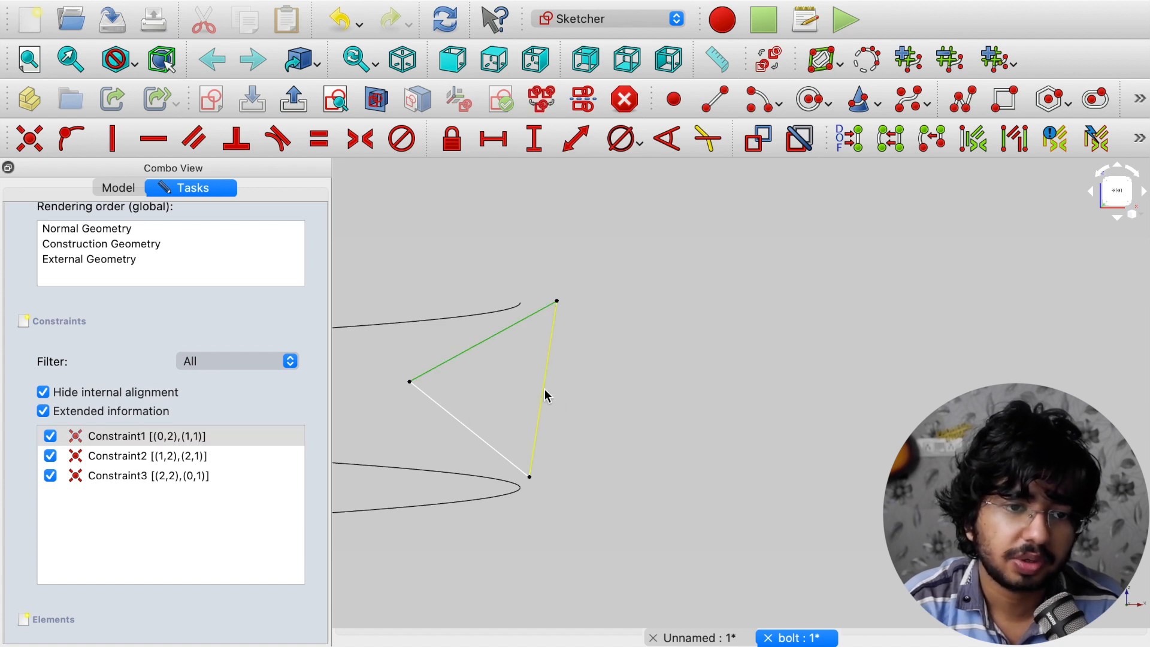
{"action": "left_click", "coordinate": [588, 376]}
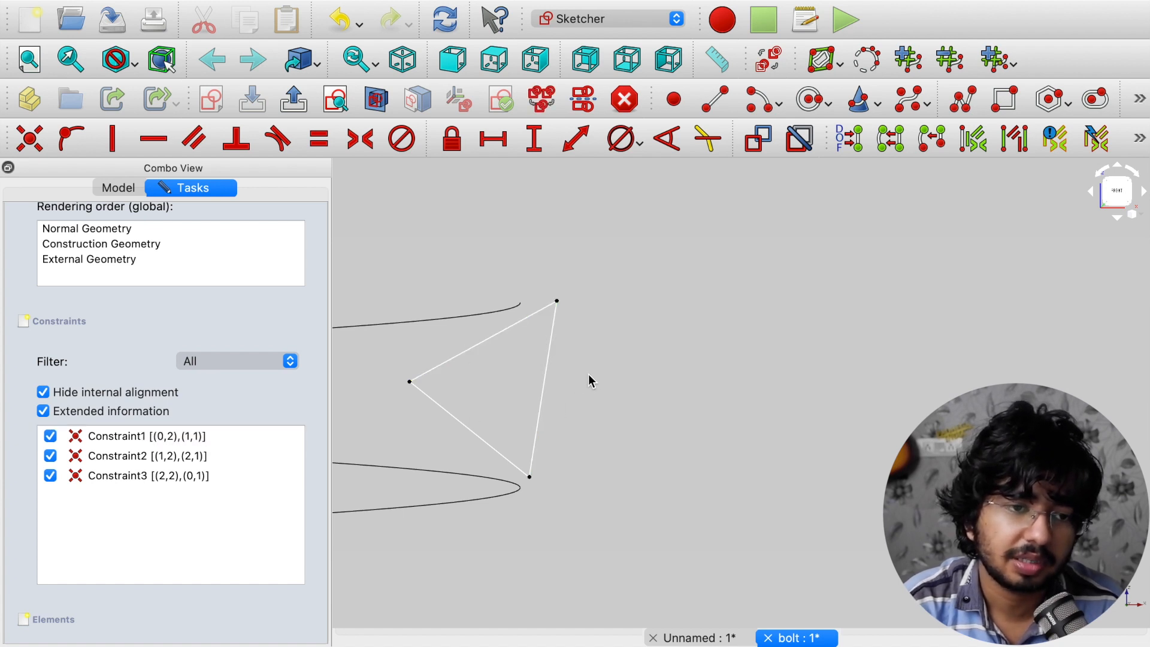
{"action": "left_click", "coordinate": [545, 382]}
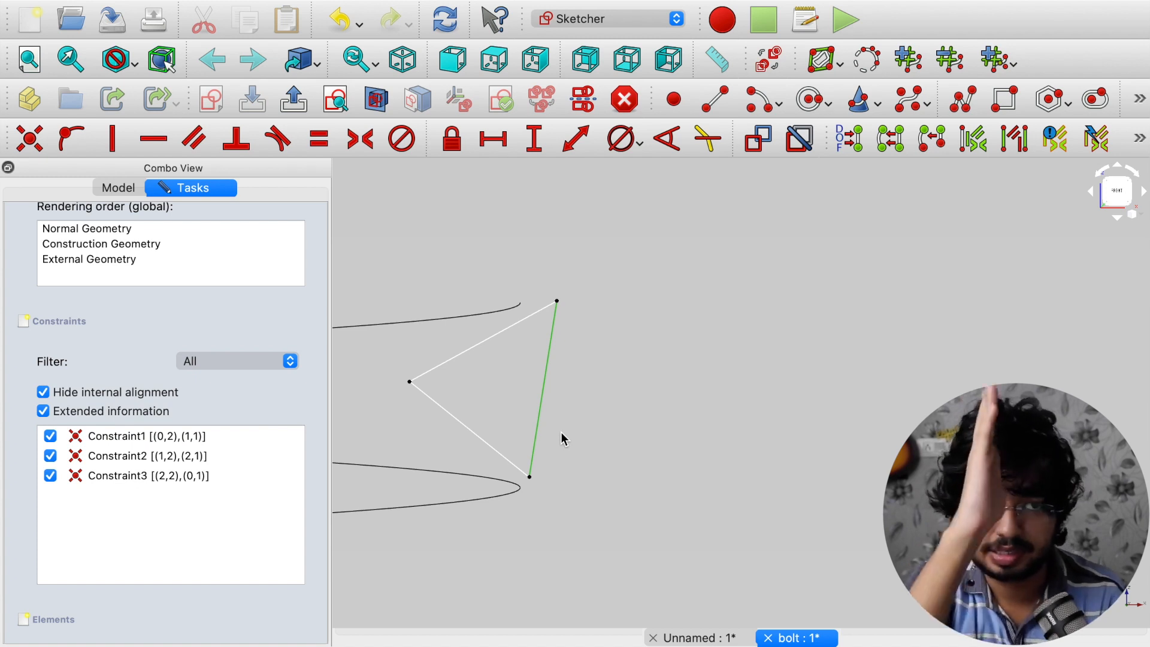
{"action": "left_click", "coordinate": [112, 138]}
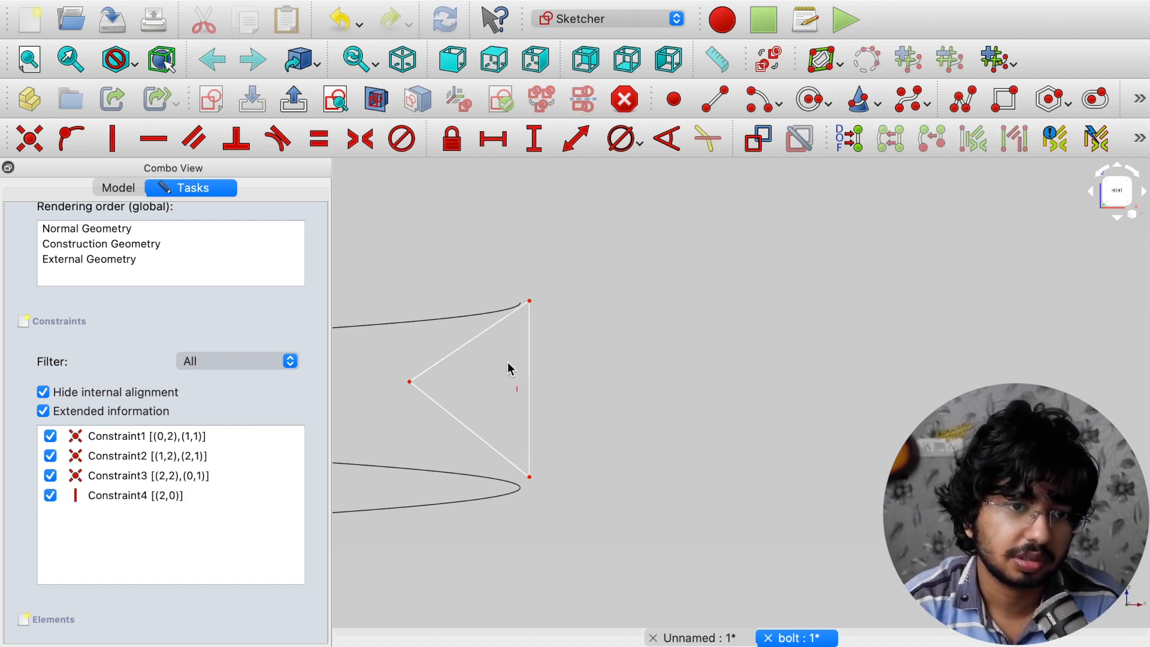
Make the triangle's three sides equal and move it so its outer side sits beside the helix's outer edge
{"action": "left_click", "coordinate": [458, 350]}
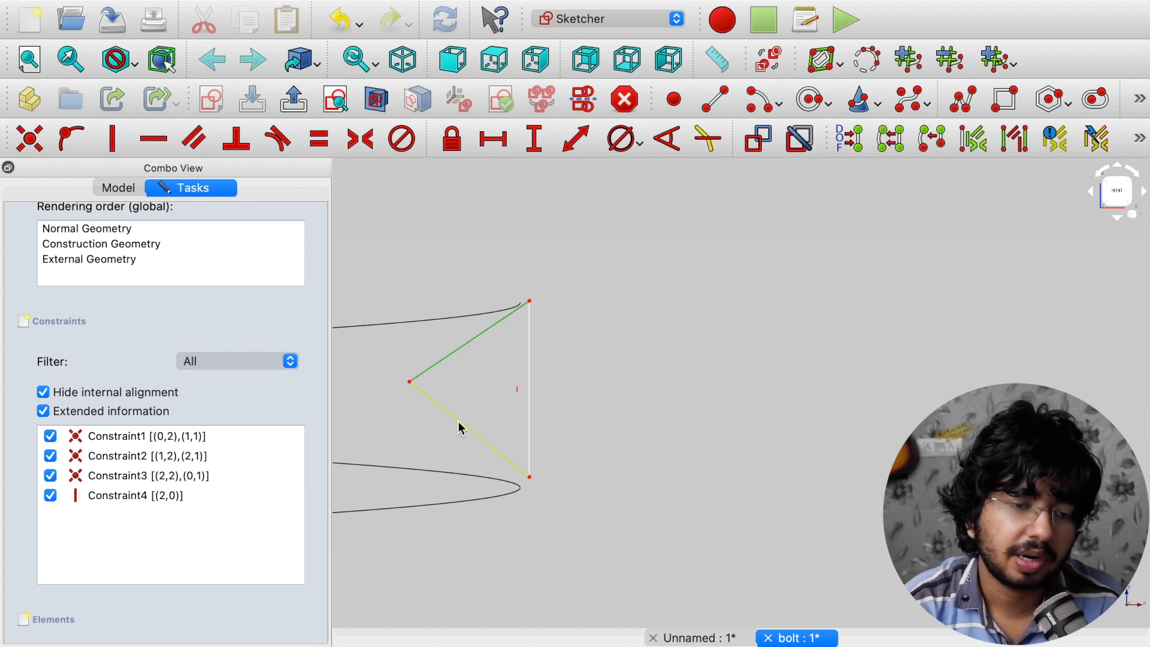
{"action": "left_click", "coordinate": [459, 422]}
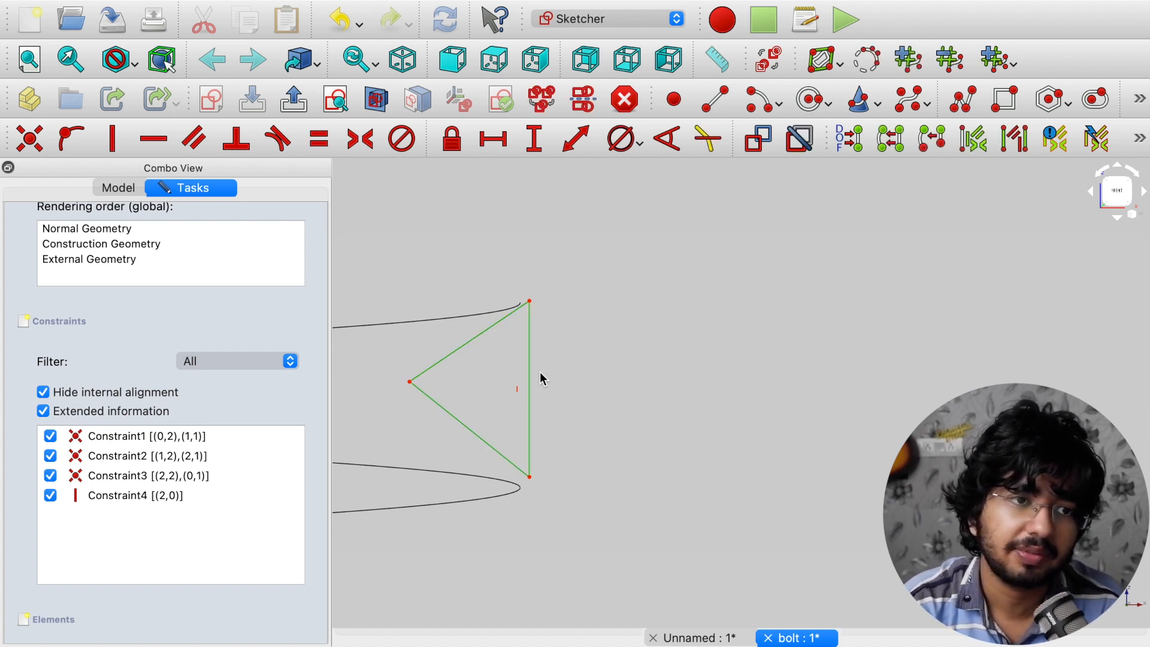
{"action": "left_click", "coordinate": [319, 140]}
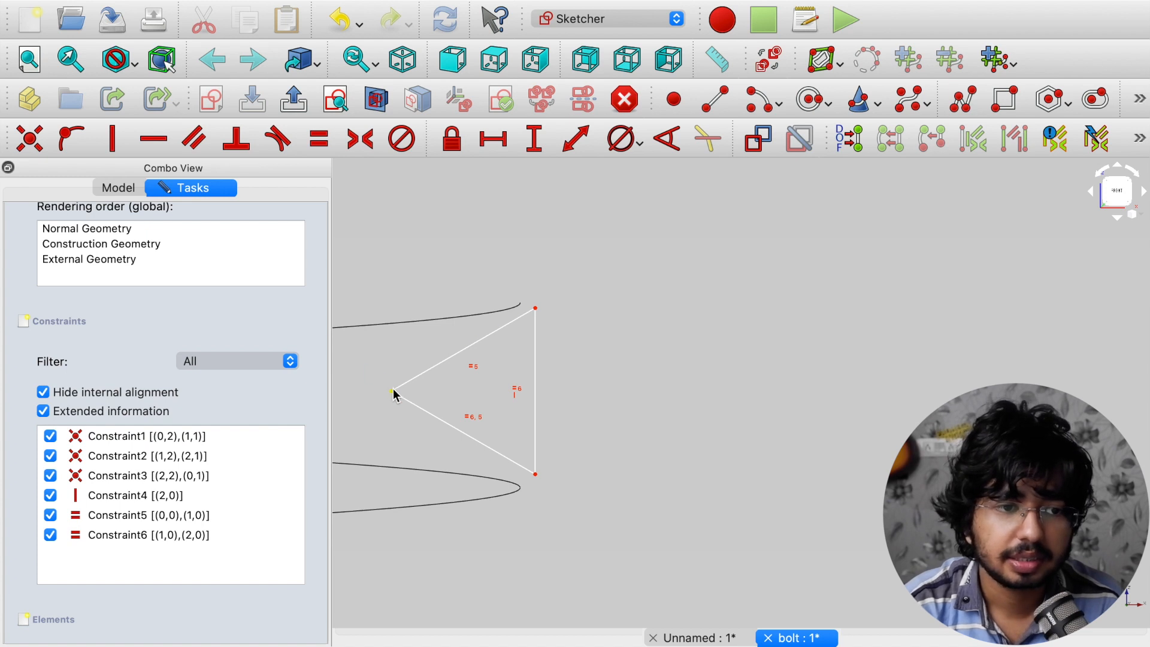
{"action": "left_click_drag", "start_coordinate": [394, 396], "coordinate": [379, 437]}
{"action": "left_click_drag", "start_coordinate": [531, 419], "coordinate": [529, 384]}
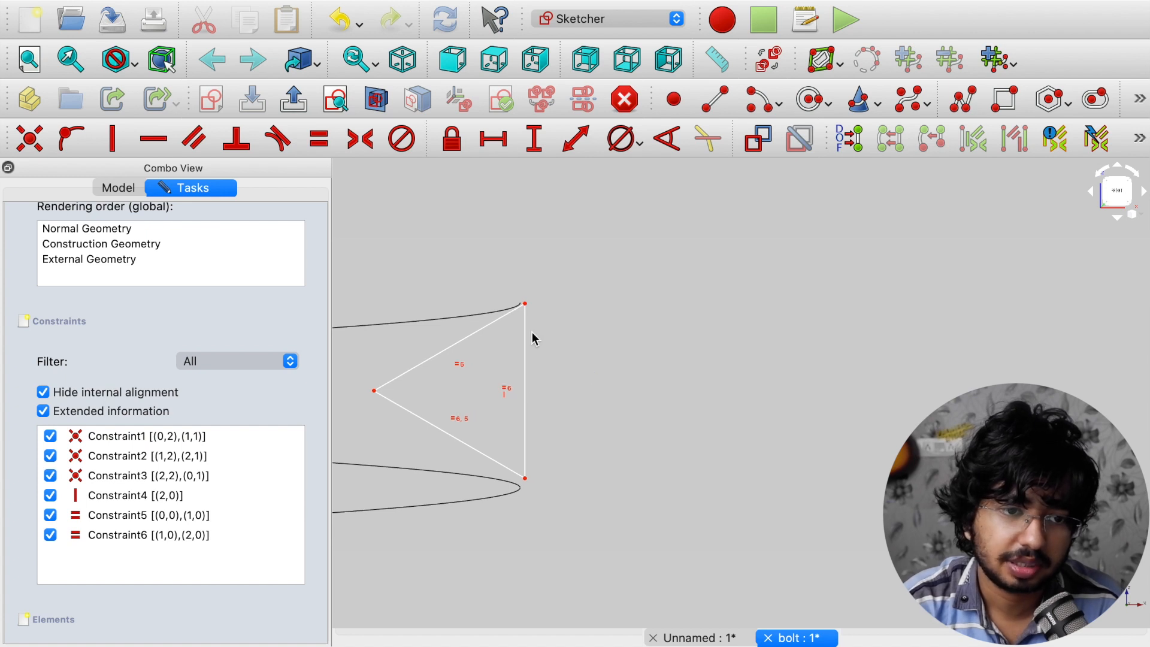
Constrain the vertical distance between the upper and lower ends of the triangle's outer side with the formula Helix.Pitch
{"action": "left_click", "coordinate": [524, 367]}
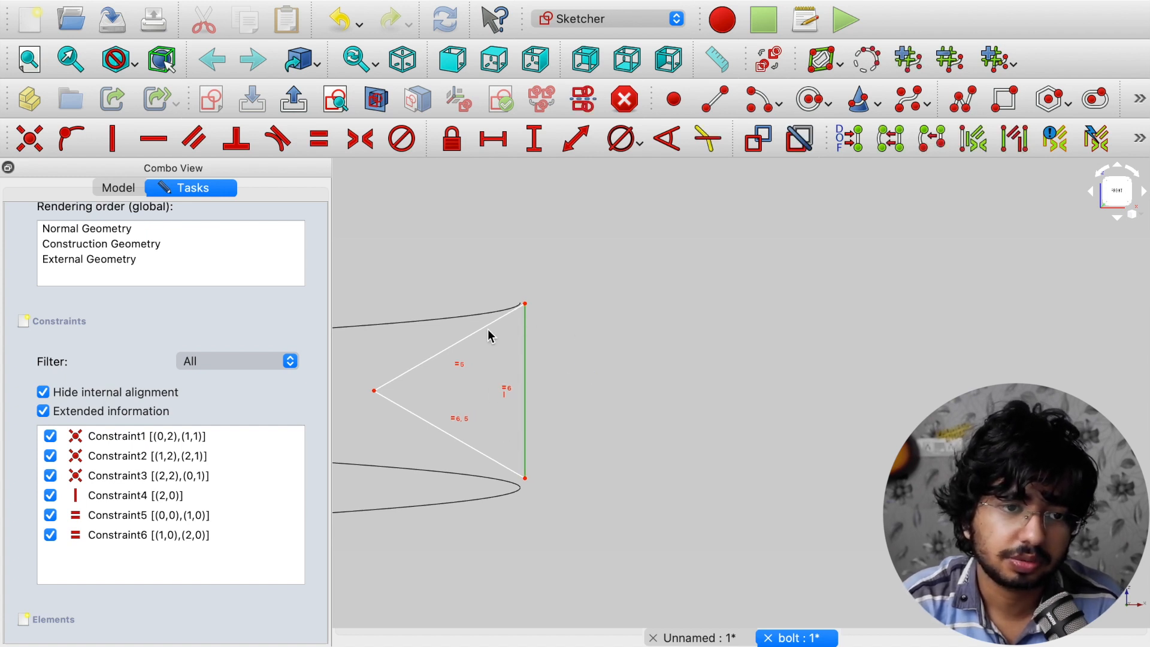
{"action": "left_click", "coordinate": [525, 304]}
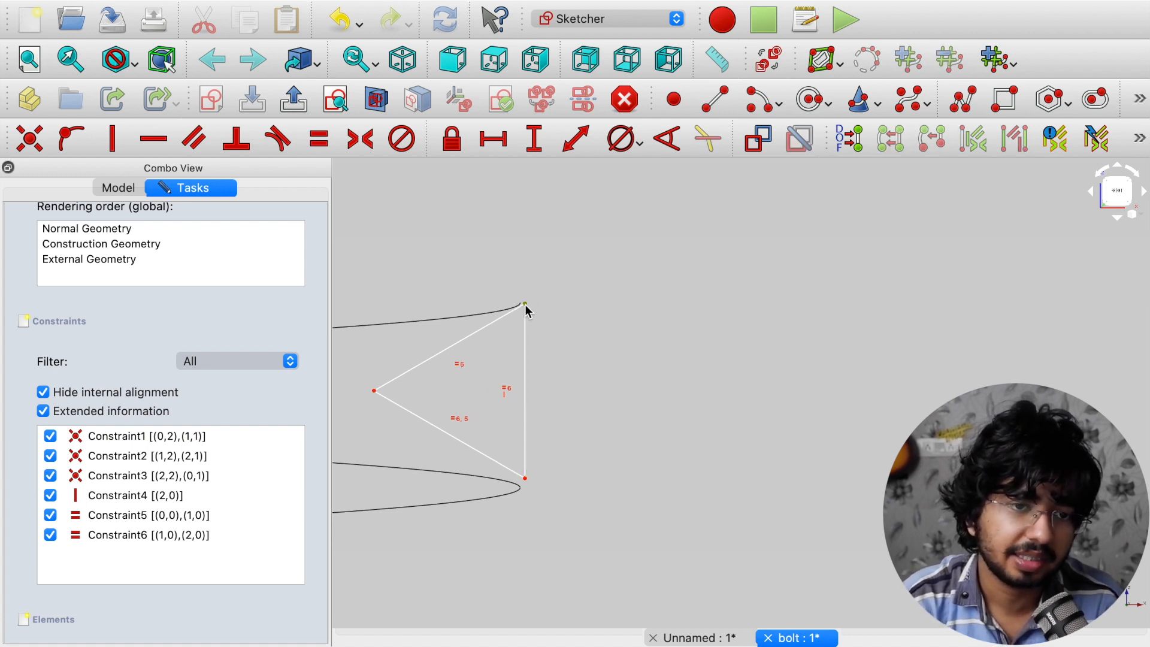
{"action": "left_click", "coordinate": [525, 477]}
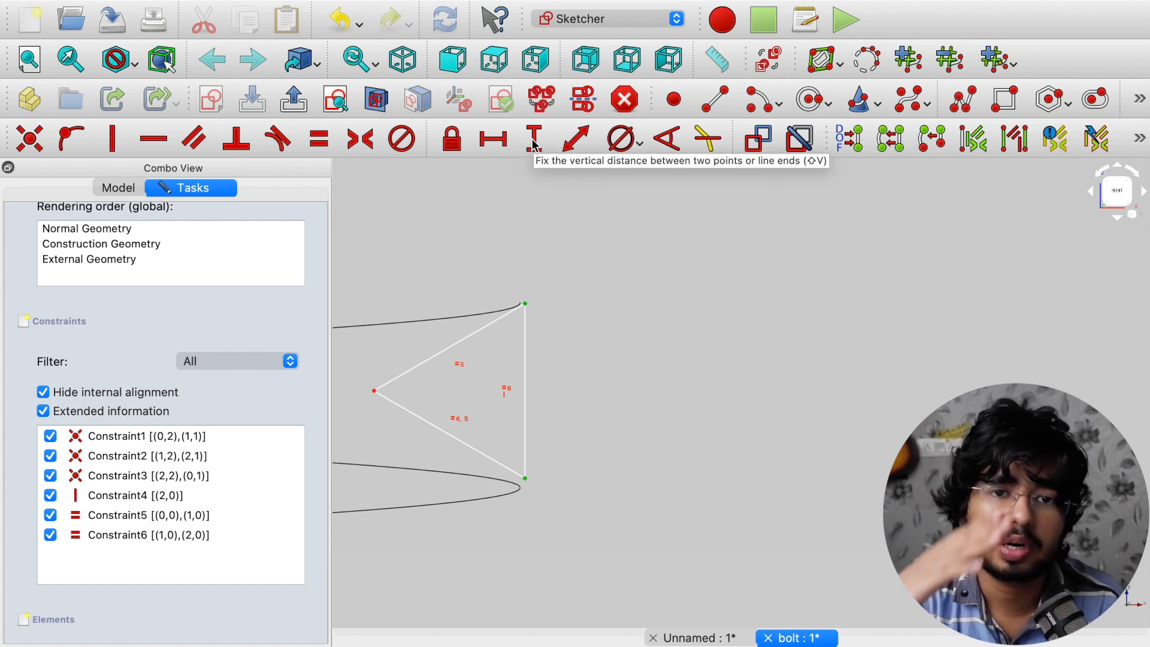
{"action": "key", "text": "shift+v"}
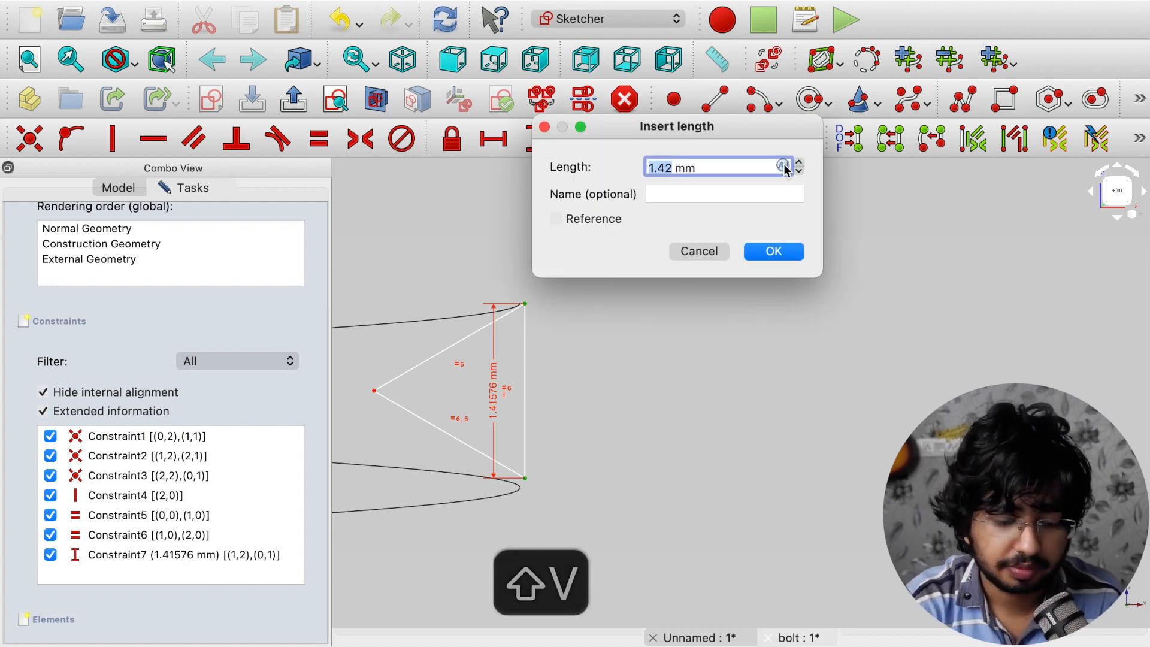
{"action": "key", "text": "equal"}
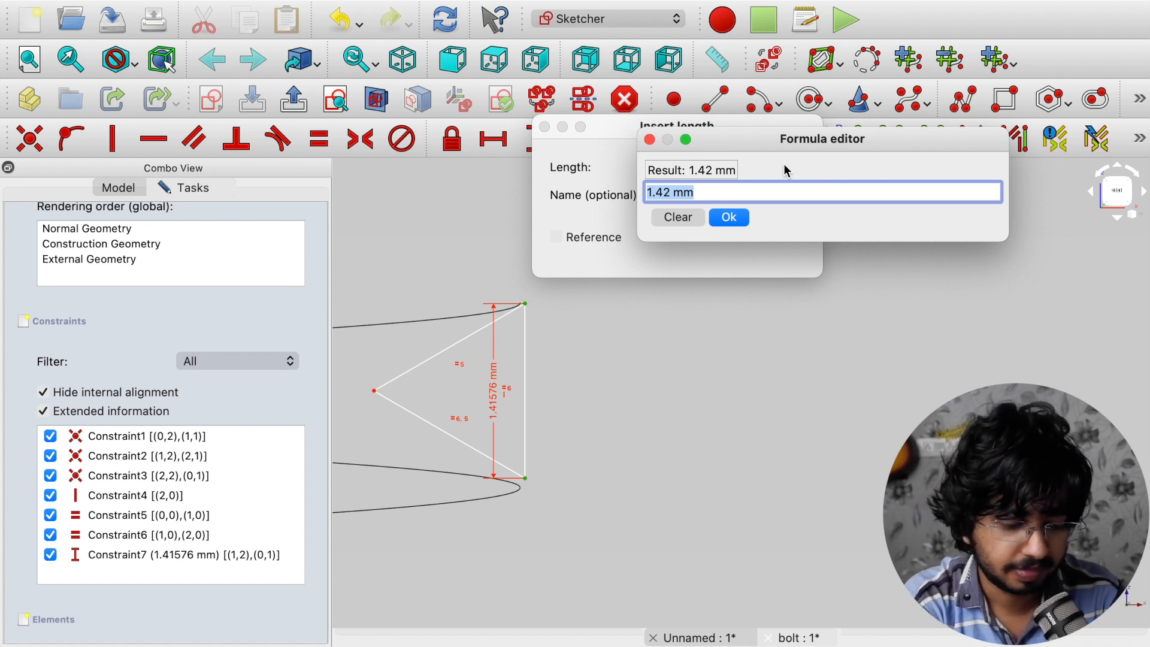
{"action": "type", "text": "Helix"}
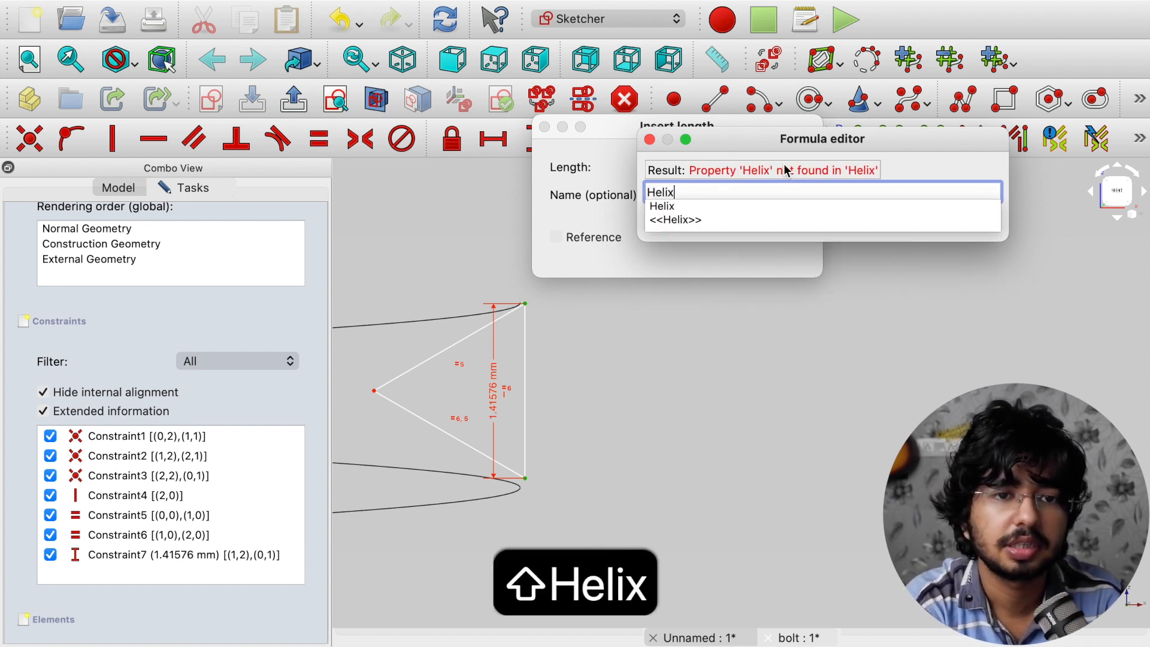
{"action": "type", "text": ".pitch"}
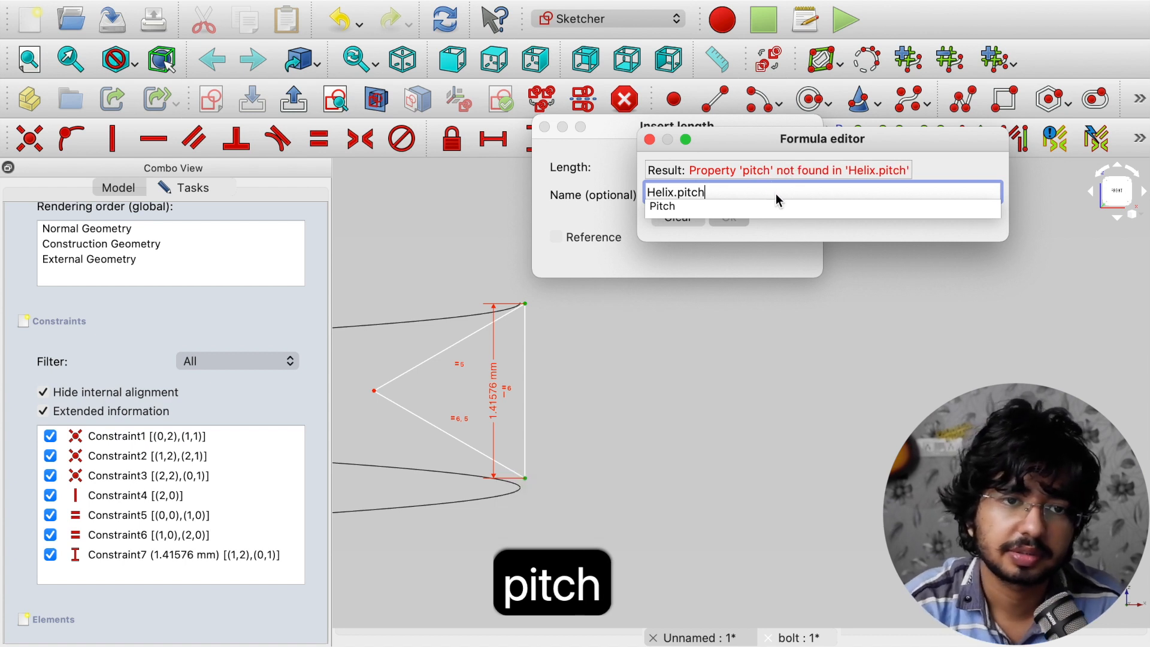
{"action": "key", "text": "Escape"}
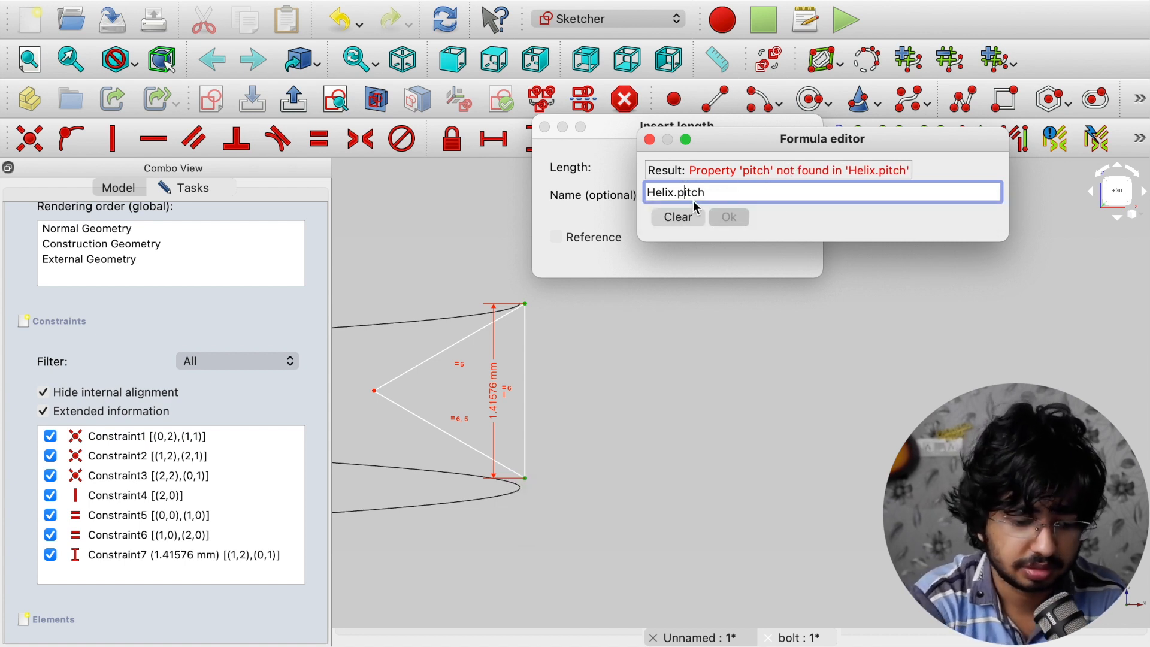
{"action": "key", "text": "BackSpace"}
{"action": "type", "text": "P"}
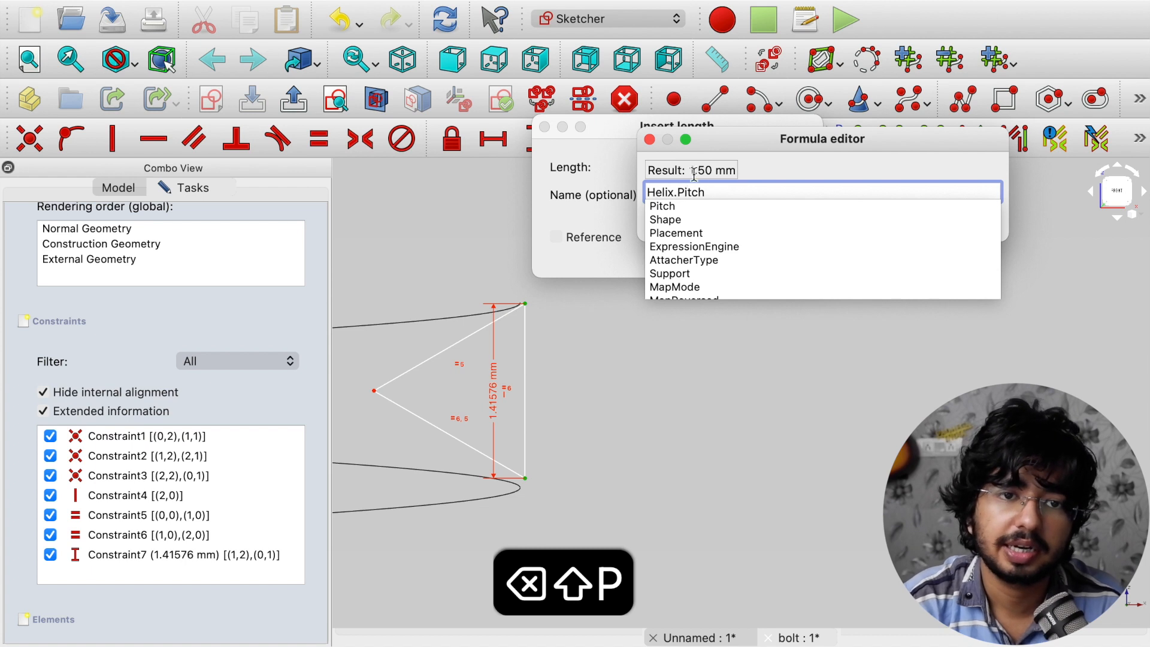
{"action": "left_click", "coordinate": [797, 173]}
{"action": "left_click", "coordinate": [730, 219]}
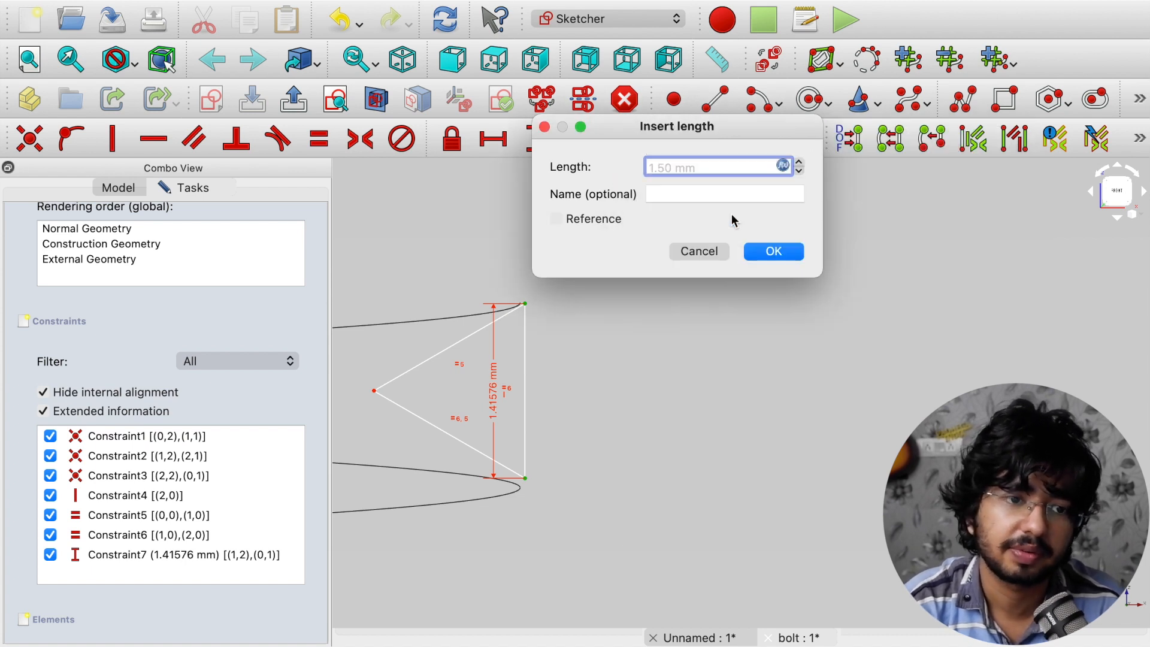
{"action": "left_click", "coordinate": [774, 252]}
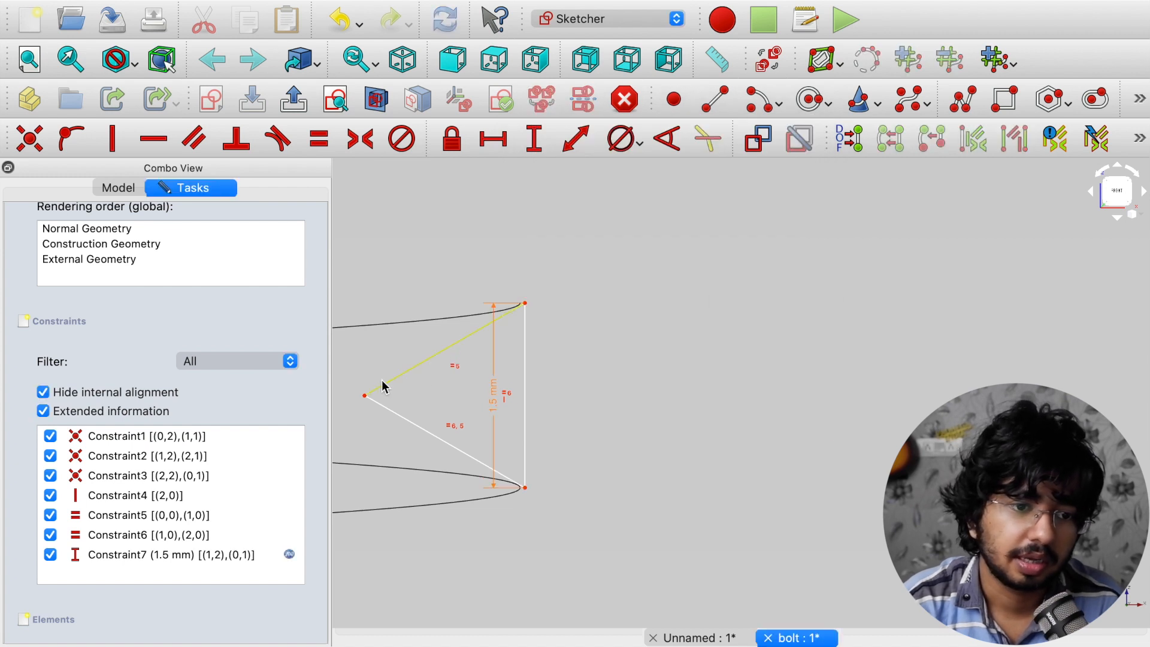
Move the triangle up so that its lower outer corner sits at the helix's upper end
{"action": "left_click_drag", "start_coordinate": [368, 398], "coordinate": [370, 230]}
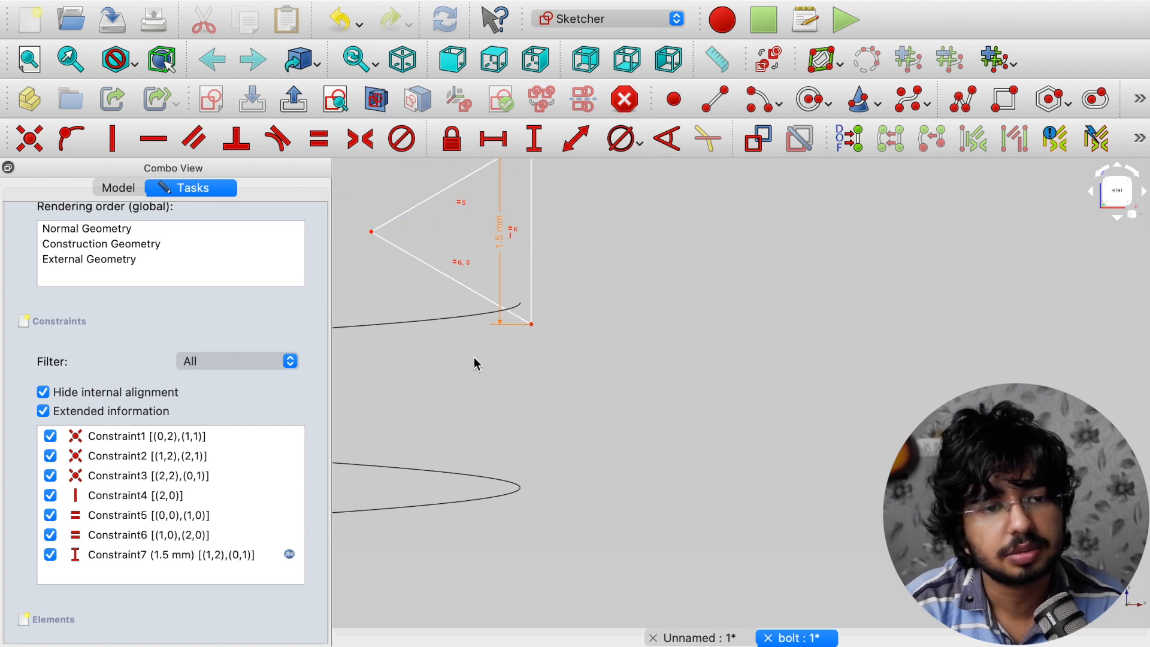
{"action": "scroll", "coordinate": [477, 361], "scroll_direction": "down", "scroll_amount": 4}
{"action": "middle_click_drag", "start_coordinate": [542, 419], "coordinate": [723, 427]}
{"action": "scroll", "coordinate": [719, 413], "scroll_direction": "up", "scroll_amount": 4}
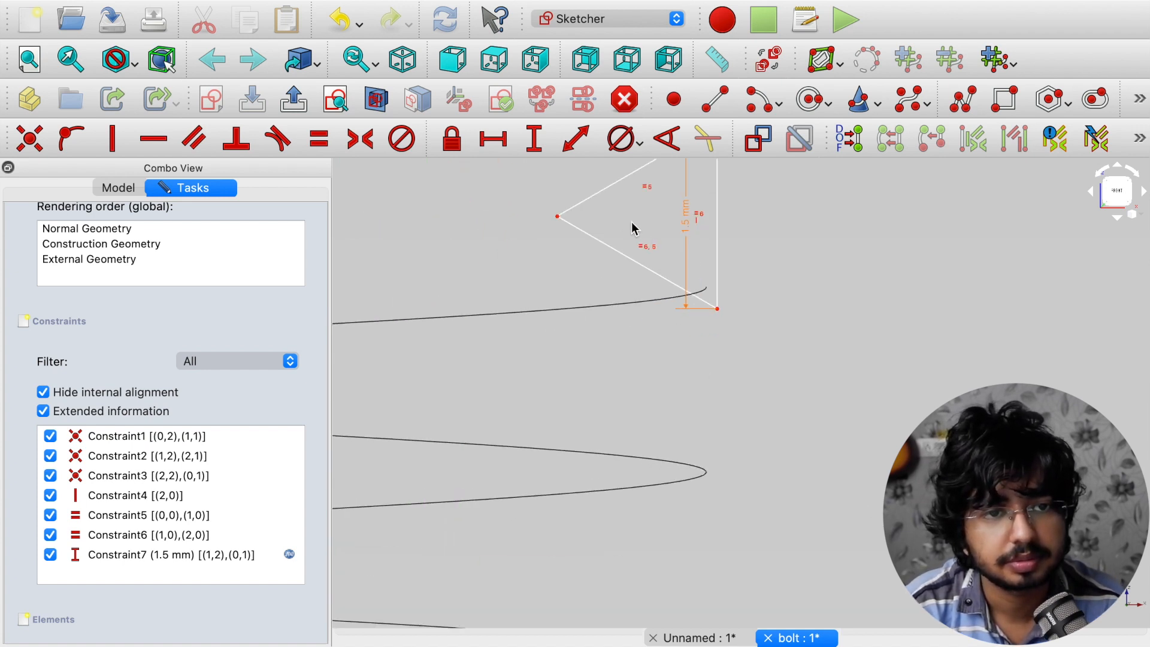
{"action": "left_click_drag", "start_coordinate": [568, 218], "coordinate": [556, 196]}
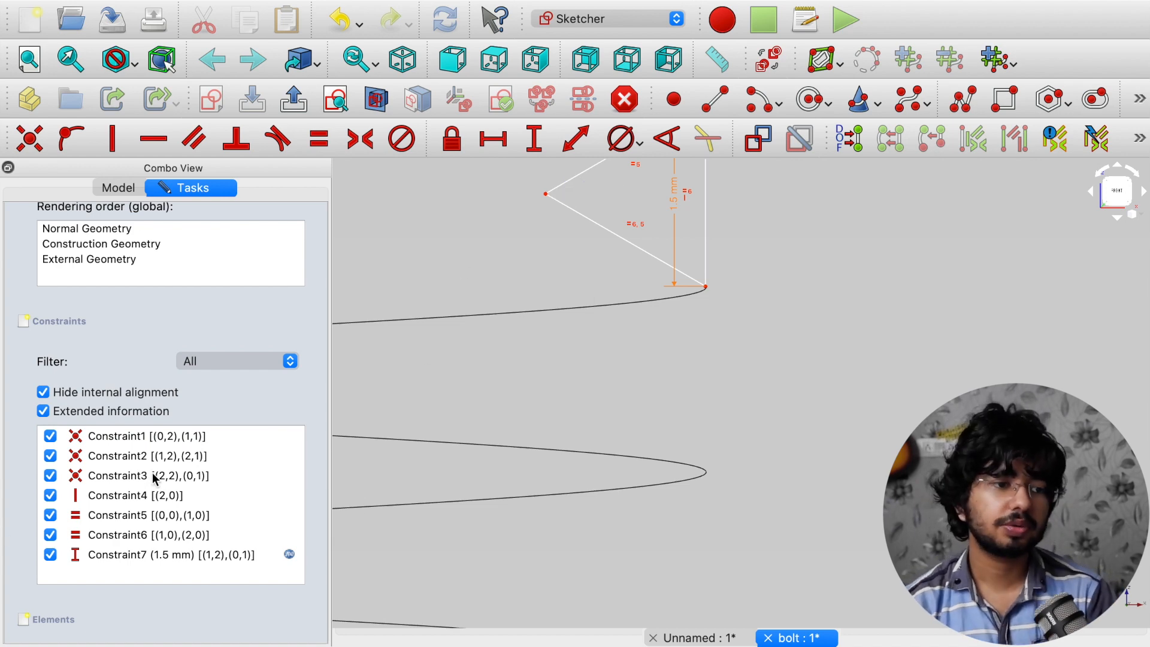
Check the sketch's remaining degrees of freedom and examine the helix down to the sketch origin, toggling the section view
{"action": "scroll", "coordinate": [154, 477], "scroll_direction": "up", "scroll_amount": 10}
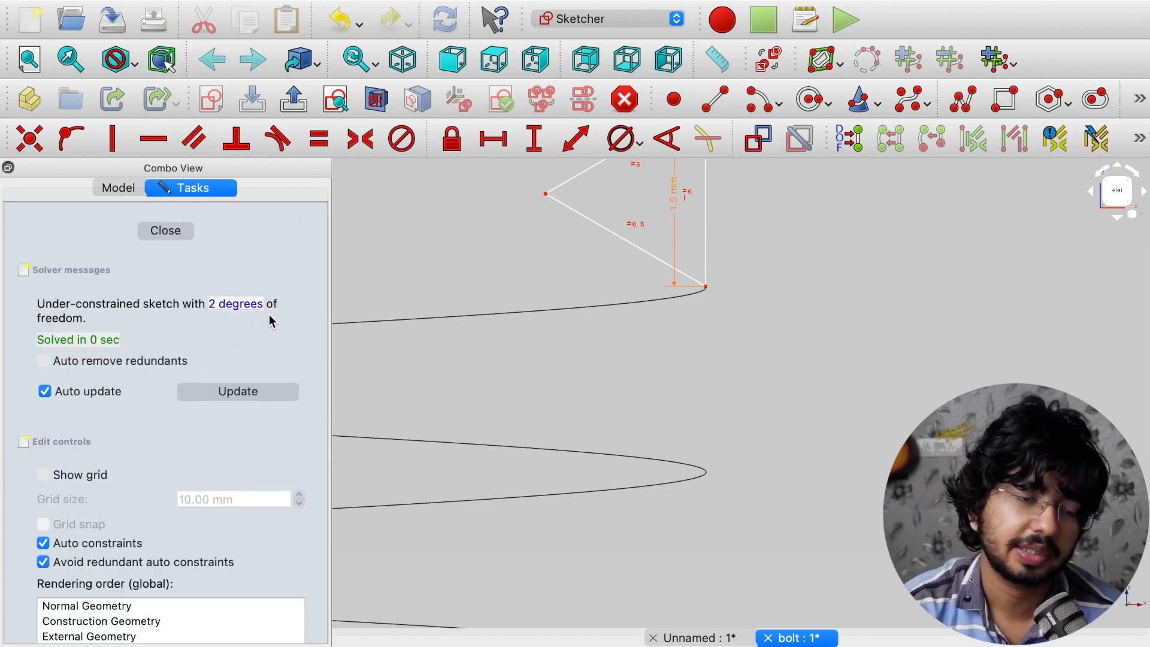
{"action": "scroll", "coordinate": [258, 334], "scroll_direction": "down", "scroll_amount": 2}
{"action": "scroll", "coordinate": [259, 334], "scroll_direction": "up", "scroll_amount": 2}
{"action": "scroll", "coordinate": [629, 489], "scroll_direction": "down", "scroll_amount": 2}
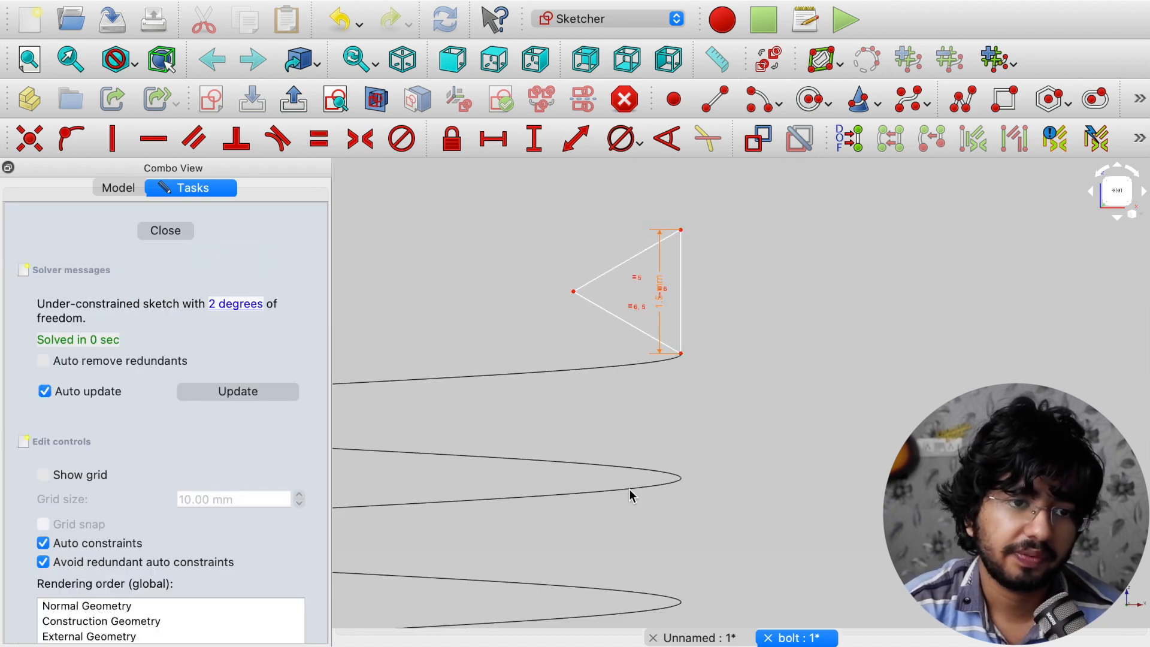
{"action": "scroll", "coordinate": [629, 489], "scroll_direction": "down", "scroll_amount": 5}
{"action": "mouse_move", "coordinate": [632, 547]}
{"action": "middle_mouse_down"}
{"action": "mouse_move", "coordinate": [721, 372]}
{"action": "mouse_move", "coordinate": [739, 287]}
{"action": "middle_mouse_up"}
{"action": "scroll", "coordinate": [714, 402], "scroll_direction": "up", "scroll_amount": 2}
{"action": "scroll", "coordinate": [715, 402], "scroll_direction": "down", "scroll_amount": 2}
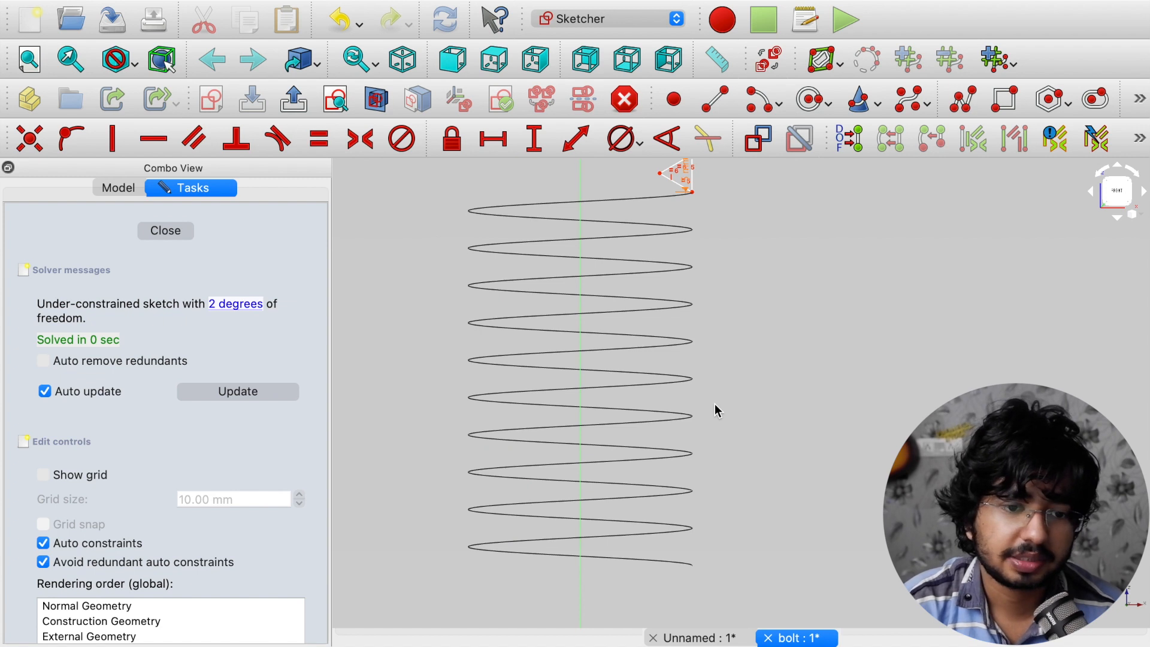
{"action": "scroll", "coordinate": [575, 569], "scroll_direction": "down", "scroll_amount": 3}
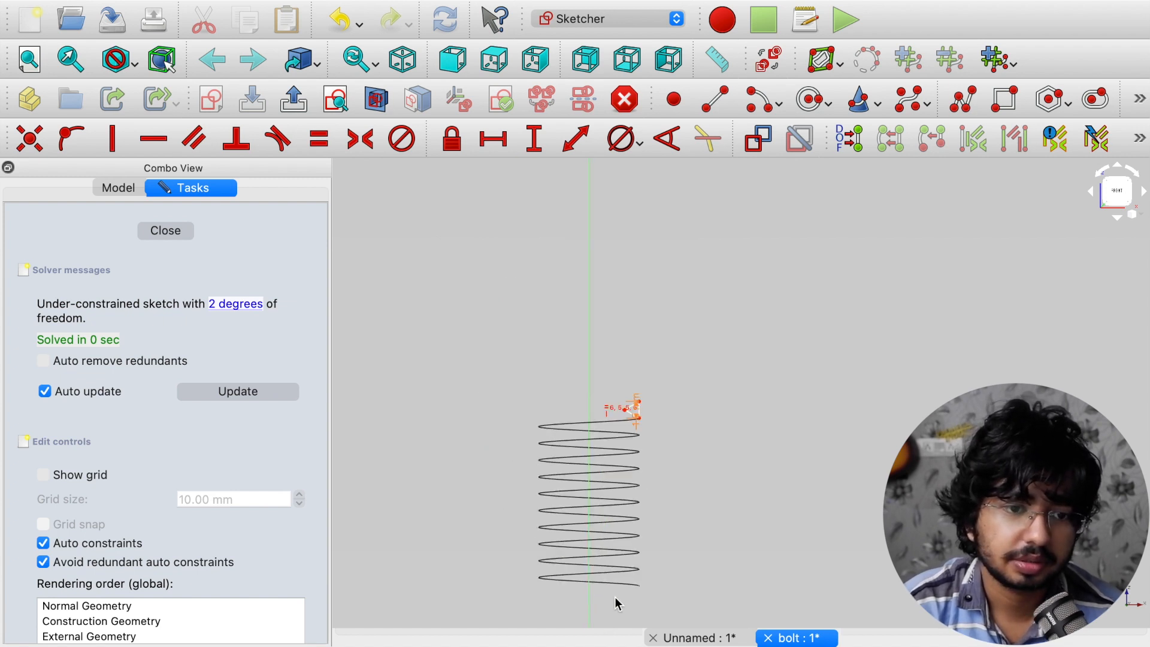
{"action": "scroll", "coordinate": [620, 596], "scroll_direction": "up", "scroll_amount": 2}
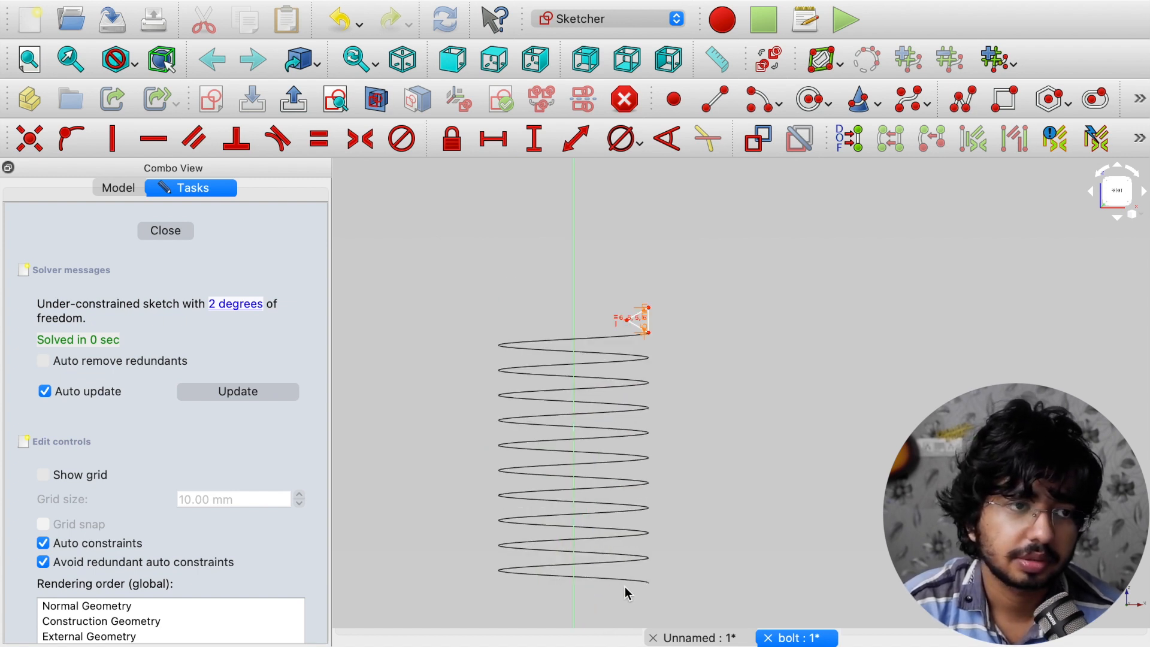
{"action": "left_click", "coordinate": [383, 100]}
{"action": "left_click", "coordinate": [382, 101]}
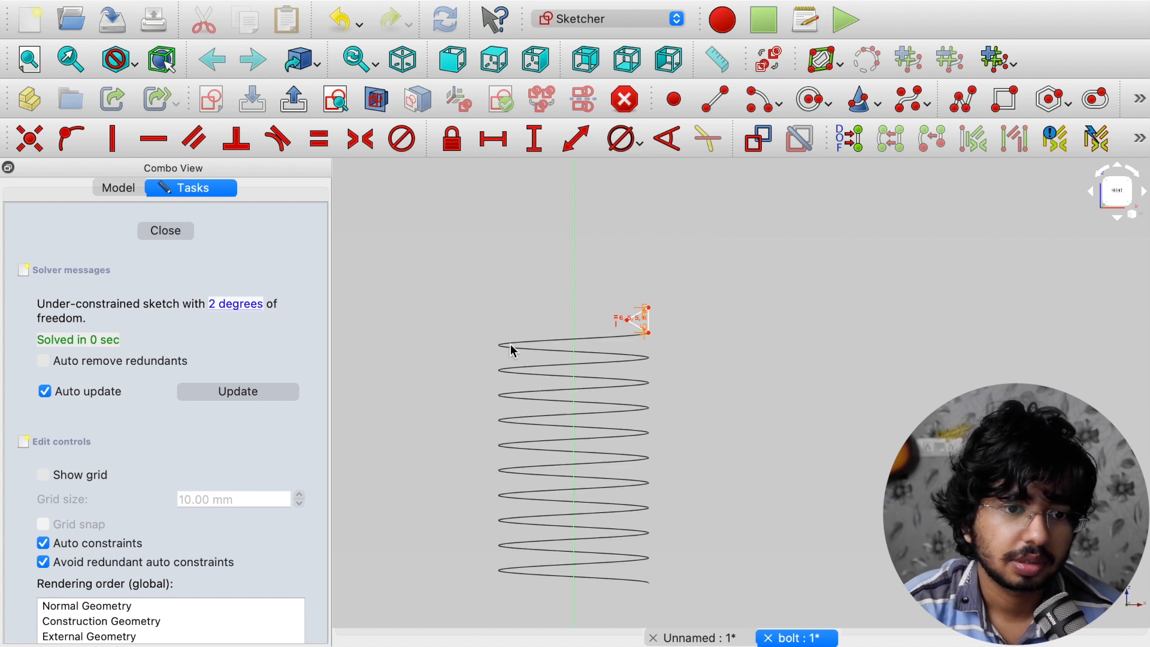
{"action": "scroll", "coordinate": [623, 561], "scroll_direction": "down", "scroll_amount": 3}
{"action": "mouse_move", "coordinate": [673, 539]}
{"action": "middle_mouse_down"}
{"action": "mouse_move", "coordinate": [675, 353]}
{"action": "mouse_move", "coordinate": [737, 462]}
{"action": "mouse_move", "coordinate": [737, 491]}
{"action": "middle_mouse_up"}
{"action": "scroll", "coordinate": [597, 418], "scroll_direction": "up", "scroll_amount": 3}
{"action": "scroll", "coordinate": [737, 491], "scroll_direction": "down", "scroll_amount": 2}
{"action": "scroll", "coordinate": [616, 554], "scroll_direction": "up", "scroll_amount": 2}
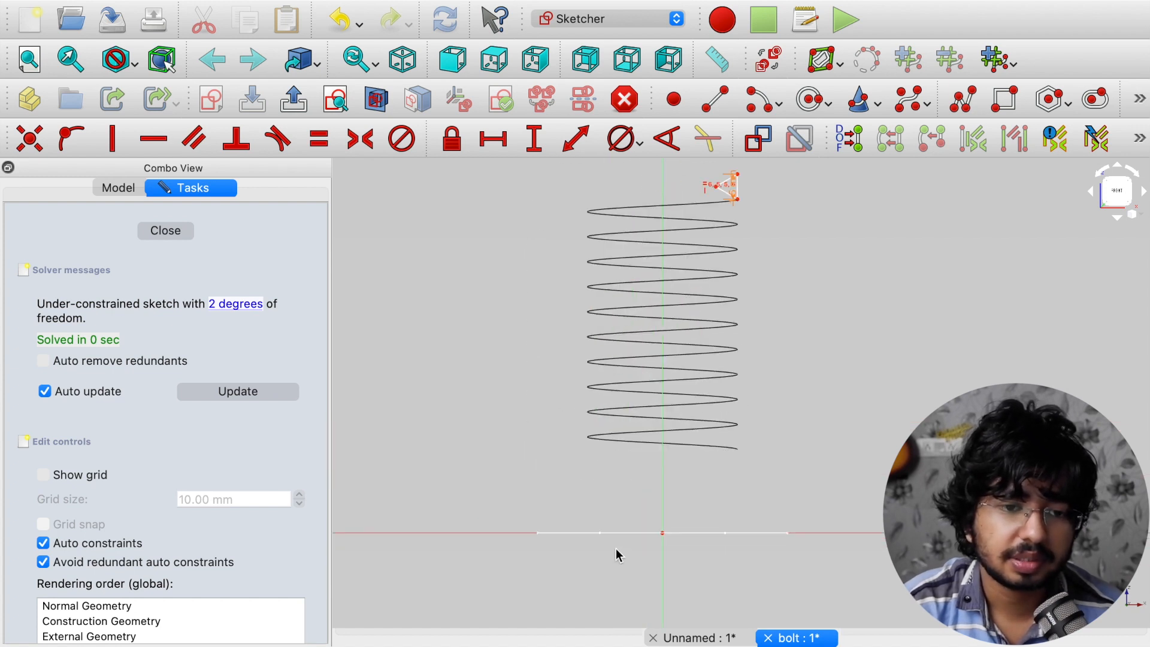
Constrain the vertical distance between the sketch origin and the triangle's lower outer corner with the formula <<hexcy_pd>>.Length
{"action": "left_click", "coordinate": [662, 533]}
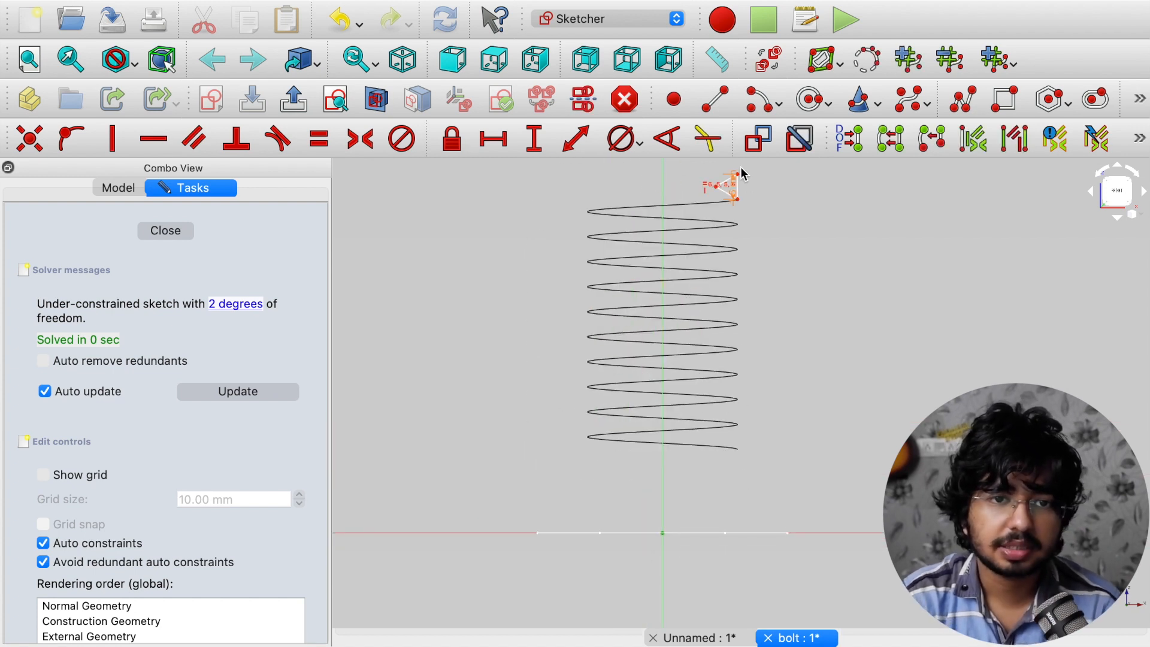
{"action": "left_click", "coordinate": [738, 200]}
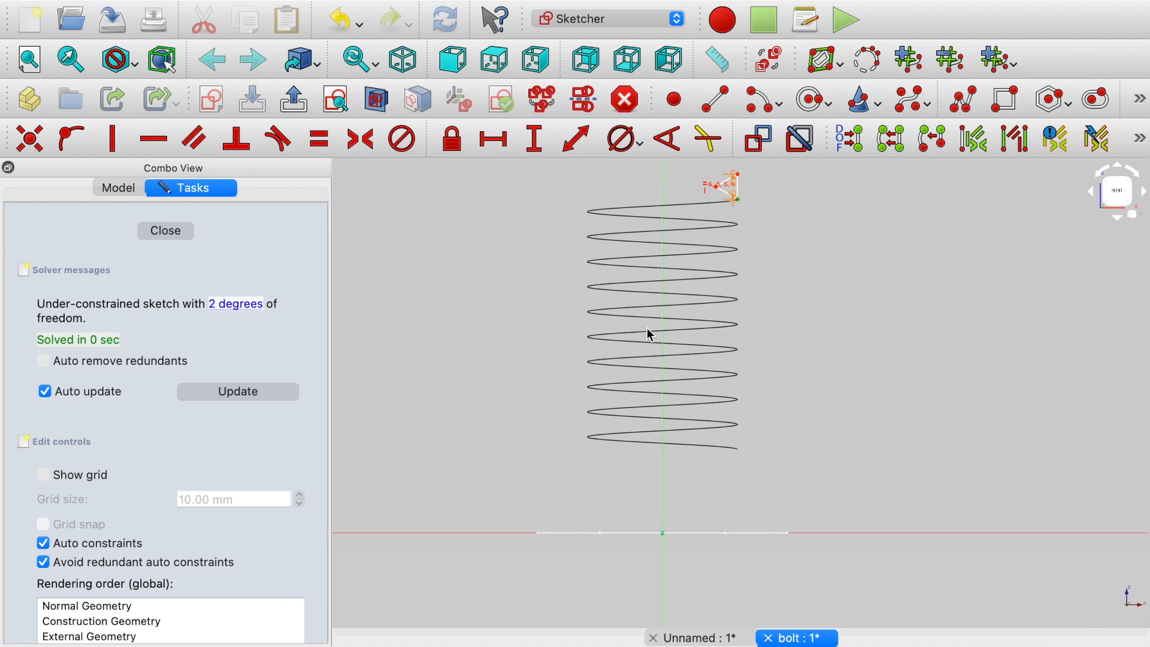
{"action": "left_click", "coordinate": [533, 143]}
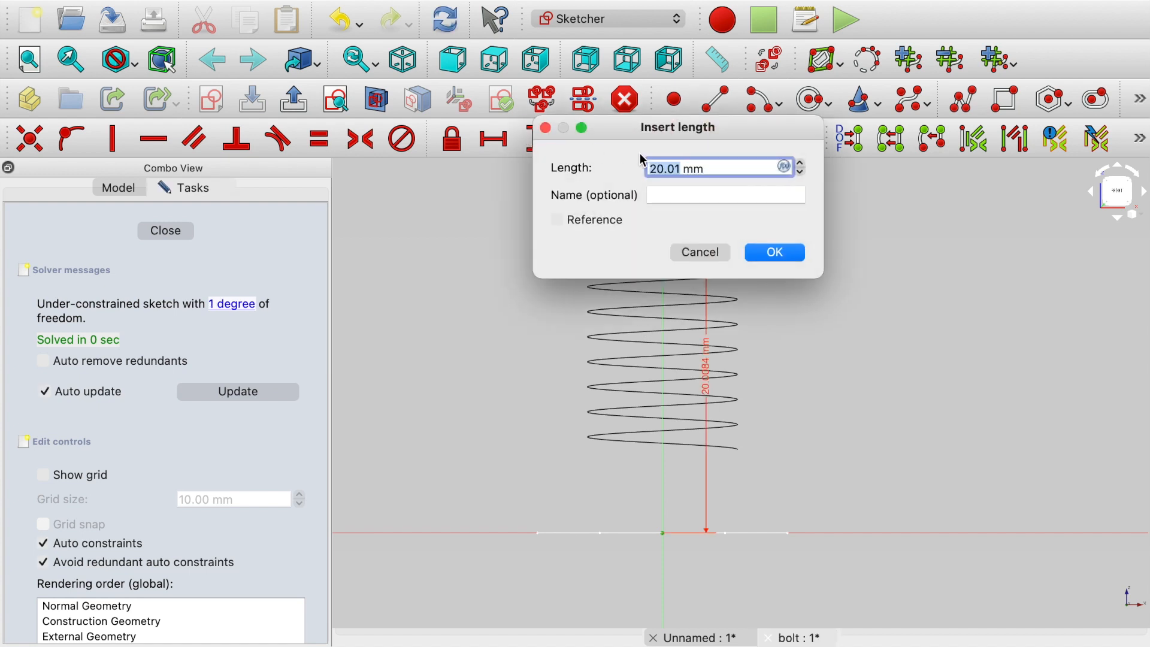
{"action": "key", "text": "equal"}
{"action": "type", "text": "hex"}
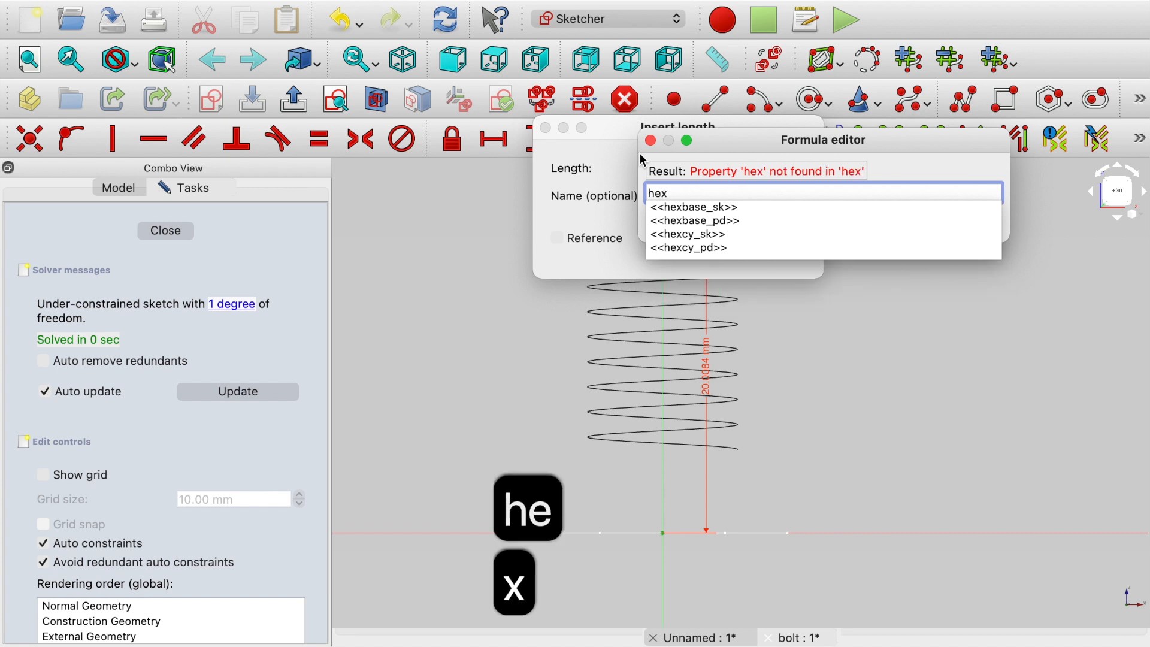
{"action": "key", "text": "Down"}
{"action": "key", "text": "Down"}
{"action": "key", "text": "Down"}
{"action": "key", "text": "Down"}
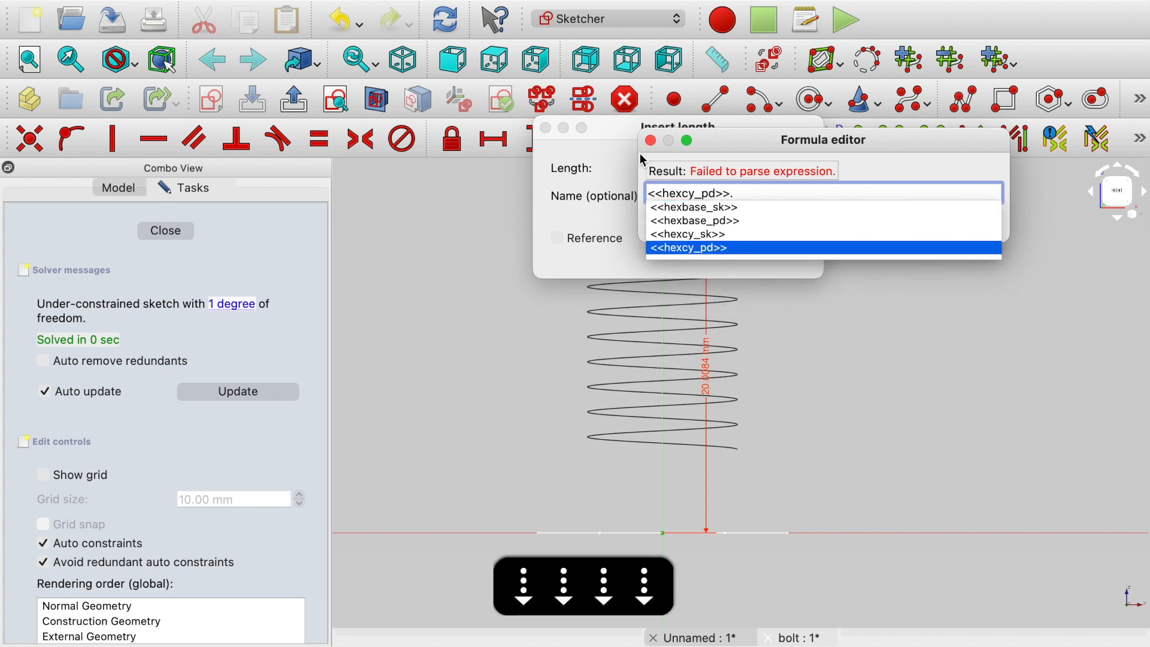
{"action": "type", "text": "Le"}
{"action": "key", "text": "Down"}
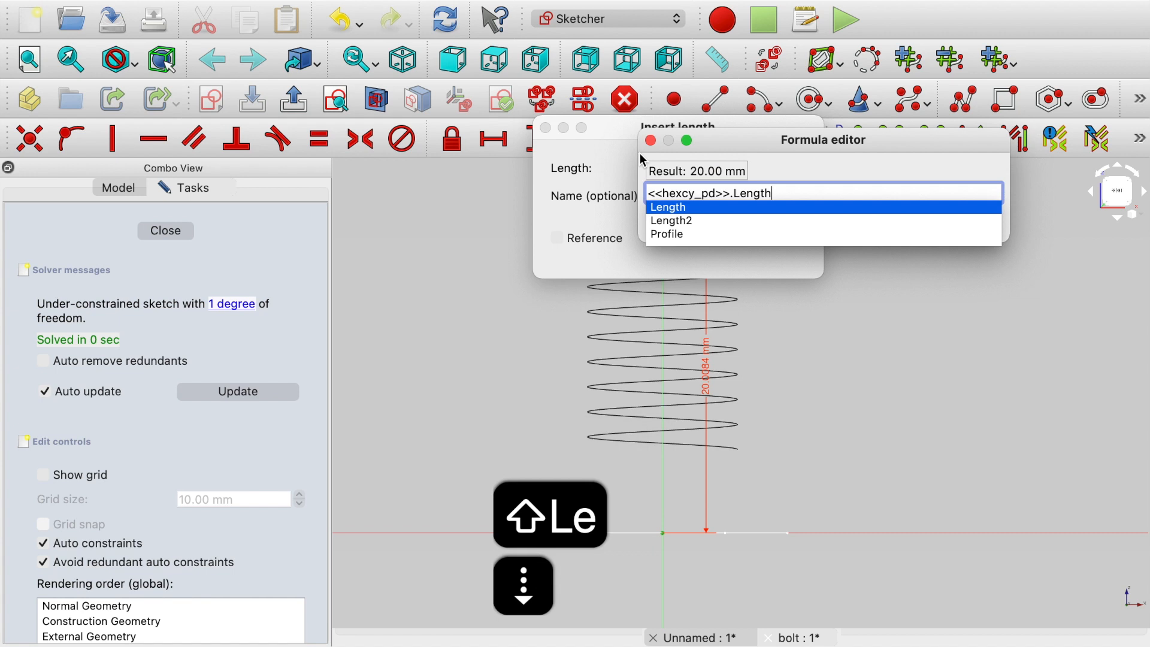
{"action": "key", "text": "Return"}
{"action": "left_click", "coordinate": [730, 219]}
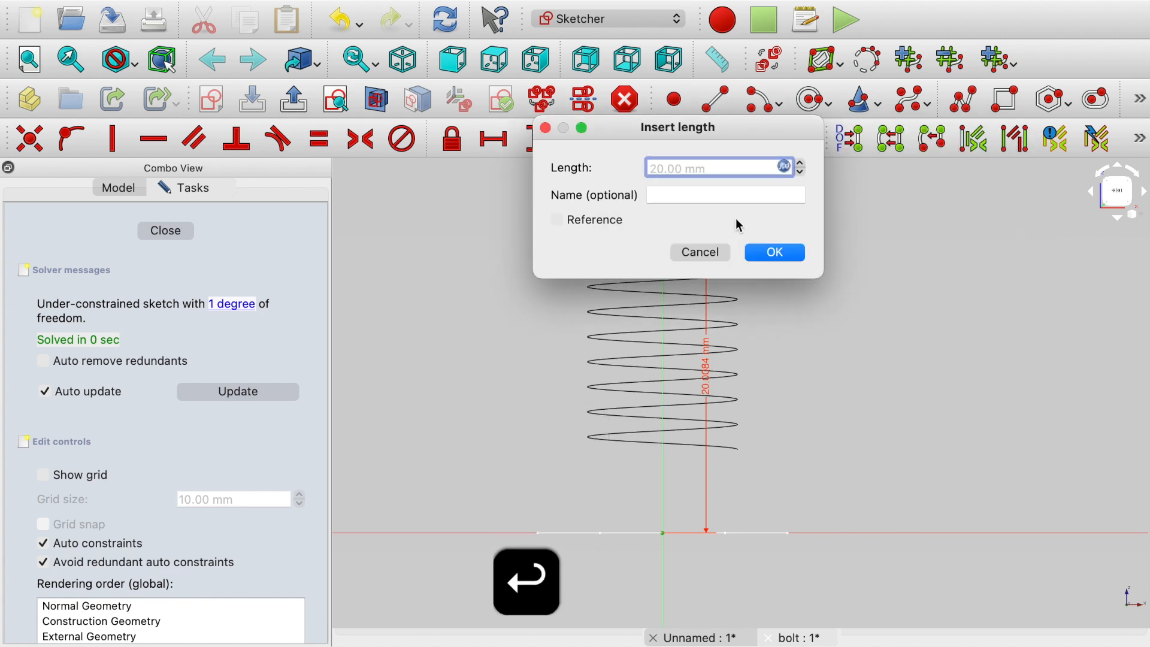
{"action": "left_click", "coordinate": [779, 252]}
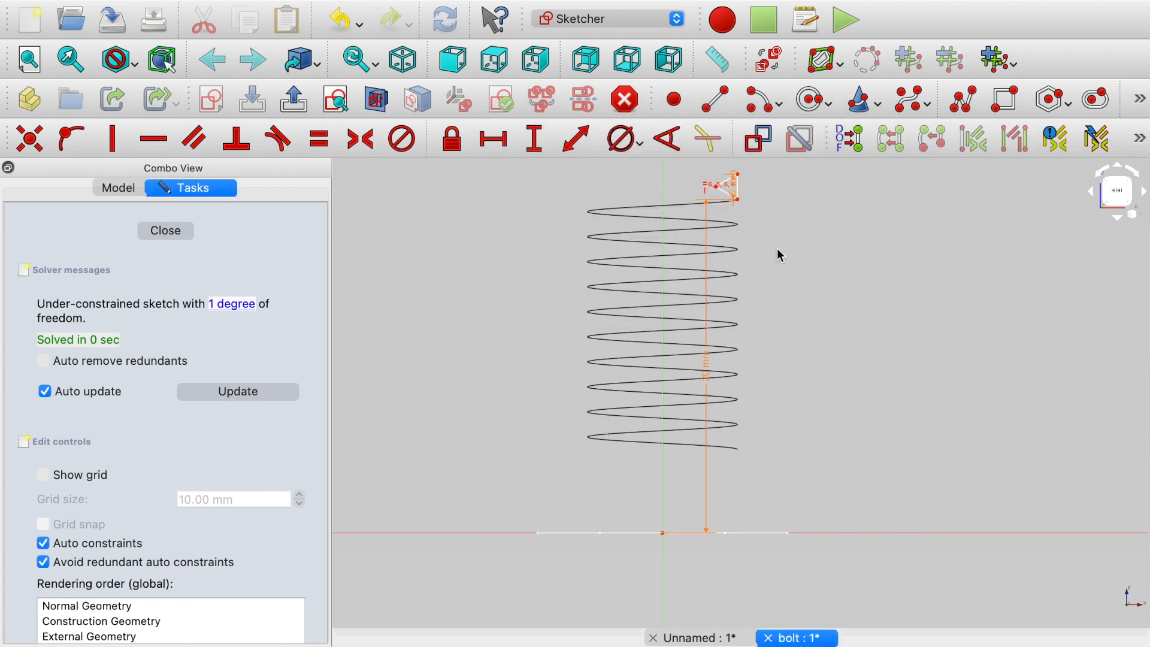
Shift the triangle by its inner tip to line up its outer side with the helix's outer edge
{"action": "scroll", "coordinate": [732, 201], "scroll_direction": "up", "scroll_amount": 5}
{"action": "scroll", "coordinate": [730, 200], "scroll_direction": "down", "scroll_amount": 6}
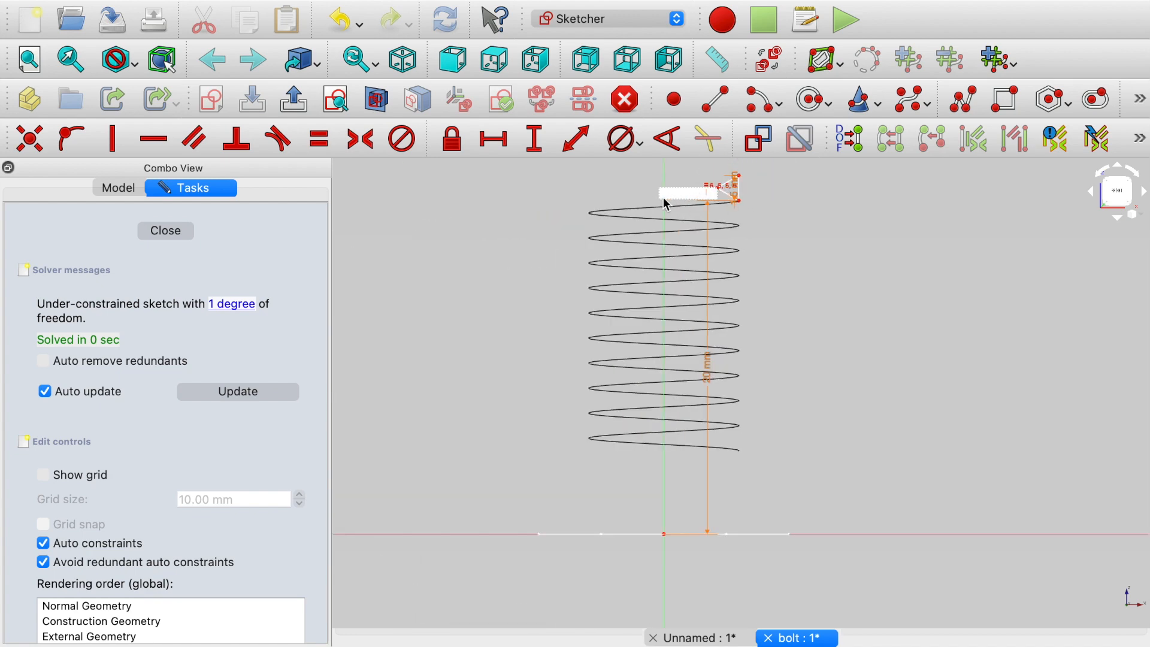
{"action": "scroll", "coordinate": [731, 293], "scroll_direction": "up", "scroll_amount": 5}
{"action": "middle_click_drag", "start_coordinate": [745, 541], "coordinate": [744, 646]}
{"action": "middle_click_drag", "start_coordinate": [719, 249], "coordinate": [778, 506]}
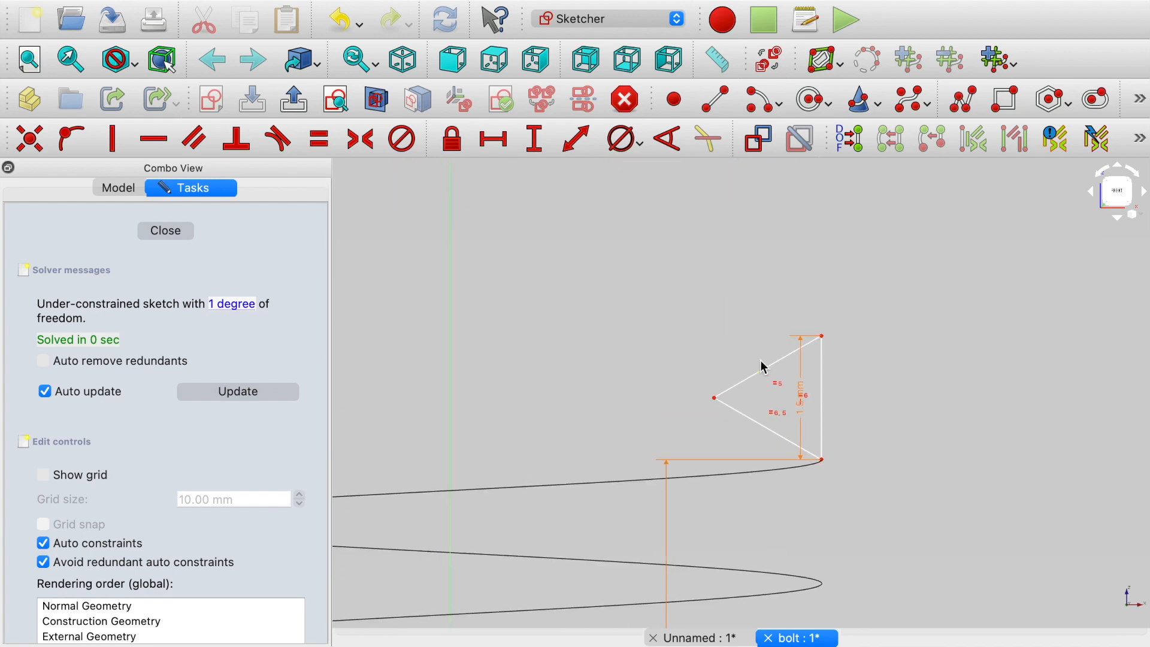
{"action": "mouse_move", "coordinate": [713, 399]}
{"action": "left_mouse_down"}
{"action": "mouse_move", "coordinate": [671, 401]}
{"action": "mouse_move", "coordinate": [850, 390]}
{"action": "mouse_move", "coordinate": [748, 462]}
{"action": "mouse_move", "coordinate": [686, 485]}
{"action": "mouse_move", "coordinate": [704, 393]}
{"action": "mouse_move", "coordinate": [717, 410]}
{"action": "left_mouse_up"}
Constrain the horizontal distance between the sketch origin and the triangle's lower outer corner with the formula <<hexcy_sk>>.Constraints.diam/2
{"action": "scroll", "coordinate": [714, 457], "scroll_direction": "down", "scroll_amount": 3}
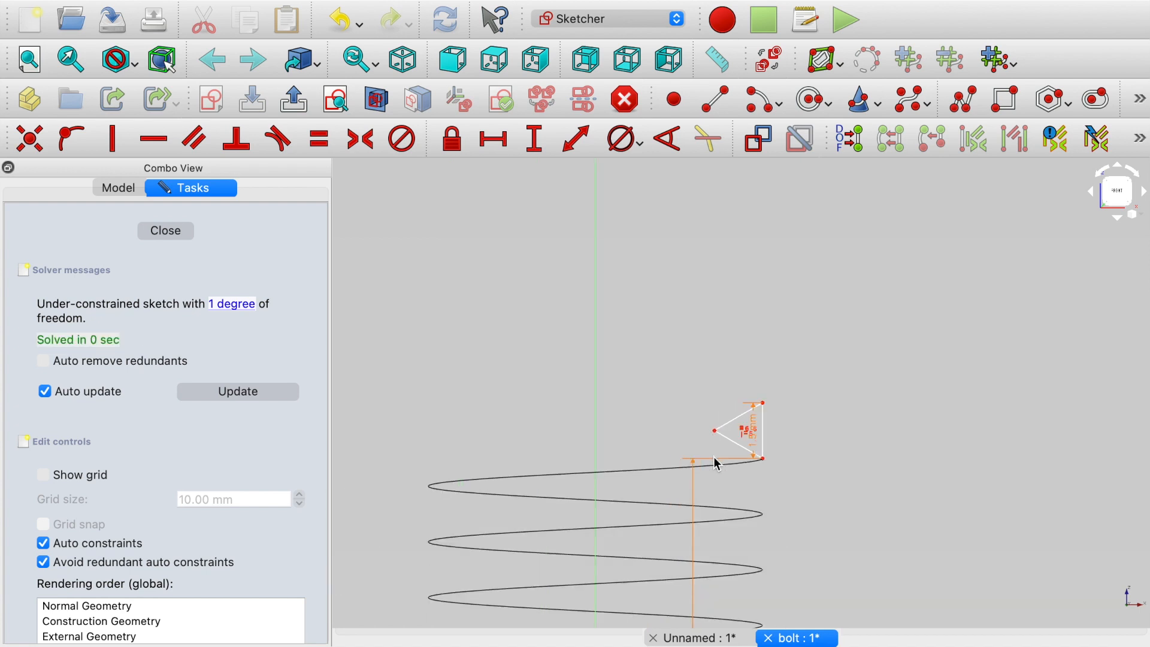
{"action": "scroll", "coordinate": [717, 462], "scroll_direction": "down", "scroll_amount": 5}
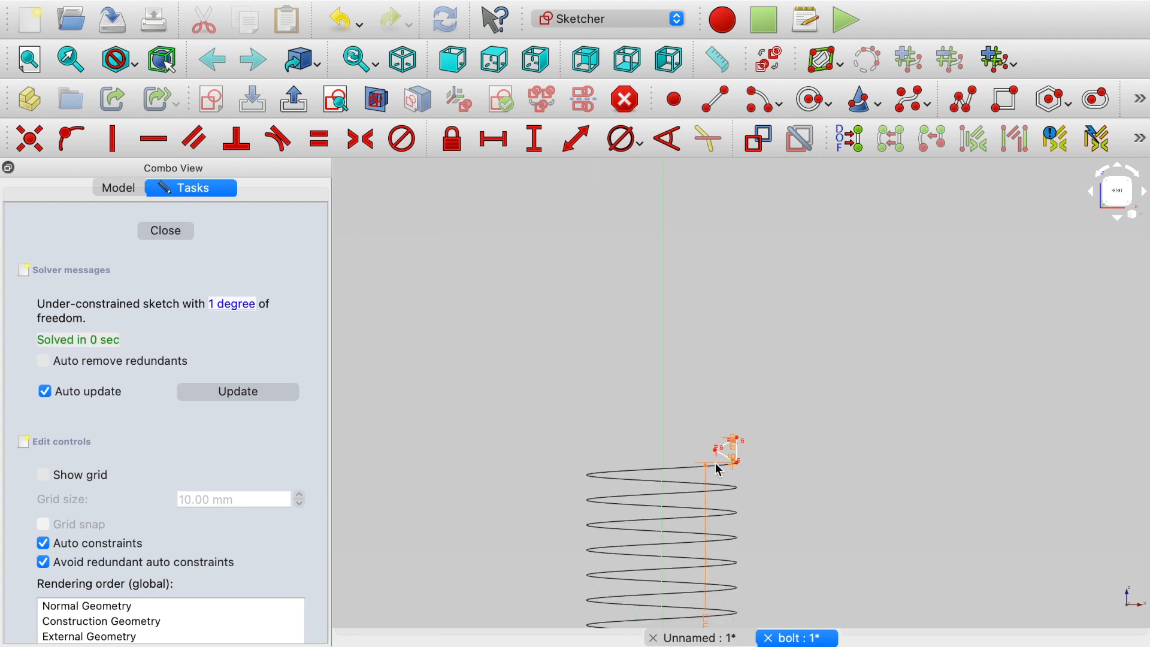
{"action": "scroll", "coordinate": [721, 459], "scroll_direction": "up", "scroll_amount": 3}
{"action": "scroll", "coordinate": [764, 480], "scroll_direction": "down", "scroll_amount": 3}
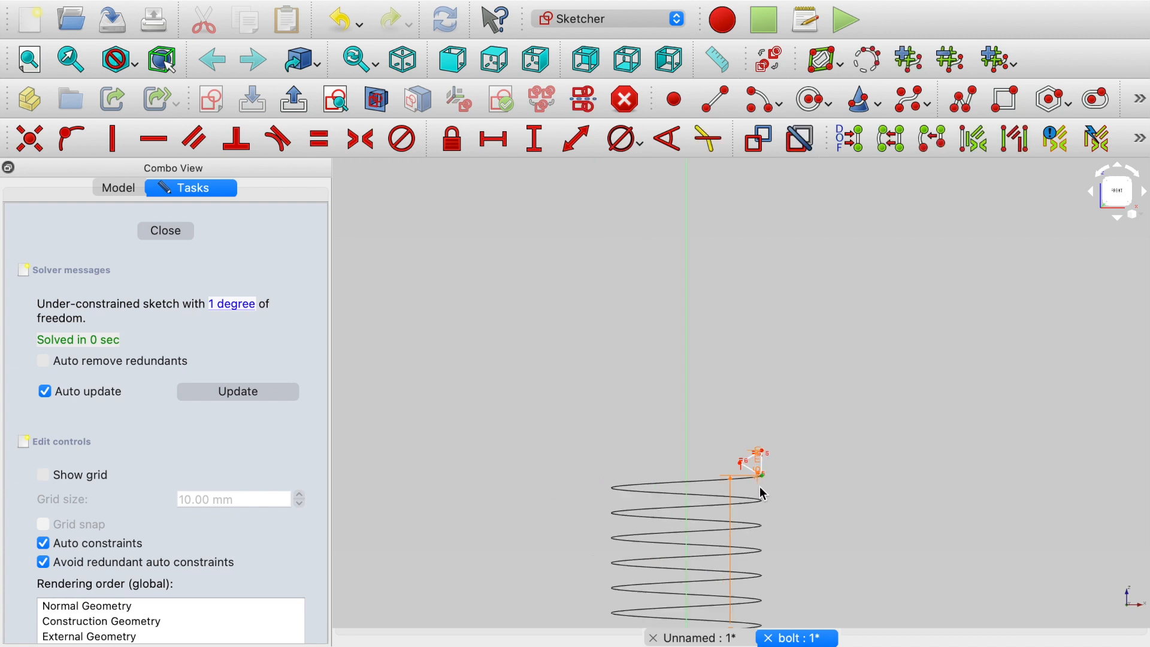
{"action": "middle_click_drag", "start_coordinate": [778, 560], "coordinate": [796, 237]}
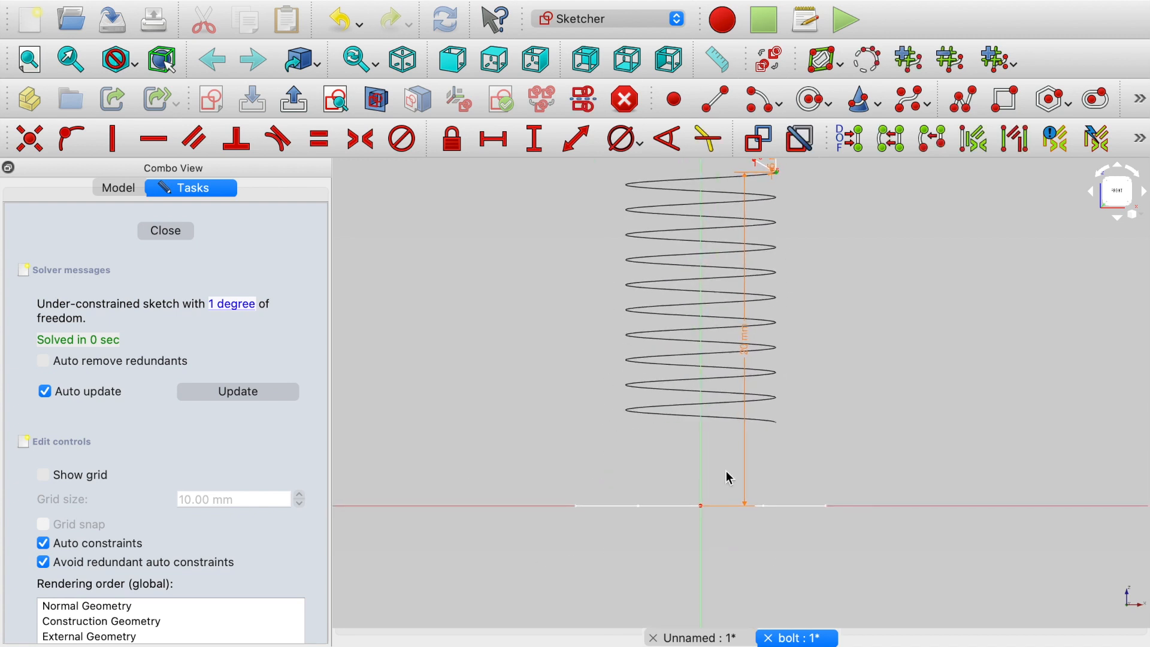
{"action": "left_click", "coordinate": [701, 506]}
{"action": "left_click", "coordinate": [496, 142]}
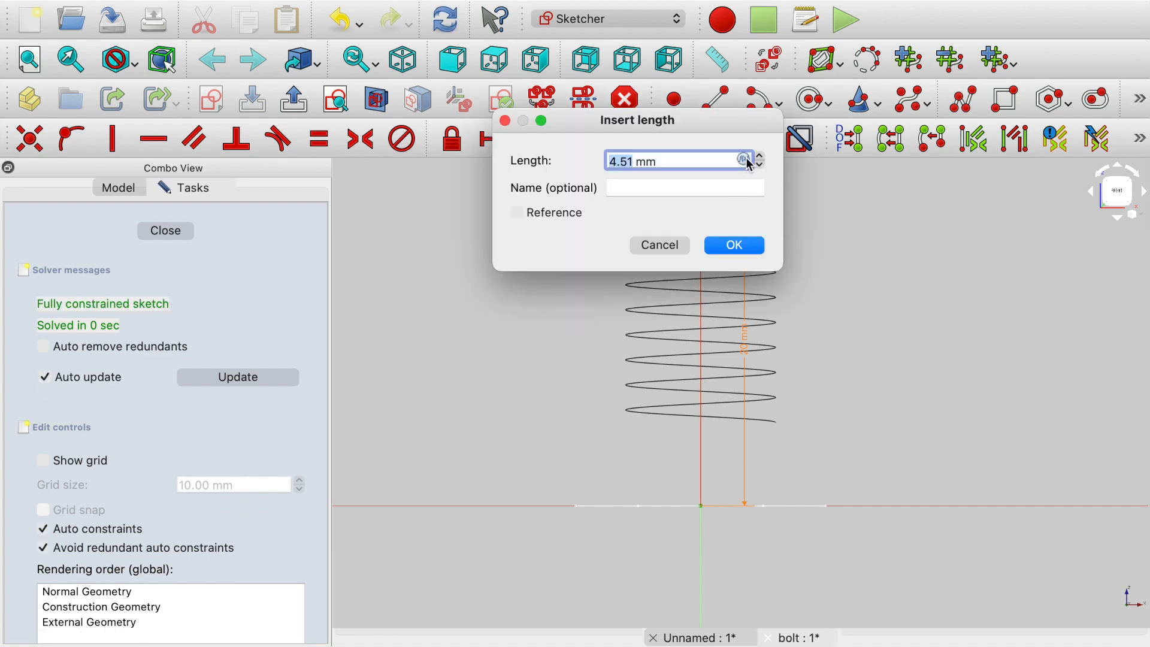
{"action": "key", "text": "equal"}
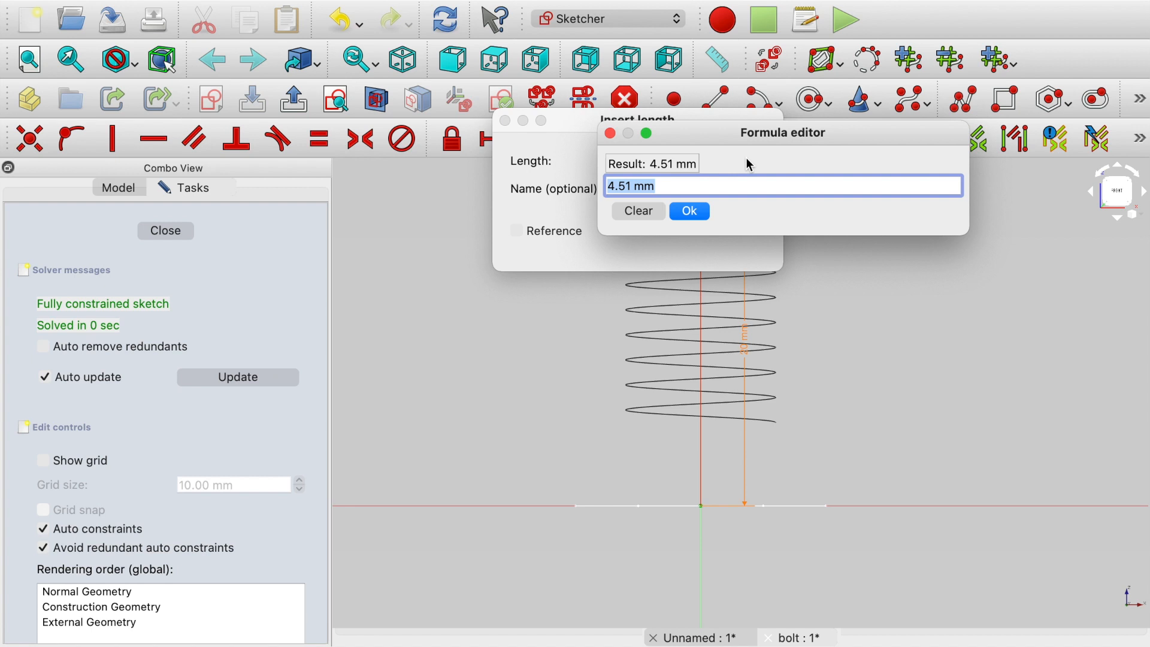
{"action": "type", "text": "her"}
{"action": "key", "text": "BackSpace"}
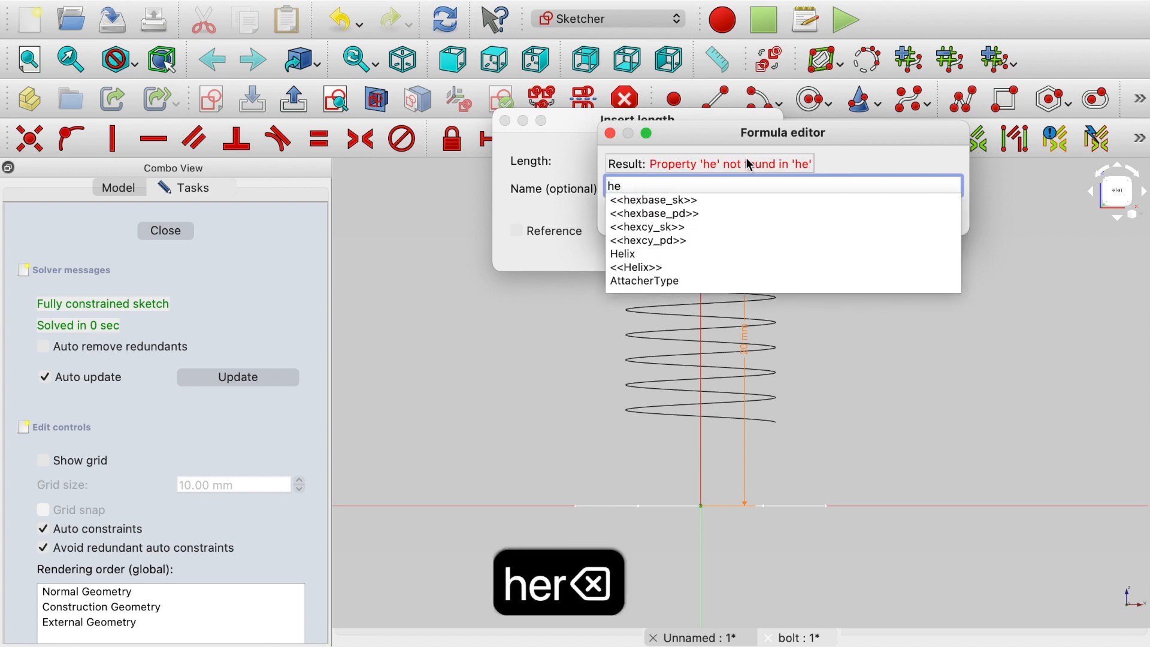
{"action": "key", "text": "Down"}
{"action": "key", "text": "Down"}
{"action": "key", "text": "Down"}
{"action": "type", "text": "."}
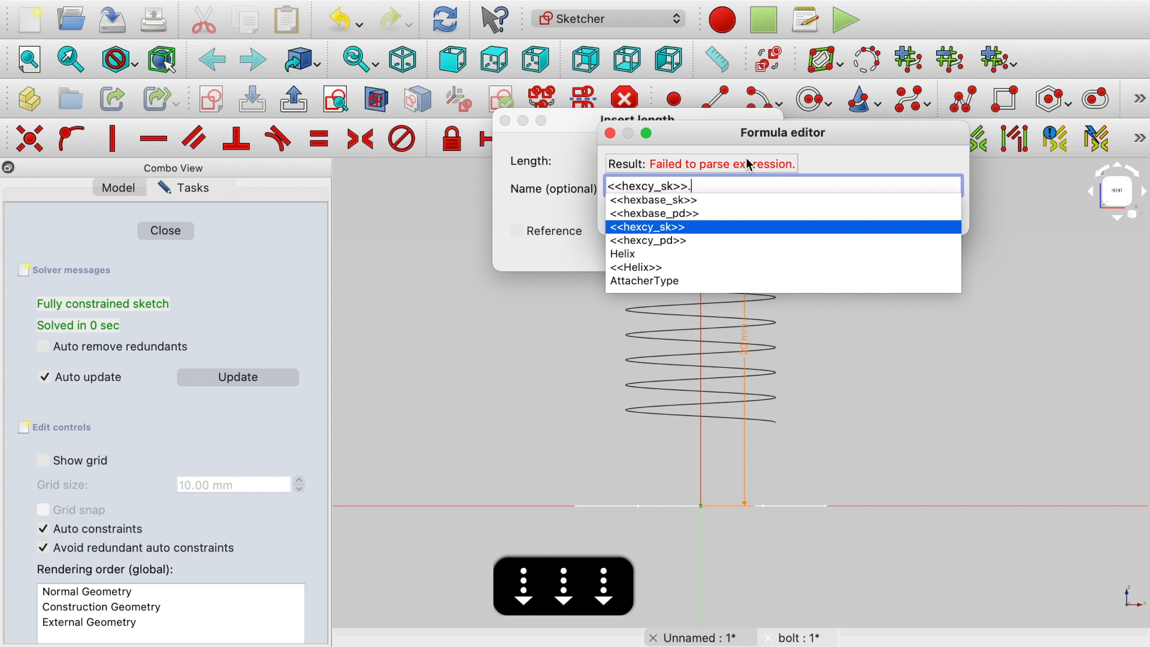
{"action": "type", "text": "Con"}
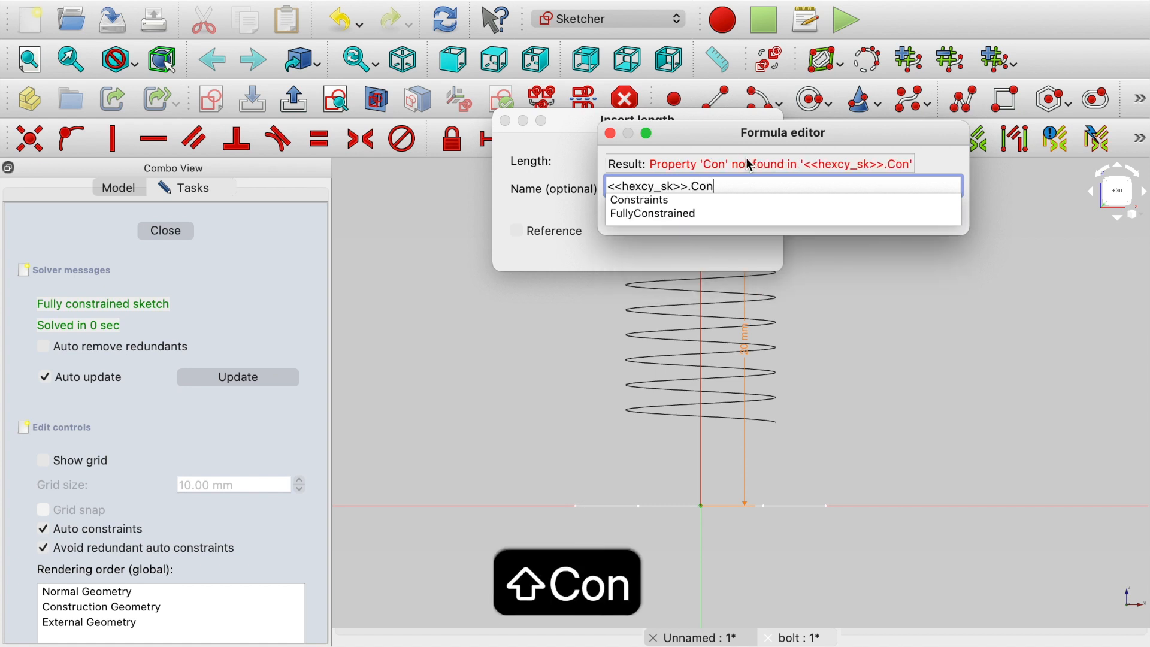
{"action": "key", "text": "Down"}
{"action": "type", "text": "/"}
{"action": "key", "text": "BackSpace"}
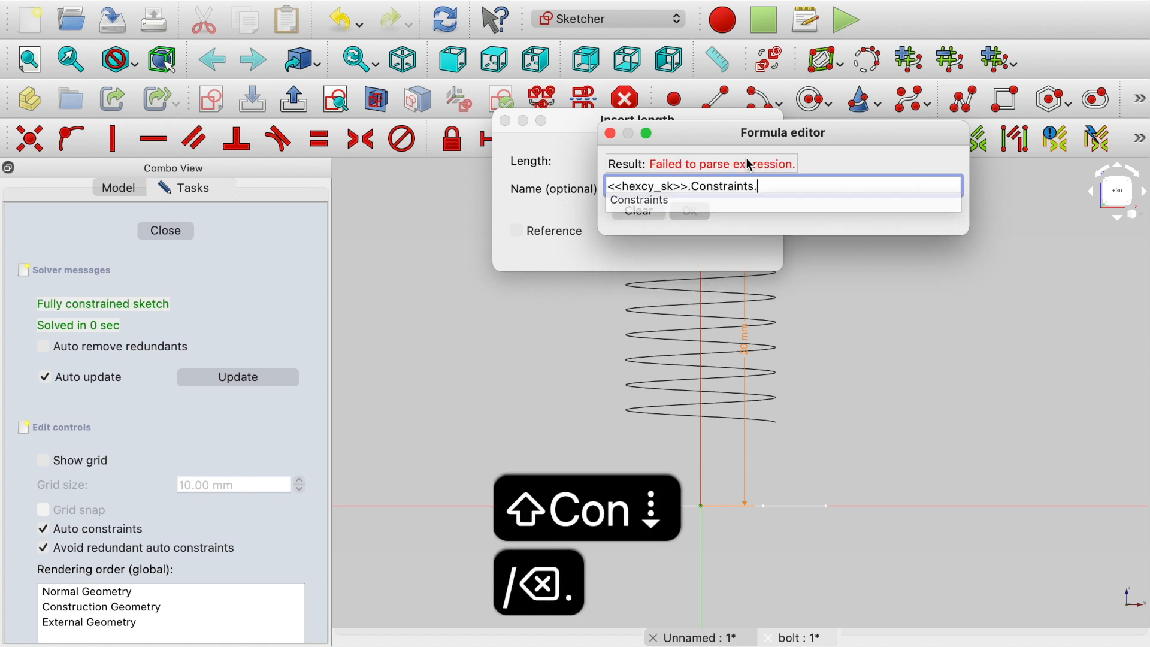
{"action": "type", "text": ".diam/2"}
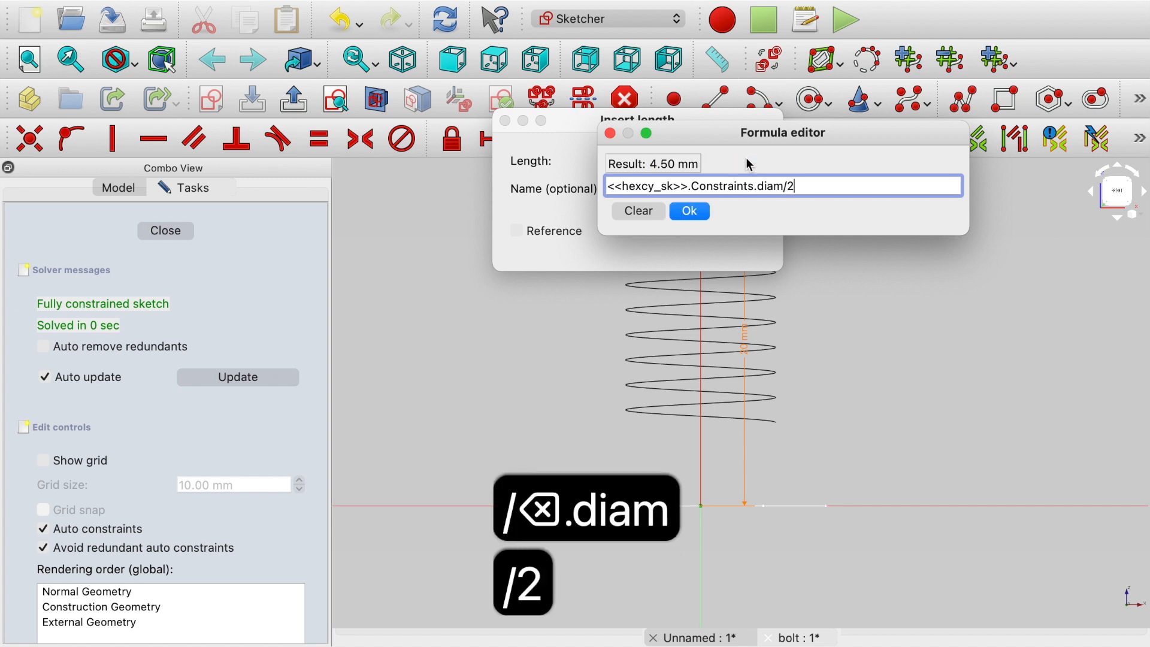
{"action": "key", "text": "Return"}
{"action": "left_click", "coordinate": [733, 242]}
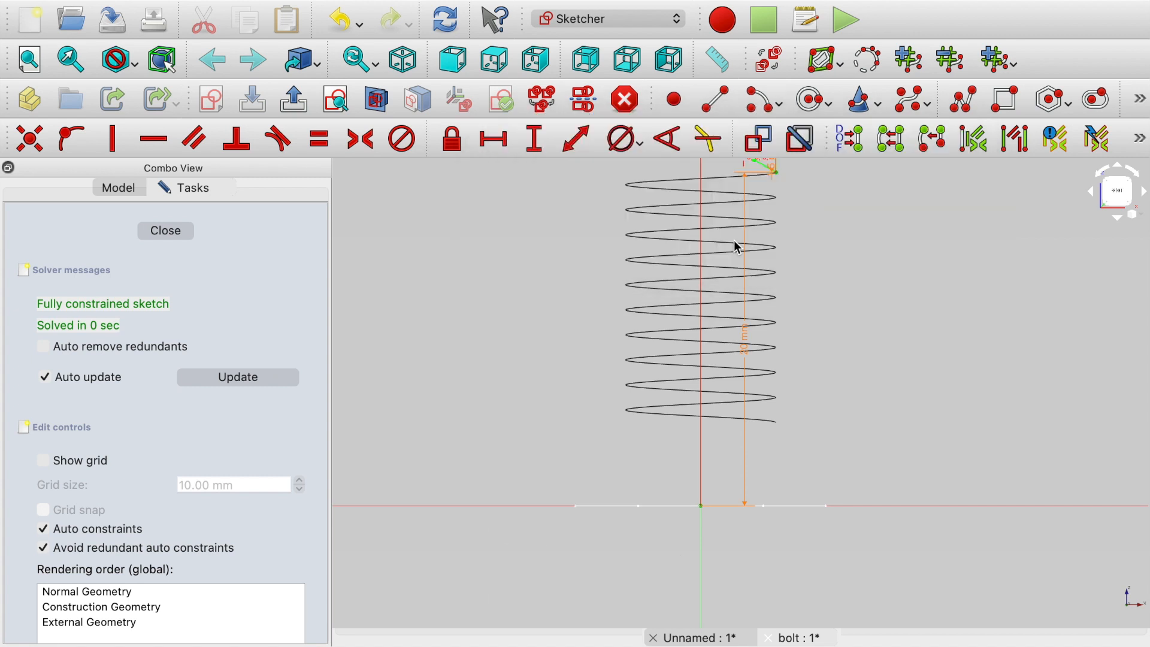
Test whether the triangle's inner tip can still be moved, and close the sketch
{"action": "scroll", "coordinate": [740, 247], "scroll_direction": "up", "scroll_amount": 2}
{"action": "middle_click_drag", "start_coordinate": [783, 224], "coordinate": [727, 474]}
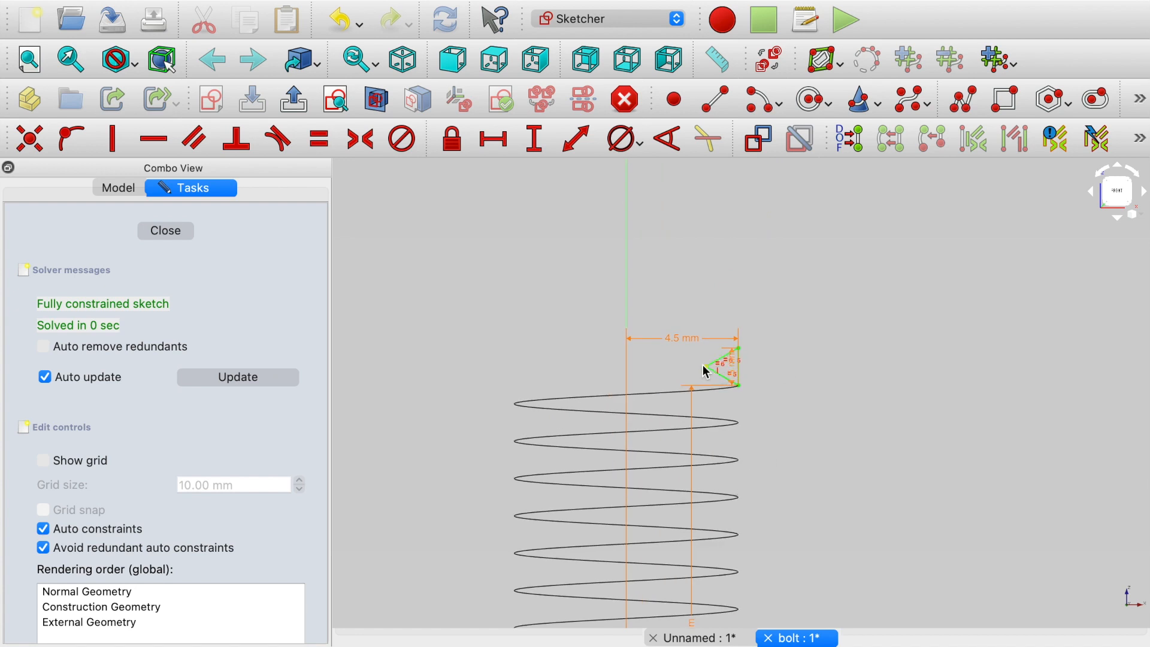
{"action": "left_click_drag", "start_coordinate": [704, 367], "coordinate": [711, 423]}
{"action": "left_click", "coordinate": [168, 232]}
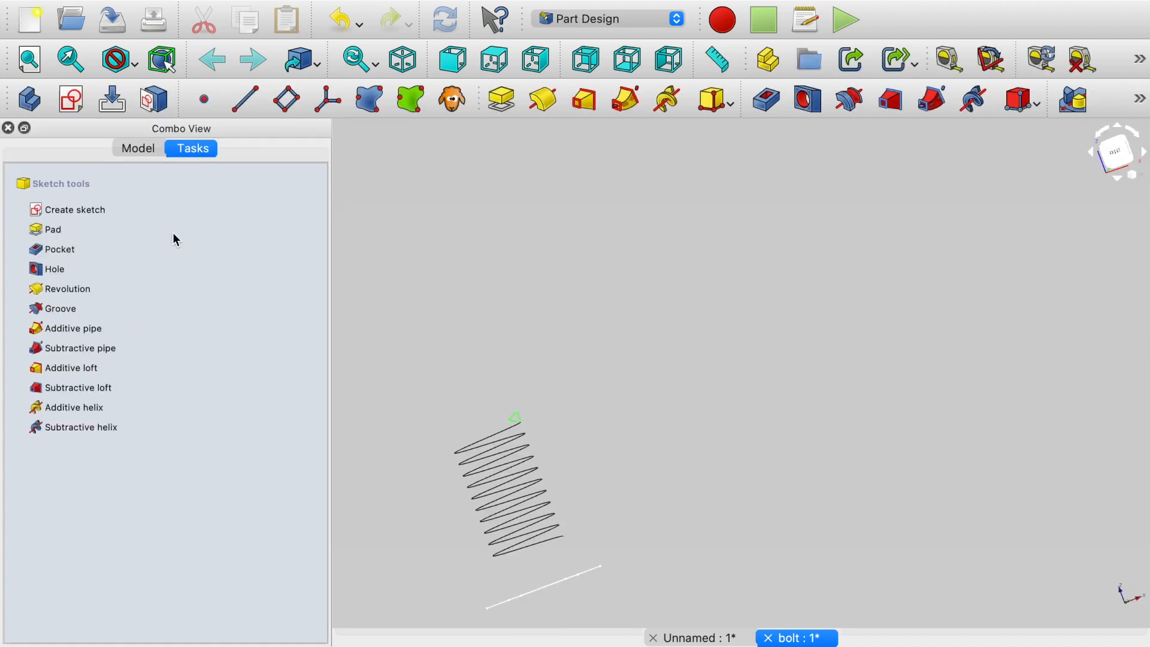
Hide the triangle sketch Sketch002 and show the hexcy_pd solid in an isometric view
{"action": "left_click", "coordinate": [138, 148]}
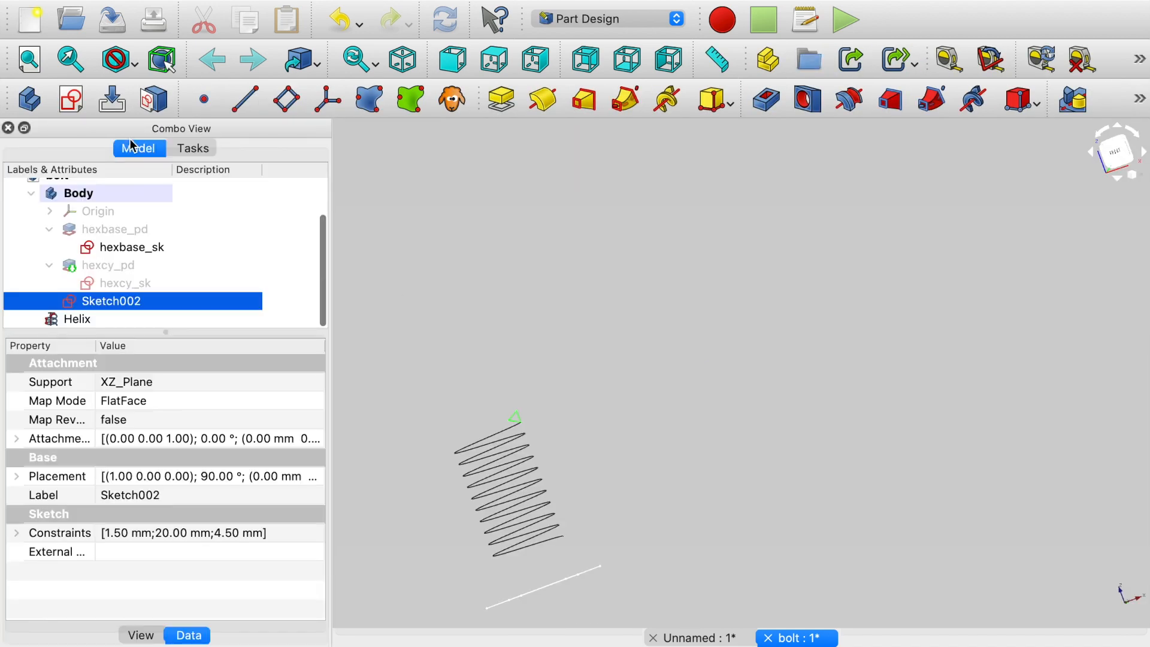
{"action": "key", "text": "space"}
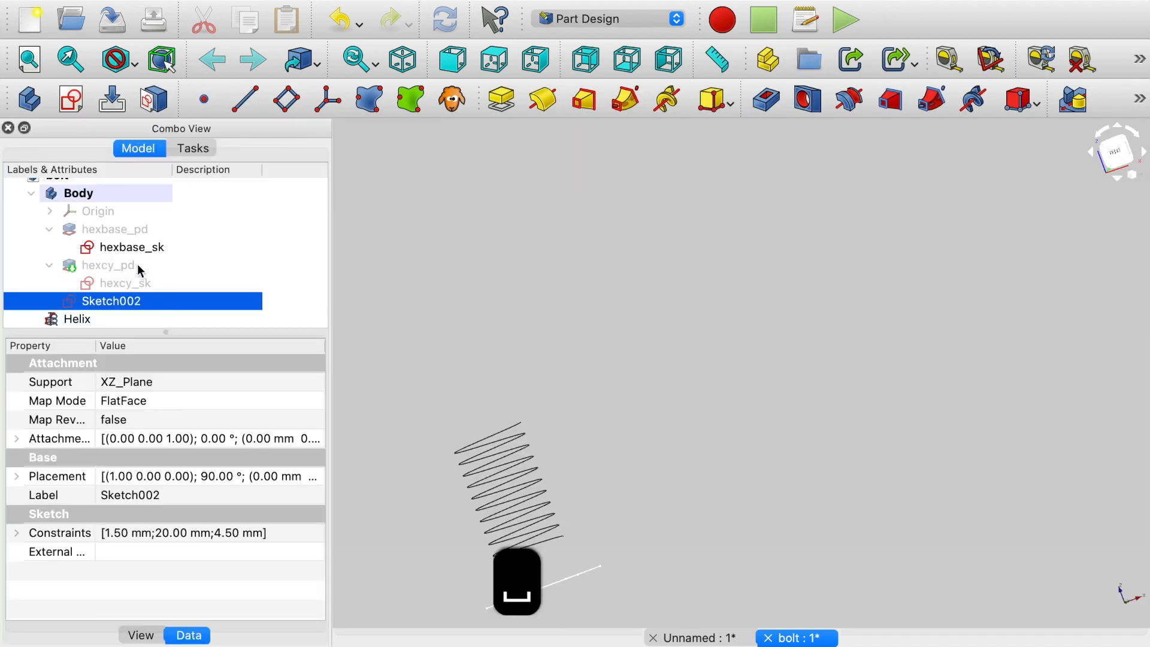
{"action": "left_click", "coordinate": [141, 267]}
{"action": "key", "text": "space"}
{"action": "scroll", "coordinate": [580, 492], "scroll_direction": "up", "scroll_amount": 2}
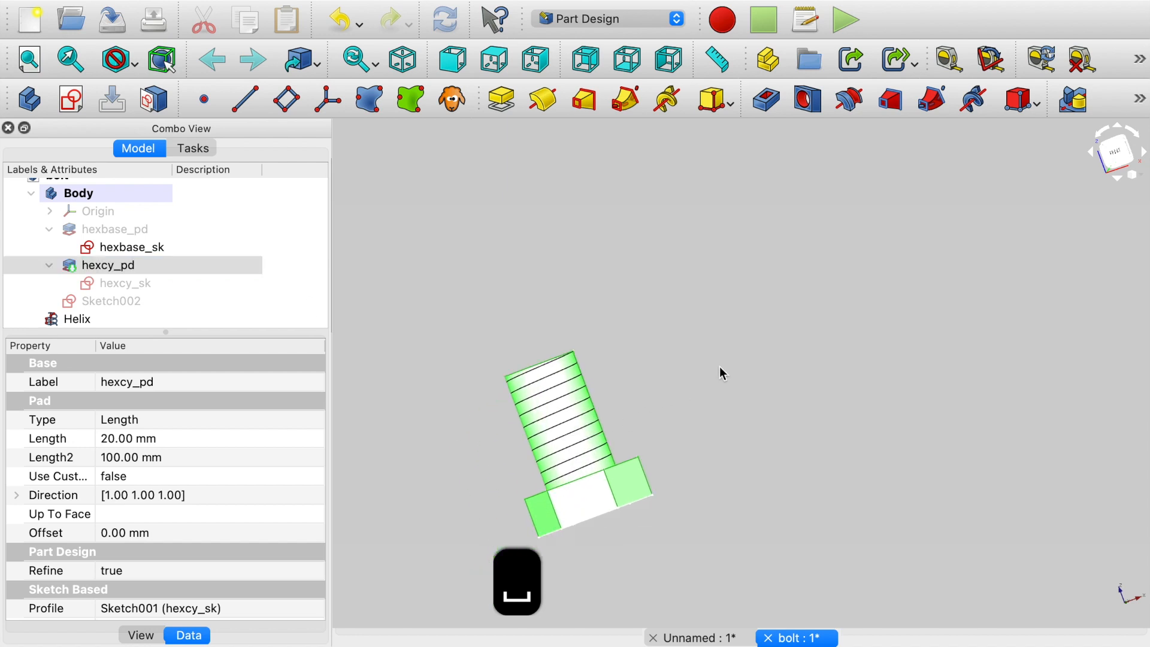
{"action": "scroll", "coordinate": [682, 456], "scroll_direction": "up", "scroll_amount": 2}
{"action": "key", "text": "0"}
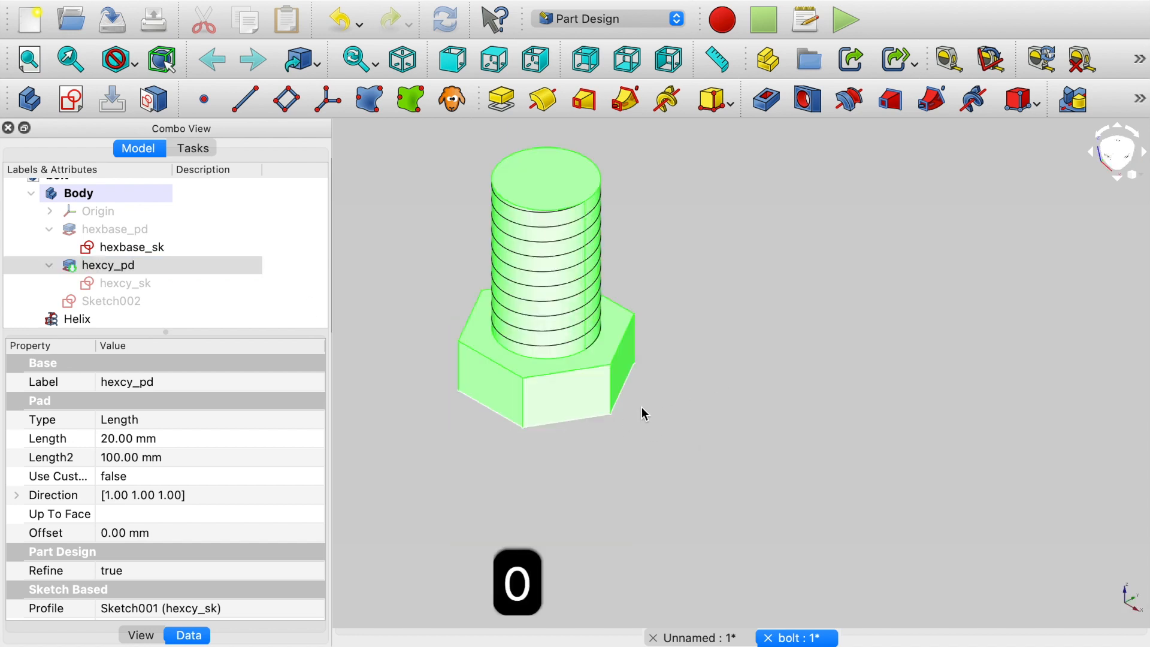
{"action": "middle_click_drag", "start_coordinate": [696, 435], "coordinate": [737, 422]}
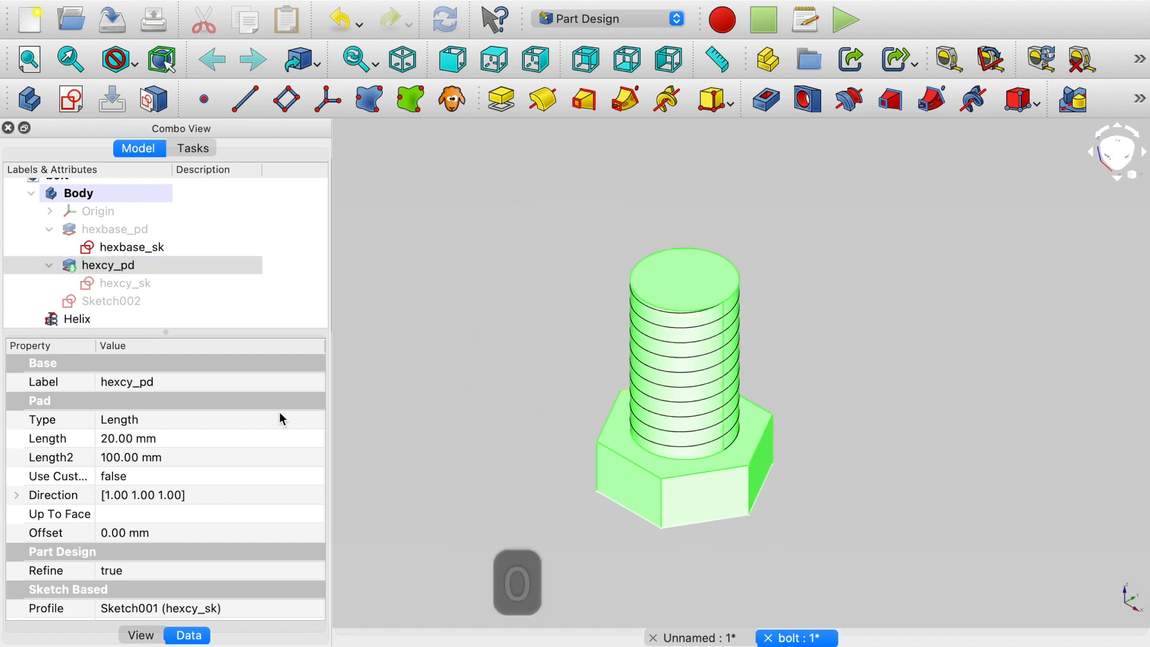
Rename Sketch002 as threader
{"action": "left_click", "coordinate": [114, 302]}
{"action": "key", "text": "Return"}
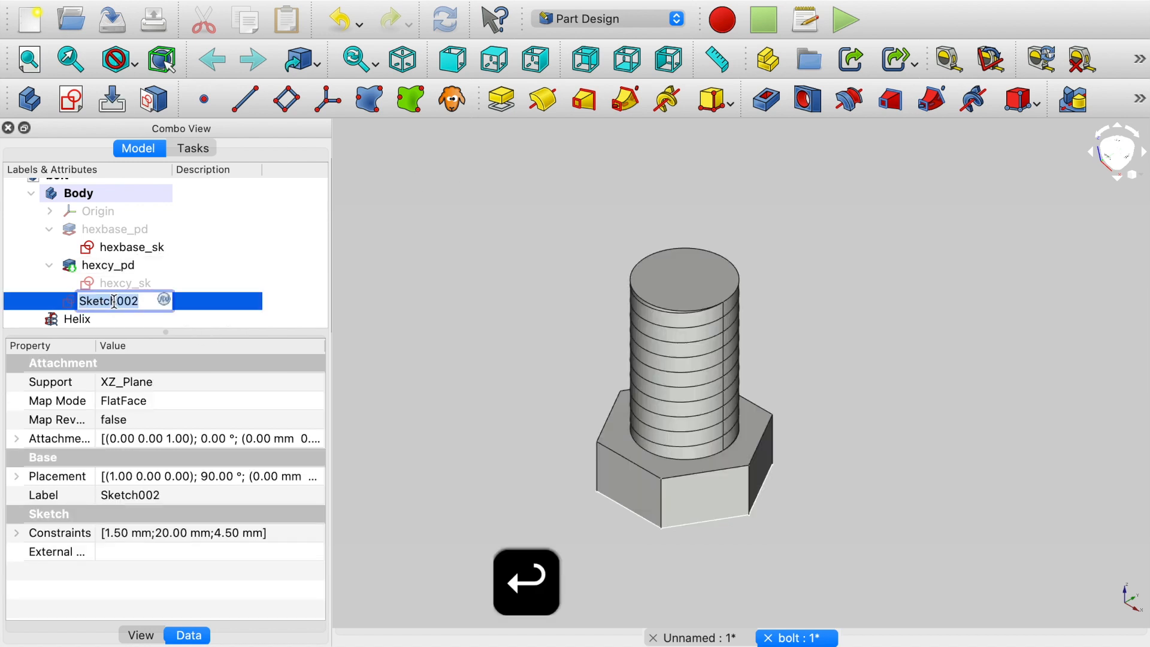
{"action": "type", "text": "threader"}
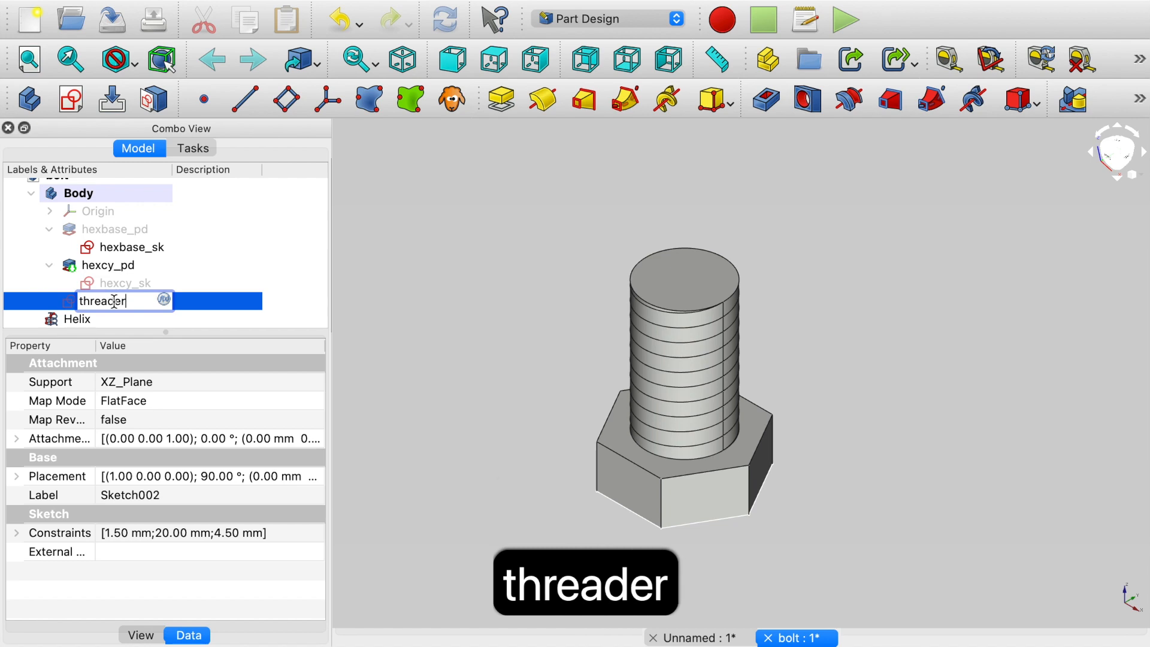
{"action": "left_click", "coordinate": [441, 298]}
{"action": "left_click", "coordinate": [79, 301]}
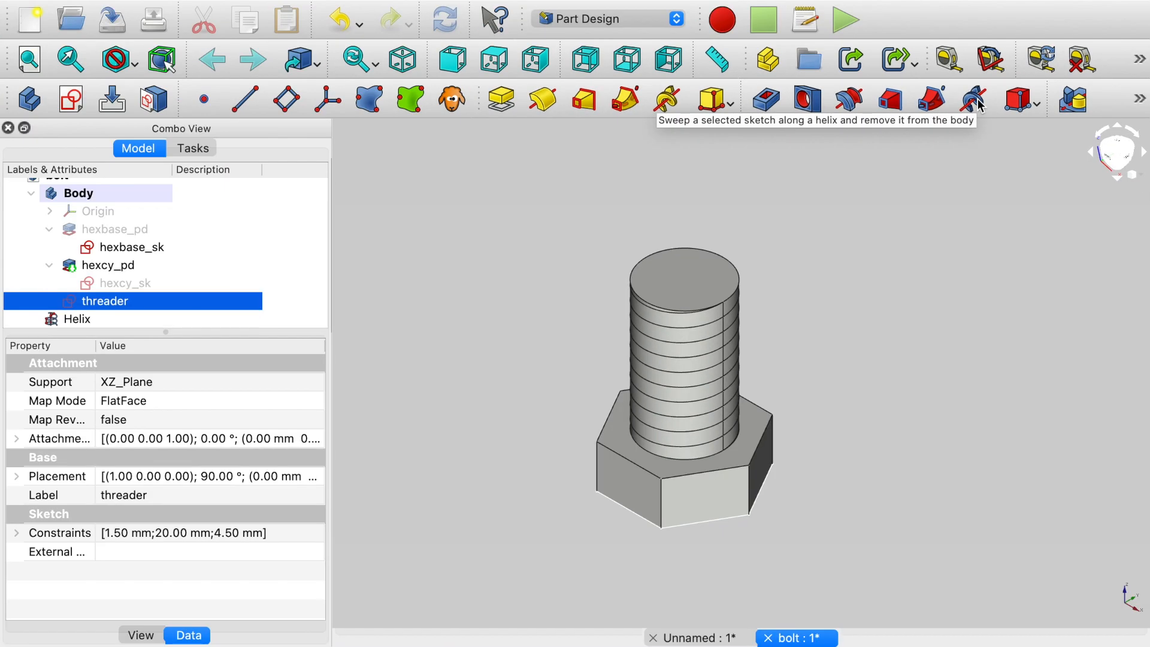
{"action": "left_click", "coordinate": [980, 104]}
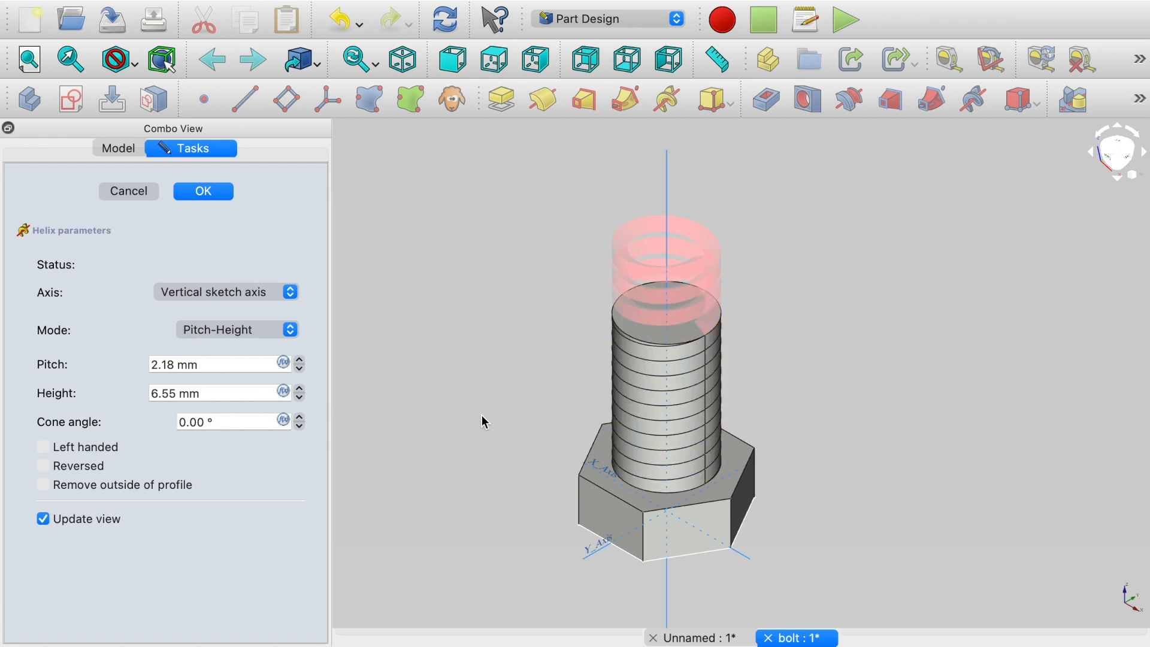
{"action": "middle_click_drag", "start_coordinate": [484, 416], "coordinate": [739, 423]}
{"action": "middle_click_drag", "start_coordinate": [602, 440], "coordinate": [521, 424]}
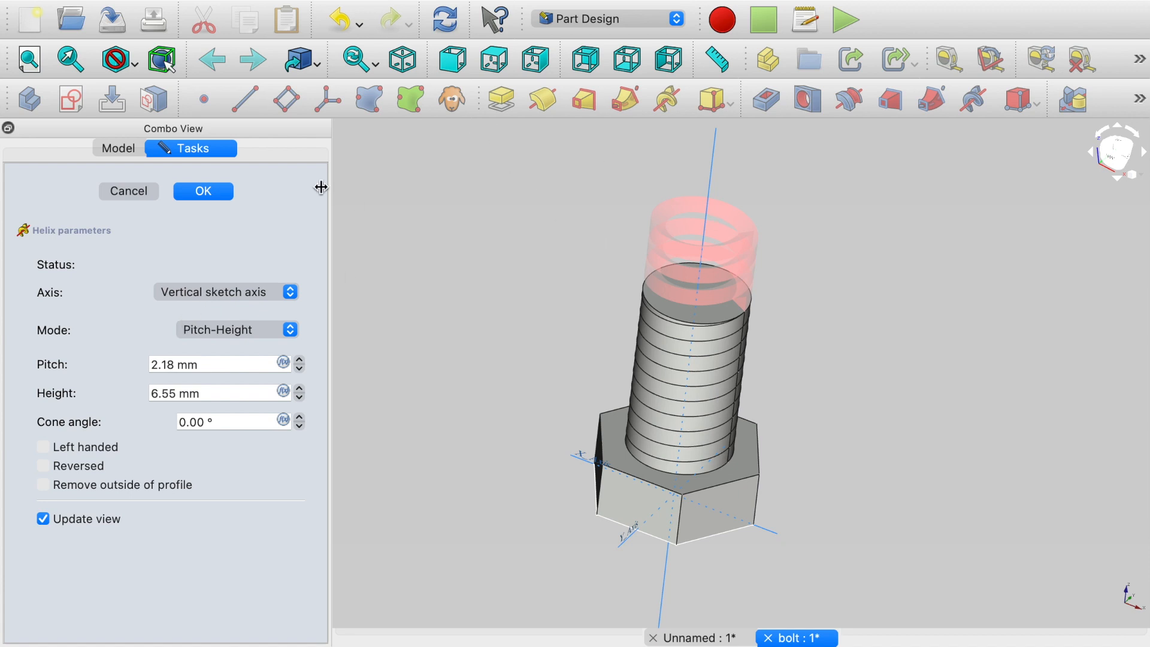
{"action": "left_click", "coordinate": [127, 192]}
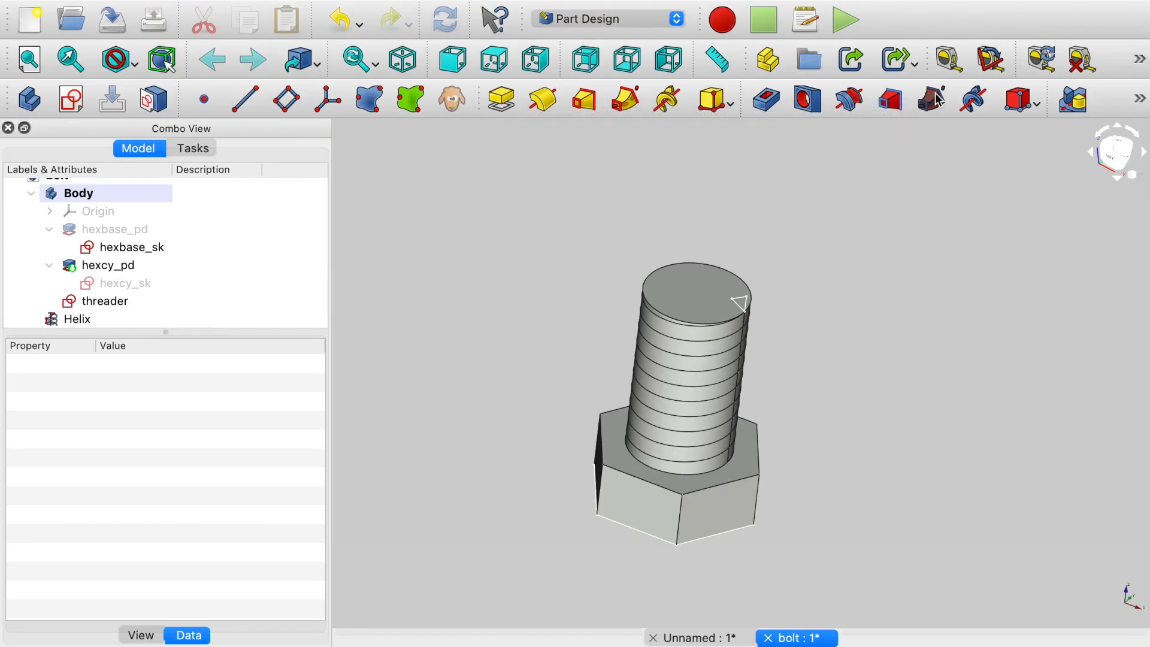
Start a Subtractive Pipe with threader as its profile and assign the Helix as the path to sweep along
{"action": "left_click", "coordinate": [938, 99]}
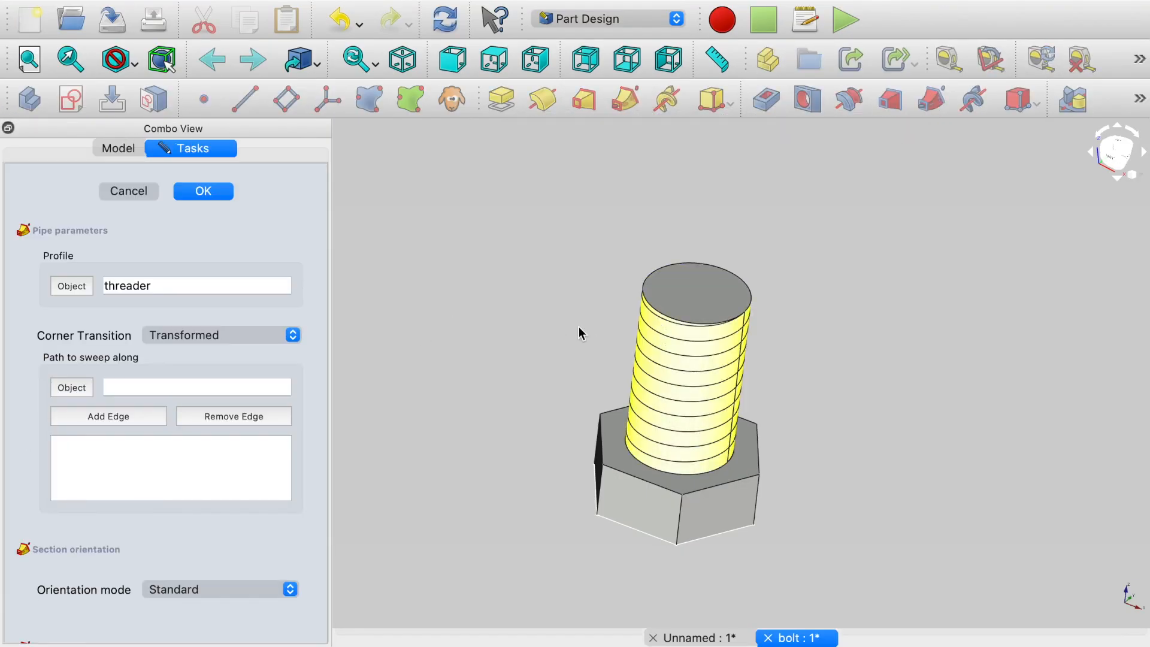
{"action": "left_click", "coordinate": [130, 153]}
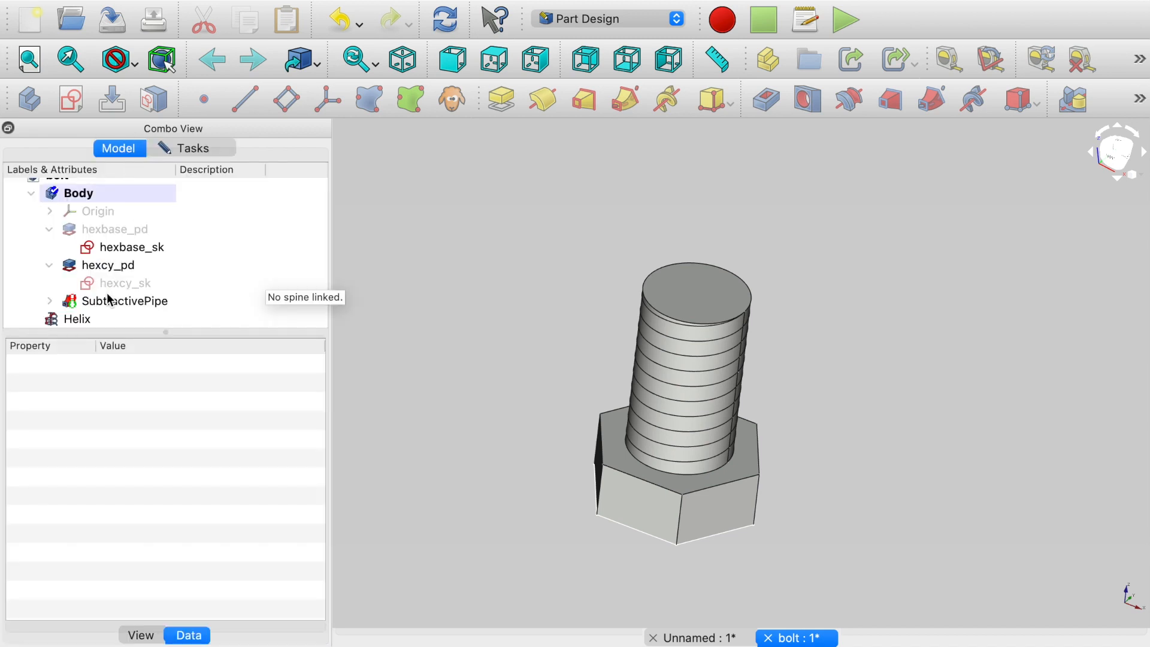
{"action": "left_click", "coordinate": [51, 301]}
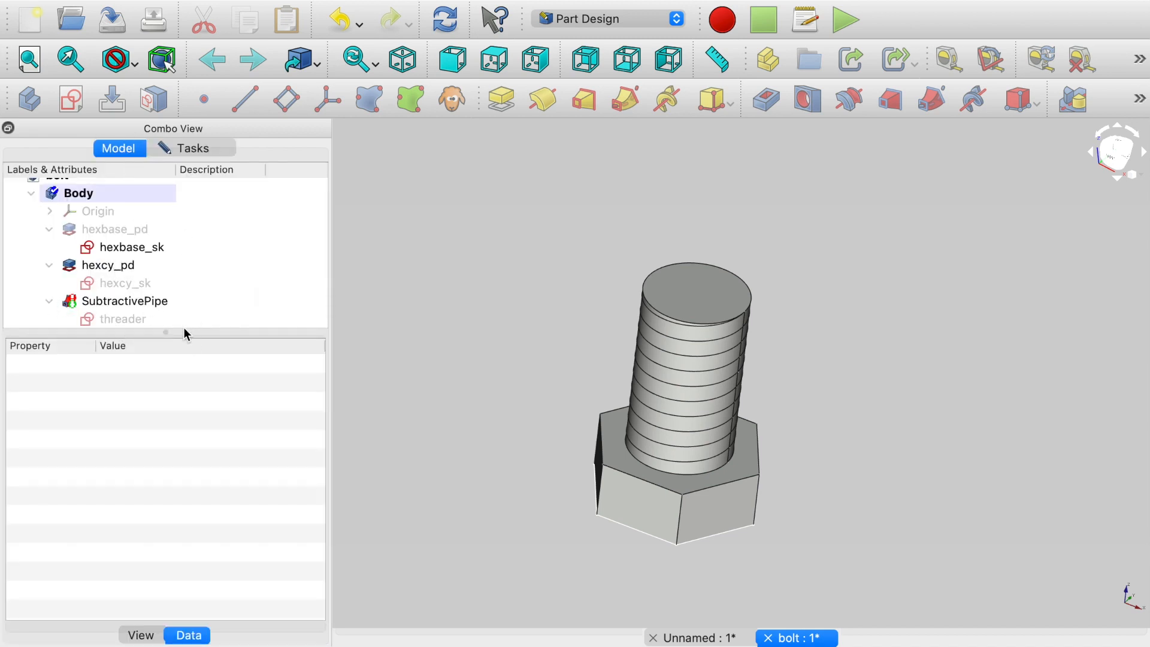
{"action": "left_click_drag", "start_coordinate": [183, 328], "coordinate": [183, 347]}
{"action": "left_click", "coordinate": [194, 151]}
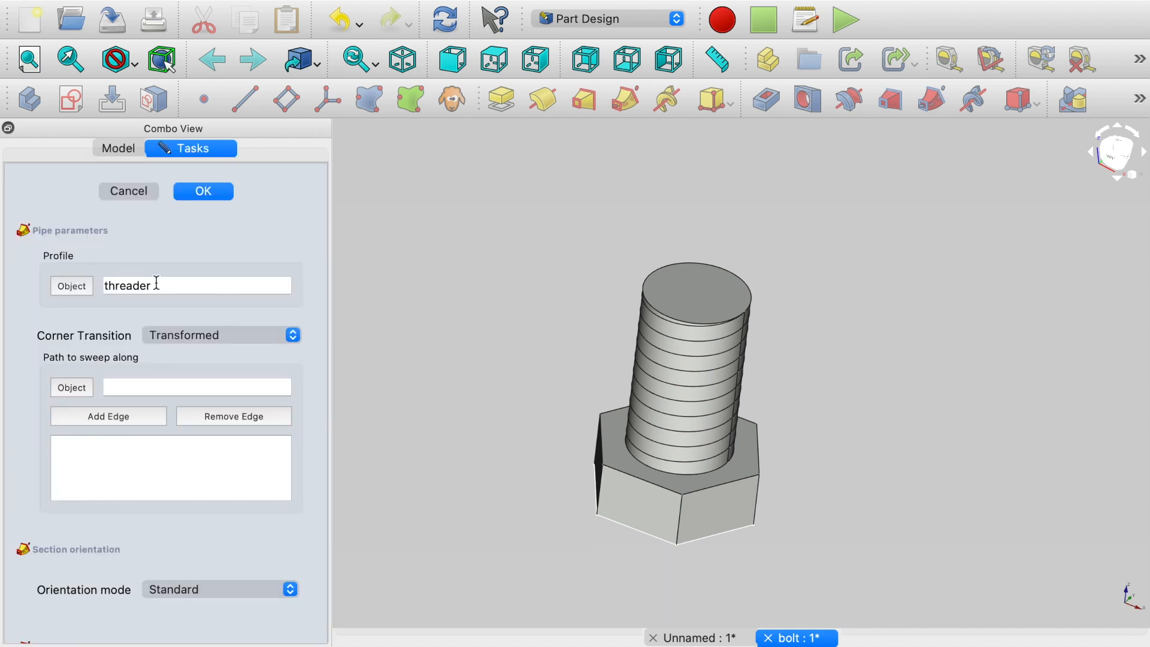
{"action": "left_click", "coordinate": [80, 392]}
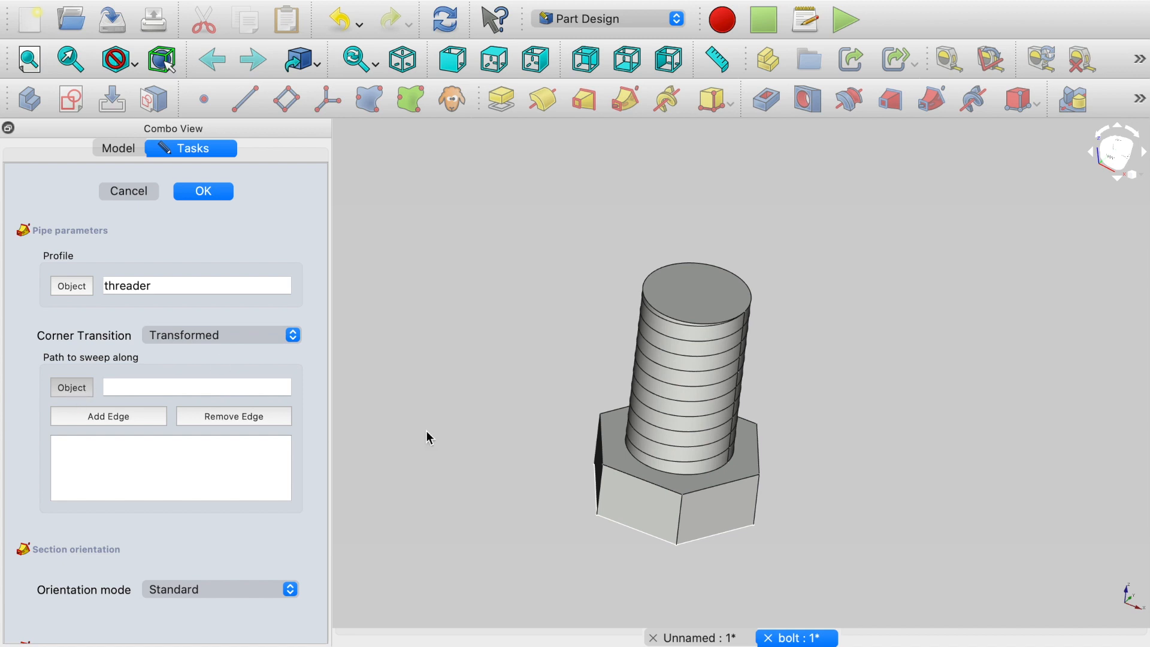
{"action": "scroll", "coordinate": [692, 327], "scroll_direction": "up", "scroll_amount": 5}
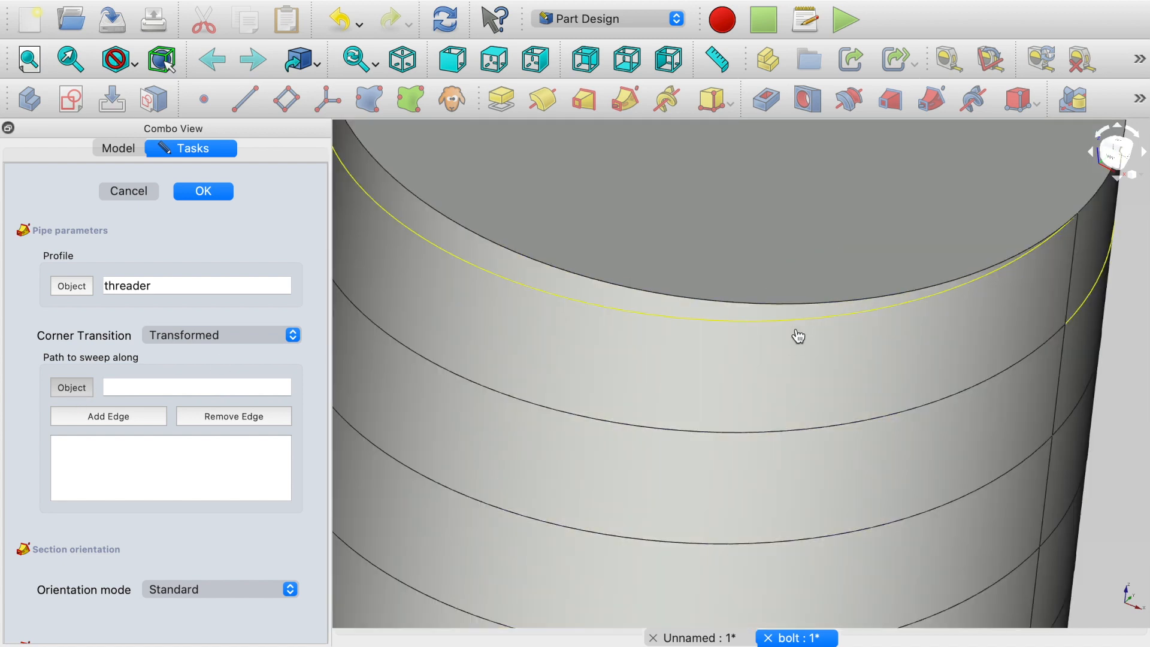
{"action": "left_click", "coordinate": [797, 333]}
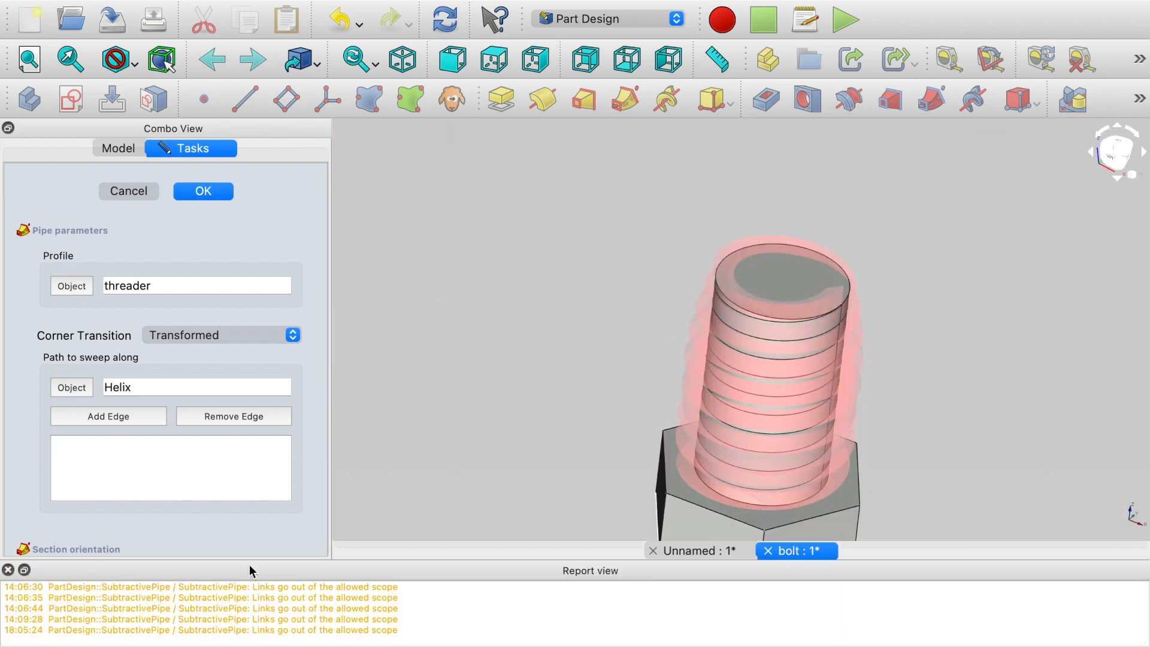
Set the subtractive pipe's orientation mode to Frenet and check the preview on the bolt's cylinder
{"action": "scroll", "coordinate": [218, 505], "scroll_direction": "down", "scroll_amount": 5}
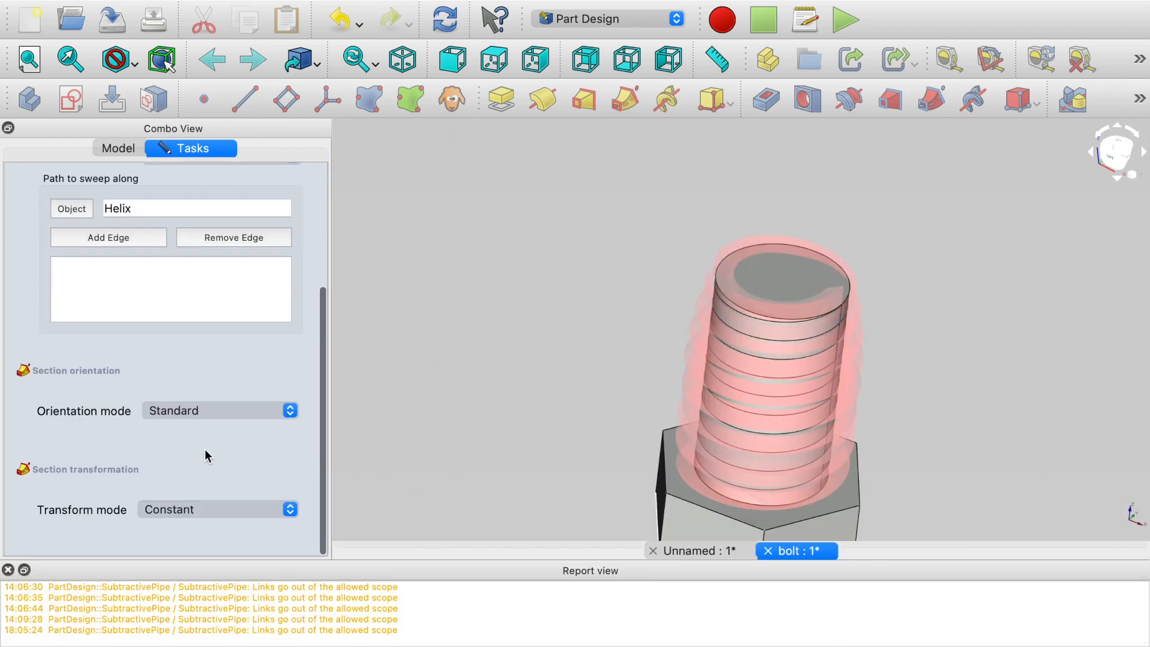
{"action": "left_click", "coordinate": [151, 410]}
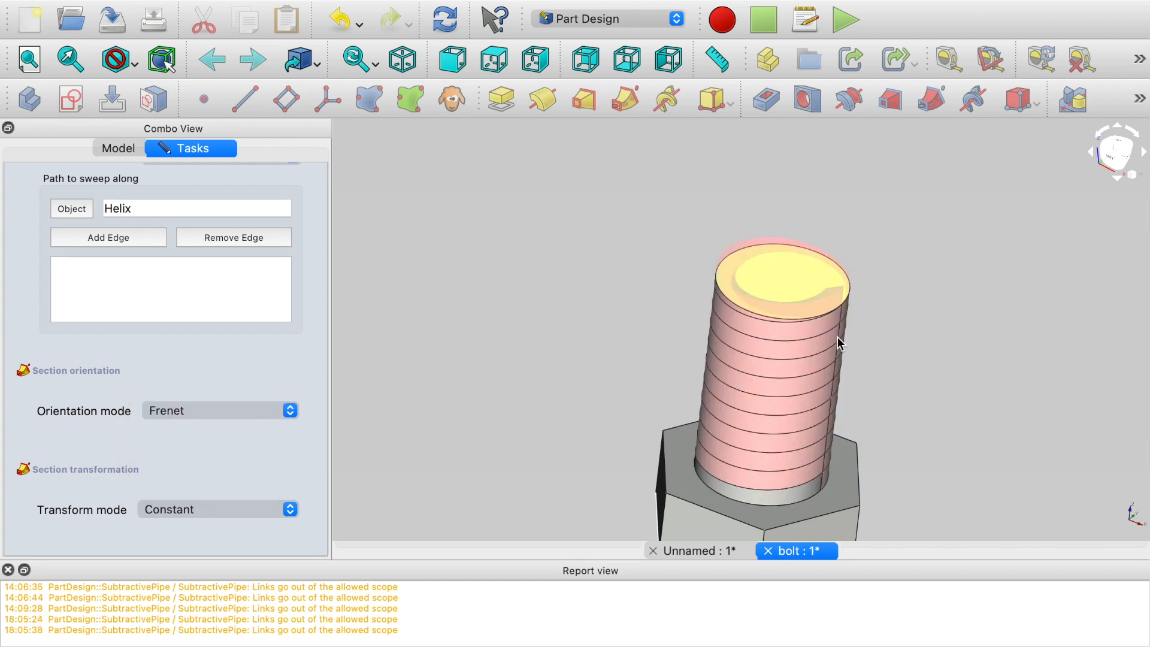
{"action": "scroll", "coordinate": [896, 402], "scroll_direction": "up", "scroll_amount": 5}
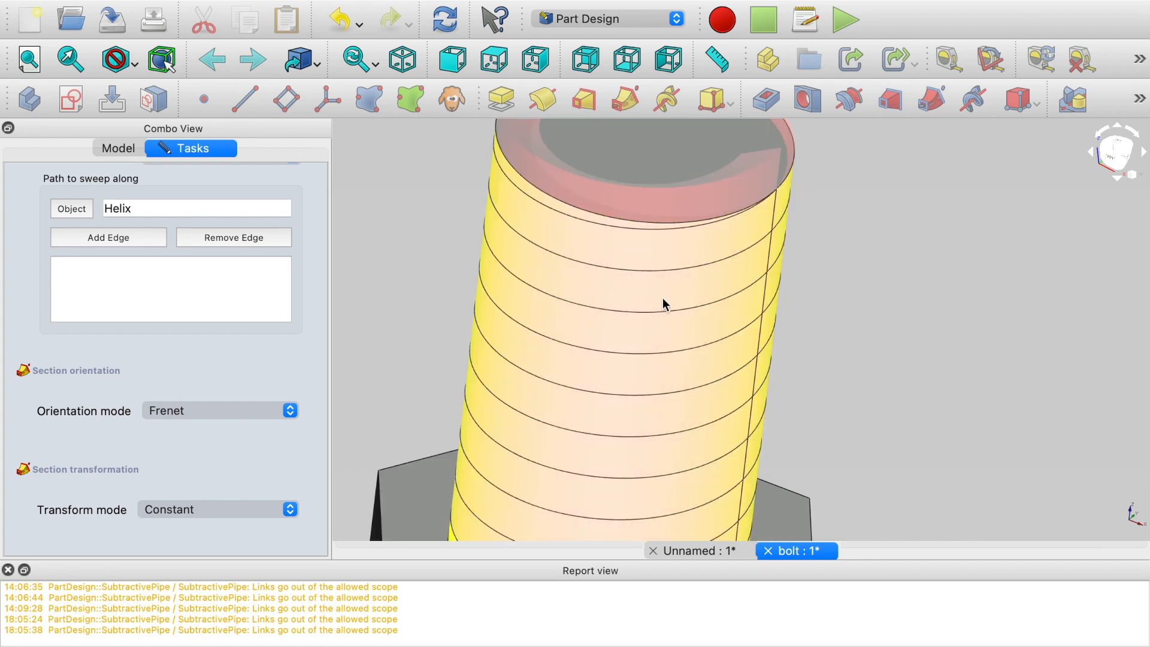
Try to create the Frenet-oriented subtractive pipe with a cross-reference to the Helix, and cancel the pipe command
{"action": "scroll", "coordinate": [711, 354], "scroll_direction": "down", "scroll_amount": 3}
{"action": "scroll", "coordinate": [713, 351], "scroll_direction": "up", "scroll_amount": 2}
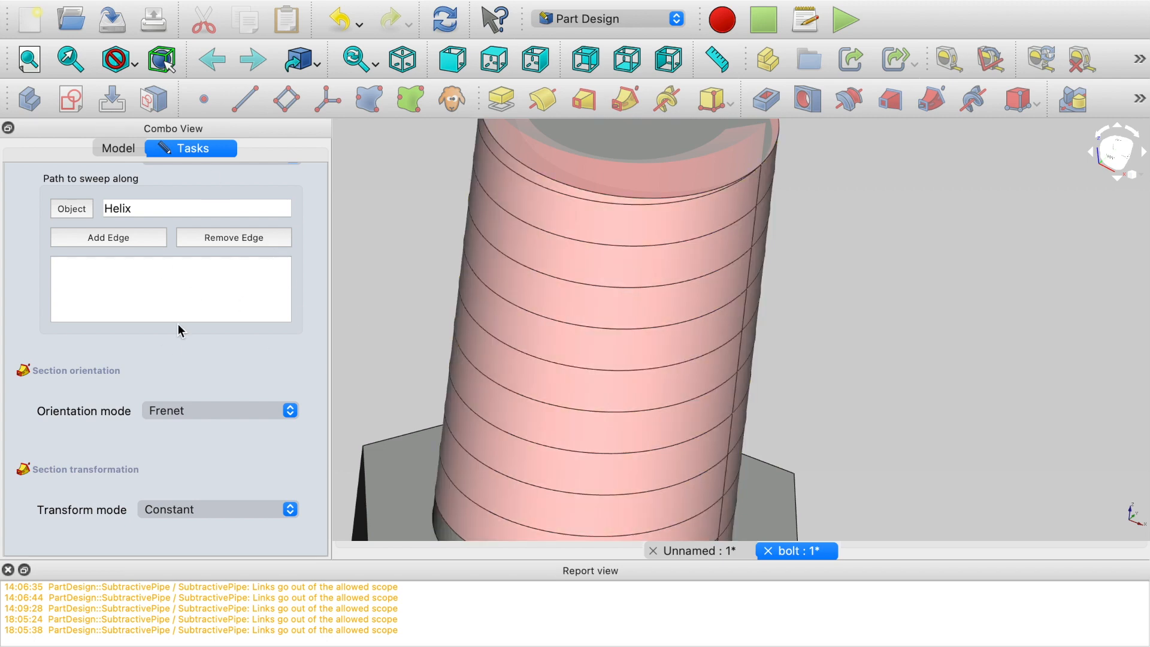
{"action": "scroll", "coordinate": [178, 324], "scroll_direction": "up", "scroll_amount": 5}
{"action": "left_click", "coordinate": [203, 190]}
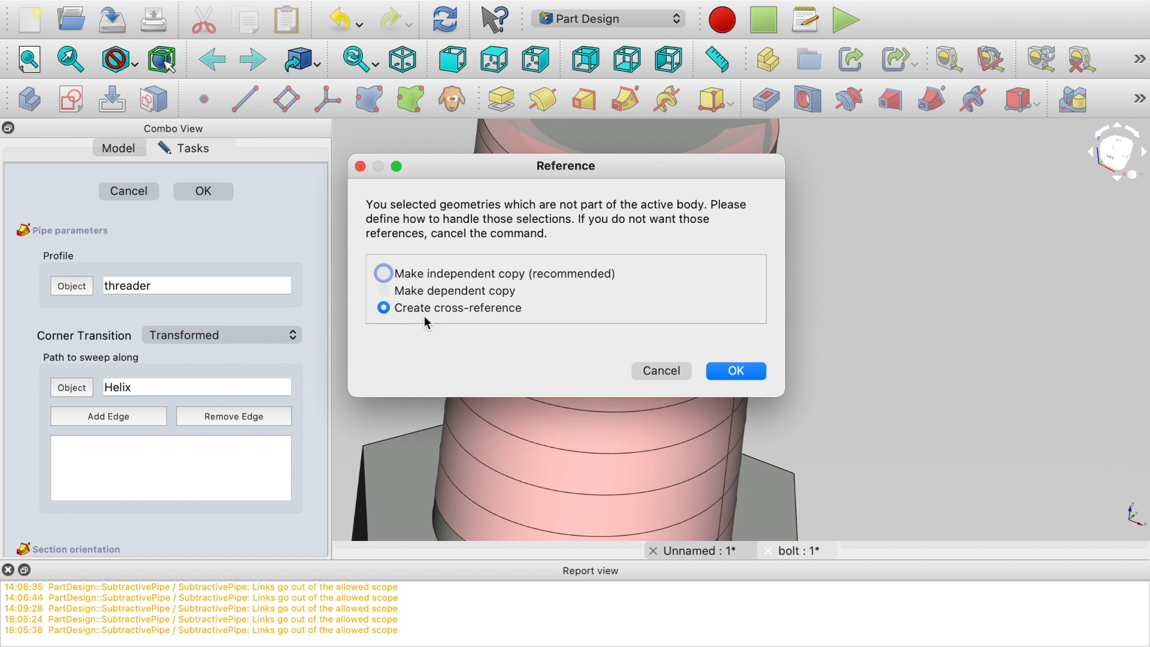
{"action": "left_click", "coordinate": [742, 372]}
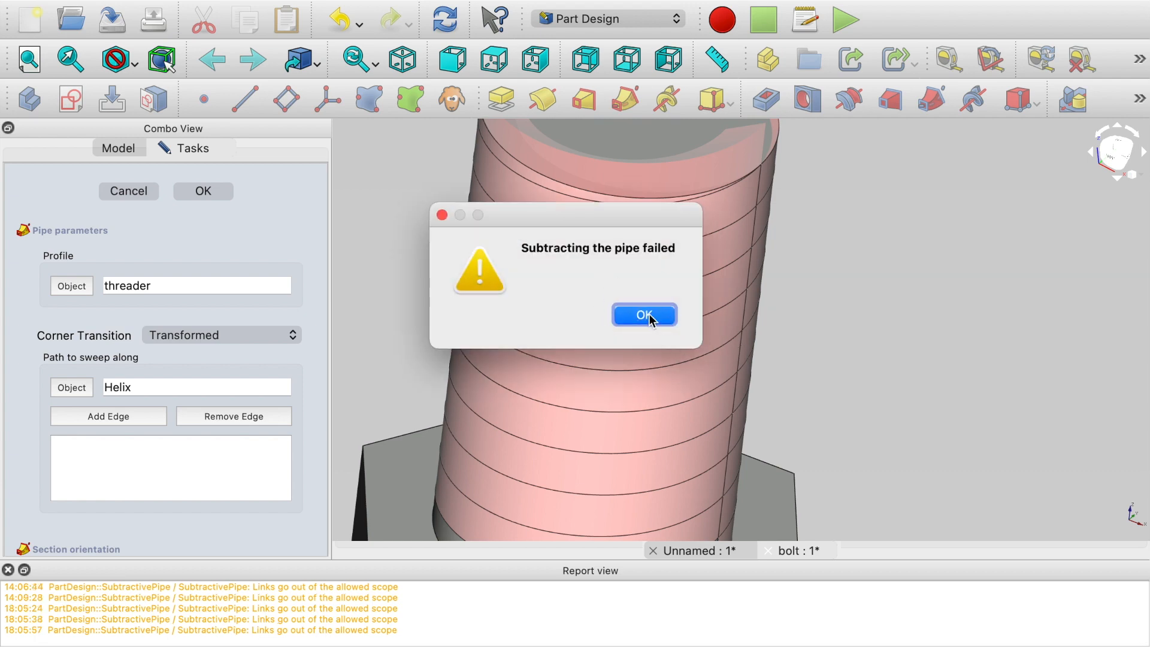
{"action": "left_click", "coordinate": [646, 316]}
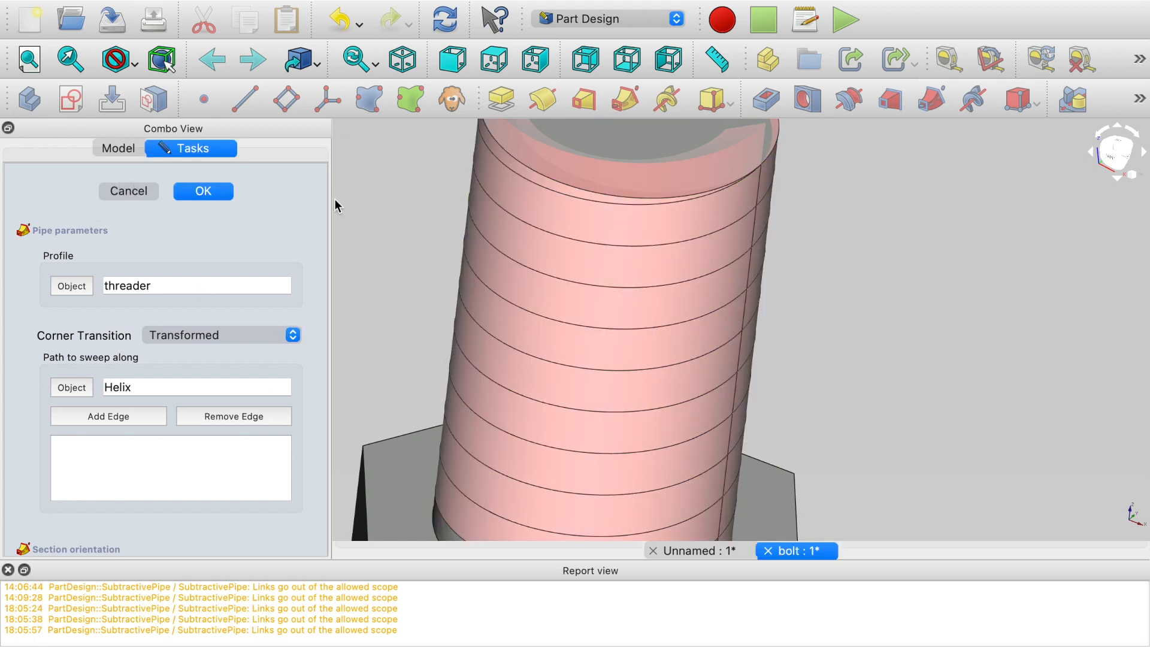
{"action": "scroll", "coordinate": [644, 348], "scroll_direction": "down", "scroll_amount": 5}
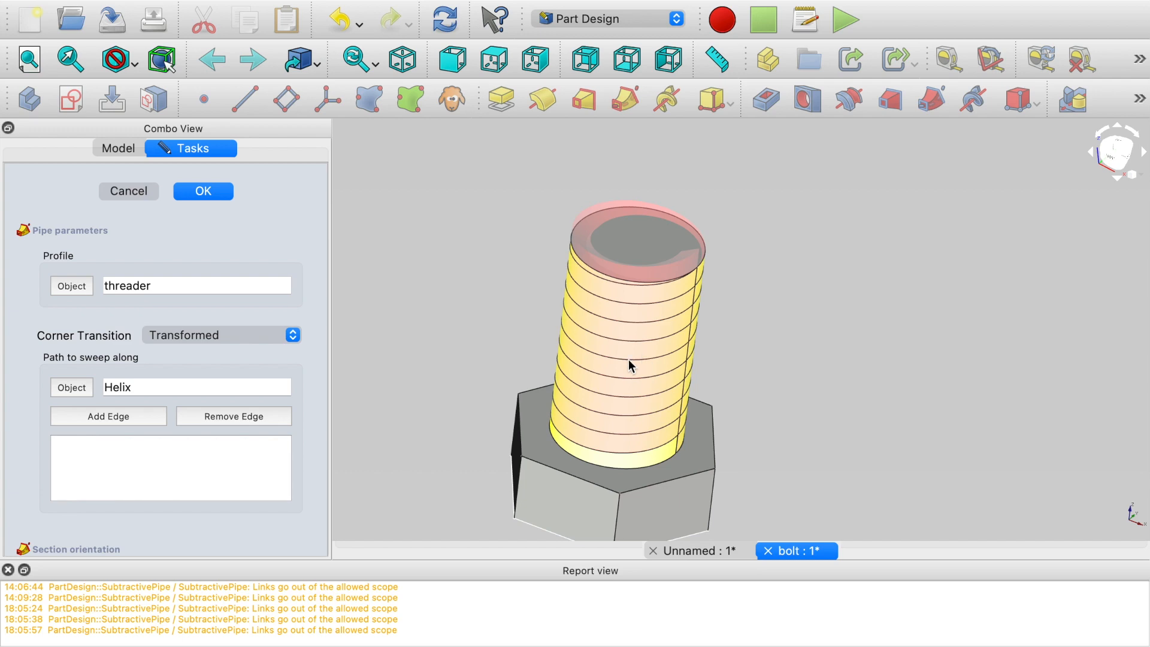
{"action": "left_click", "coordinate": [133, 192]}
Edit the threader sketch, set the triangle's horizontal distance from the axis to <<hexcy_sk>>.Constraints.diam / 2 + 0.1mm, and close the sketch
{"action": "scroll", "coordinate": [139, 289], "scroll_direction": "down", "scroll_amount": 1}
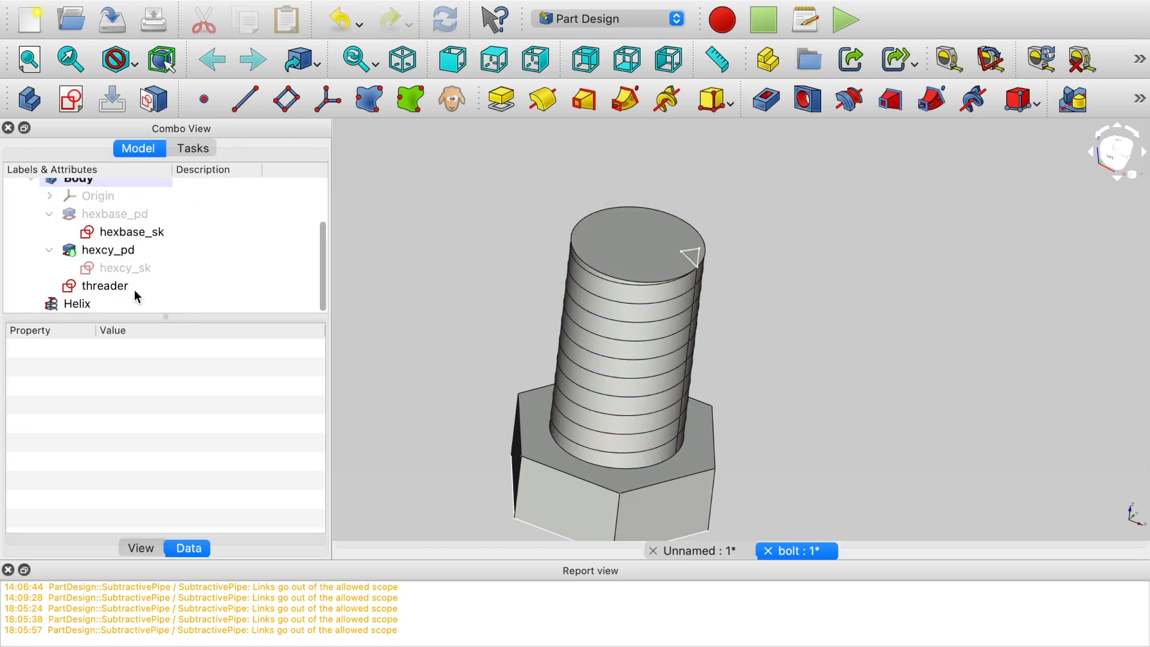
{"action": "double_click", "coordinate": [131, 286]}
{"action": "scroll", "coordinate": [713, 234], "scroll_direction": "up", "scroll_amount": 5}
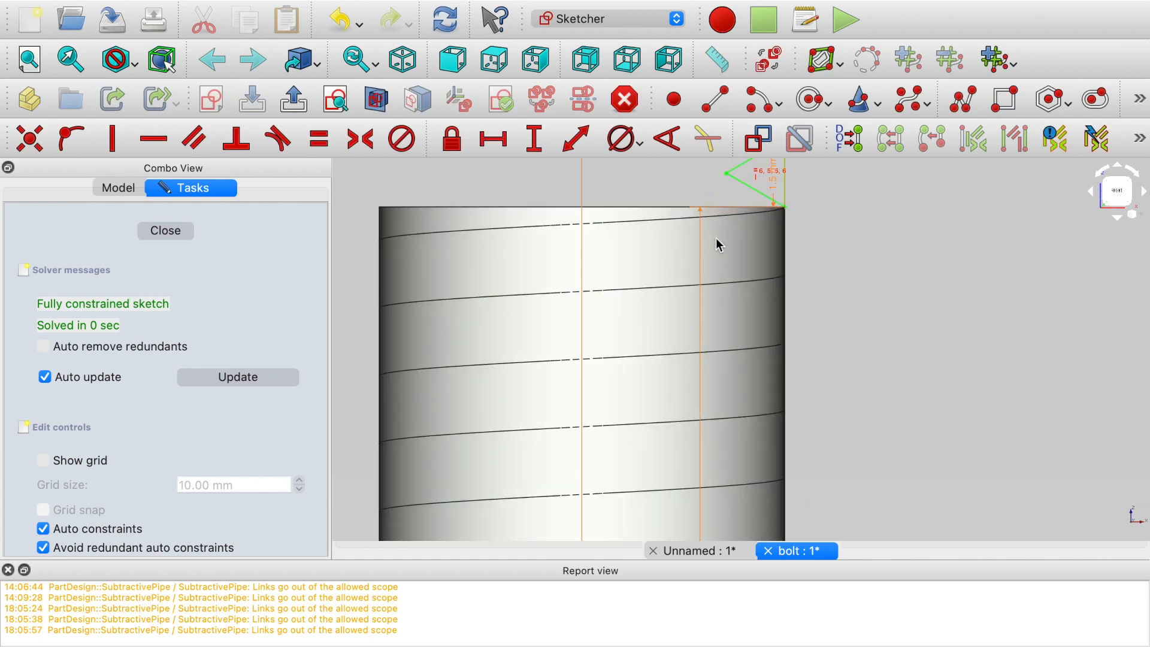
{"action": "scroll", "coordinate": [849, 336], "scroll_direction": "up", "scroll_amount": 3}
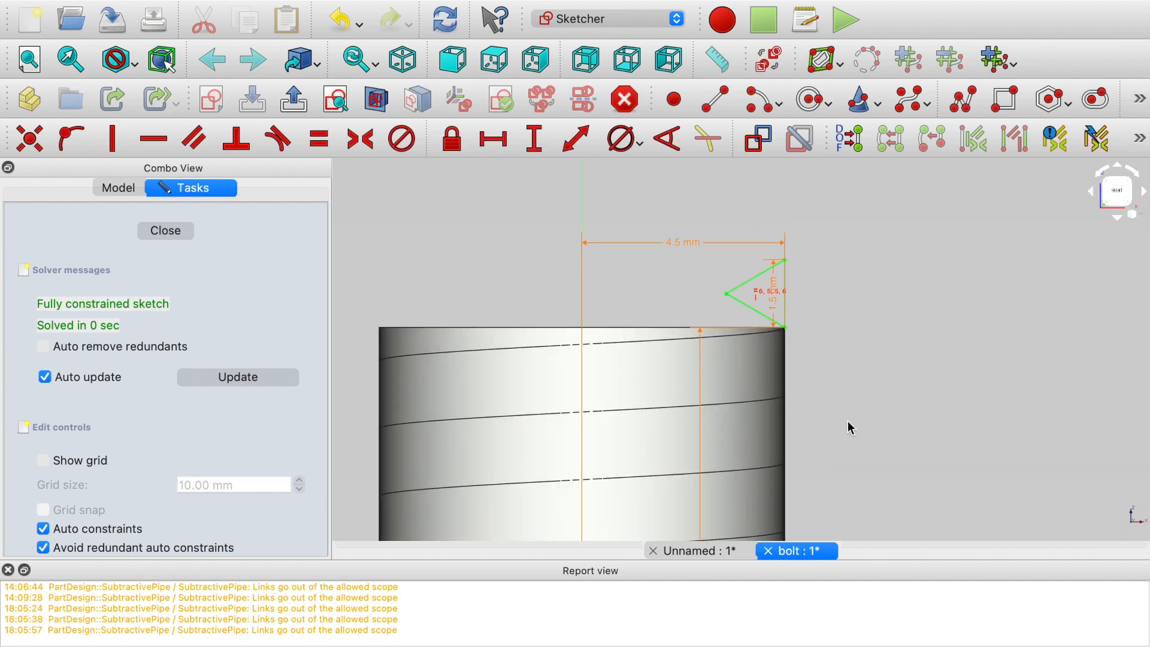
{"action": "double_click", "coordinate": [670, 242]}
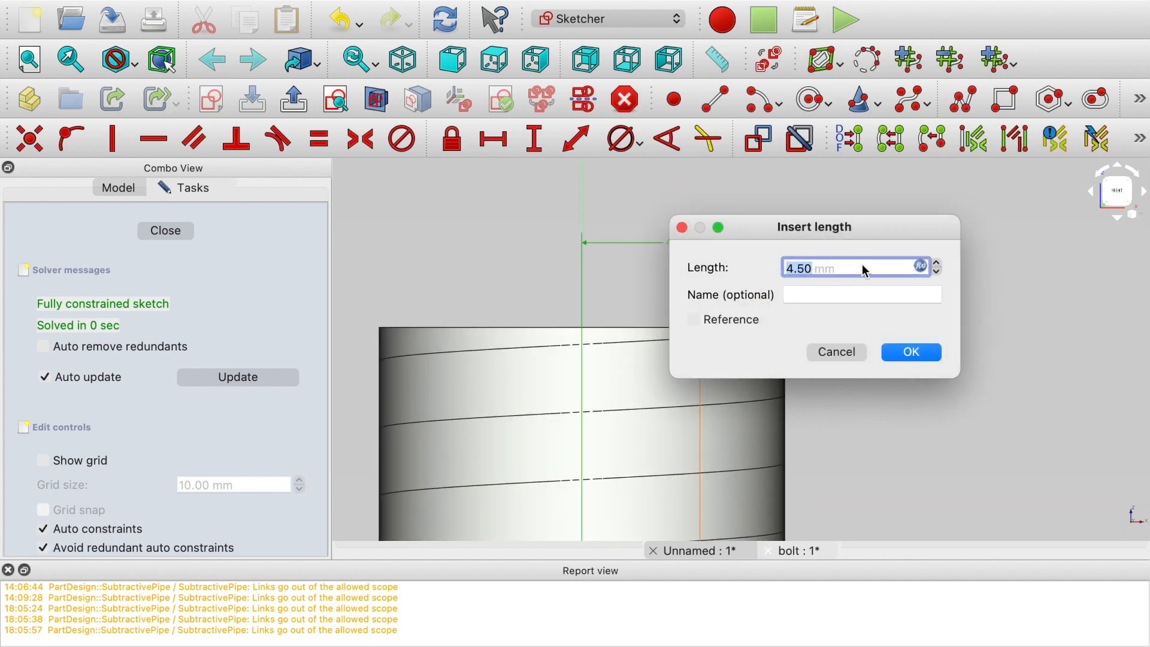
{"action": "key", "text": "equal"}
{"action": "key", "text": "Right"}
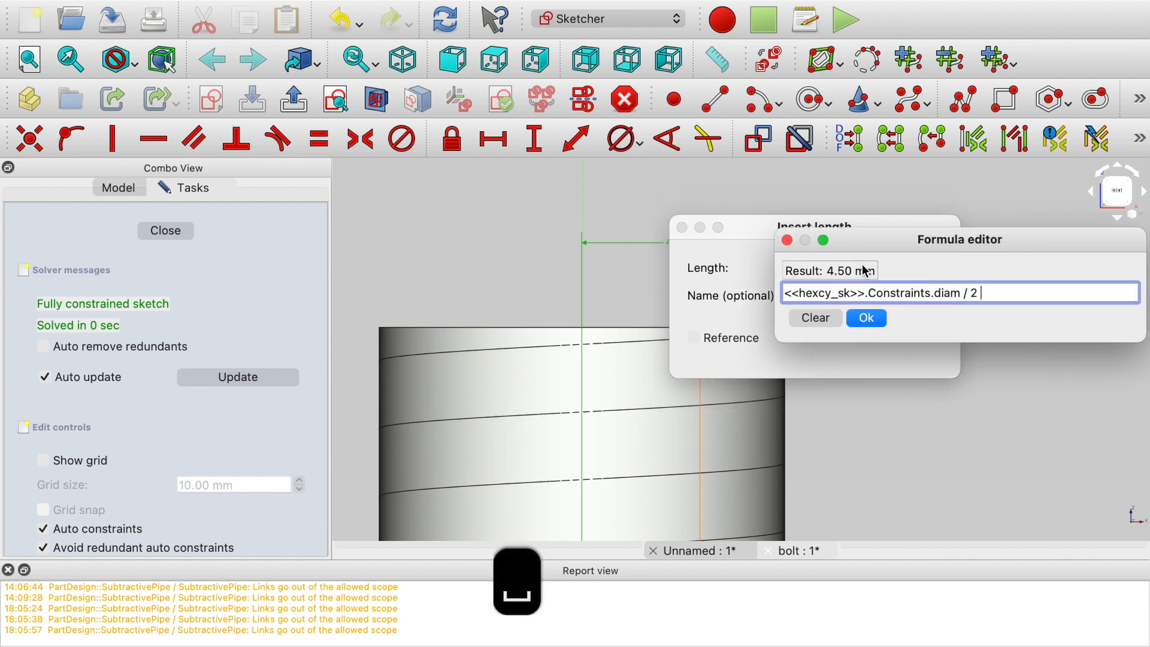
{"action": "type", "text": "+ "}
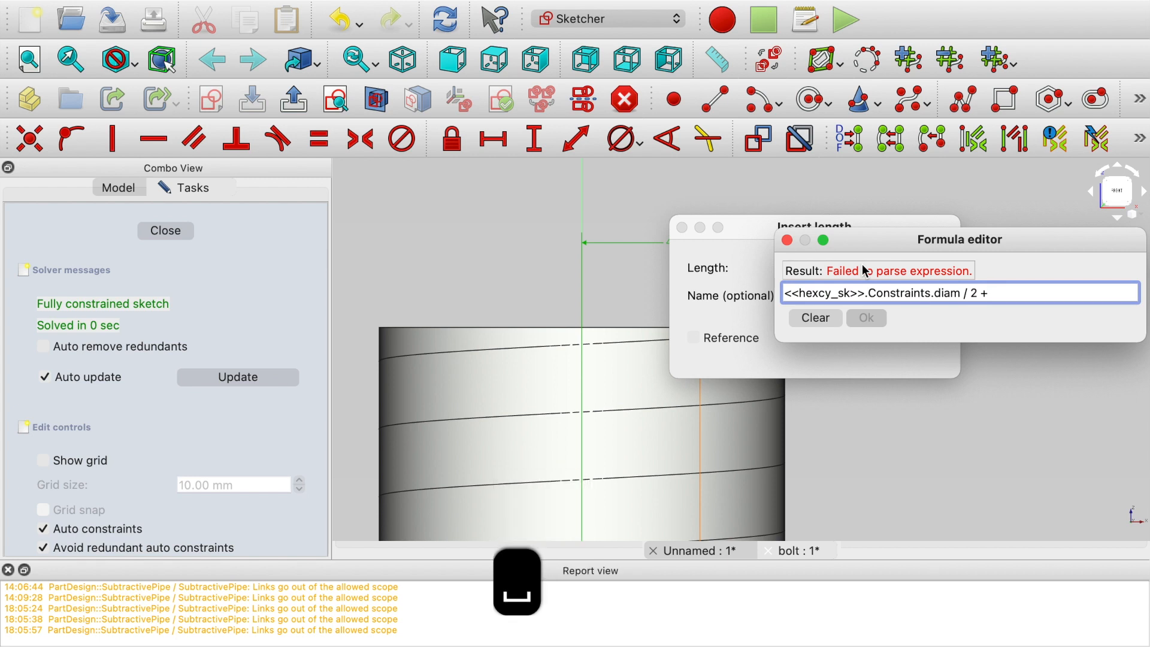
{"action": "type", "text": "0.1mm"}
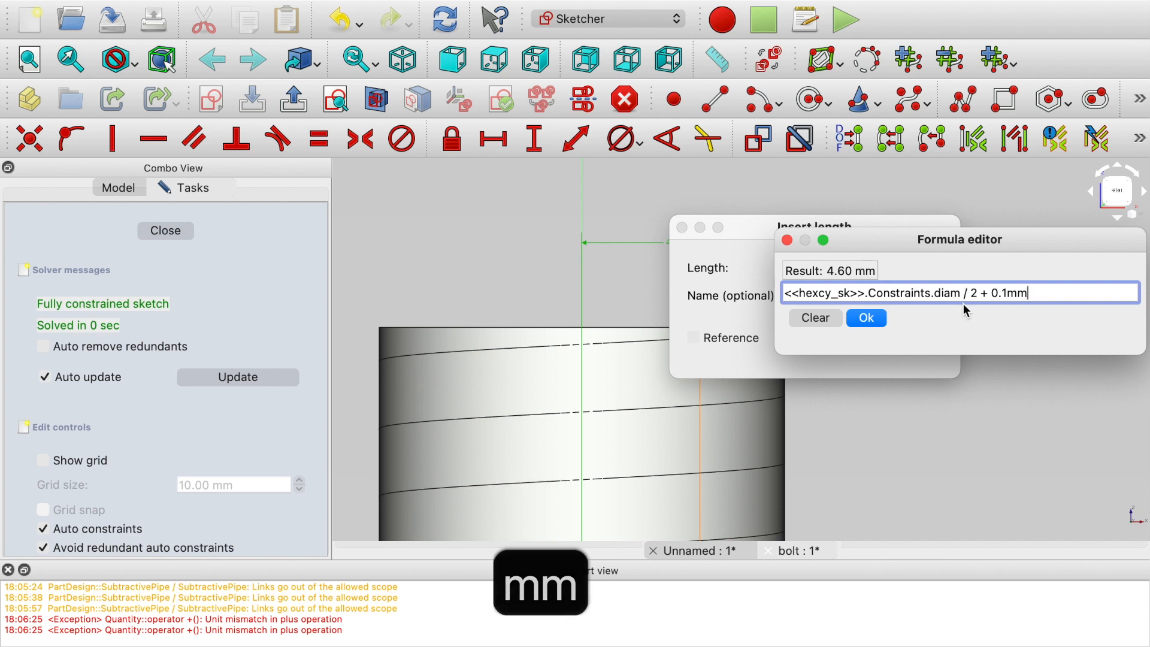
{"action": "left_click_drag", "start_coordinate": [1031, 293], "coordinate": [998, 293]}
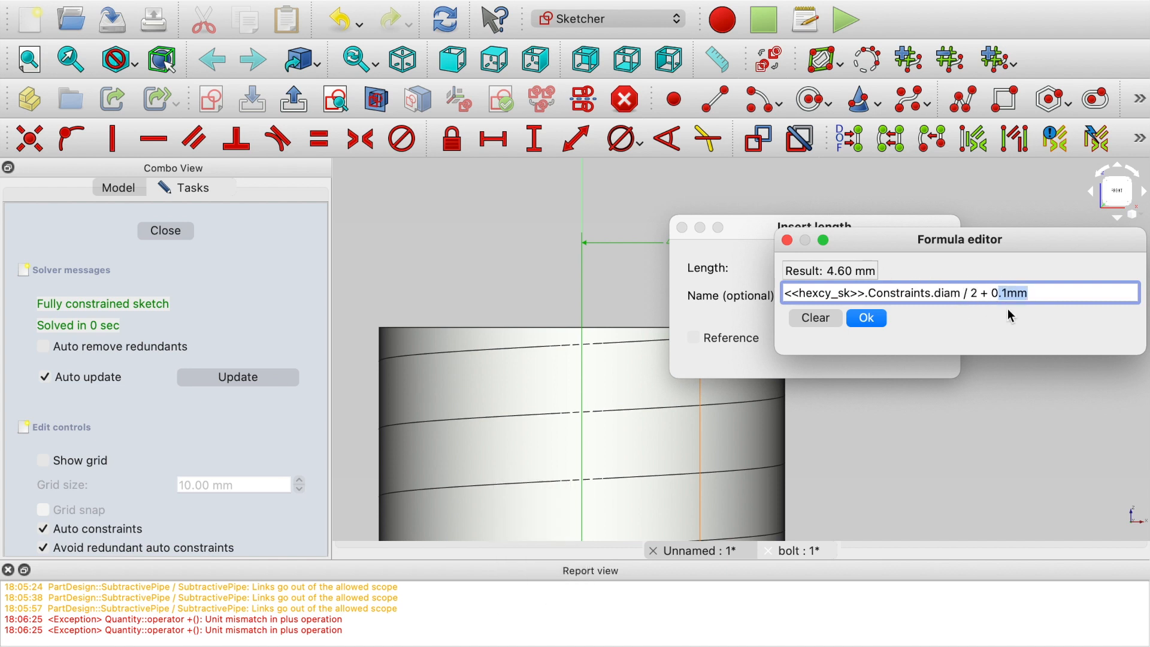
{"action": "left_click", "coordinate": [1032, 293]}
{"action": "left_click", "coordinate": [863, 318]}
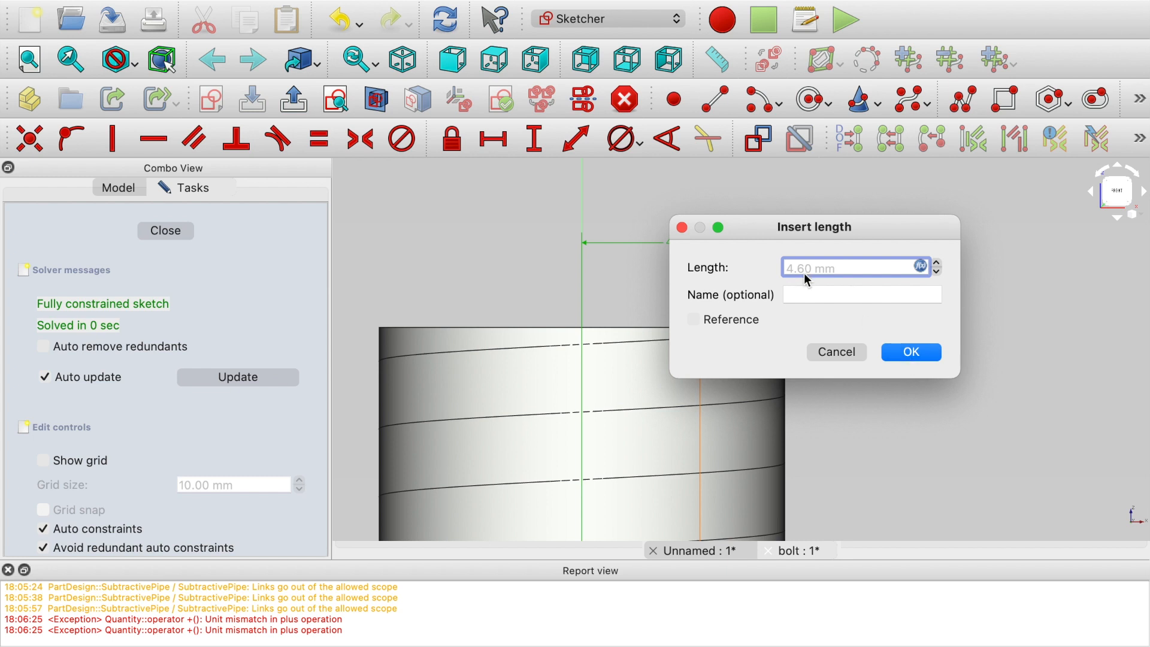
{"action": "left_click", "coordinate": [912, 354]}
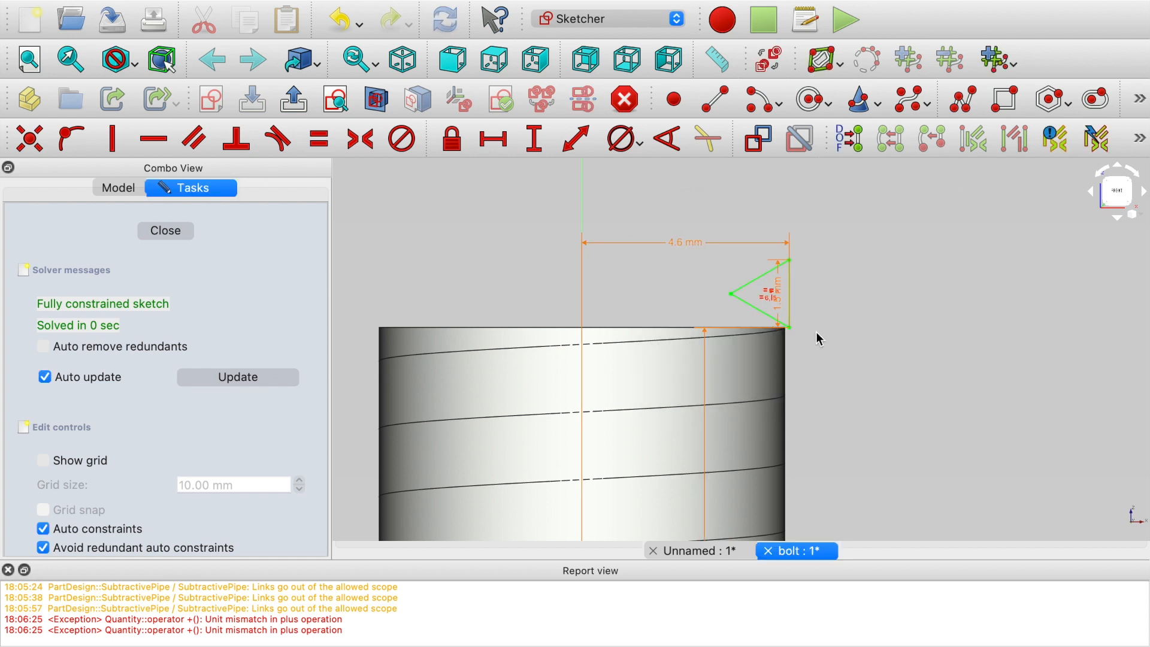
{"action": "left_click", "coordinate": [166, 230]}
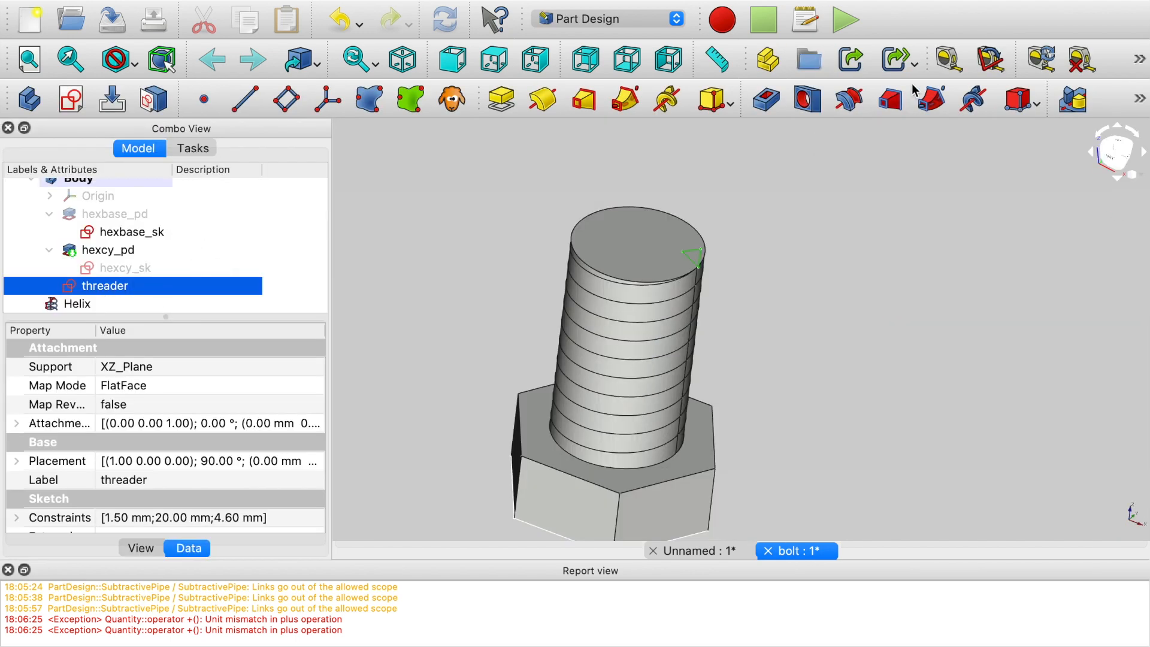
Set up a Subtractive Pipe with threader as its profile, the Helix as its path and Frenet orientation mode
{"action": "left_click", "coordinate": [928, 100]}
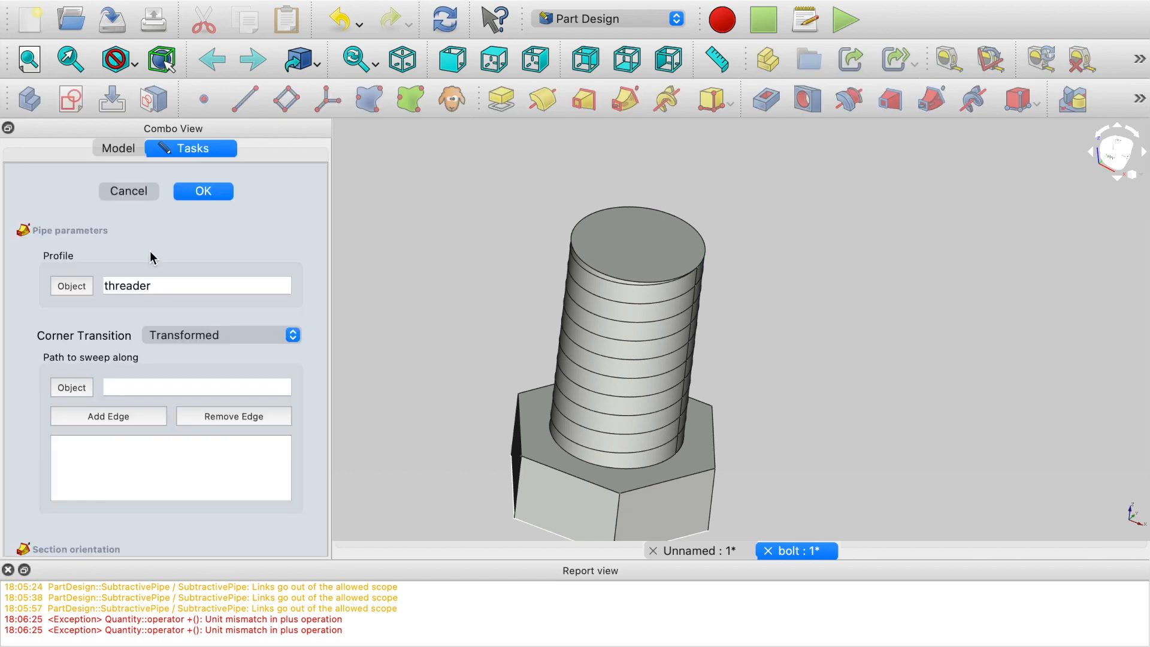
{"action": "left_click", "coordinate": [651, 289]}
{"action": "scroll", "coordinate": [165, 516], "scroll_direction": "down", "scroll_amount": 5}
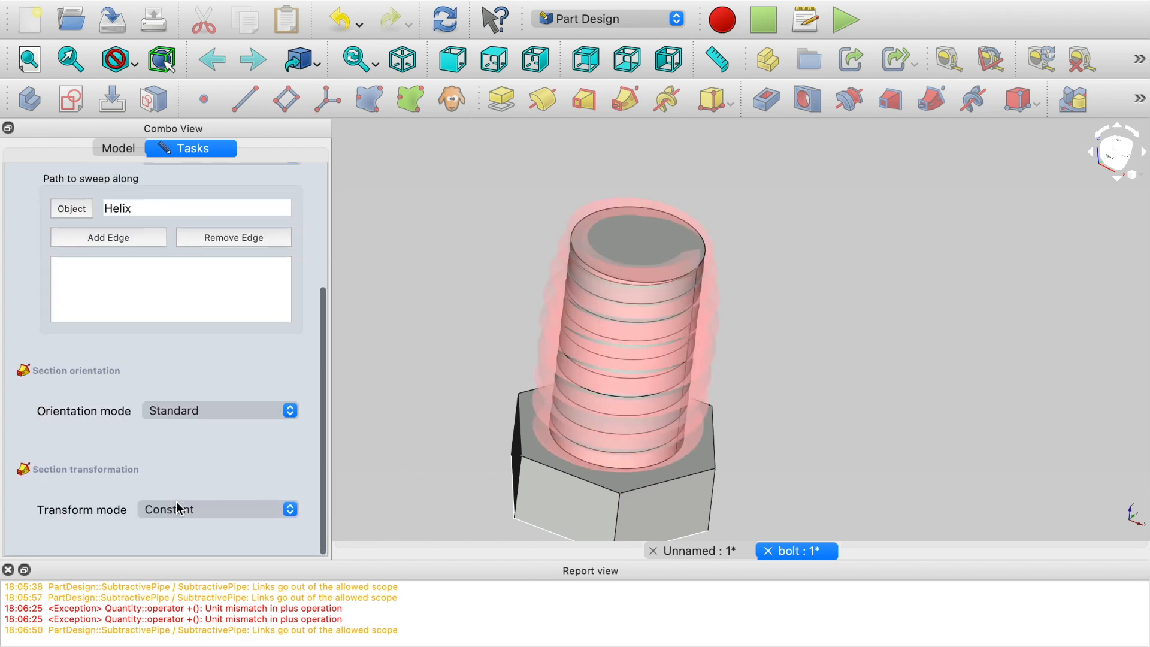
{"action": "left_click", "coordinate": [228, 412]}
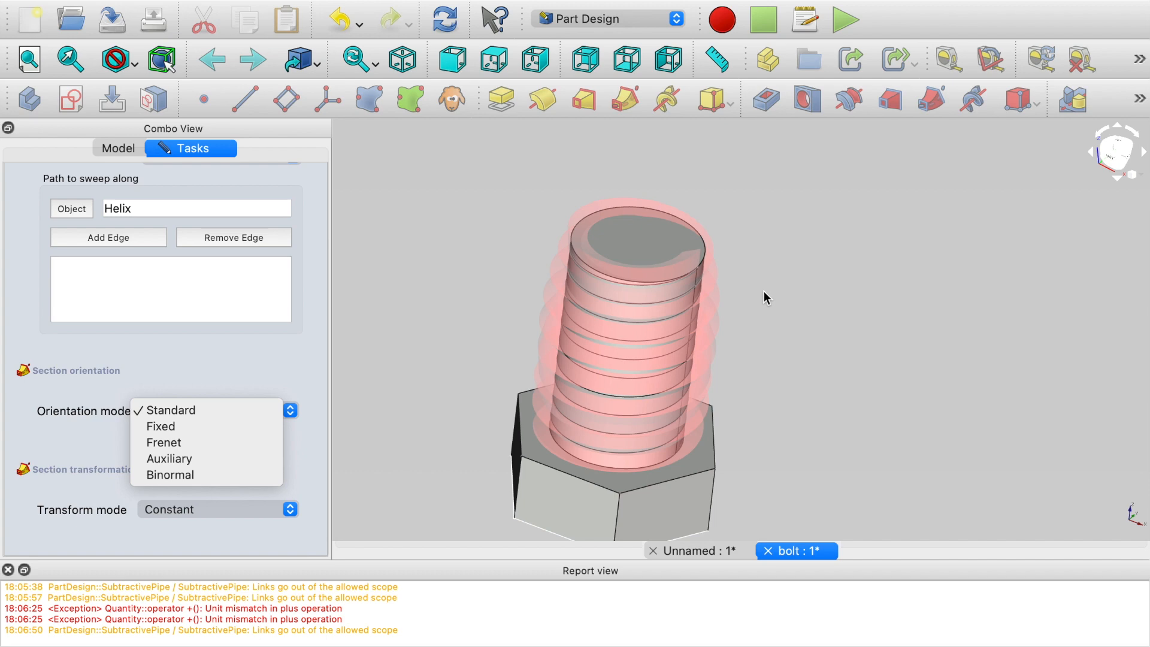
Check the thread preview up close and create the subtractive pipe, handling the outside Helix with a cross-reference
{"action": "scroll", "coordinate": [694, 366], "scroll_direction": "up", "scroll_amount": 4}
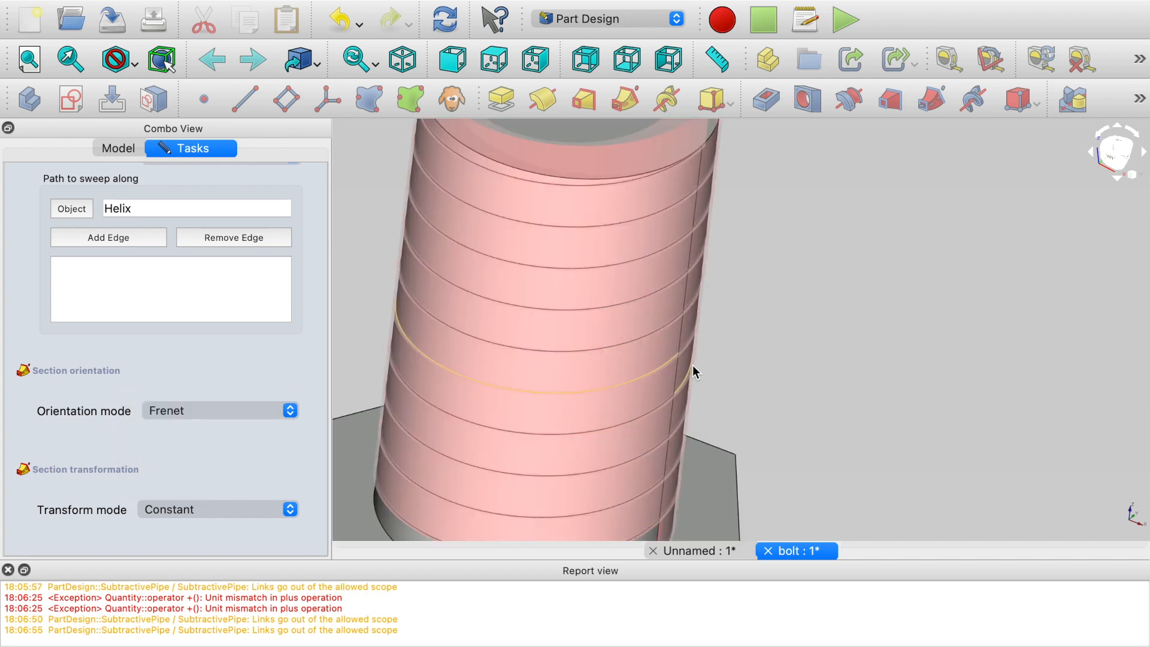
{"action": "middle_click_drag", "start_coordinate": [753, 288], "coordinate": [783, 367]}
{"action": "scroll", "coordinate": [145, 261], "scroll_direction": "up", "scroll_amount": 5}
{"action": "left_click", "coordinate": [192, 192]}
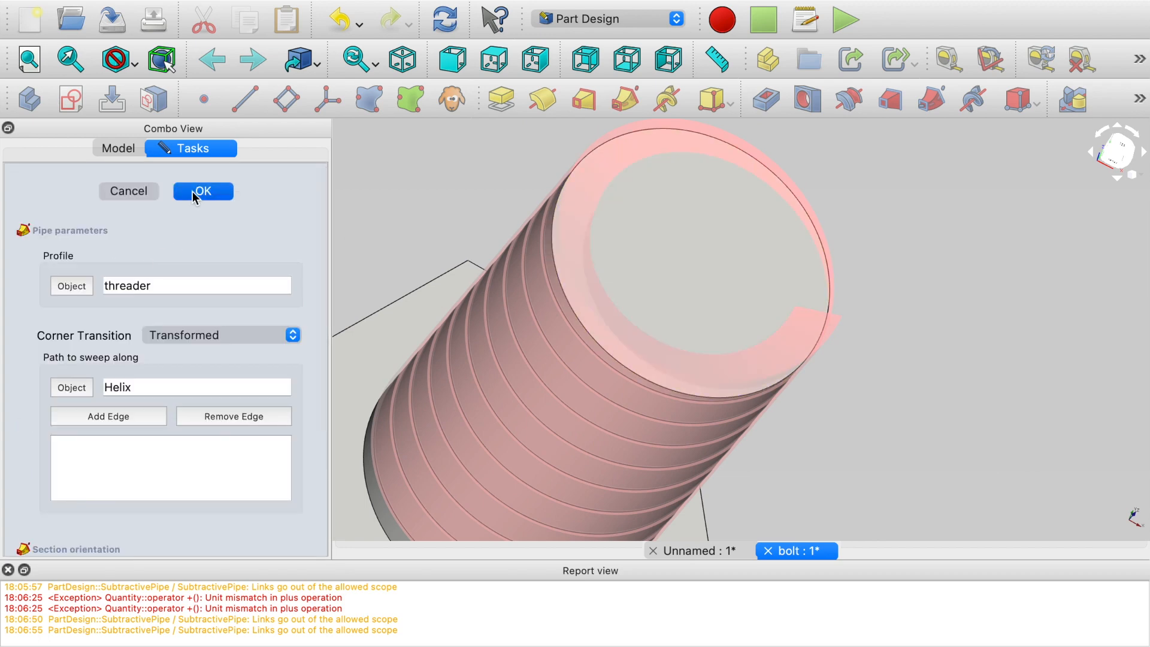
{"action": "left_click", "coordinate": [494, 312]}
{"action": "left_click", "coordinate": [732, 372]}
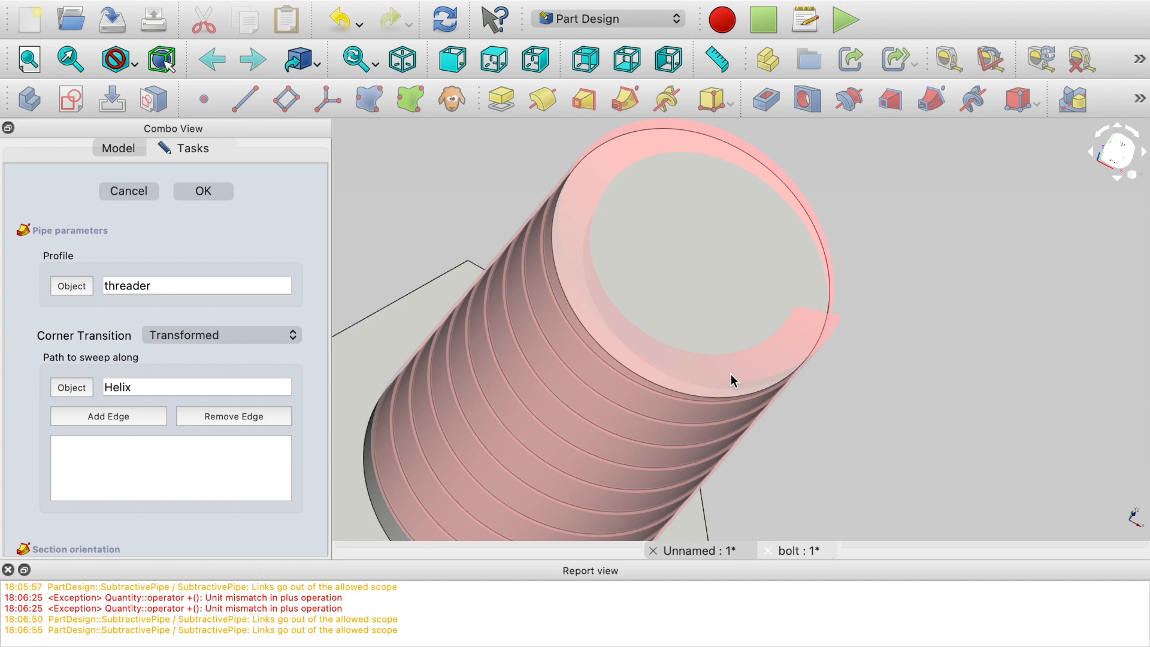
Examine the cut thread on the bolt shank from several sides, including its end face and its run-out near the hex head
{"action": "middle_click_drag", "start_coordinate": [732, 378], "coordinate": [722, 421]}
{"action": "scroll", "coordinate": [727, 401], "scroll_direction": "down", "scroll_amount": 4}
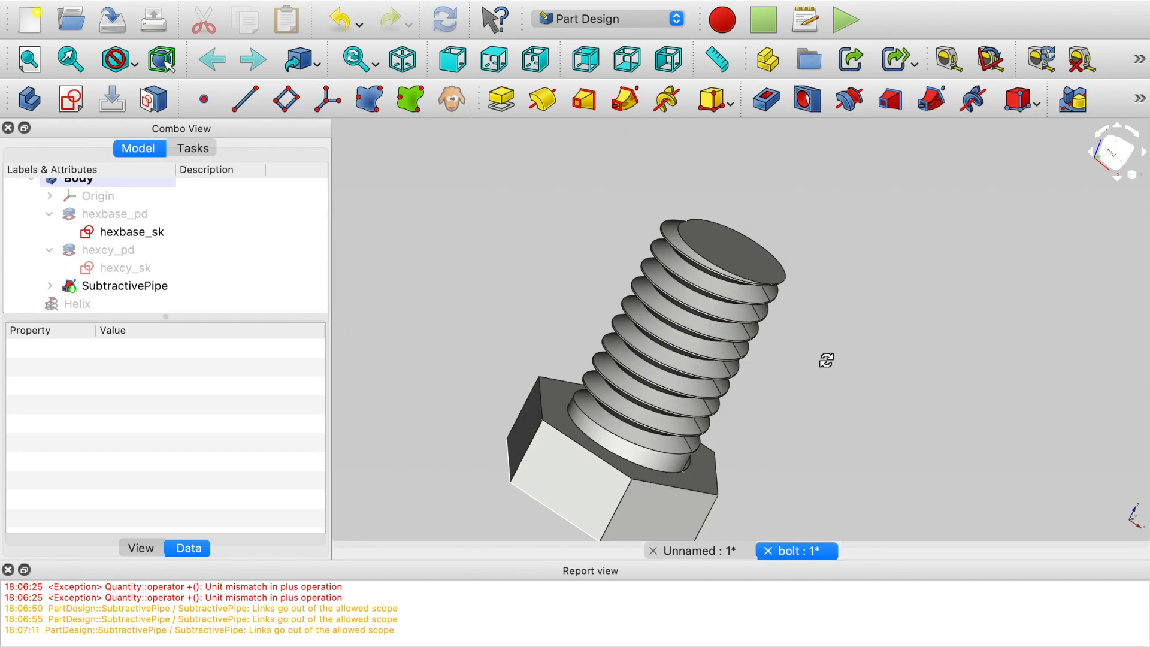
{"action": "middle_click_drag", "start_coordinate": [827, 360], "coordinate": [655, 344]}
{"action": "scroll", "coordinate": [657, 351], "scroll_direction": "down", "scroll_amount": 3}
{"action": "scroll", "coordinate": [659, 345], "scroll_direction": "up", "scroll_amount": 2}
{"action": "scroll", "coordinate": [850, 300], "scroll_direction": "up", "scroll_amount": 4}
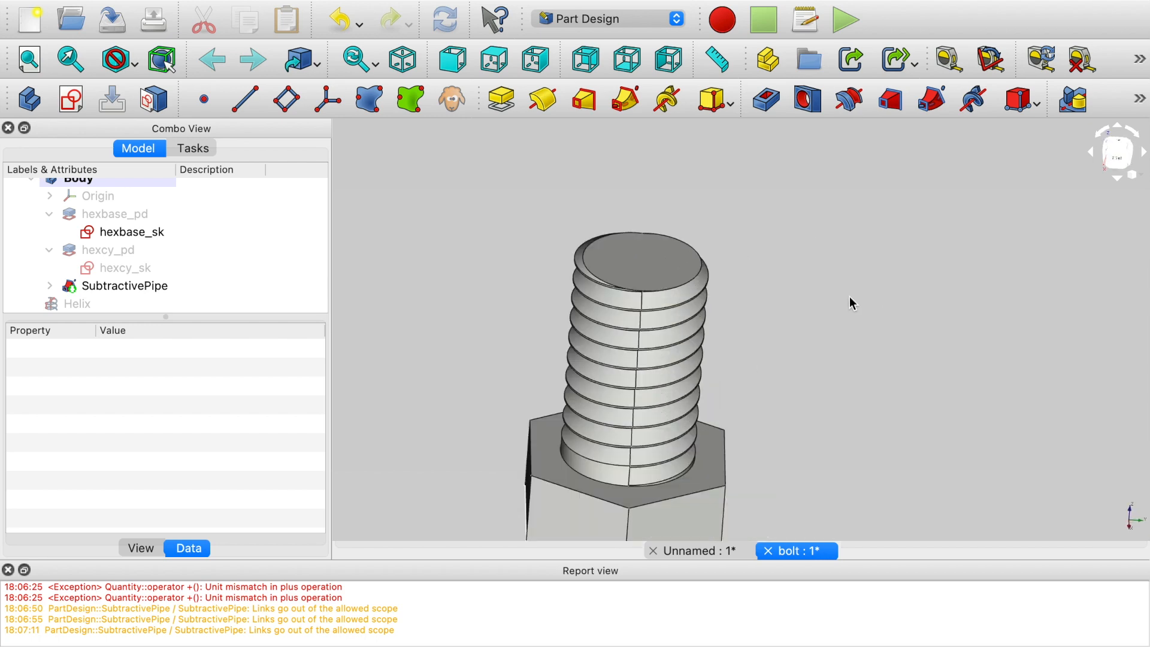
{"action": "middle_click_drag", "start_coordinate": [688, 288], "coordinate": [642, 329]}
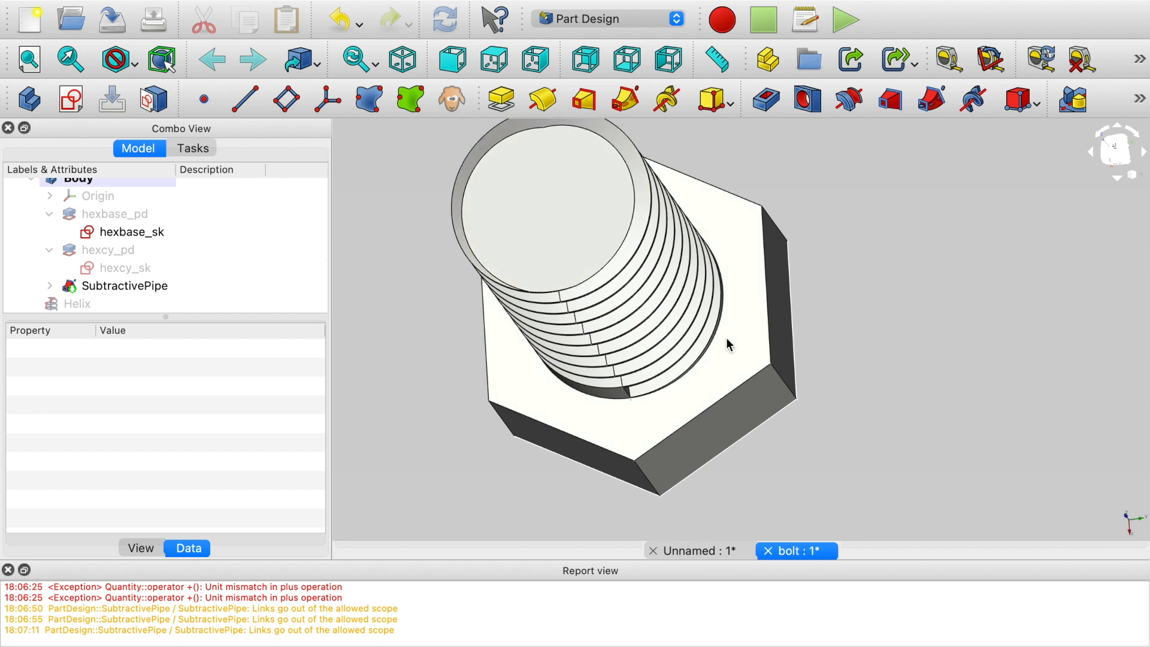
{"action": "scroll", "coordinate": [727, 343], "scroll_direction": "up", "scroll_amount": 4}
{"action": "scroll", "coordinate": [689, 419], "scroll_direction": "down", "scroll_amount": 5}
{"action": "middle_click_drag", "start_coordinate": [685, 437], "coordinate": [736, 426]}
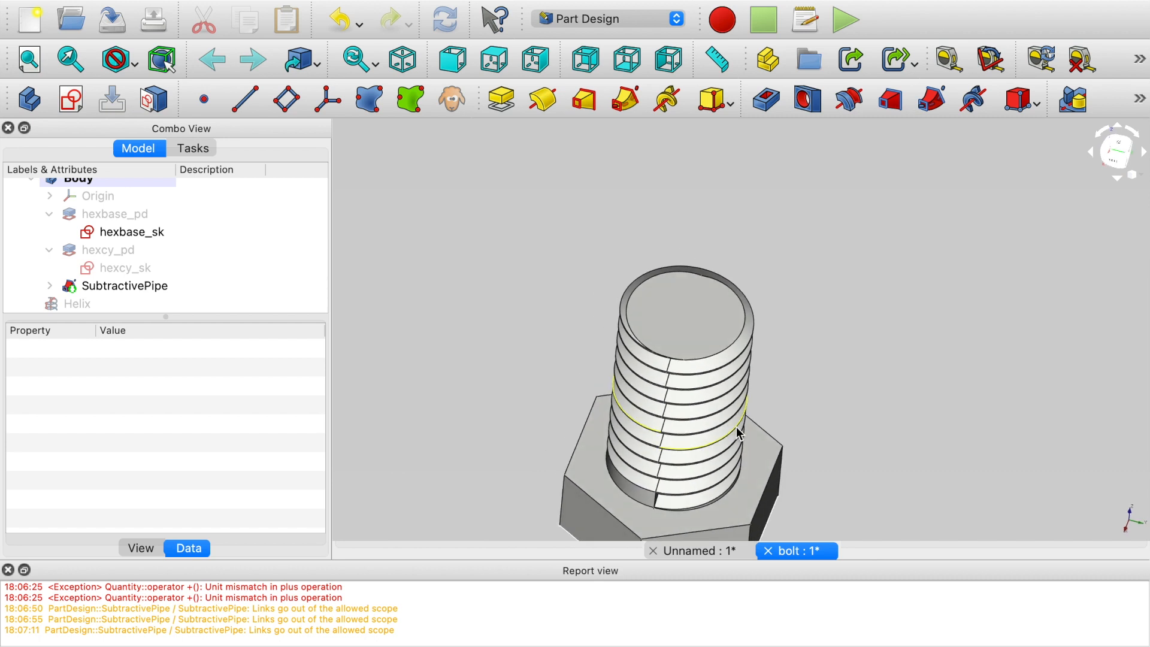
{"action": "scroll", "coordinate": [735, 427], "scroll_direction": "up", "scroll_amount": 2}
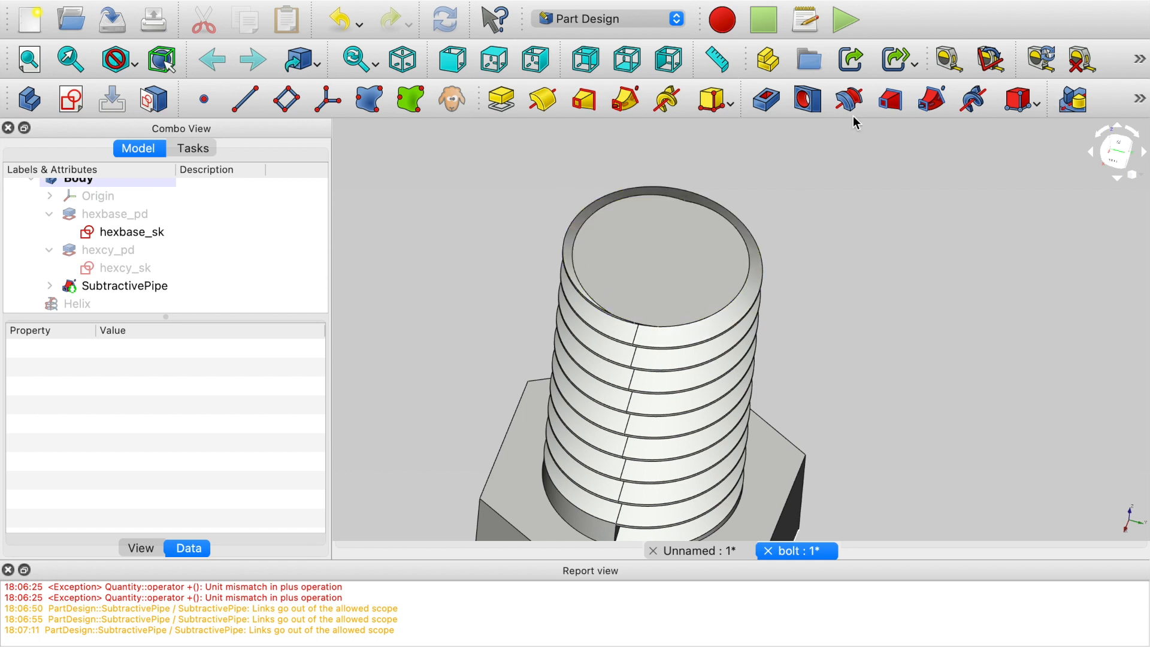
Hide the SubtractivePipe feature and show the unthreaded hexcy_pd solid
{"action": "left_click", "coordinate": [1139, 99]}
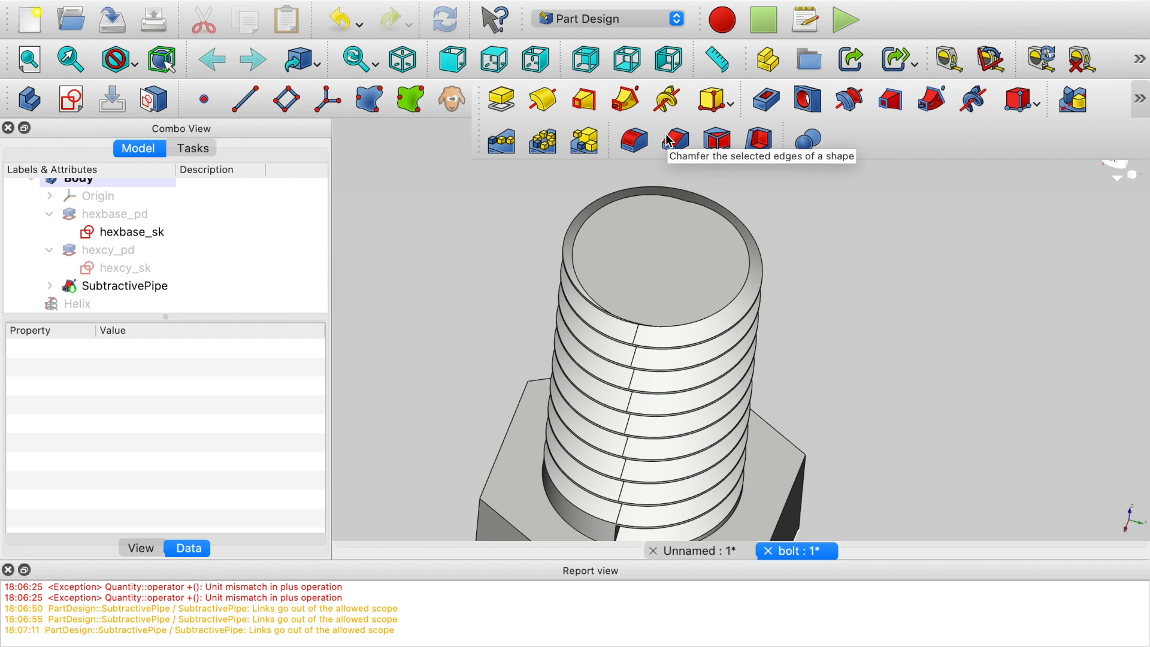
{"action": "left_click", "coordinate": [107, 286]}
{"action": "key", "text": "space"}
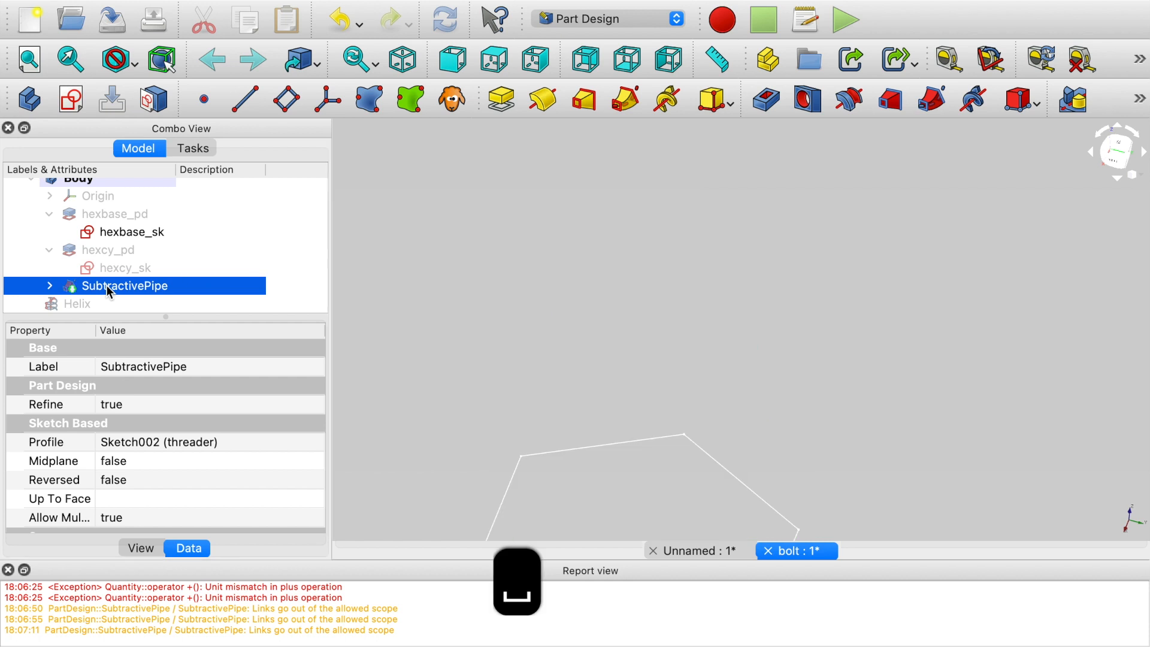
{"action": "left_click", "coordinate": [117, 247]}
{"action": "key", "text": "space"}
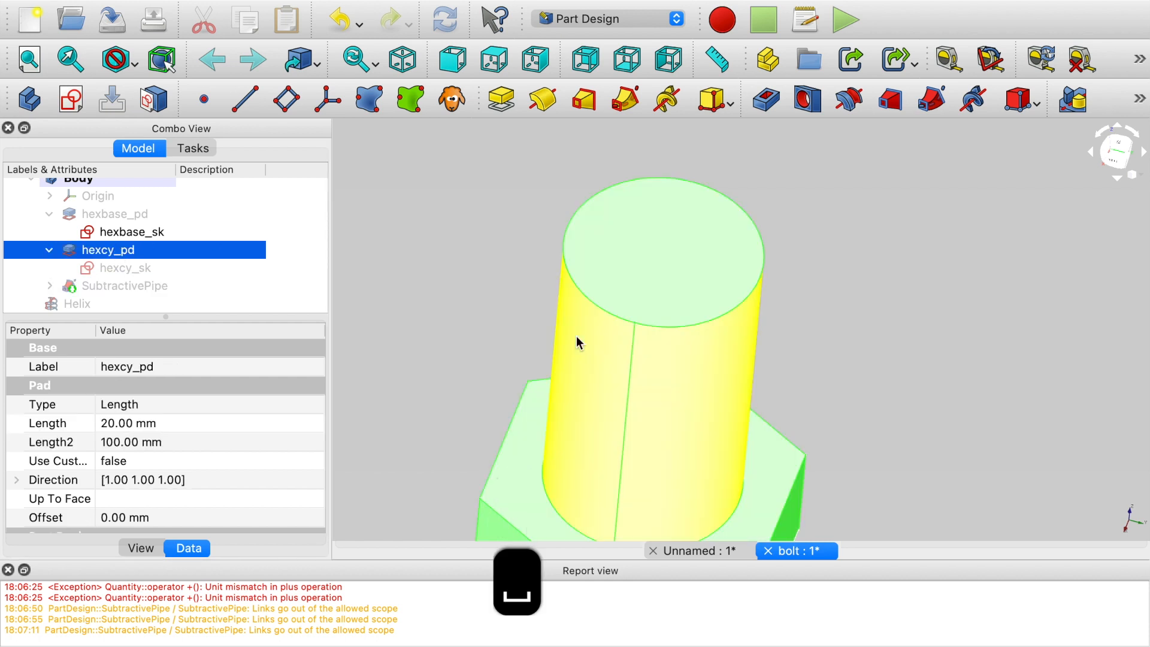
{"action": "left_click", "coordinate": [803, 251]}
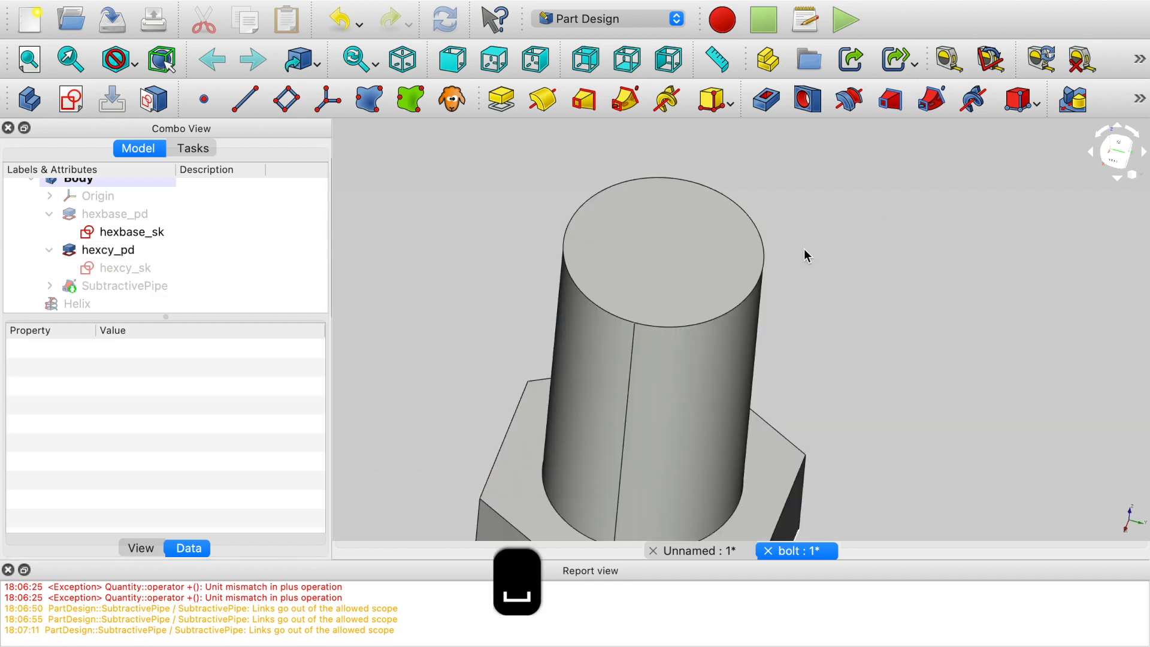
Chamfer the circular edge at the free end of the hexcy_pd cylinder with an equal distance of 1 mm
{"action": "left_click", "coordinate": [753, 303]}
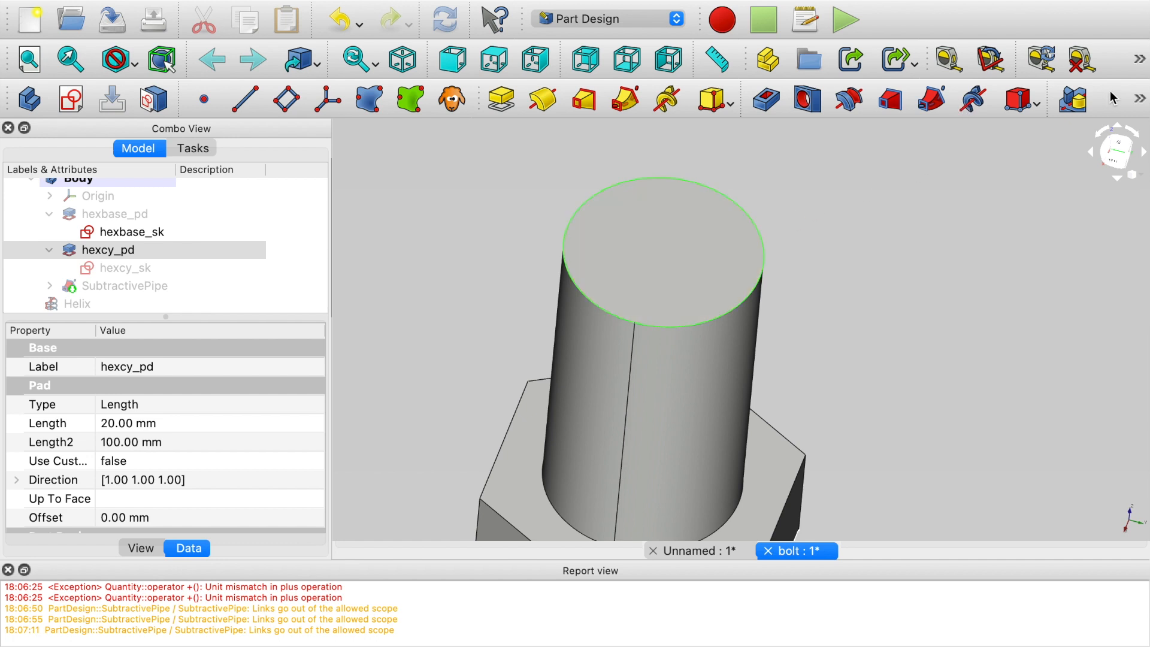
{"action": "left_click", "coordinate": [1140, 98]}
{"action": "left_click", "coordinate": [676, 142]}
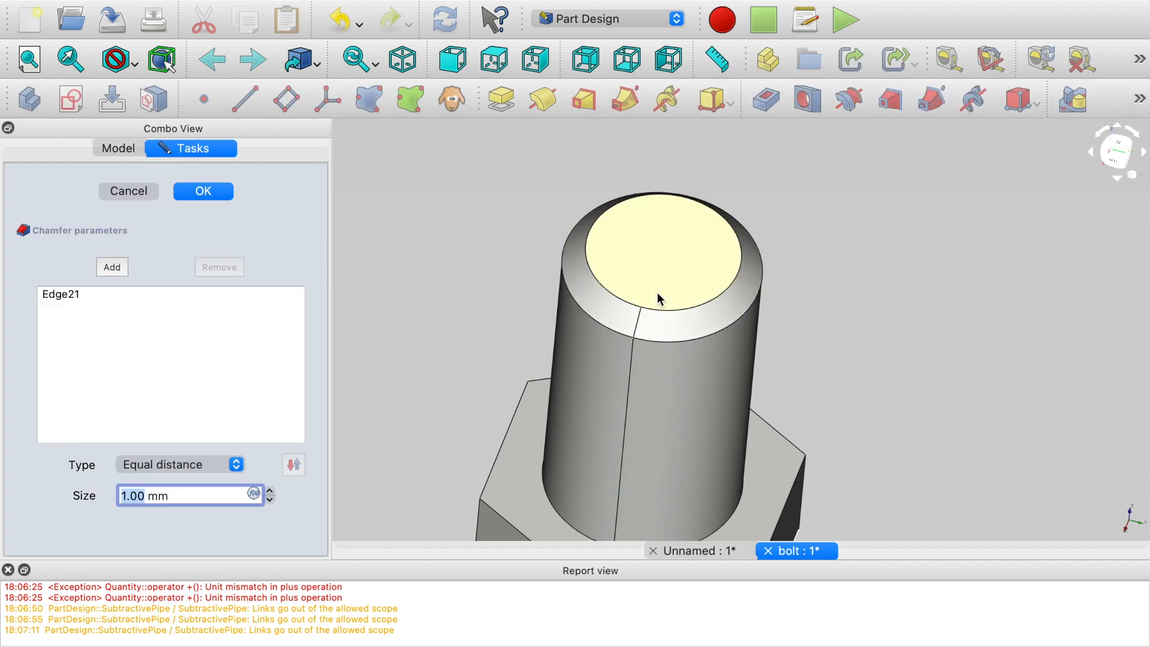
{"action": "left_click", "coordinate": [204, 191]}
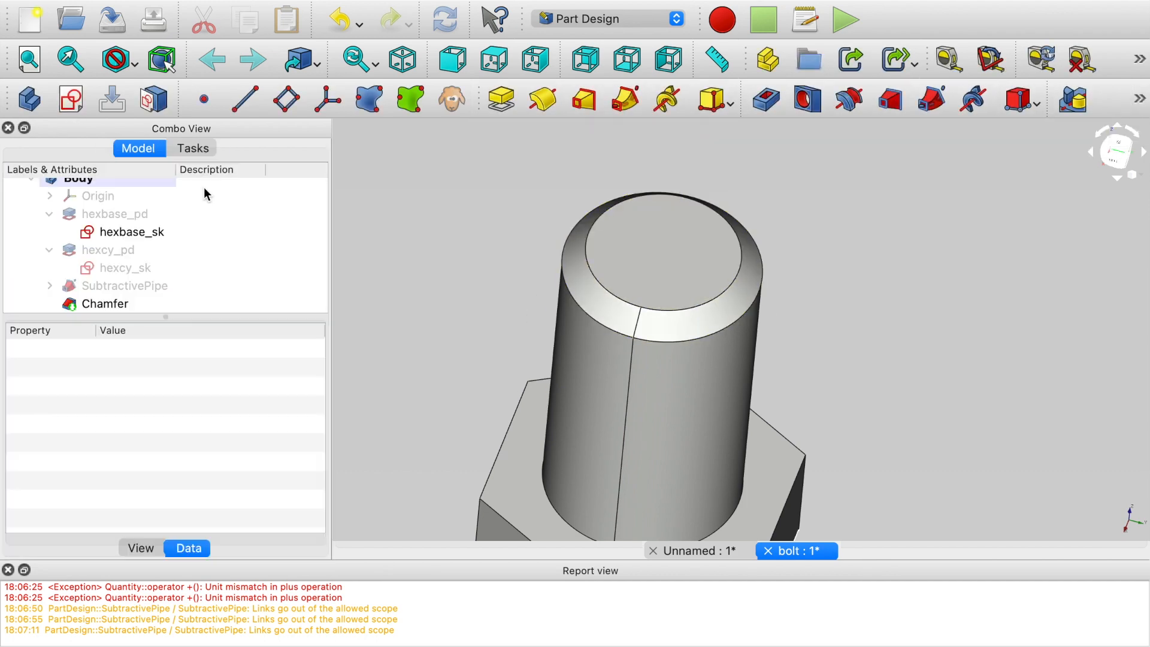
{"action": "scroll", "coordinate": [103, 264], "scroll_direction": "down", "scroll_amount": 1}
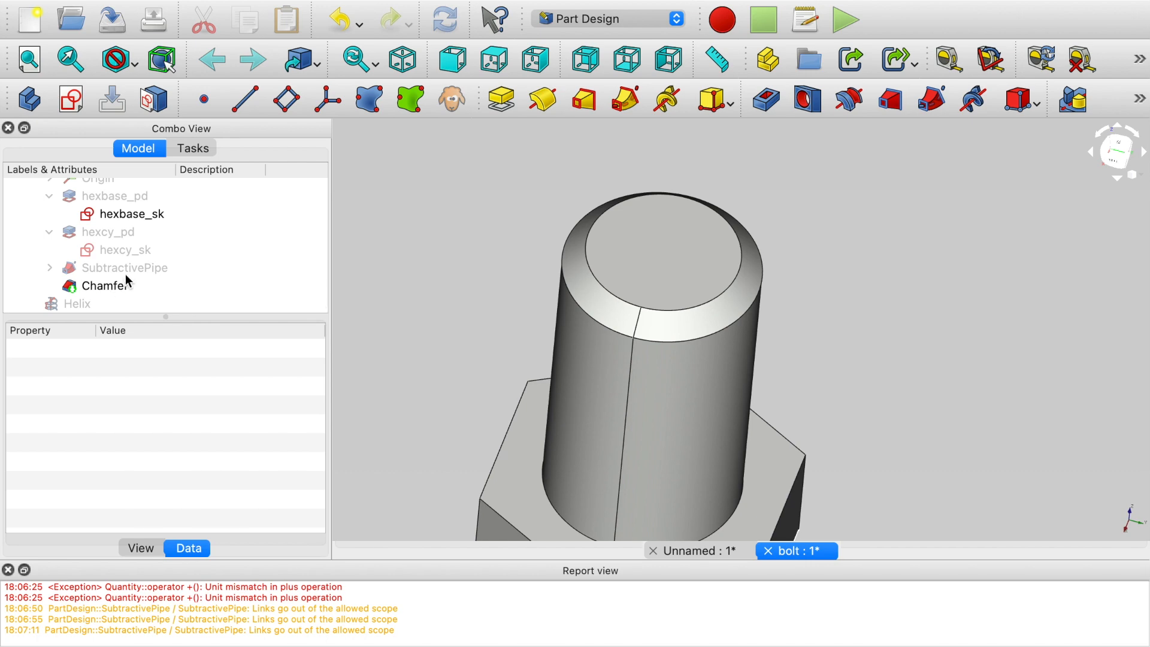
Try to reorder the SubtractivePipe feature after the Chamfer directly in the model tree, and undo the reordering
{"action": "left_click", "coordinate": [118, 267]}
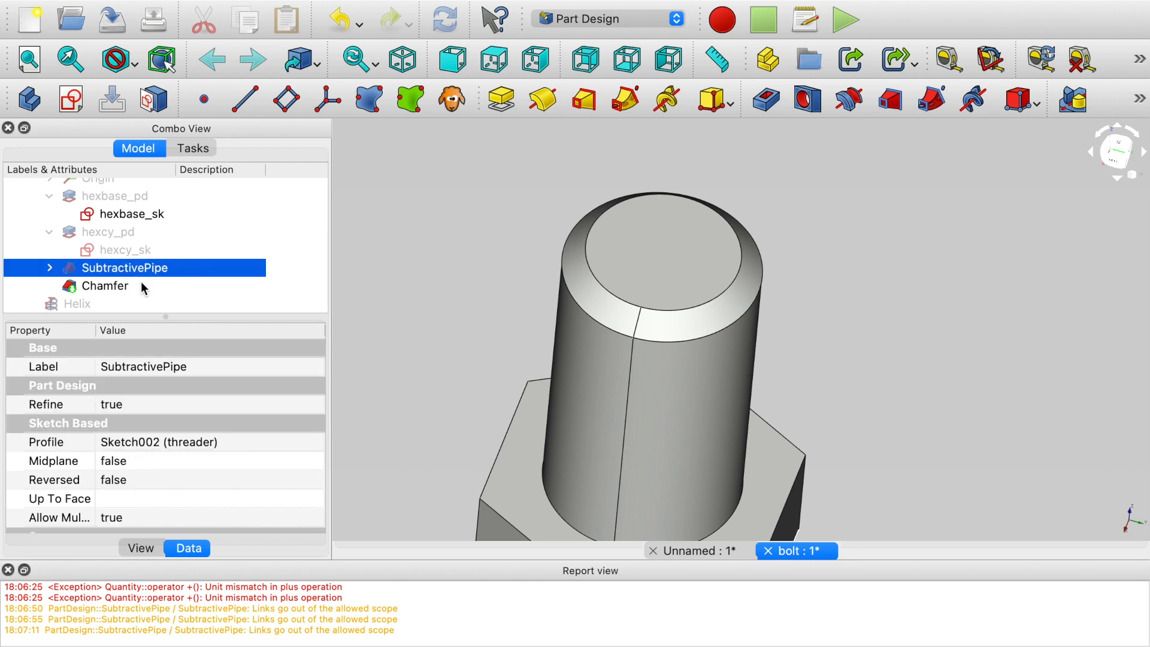
{"action": "right_click", "coordinate": [153, 267]}
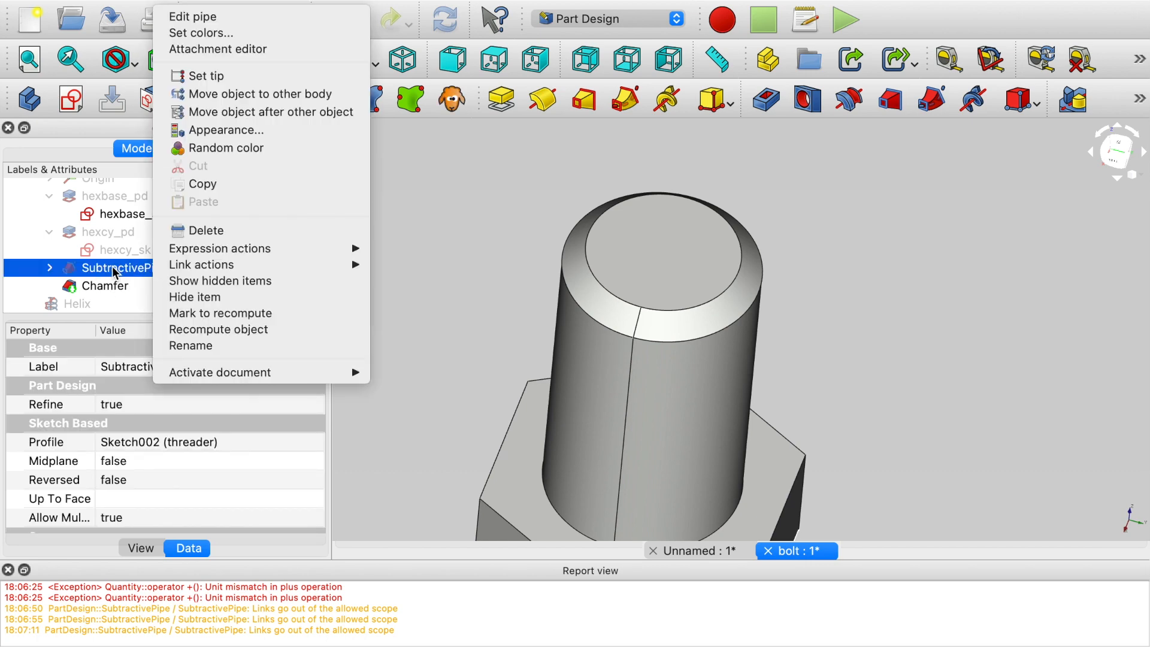
{"action": "left_click", "coordinate": [97, 267]}
{"action": "left_click_drag", "start_coordinate": [110, 272], "coordinate": [109, 293]}
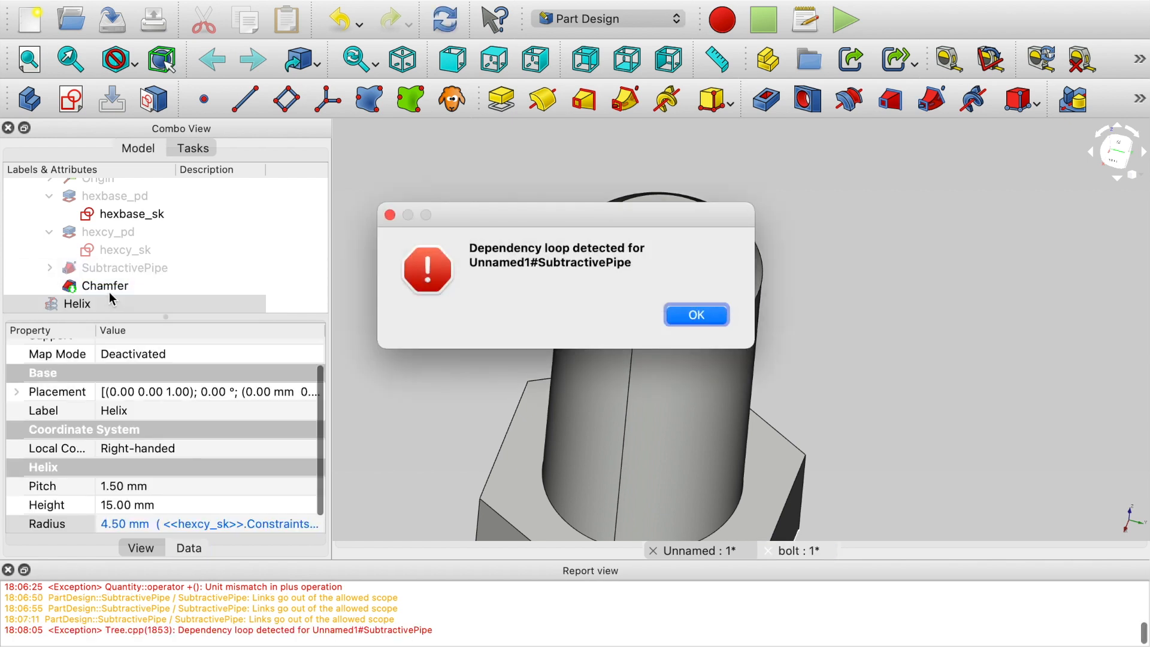
{"action": "left_click", "coordinate": [687, 316]}
{"action": "left_click", "coordinate": [141, 267]}
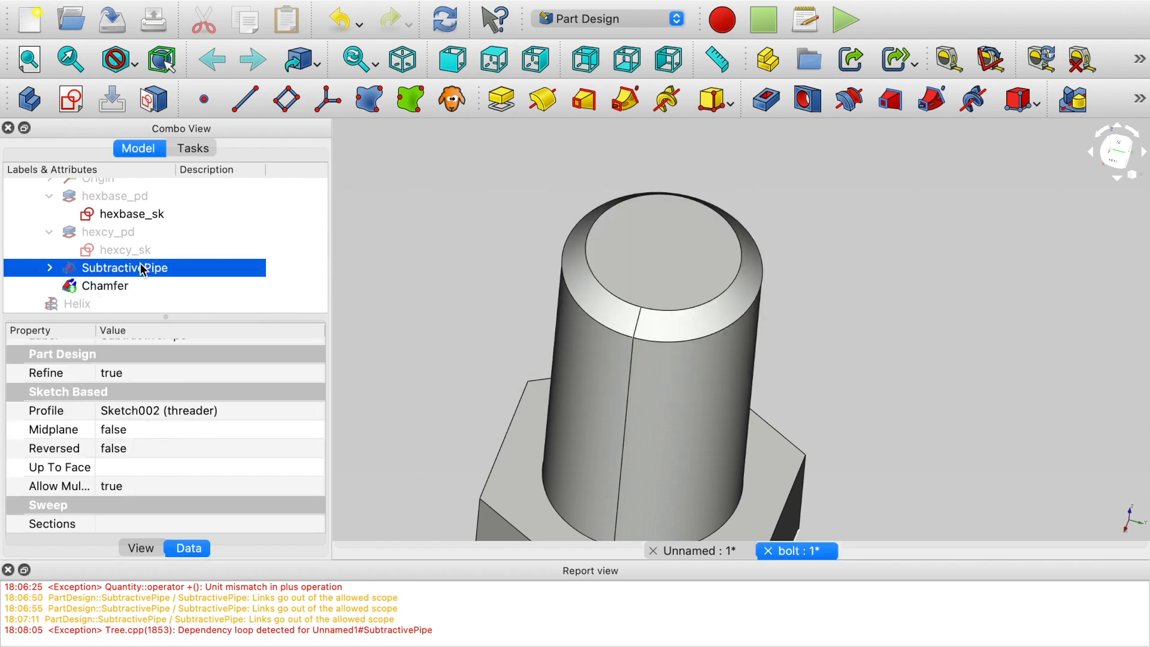
{"action": "left_click_drag", "start_coordinate": [141, 267], "coordinate": [138, 289]}
{"action": "left_click", "coordinate": [135, 289]}
{"action": "right_click", "coordinate": [131, 266]}
{"action": "left_click", "coordinate": [107, 290]}
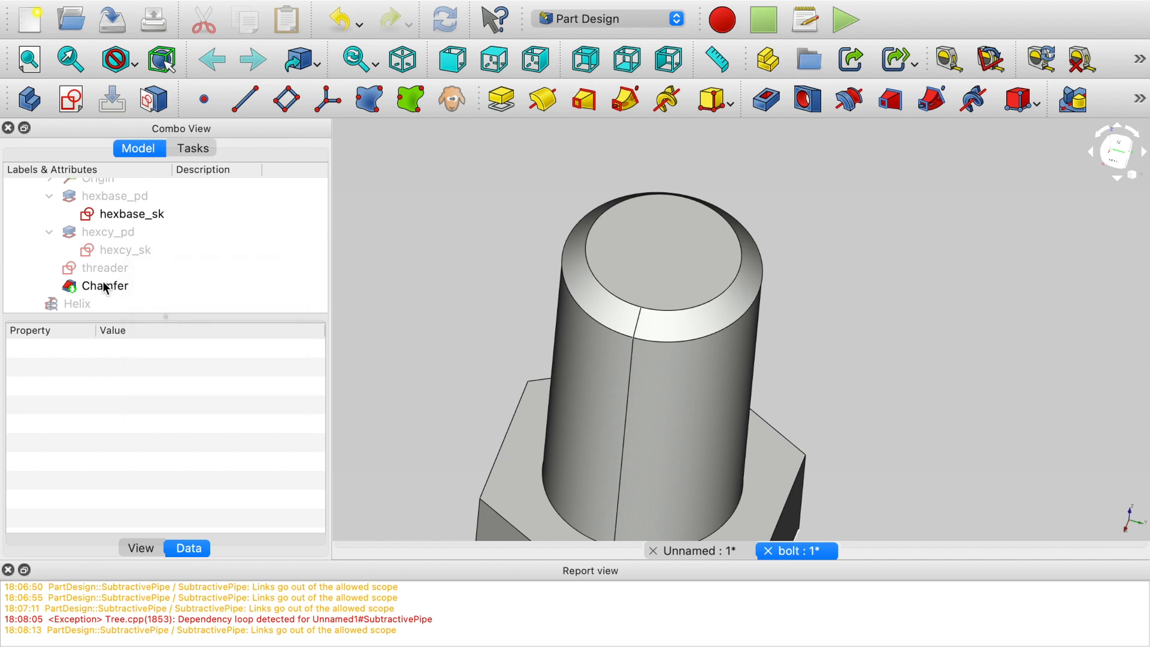
{"action": "scroll", "coordinate": [108, 294], "scroll_direction": "down", "scroll_amount": 1}
{"action": "left_click_drag", "start_coordinate": [108, 303], "coordinate": [106, 271]}
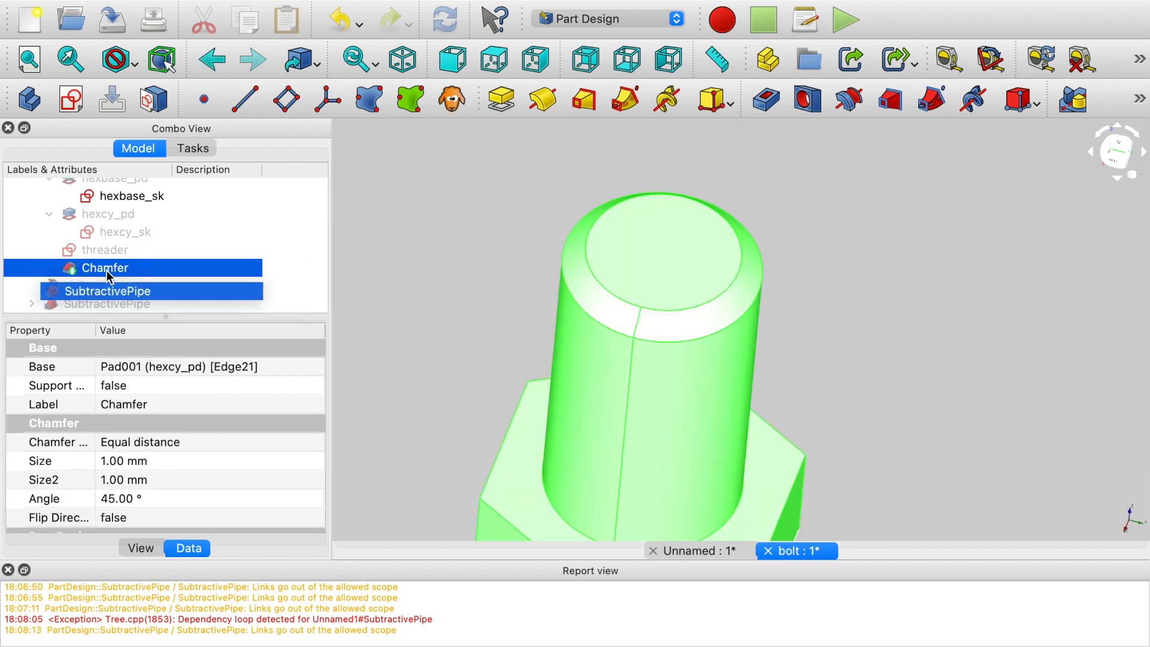
{"action": "key", "text": "super+z"}
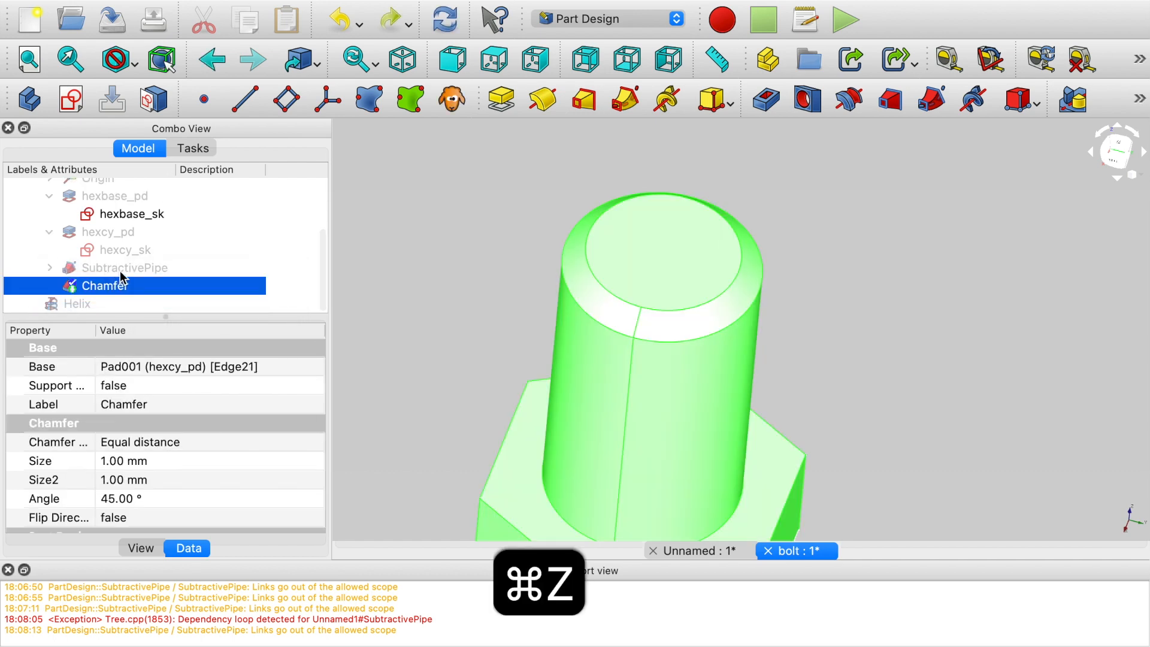
Move the SubtractivePipe feature after the Chamfer feature in the Body and make it the new tip
{"action": "right_click", "coordinate": [120, 273]}
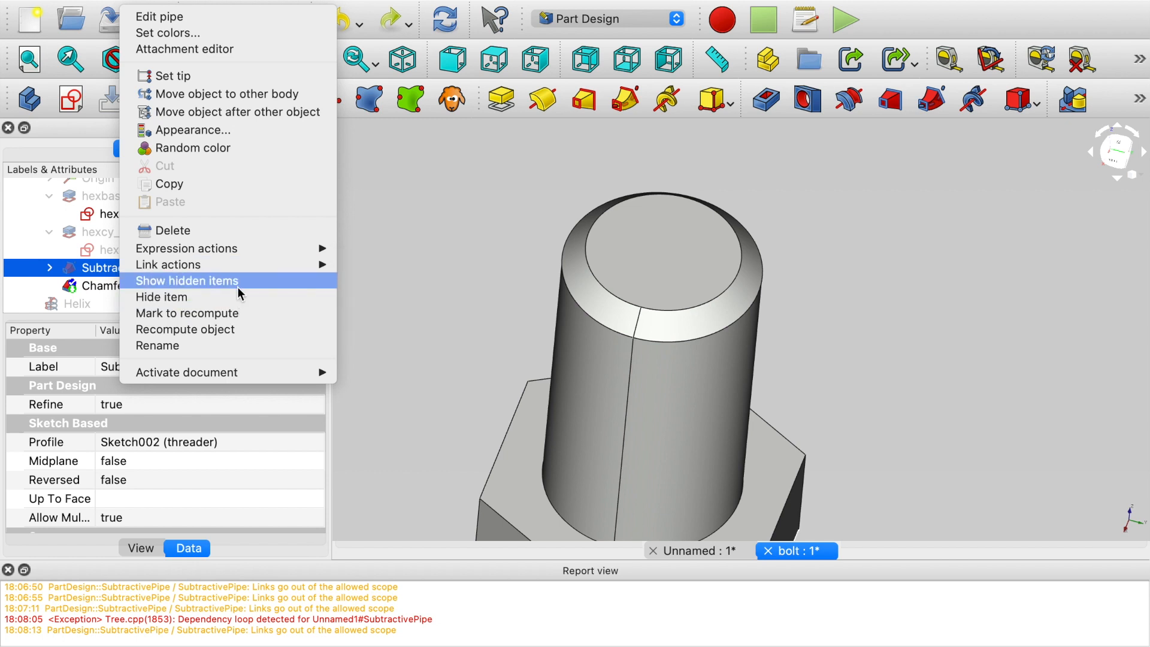
{"action": "mouse_move", "coordinate": [237, 265]}
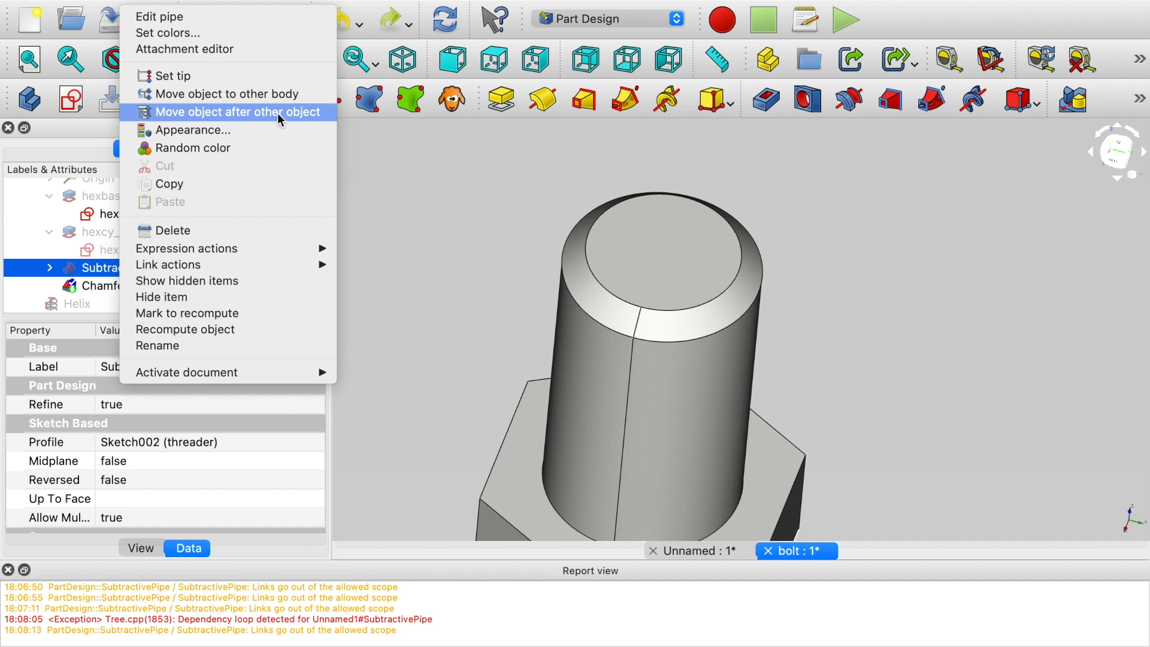
{"action": "left_click", "coordinate": [278, 112]}
{"action": "left_click", "coordinate": [575, 283]}
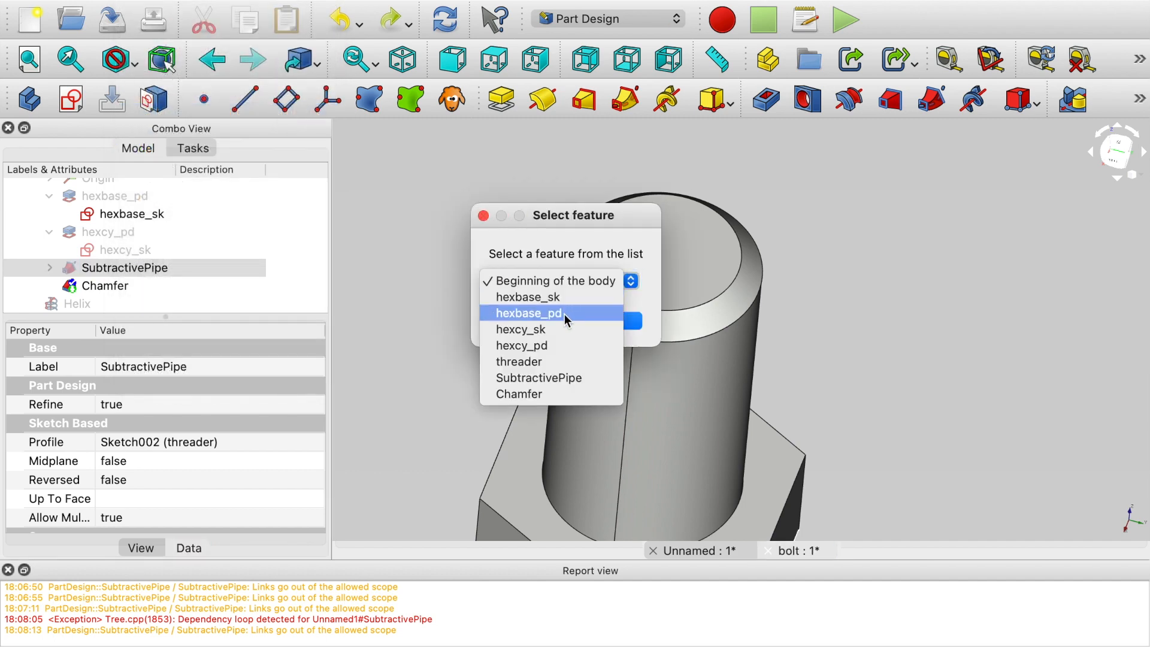
{"action": "left_click", "coordinate": [531, 395]}
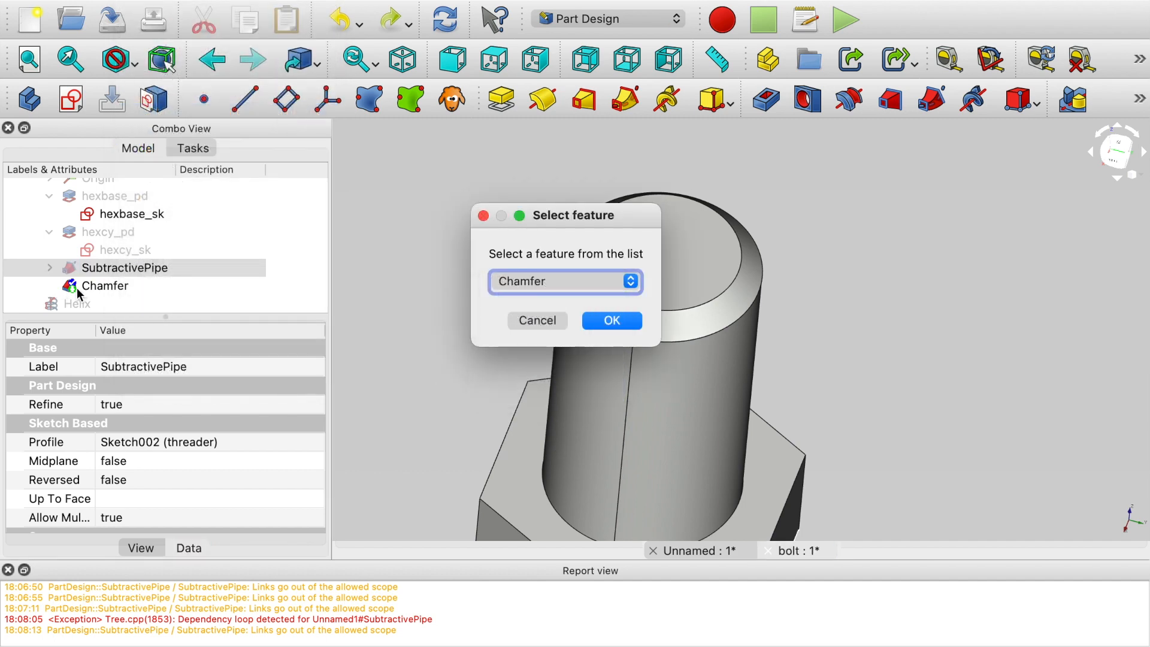
{"action": "left_click", "coordinate": [612, 322]}
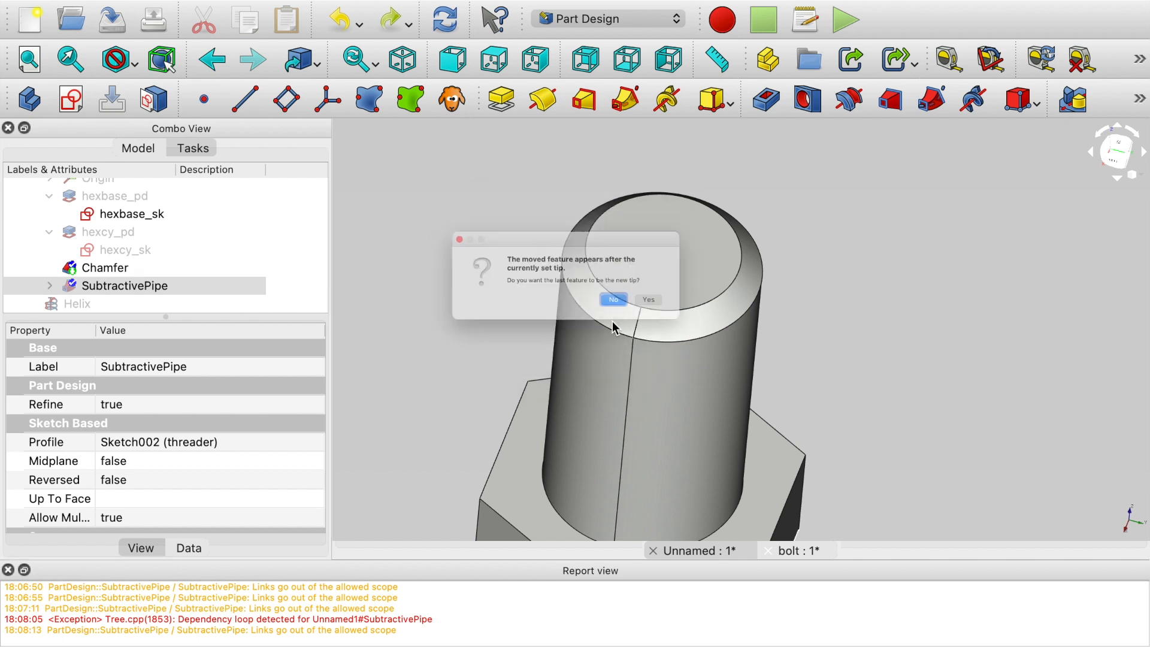
{"action": "left_click", "coordinate": [700, 315]}
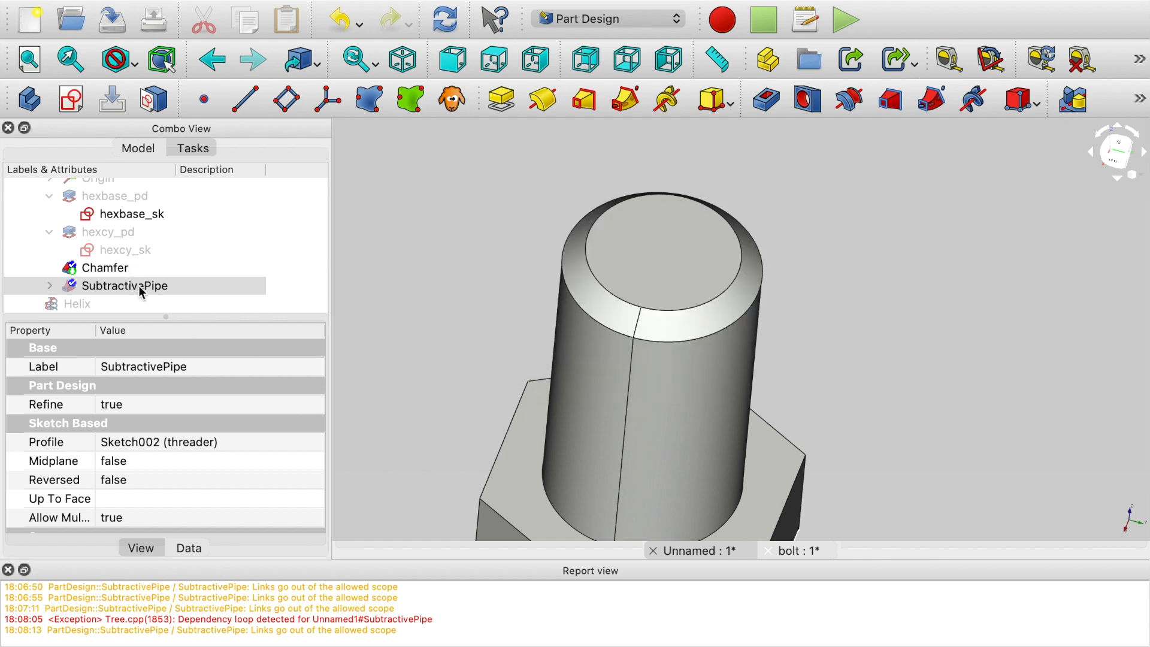
Show the SubtractivePipe feature and clear the selection
{"action": "left_click", "coordinate": [139, 285]}
{"action": "key", "text": "space"}
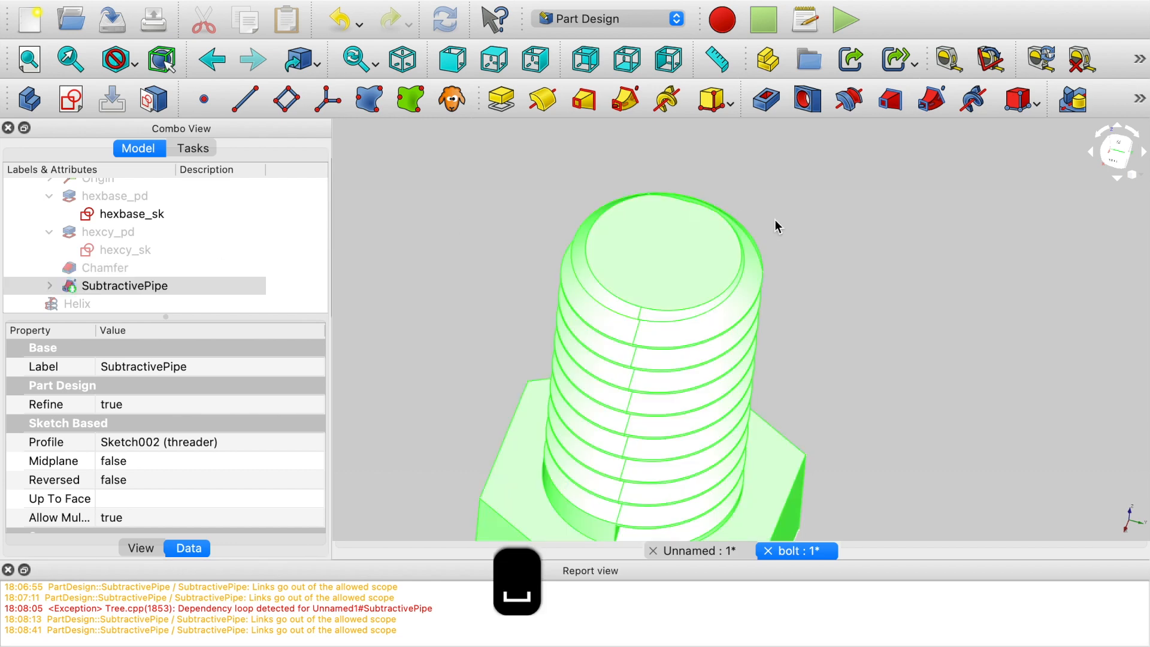
{"action": "left_click", "coordinate": [774, 220]}
Examine the threaded bolt from several sides, including its chamfered end and the thread near the hex head
{"action": "scroll", "coordinate": [772, 221], "scroll_direction": "up", "scroll_amount": 3}
{"action": "scroll", "coordinate": [773, 223], "scroll_direction": "down", "scroll_amount": 3}
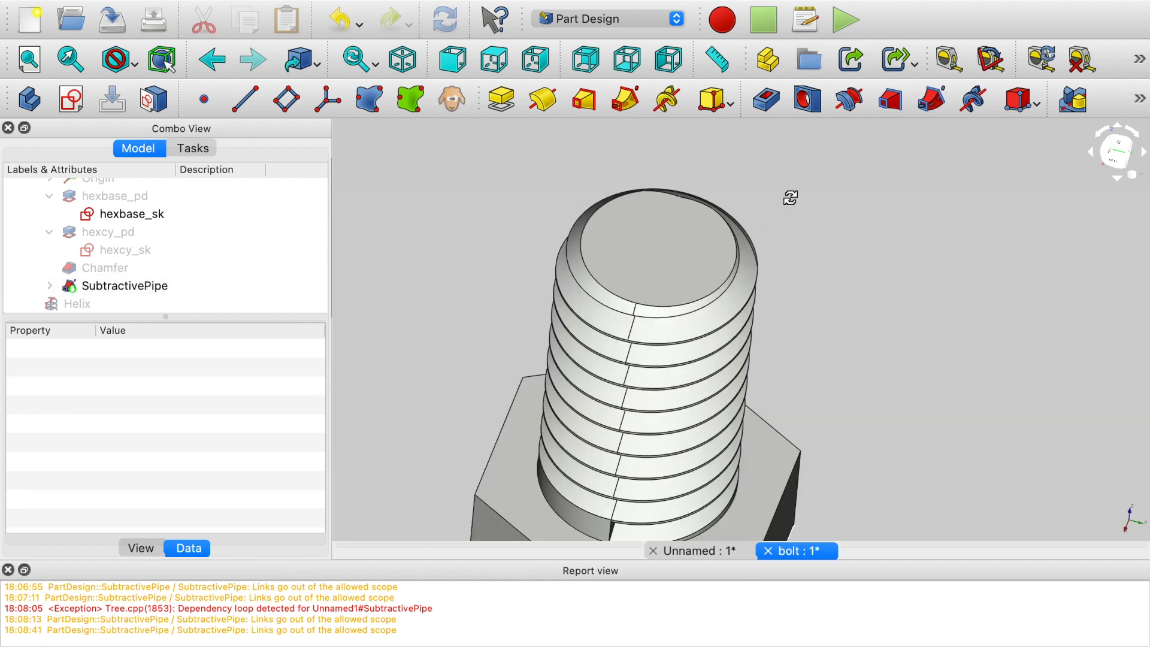
{"action": "middle_click_drag", "start_coordinate": [790, 197], "coordinate": [710, 298]}
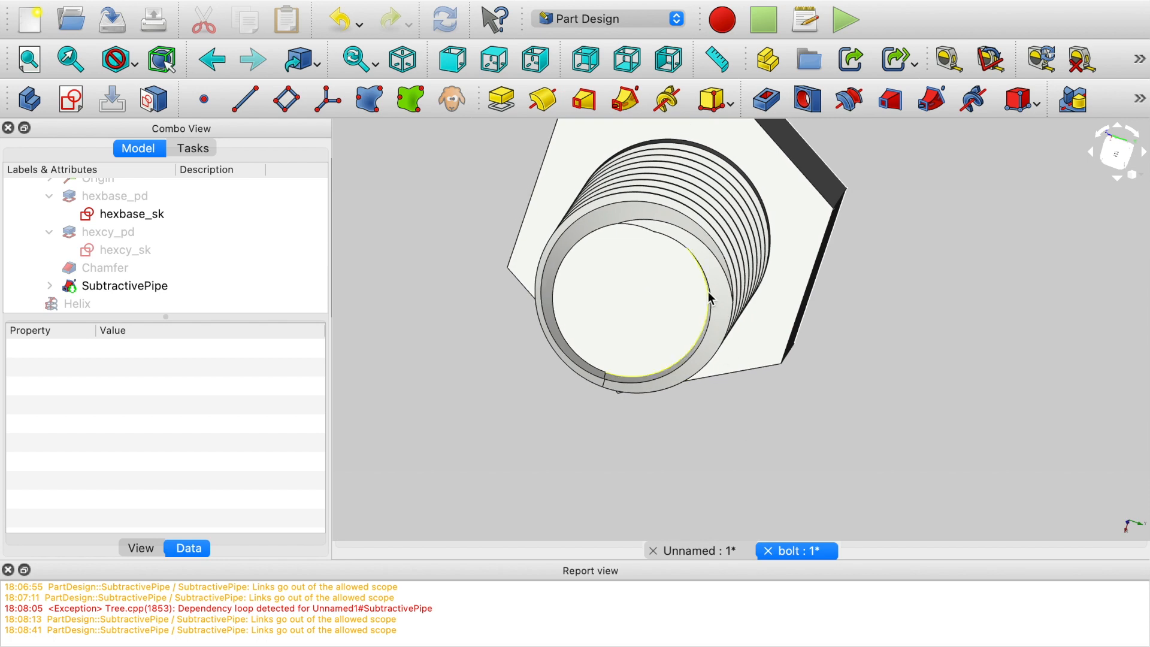
{"action": "scroll", "coordinate": [708, 293], "scroll_direction": "up", "scroll_amount": 2}
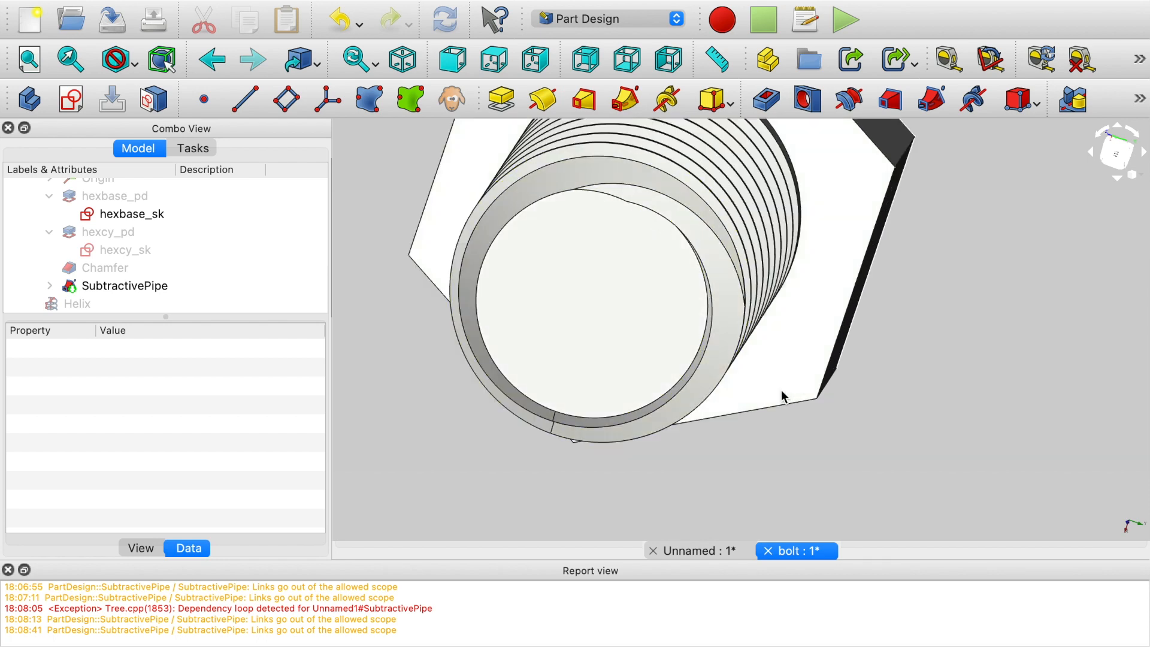
{"action": "scroll", "coordinate": [782, 397], "scroll_direction": "down", "scroll_amount": 10}
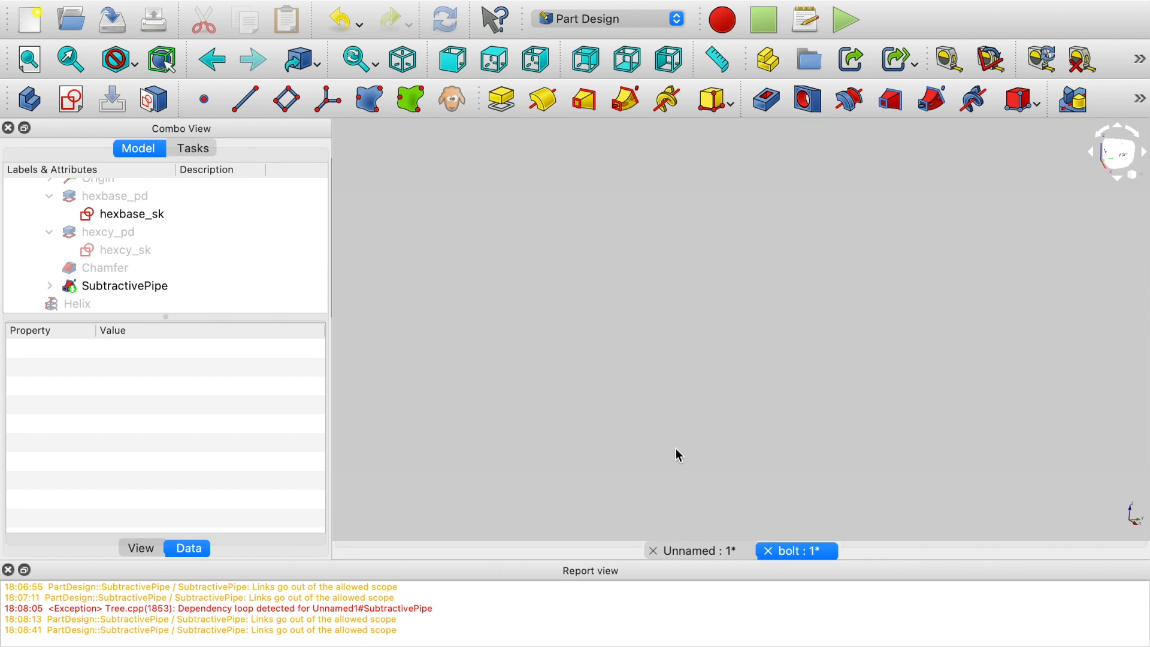
{"action": "scroll", "coordinate": [677, 455], "scroll_direction": "up", "scroll_amount": 6}
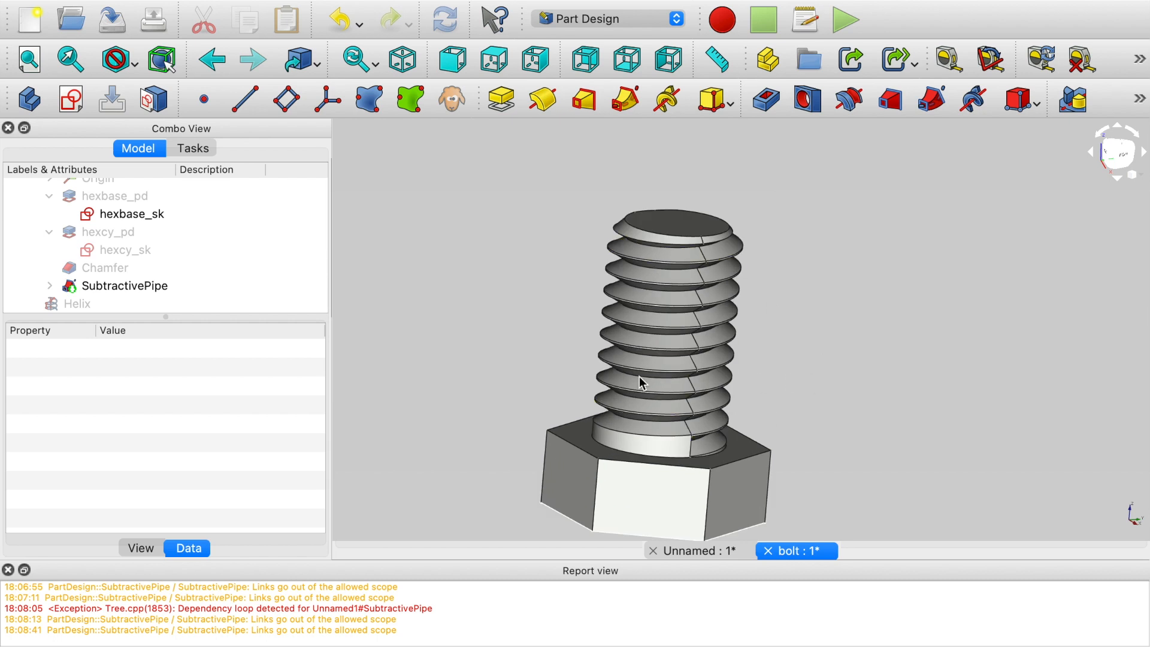
{"action": "scroll", "coordinate": [811, 367], "scroll_direction": "down", "scroll_amount": 3}
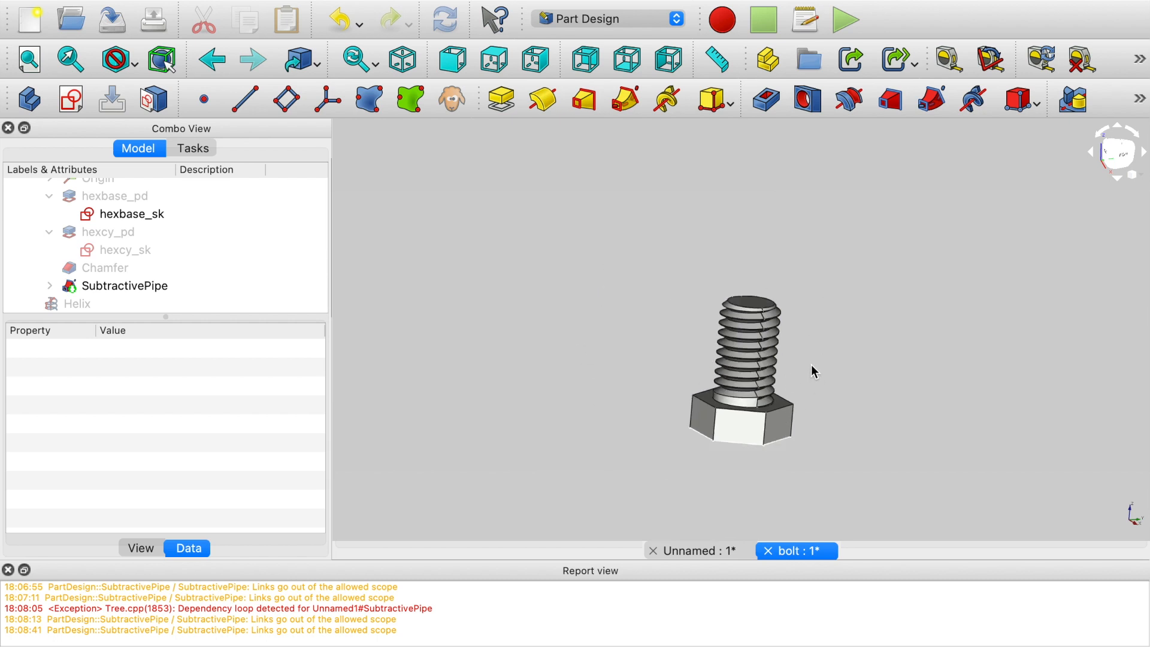
{"action": "middle_click_drag", "start_coordinate": [873, 307], "coordinate": [839, 382]}
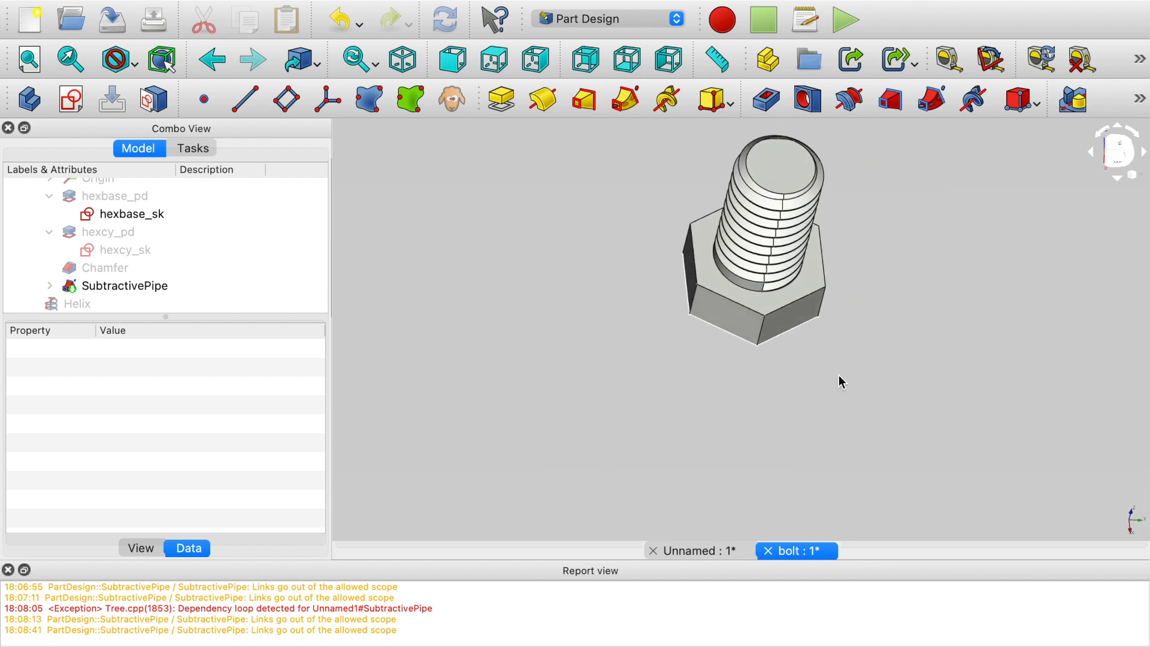
{"action": "scroll", "coordinate": [839, 373], "scroll_direction": "up", "scroll_amount": 4}
{"action": "middle_click_drag", "start_coordinate": [836, 206], "coordinate": [802, 426]}
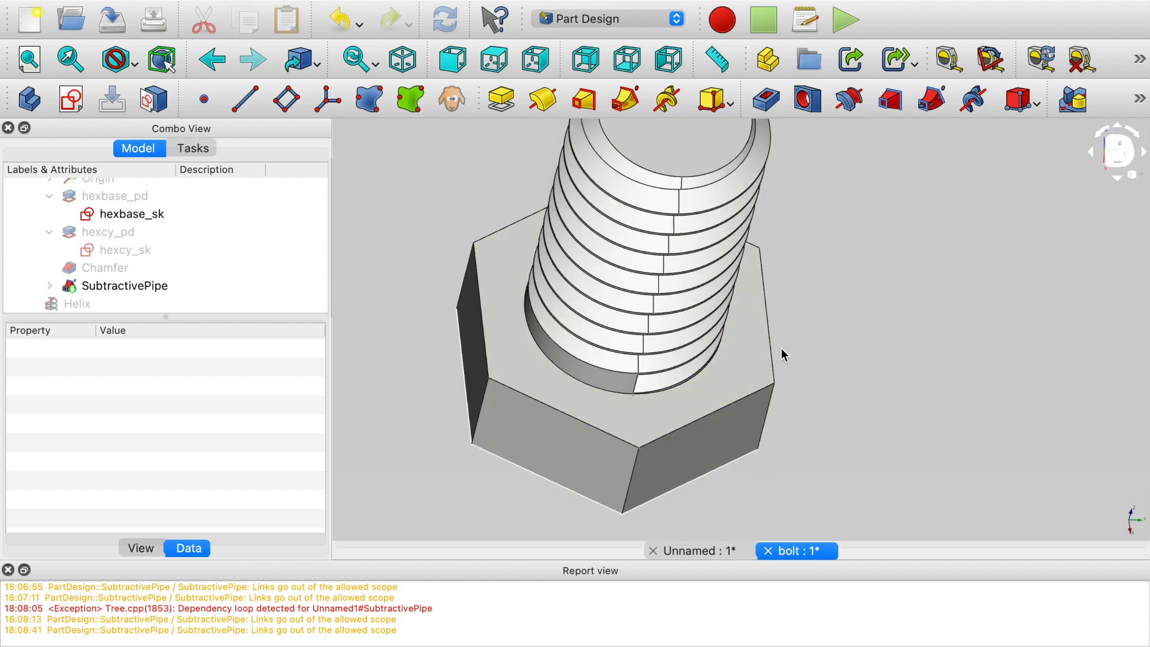
Set the circle's diameter in the hexcy_sk sketch to 7 mm and close the sketch
{"action": "scroll", "coordinate": [102, 293], "scroll_direction": "up", "scroll_amount": 3}
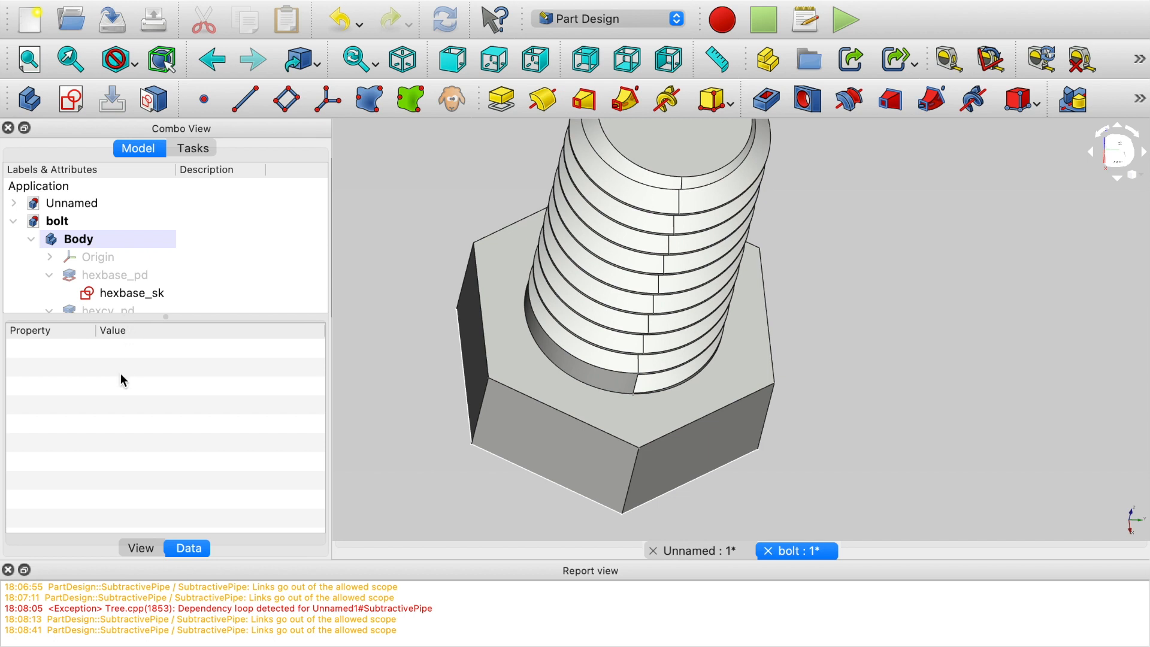
{"action": "left_click_drag", "start_coordinate": [161, 315], "coordinate": [158, 360]}
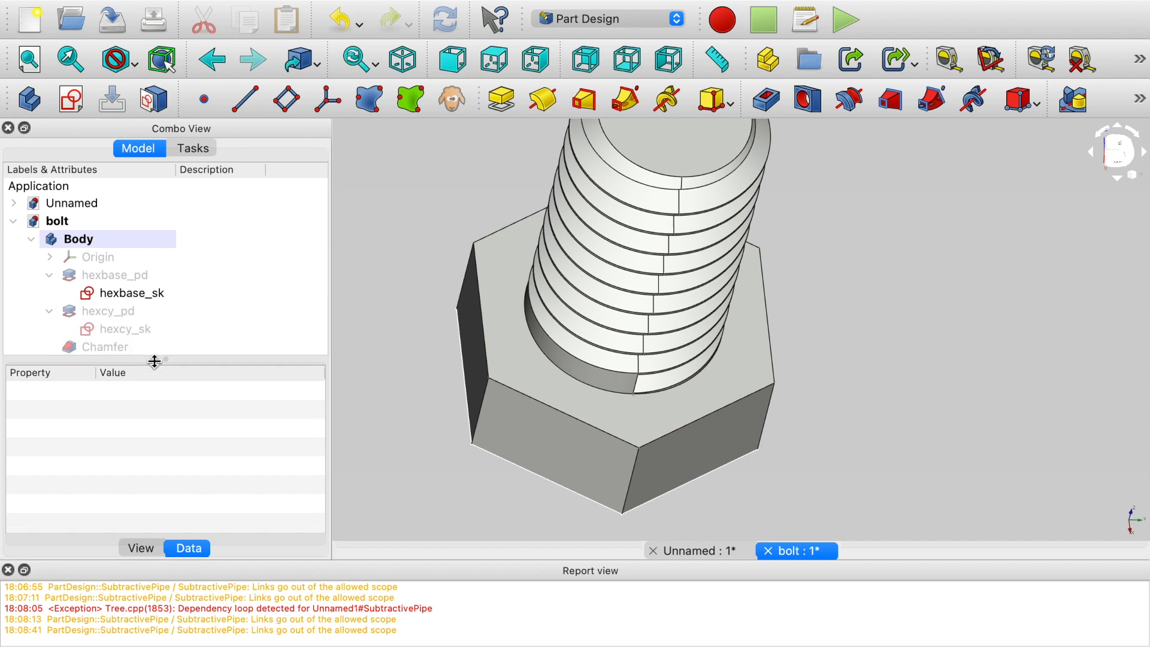
{"action": "scroll", "coordinate": [811, 365], "scroll_direction": "down", "scroll_amount": 3}
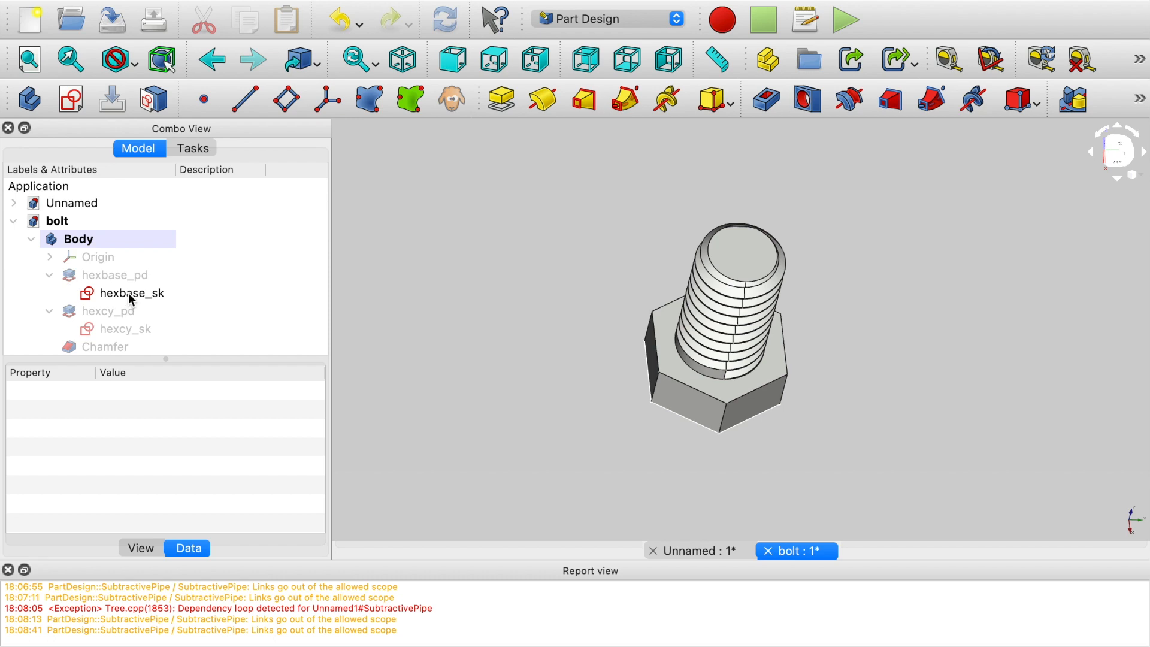
{"action": "double_click", "coordinate": [127, 326]}
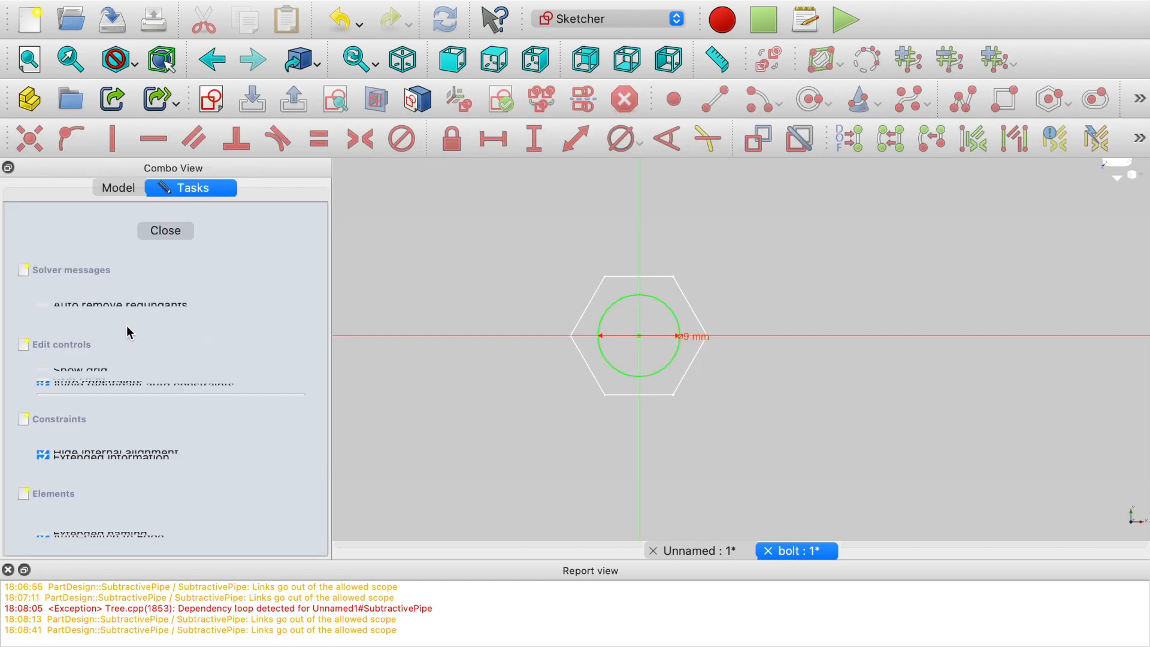
{"action": "double_click", "coordinate": [695, 340]}
{"action": "type", "text": "7"}
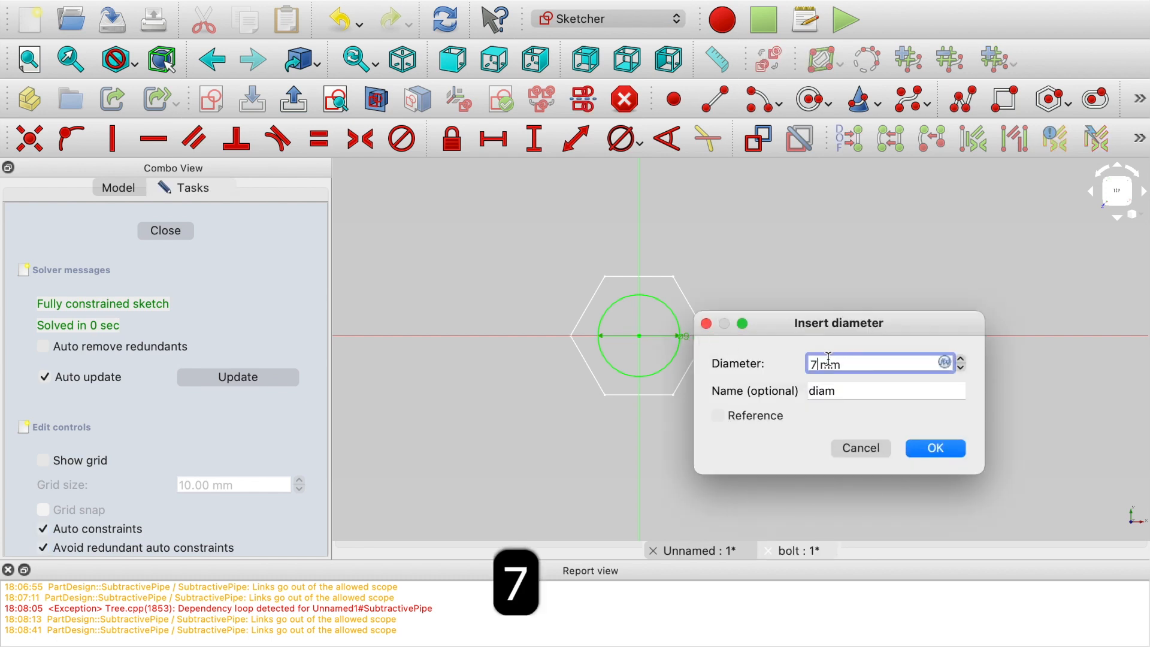
{"action": "key", "text": "Up"}
{"action": "type", "text": "7"}
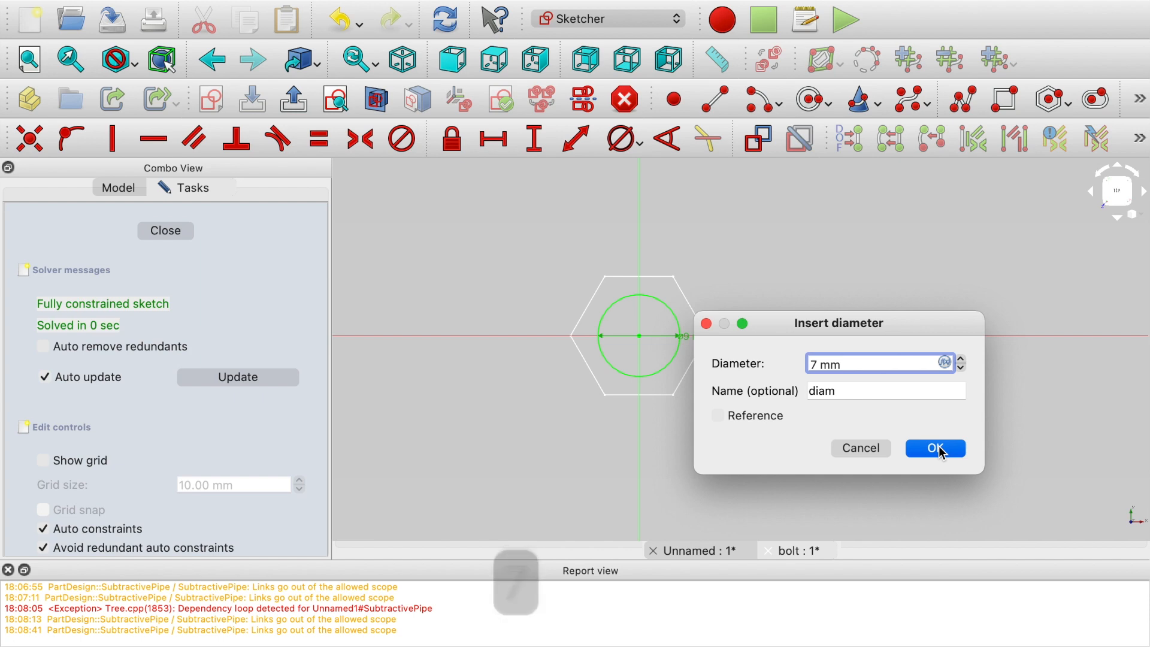
{"action": "left_click", "coordinate": [958, 454]}
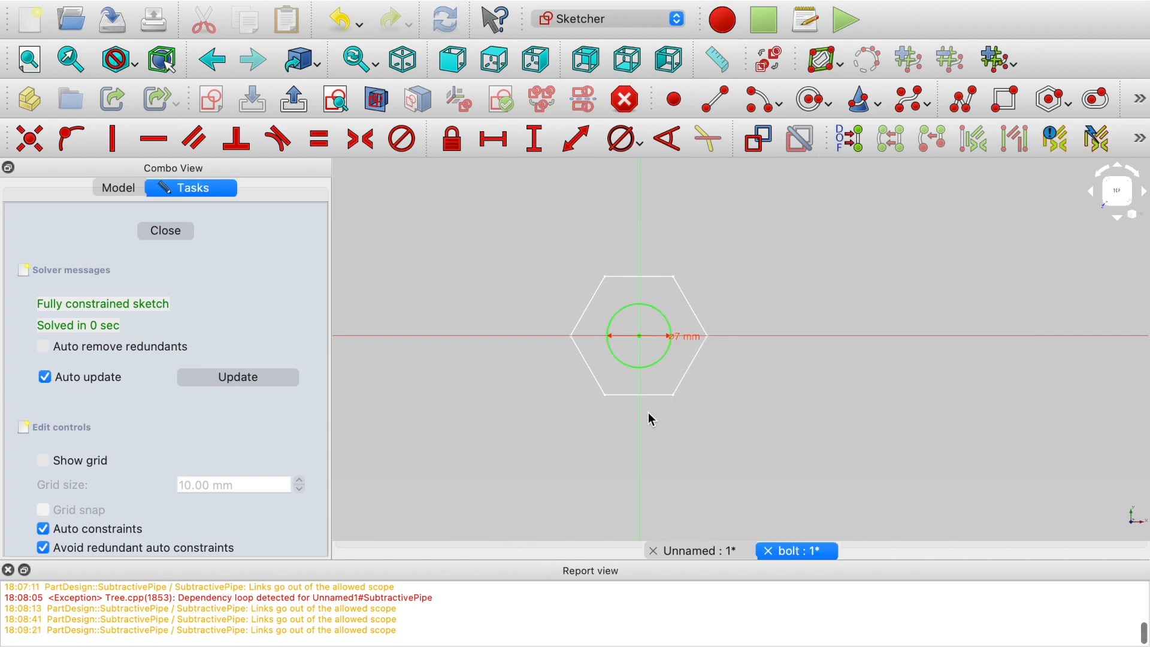
{"action": "left_click", "coordinate": [165, 232]}
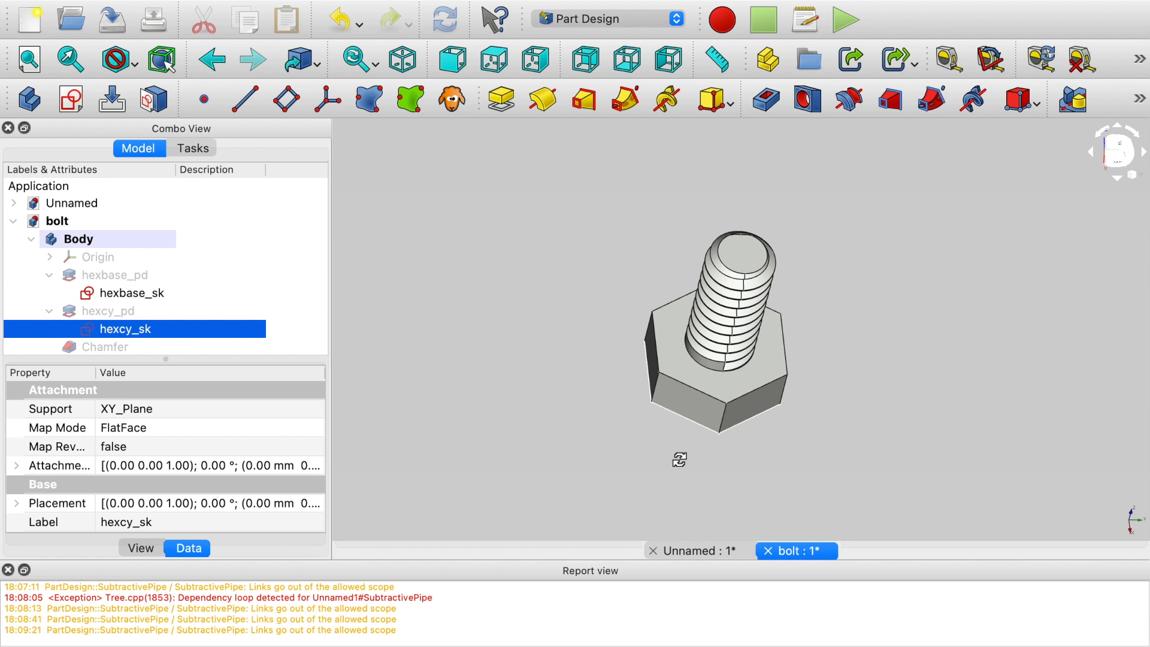
Check the thread on the resized shank, undo the circle's diameter change and select hexcy_sk
{"action": "left_click_drag", "start_coordinate": [679, 462], "coordinate": [745, 443]}
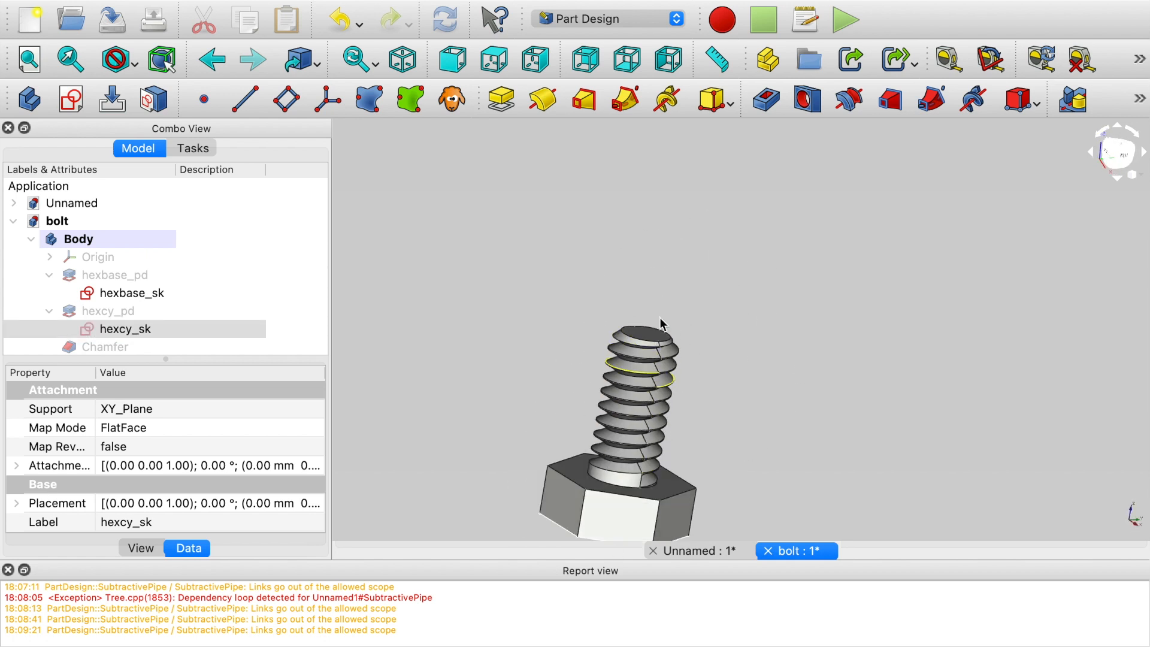
{"action": "scroll", "coordinate": [702, 448], "scroll_direction": "down", "scroll_amount": 2}
{"action": "scroll", "coordinate": [702, 447], "scroll_direction": "up", "scroll_amount": 3}
{"action": "scroll", "coordinate": [702, 447], "scroll_direction": "down", "scroll_amount": 3}
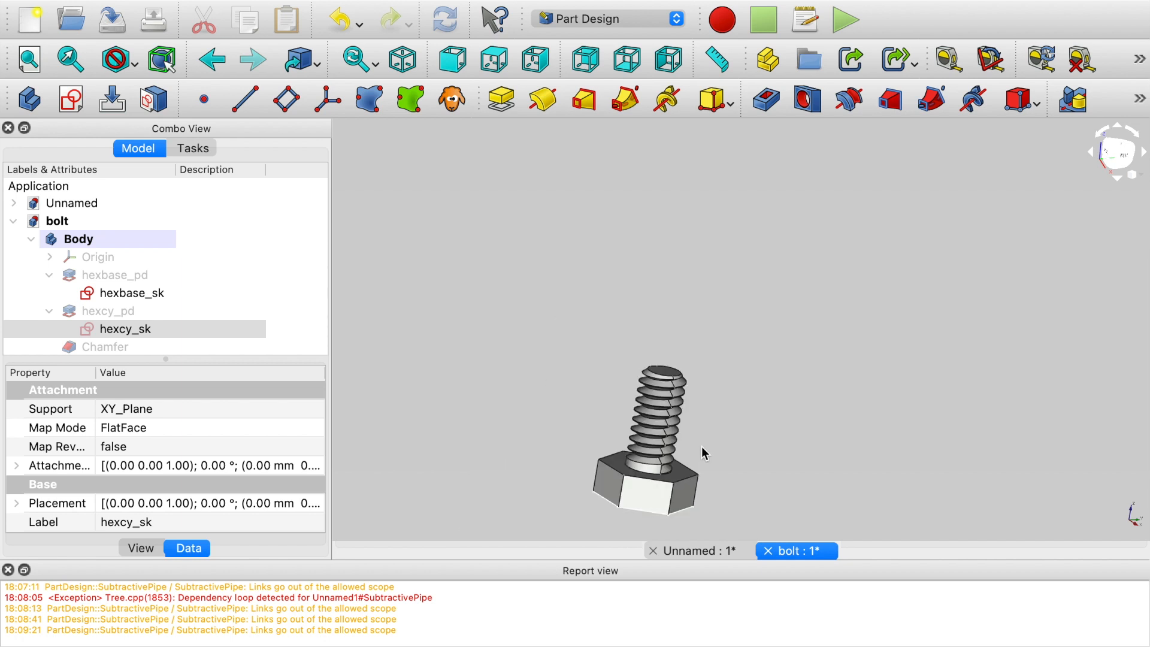
{"action": "key", "text": "super+z"}
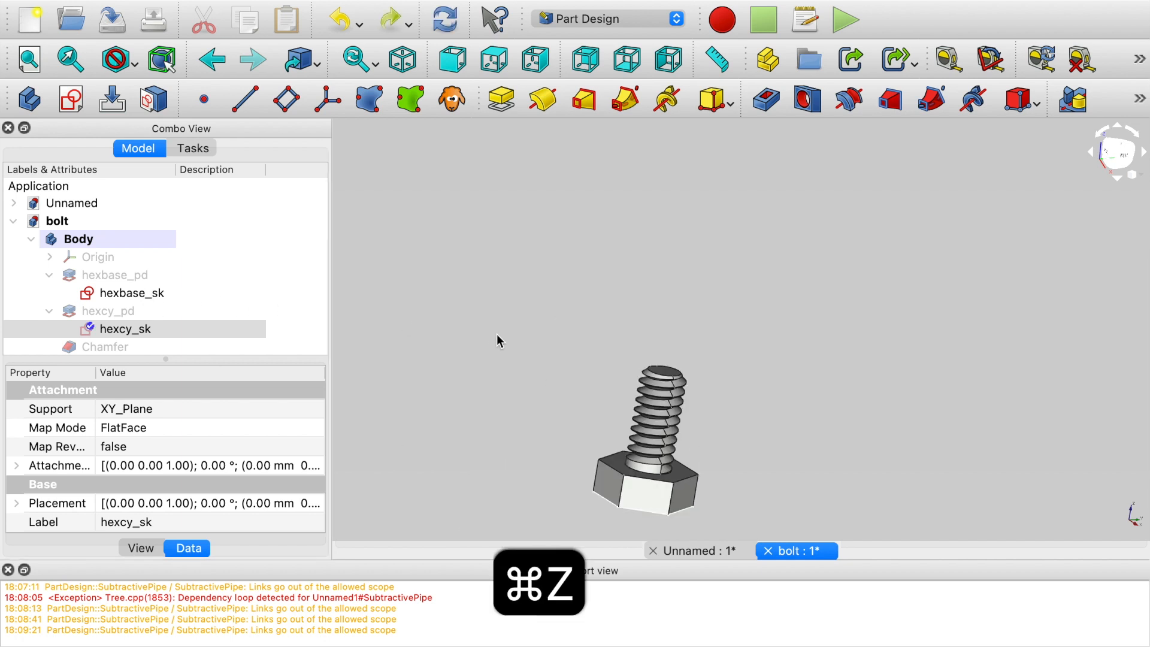
{"action": "key", "text": "super+z"}
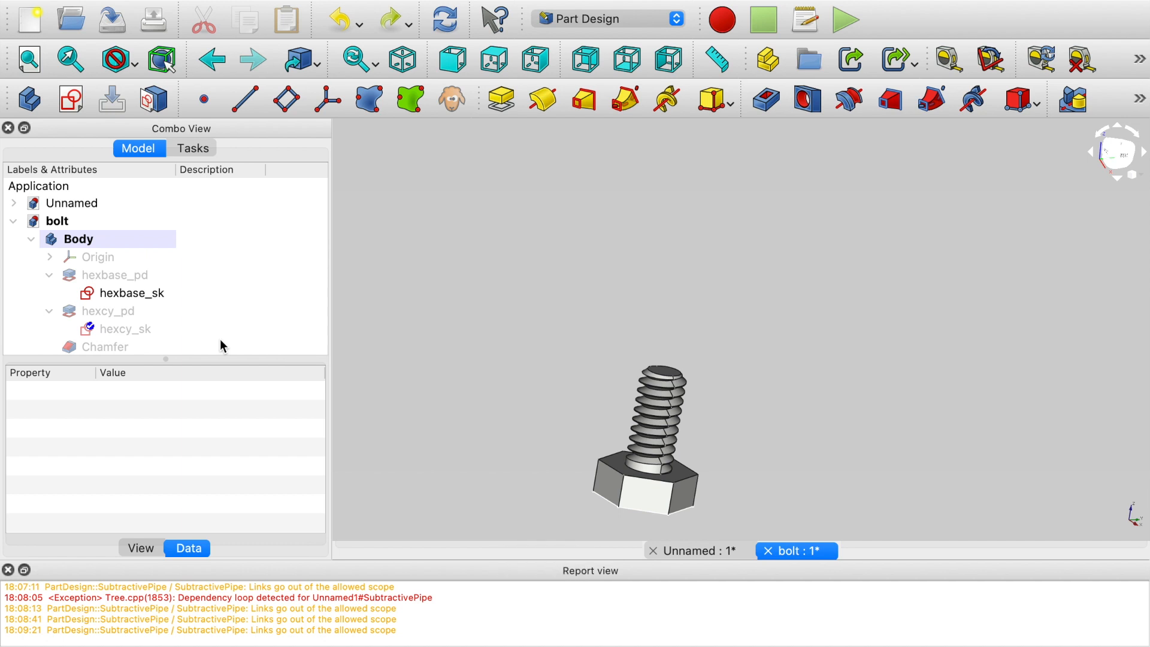
{"action": "left_click", "coordinate": [125, 329]}
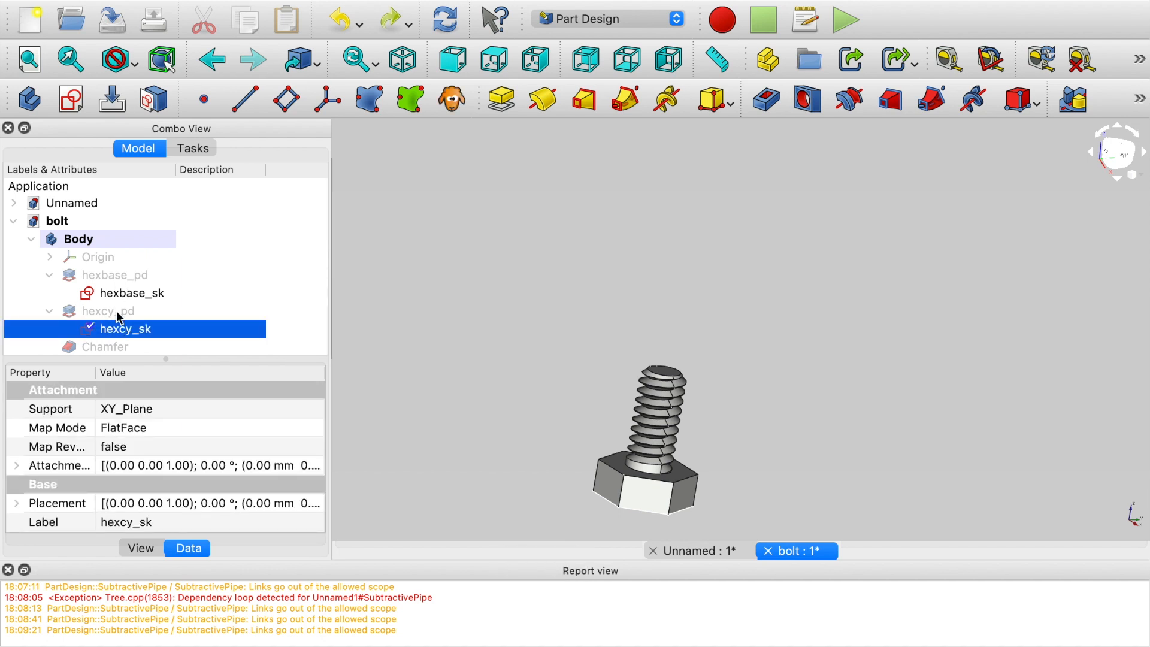
Expand the constraints of the hexcy_sk sketch in its properties and open the diam value for editing
{"action": "scroll", "coordinate": [120, 318], "scroll_direction": "down", "scroll_amount": 2}
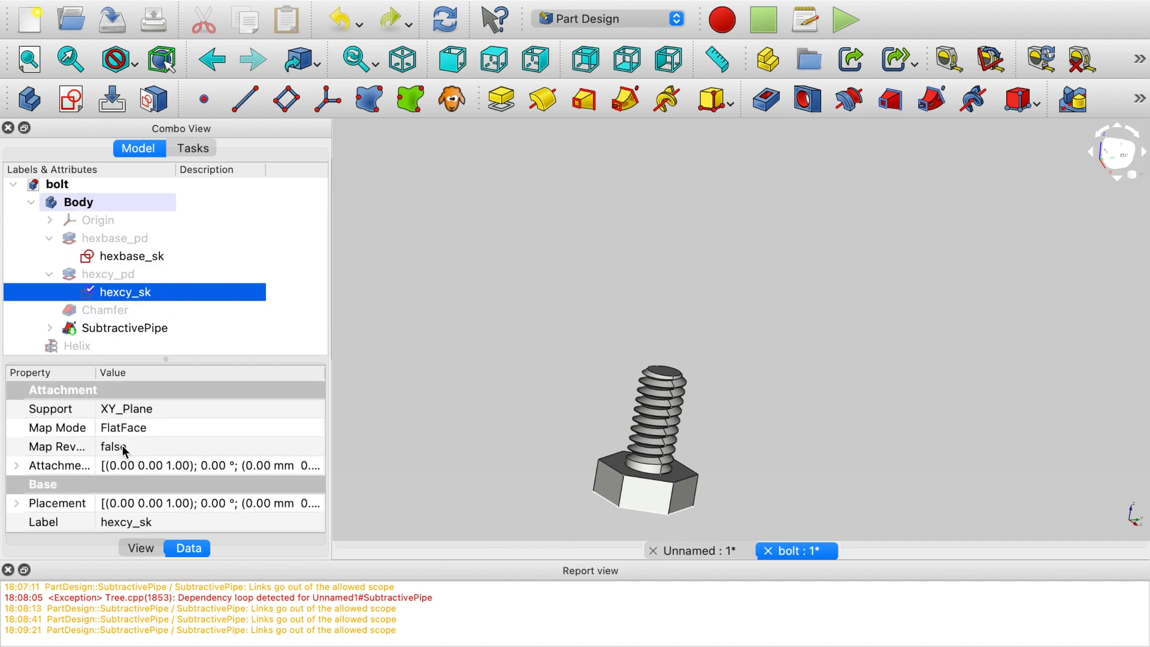
{"action": "scroll", "coordinate": [125, 468], "scroll_direction": "down", "scroll_amount": 3}
{"action": "left_click", "coordinate": [123, 506]}
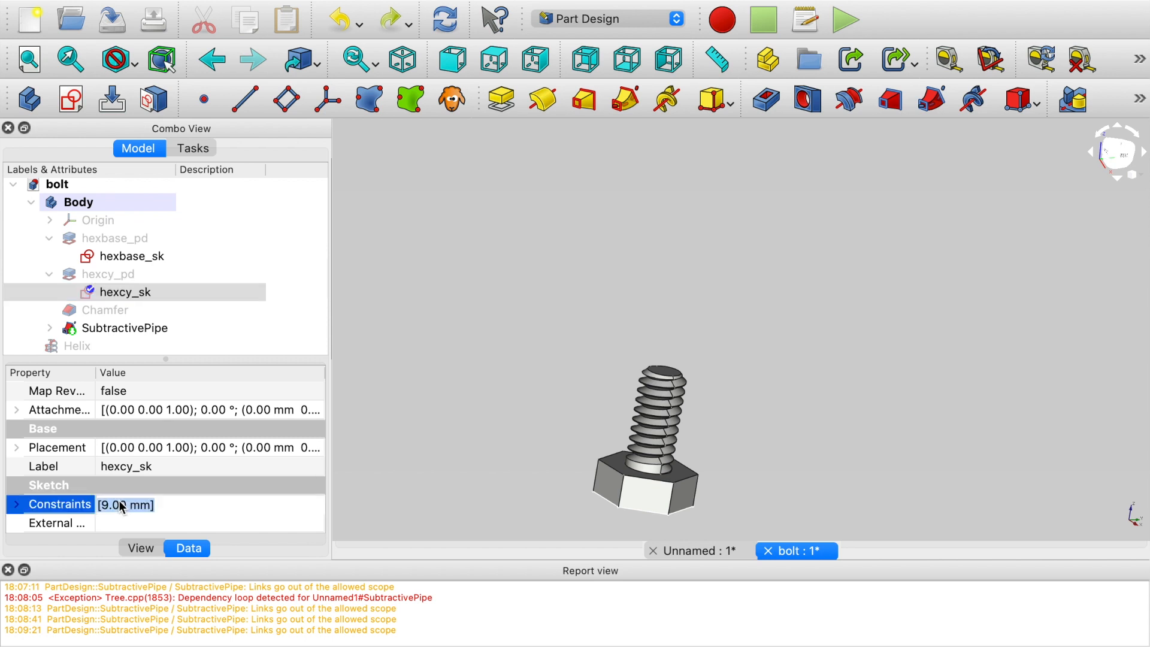
{"action": "left_click", "coordinate": [15, 506]}
{"action": "scroll", "coordinate": [53, 509], "scroll_direction": "down", "scroll_amount": 1}
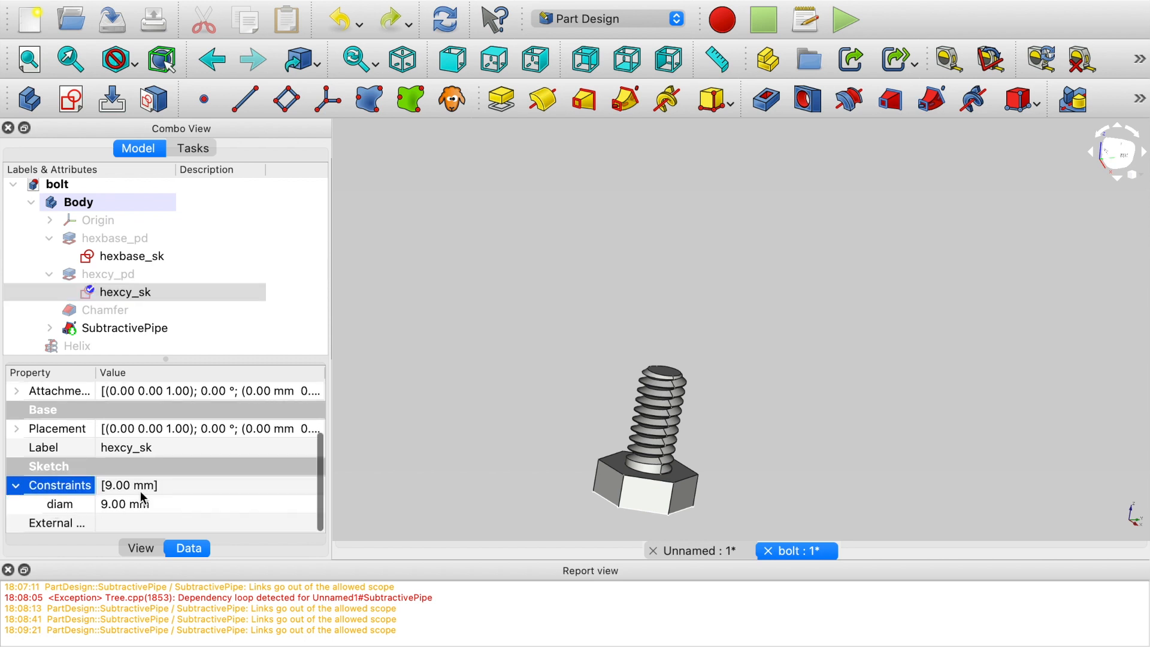
{"action": "left_click", "coordinate": [117, 503]}
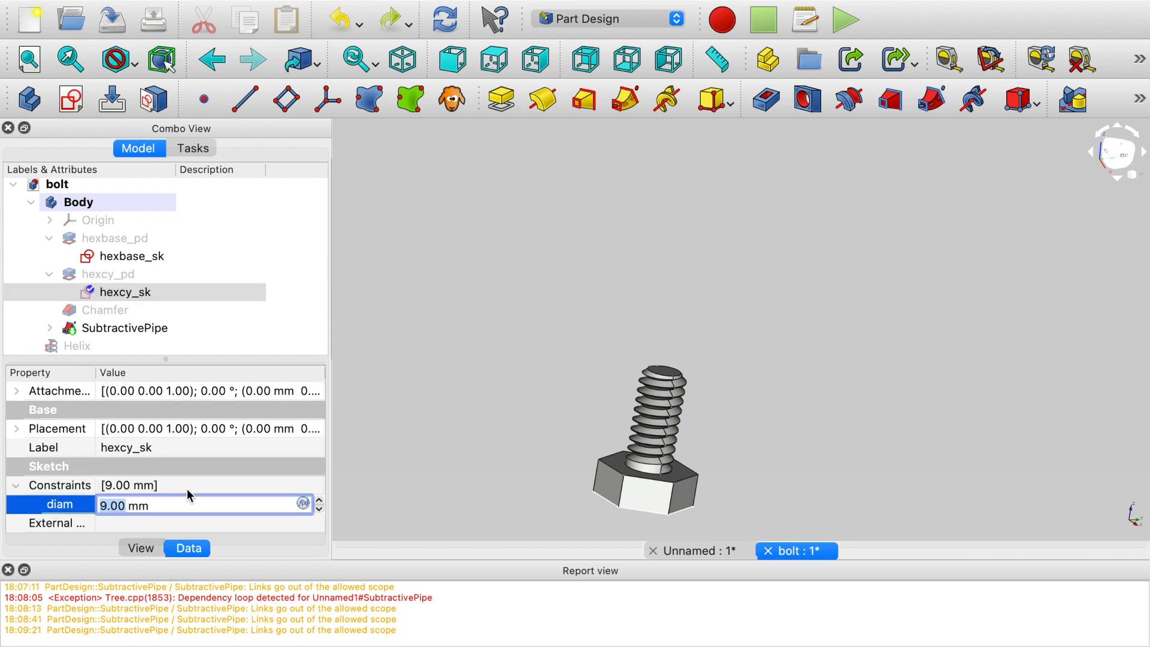
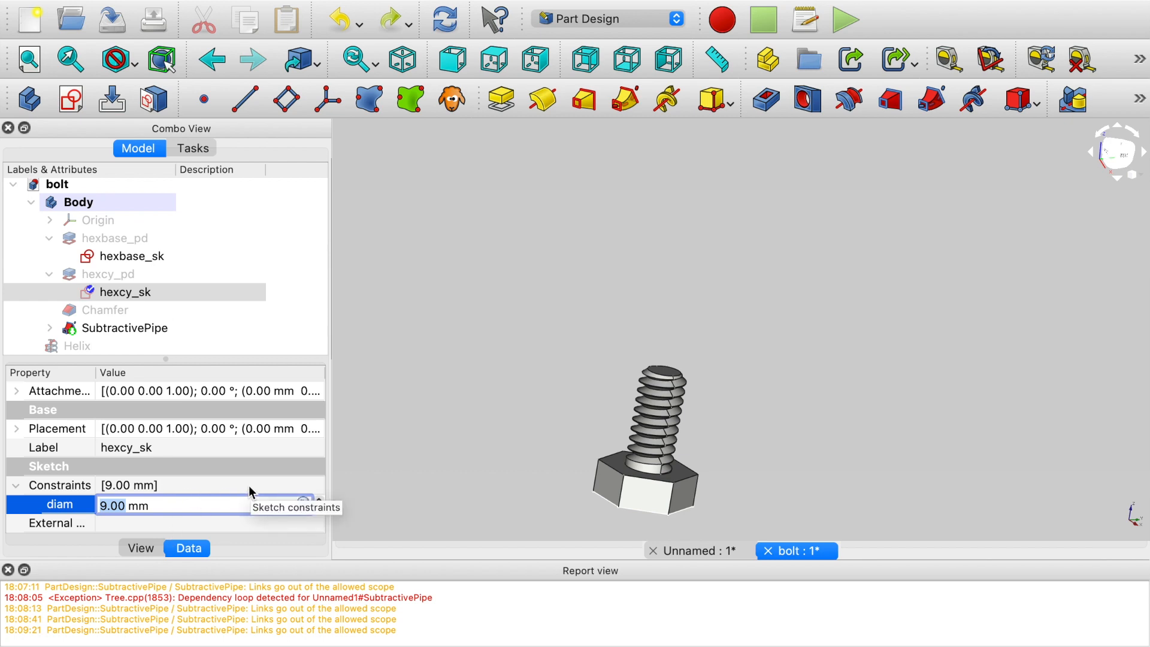
Open and close the hexcy_sk sketch to refresh the bolt, and show the bolt in isometric view
{"action": "double_click", "coordinate": [173, 290]}
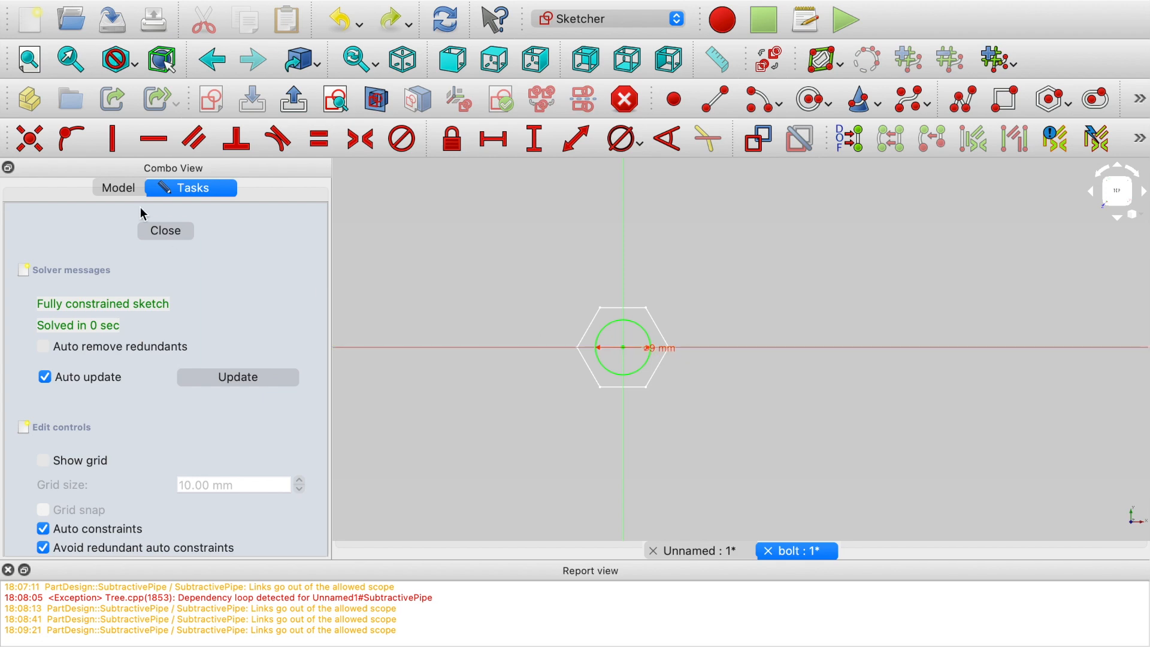
{"action": "left_click", "coordinate": [152, 238]}
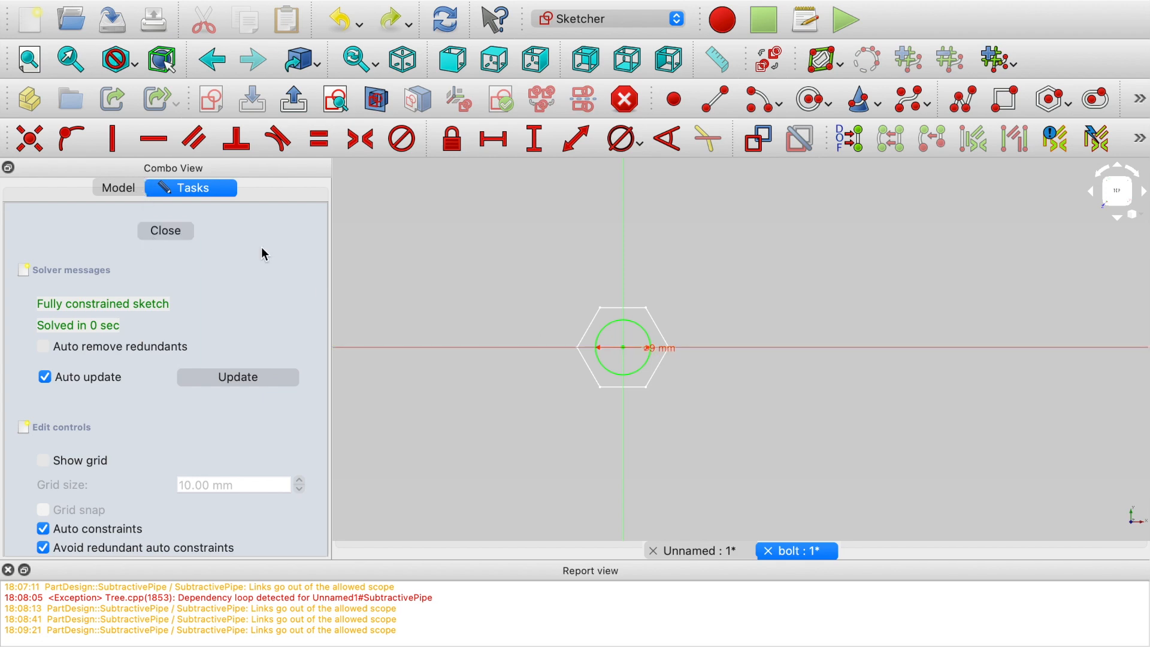
{"action": "left_click", "coordinate": [166, 232]}
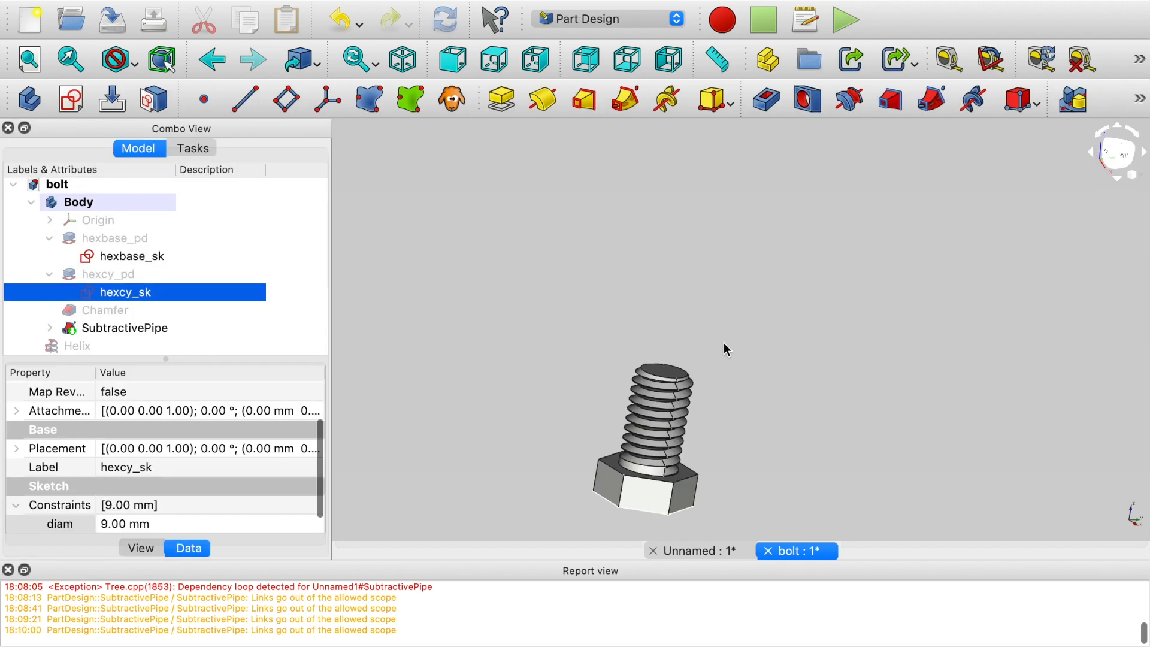
{"action": "right_click", "coordinate": [720, 456]}
{"action": "left_click", "coordinate": [656, 303]}
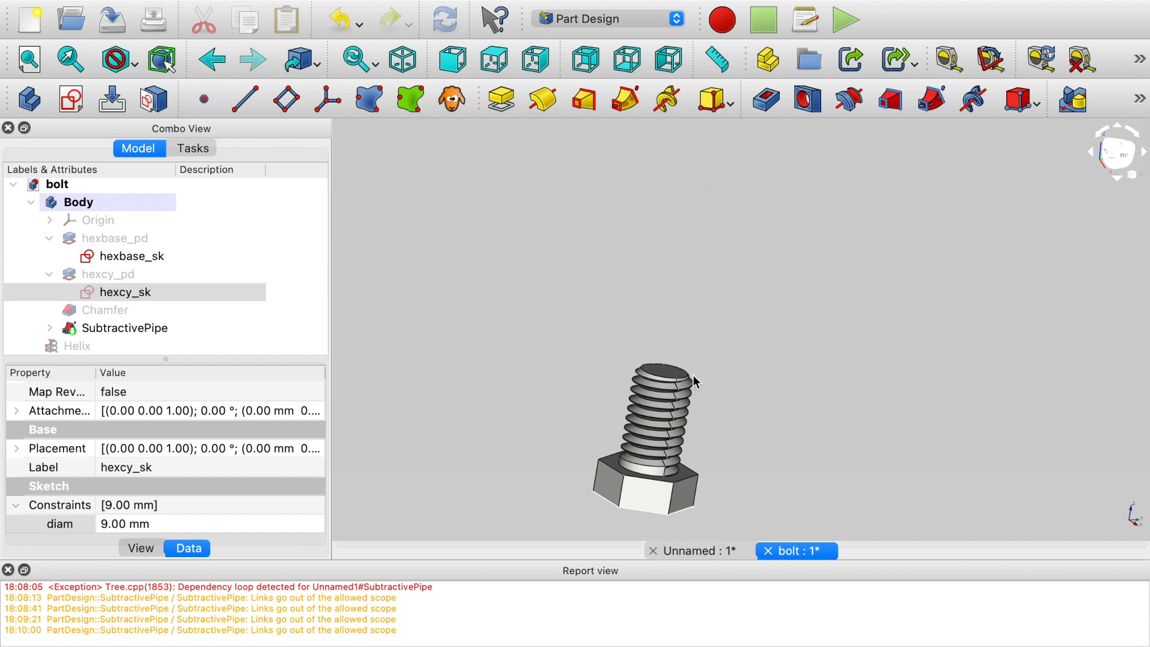
{"action": "middle_click_drag", "start_coordinate": [711, 450], "coordinate": [702, 395]}
{"action": "key", "text": "0"}
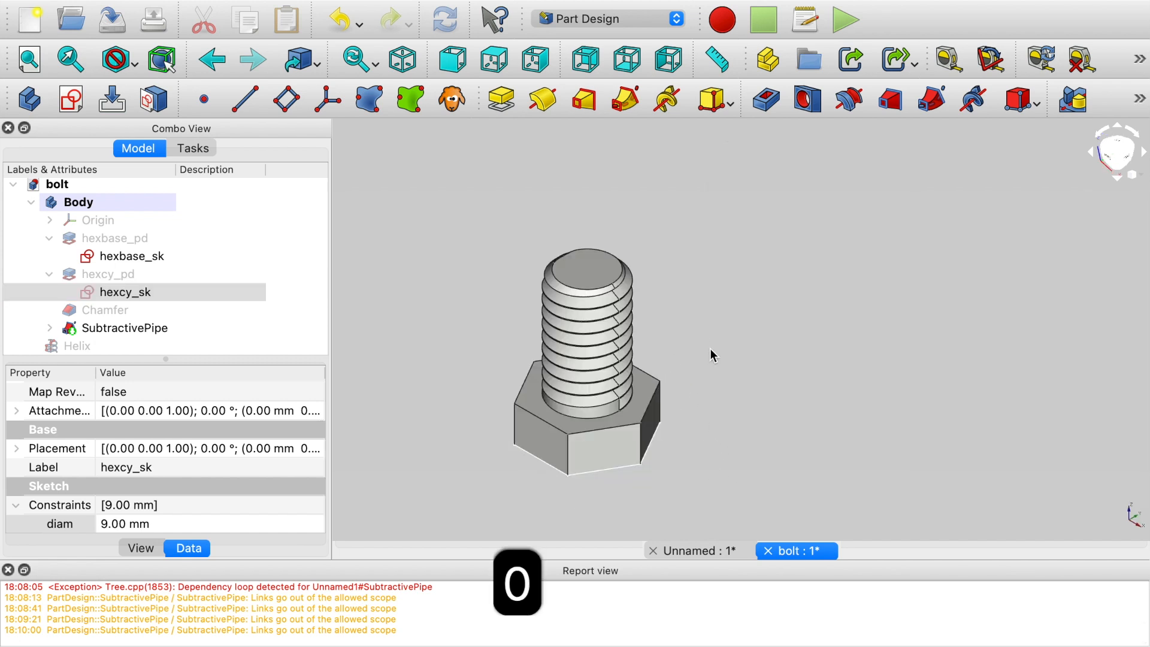
Give the SubtractivePipe feature a random color and clear the selection
{"action": "left_click", "coordinate": [105, 327]}
{"action": "right_click", "coordinate": [105, 326]}
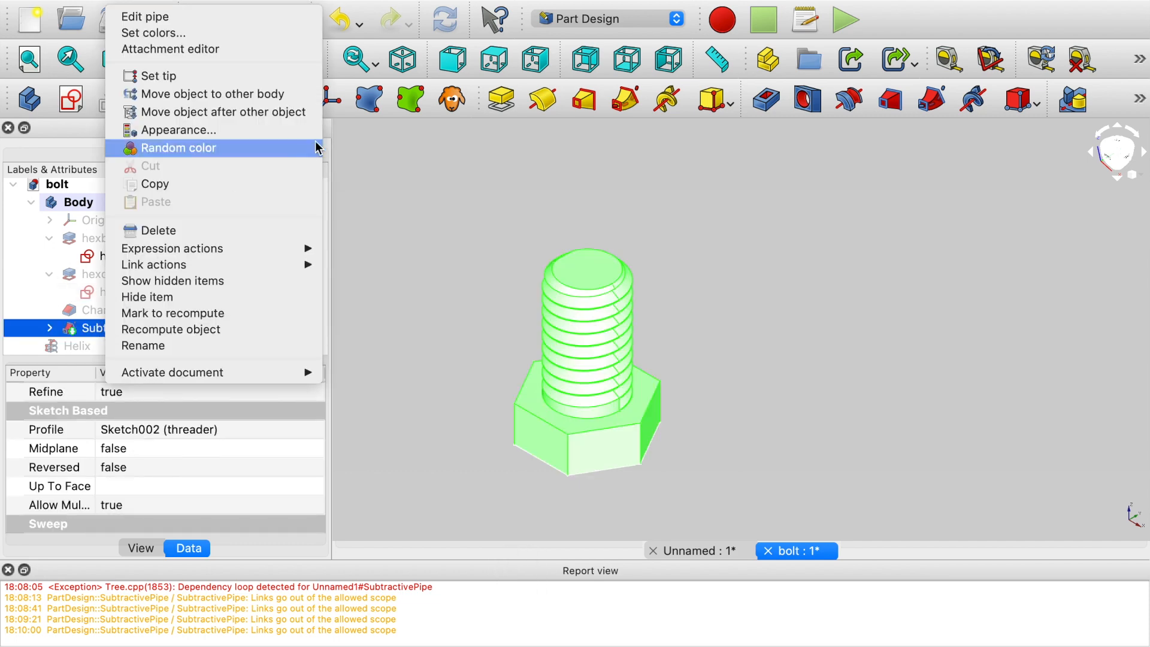
{"action": "left_click", "coordinate": [276, 149]}
{"action": "left_click", "coordinate": [467, 335]}
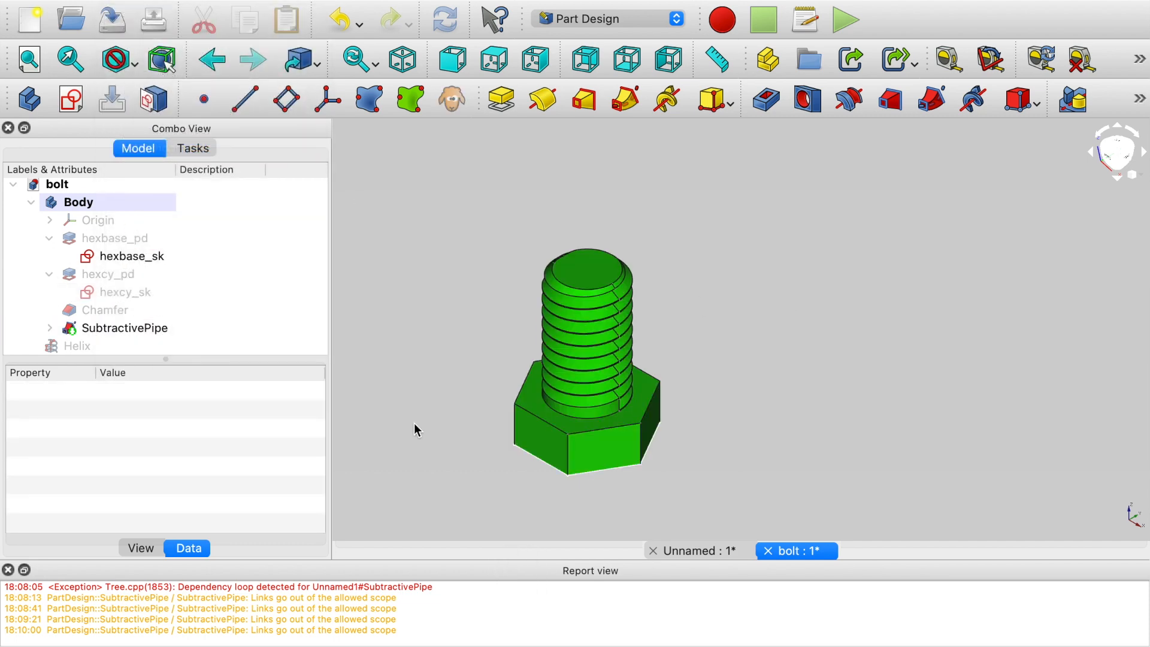
Set the shape color of the SubtractivePipe feature to the purple #6251b6 in its appearance settings
{"action": "left_click", "coordinate": [142, 327]}
{"action": "right_click", "coordinate": [140, 325]}
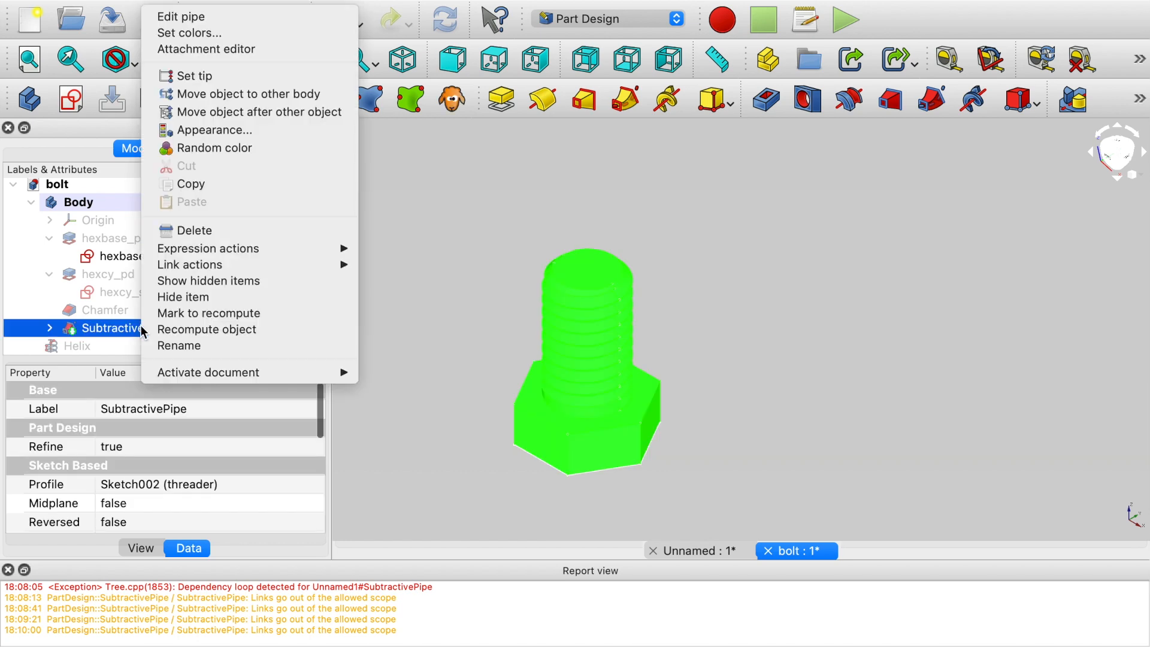
{"action": "left_click", "coordinate": [242, 134]}
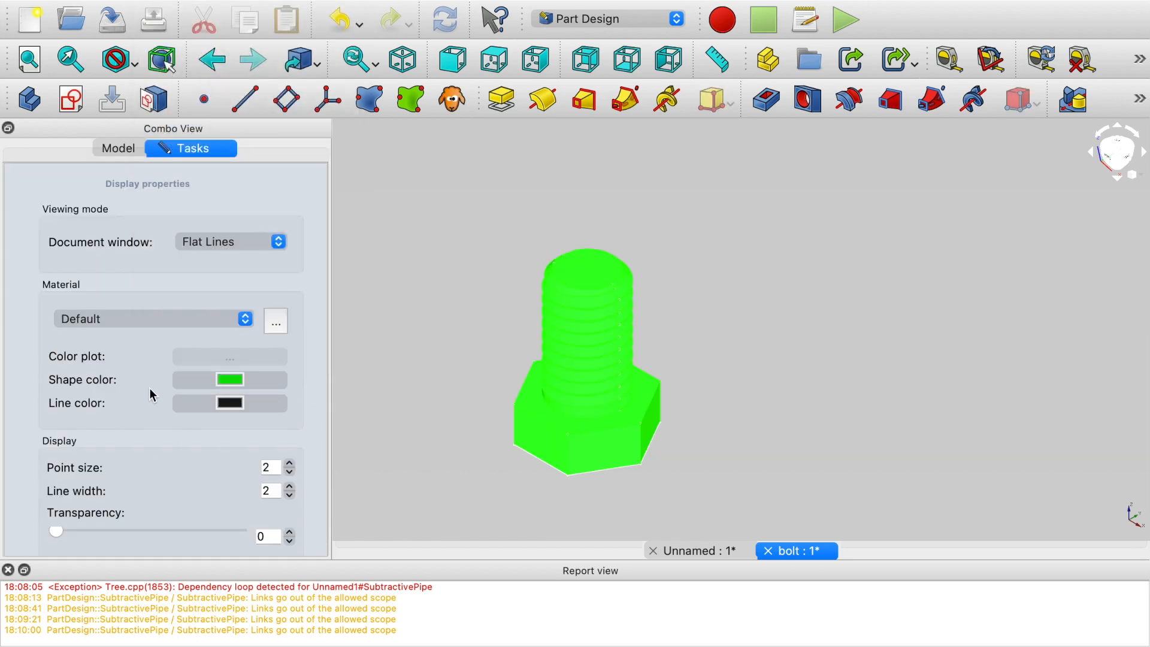
{"action": "left_click", "coordinate": [229, 379]}
{"action": "left_click", "coordinate": [623, 159]}
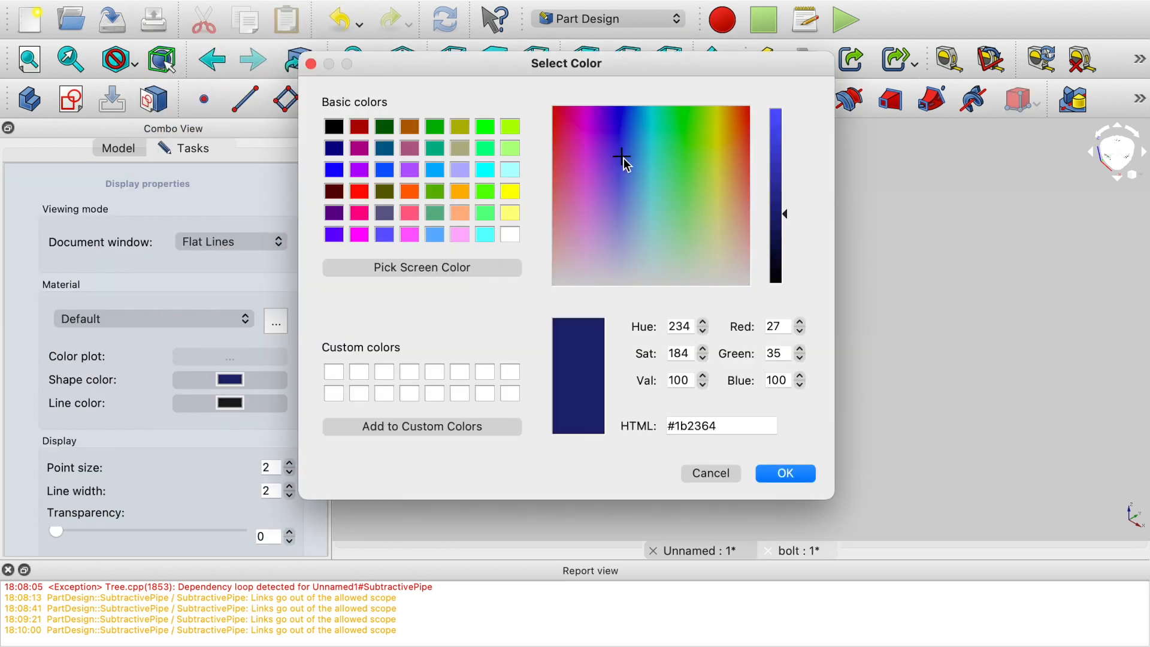
{"action": "left_click", "coordinate": [608, 226]}
{"action": "left_click_drag", "start_coordinate": [596, 63], "coordinate": [869, 164]}
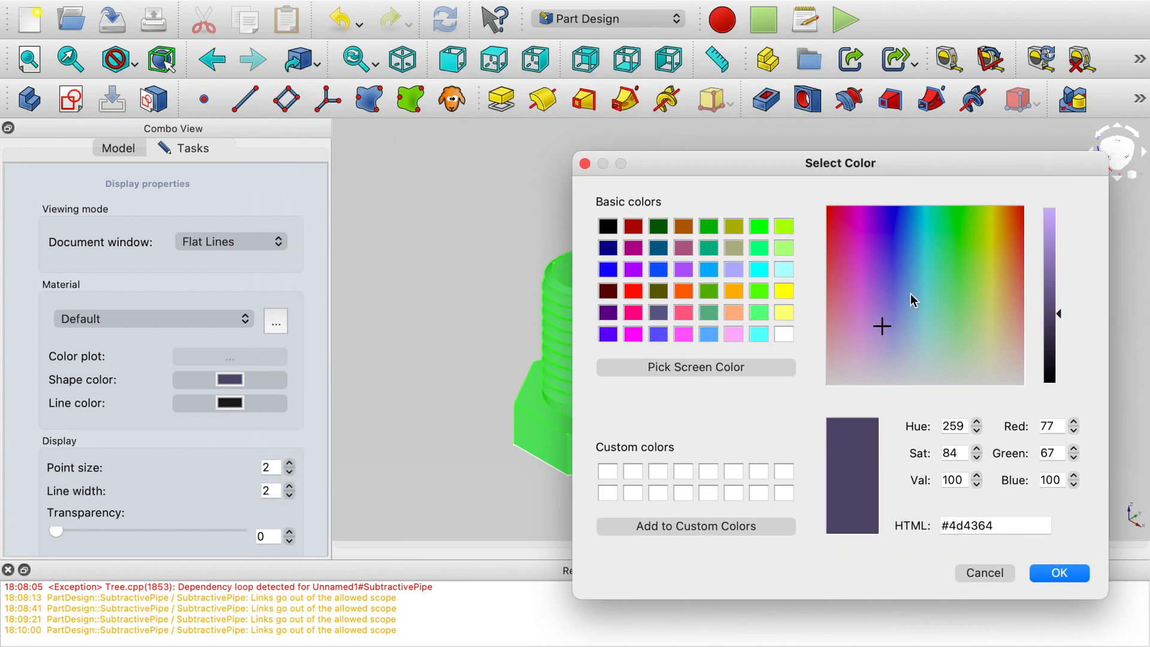
{"action": "left_click", "coordinate": [885, 311]}
{"action": "left_click_drag", "start_coordinate": [886, 310], "coordinate": [887, 285]}
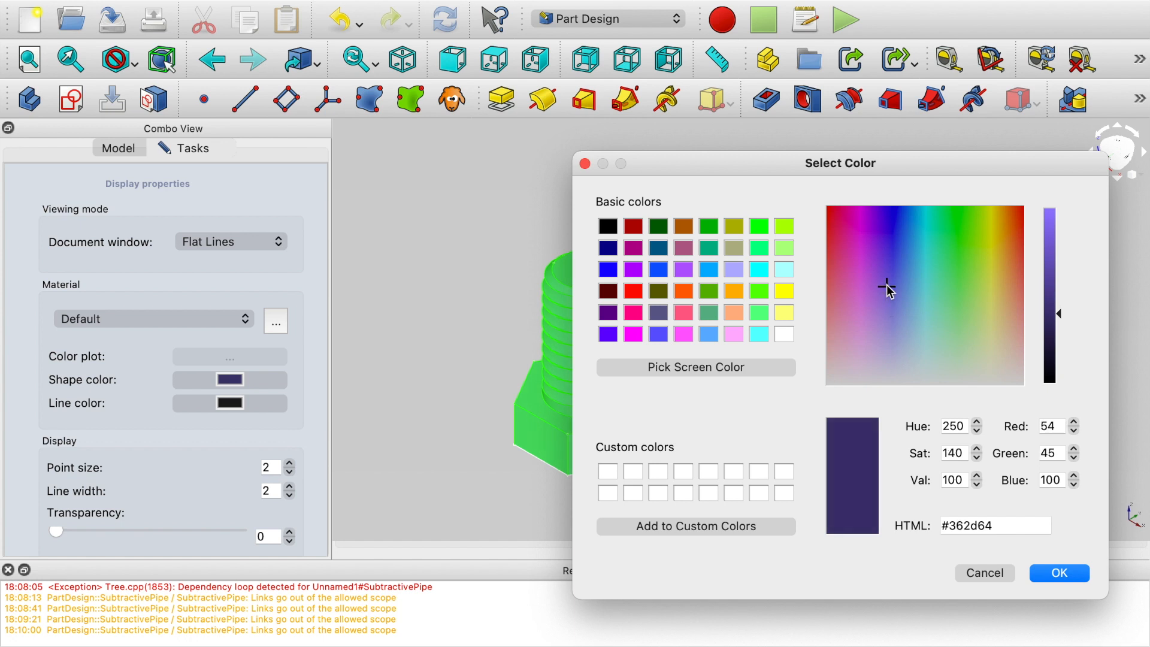
{"action": "left_click_drag", "start_coordinate": [1056, 314], "coordinate": [1055, 263]}
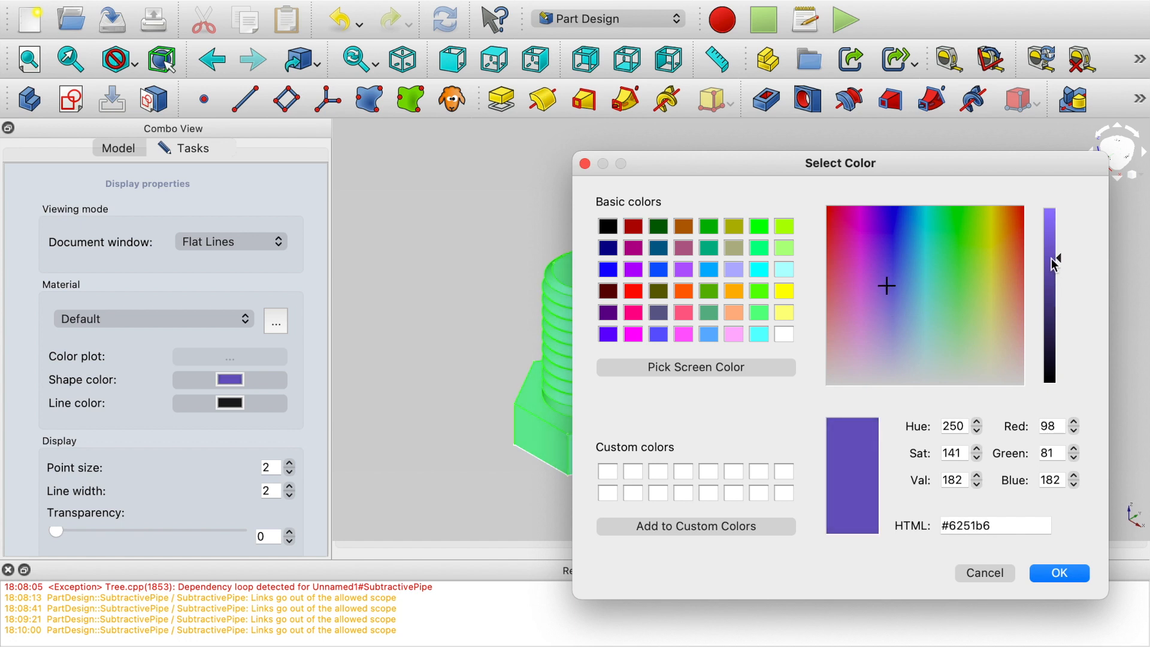
{"action": "left_click", "coordinate": [1043, 574]}
{"action": "left_click", "coordinate": [852, 409]}
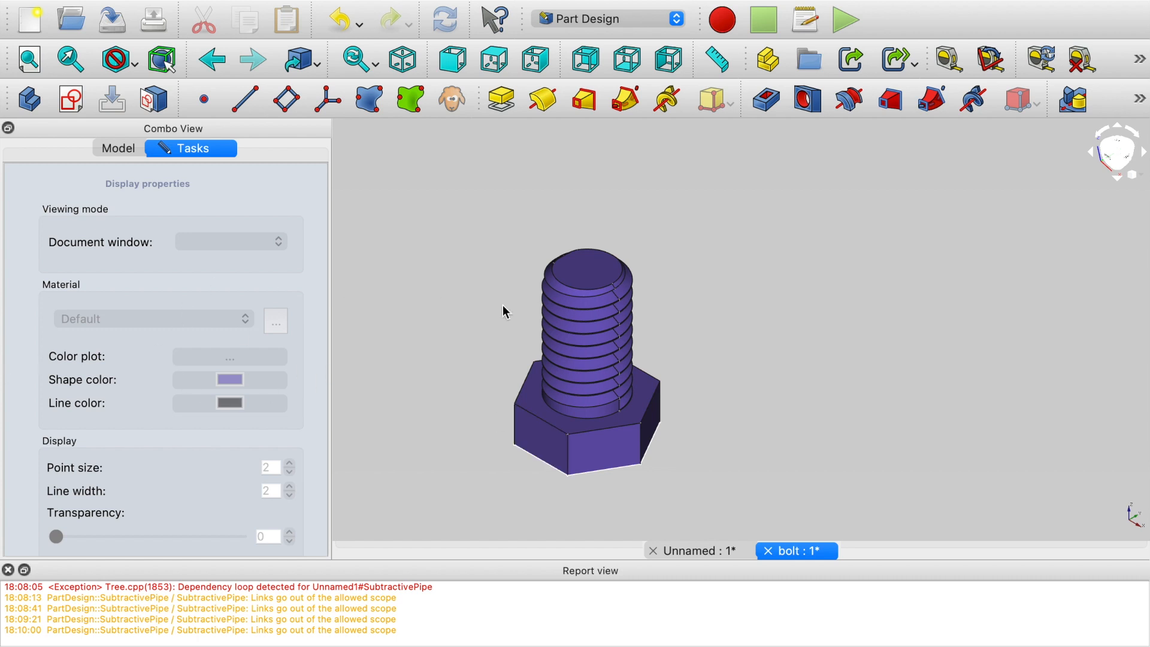
Set the bolt's display material to Aluminium with its end face selected, and clear the selection
{"action": "left_click", "coordinate": [575, 323]}
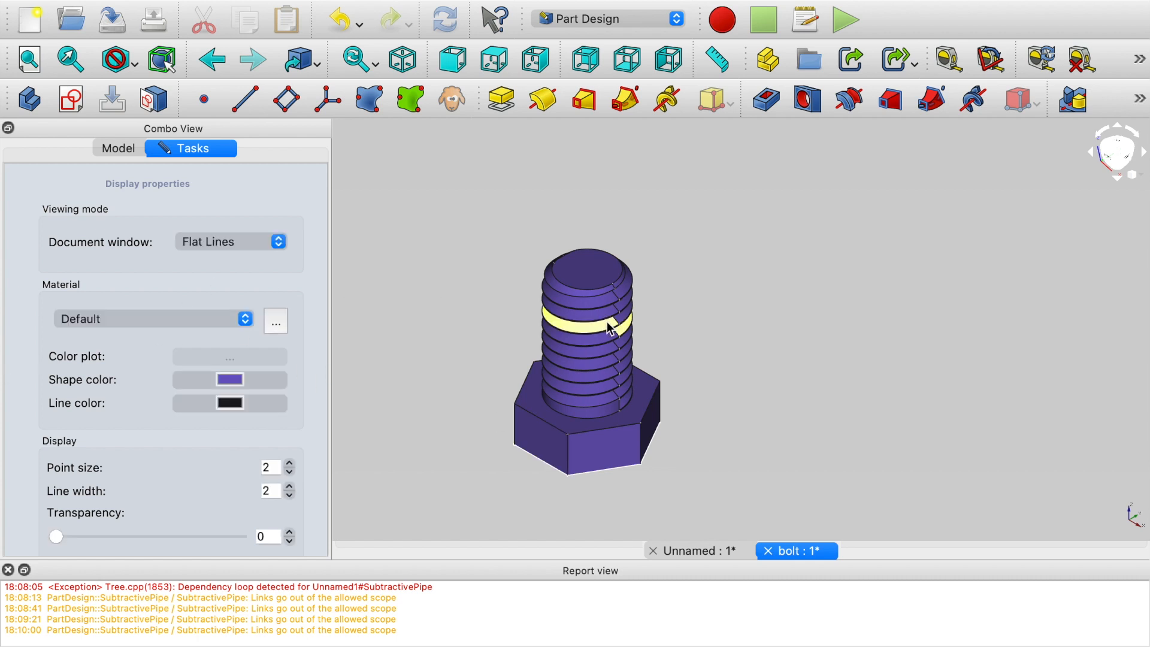
{"action": "left_click", "coordinate": [595, 280]}
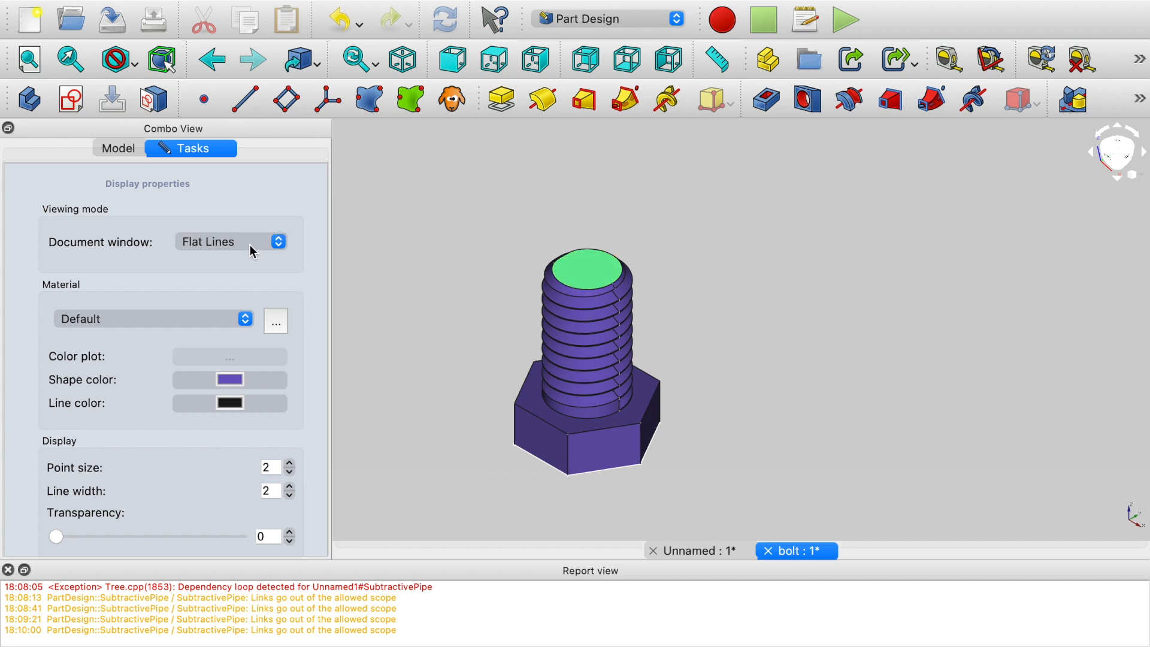
{"action": "left_click", "coordinate": [228, 318]}
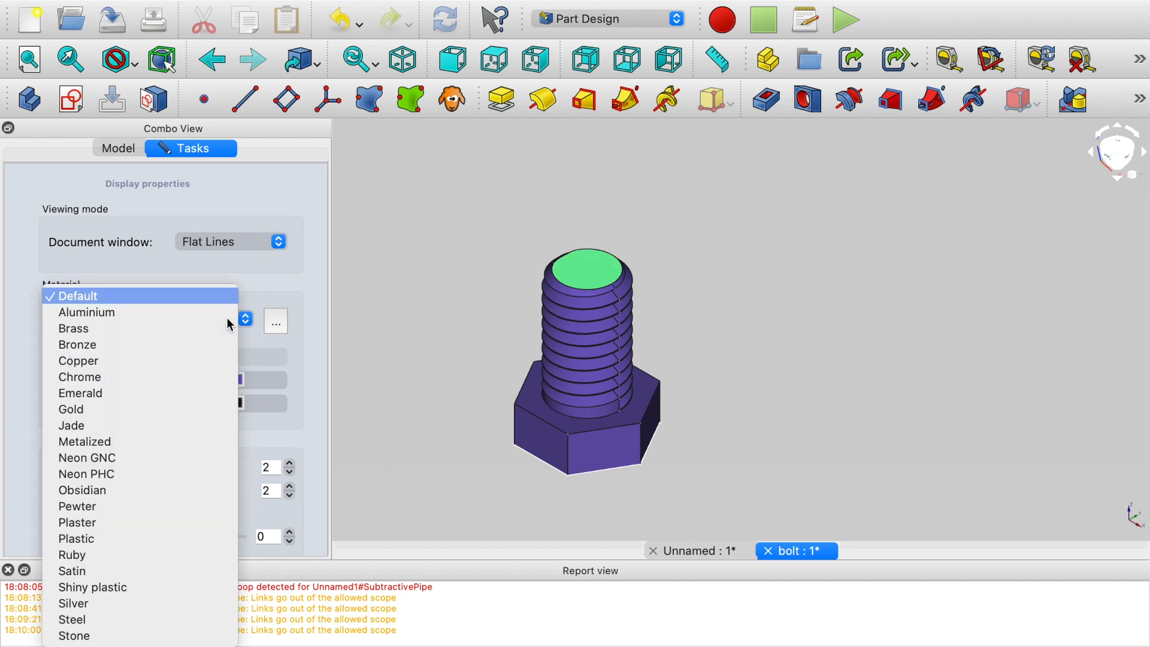
{"action": "left_click", "coordinate": [127, 314]}
{"action": "left_click", "coordinate": [510, 265]}
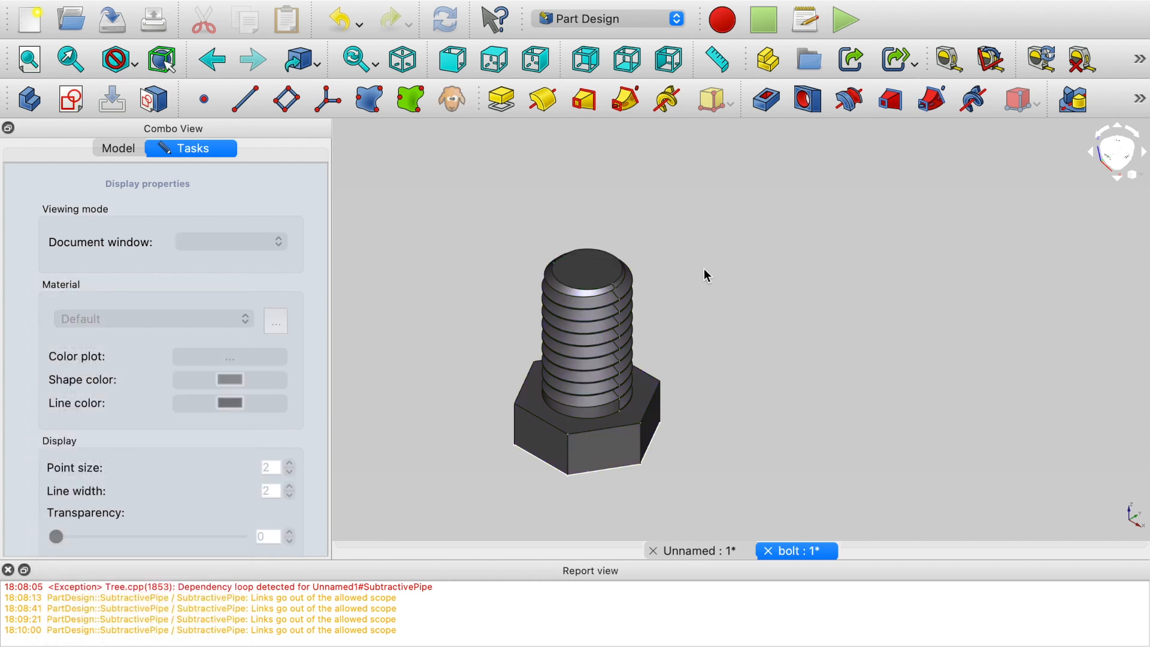
{"action": "left_click", "coordinate": [555, 267]}
{"action": "left_click", "coordinate": [674, 488]}
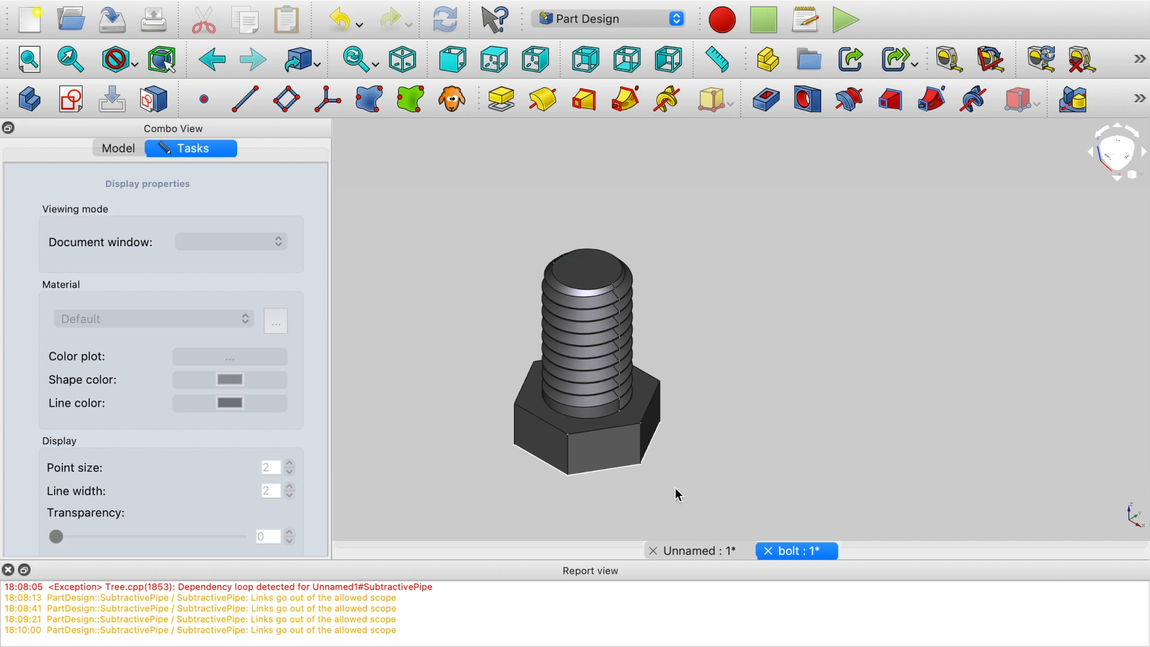
Try to reopen the appearance settings of the SubtractivePipe feature from the model tree and expand the feature there
{"action": "left_click", "coordinate": [114, 153]}
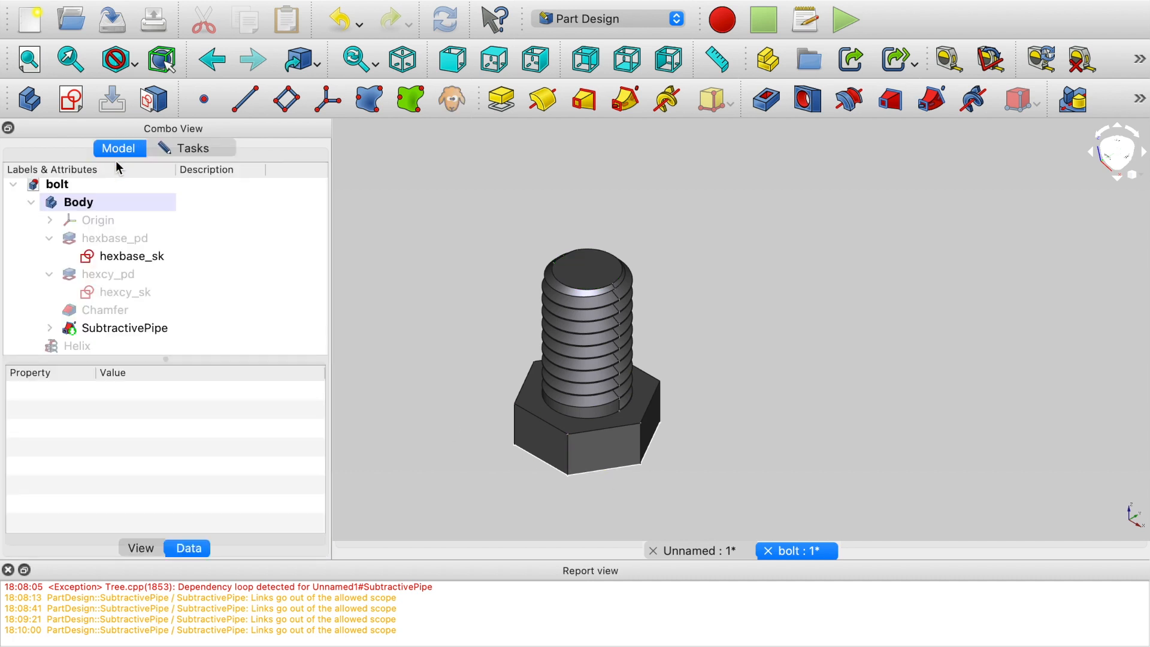
{"action": "left_click", "coordinate": [120, 328]}
{"action": "right_click", "coordinate": [154, 326]}
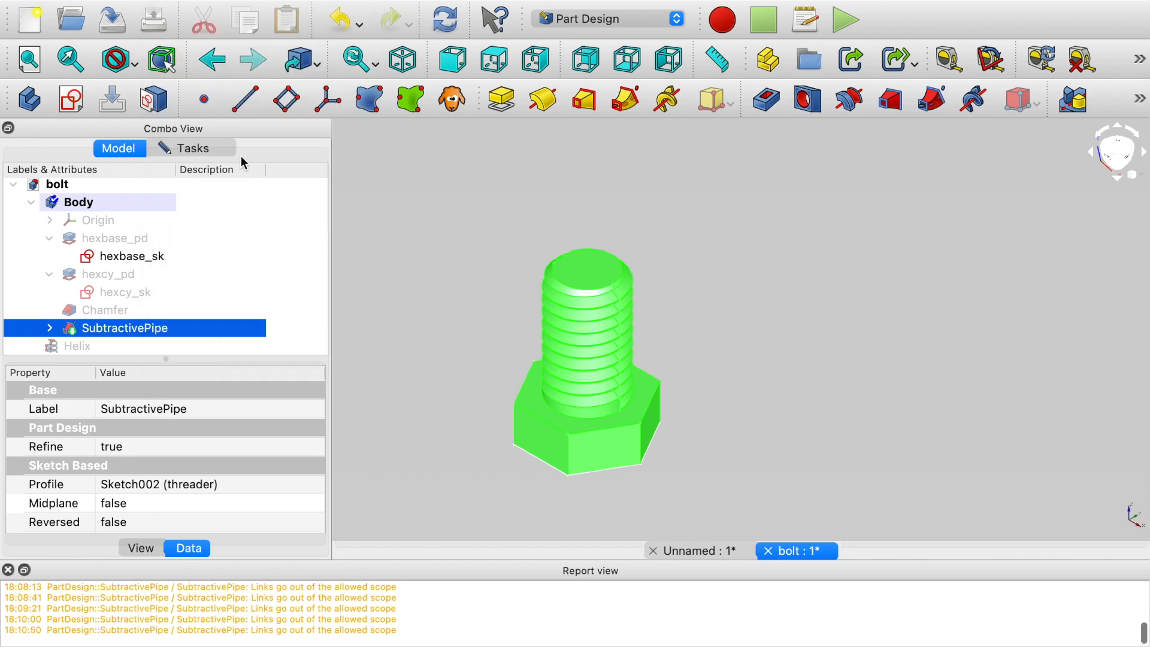
{"action": "left_click", "coordinate": [491, 250]}
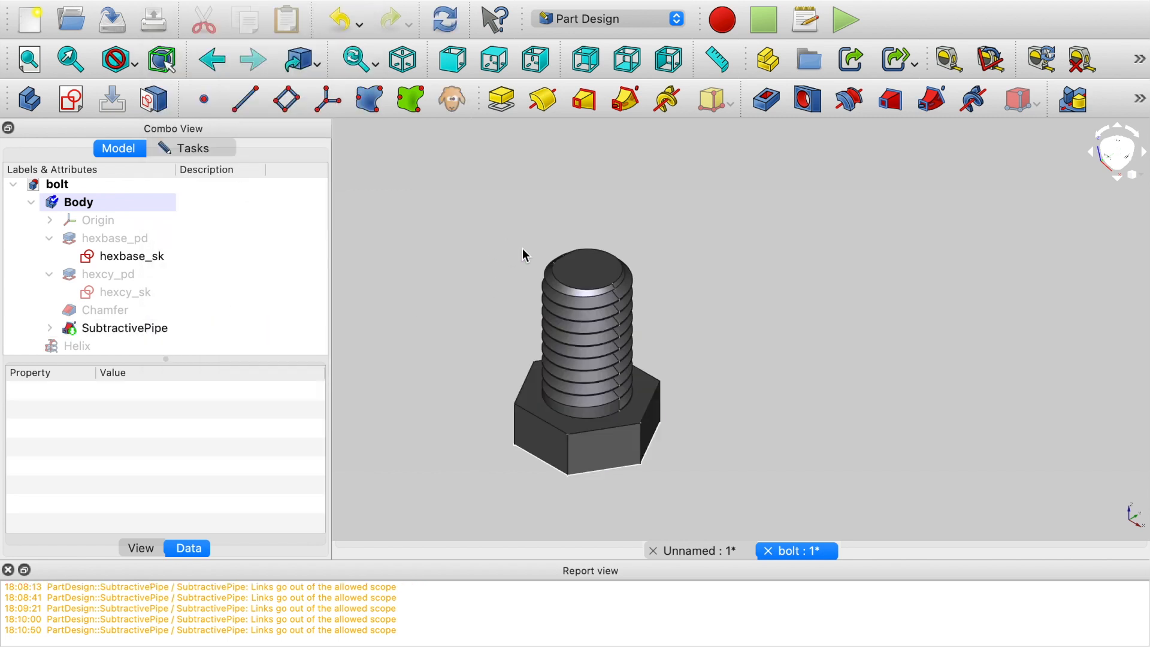
{"action": "left_click", "coordinate": [125, 327]}
{"action": "right_click", "coordinate": [125, 327]}
{"action": "mouse_move", "coordinate": [236, 270]}
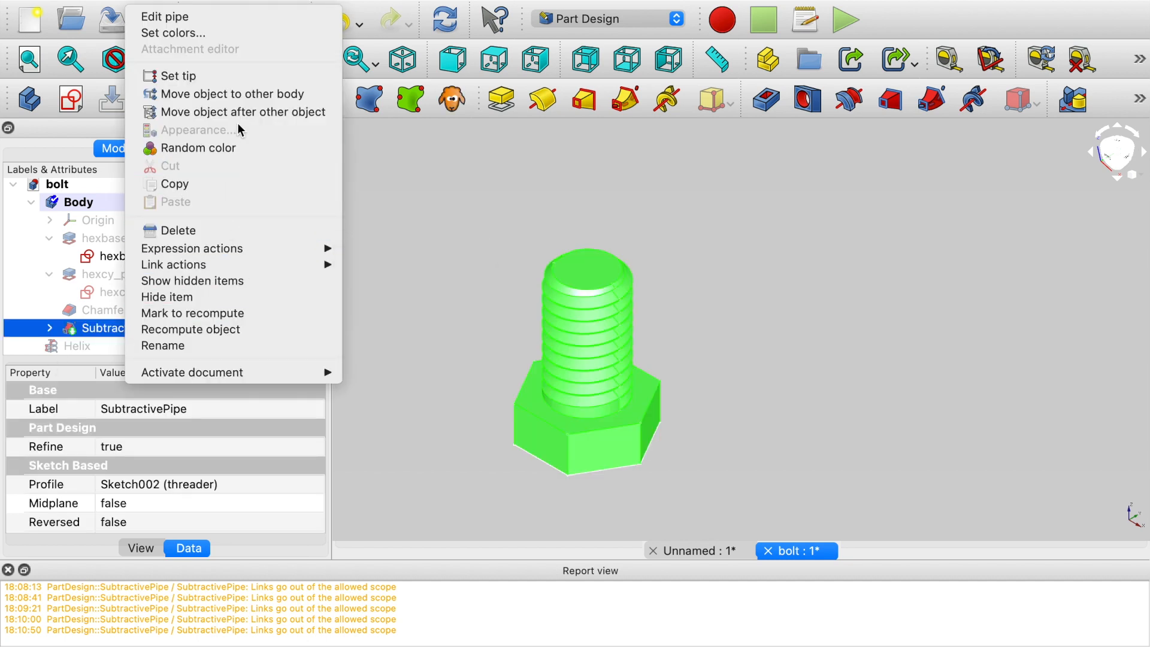
{"action": "left_click", "coordinate": [50, 331]}
{"action": "left_click", "coordinate": [50, 327]}
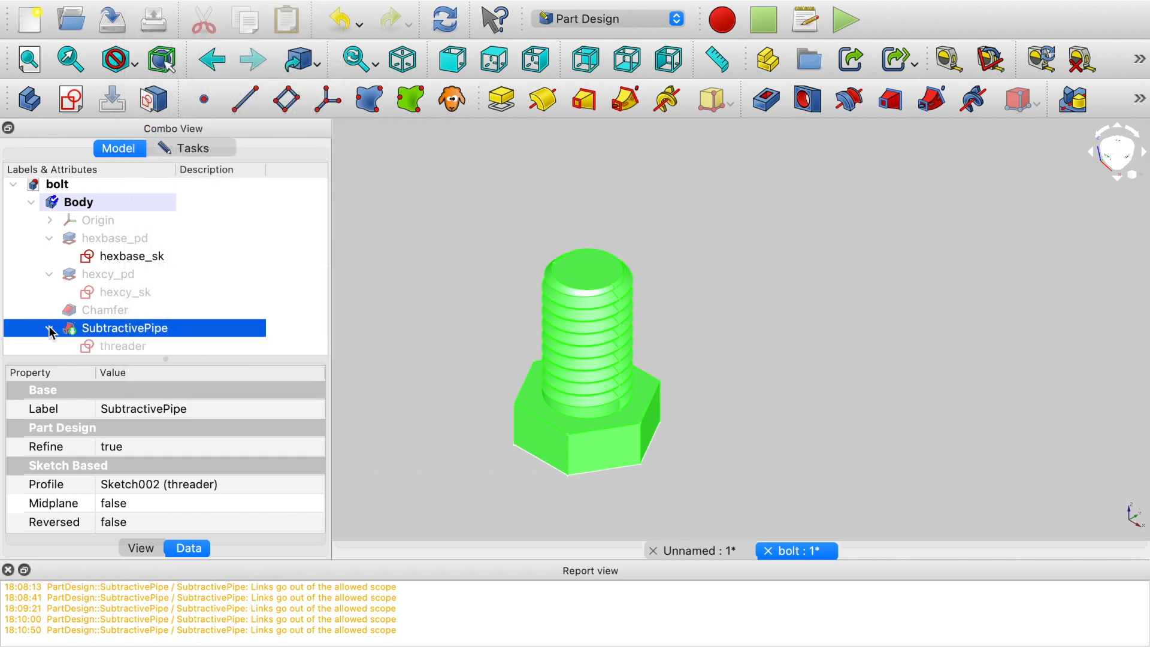
{"action": "scroll", "coordinate": [48, 326], "scroll_direction": "down", "scroll_amount": 1}
{"action": "key", "text": "super+z"}
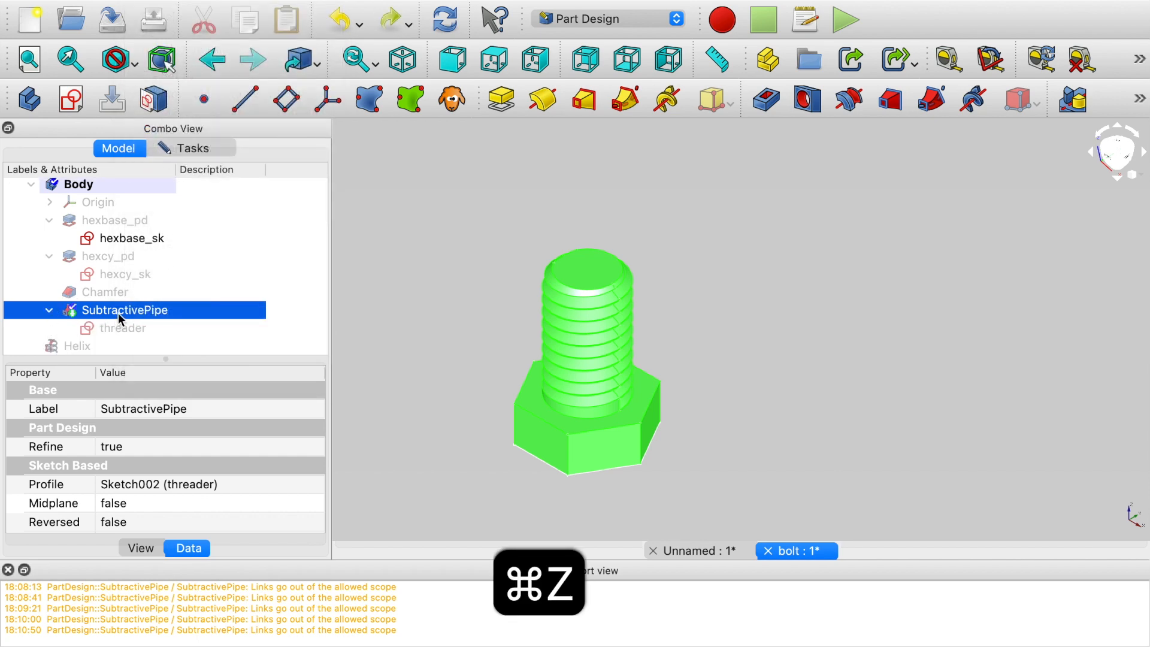
Return to the display properties that are still open for the bolt and close them
{"action": "left_click", "coordinate": [181, 148]}
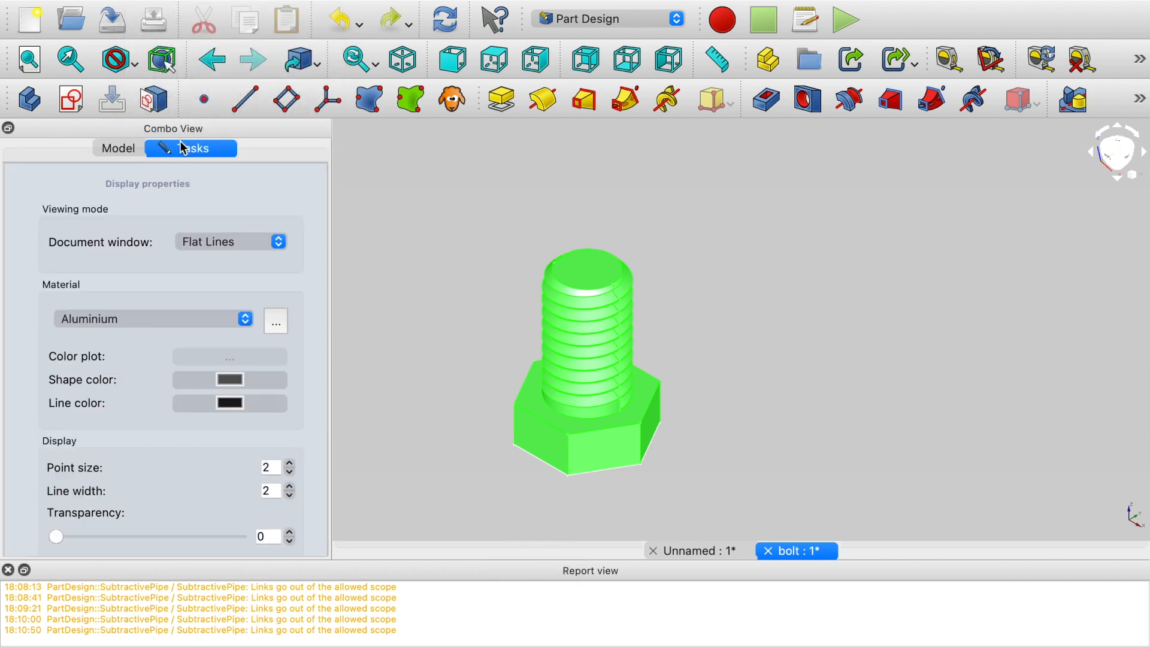
{"action": "scroll", "coordinate": [209, 305], "scroll_direction": "down", "scroll_amount": 2}
{"action": "scroll", "coordinate": [208, 305], "scroll_direction": "up", "scroll_amount": 2}
{"action": "scroll", "coordinate": [210, 308], "scroll_direction": "down", "scroll_amount": 4}
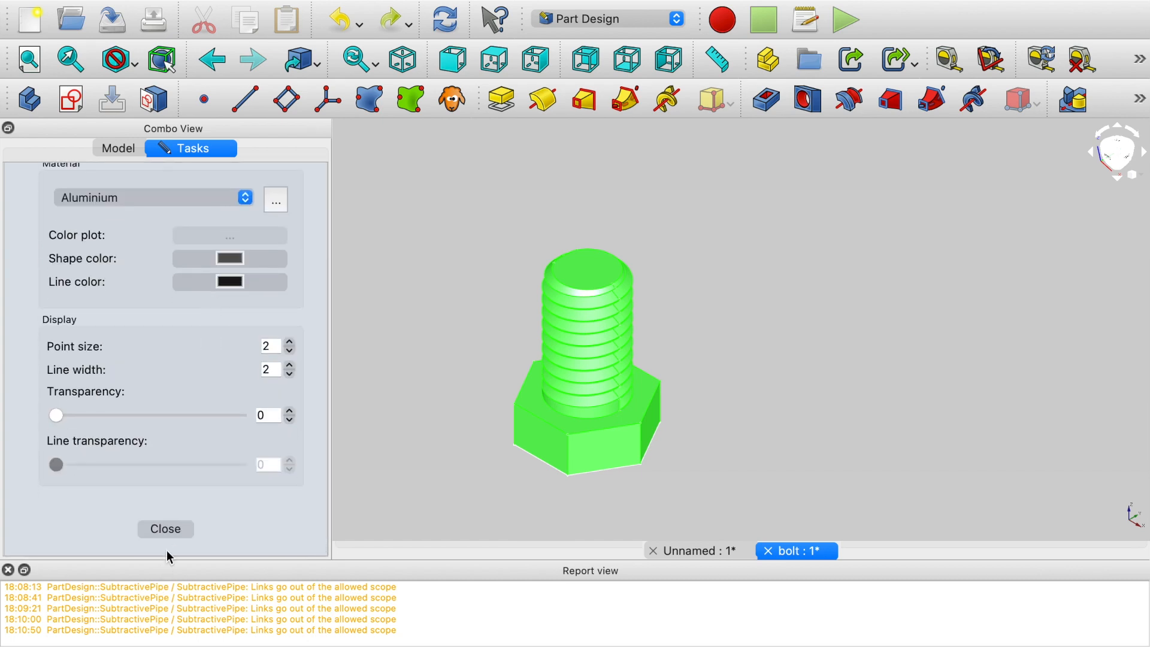
{"action": "left_click", "coordinate": [166, 530]}
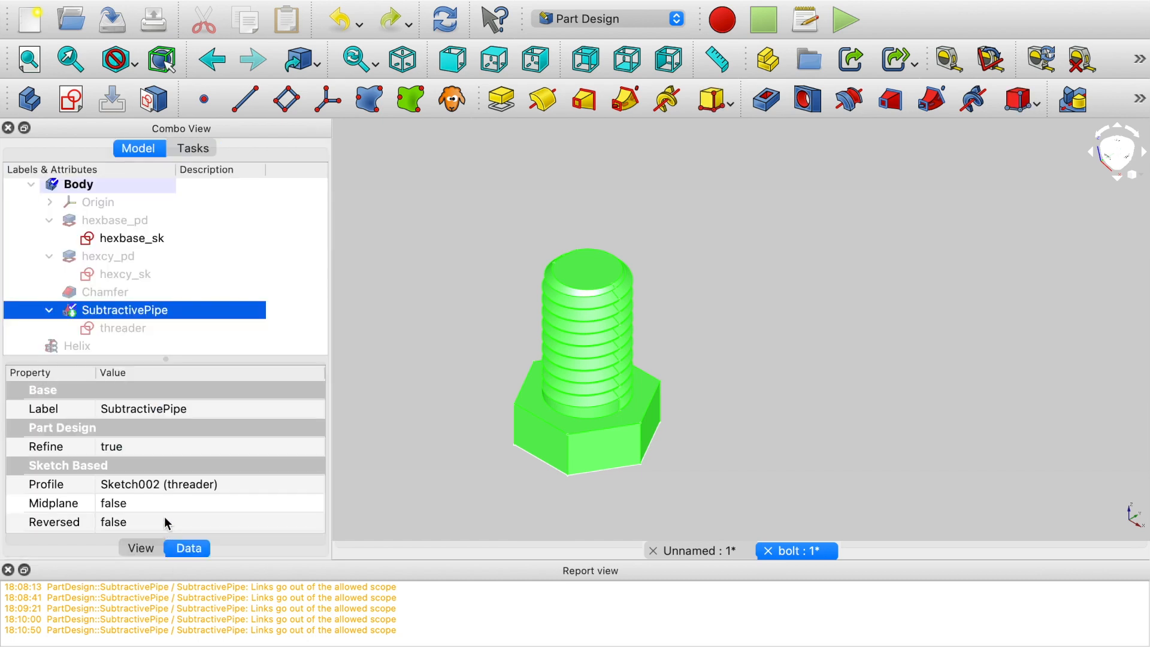
Reopen the appearance settings of the SubtractivePipe feature, keep its display material on Aluminium, close the settings, and clear the selection
{"action": "right_click", "coordinate": [117, 311]}
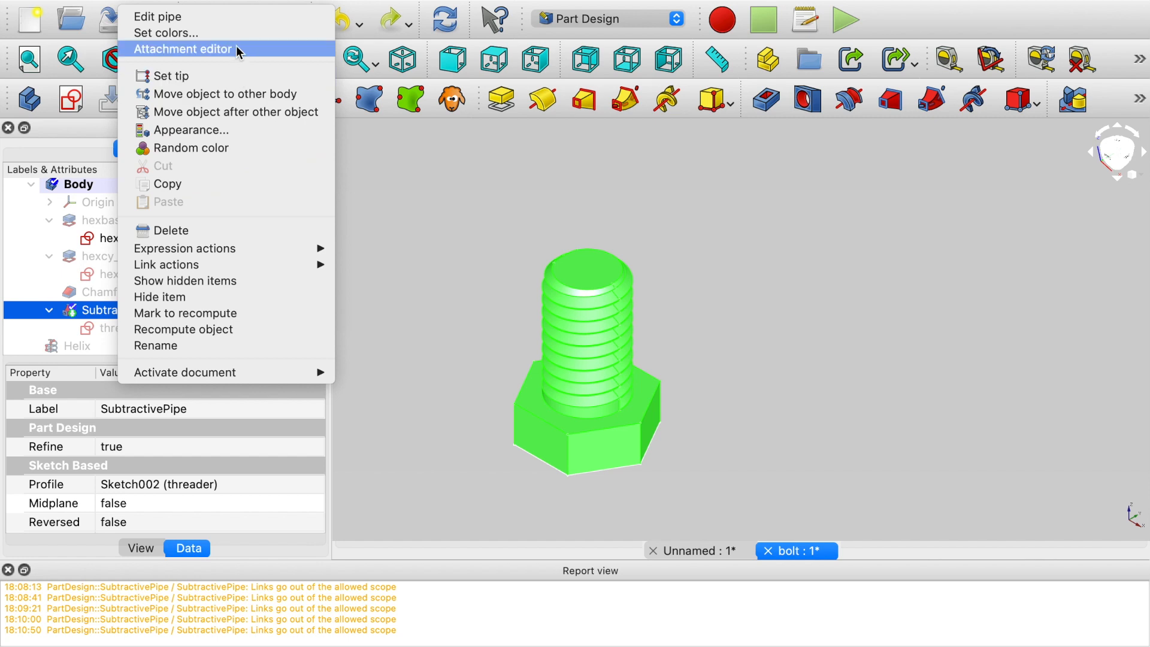
{"action": "left_click", "coordinate": [250, 128]}
{"action": "left_click", "coordinate": [164, 318]}
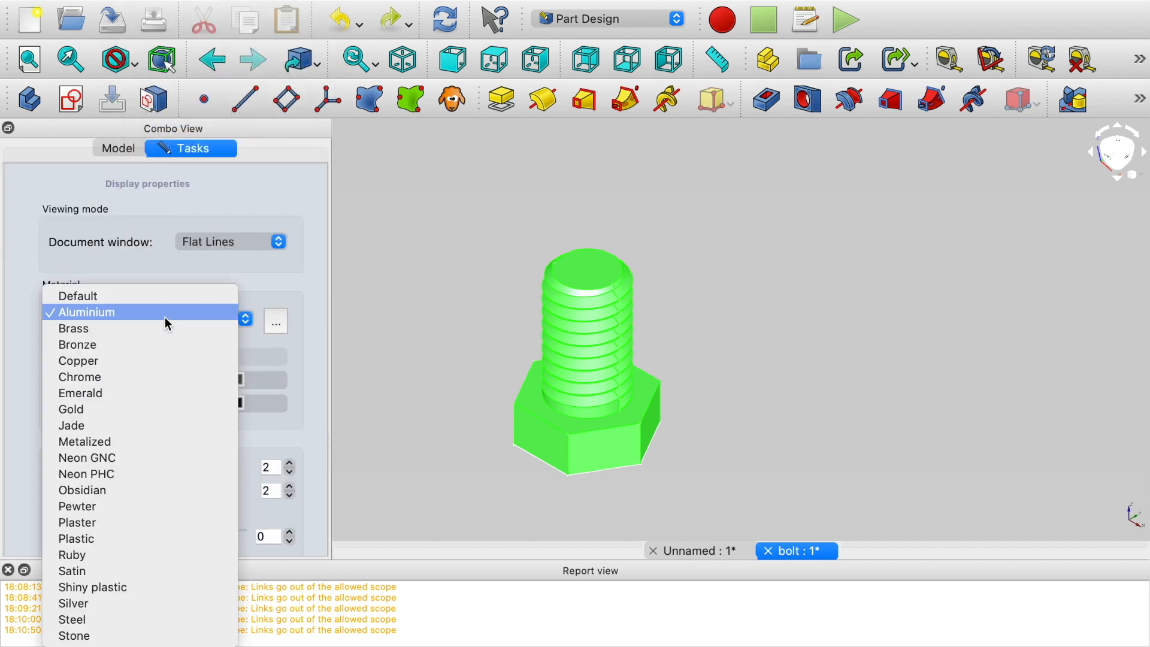
{"action": "left_click", "coordinate": [164, 312]}
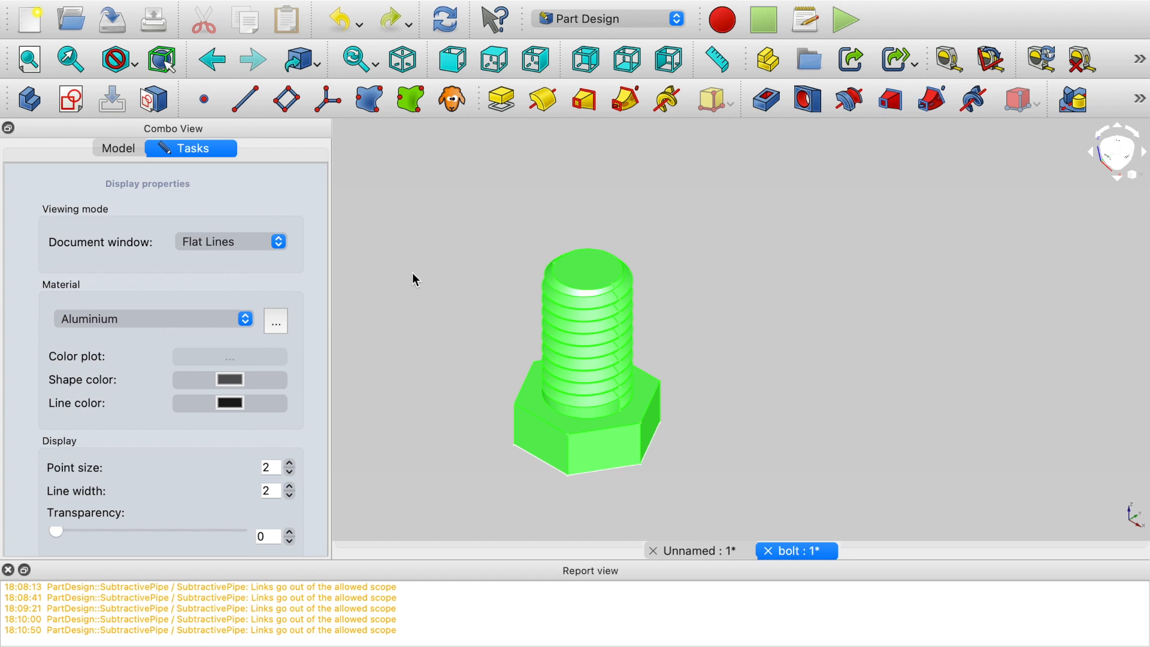
{"action": "scroll", "coordinate": [157, 505], "scroll_direction": "down", "scroll_amount": 4}
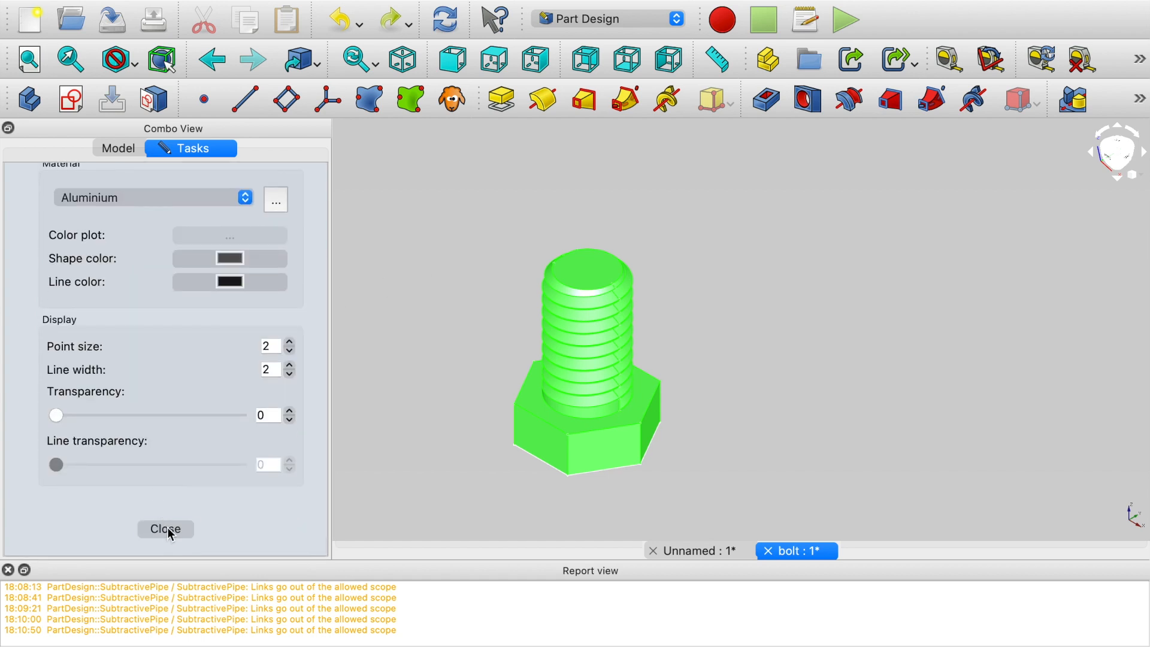
{"action": "left_click", "coordinate": [166, 529]}
{"action": "left_click", "coordinate": [538, 306]}
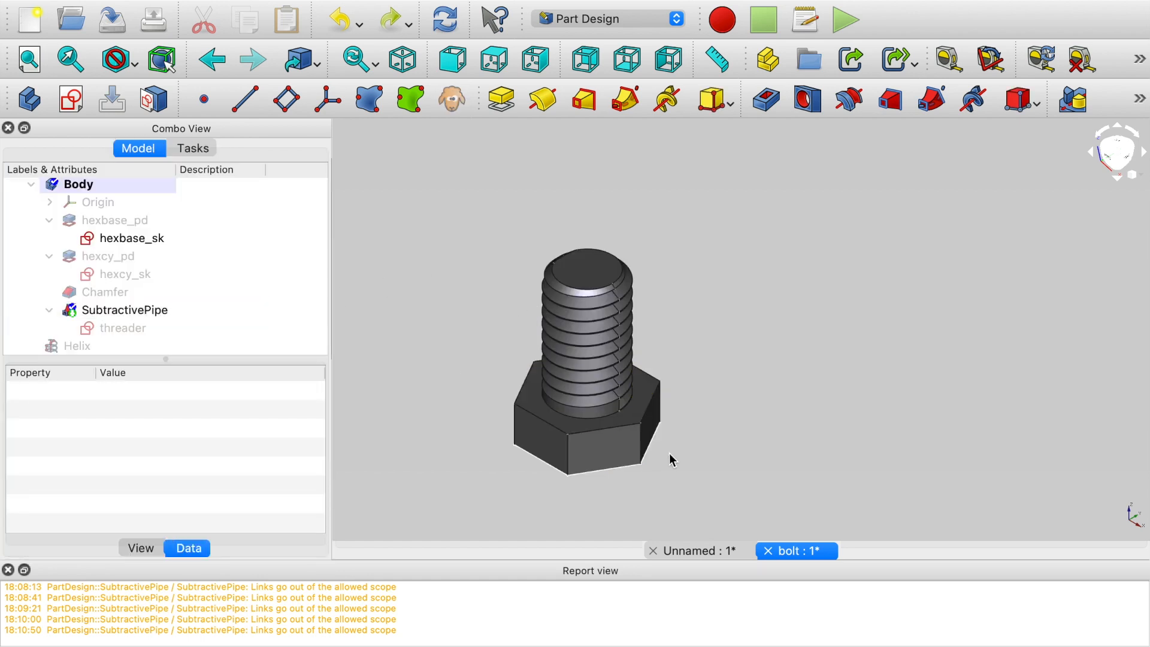
{"action": "middle_click_drag", "start_coordinate": [490, 476], "coordinate": [481, 517]}
{"action": "scroll", "coordinate": [697, 409], "scroll_direction": "up", "scroll_amount": 2}
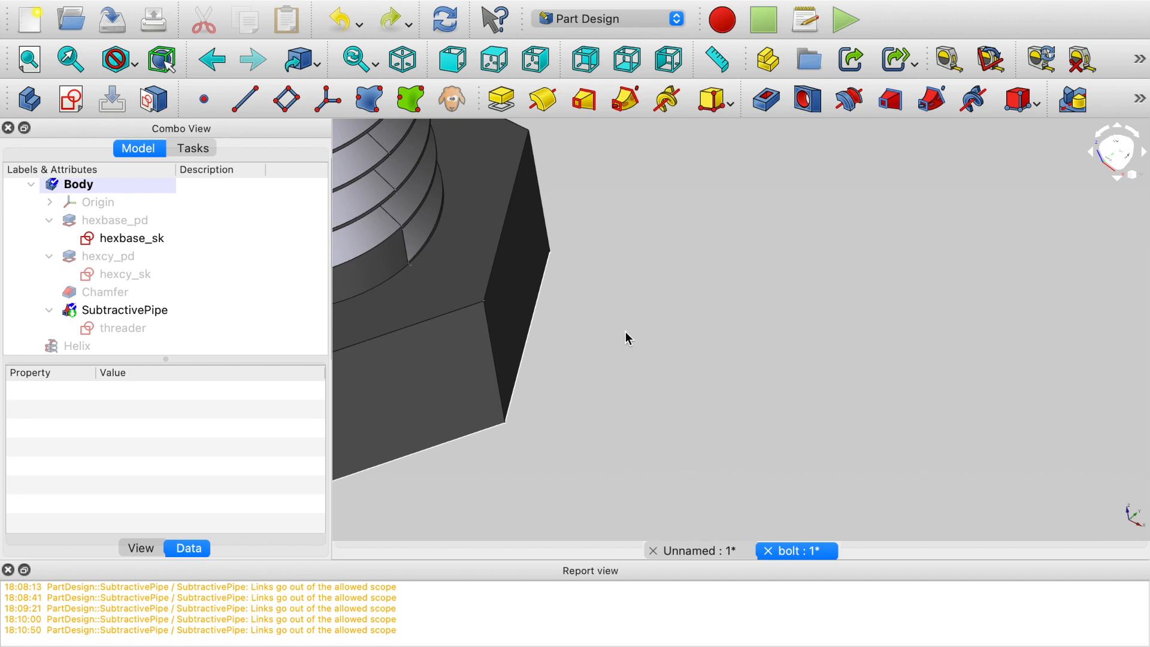
{"action": "middle_click_drag", "start_coordinate": [626, 333], "coordinate": [867, 438]}
{"action": "key", "text": "v"}
{"action": "key", "text": "f"}
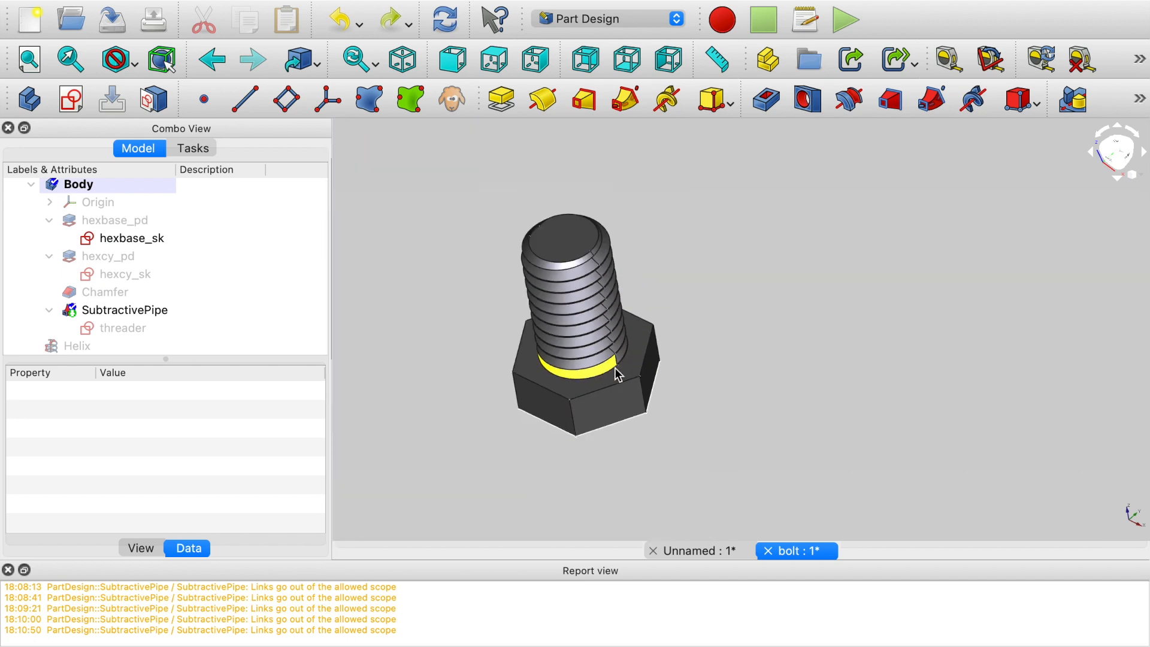
{"action": "right_click", "coordinate": [113, 309]}
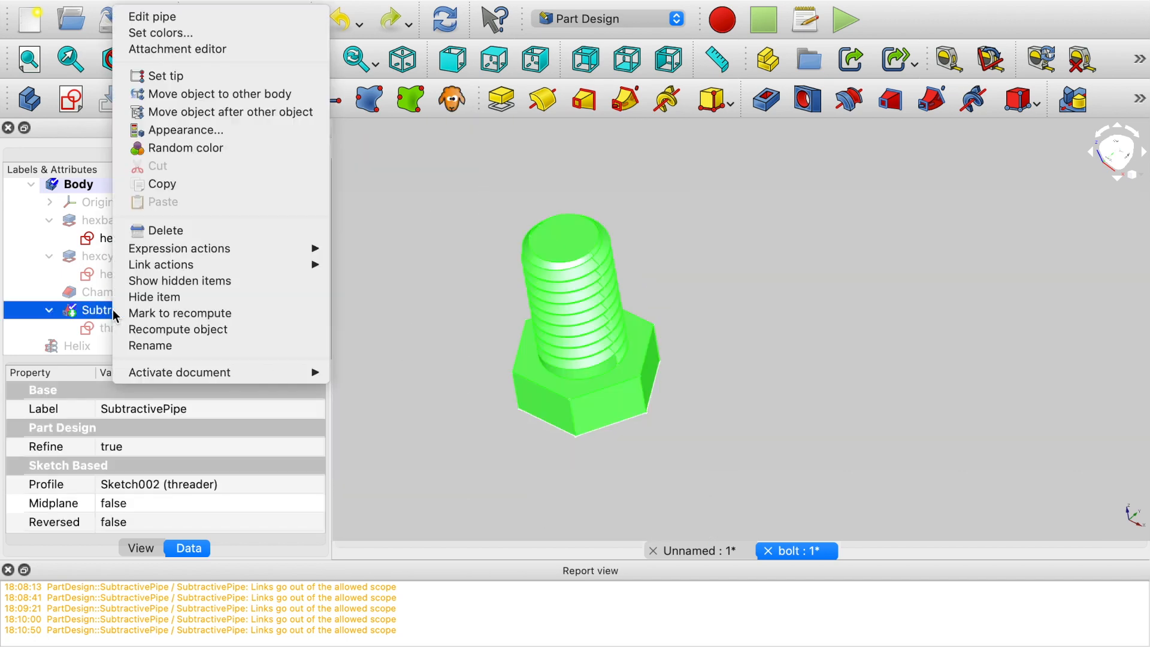
{"action": "left_click", "coordinate": [163, 170]}
{"action": "left_click", "coordinate": [191, 148]}
{"action": "left_click", "coordinate": [139, 149]}
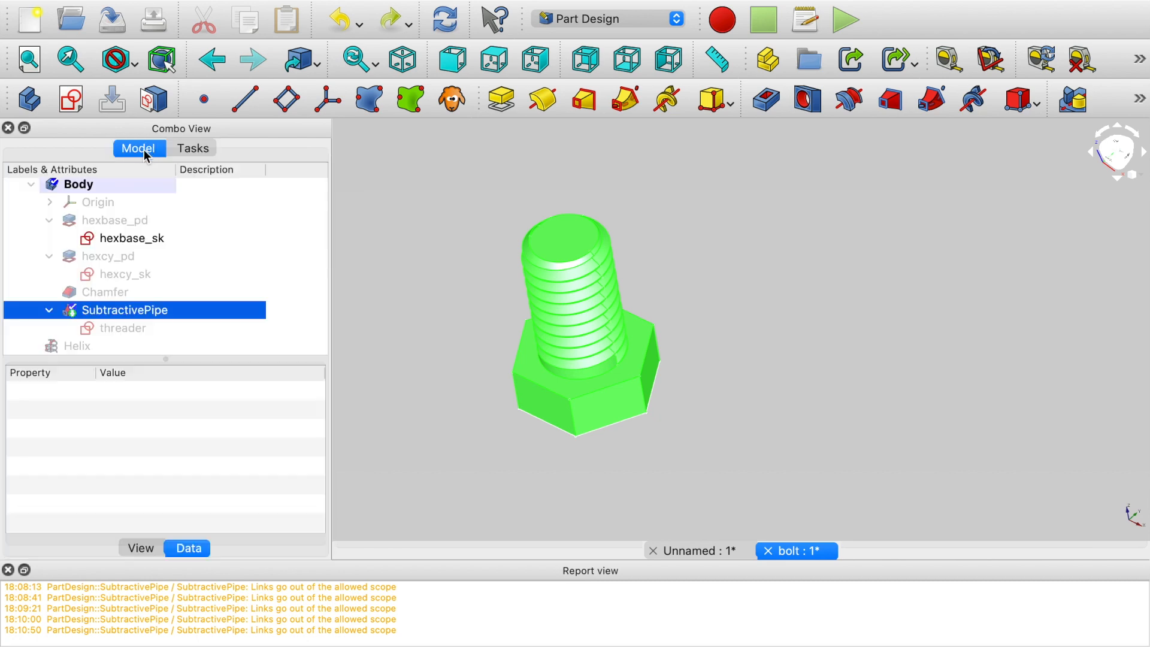
Set the display material of the SubtractivePipe feature to Gold in its appearance settings and clear the selection
{"action": "right_click", "coordinate": [99, 310]}
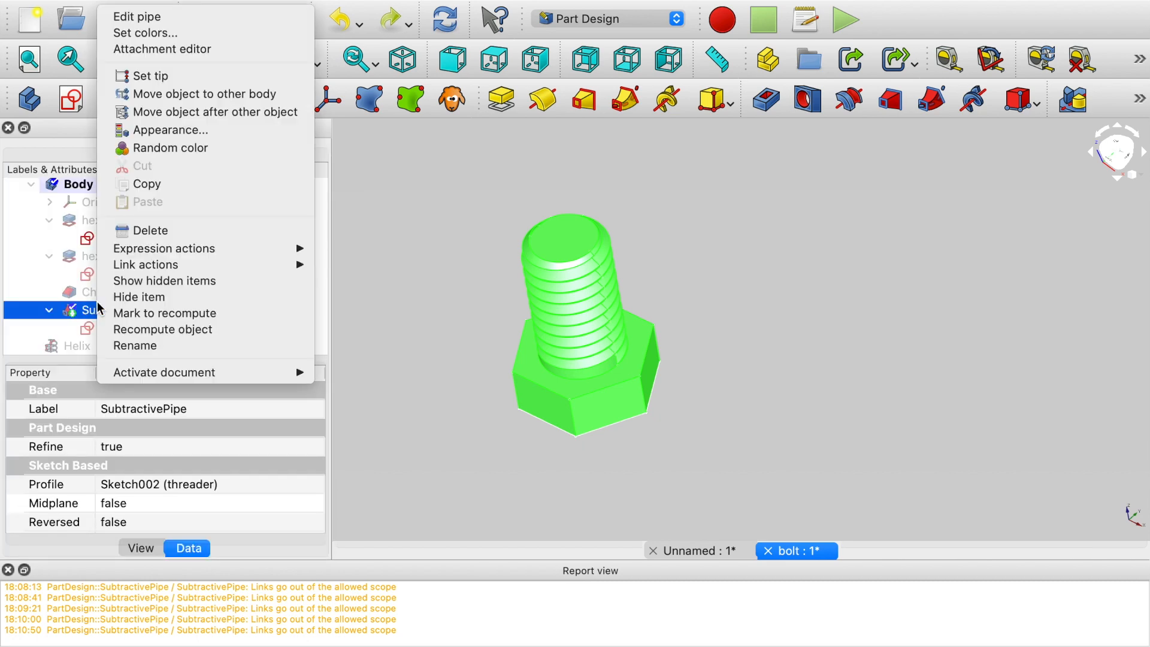
{"action": "left_click", "coordinate": [190, 130]}
{"action": "left_click", "coordinate": [199, 319]}
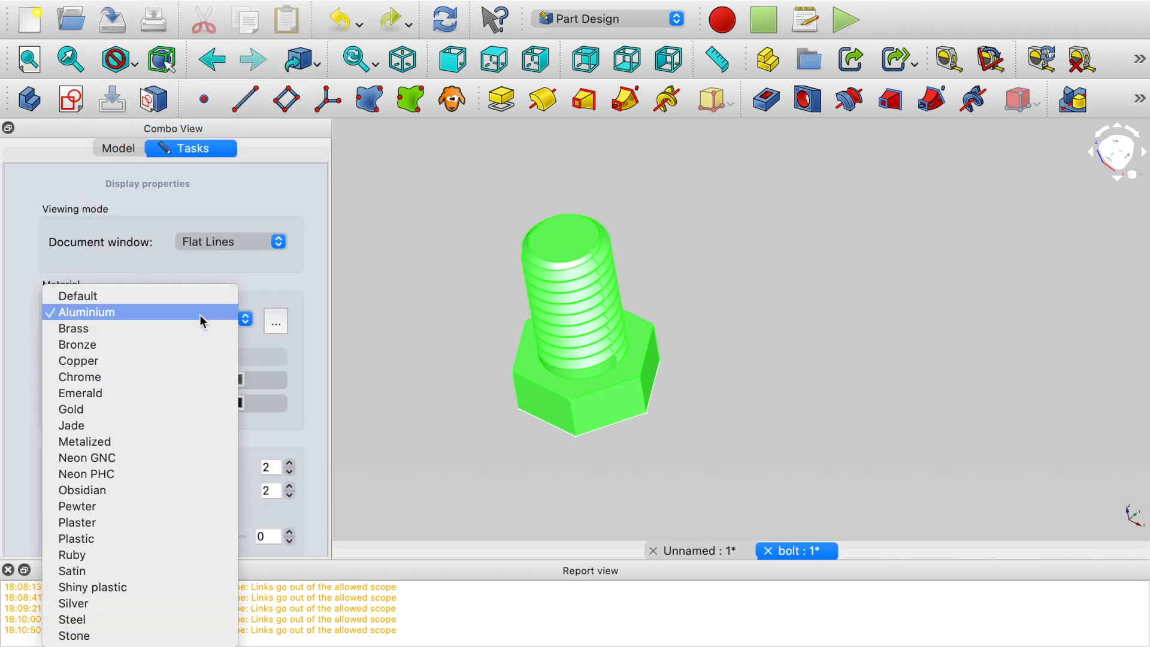
{"action": "left_click", "coordinate": [151, 412]}
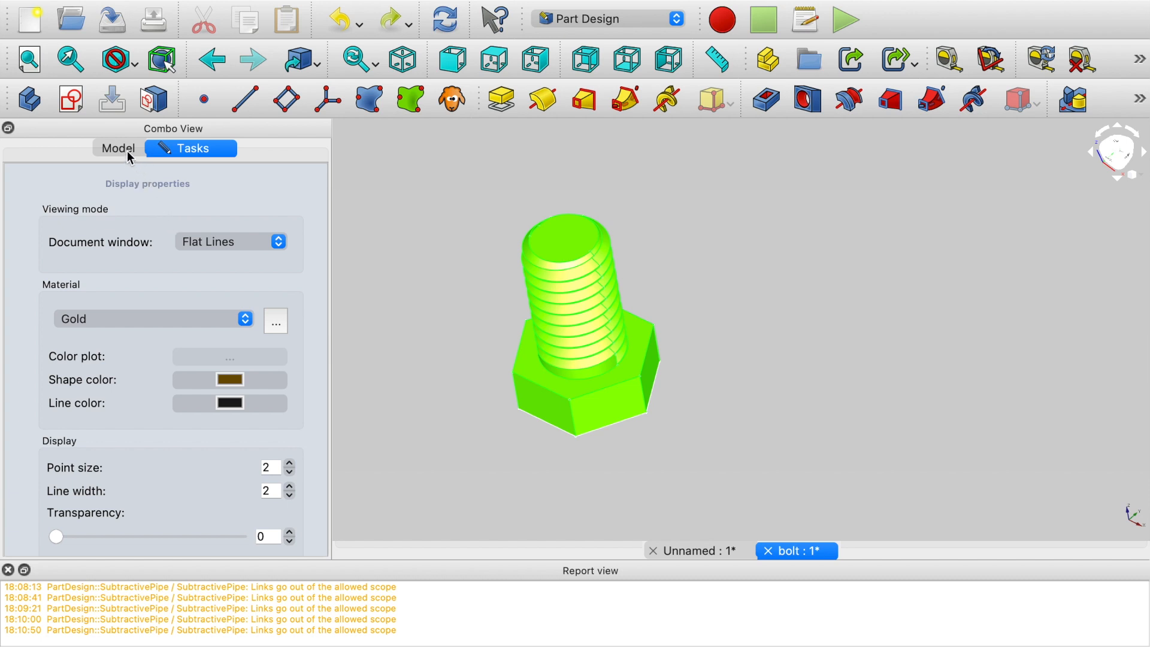
{"action": "left_click", "coordinate": [441, 268]}
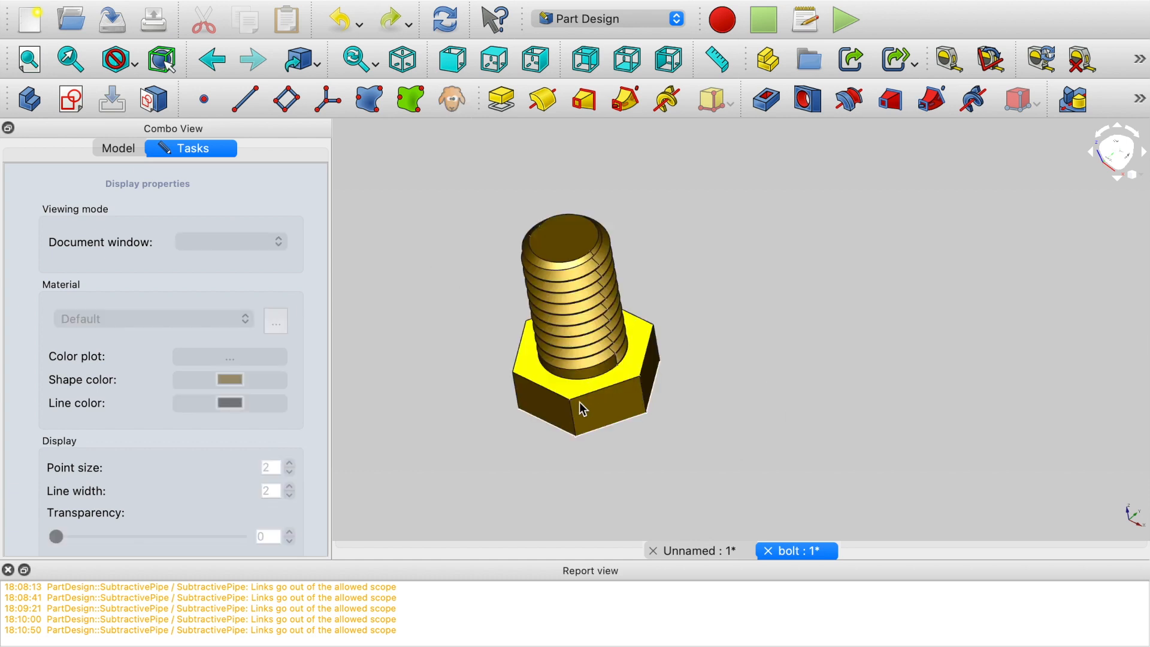
Try to start a new sketch, decline closing the open task dialog, and close the bolt's display properties from the dialog itself
{"action": "middle_click_drag", "start_coordinate": [580, 401], "coordinate": [434, 455]}
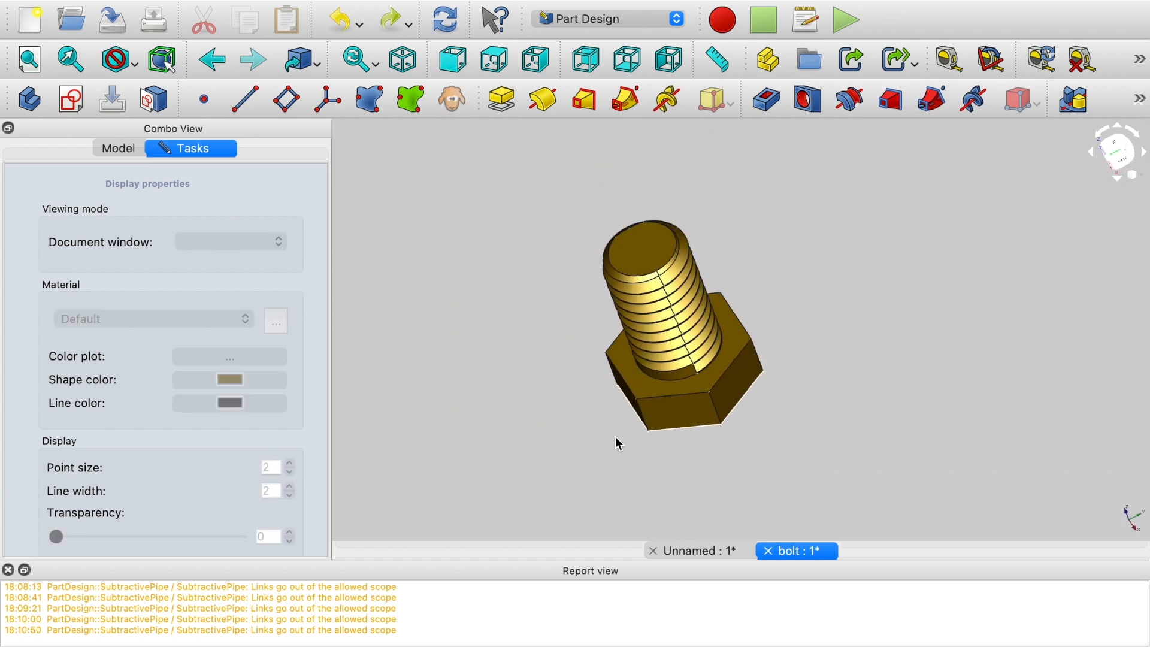
{"action": "left_click", "coordinate": [118, 148]}
{"action": "middle_click_drag", "start_coordinate": [688, 403], "coordinate": [591, 426]}
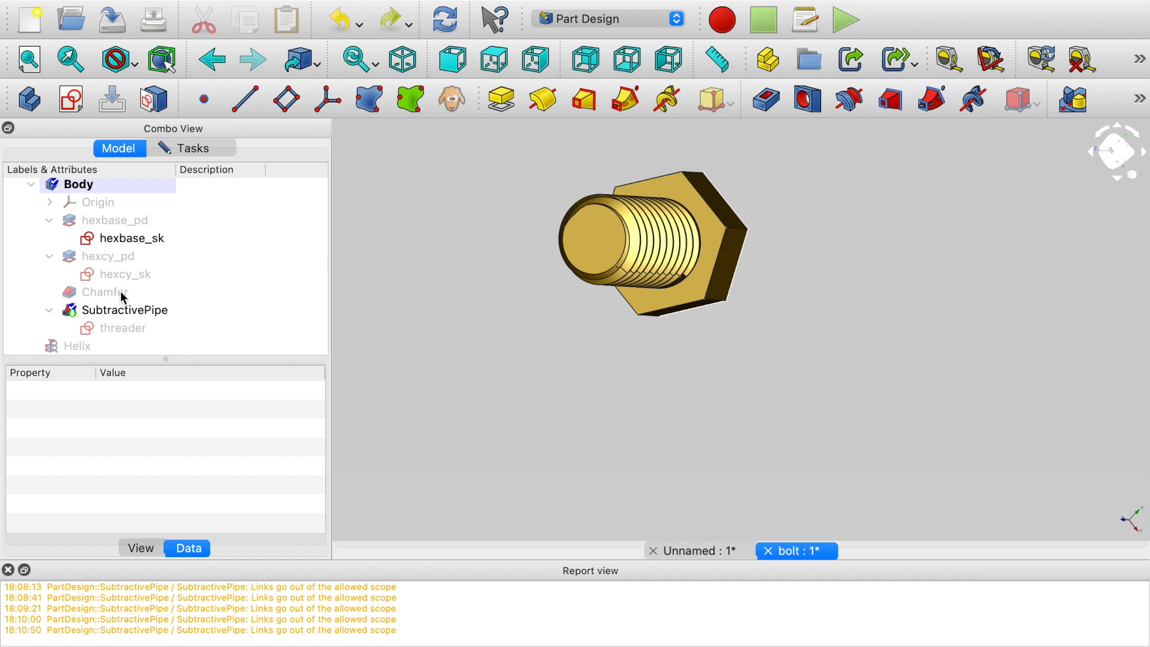
{"action": "middle_click_drag", "start_coordinate": [823, 271], "coordinate": [840, 390]}
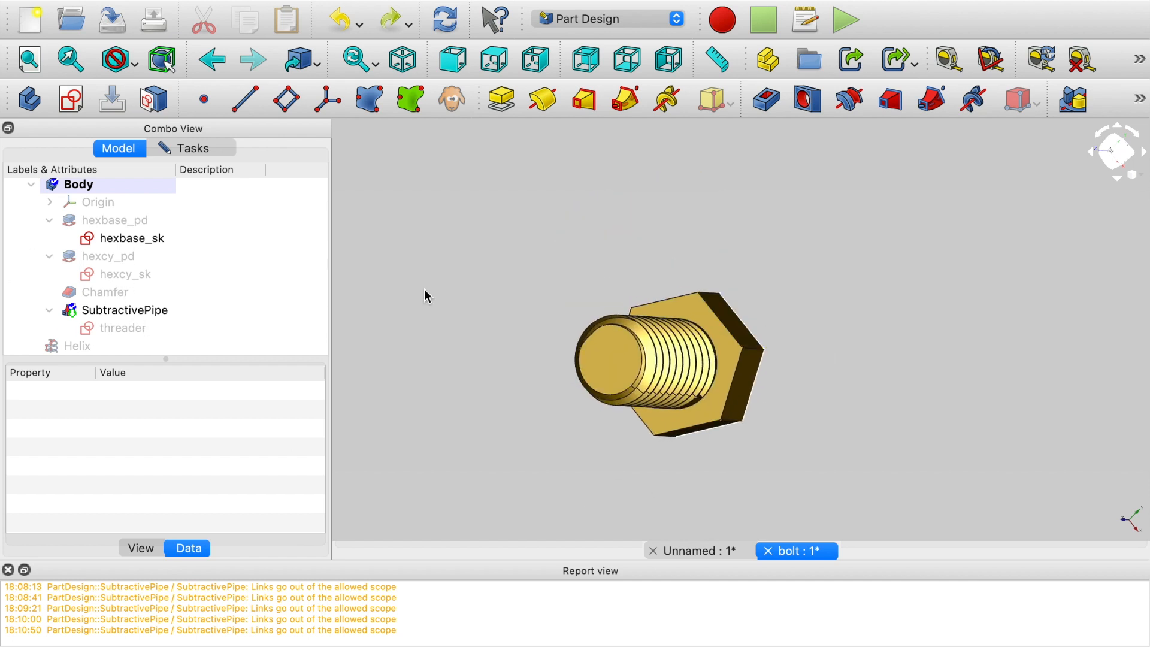
{"action": "middle_click_drag", "start_coordinate": [491, 375], "coordinate": [644, 450]}
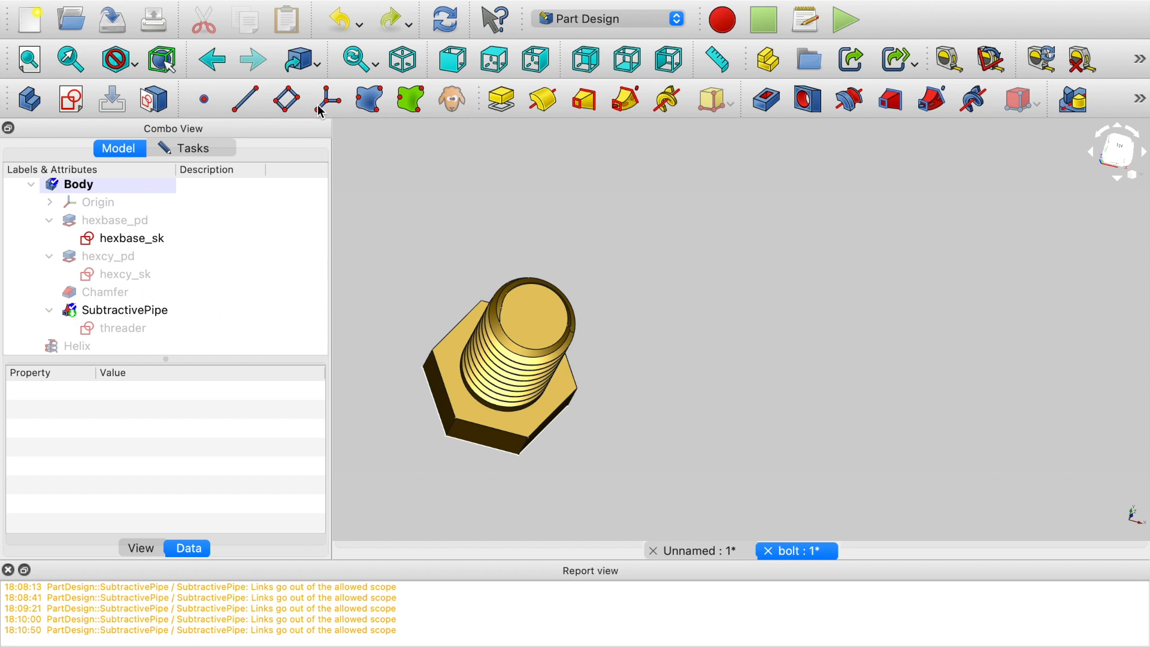
{"action": "left_click", "coordinate": [71, 99]}
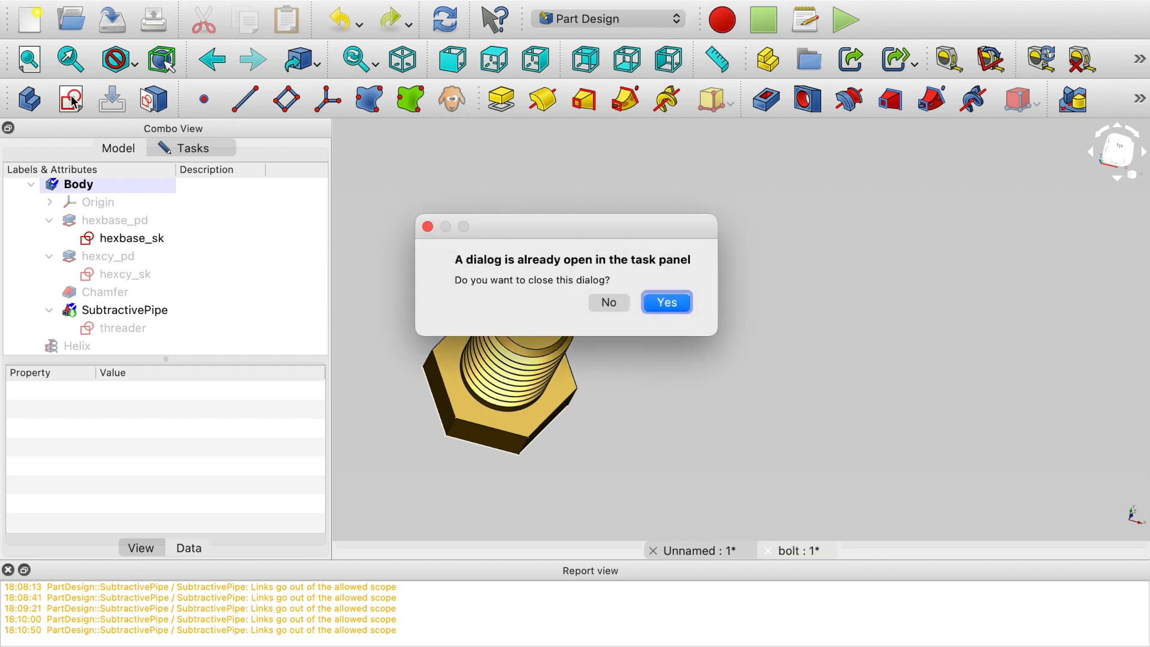
{"action": "left_click", "coordinate": [609, 305]}
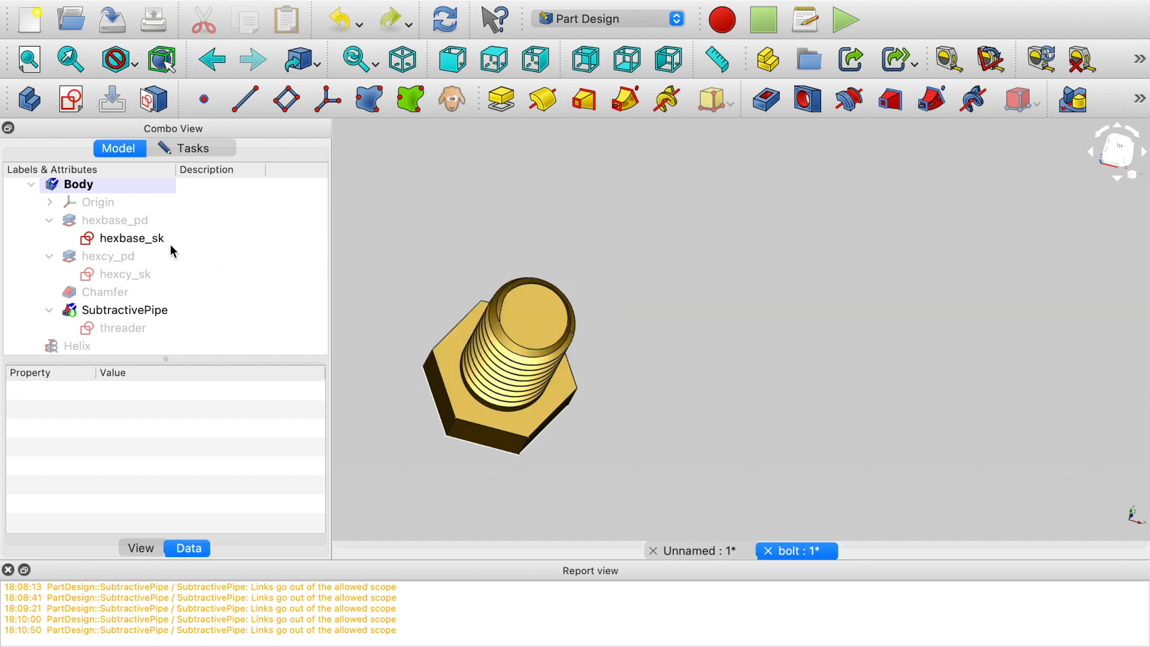
{"action": "left_click", "coordinate": [190, 149]}
{"action": "scroll", "coordinate": [144, 269], "scroll_direction": "down", "scroll_amount": 5}
{"action": "left_click", "coordinate": [164, 528]}
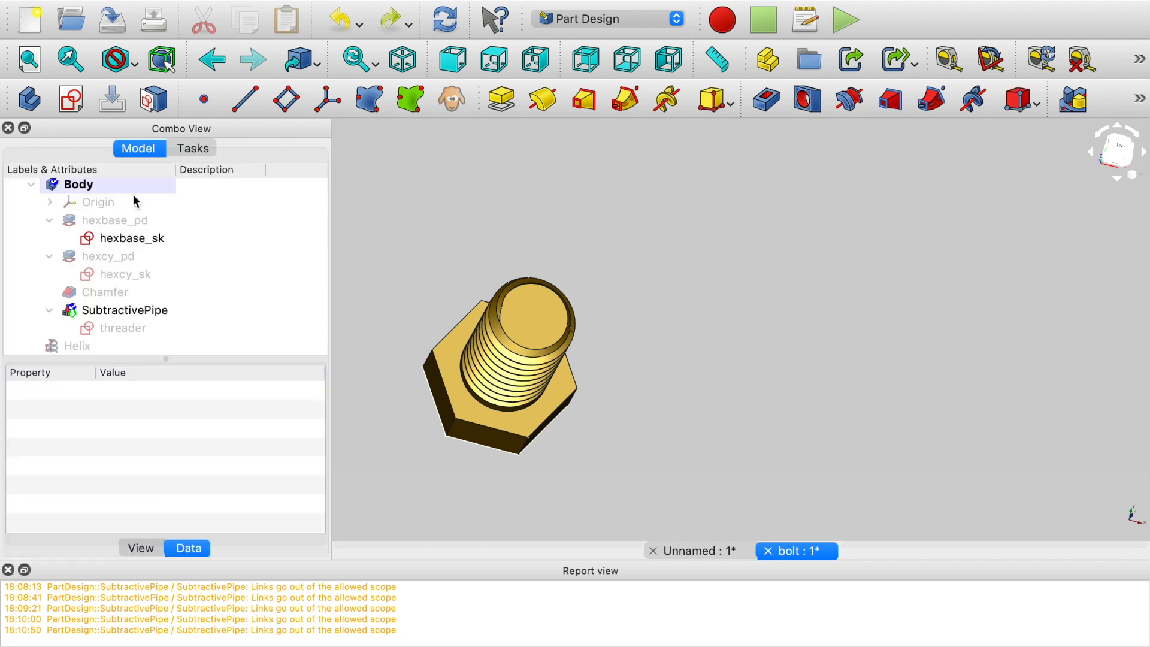
Close the report view and select the SubtractivePipe feature of the bolt's Body in the model tree
{"action": "left_click", "coordinate": [8, 569]}
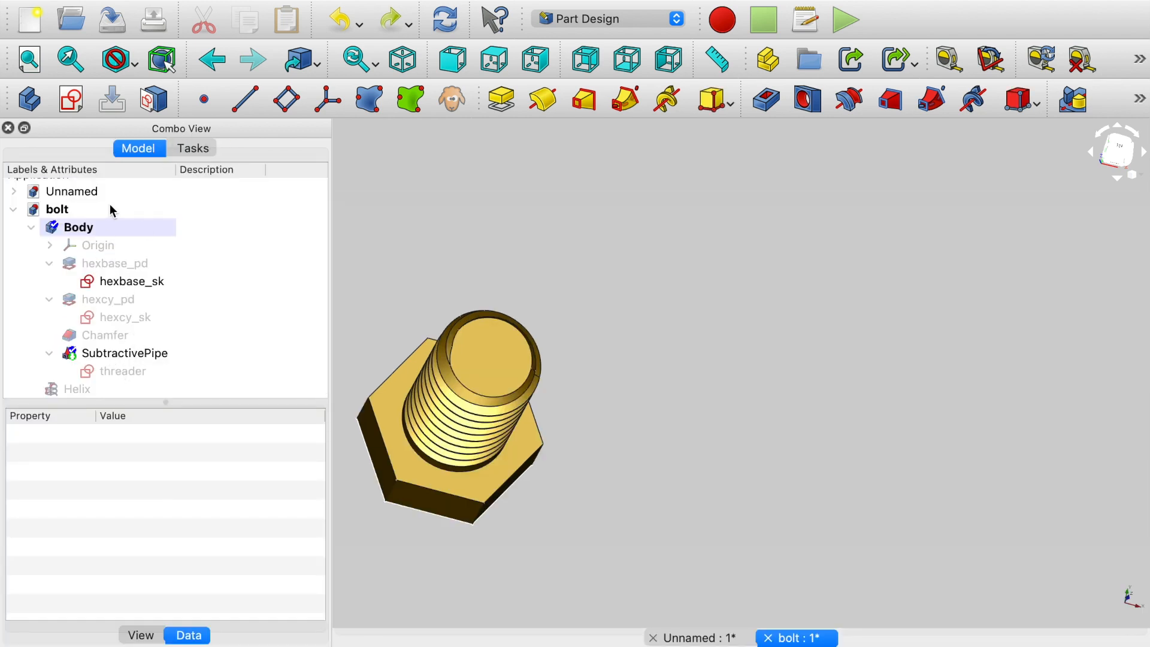
{"action": "scroll", "coordinate": [110, 210], "scroll_direction": "up", "scroll_amount": 1}
{"action": "left_click", "coordinate": [187, 150]}
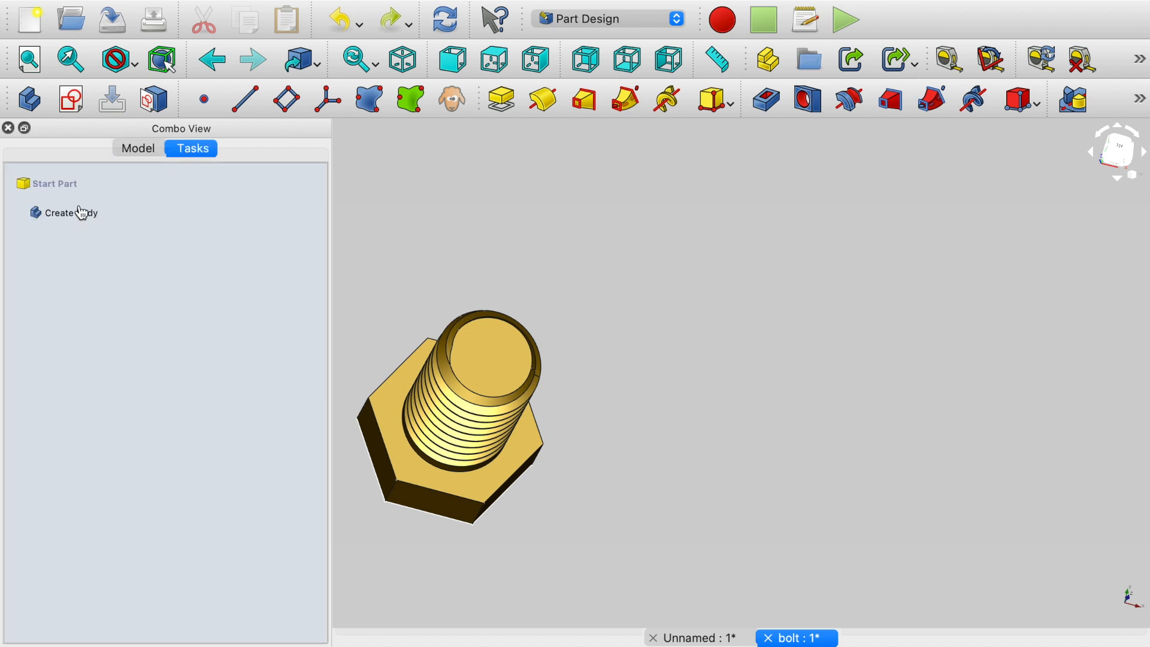
{"action": "left_click", "coordinate": [142, 150]}
{"action": "left_click", "coordinate": [91, 239]}
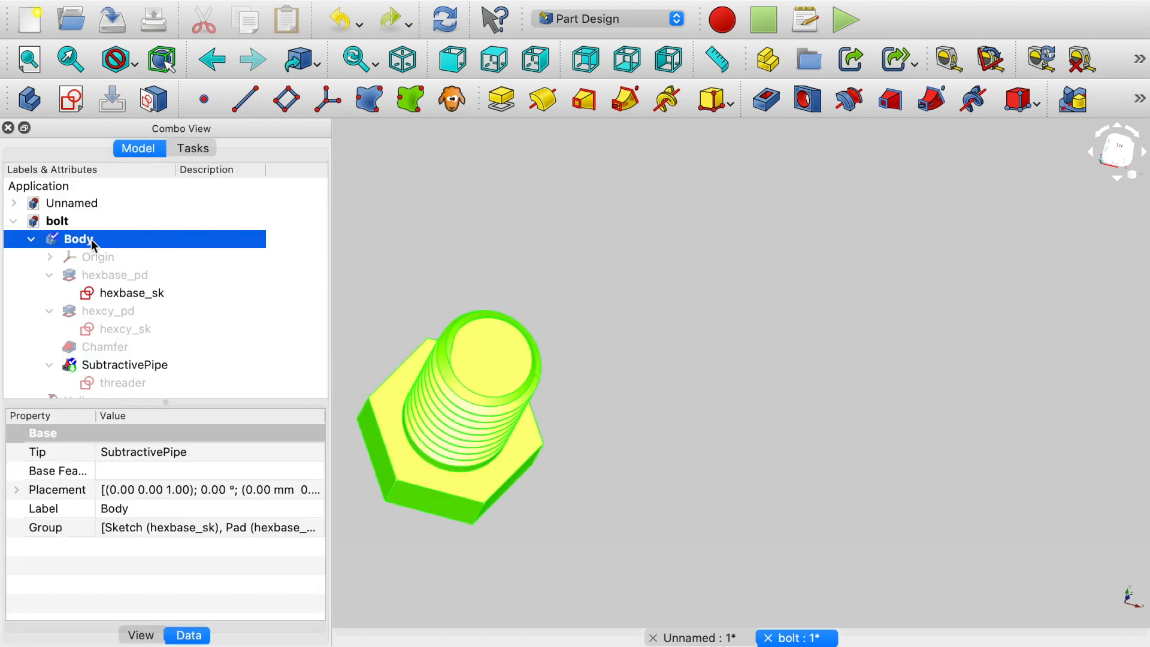
{"action": "left_click", "coordinate": [108, 383]}
{"action": "left_click", "coordinate": [107, 367]}
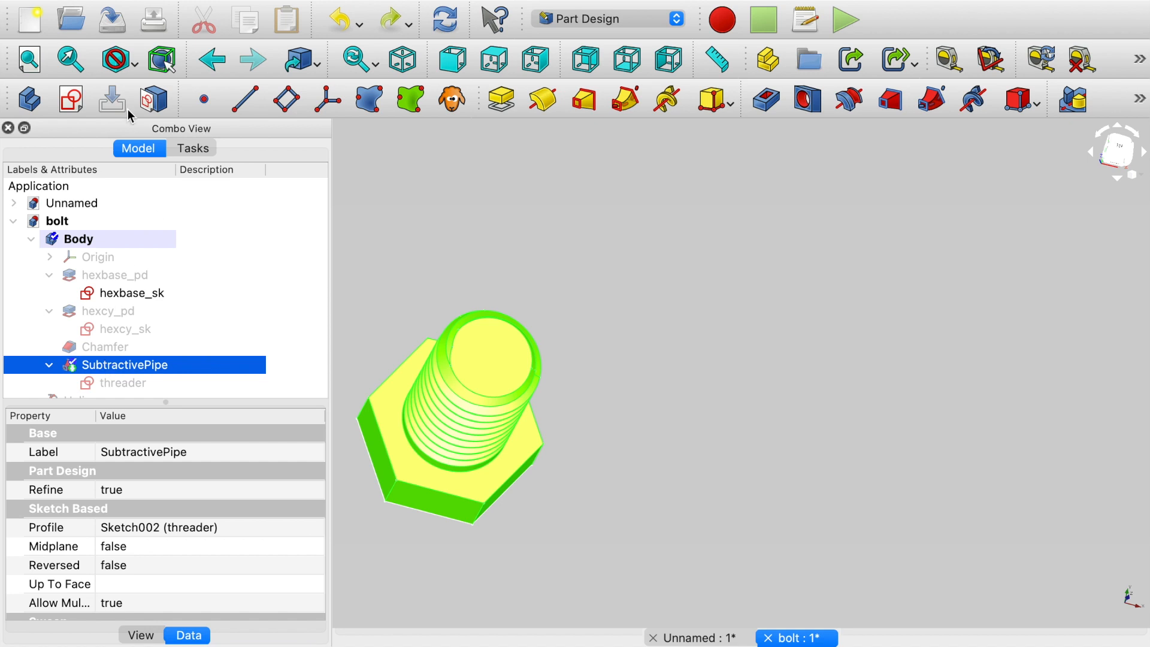
Create a new sketch in the bolt's Body on the XY_Plane base plane
{"action": "left_click", "coordinate": [64, 100]}
{"action": "left_click", "coordinate": [108, 282]}
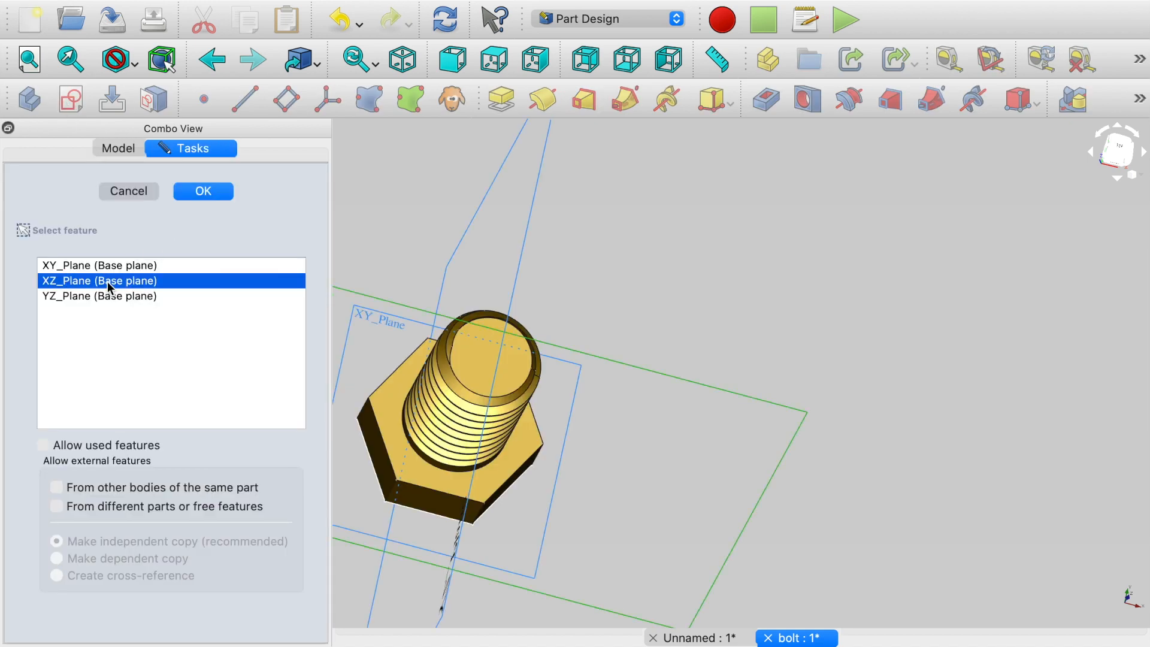
{"action": "left_click", "coordinate": [103, 266]}
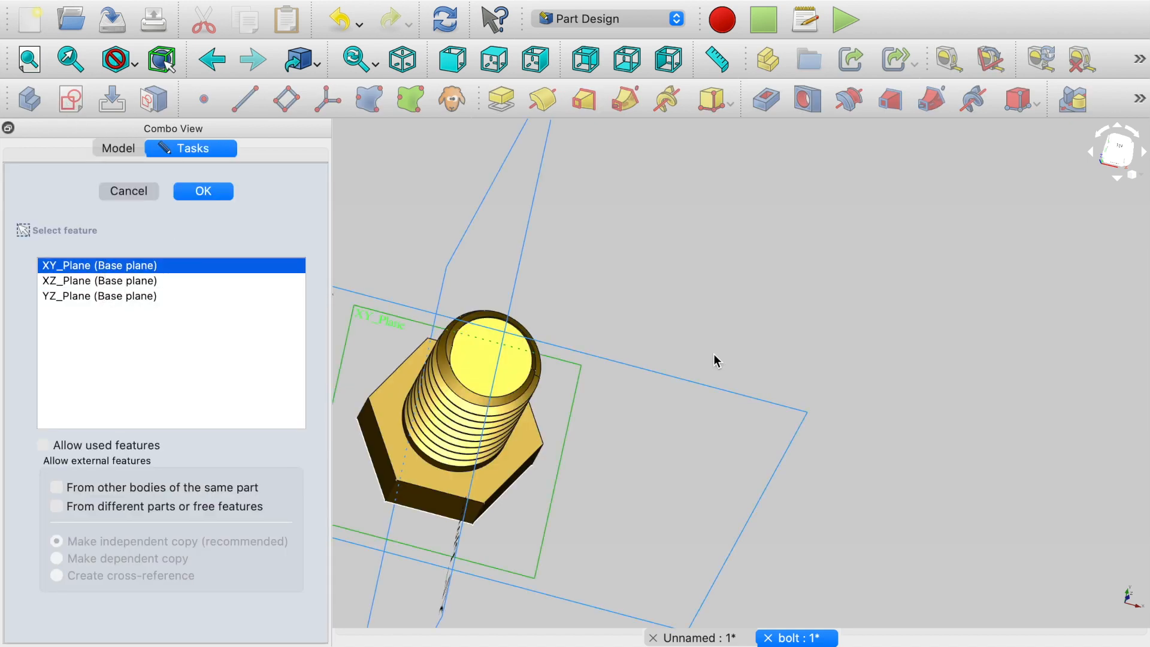
{"action": "scroll", "coordinate": [714, 359], "scroll_direction": "down", "scroll_amount": 2}
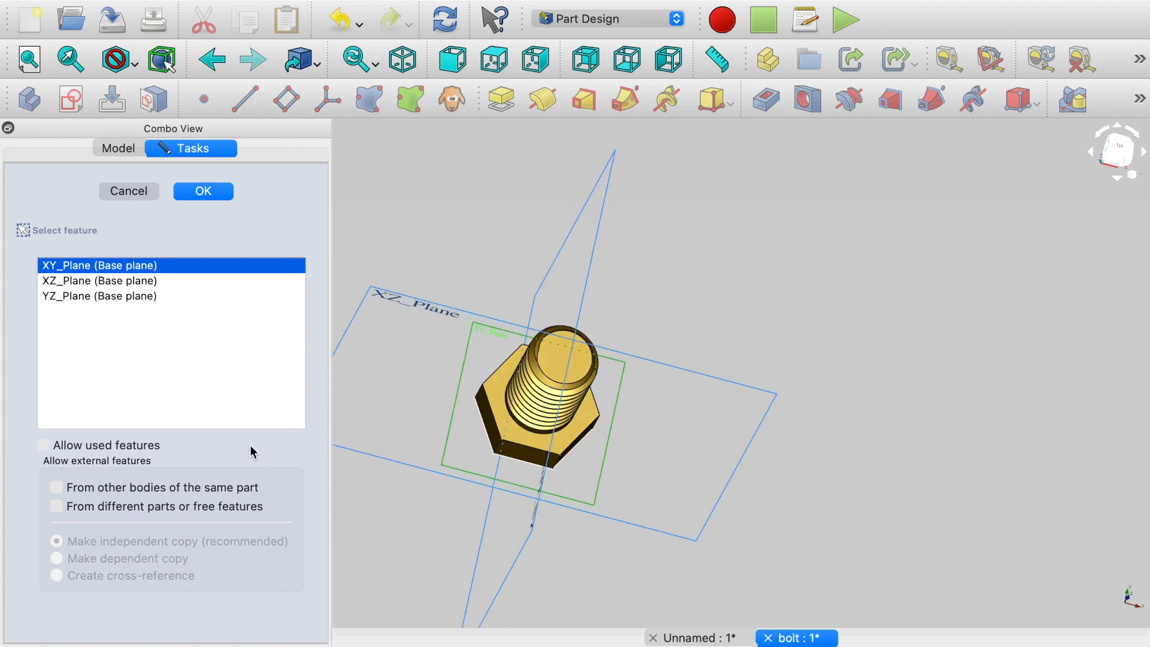
{"action": "left_click", "coordinate": [214, 195]}
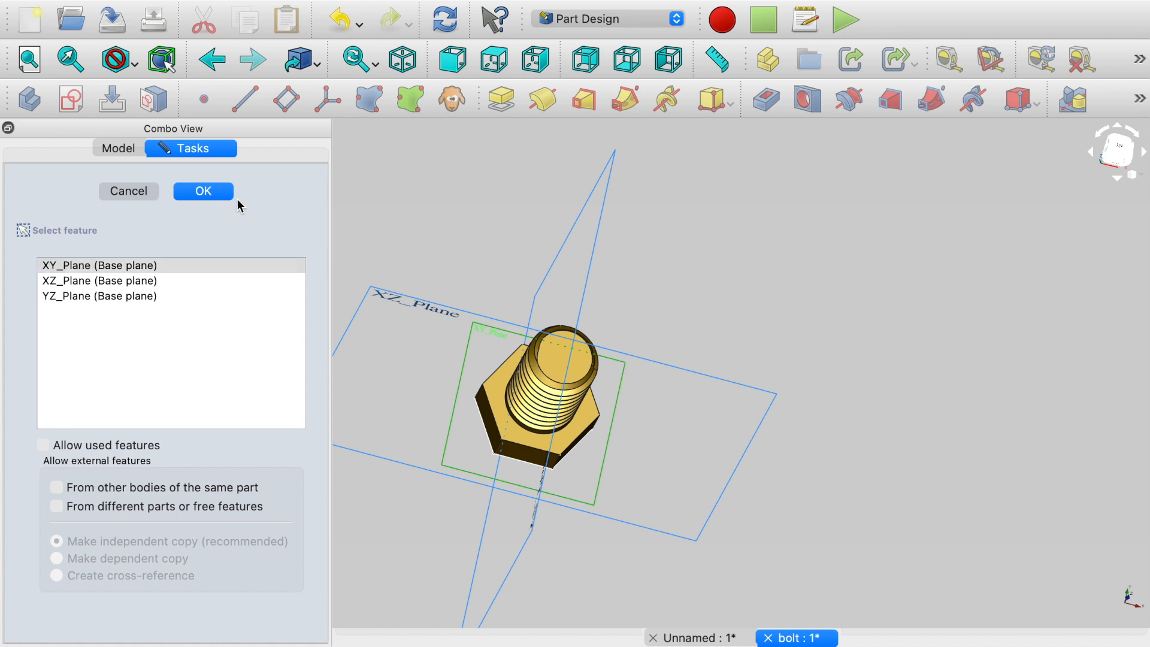
{"action": "left_click", "coordinate": [228, 201]}
{"action": "scroll", "coordinate": [629, 357], "scroll_direction": "up", "scroll_amount": 5}
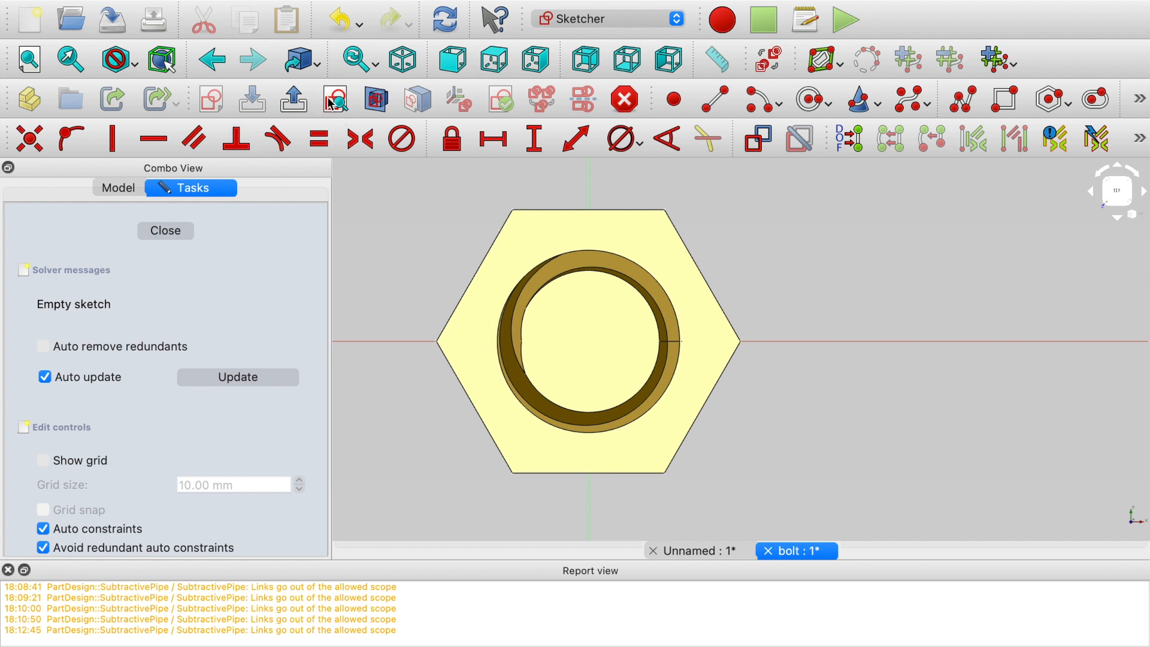
With the view sectioned at the sketch plane, draw a wide rectangle across the upper part of the hexagonal head and close the sketch
{"action": "left_click", "coordinate": [376, 99]}
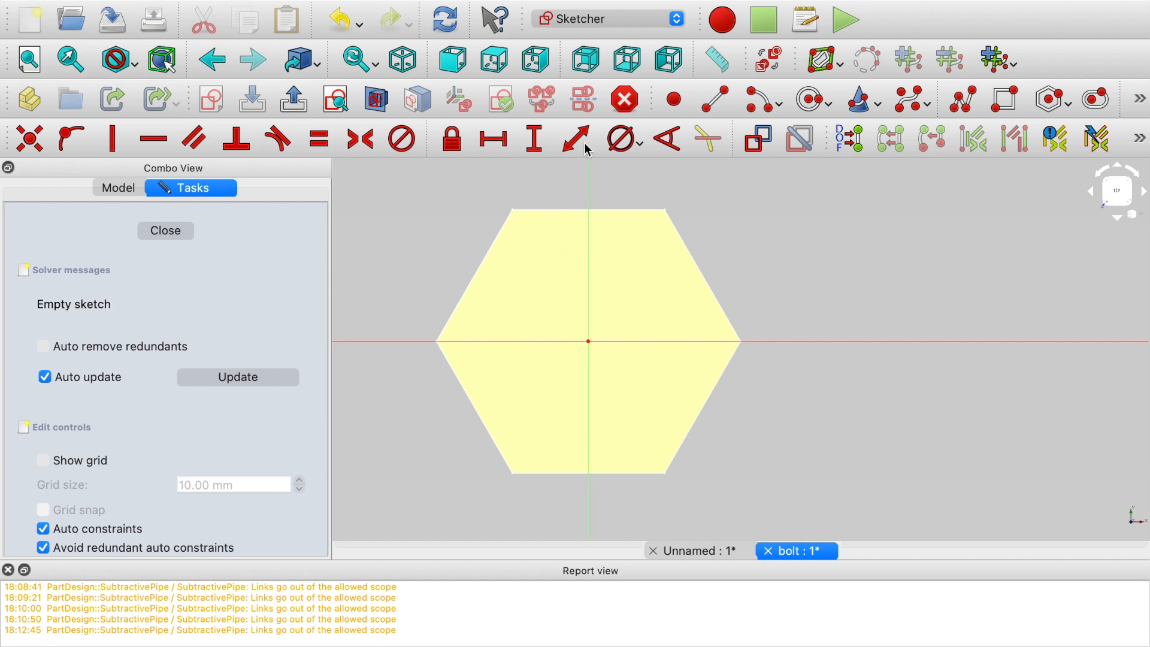
{"action": "left_click", "coordinate": [1007, 101]}
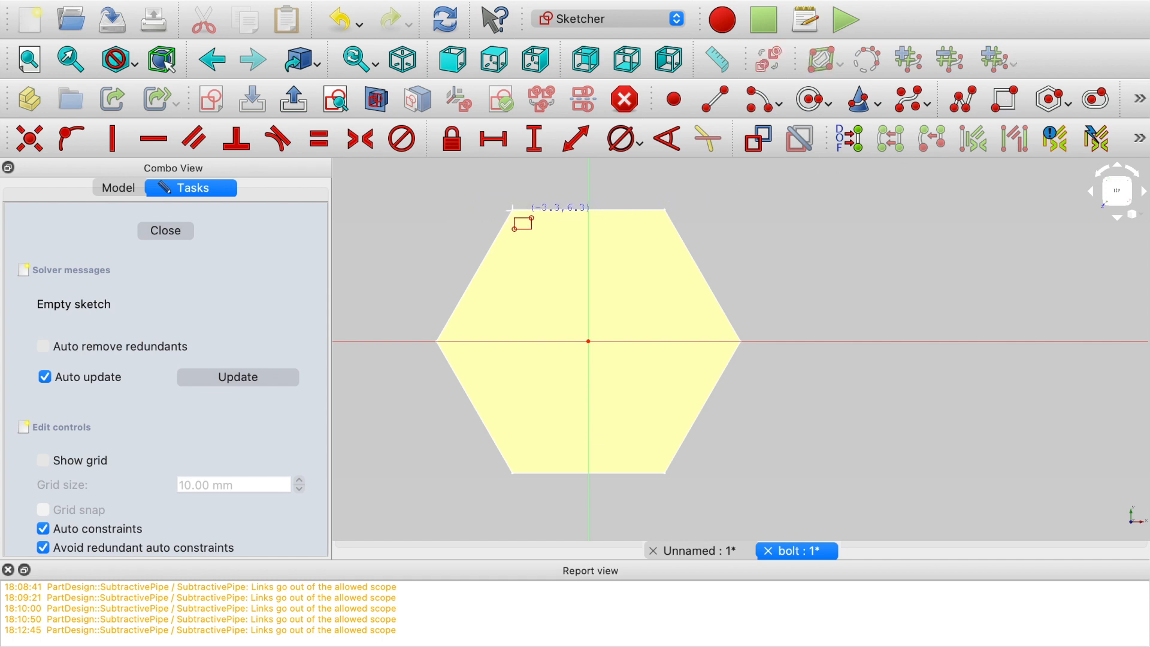
{"action": "left_click", "coordinate": [455, 197]}
{"action": "left_click", "coordinate": [722, 268]}
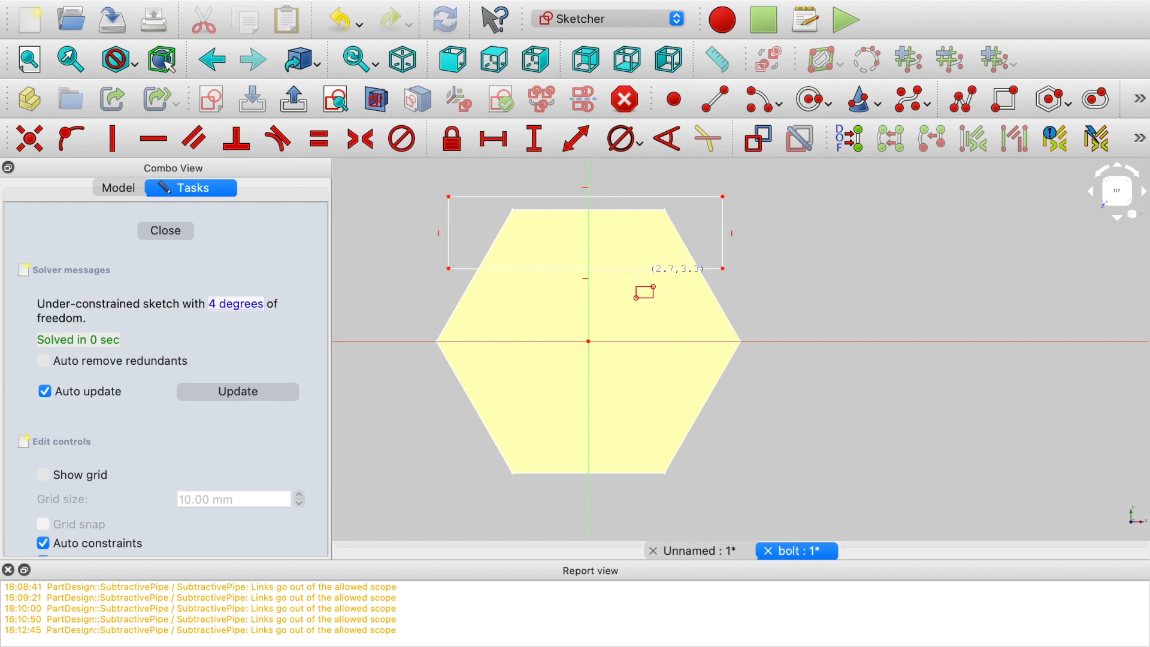
{"action": "key", "text": "a"}
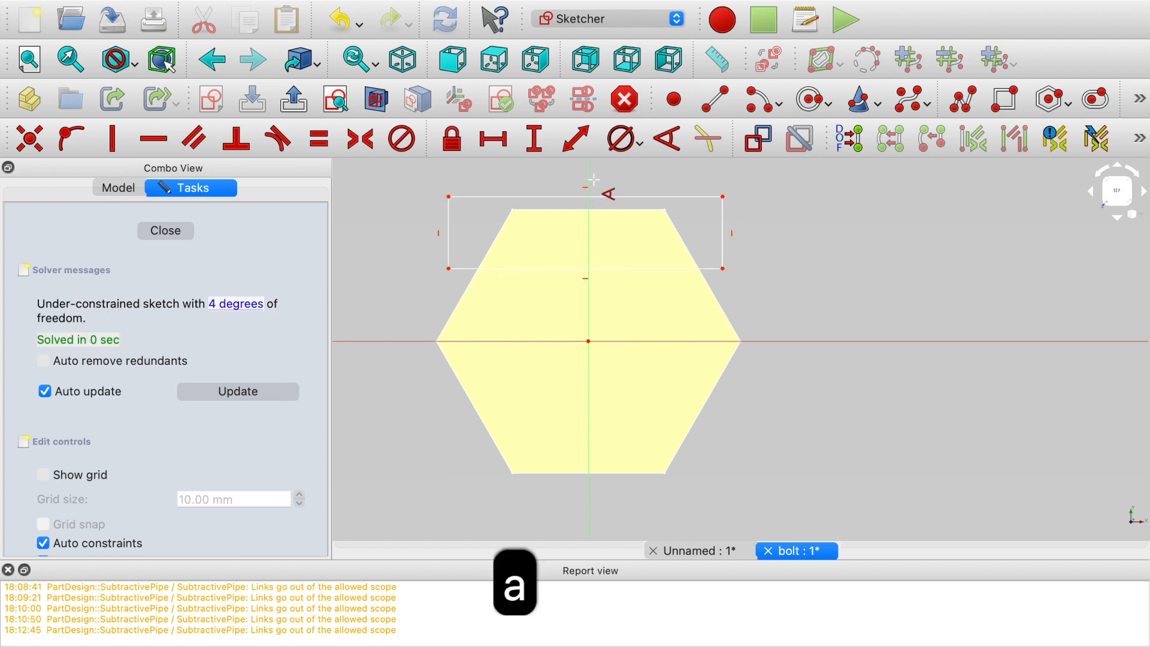
{"action": "key", "text": "Escape"}
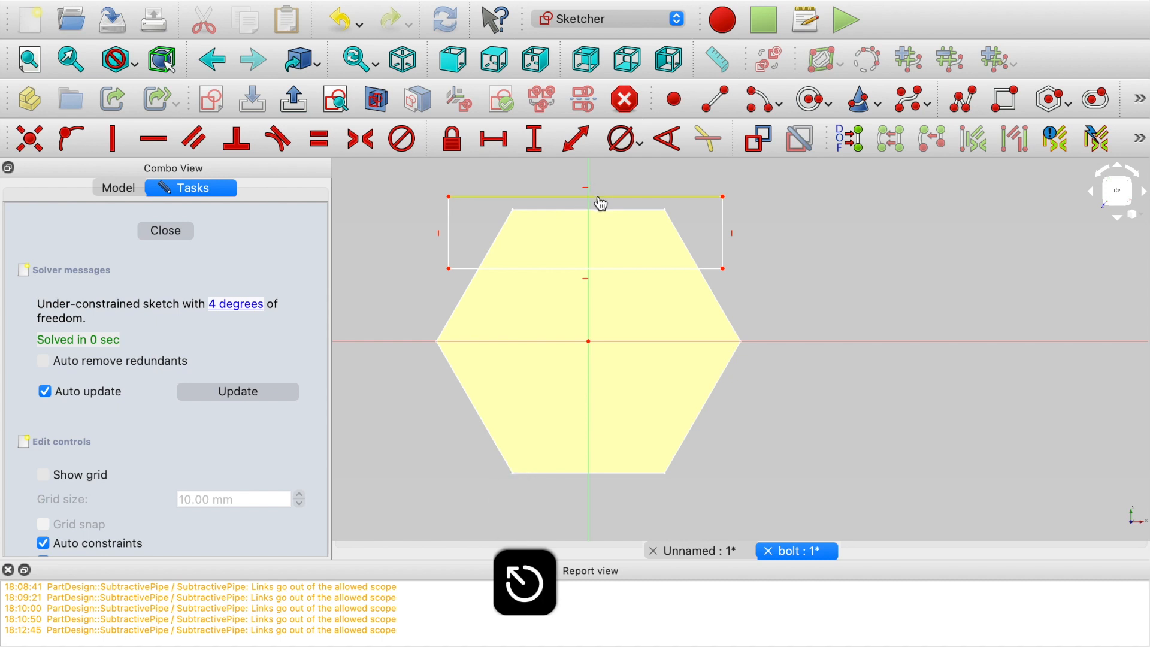
{"action": "left_click_drag", "start_coordinate": [598, 197], "coordinate": [600, 203]}
{"action": "left_click_drag", "start_coordinate": [596, 269], "coordinate": [597, 272]}
{"action": "left_click", "coordinate": [175, 231]}
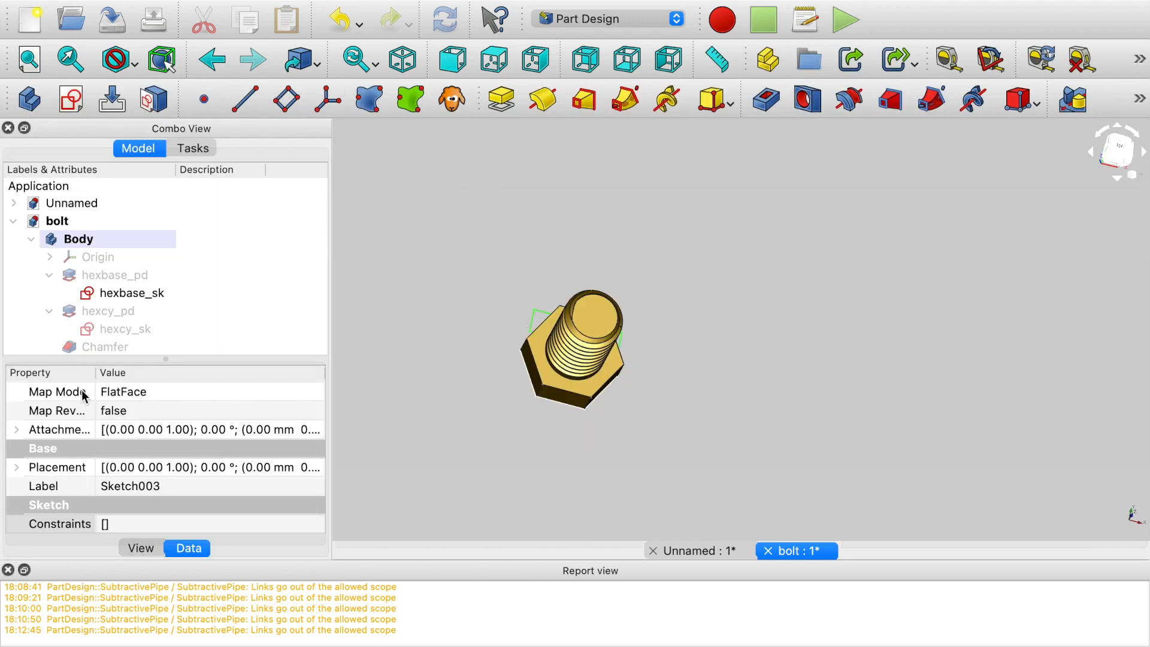
Start a pocket from Sketch003 on the bolt, with type Through all and symmetric to the sketch plane
{"action": "scroll", "coordinate": [123, 344], "scroll_direction": "down", "scroll_amount": 3}
{"action": "left_click", "coordinate": [127, 334]}
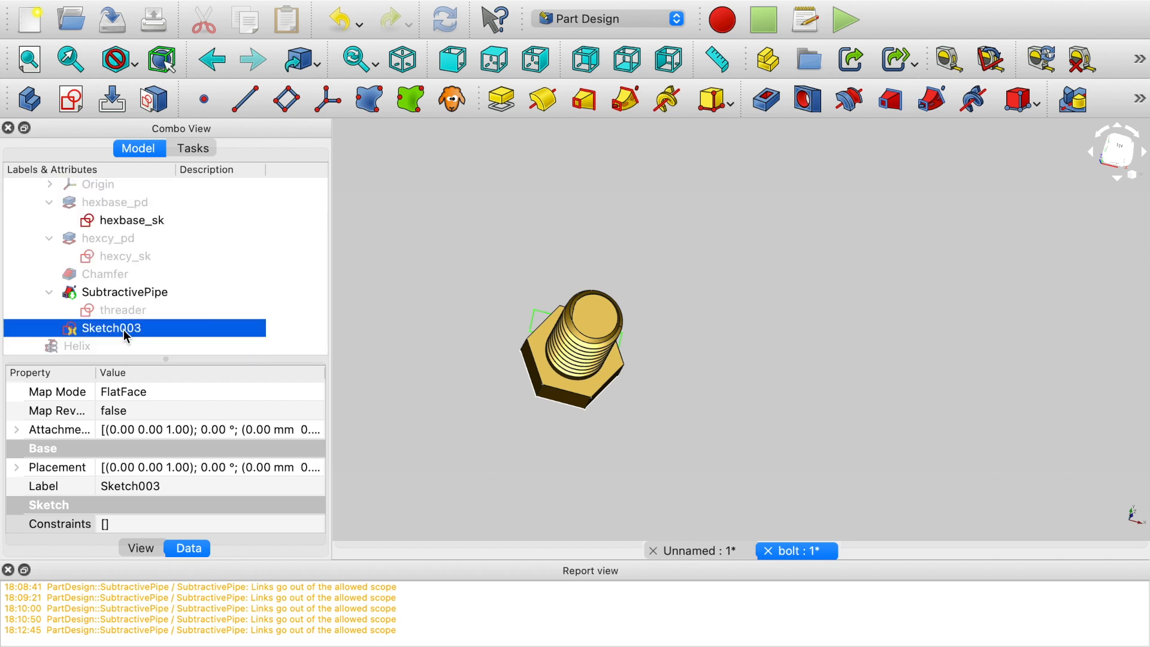
{"action": "left_click", "coordinate": [769, 105]}
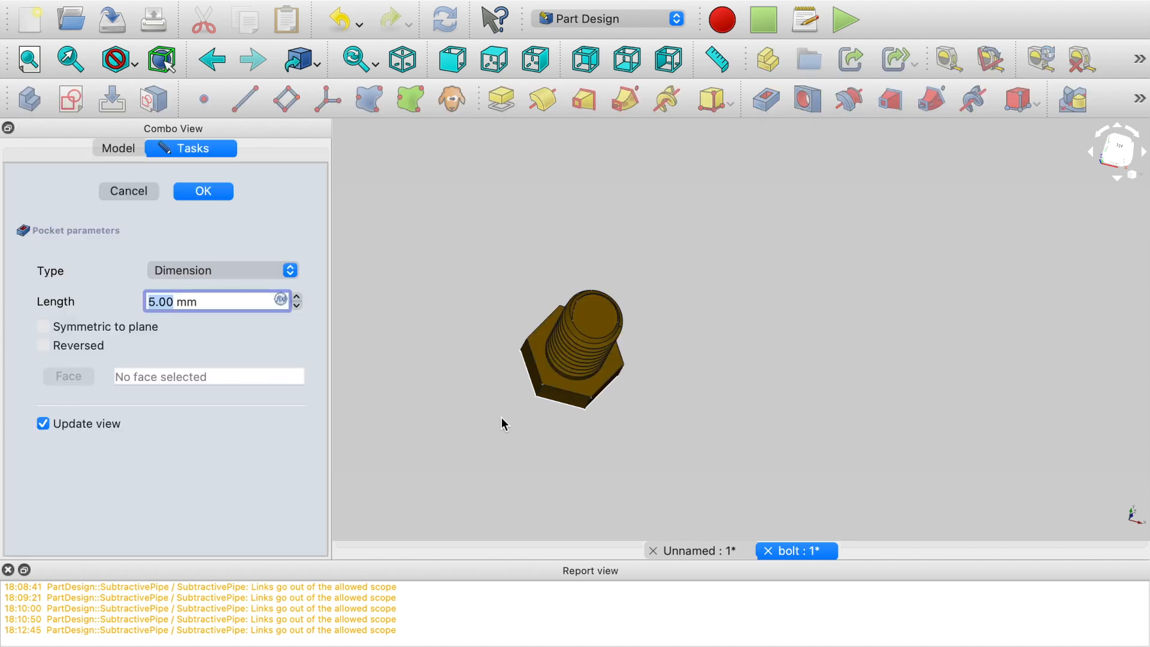
{"action": "middle_click_drag", "start_coordinate": [503, 420], "coordinate": [689, 440]}
{"action": "middle_click_drag", "start_coordinate": [462, 428], "coordinate": [656, 424]}
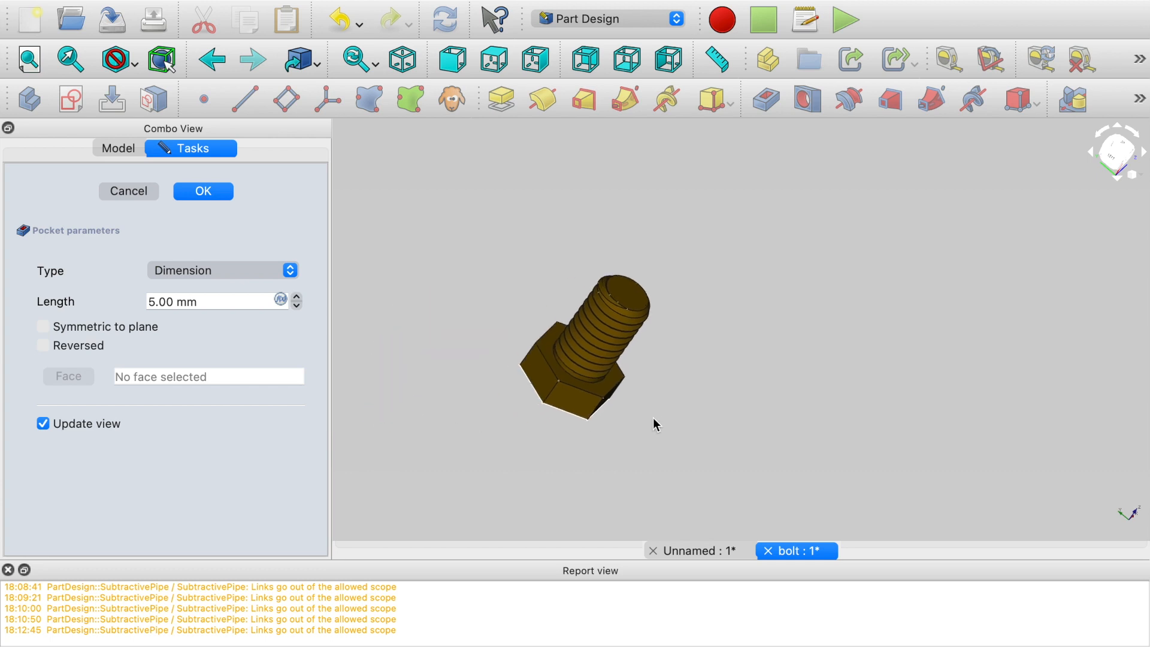
{"action": "left_click", "coordinate": [240, 275]}
{"action": "left_click", "coordinate": [241, 285]}
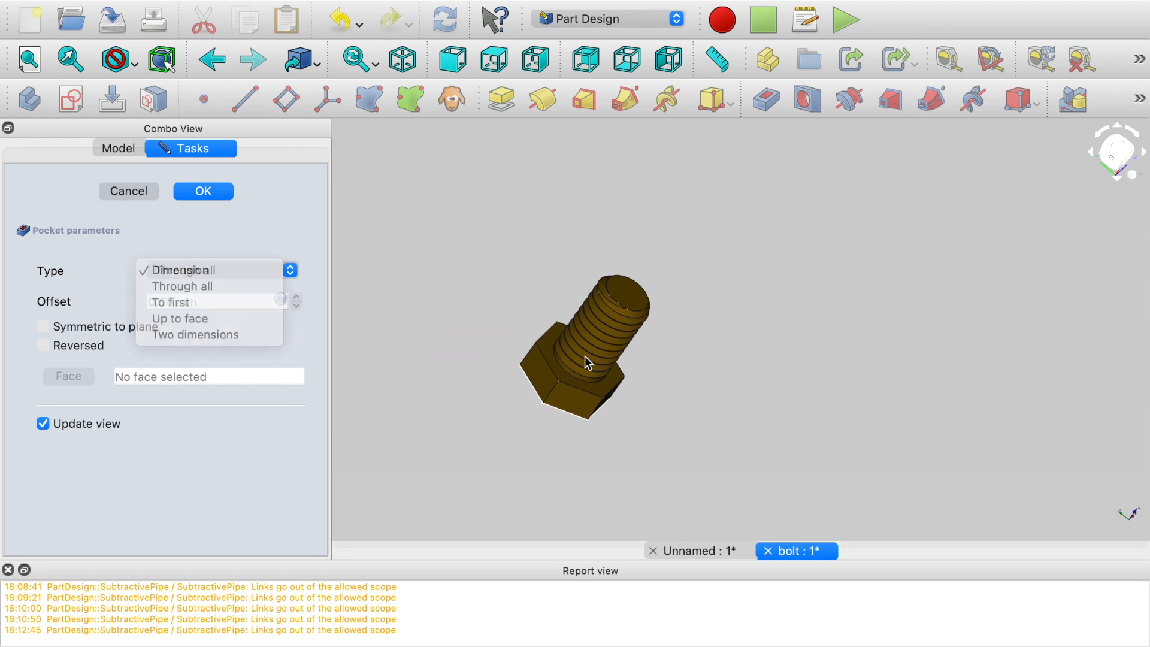
{"action": "middle_click_drag", "start_coordinate": [514, 370], "coordinate": [449, 400]}
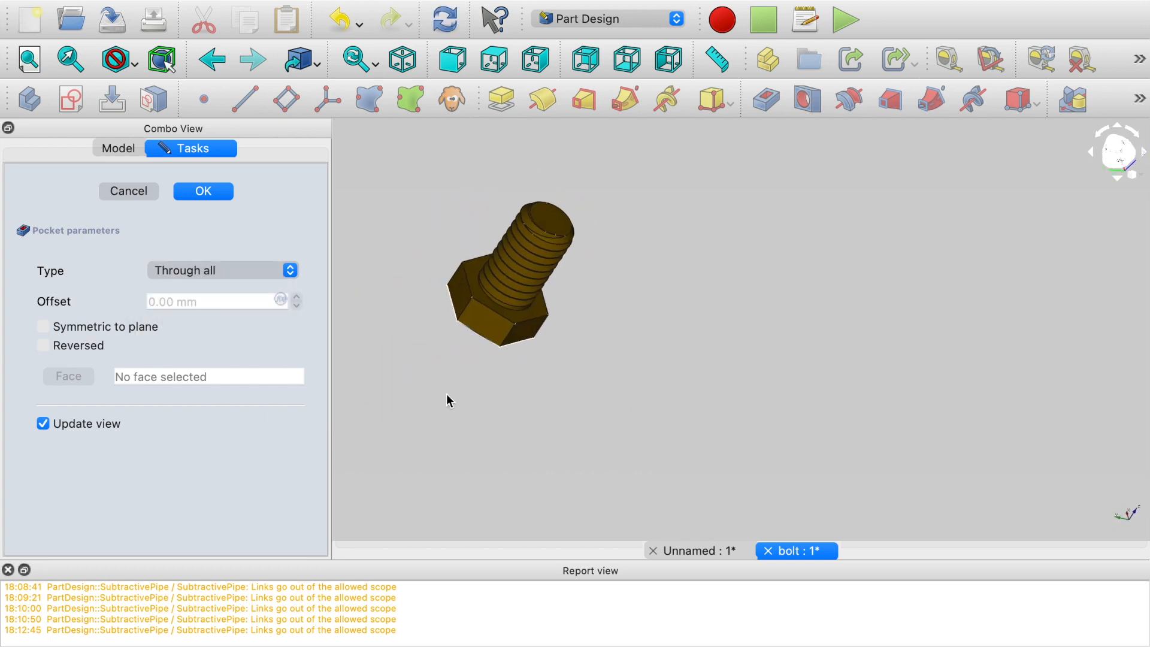
{"action": "left_click", "coordinate": [43, 326]}
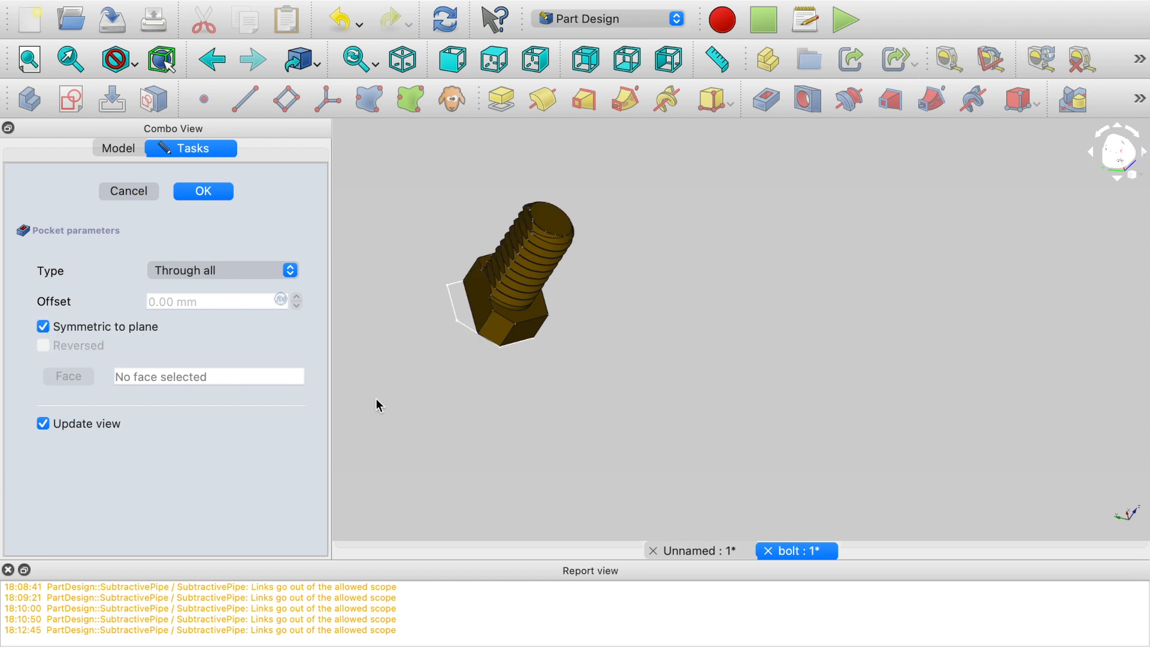
Examine the pocket preview around the bolt's head and thread and accept the cut
{"action": "middle_click_drag", "start_coordinate": [489, 410], "coordinate": [644, 478]}
{"action": "scroll", "coordinate": [631, 430], "scroll_direction": "up", "scroll_amount": 4}
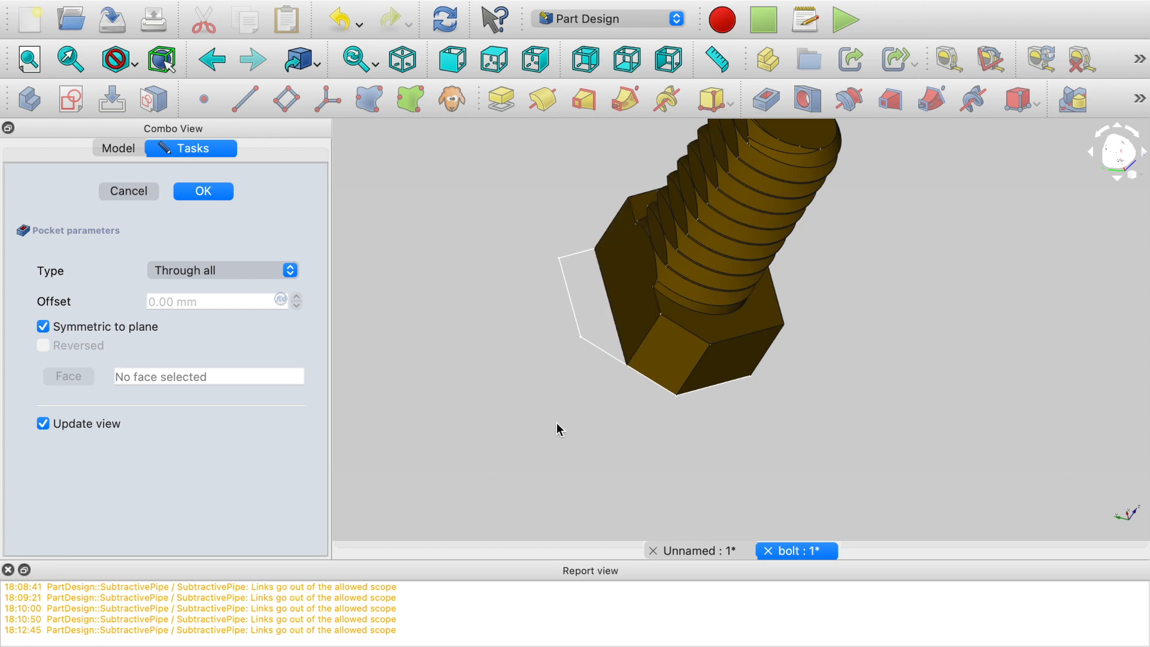
{"action": "scroll", "coordinate": [557, 423], "scroll_direction": "down", "scroll_amount": 4}
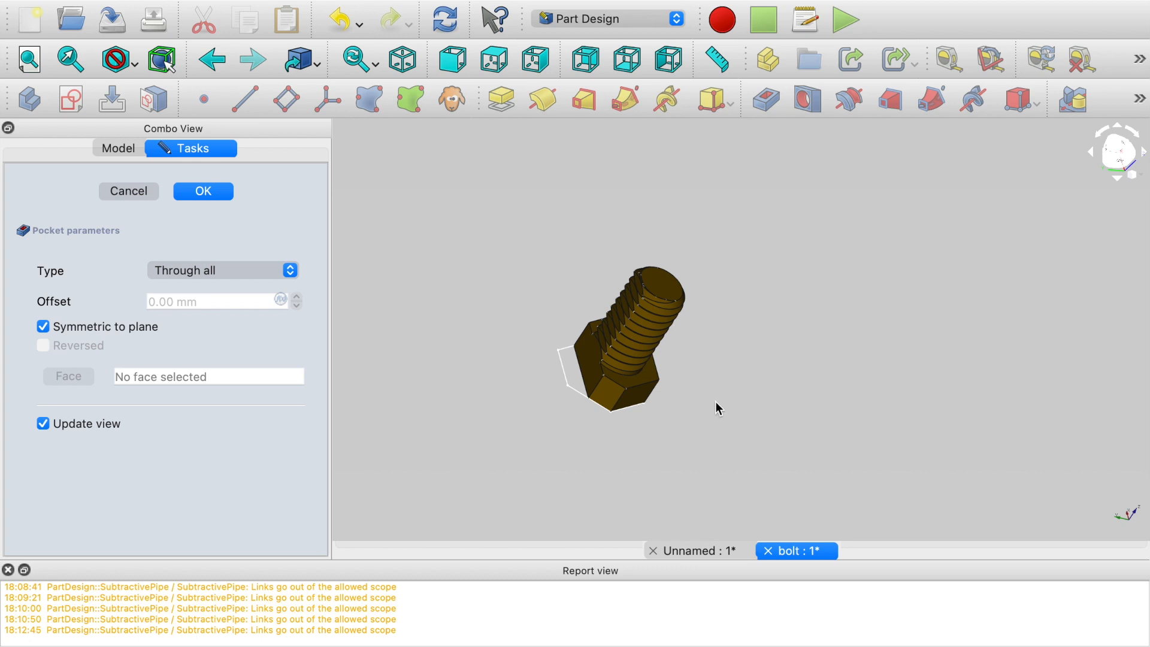
{"action": "middle_click_drag", "start_coordinate": [704, 342], "coordinate": [588, 160]}
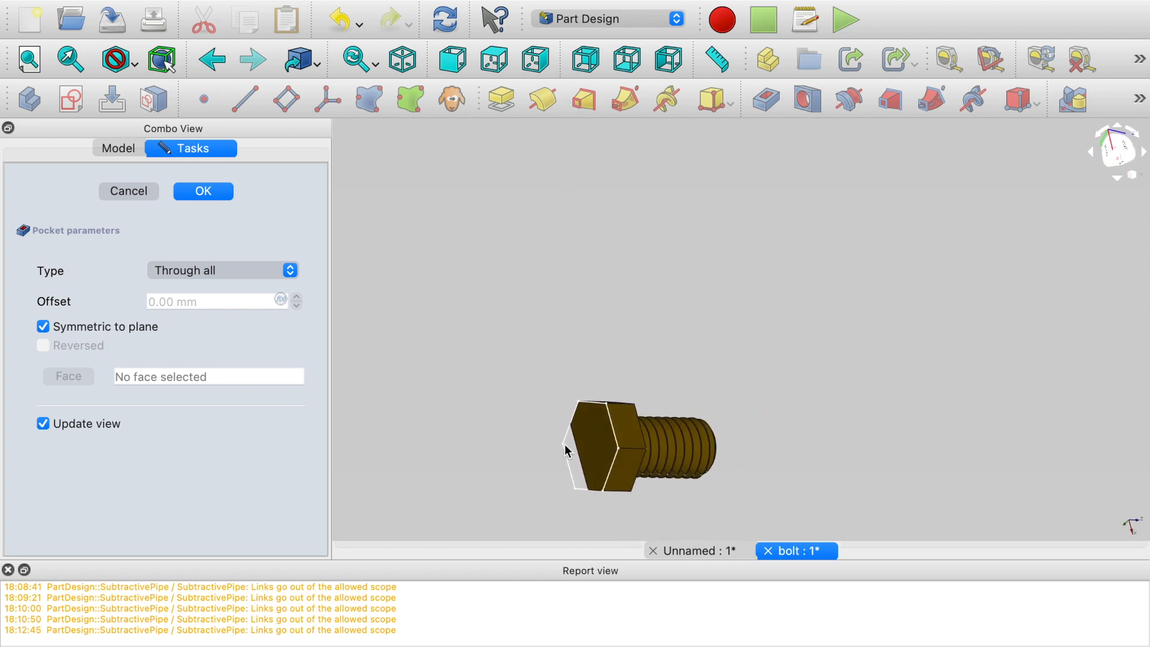
{"action": "middle_click_drag", "start_coordinate": [706, 457], "coordinate": [737, 509]}
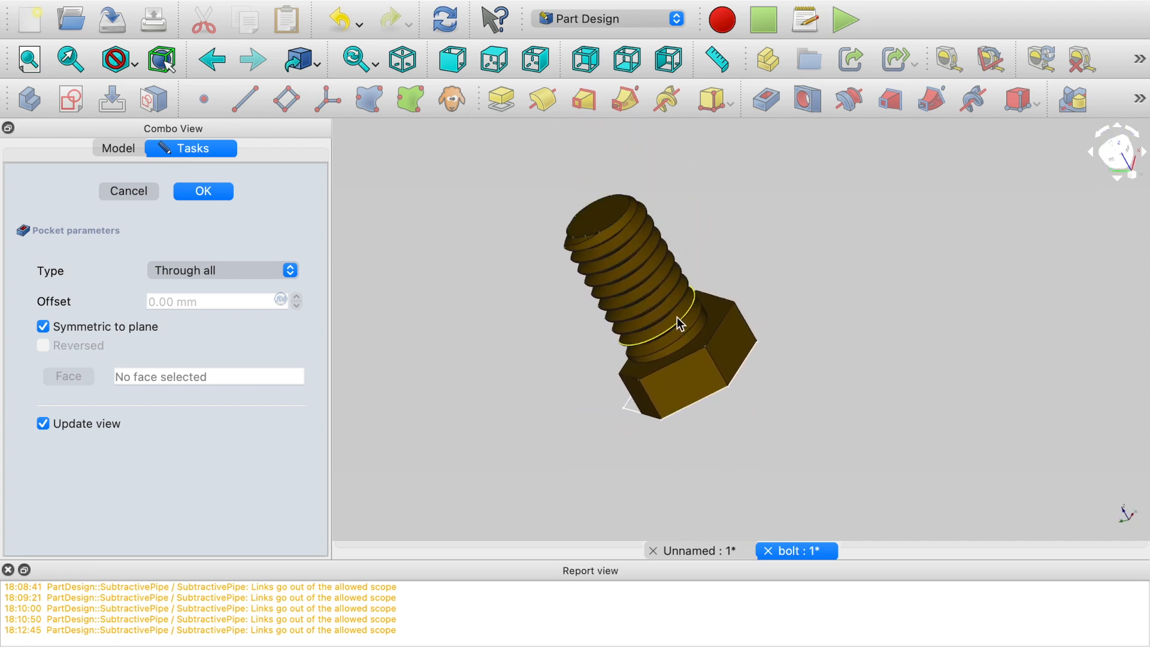
{"action": "middle_click_drag", "start_coordinate": [721, 431], "coordinate": [701, 467]}
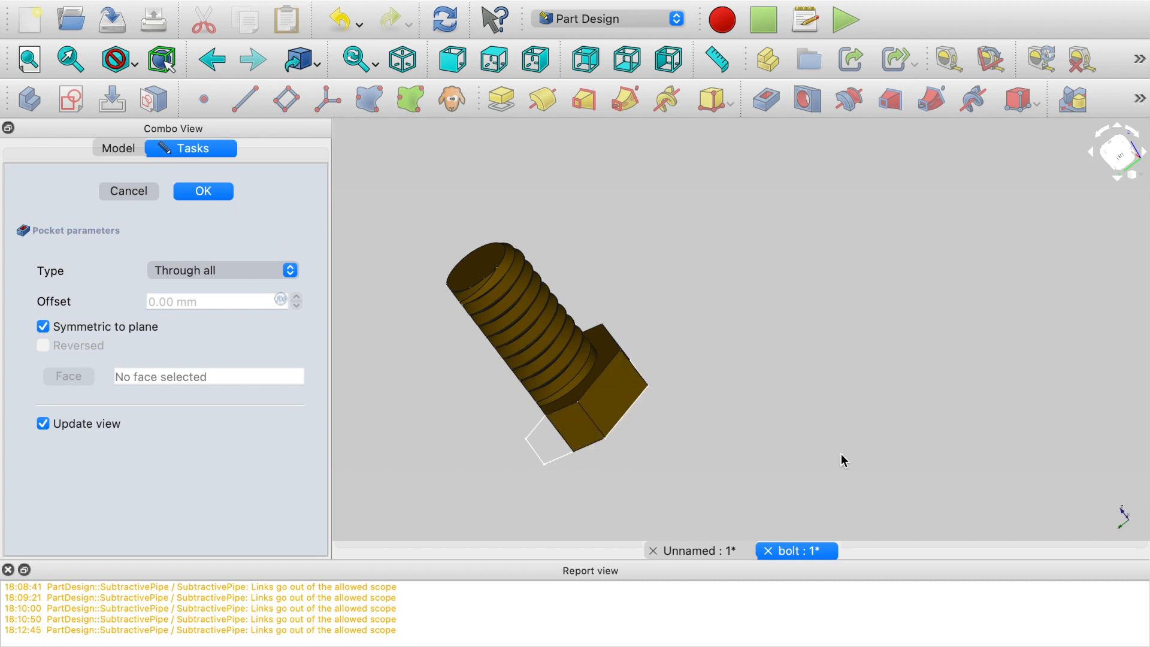
{"action": "key", "text": "Return"}
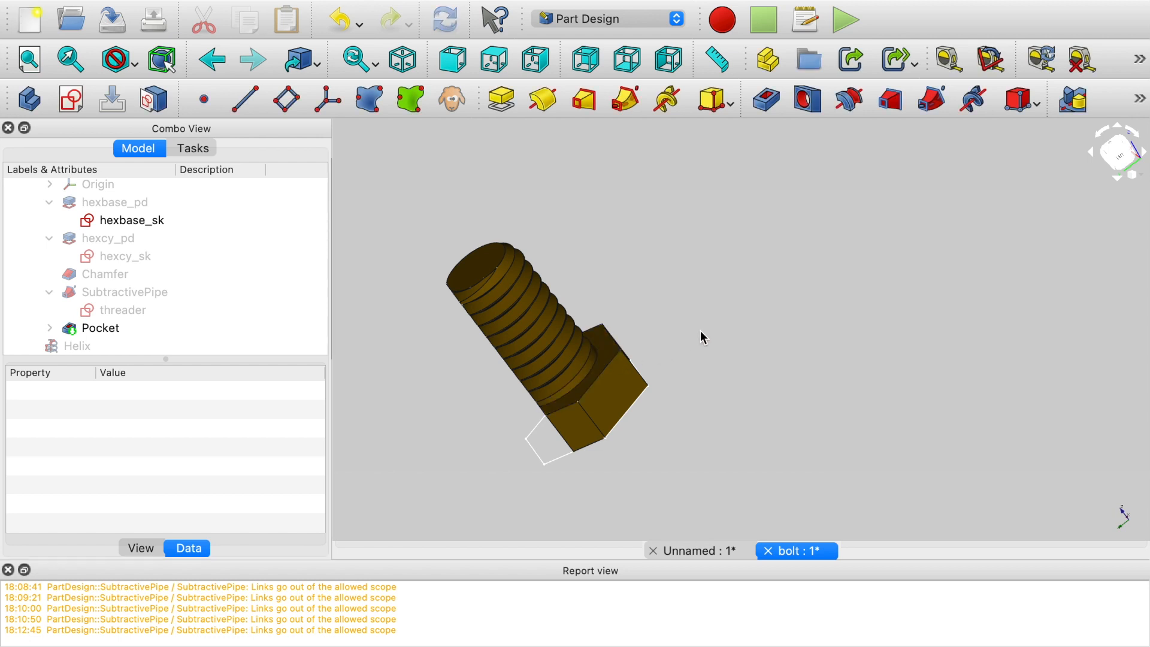
Open the Pocket's display properties, keep the Flat Lines viewing mode and open its material options
{"action": "middle_click_drag", "start_coordinate": [699, 331], "coordinate": [673, 390]}
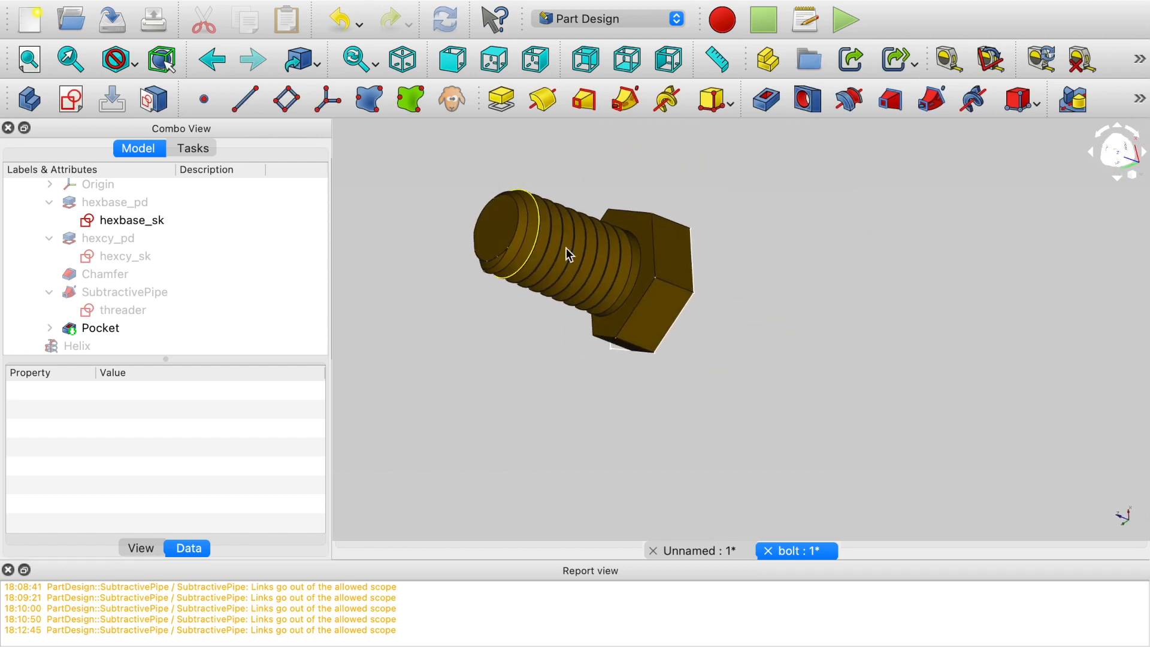
{"action": "left_click", "coordinate": [83, 328]}
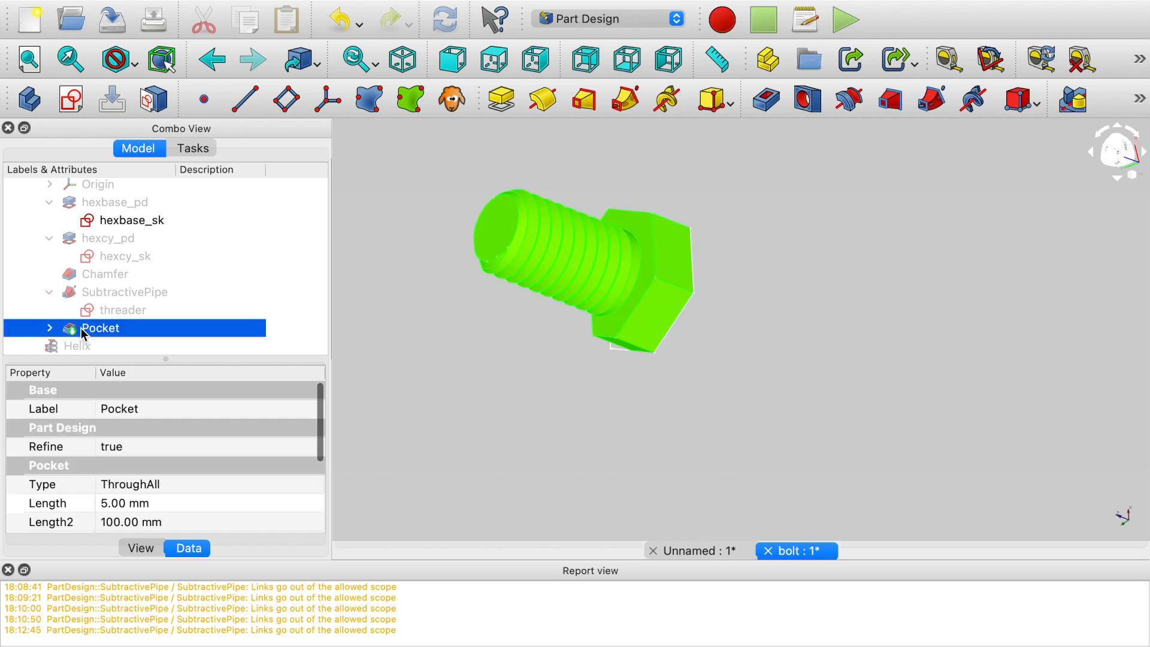
{"action": "right_click", "coordinate": [124, 329]}
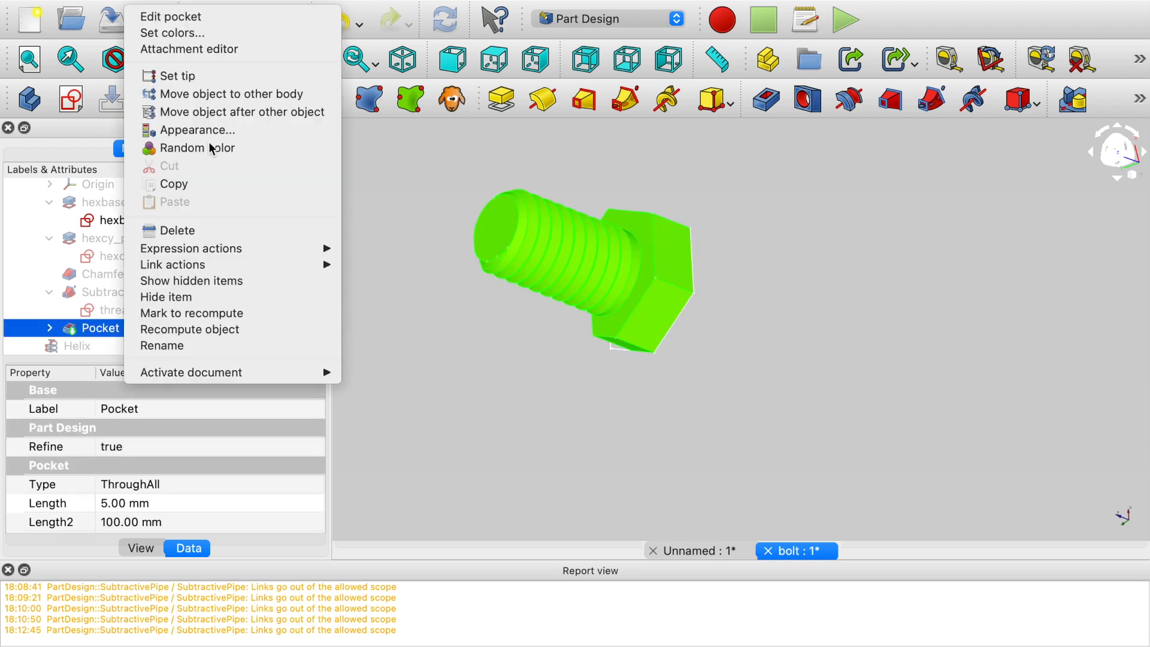
{"action": "left_click", "coordinate": [221, 135]}
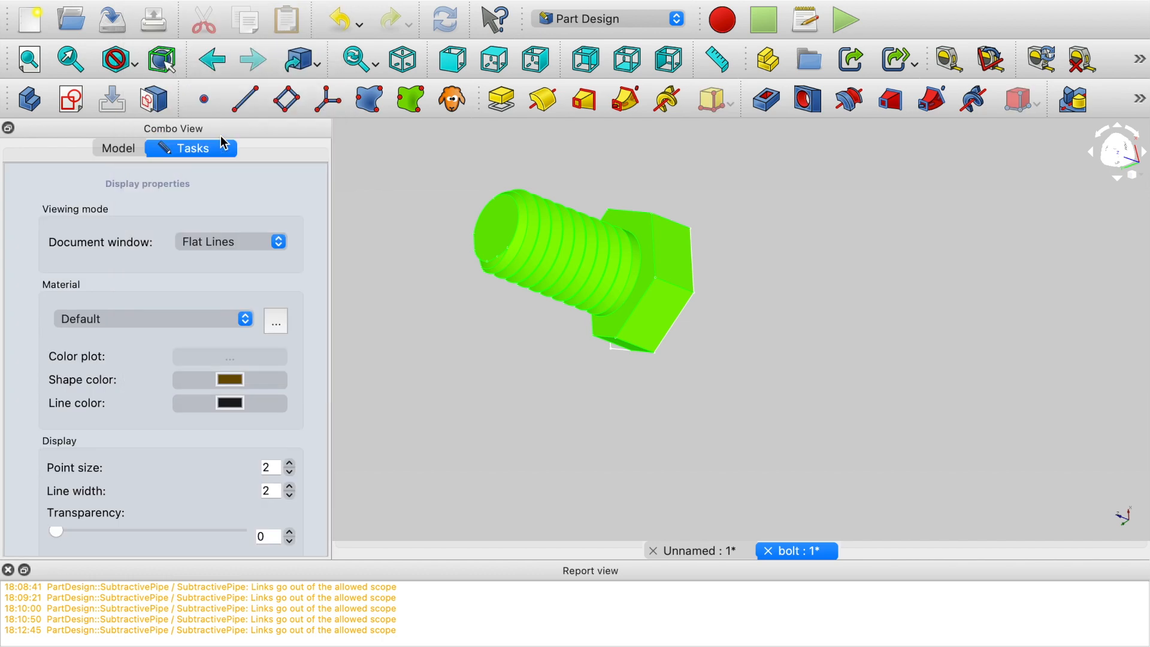
{"action": "left_click", "coordinate": [238, 241]}
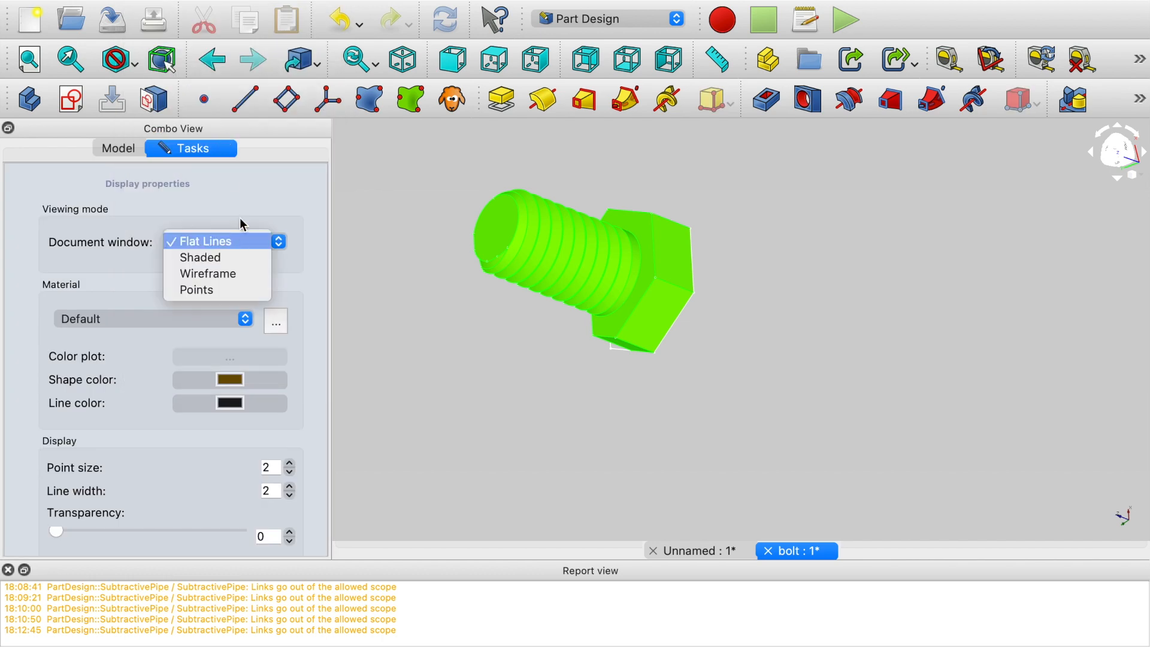
{"action": "left_click", "coordinate": [231, 241]}
{"action": "left_click", "coordinate": [210, 319]}
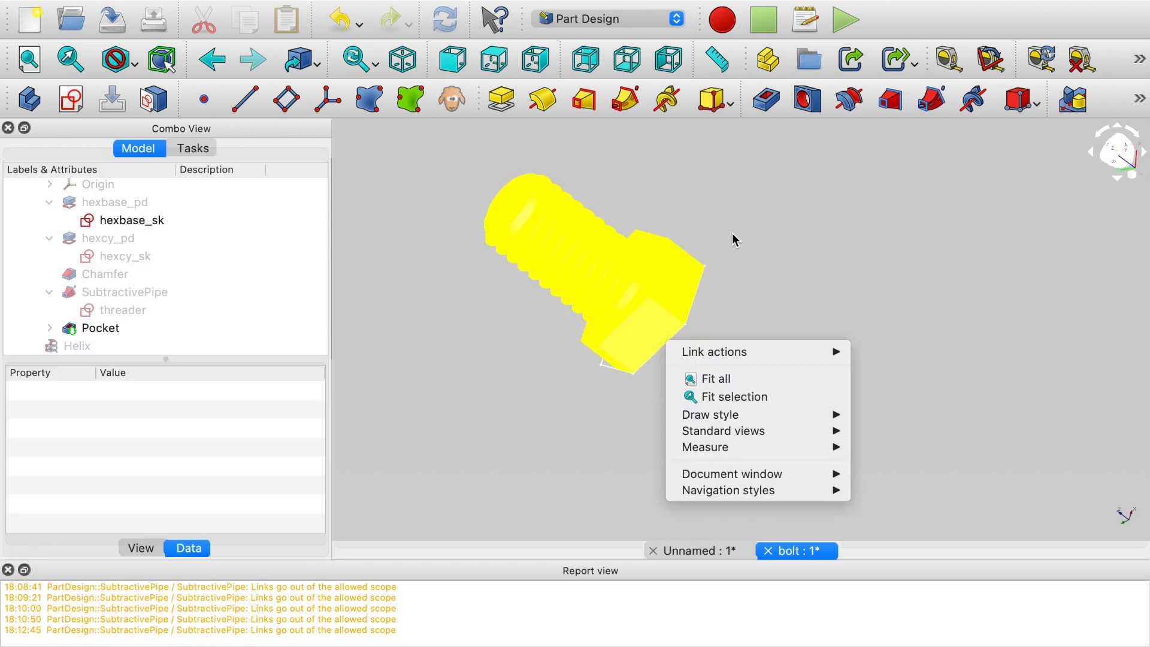
Undo the pocket cut made from Sketch003
{"action": "middle_click_drag", "start_coordinate": [732, 232], "coordinate": [620, 252]}
{"action": "key", "text": "super+z"}
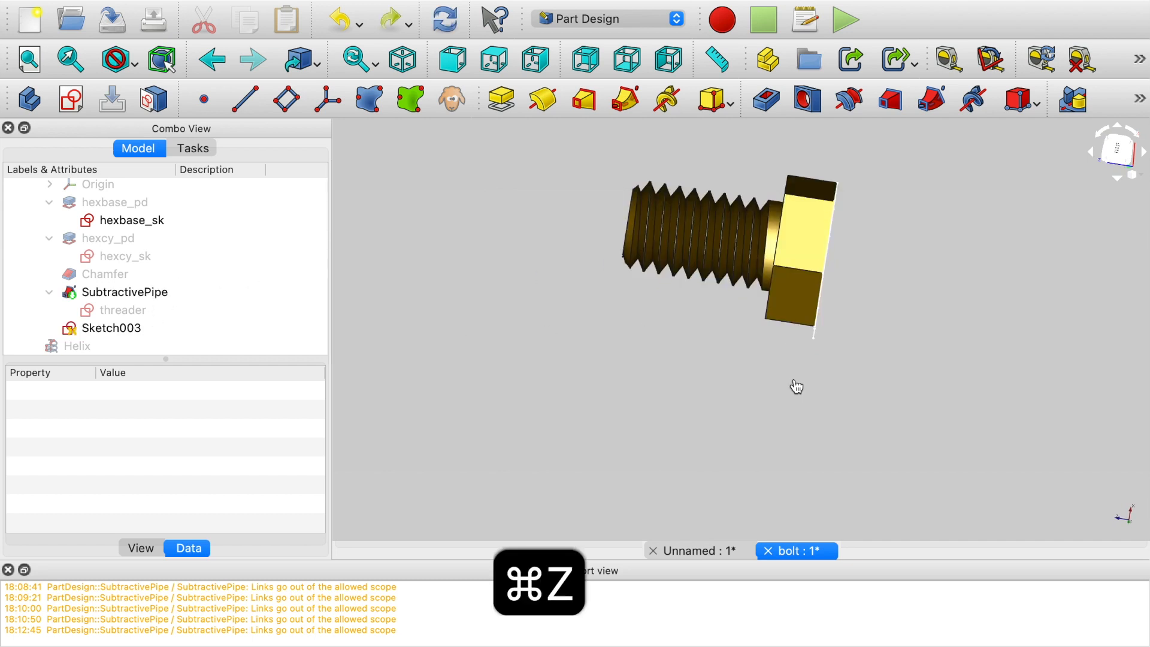
{"action": "mouse_move", "coordinate": [794, 385]}
{"action": "middle_mouse_down"}
{"action": "mouse_move", "coordinate": [688, 390]}
{"action": "mouse_move", "coordinate": [779, 332]}
{"action": "mouse_move", "coordinate": [868, 375]}
{"action": "mouse_move", "coordinate": [757, 423]}
{"action": "mouse_move", "coordinate": [775, 367]}
{"action": "middle_mouse_up"}
{"action": "middle_click_drag", "start_coordinate": [646, 449], "coordinate": [605, 392]}
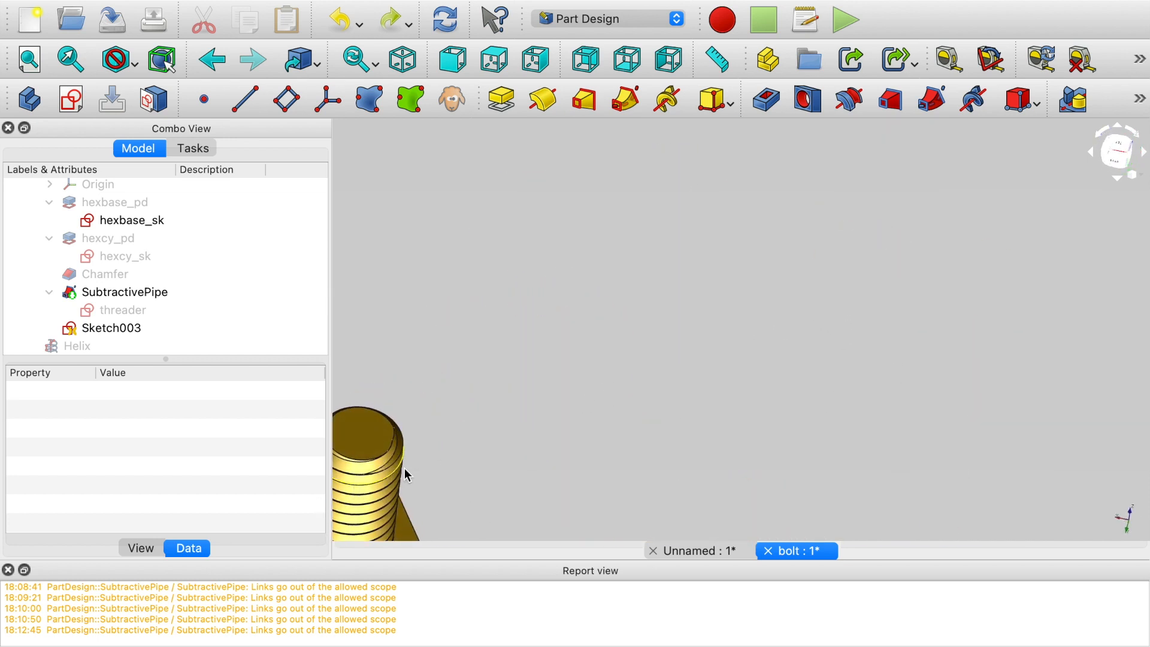
{"action": "middle_click_drag", "start_coordinate": [535, 339], "coordinate": [734, 230]}
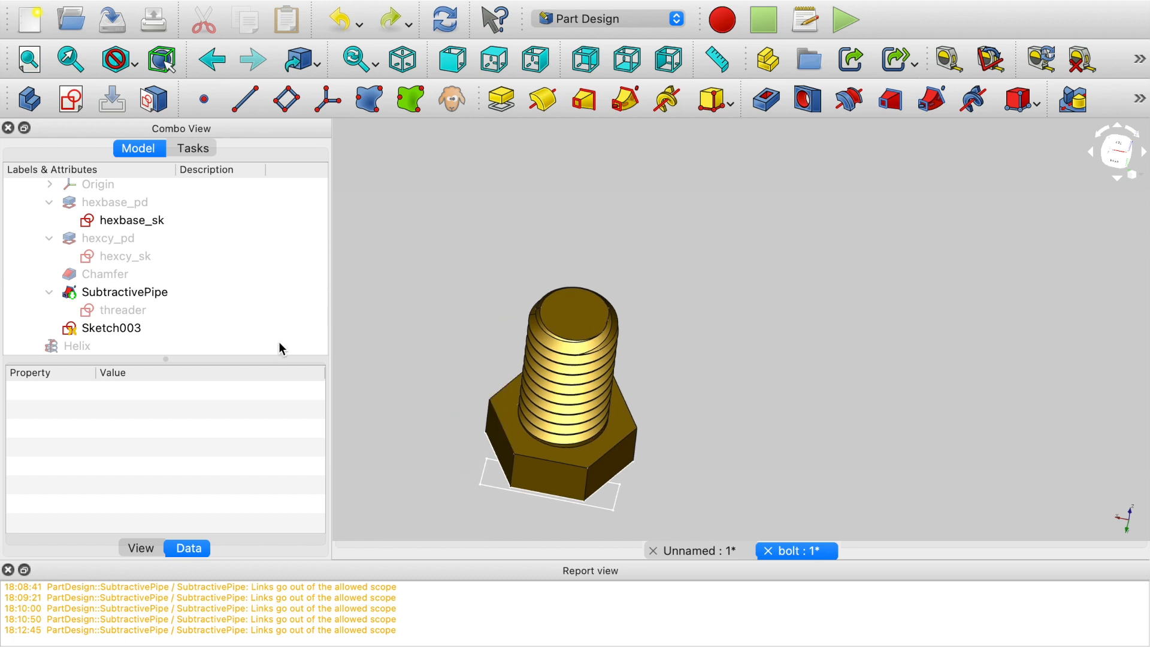
Cut the bolt with a pocket from Sketch003, using type Through all and symmetric to the sketch plane
{"action": "left_click", "coordinate": [142, 328]}
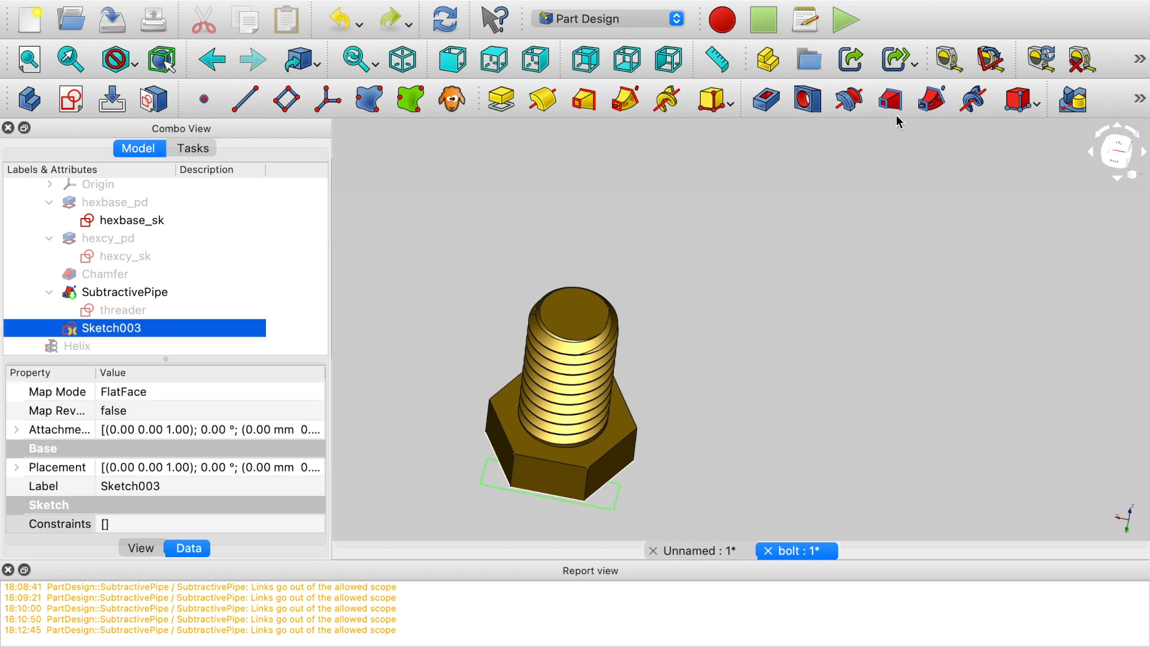
{"action": "left_click", "coordinate": [766, 98]}
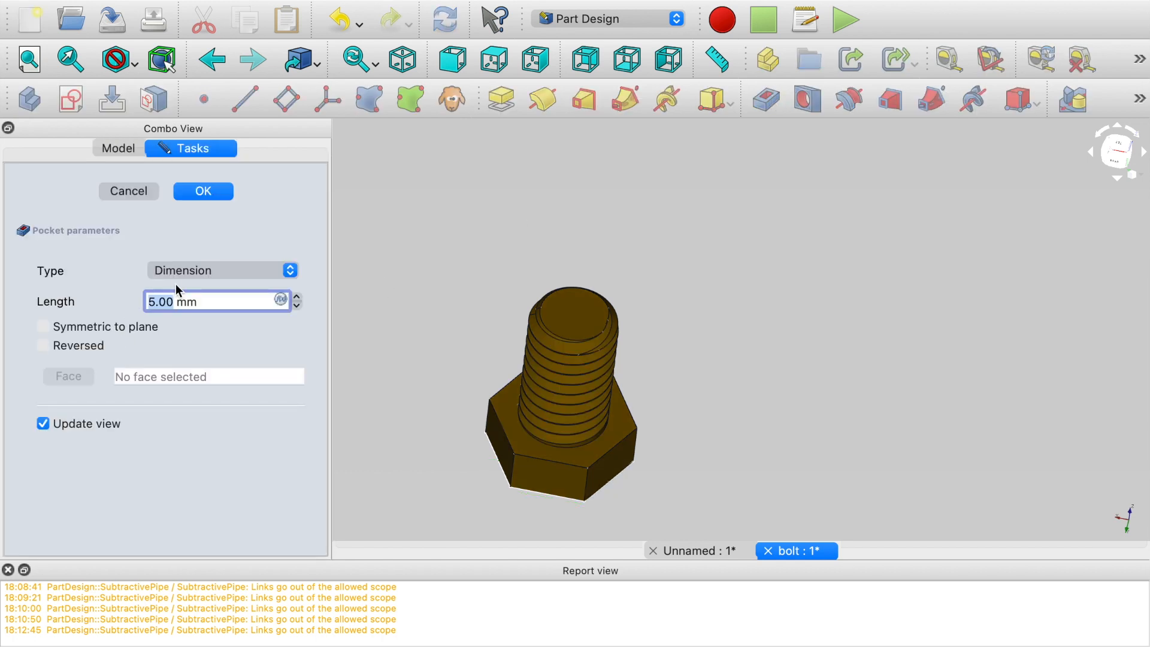
{"action": "left_click", "coordinate": [185, 274]}
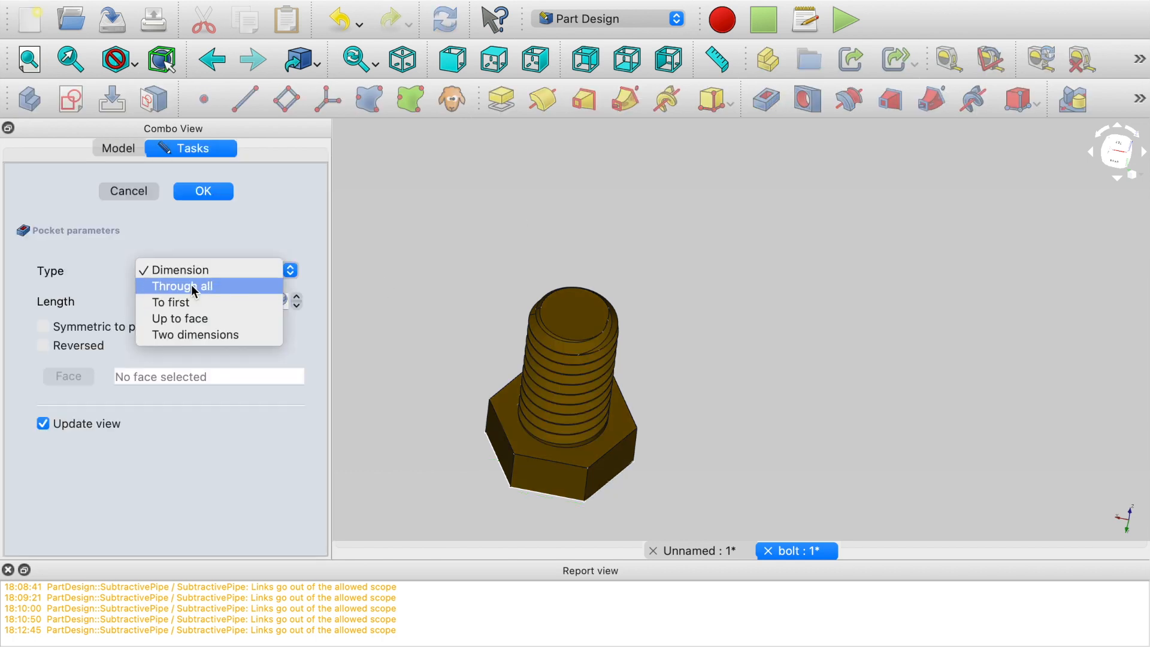
{"action": "left_click", "coordinate": [192, 285]}
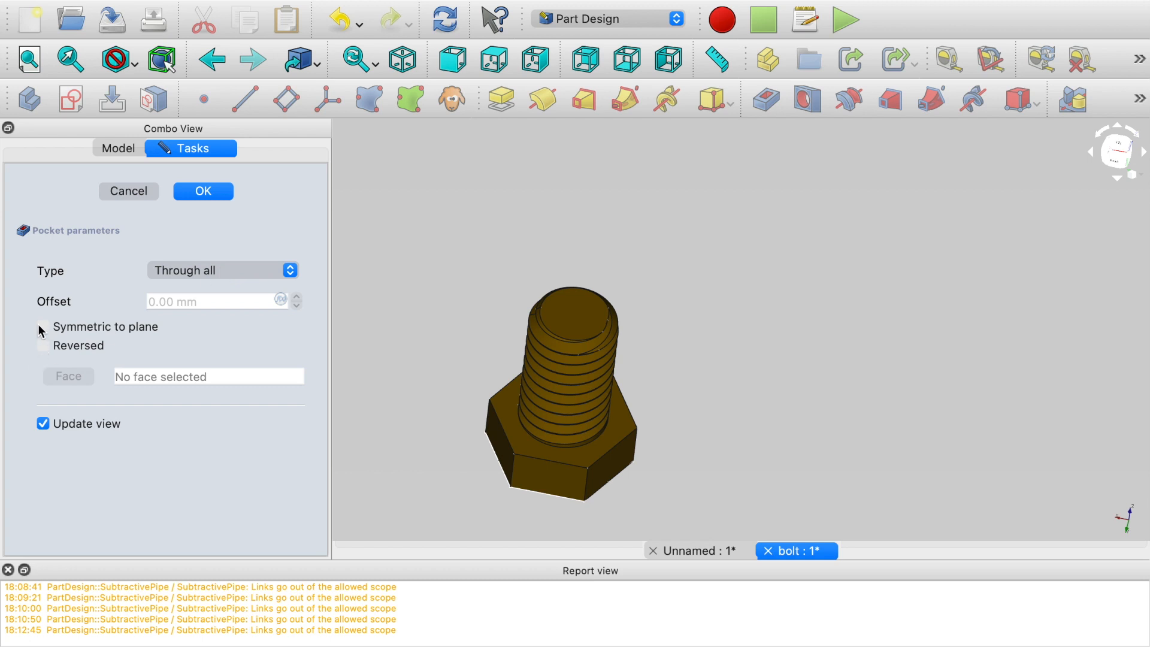
{"action": "left_click", "coordinate": [88, 334]}
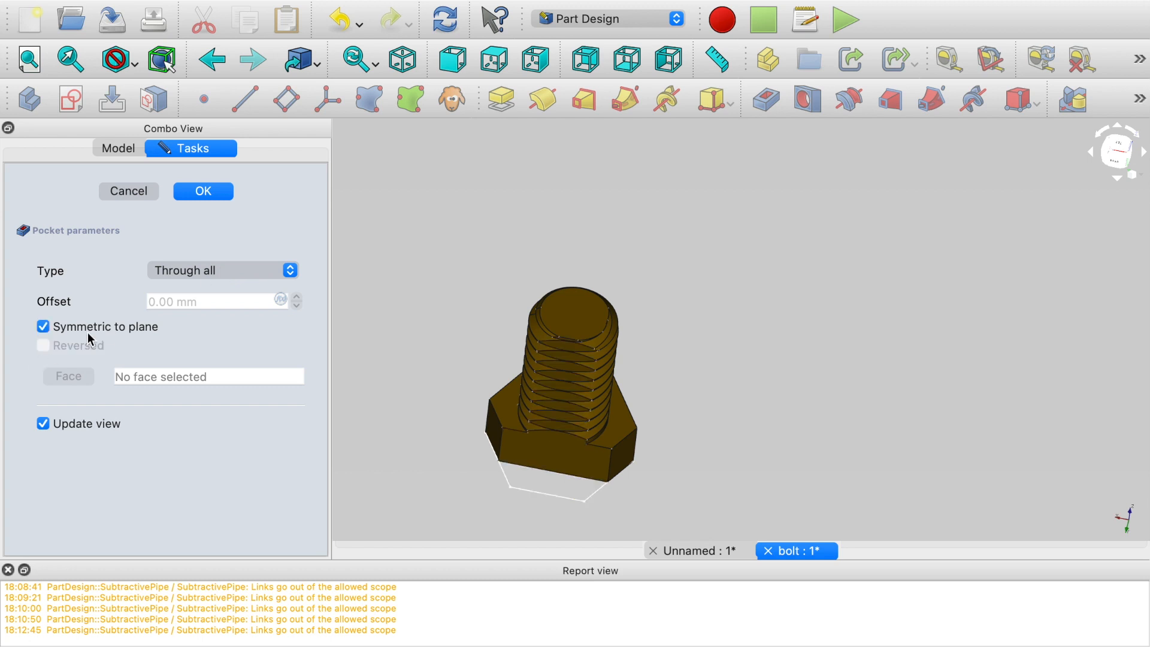
{"action": "scroll", "coordinate": [593, 503], "scroll_direction": "up", "scroll_amount": 3}
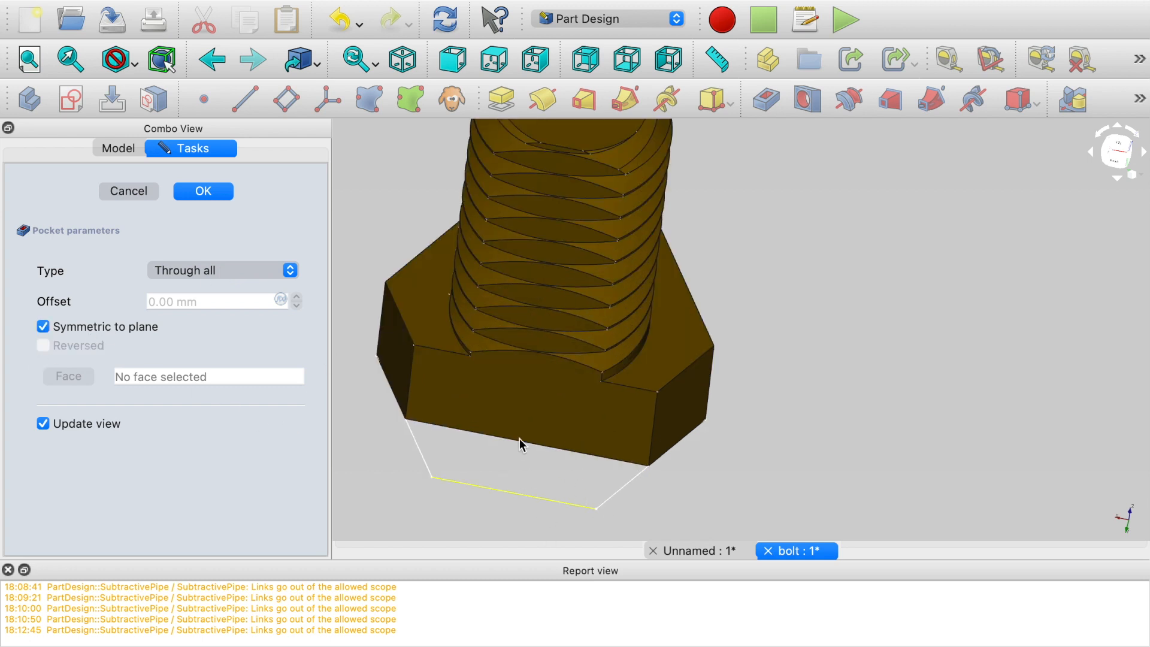
{"action": "left_click", "coordinate": [204, 191]}
Examine the pocket's flat cut across the hexagonal head and the threaded shank from several sides
{"action": "scroll", "coordinate": [790, 303], "scroll_direction": "down", "scroll_amount": 4}
{"action": "scroll", "coordinate": [788, 306], "scroll_direction": "up", "scroll_amount": 2}
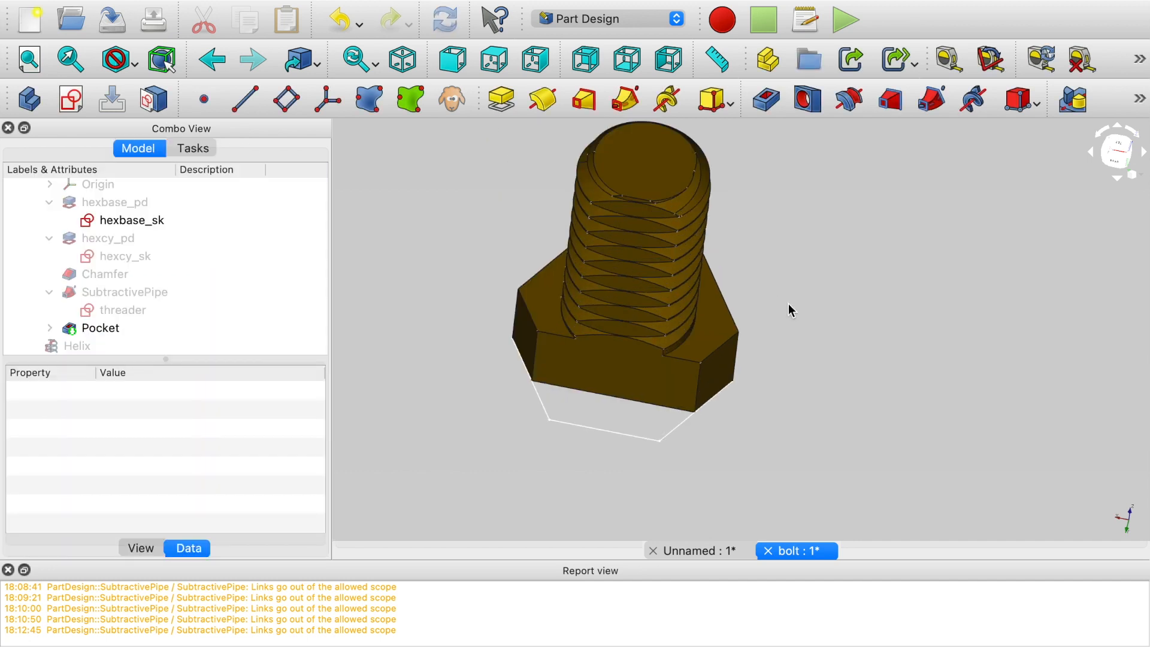
{"action": "middle_click_drag", "start_coordinate": [783, 231], "coordinate": [1031, 235]}
{"action": "scroll", "coordinate": [937, 351], "scroll_direction": "up", "scroll_amount": 3}
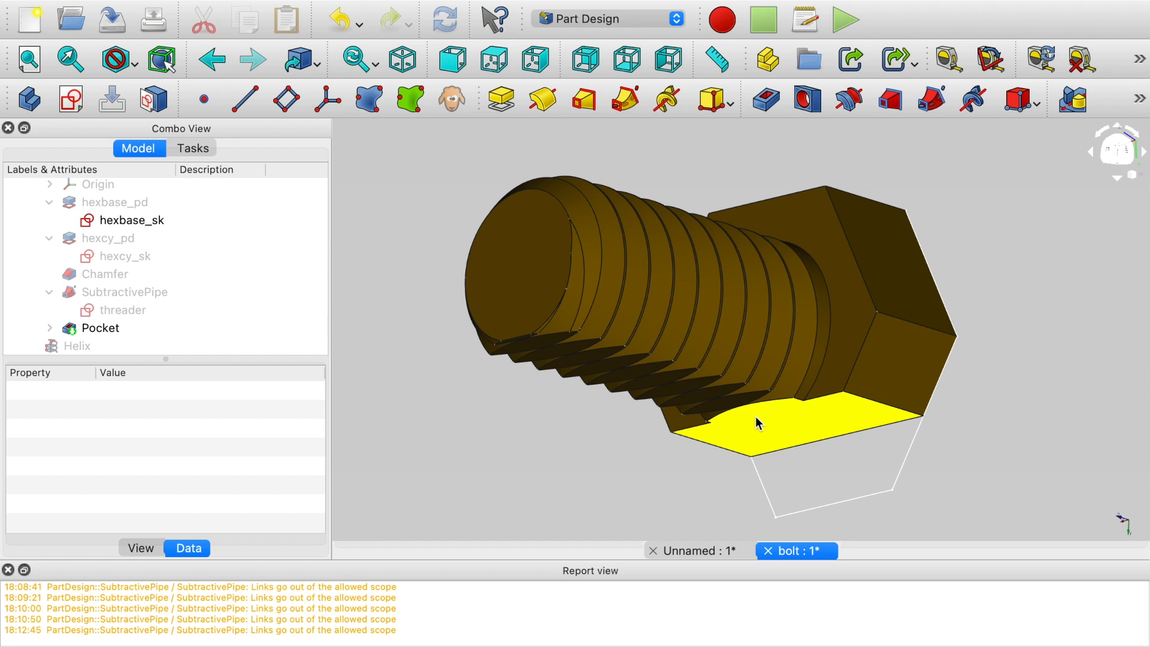
{"action": "middle_click_drag", "start_coordinate": [612, 423], "coordinate": [546, 438]}
{"action": "middle_click_drag", "start_coordinate": [962, 390], "coordinate": [881, 179]}
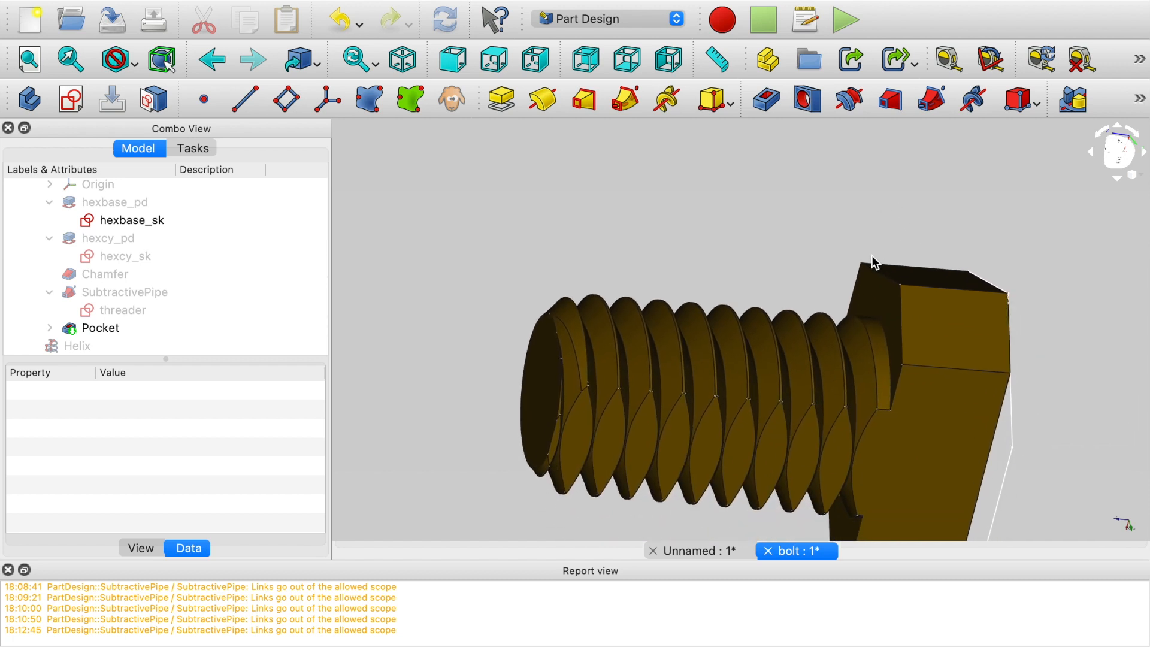